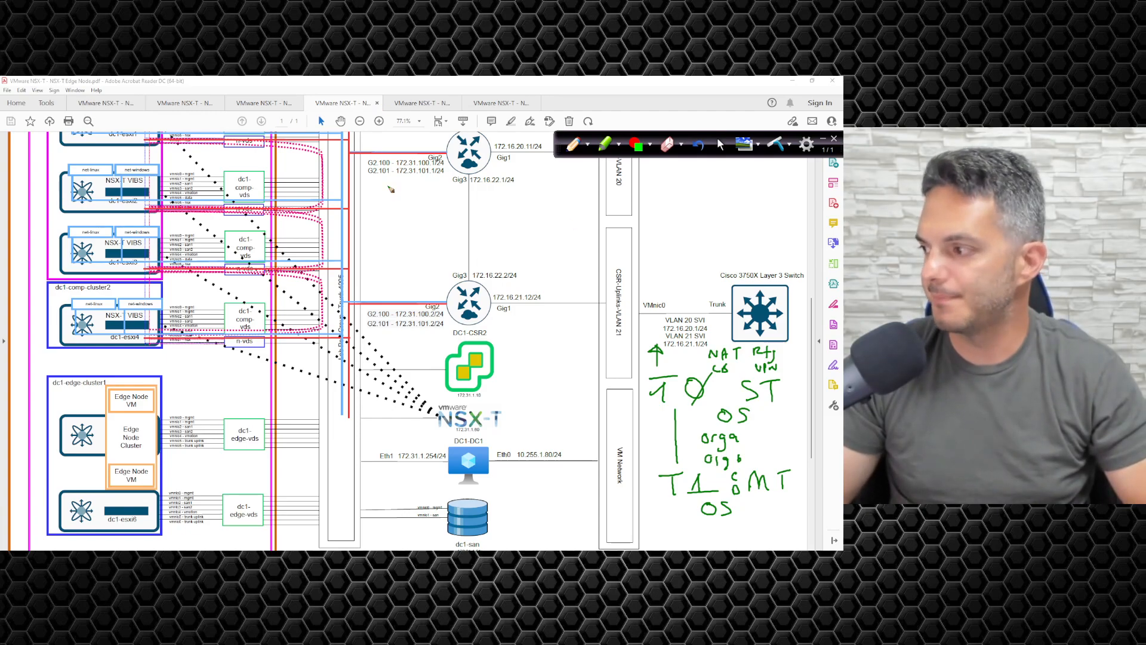
Step: Switch to Paint and handwrite ToR above TØ, joined by a vertical line, near the blank canvas's upper-left corner
left_click(721, 145)
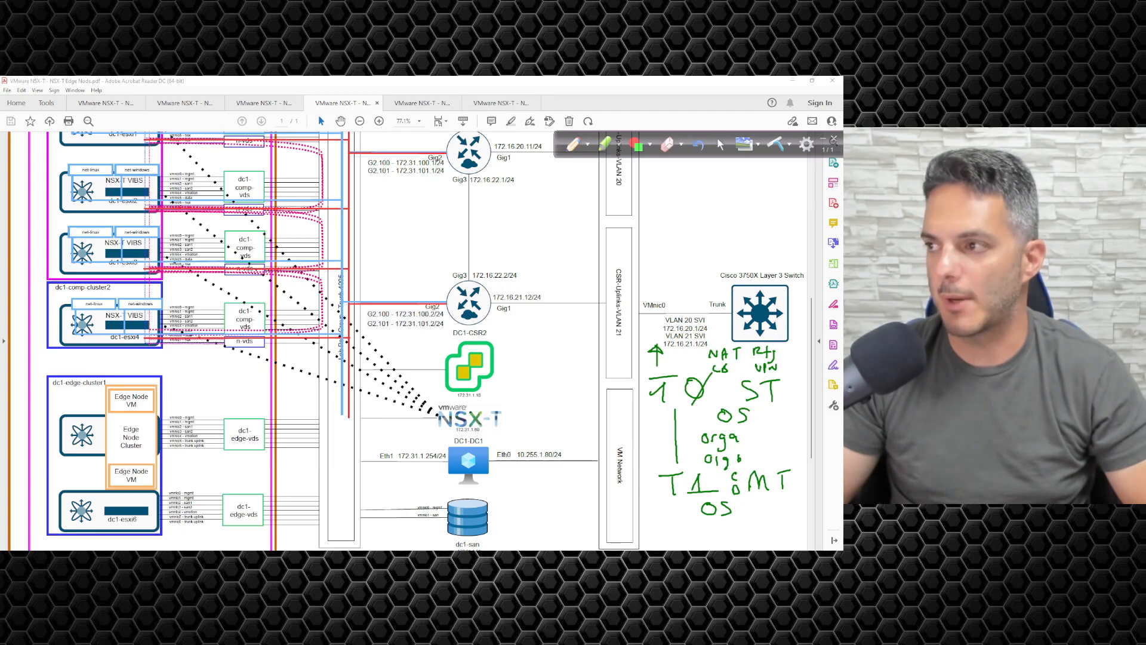
key("alt+Tab")
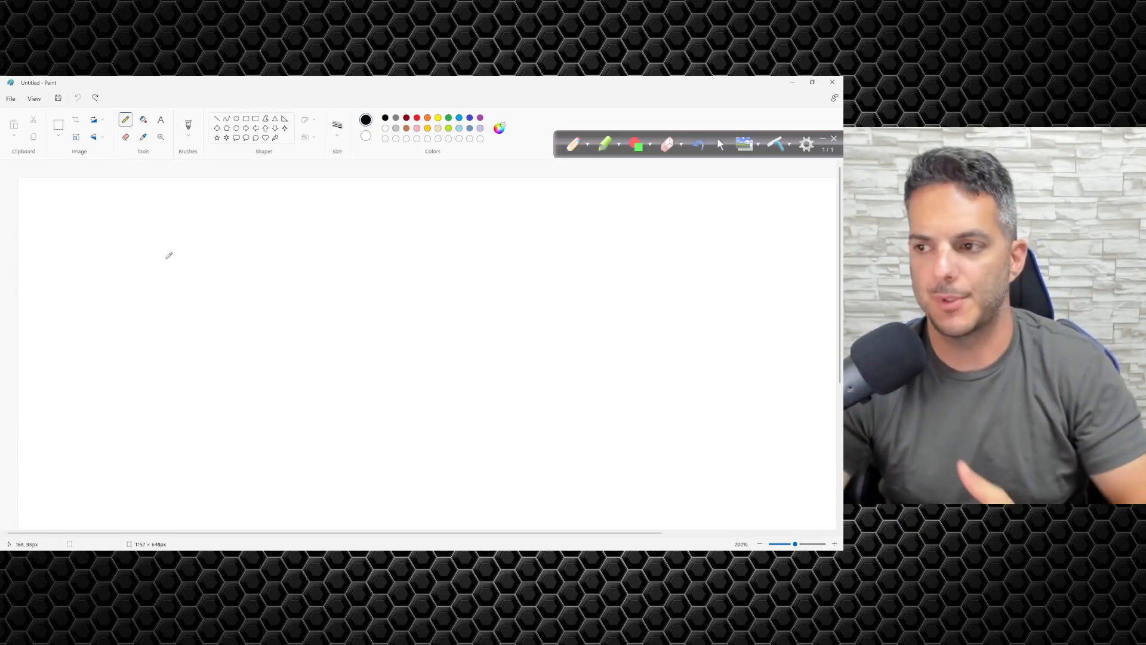
mouse_move(114, 210)
left_mouse_down()
mouse_move(143, 197)
mouse_move(131, 234)
left_mouse_up()
mouse_move(146, 220)
left_mouse_down()
mouse_move(141, 233)
mouse_move(162, 219)
mouse_move(178, 229)
left_mouse_up()
left_click_drag(118, 311, 149, 302)
mouse_move(137, 304)
left_mouse_down()
mouse_move(139, 339)
mouse_move(169, 307)
mouse_move(155, 342)
left_mouse_up()
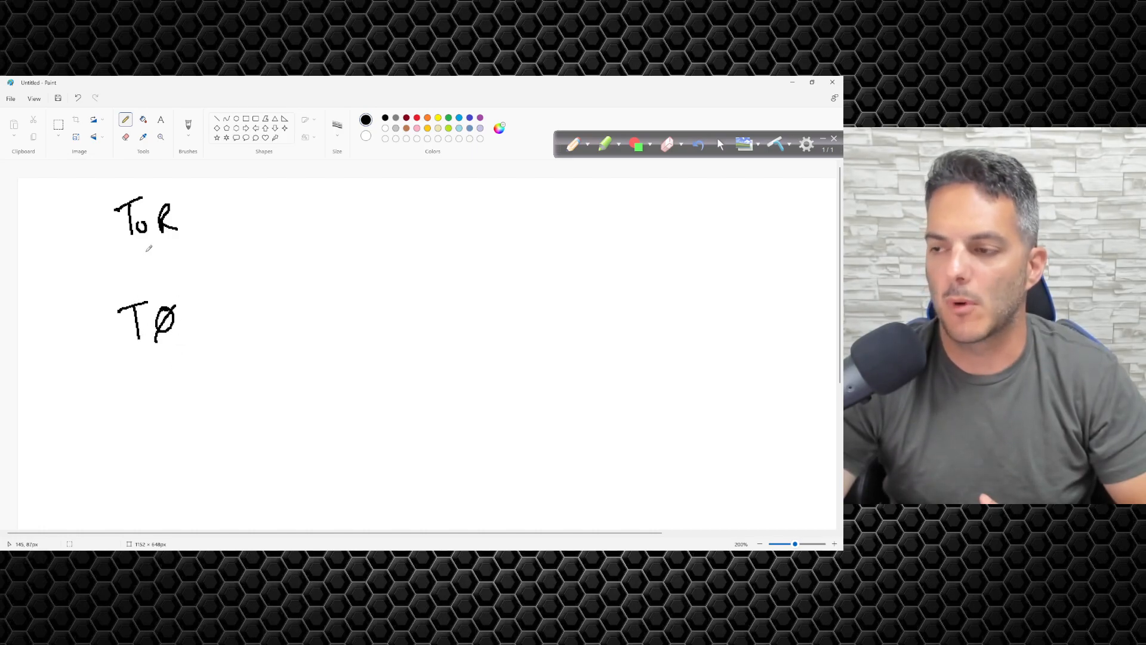
left_click_drag(150, 242, 146, 294)
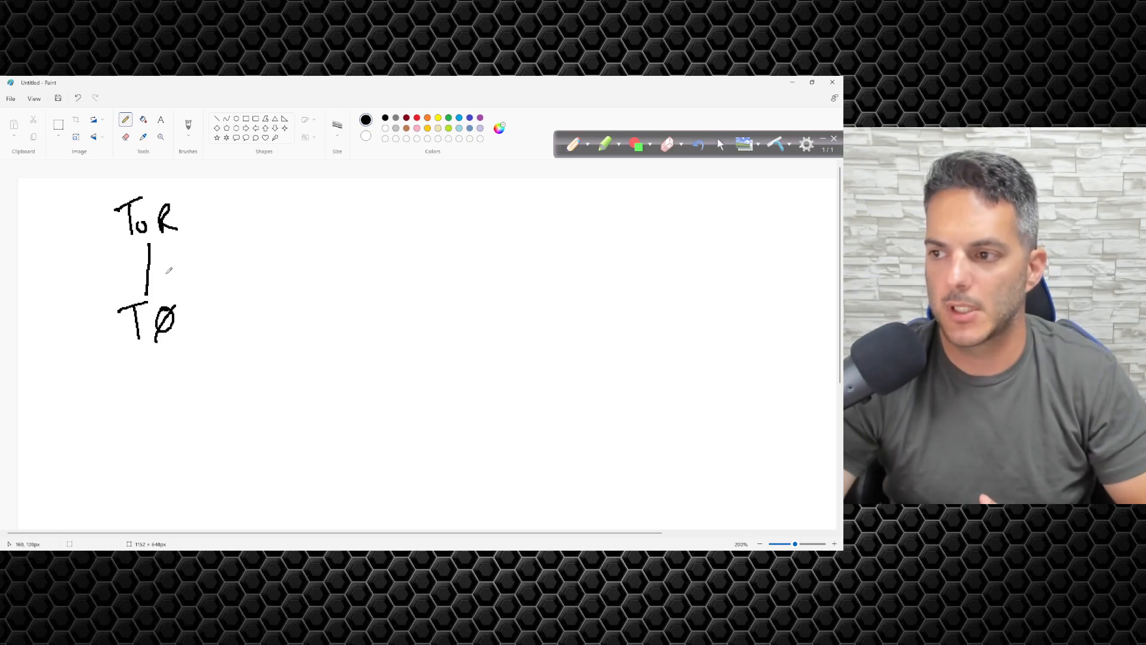
Step: Label the vertical ToR–TØ link by hand with EDGE-TZ on one side and /30 on the other
mouse_move(170, 267)
left_mouse_down()
mouse_move(183, 285)
mouse_move(218, 271)
mouse_move(233, 284)
mouse_move(263, 266)
mouse_move(258, 286)
mouse_move(282, 282)
left_mouse_up()
key("ctrl+z")
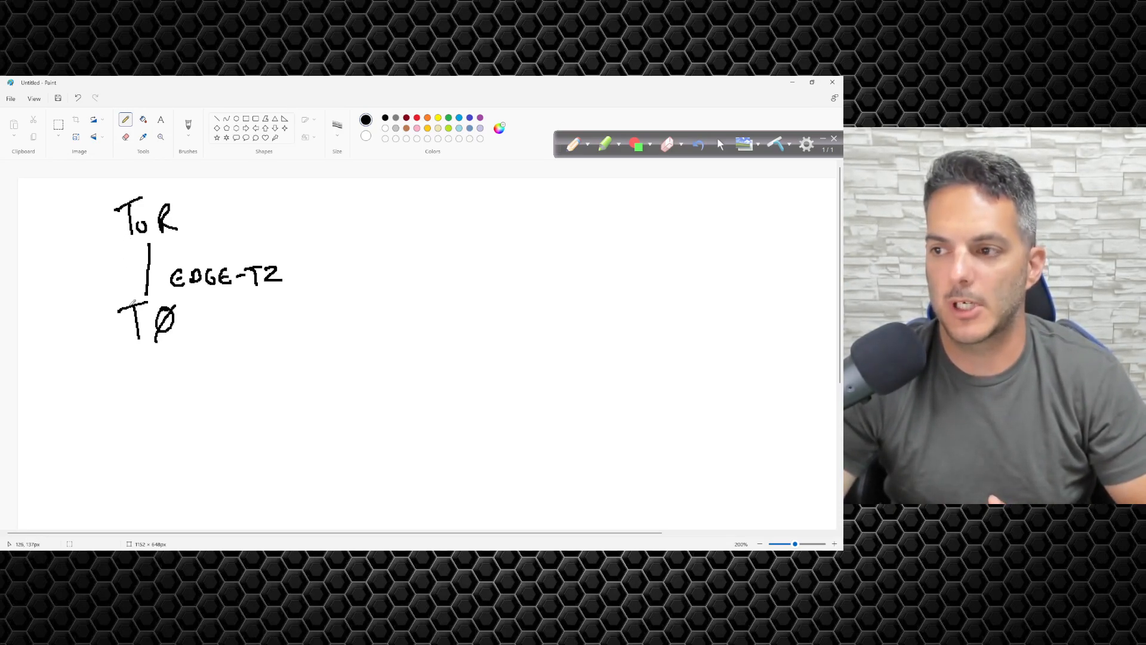
left_click_drag(108, 282, 132, 270)
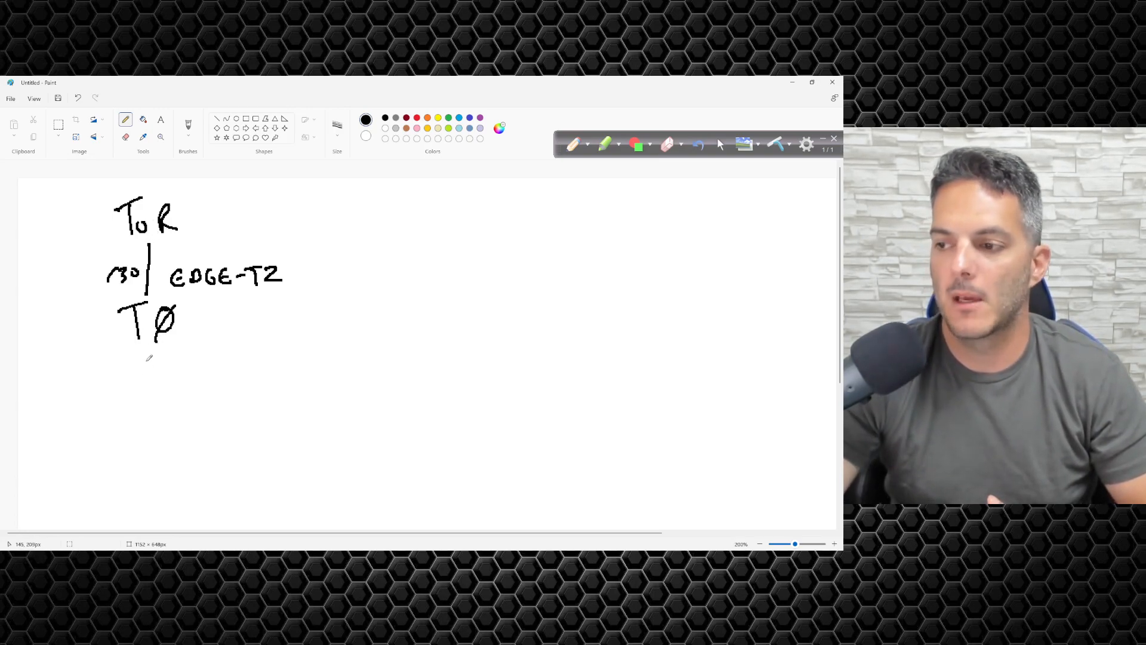
Step: Handwrite WINDOWS overlay and LINUX overlay on two lines below the TØ label
left_click_drag(191, 348, 209, 351)
key("ctrl+z")
key("ctrl+z")
left_click_drag(214, 358, 219, 361)
left_click_drag(224, 362, 224, 360)
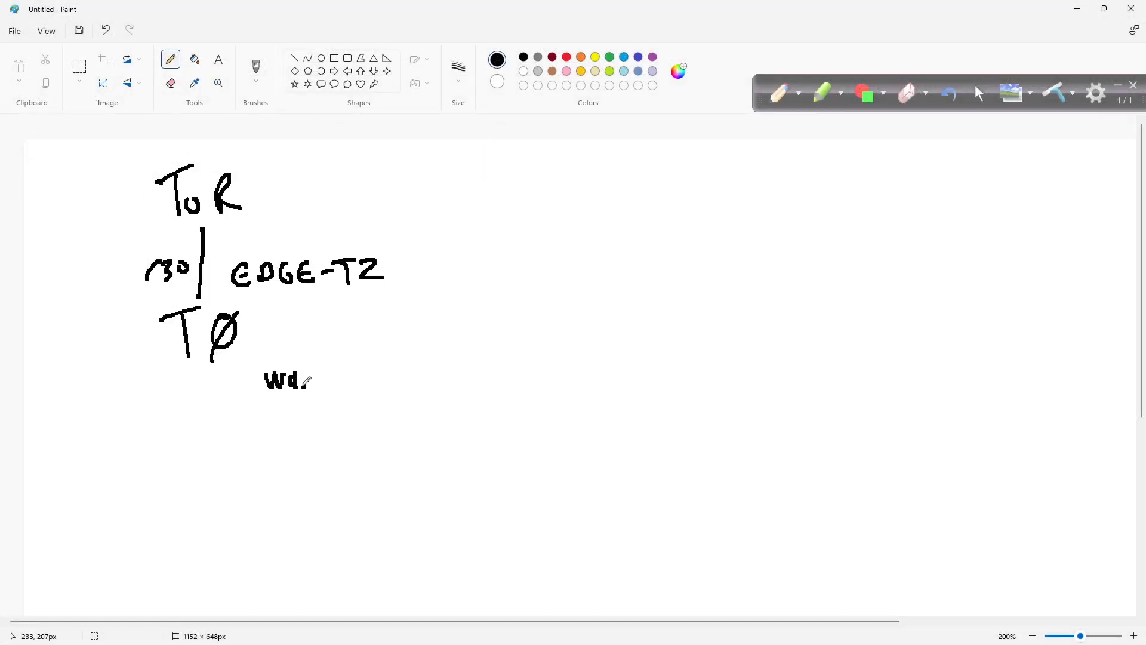
mouse_move(304, 385)
left_mouse_down()
mouse_move(373, 367)
mouse_move(385, 386)
mouse_move(463, 371)
mouse_move(487, 382)
left_mouse_up()
mouse_move(495, 377)
left_mouse_down()
mouse_move(532, 375)
mouse_move(542, 389)
left_mouse_up()
mouse_move(272, 424)
left_mouse_down()
mouse_move(294, 443)
mouse_move(350, 425)
left_mouse_up()
mouse_move(363, 438)
left_mouse_down()
mouse_move(376, 421)
mouse_move(382, 435)
mouse_move(418, 421)
mouse_move(457, 432)
left_mouse_up()
mouse_move(456, 443)
left_mouse_down()
mouse_move(470, 430)
mouse_move(475, 442)
left_mouse_up()
mouse_move(506, 425)
left_mouse_down()
mouse_move(498, 439)
mouse_move(507, 432)
left_mouse_up()
left_click_drag(512, 425, 519, 436)
mouse_move(526, 425)
left_mouse_down()
mouse_move(514, 454)
mouse_move(537, 445)
left_mouse_up()
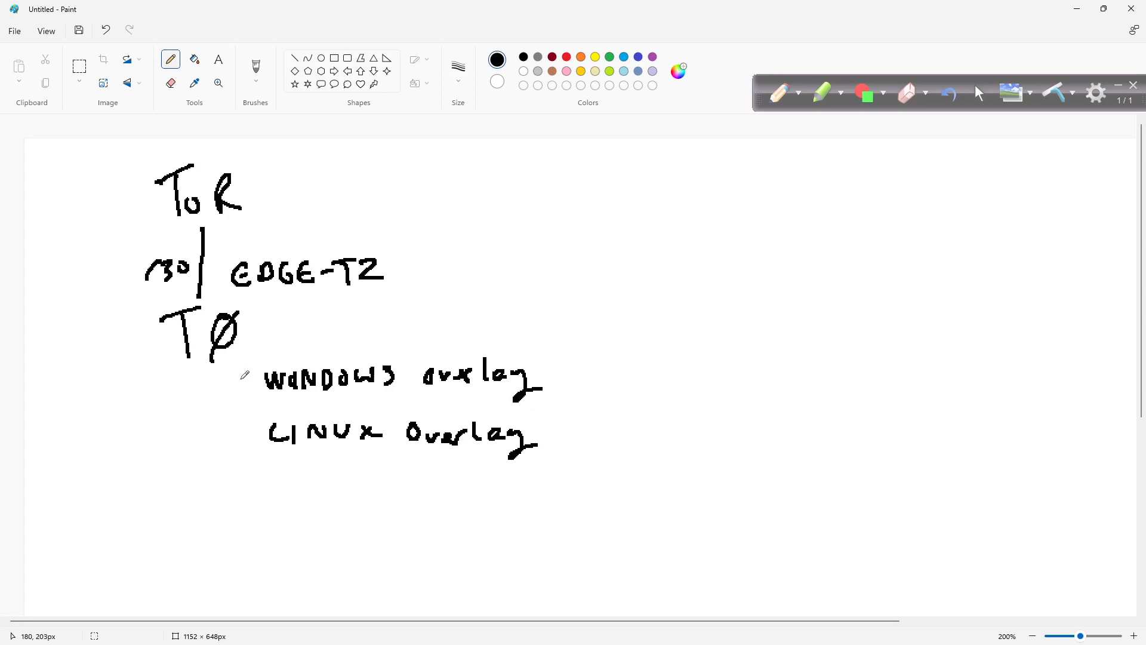
Step: Connect TØ to both overlay labels with lines and sketch two VM boxes beside each overlay
left_click_drag(256, 381, 235, 358)
left_click_drag(261, 425, 231, 370)
mouse_move(359, 338)
left_mouse_down()
mouse_move(388, 358)
mouse_move(355, 339)
left_mouse_up()
mouse_move(451, 341)
left_mouse_down()
mouse_move(451, 357)
mouse_move(491, 335)
mouse_move(448, 335)
left_mouse_up()
mouse_move(356, 460)
left_mouse_down()
mouse_move(395, 461)
mouse_move(344, 460)
left_mouse_up()
mouse_move(455, 463)
left_mouse_down()
mouse_move(487, 484)
mouse_move(435, 469)
left_mouse_up()
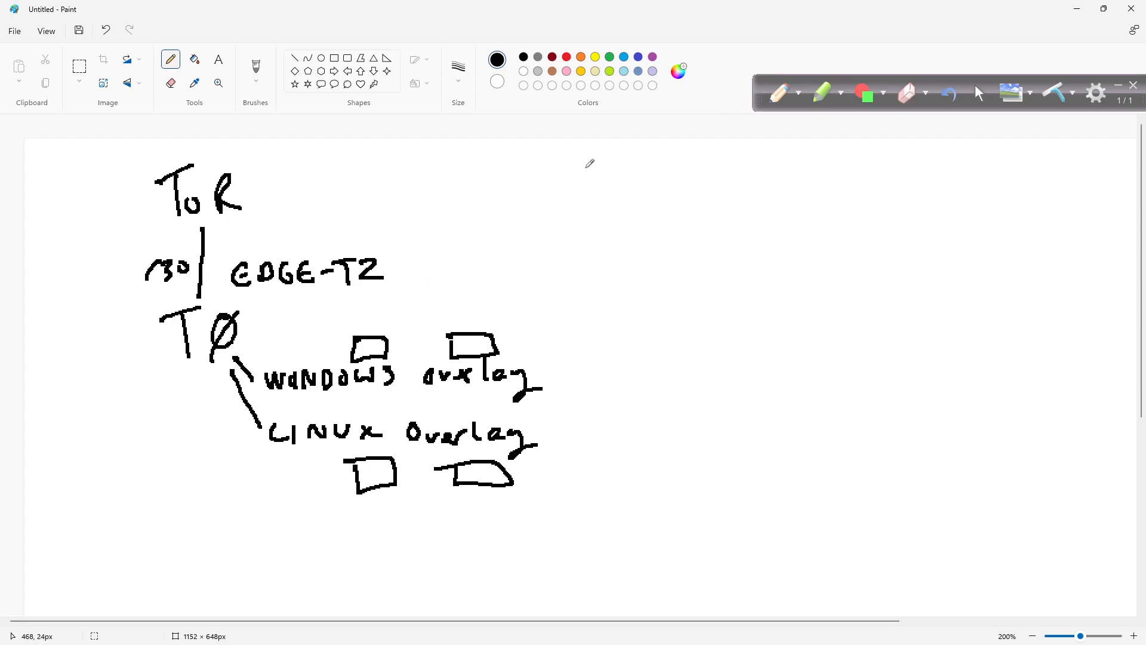
Step: Handwrite a second ToR above a second TØ to the right of the first diagram and join them vertically
mouse_move(603, 185)
left_mouse_down()
mouse_move(640, 176)
mouse_move(629, 211)
mouse_move(647, 197)
left_mouse_up()
mouse_move(662, 208)
left_mouse_down()
mouse_move(662, 190)
mouse_move(684, 205)
left_mouse_up()
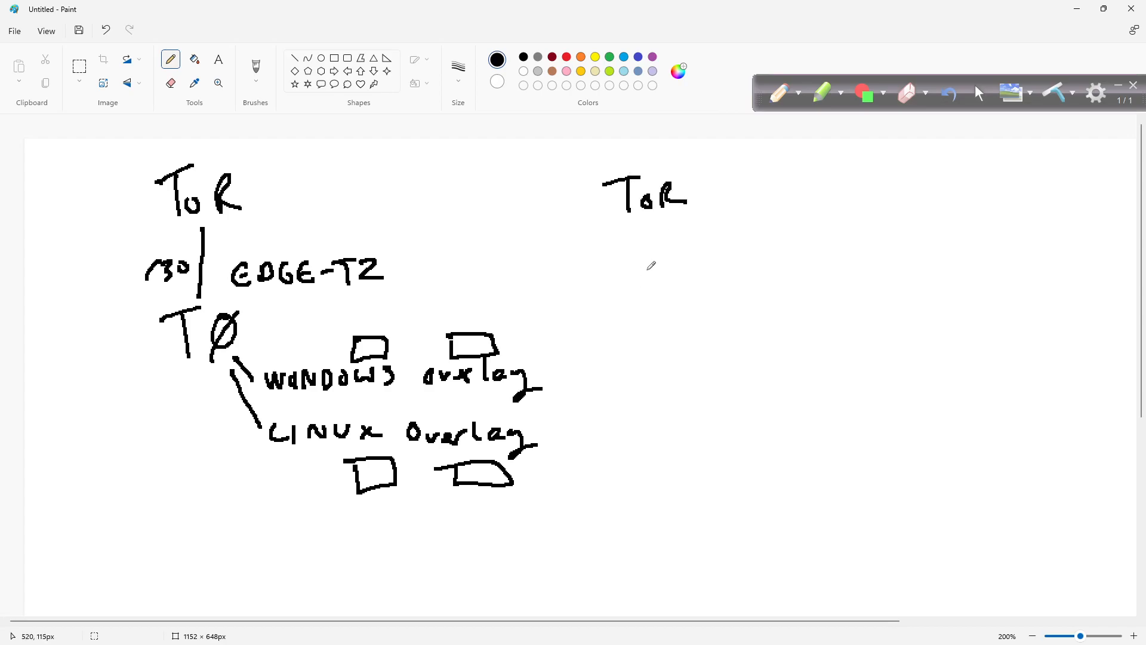
mouse_move(618, 324)
left_mouse_down()
mouse_move(649, 318)
mouse_move(640, 349)
left_mouse_up()
left_click_drag(664, 322, 662, 352)
left_click_drag(650, 228, 652, 305)
Step: Label the second ToR–TØ link with EDGE-TZ and /30
mouse_move(696, 259)
left_mouse_down()
mouse_move(699, 278)
mouse_move(721, 272)
mouse_move(710, 278)
left_mouse_up()
mouse_move(747, 261)
left_mouse_down()
mouse_move(734, 265)
mouse_move(778, 277)
mouse_move(812, 257)
mouse_move(811, 279)
mouse_move(840, 278)
mouse_move(798, 269)
left_mouse_up()
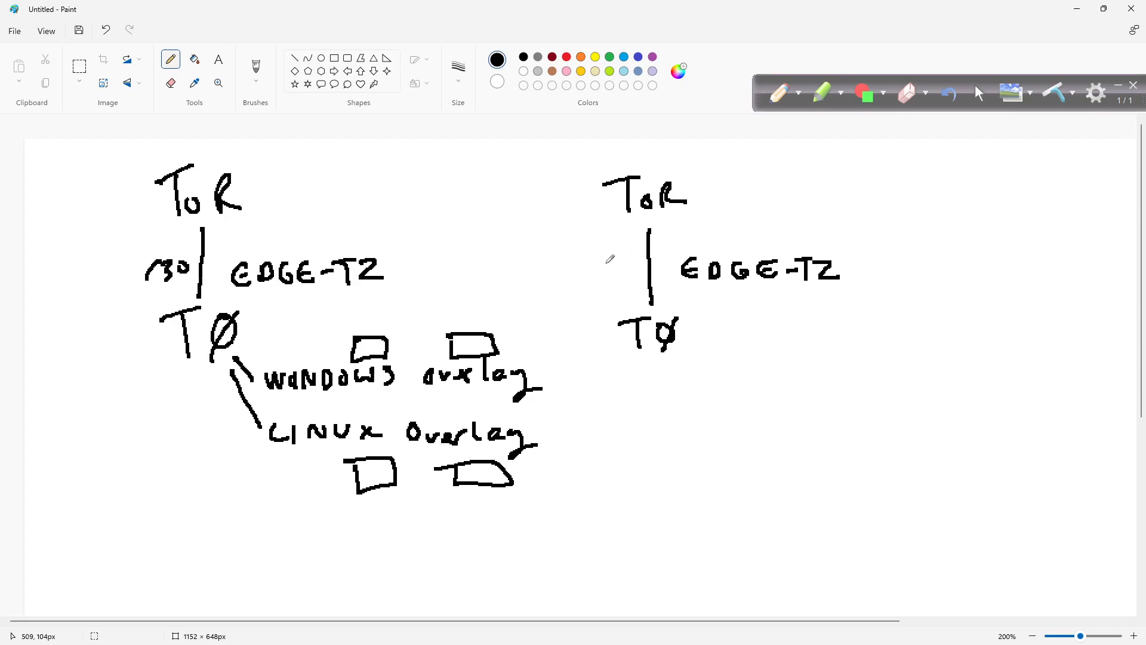
mouse_move(588, 270)
left_mouse_down()
mouse_move(606, 256)
mouse_move(617, 273)
mouse_move(642, 260)
left_mouse_up()
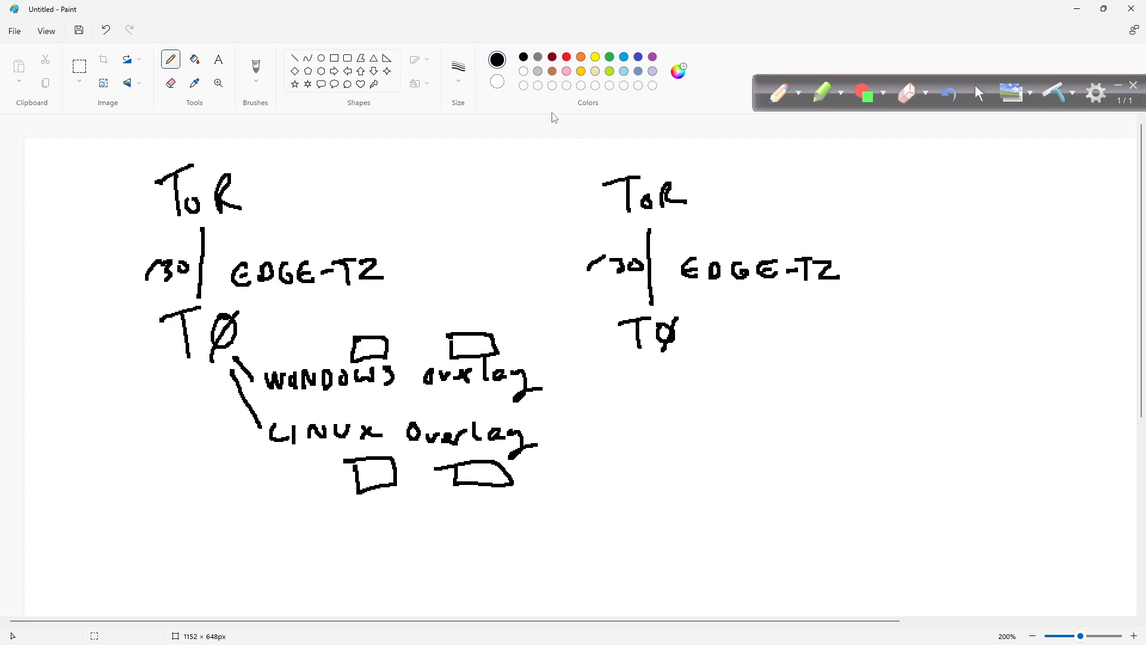
Step: Choose a thinner stroke and handwrite 172.31.250.0/24 above the first diagram's EDGE-TZ label
left_click(458, 68)
left_click(469, 134)
left_click_drag(229, 229, 230, 243)
left_click_drag(237, 230, 242, 245)
left_click_drag(253, 230, 279, 237)
left_click(269, 237)
mouse_move(297, 226)
left_mouse_down()
mouse_move(296, 237)
mouse_move(352, 234)
mouse_move(392, 219)
left_mouse_up()
left_click(308, 237)
left_click(376, 230)
key("ctrl+z")
key("ctrl+z")
key("ctrl+z")
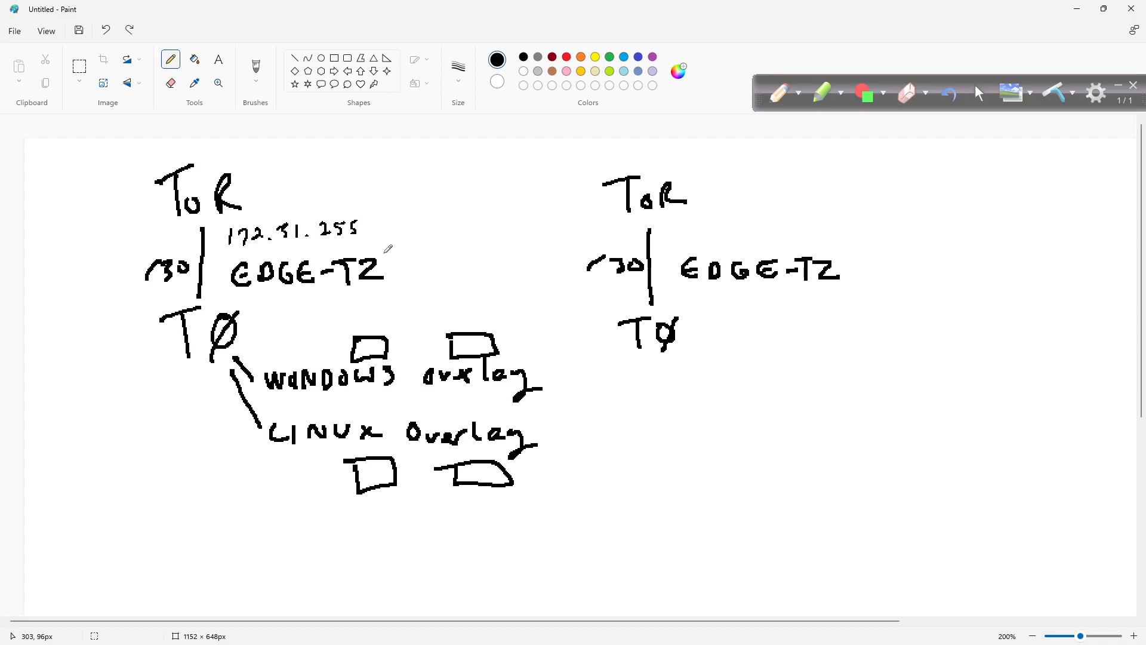
mouse_move(362, 225)
left_mouse_down()
mouse_move(354, 233)
mouse_move(434, 226)
left_mouse_up()
left_click(373, 236)
key("ctrl+z")
left_click_drag(433, 220, 432, 232)
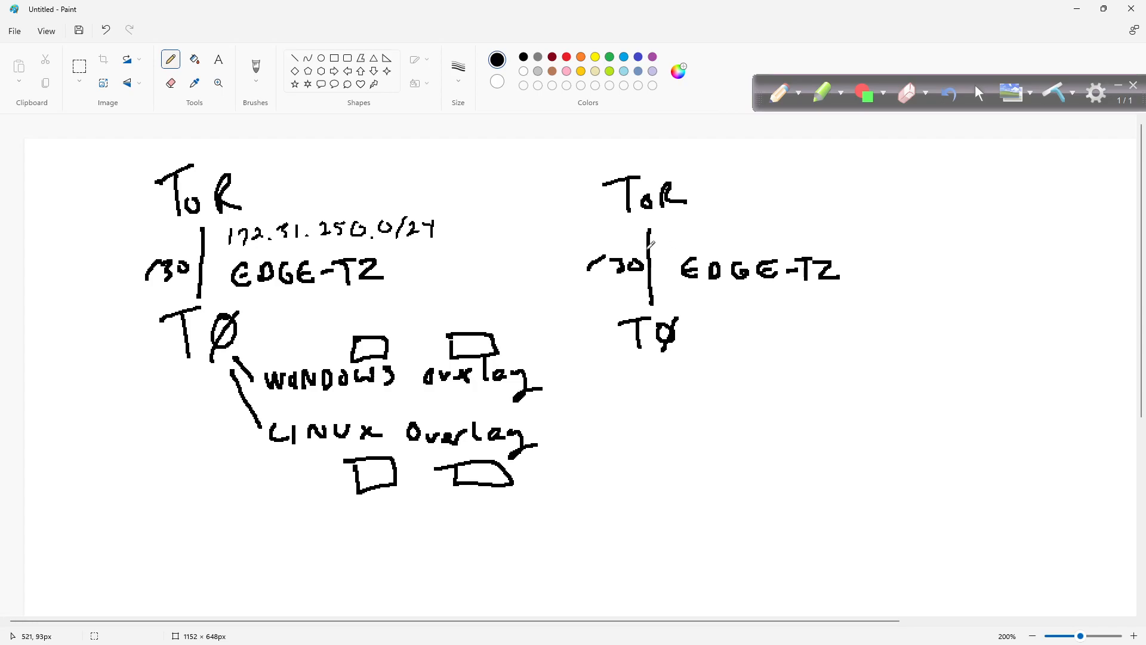
Step: Handwrite 172.31.251.0/24 above the second diagram's EDGE-TZ label
mouse_move(688, 225)
left_mouse_down()
mouse_move(689, 238)
mouse_move(787, 236)
left_mouse_up()
left_click(734, 235)
left_click(767, 236)
mouse_move(789, 219)
left_mouse_down()
mouse_move(811, 238)
mouse_move(840, 227)
mouse_move(854, 240)
mouse_move(883, 234)
left_mouse_up()
left_click(827, 235)
mouse_move(886, 231)
left_mouse_down()
mouse_move(895, 223)
mouse_move(897, 239)
left_mouse_up()
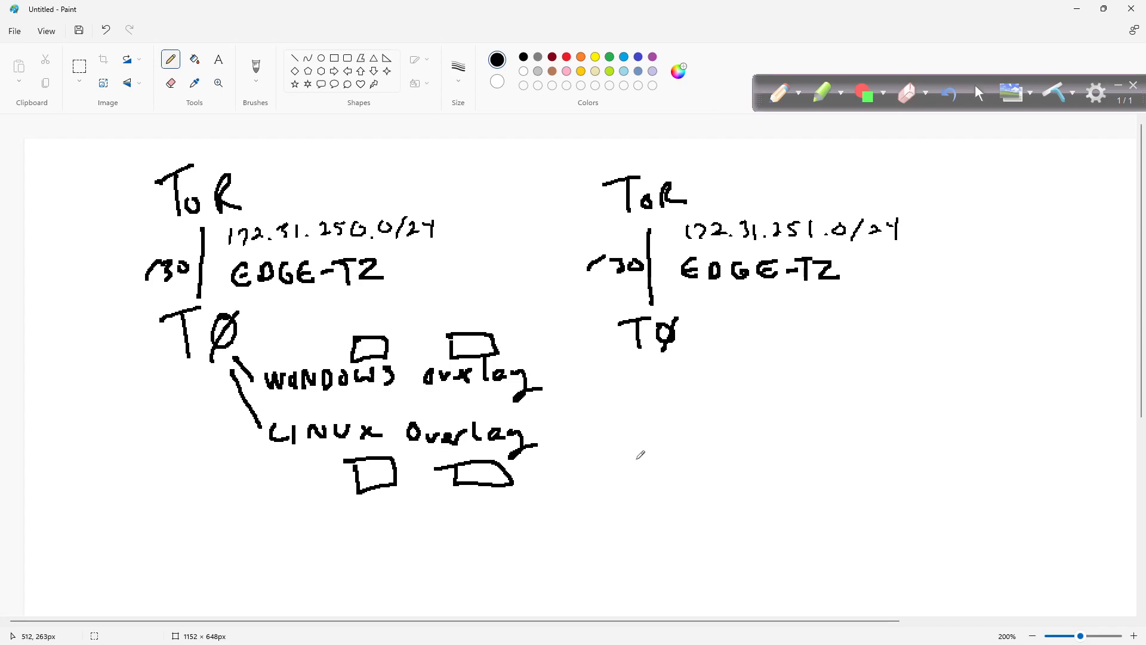
Step: Add a T1 below the second TØ, connect it with a diagonal line, and write OS3 and OS4 beside it
left_click_drag(567, 504, 598, 500)
mouse_move(588, 501)
left_mouse_down()
mouse_move(588, 529)
mouse_move(616, 523)
mouse_move(606, 509)
left_mouse_up()
left_click_drag(610, 517, 628, 516)
key("ctrl+z")
key("ctrl+z")
mouse_move(618, 501)
left_mouse_down()
mouse_move(609, 511)
mouse_move(634, 522)
left_mouse_up()
left_click_drag(653, 370, 590, 479)
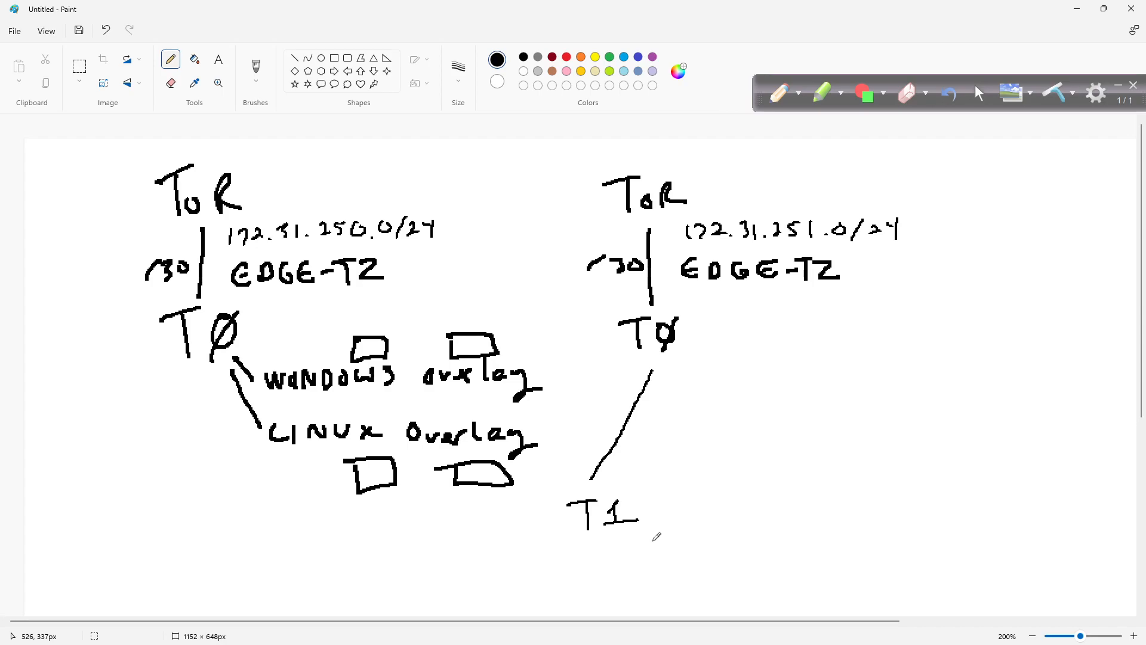
mouse_move(648, 528)
left_mouse_down()
mouse_move(678, 546)
mouse_move(648, 572)
mouse_move(671, 587)
mouse_move(698, 571)
mouse_move(703, 583)
left_mouse_up()
Step: Add a second T1 directly below the second TØ with a connecting line and the labels OS5 and OS6
left_click_drag(676, 367, 678, 437)
mouse_move(669, 439)
left_mouse_down()
mouse_move(669, 460)
mouse_move(687, 435)
mouse_move(688, 458)
mouse_move(708, 458)
left_mouse_up()
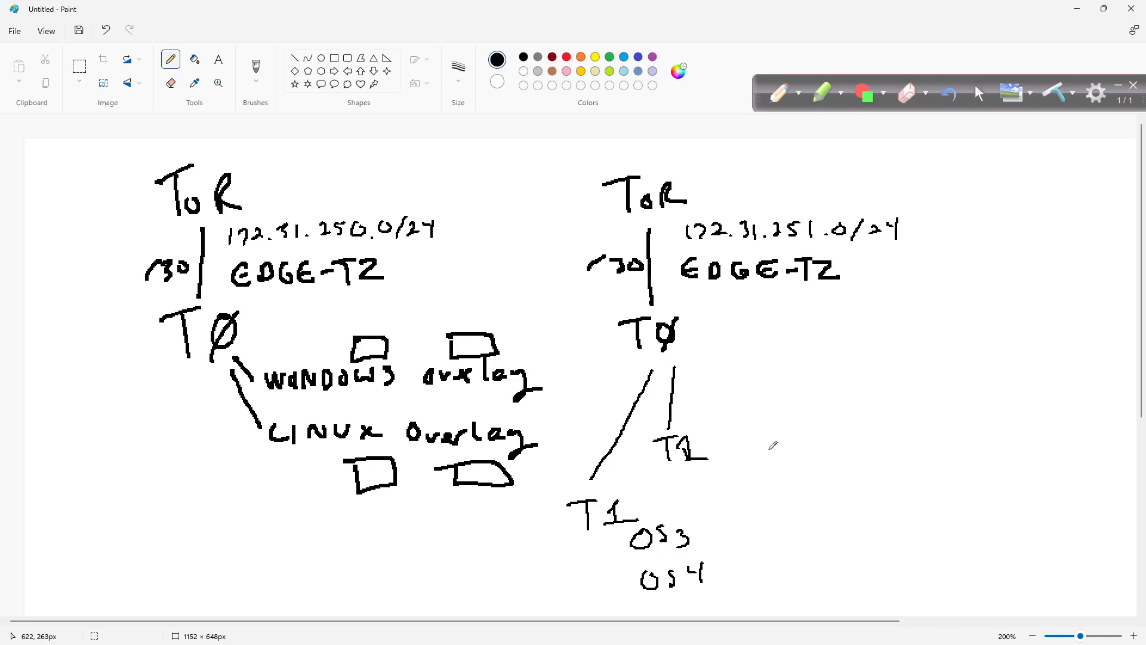
mouse_move(734, 426)
left_mouse_down()
mouse_move(766, 441)
mouse_move(778, 423)
left_mouse_up()
left_click_drag(741, 470, 779, 473)
key("ctrl+z")
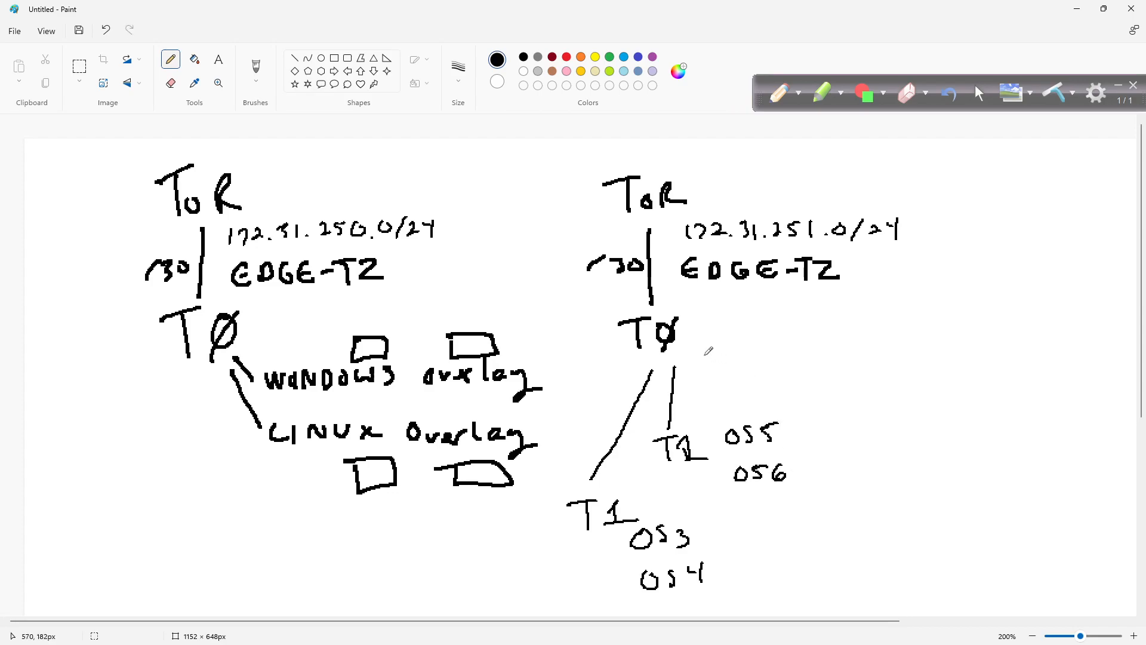
Step: Add a third T1 to the right of the second TØ with a connecting line and the labels OS7 and OS8
mouse_move(702, 342)
left_mouse_down()
mouse_move(745, 363)
mouse_move(774, 346)
left_mouse_up()
mouse_move(765, 350)
left_mouse_down()
mouse_move(767, 380)
mouse_move(789, 366)
mouse_move(788, 376)
left_mouse_up()
left_click_drag(779, 378, 829, 356)
left_click_drag(855, 354, 849, 373)
mouse_move(865, 358)
left_mouse_down()
mouse_move(886, 377)
mouse_move(834, 392)
left_mouse_up()
left_click_drag(870, 382, 859, 407)
mouse_move(899, 382)
left_mouse_down()
mouse_move(889, 394)
mouse_move(896, 384)
left_mouse_up()
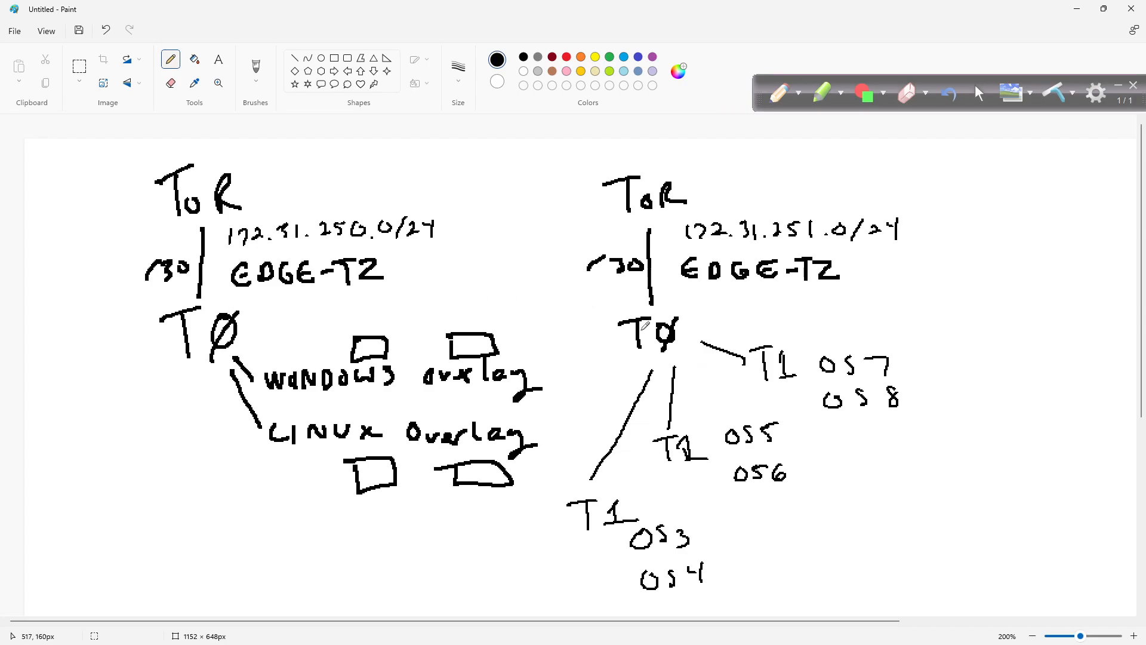
Step: Draw a line joining the two ToR labels and a check mark beside the first diagram's EDGE-TZ label
mouse_move(286, 203)
left_mouse_down()
mouse_move(451, 184)
mouse_move(588, 198)
left_mouse_up()
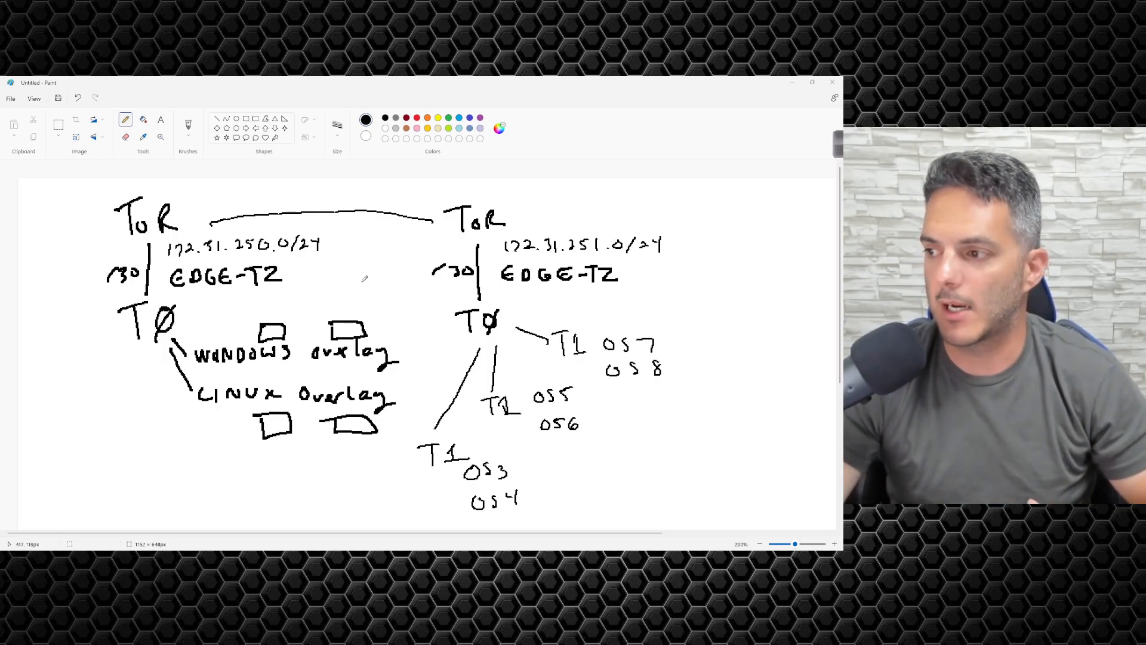
left_click_drag(307, 283, 334, 262)
key("ctrl+z")
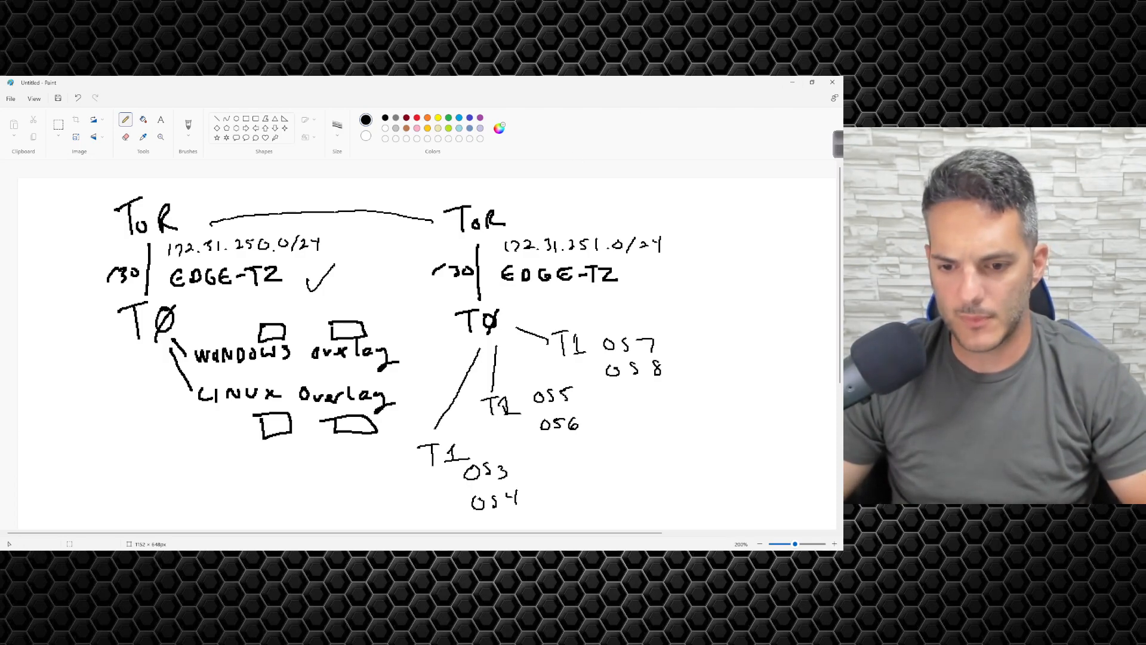
Step: Switch from Paint to the browser and log in to VMware NSX-T as admin with the account password
left_click(793, 82)
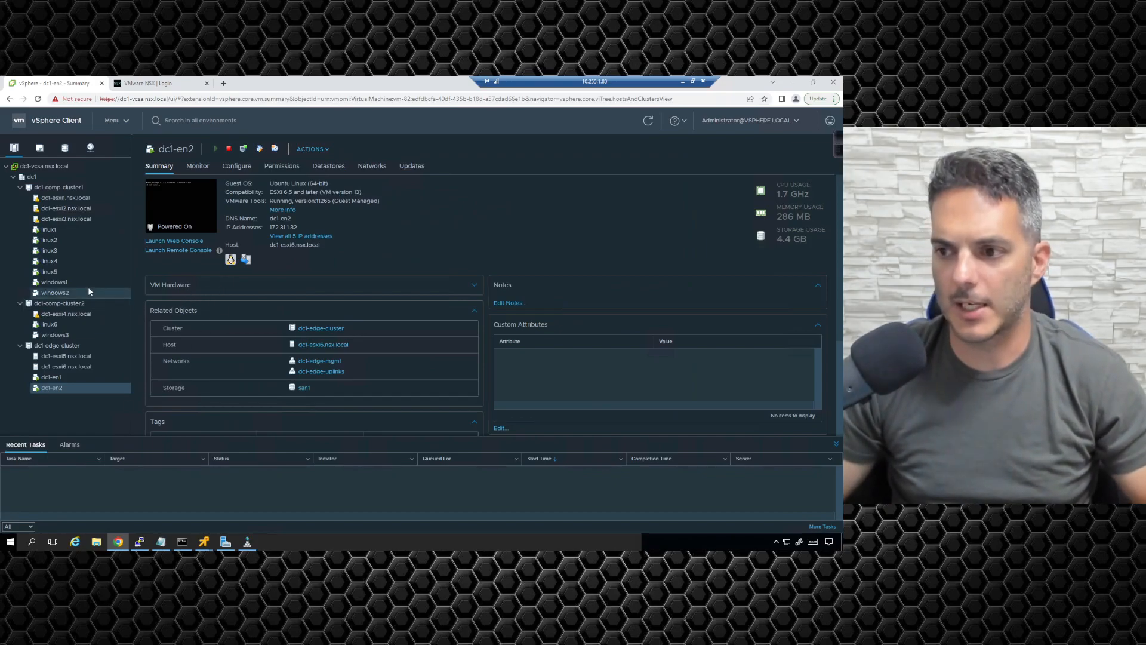
left_click(157, 81)
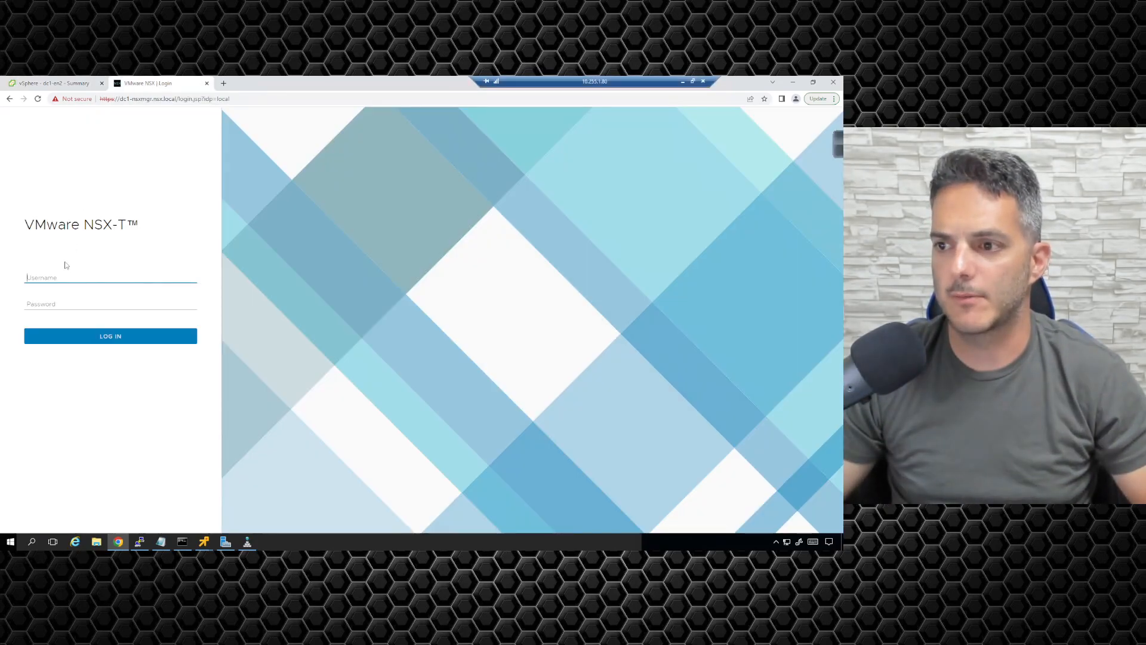
type("admin")
key("Tab")
type("••••••••")
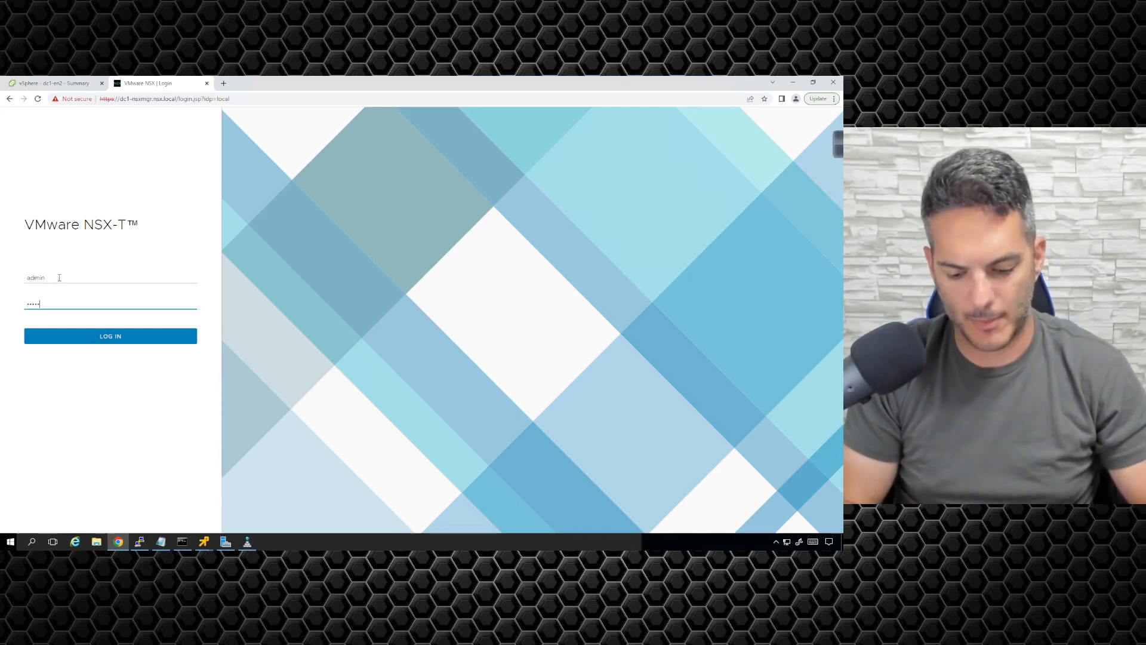
key("Return")
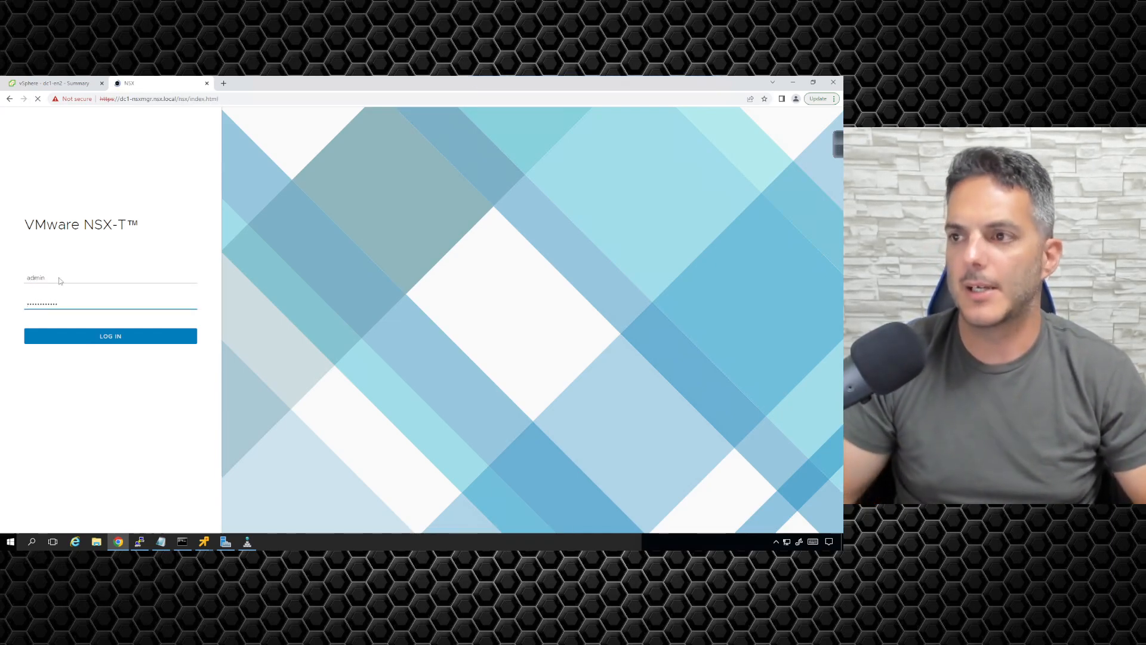
Step: Open the NSX-T network topology to examine the existing segments and their attached VMs
left_click(48, 85)
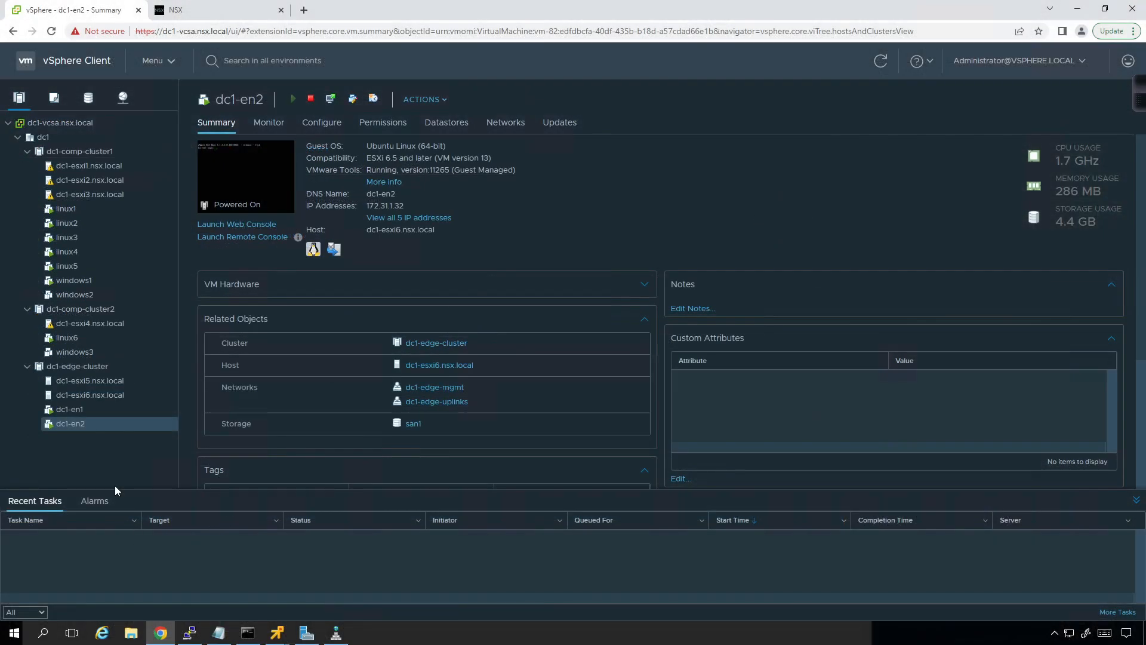
left_click(210, 9)
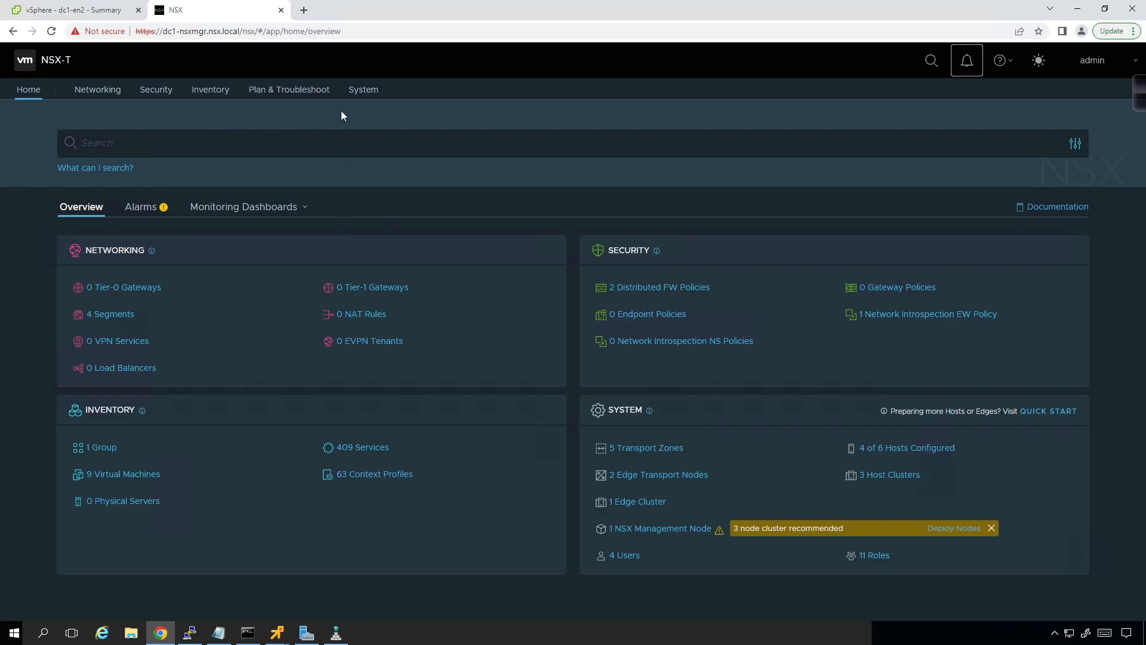
left_click(92, 95)
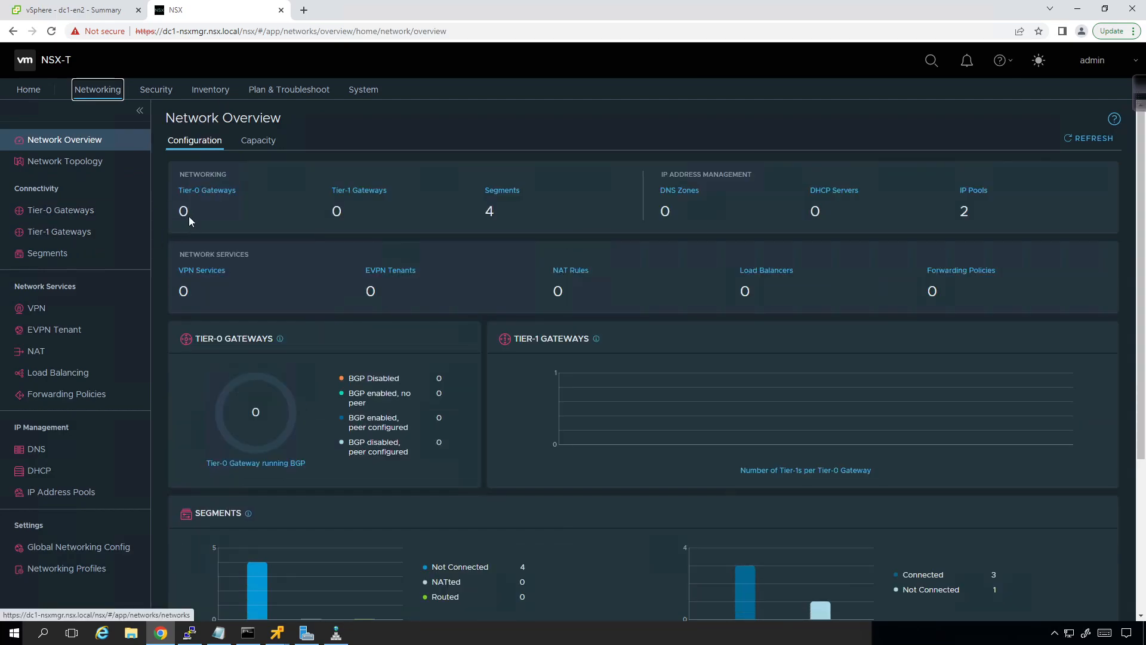
left_click(82, 166)
left_click(82, 167)
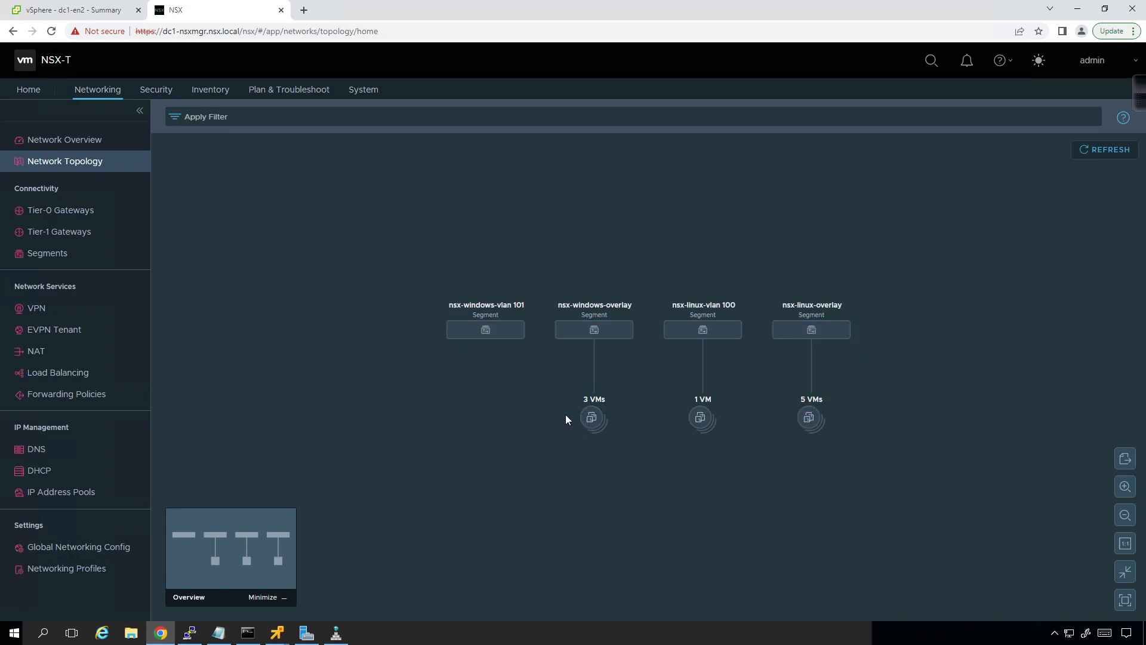
Step: Start a new Tier-0 gateway named dc1-tier0-1 with the HA mode Active Standby
left_click(71, 213)
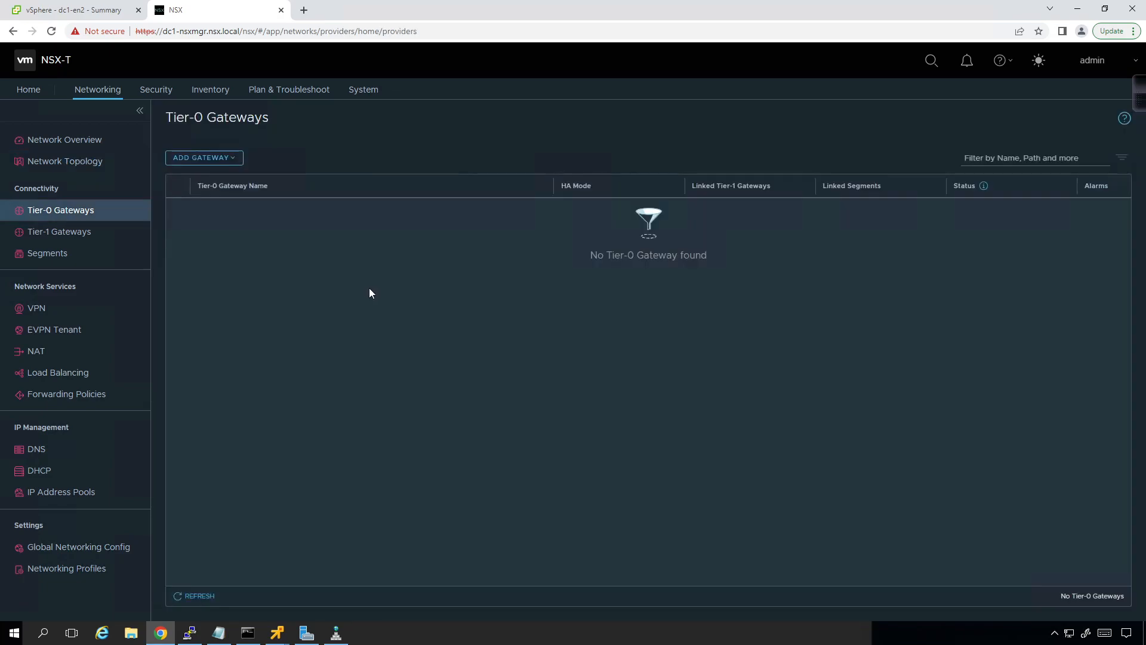
left_click(233, 159)
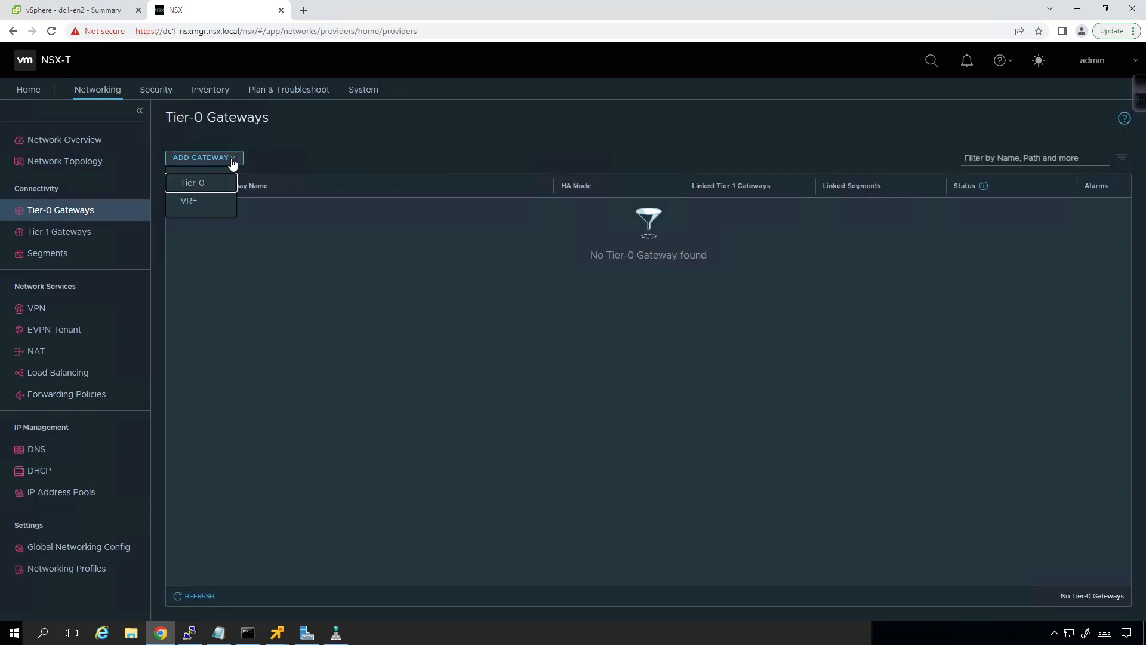
left_click(193, 184)
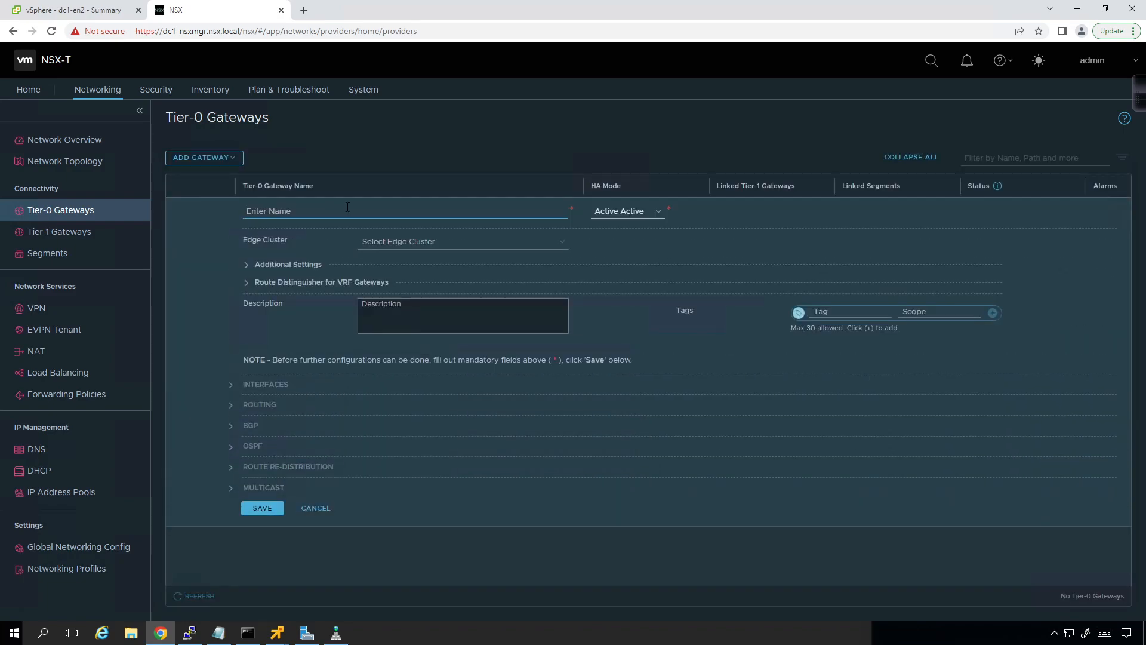
type("dc")
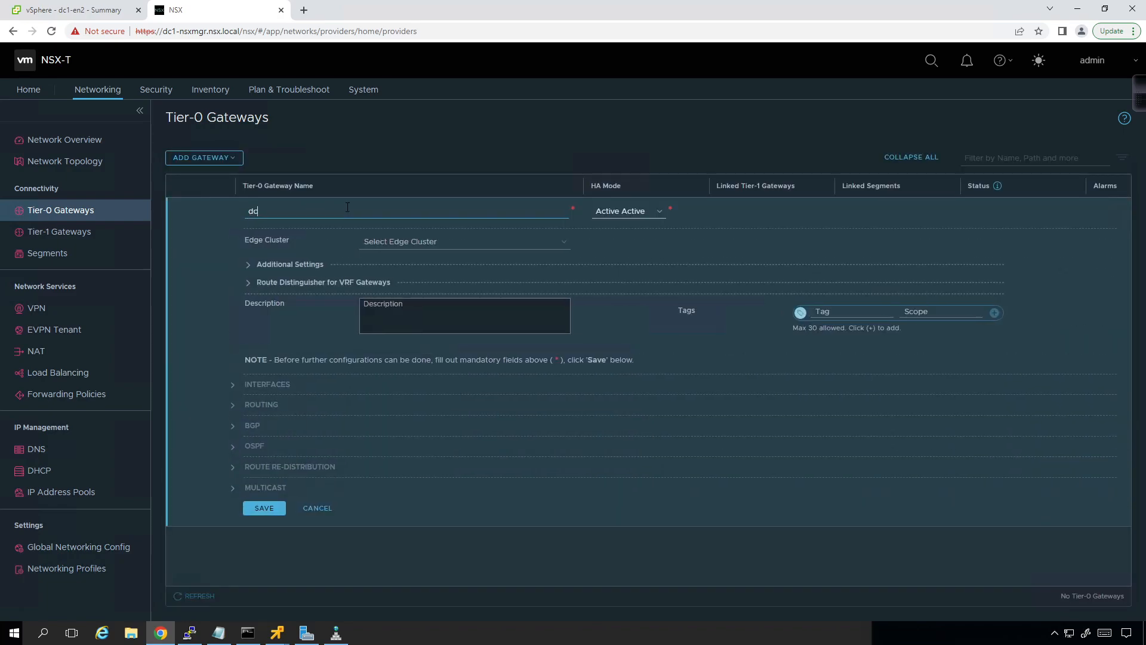
type("1-tier0-1")
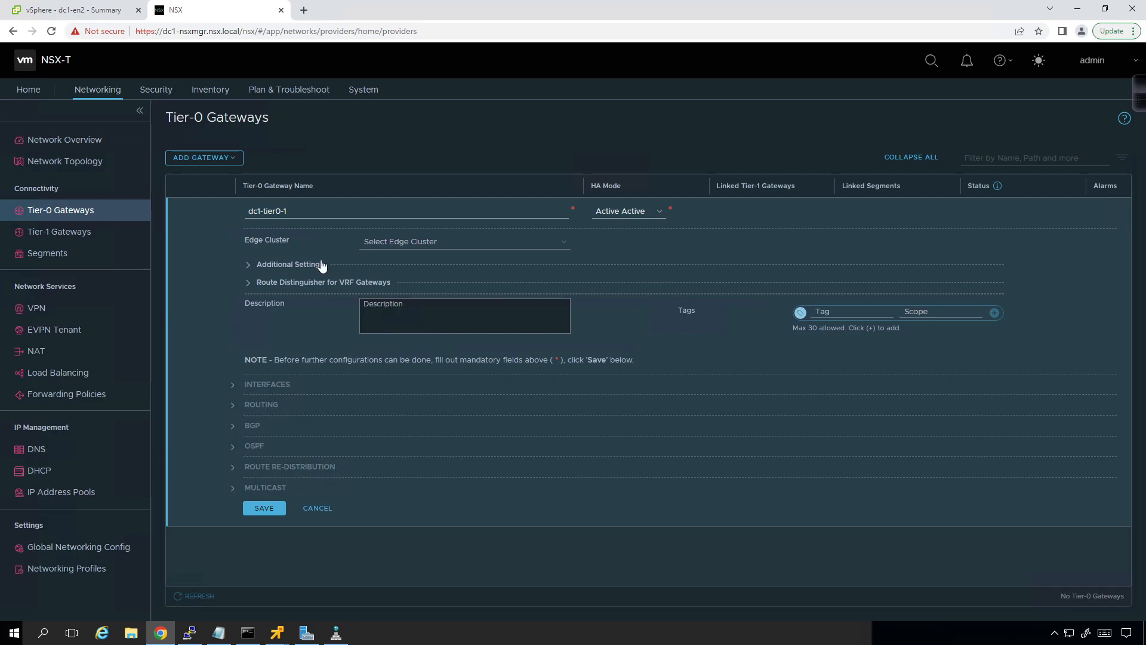
left_click(649, 213)
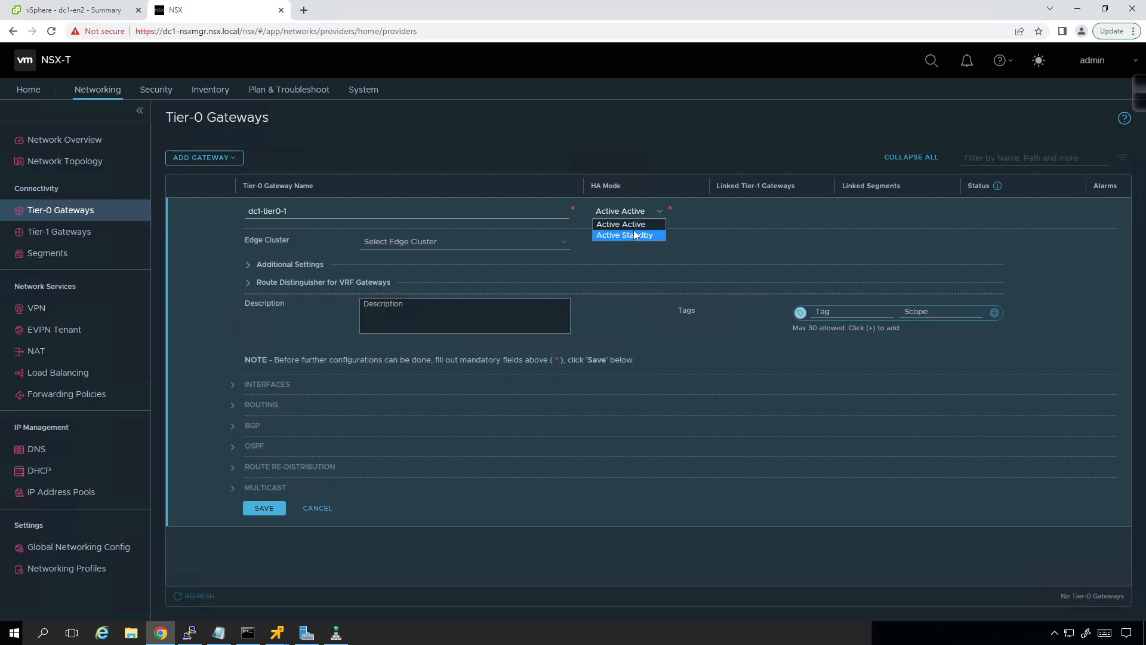
left_click(635, 235)
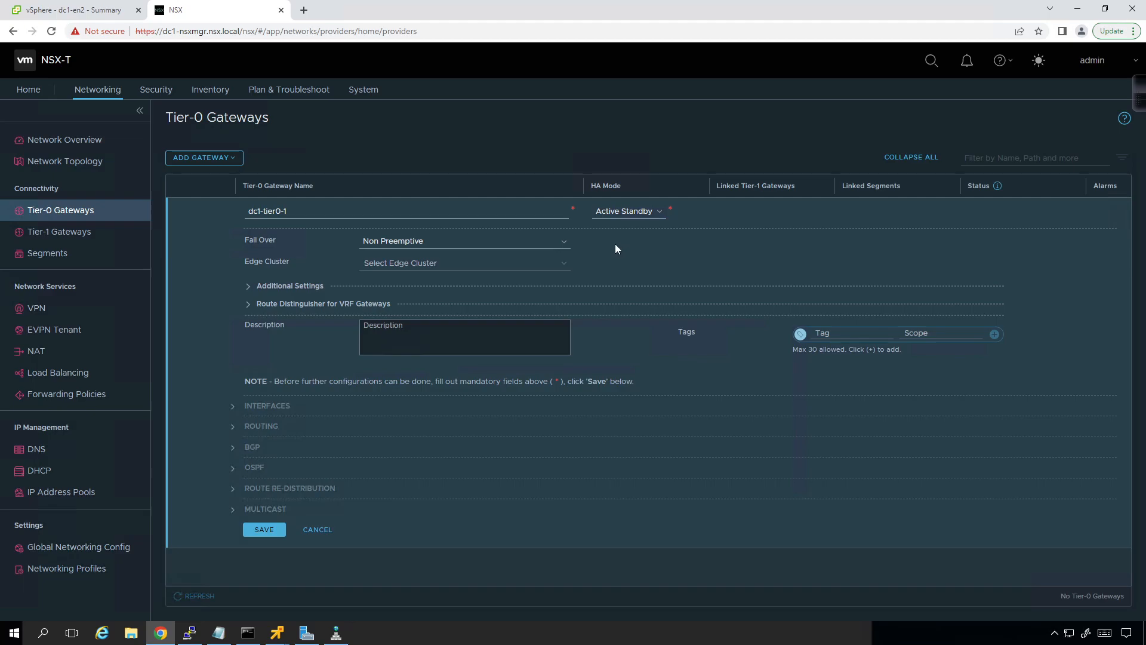
Step: Try the HA mode Active Active for the new gateway and return it to Active Standby
left_click(632, 213)
left_click(630, 233)
left_click(631, 225)
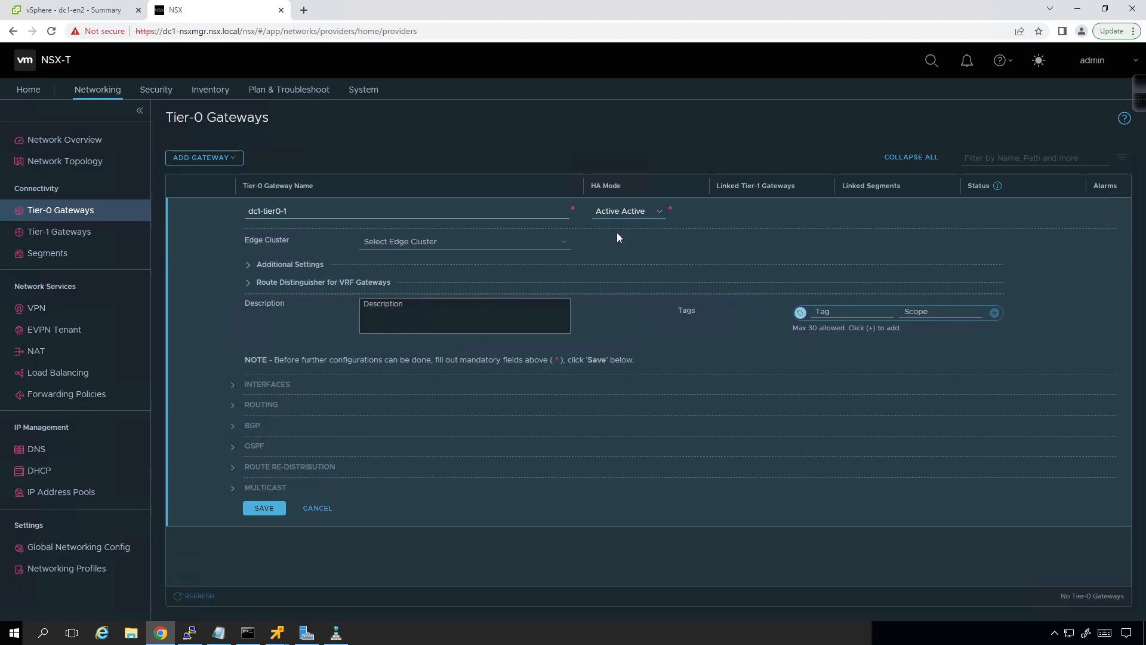
left_click(625, 213)
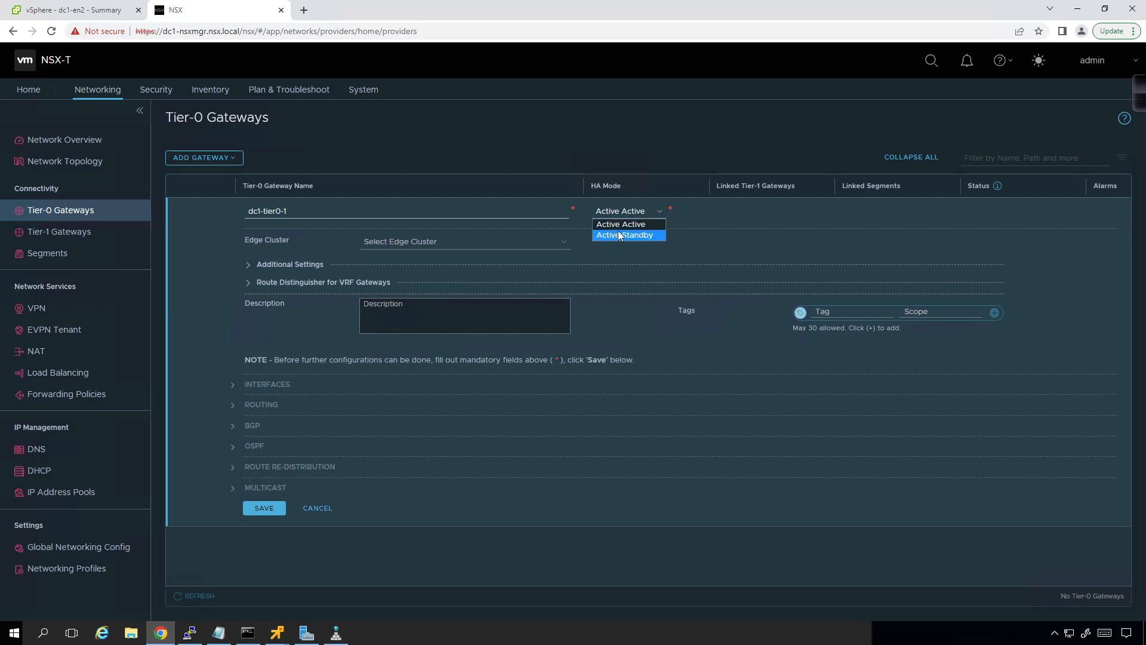
left_click(618, 234)
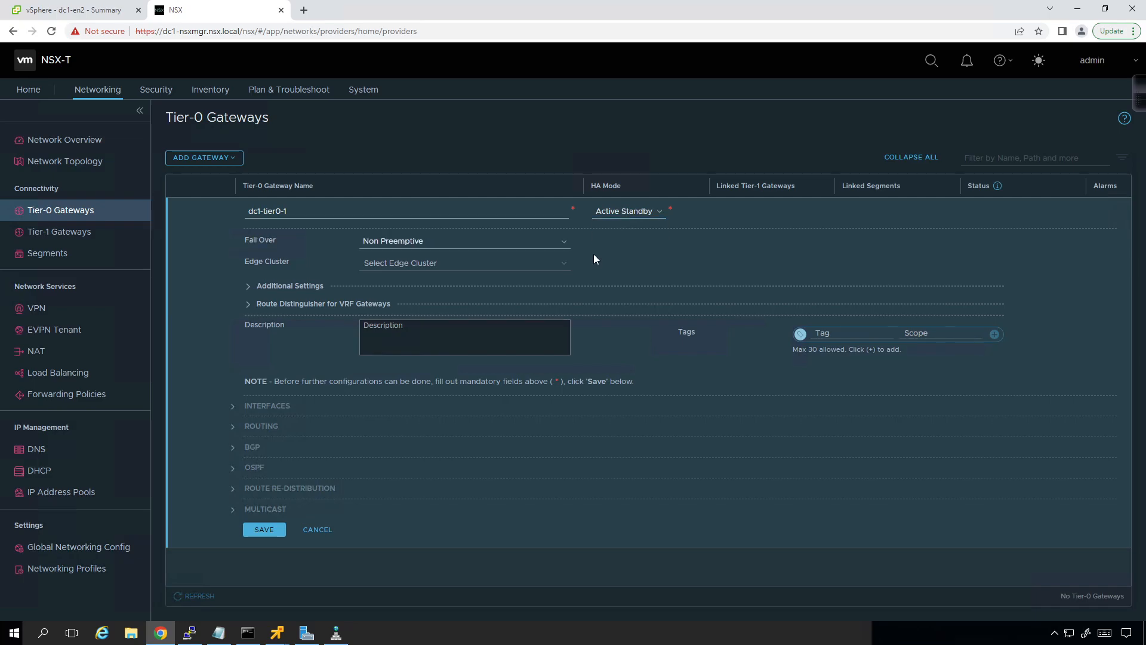
Step: Keep the gateway's fail over mode at Non Preemptive and assign the edge cluster dc1-ec1
left_click(560, 243)
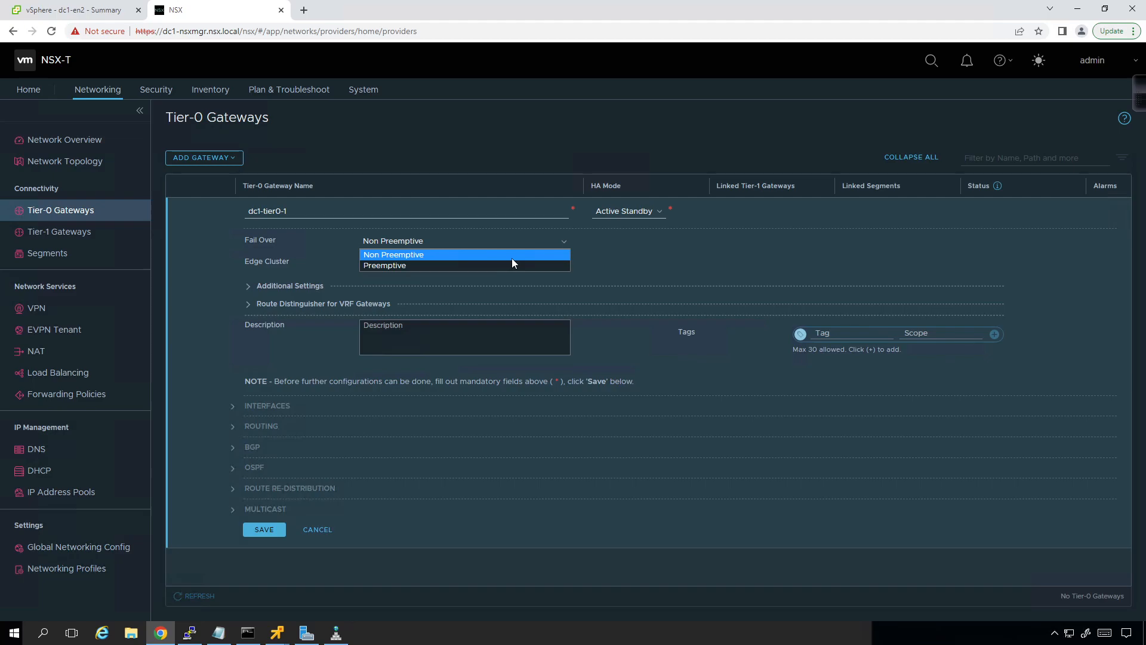
left_click(670, 250)
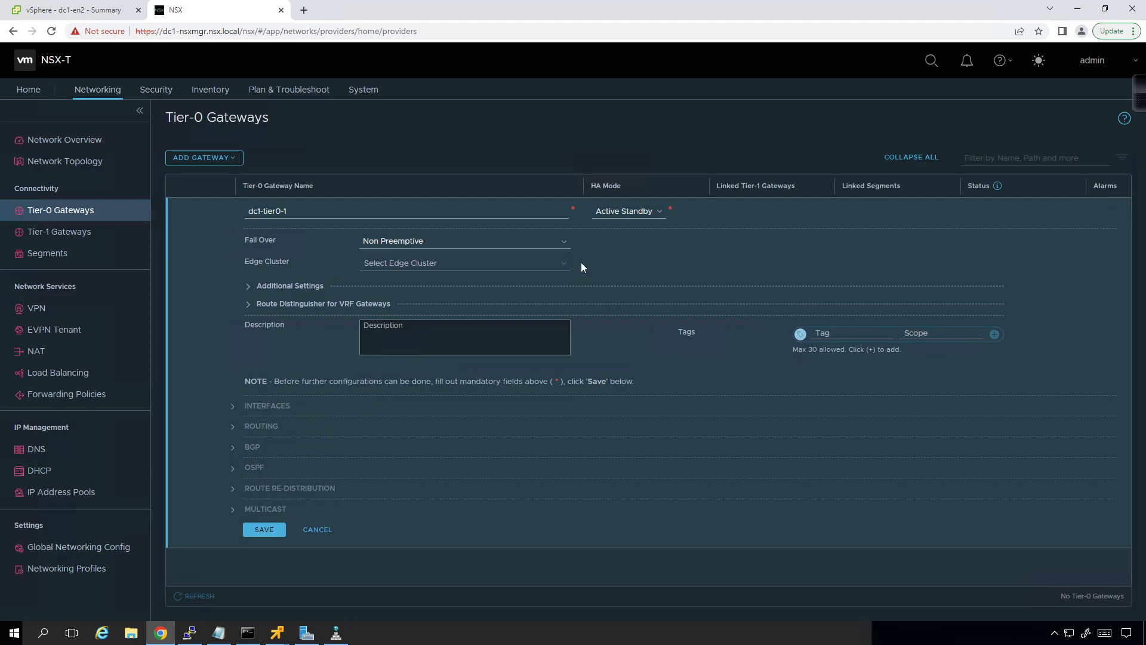
left_click(553, 265)
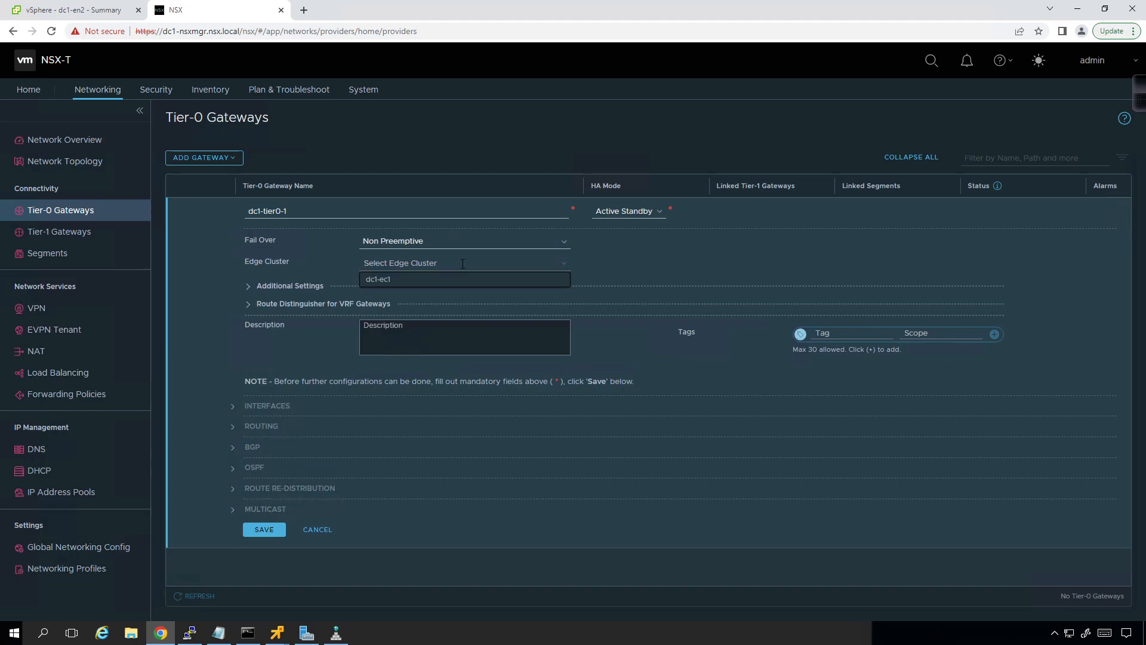
left_click(394, 284)
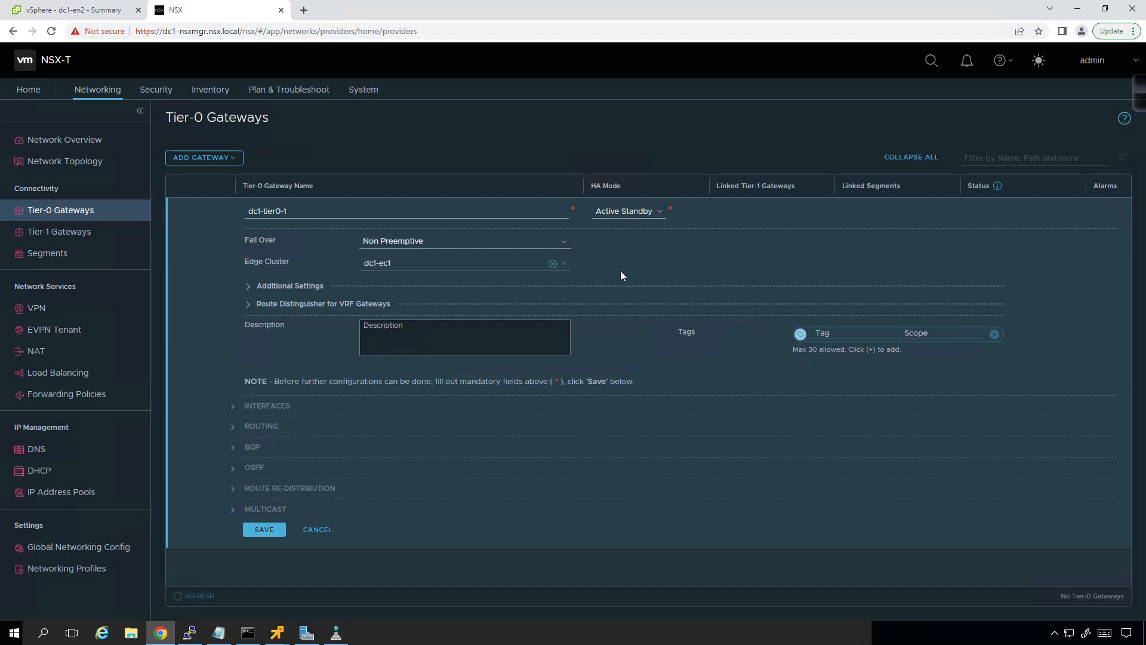
Step: Examine the transit subnet fields in the additional settings and the route distinguisher option for VRF gateways
left_click(258, 288)
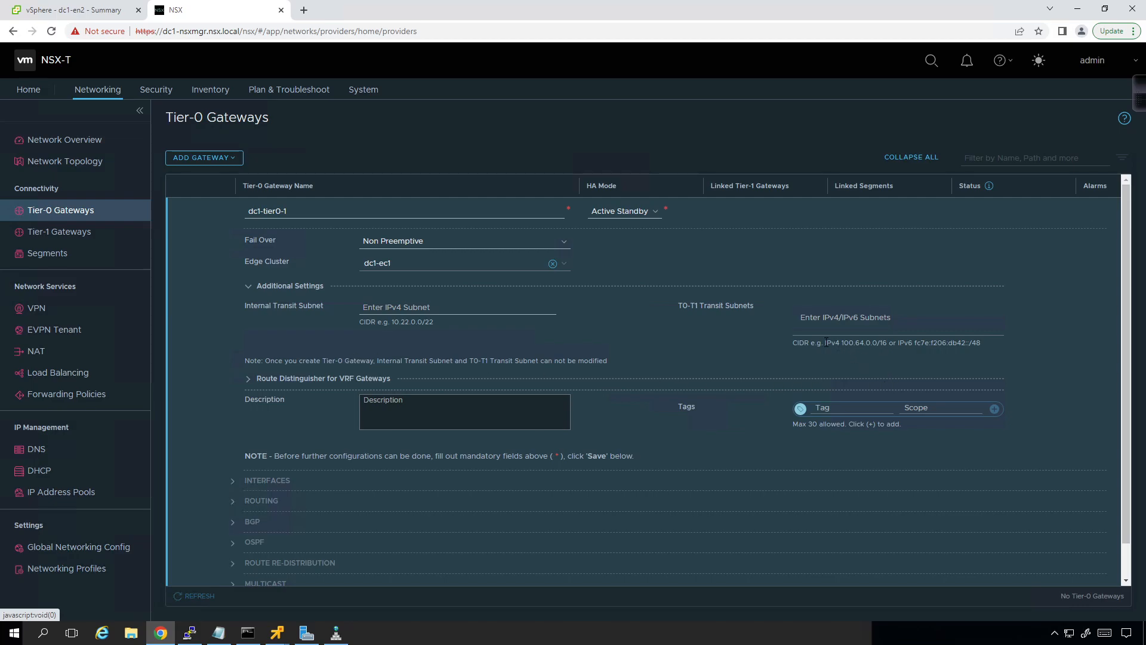
left_click_drag(837, 342, 894, 343)
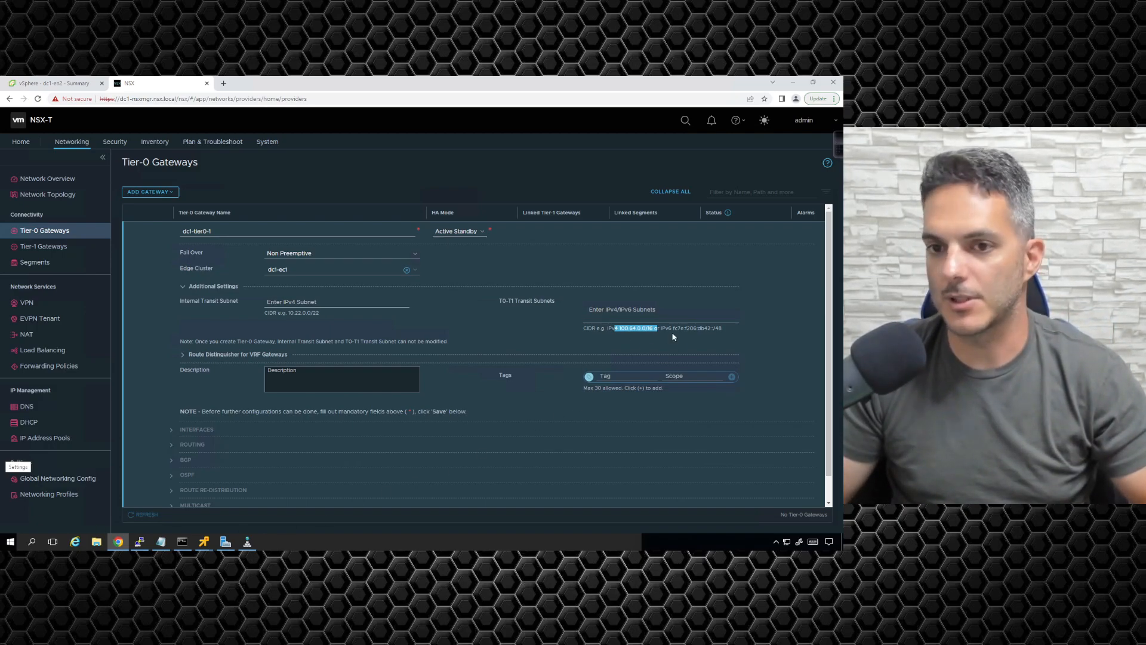
left_click(618, 352)
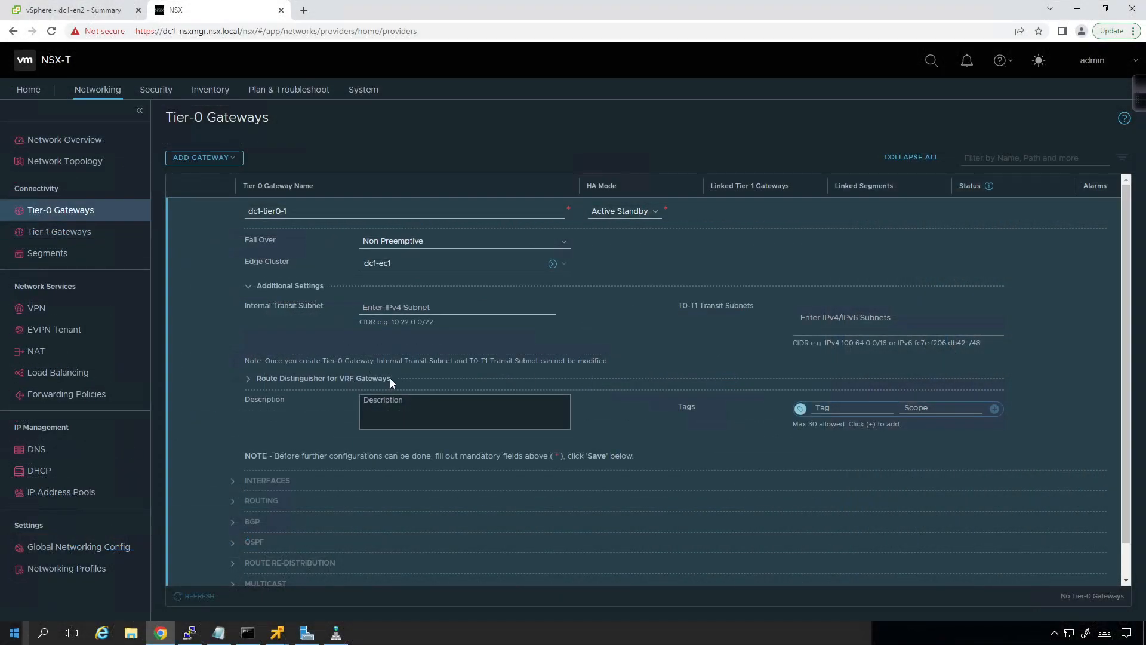
left_click(247, 286)
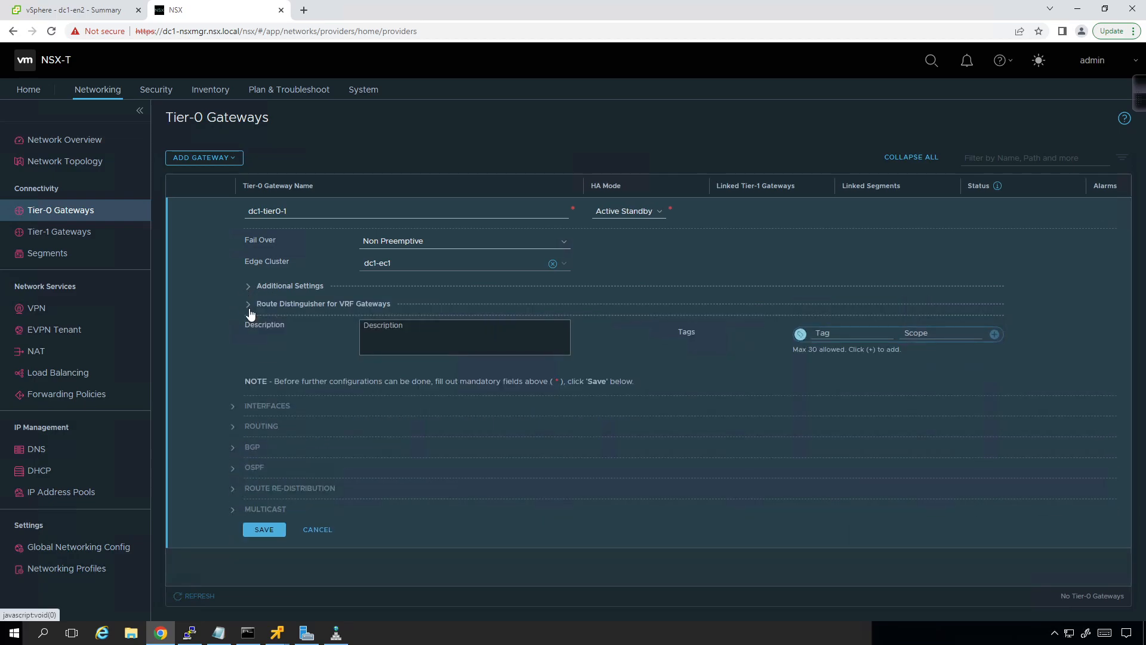
left_click(248, 305)
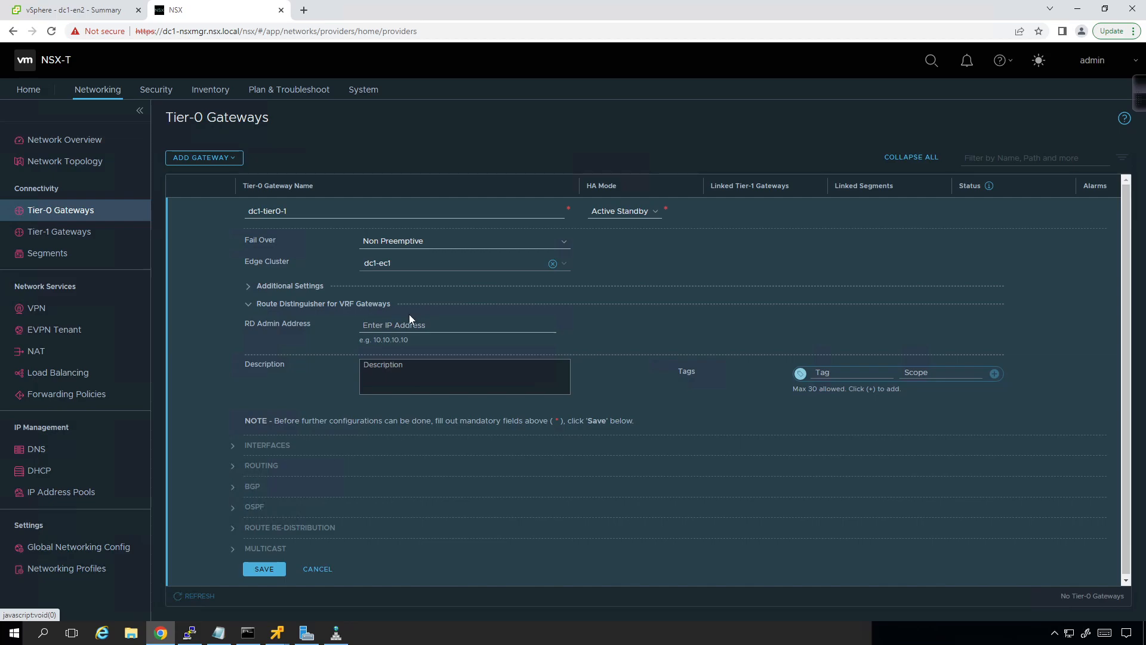
left_click(251, 306)
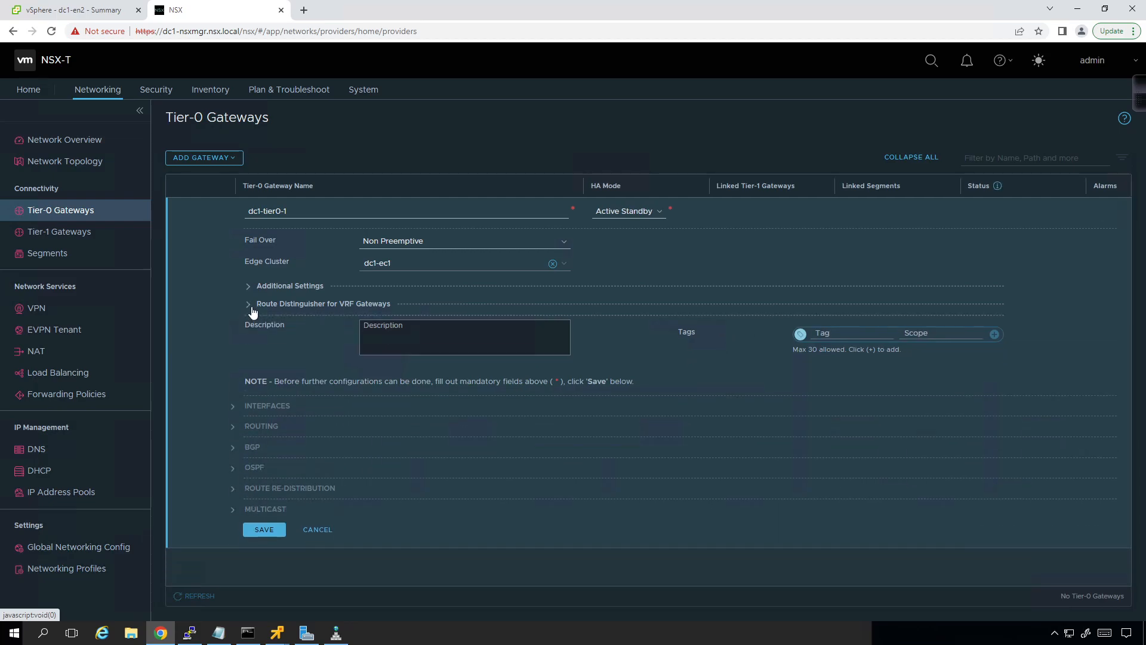
Step: Save the new Tier-0 gateway without continuing its configuration and expand the details of dc1-tier0-1
left_click(269, 531)
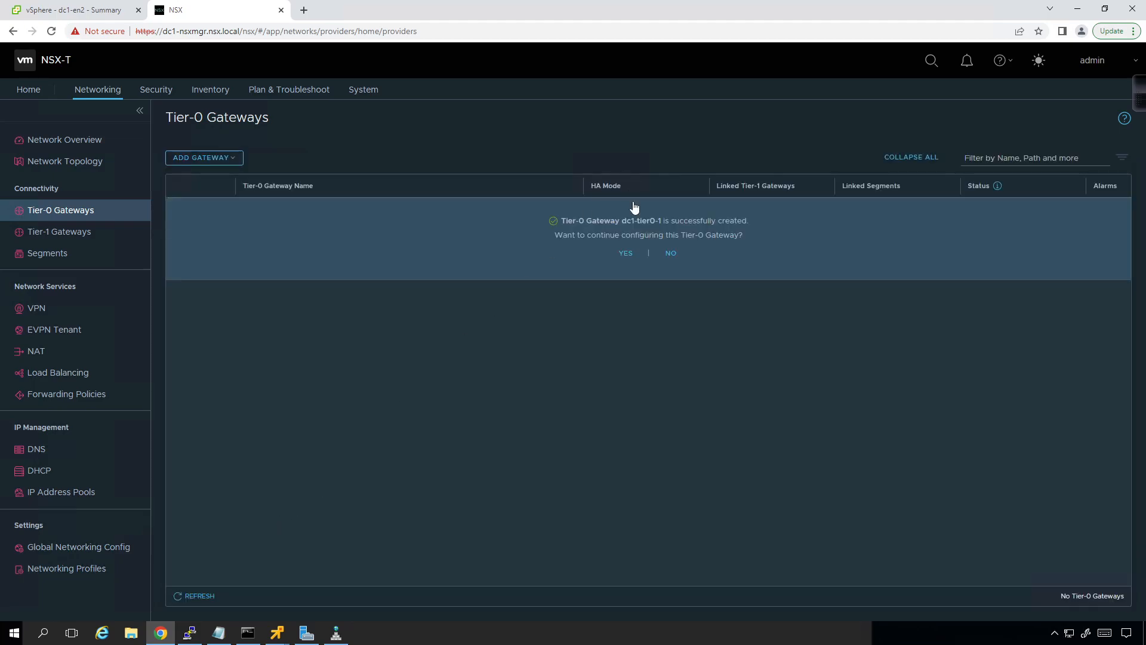
left_click(671, 254)
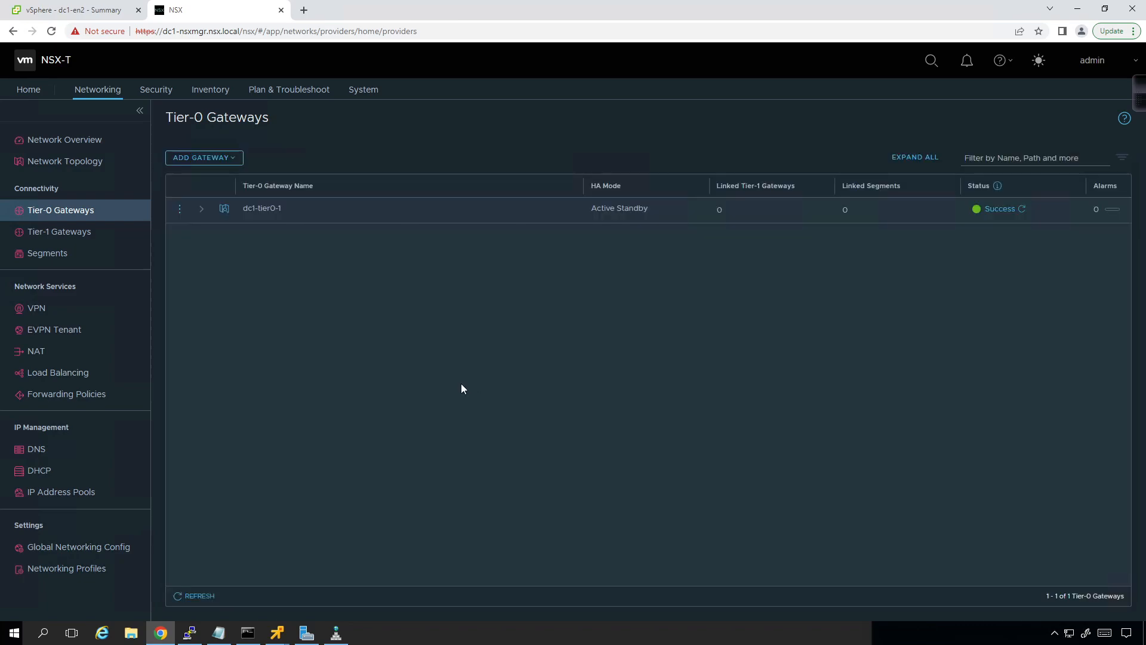
left_click(201, 215)
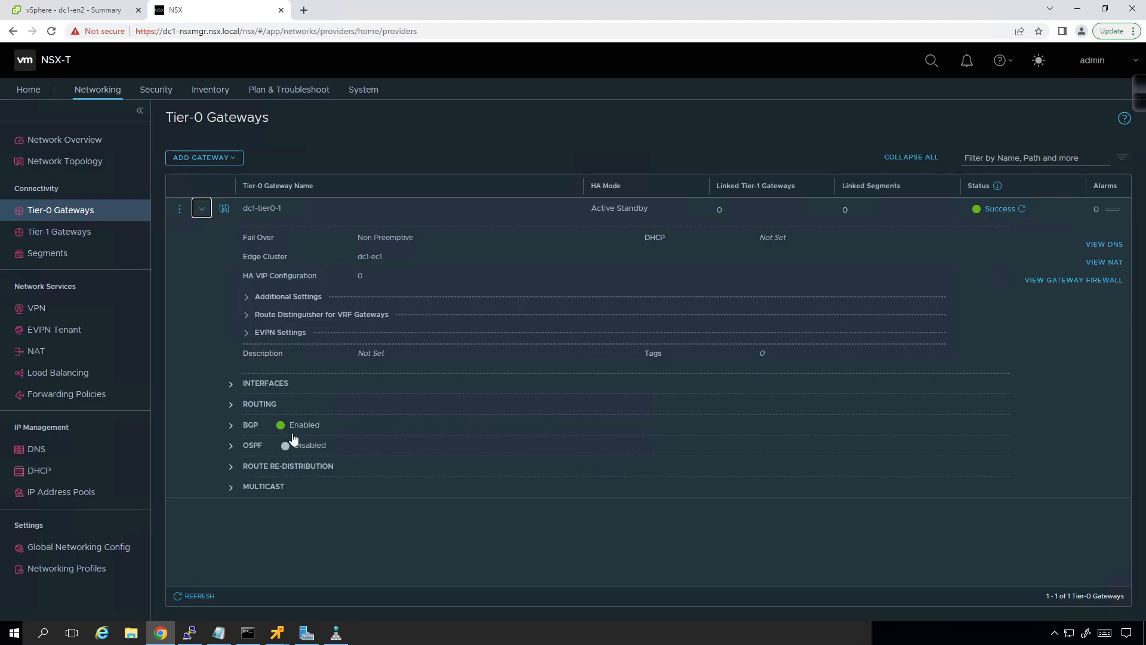
Step: Open the gateway dc1-tier0-1 for editing and re-enter the final 1 of its name
left_click(180, 209)
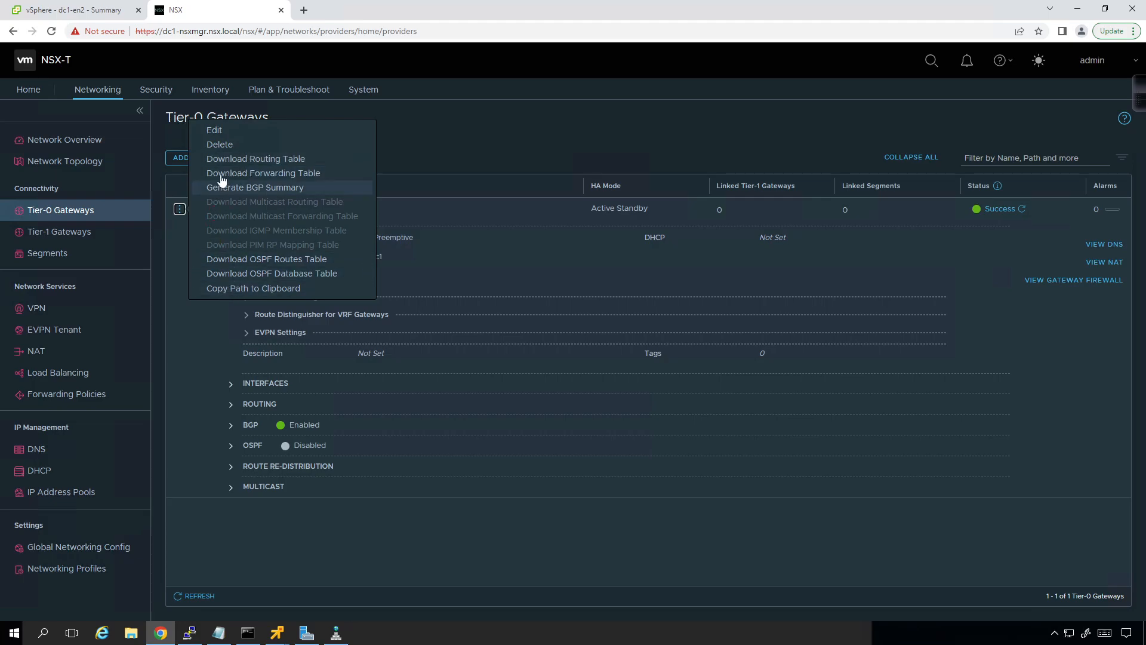
left_click(217, 132)
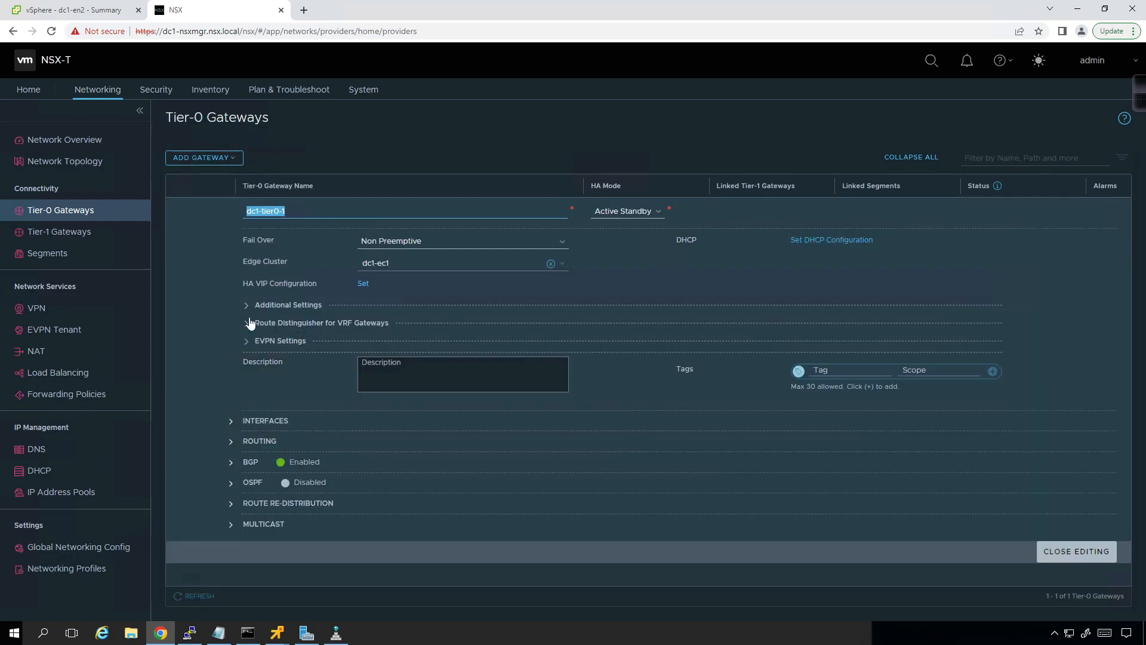
left_click_drag(285, 211, 251, 211)
left_click(321, 213)
key("BackSpace")
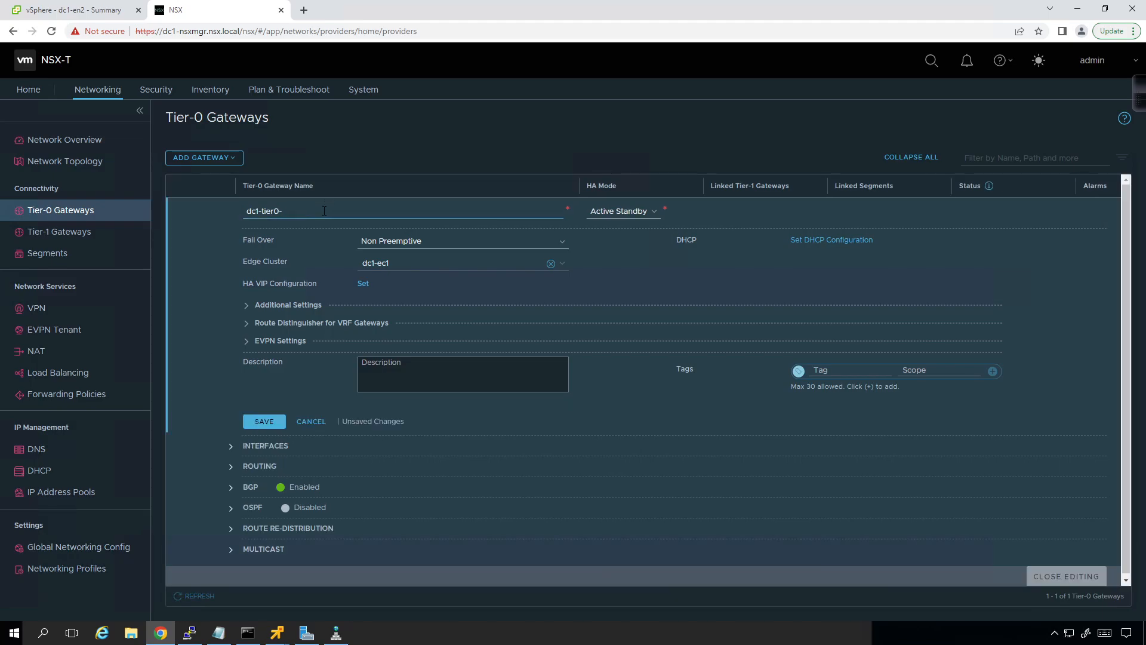
type("1")
scroll(316, 449, "down", 1)
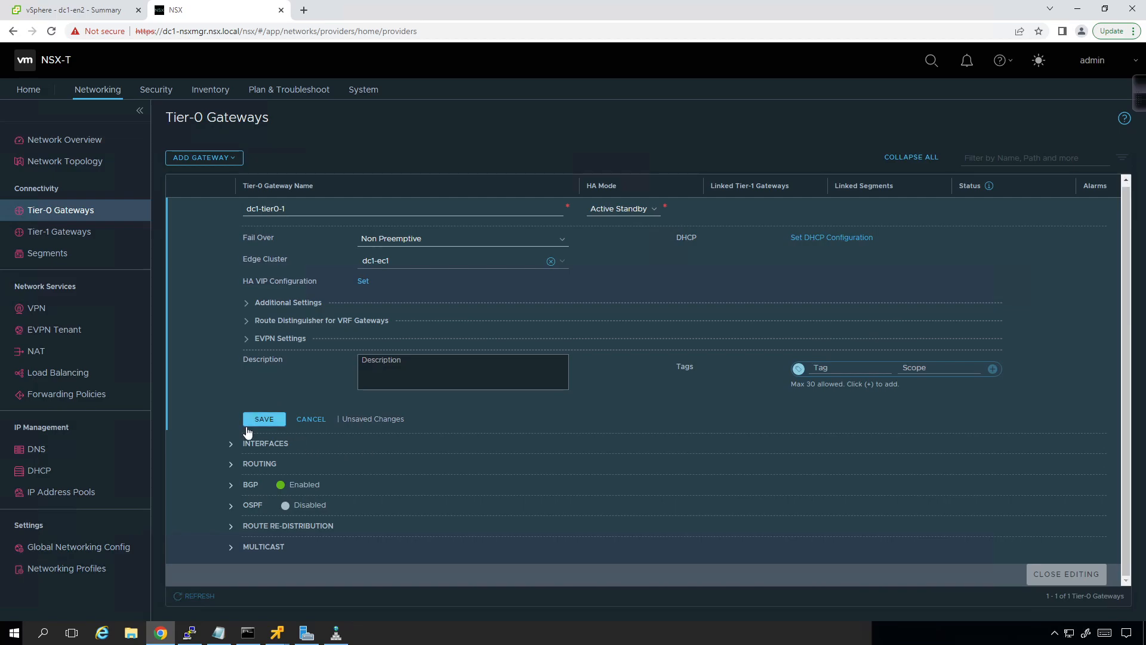
Step: Examine the gateway's EVPN mode options and its DHCP configuration types without changing either
left_click(247, 340)
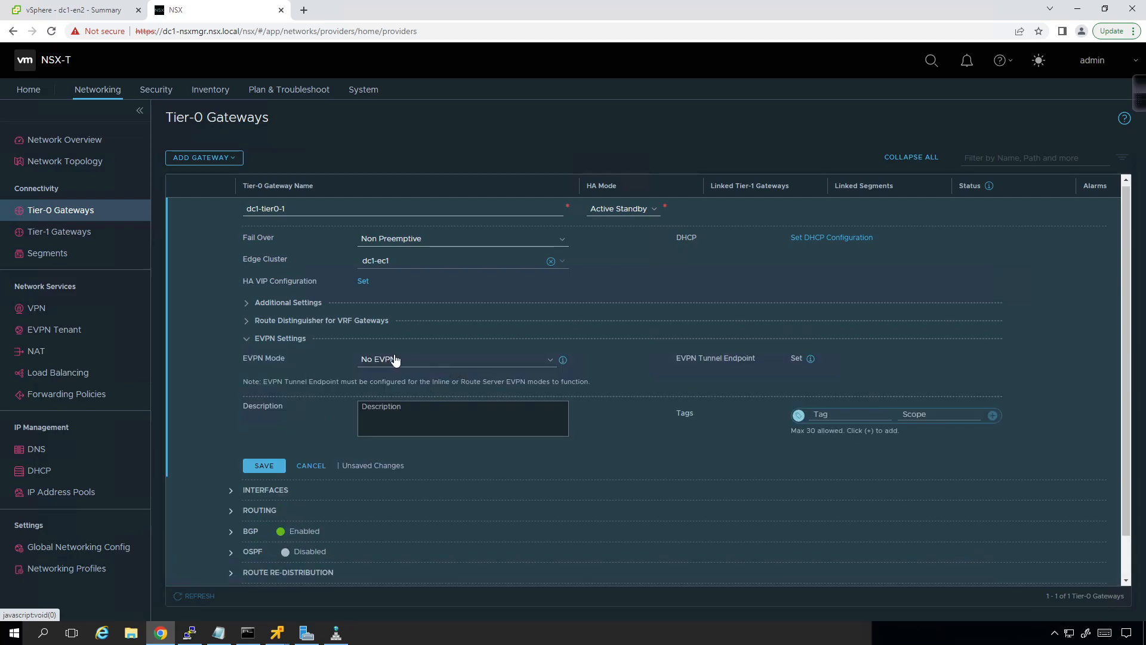
left_click(527, 360)
left_click(654, 399)
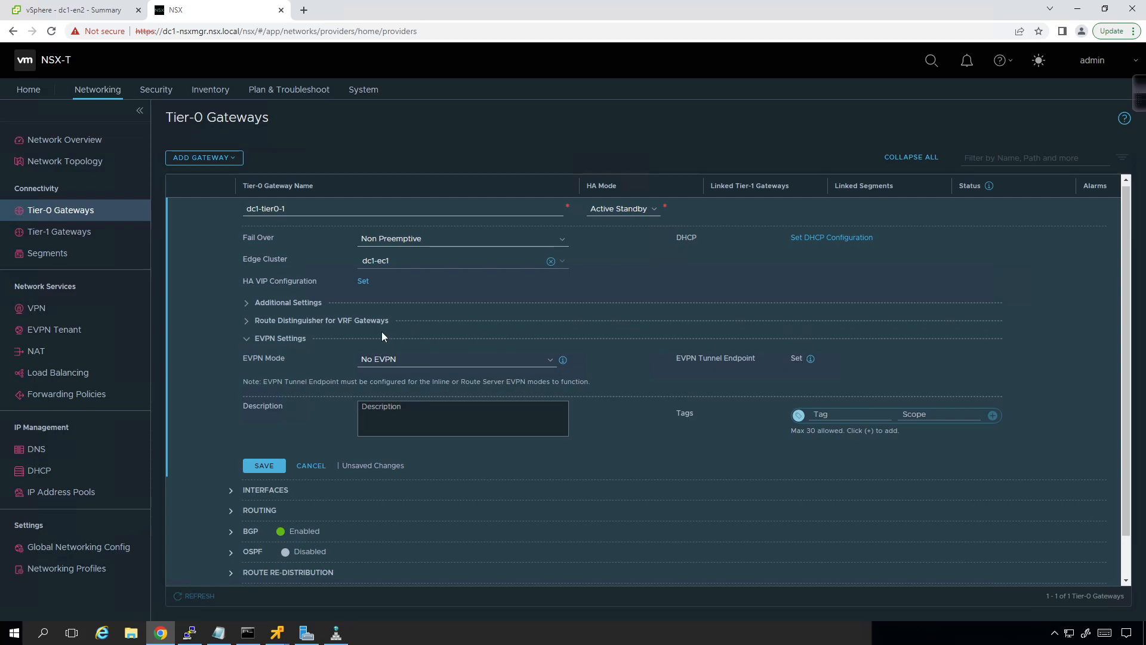
left_click(248, 339)
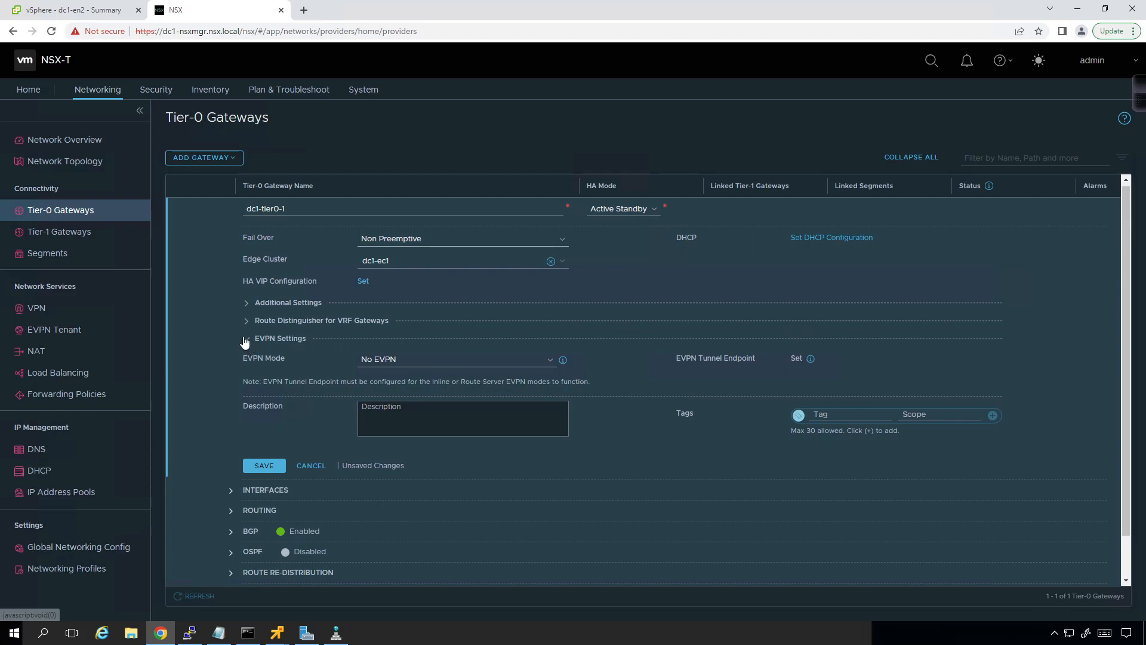
left_click(818, 239)
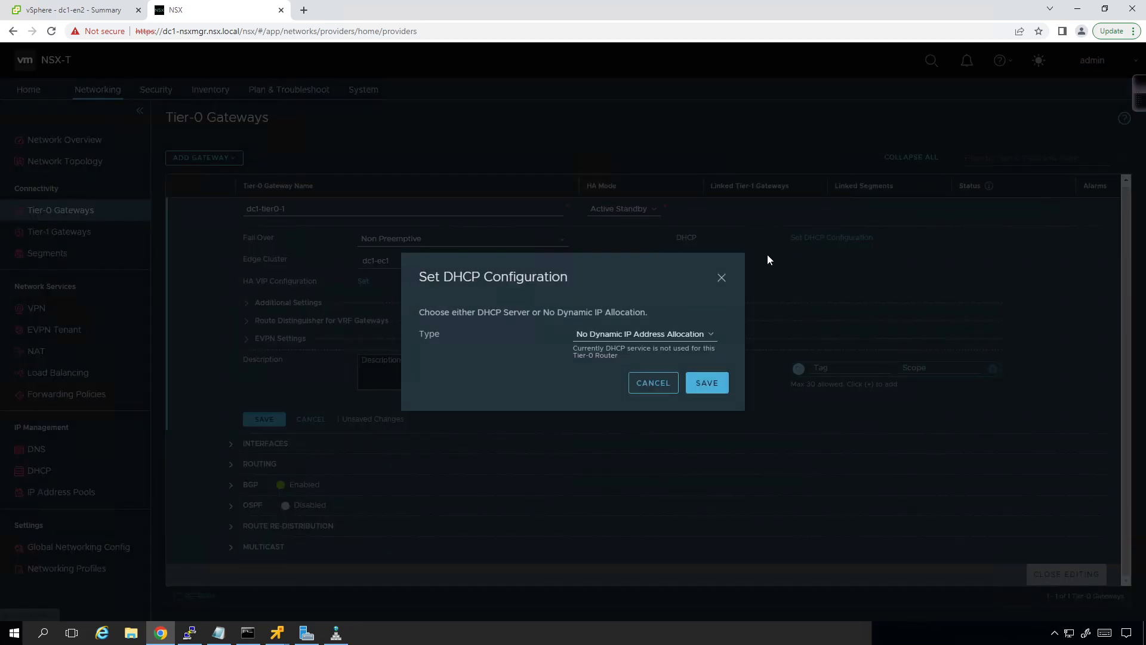
left_click(680, 334)
left_click(639, 385)
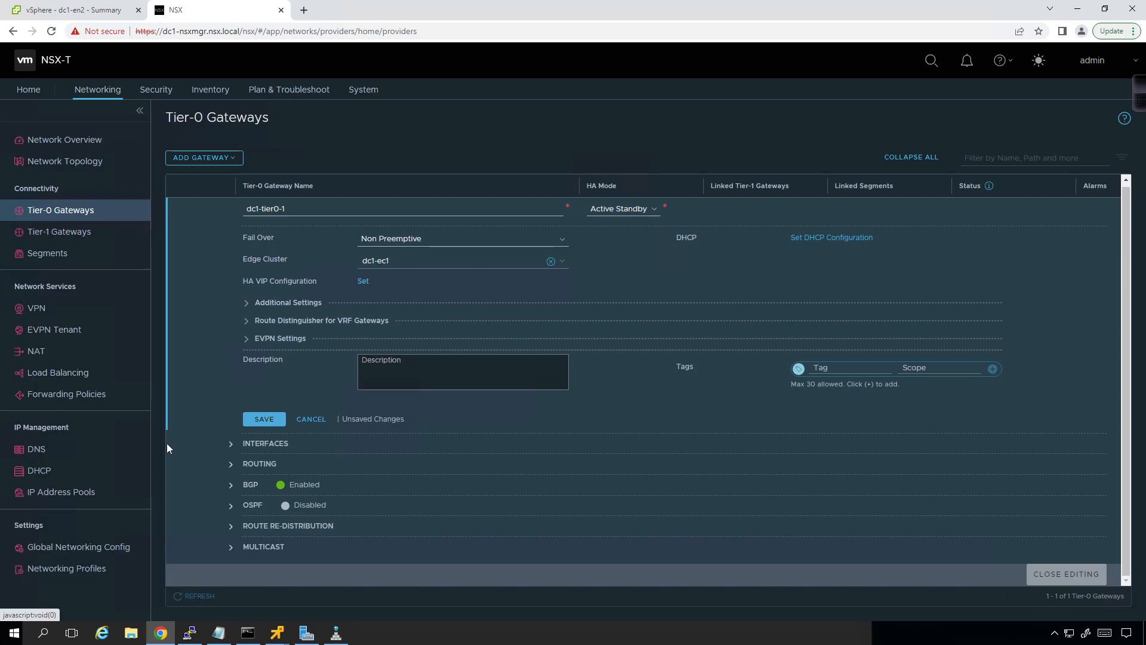
Step: Expand the gateway's Interfaces and Routing sections to examine their configurable items
left_click(230, 444)
scroll(348, 423, "down", 1)
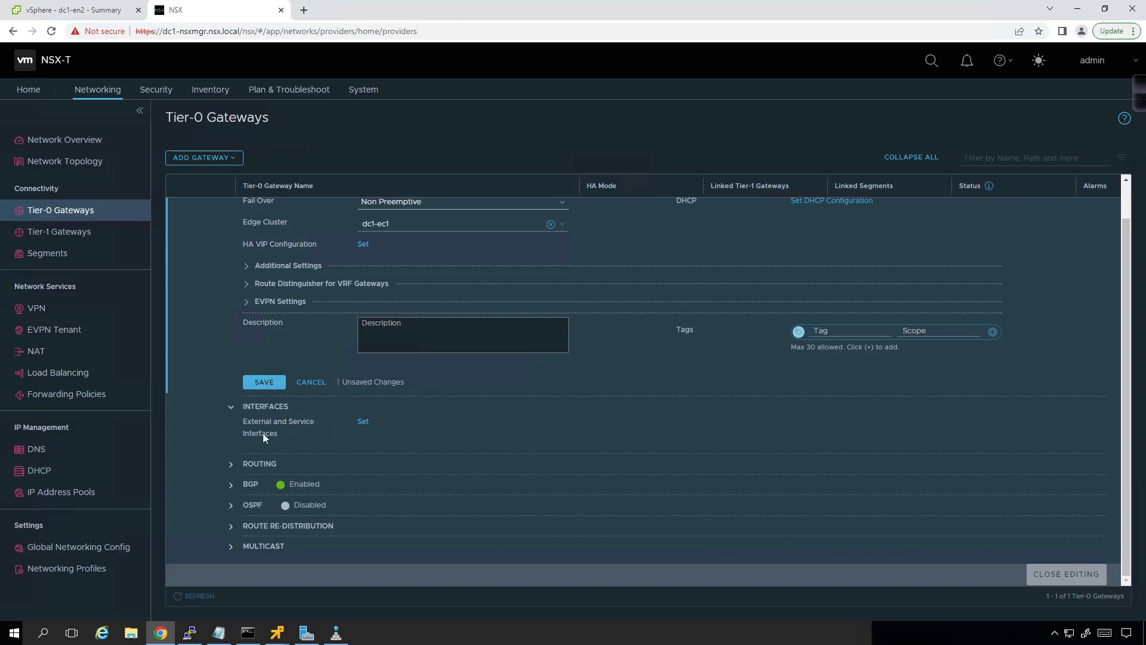
left_click(231, 465)
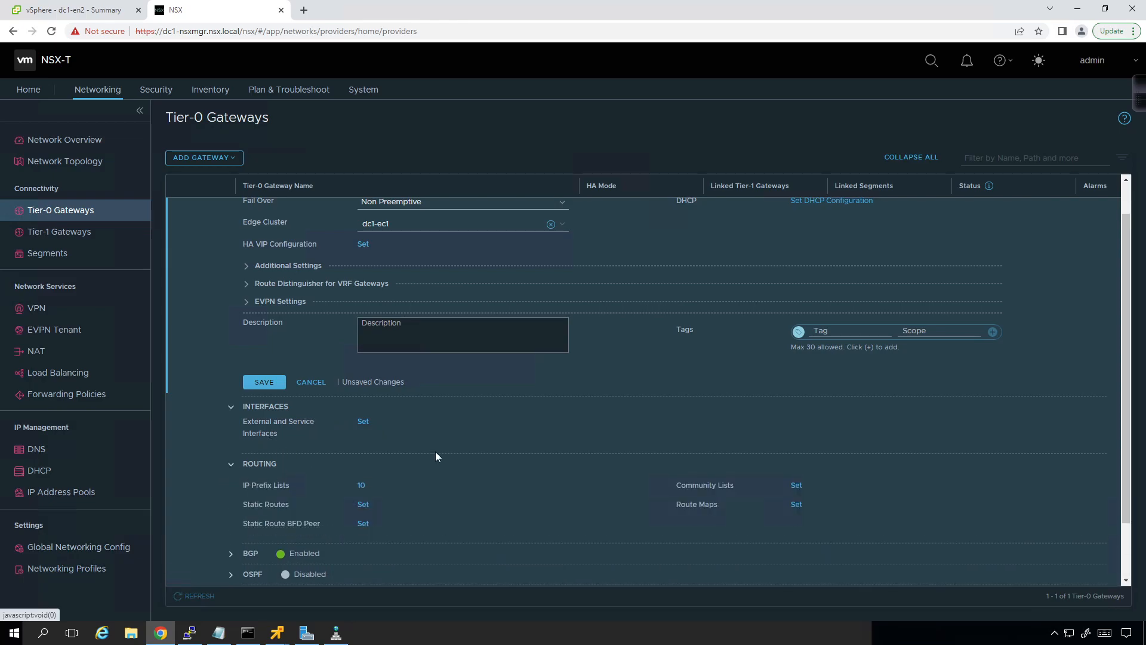
scroll(435, 454, "down", 1)
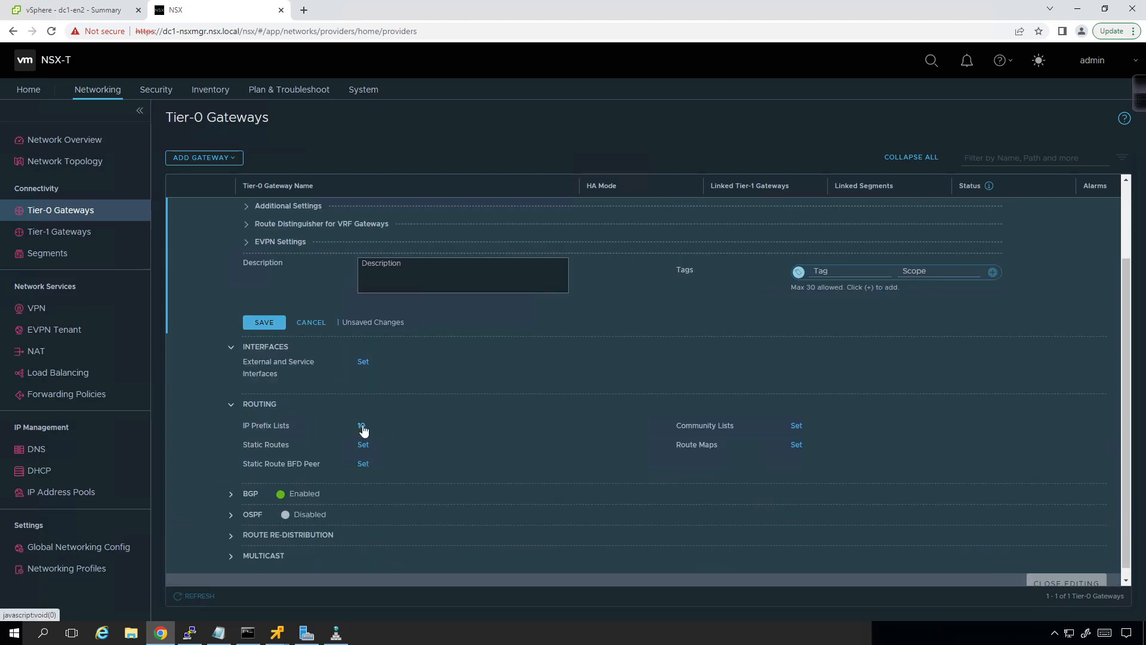
Step: Review the gateway's IP prefix lists, copying the path of DNS_FORWARDER_IP and examining the prefixes of prefixlist-out-default
left_click(362, 426)
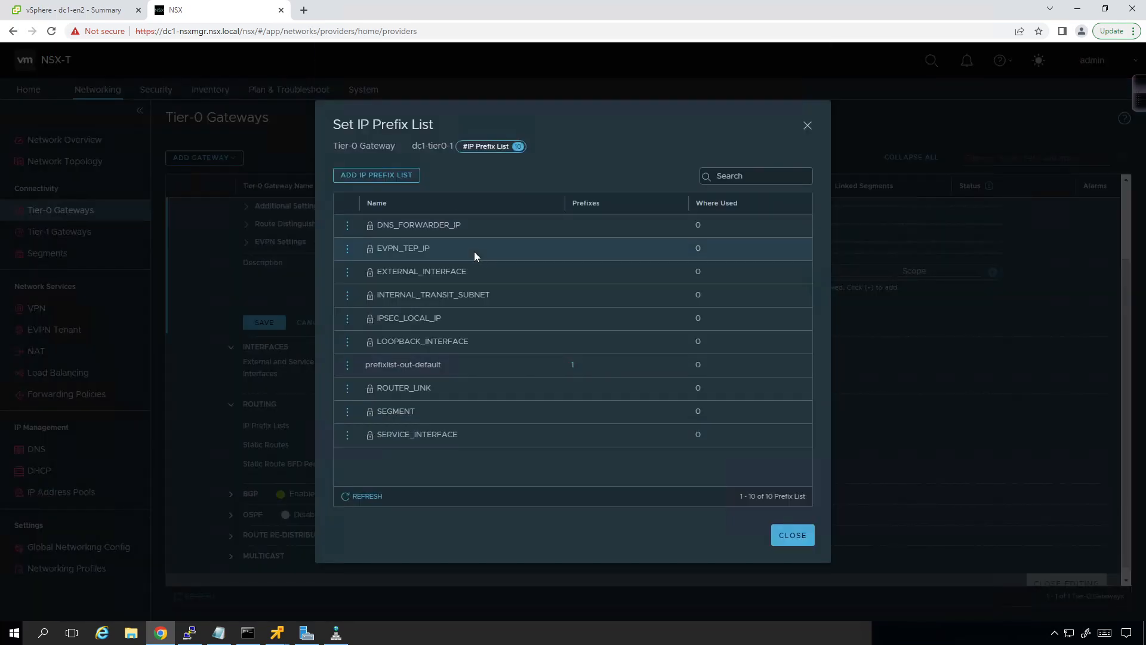
left_click(348, 225)
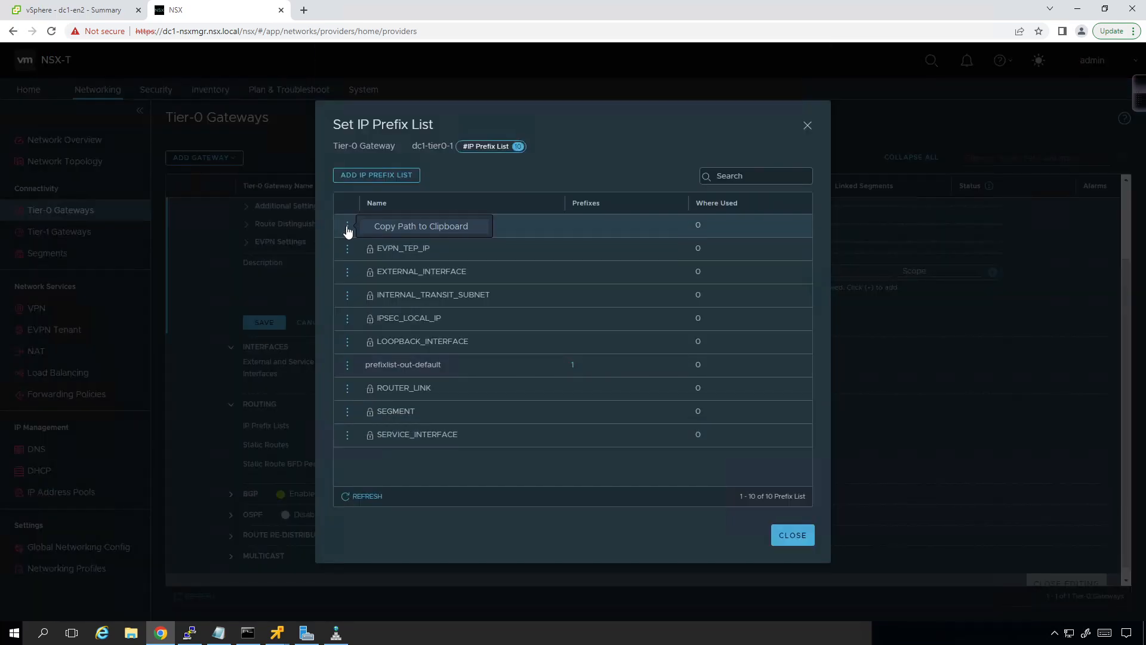
left_click(407, 227)
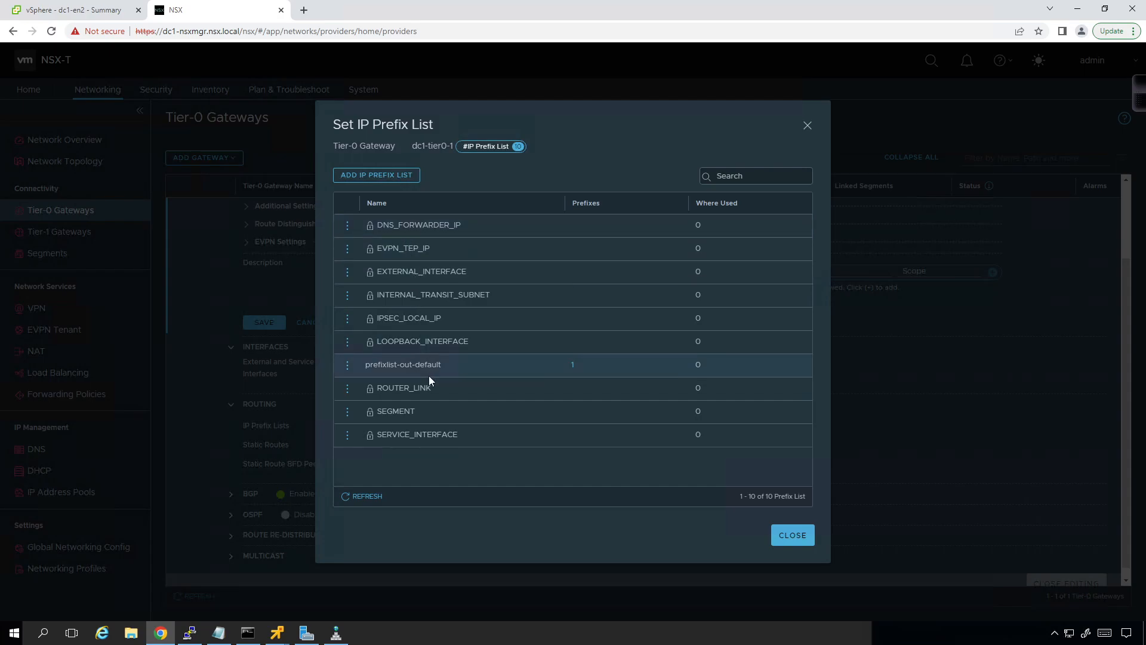
left_click(573, 365)
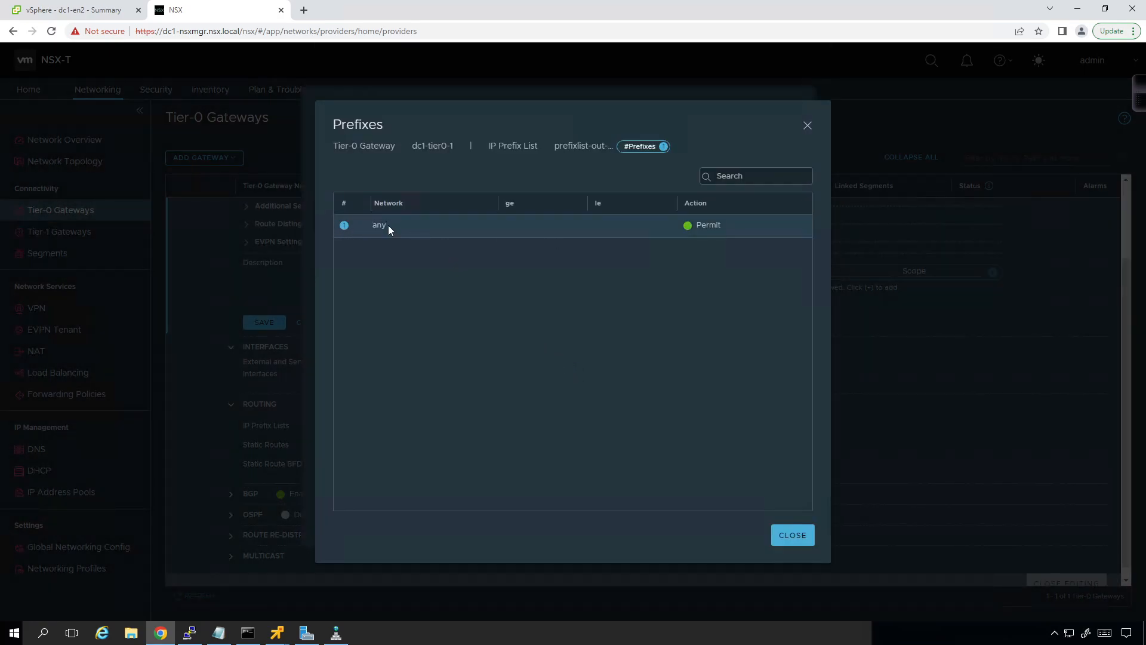
left_click(790, 535)
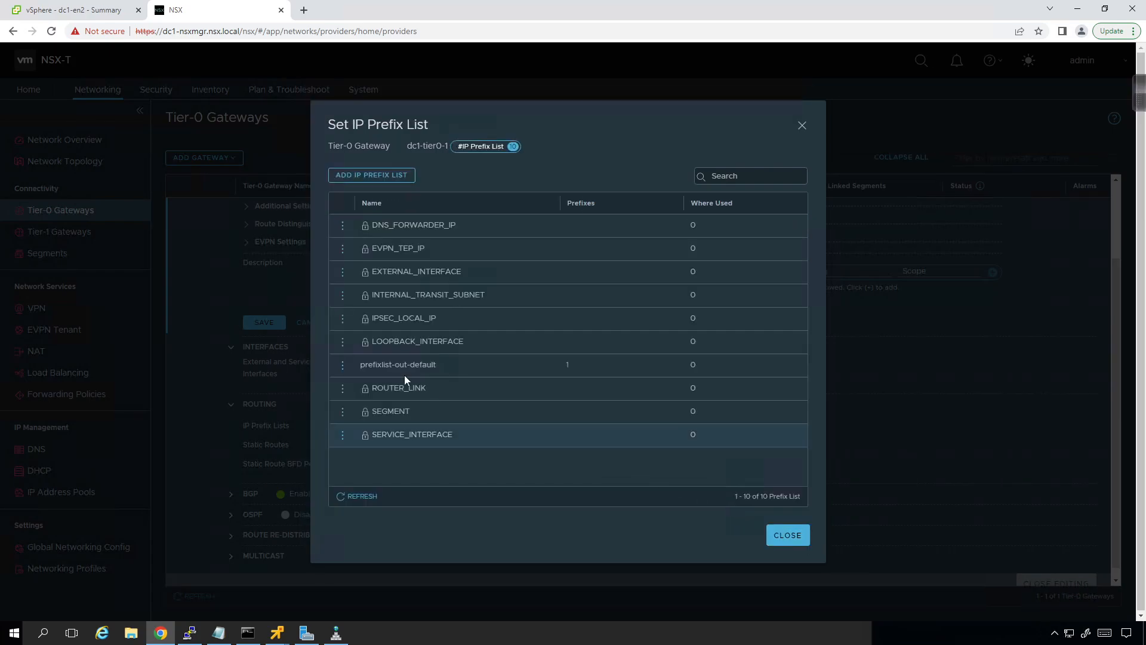
left_click(770, 530)
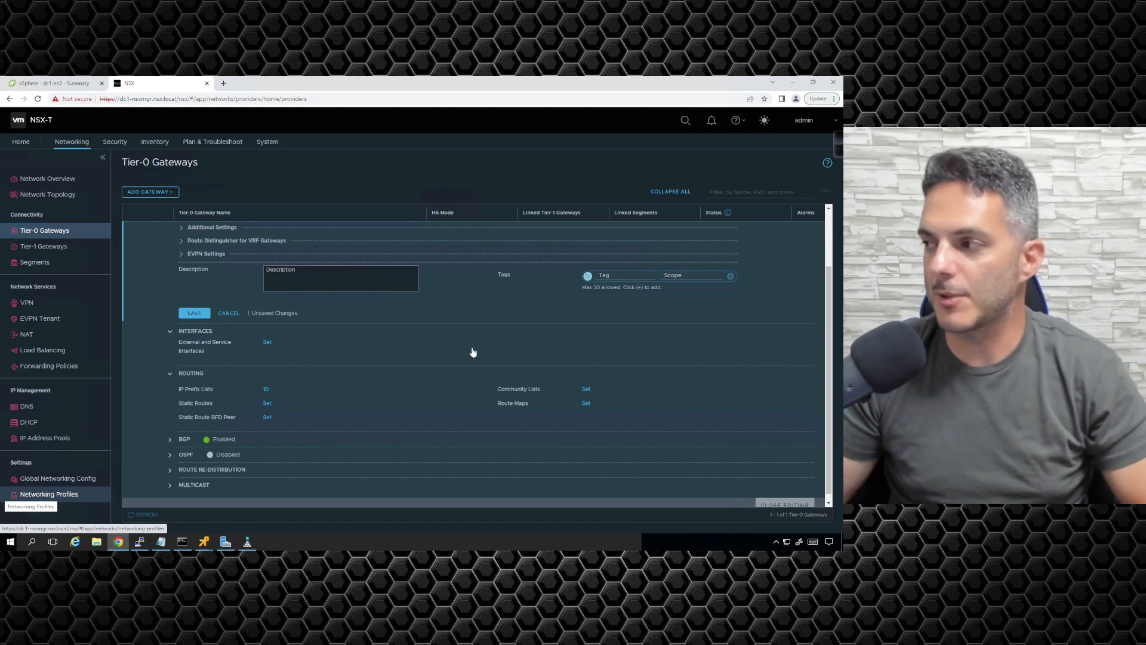
Step: Handwrite the annotation "10.128.0.0/16 ge 24" over the gateway's interface settings
left_click(841, 148)
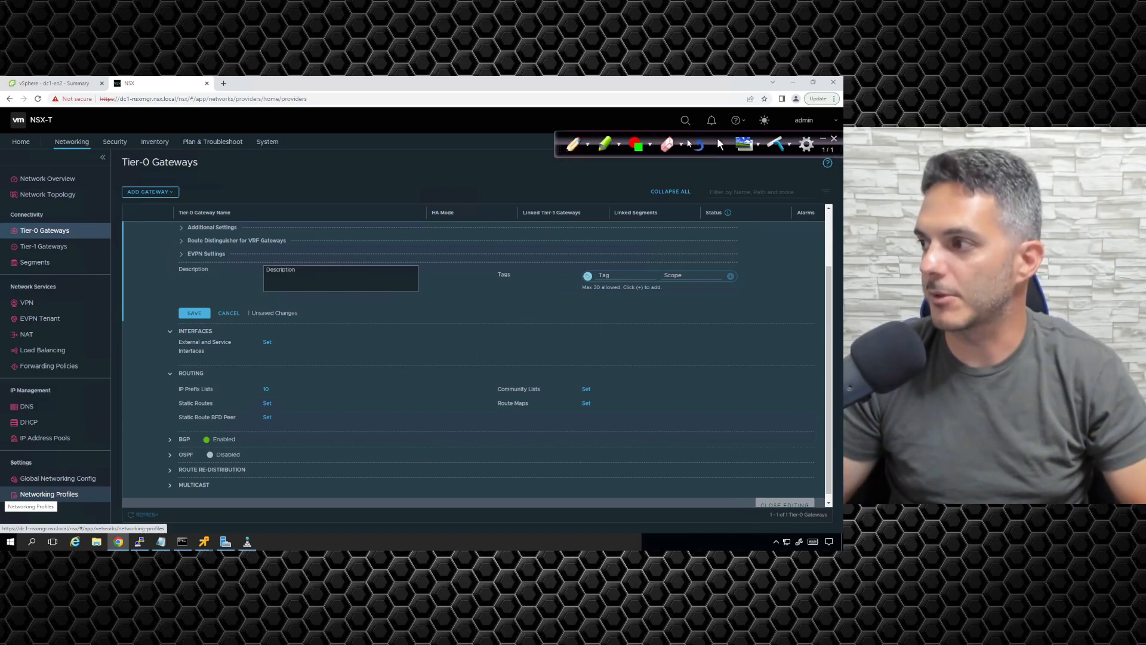
left_click(590, 146)
left_click(588, 268)
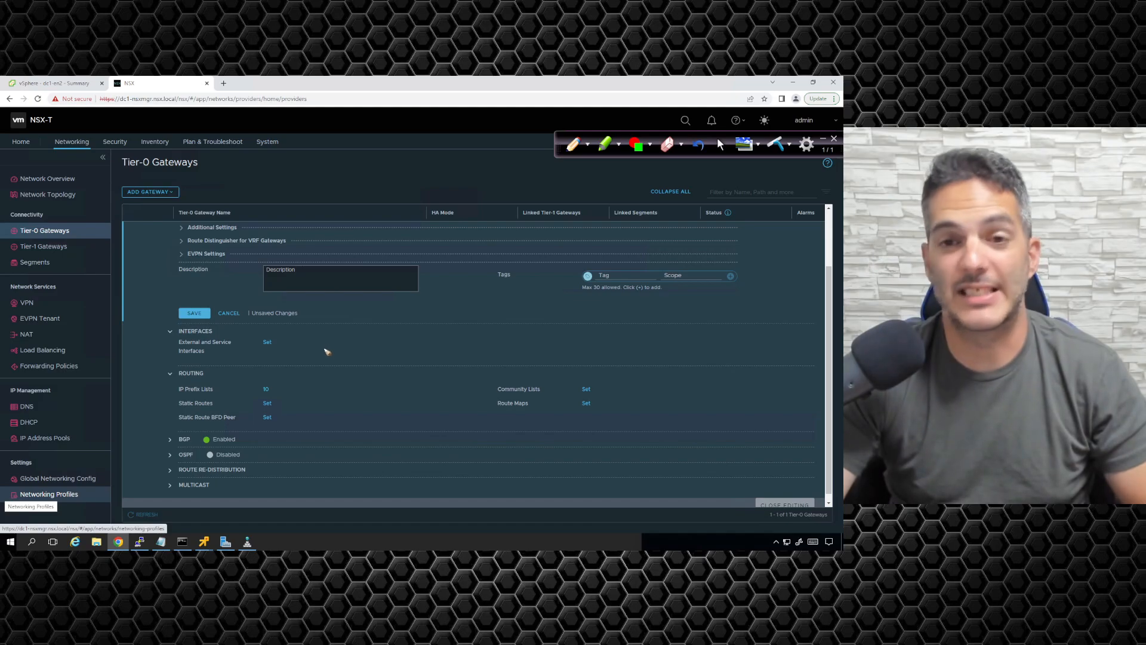
mouse_move(327, 338)
left_mouse_down()
mouse_move(326, 353)
mouse_move(334, 339)
mouse_move(368, 352)
mouse_move(376, 339)
mouse_move(420, 354)
left_mouse_up()
left_click(344, 348)
left_click(398, 349)
mouse_move(435, 338)
left_mouse_down()
mouse_move(435, 353)
mouse_move(447, 345)
mouse_move(483, 361)
mouse_move(541, 353)
left_mouse_up()
left_click_drag(546, 337, 557, 350)
left_click_drag(555, 336, 555, 357)
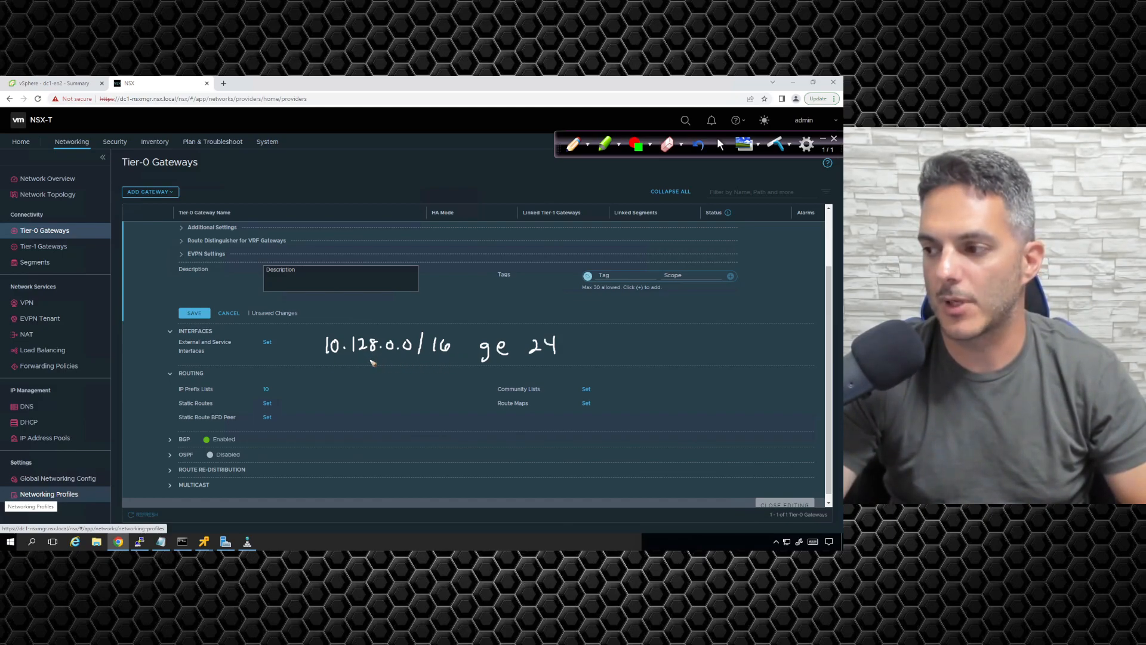
Step: Undo the last annotation strokes and rewrite them so the note reads 10.128.0.0/10 ge 24
key("ctrl+z")
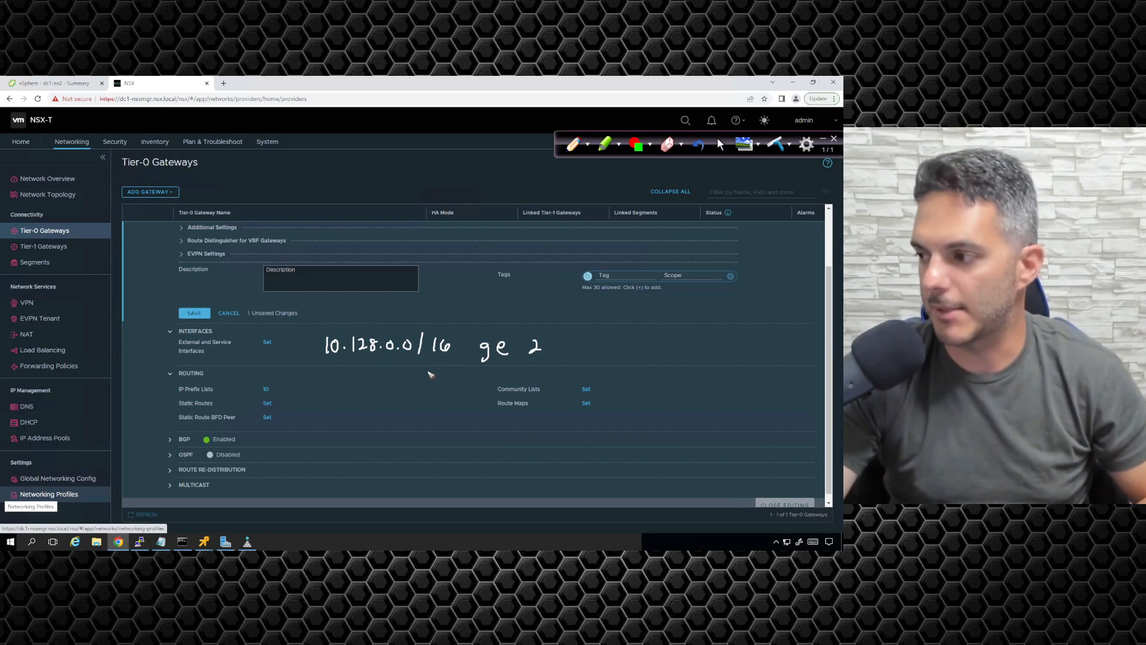
key("ctrl+z")
key("ctrl+z")
key("ctrl+z")
mouse_move(454, 339)
left_mouse_down()
mouse_move(489, 344)
mouse_move(484, 365)
left_mouse_up()
left_click(495, 330)
left_click_drag(498, 350, 511, 354)
left_click_drag(532, 345, 539, 357)
left_click_drag(546, 341, 554, 358)
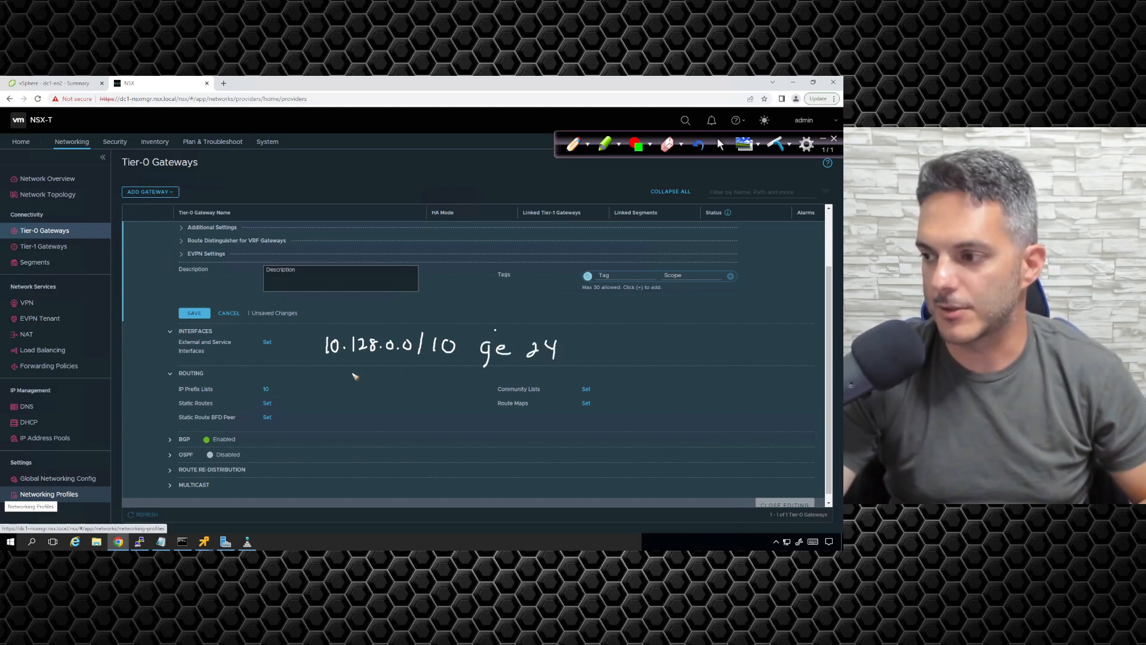
Step: Annotate the prefix with 191 beneath its second octet, underline the prefix and 24, and mark P and C above it
left_click_drag(354, 372, 356, 386)
left_click_drag(371, 372, 371, 385)
left_click_drag(377, 370, 378, 385)
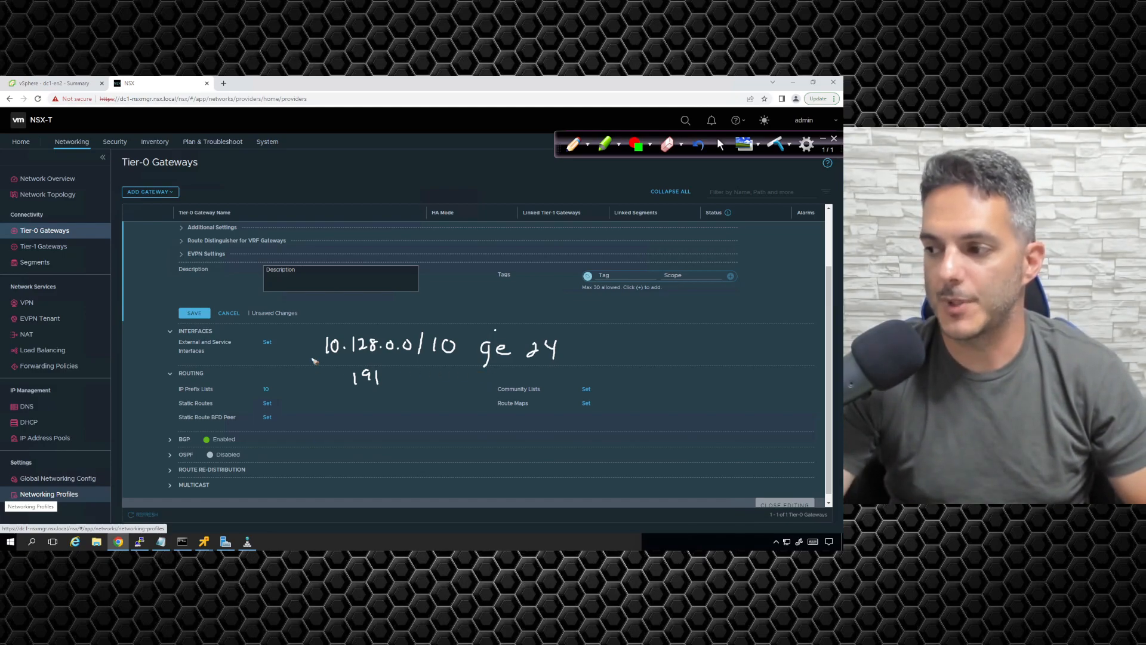
left_click_drag(322, 361, 464, 363)
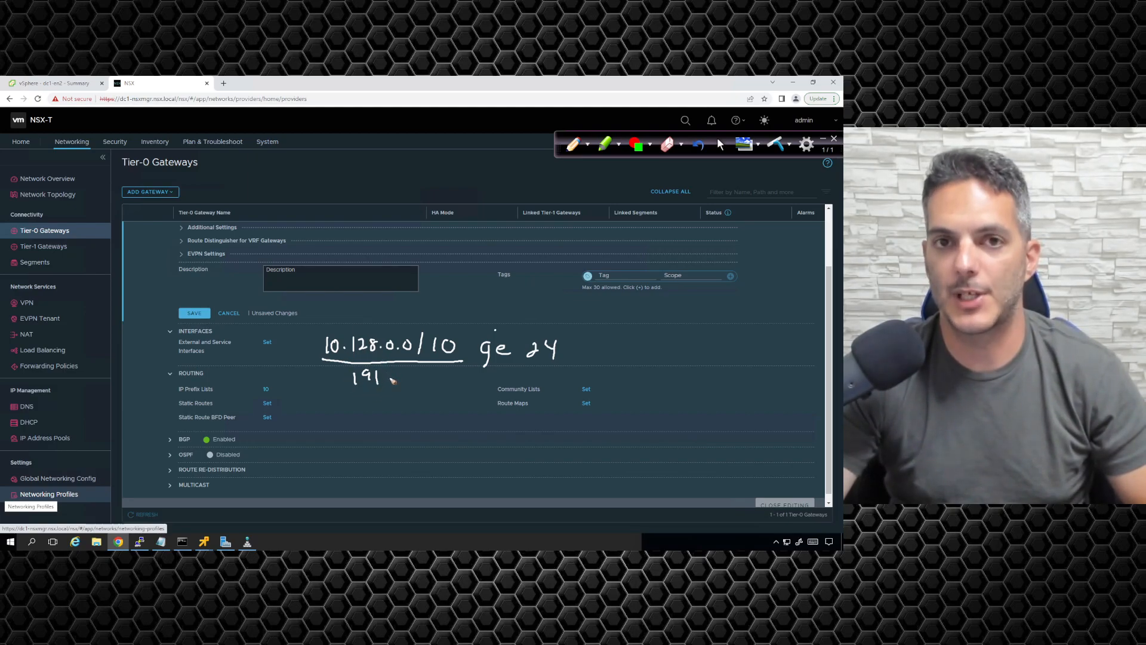
left_click_drag(525, 371, 572, 369)
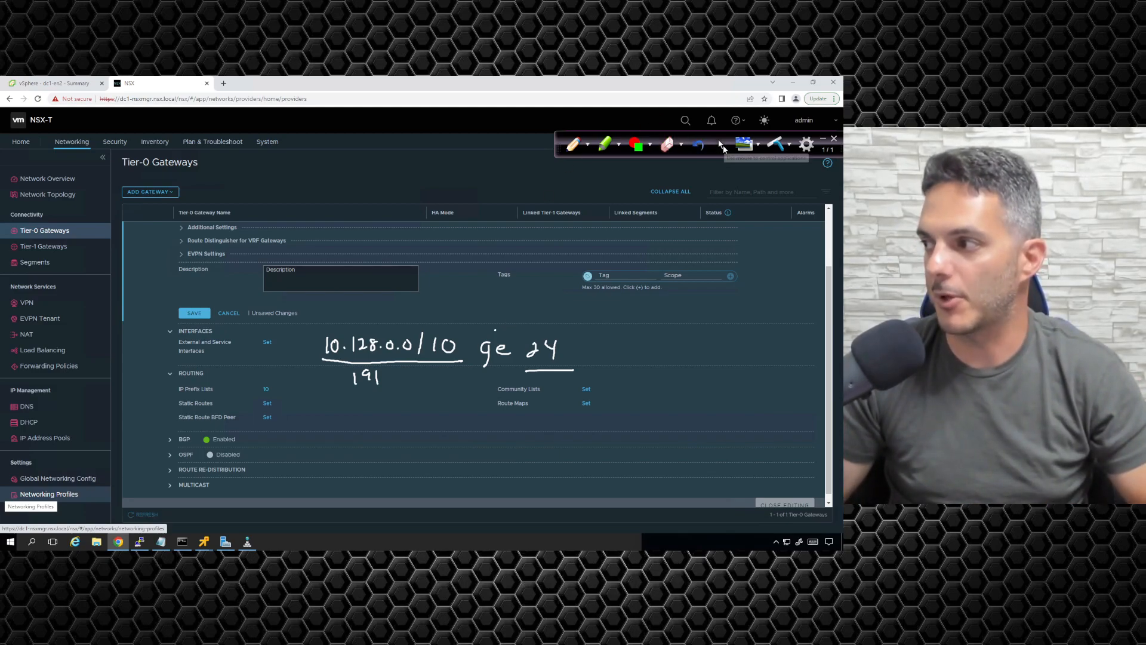
left_click(721, 146)
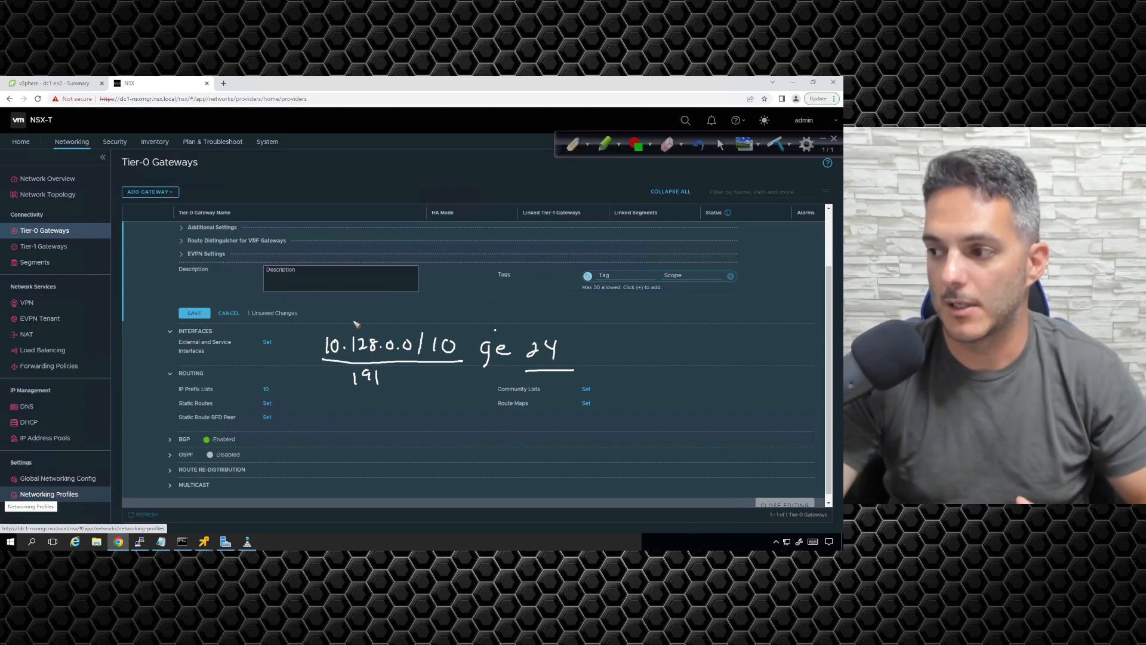
left_click_drag(353, 325, 354, 317)
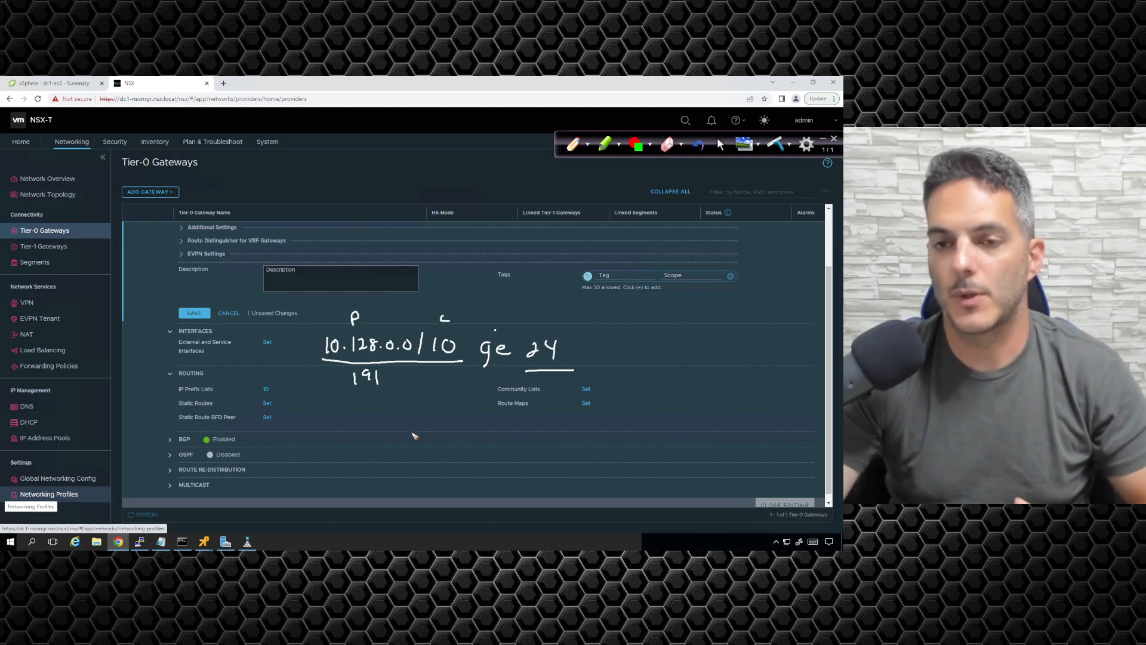
Step: Handwrite a row of access-list criteria below the prefix note, including IP, TCP, ICMP, UDP, DP, SP and EST
left_click_drag(319, 418, 394, 414)
mouse_move(384, 414)
left_mouse_down()
mouse_move(384, 427)
mouse_move(397, 425)
left_mouse_up()
mouse_move(408, 426)
left_mouse_down()
mouse_move(416, 416)
mouse_move(451, 429)
mouse_move(529, 415)
left_mouse_up()
left_click_drag(534, 414, 535, 429)
mouse_move(548, 430)
left_mouse_down()
mouse_move(548, 415)
mouse_move(592, 430)
mouse_move(664, 421)
left_mouse_up()
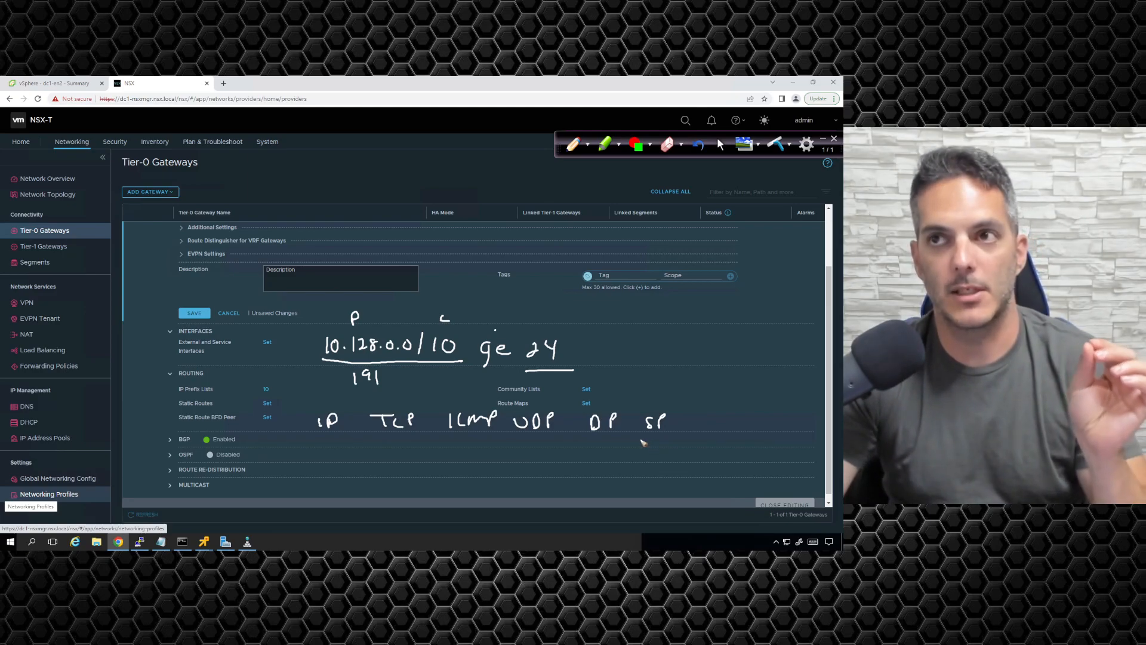
mouse_move(714, 417)
left_mouse_down()
mouse_move(708, 437)
mouse_move(745, 418)
left_mouse_up()
mouse_move(742, 418)
left_mouse_down()
mouse_move(743, 431)
mouse_move(803, 425)
left_mouse_up()
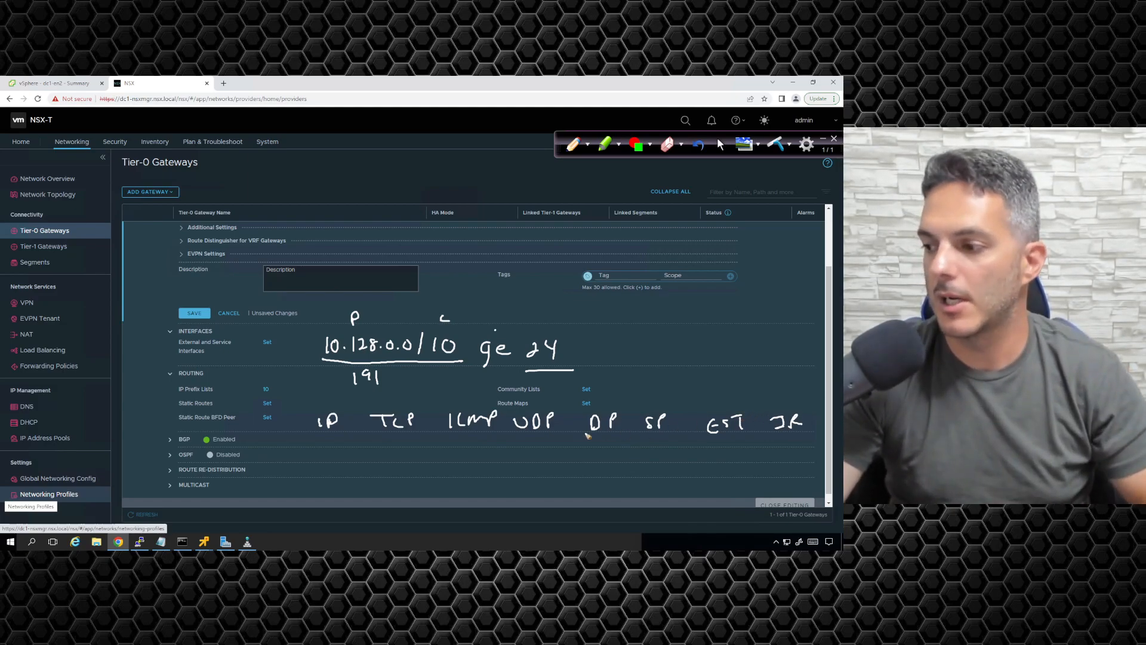
Step: Label the handwritten criteria row L3/L4 and the prefix note L3
left_click_drag(291, 416, 299, 430)
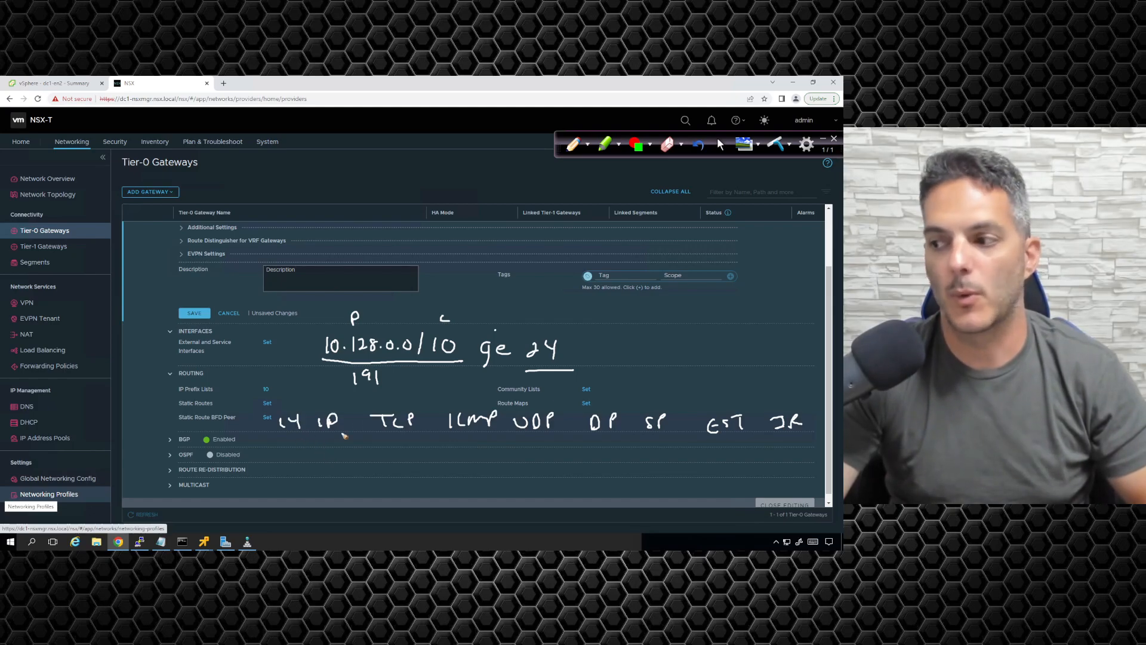
left_click_drag(278, 348, 288, 359)
left_click_drag(290, 348, 299, 362)
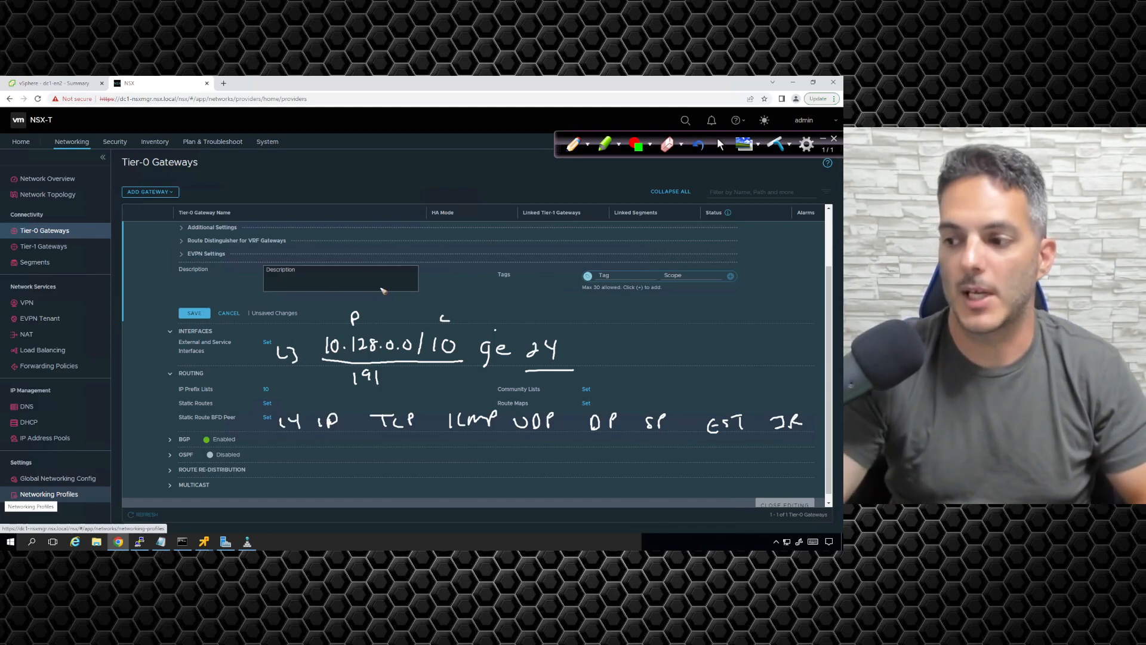
left_click_drag(260, 418, 269, 434)
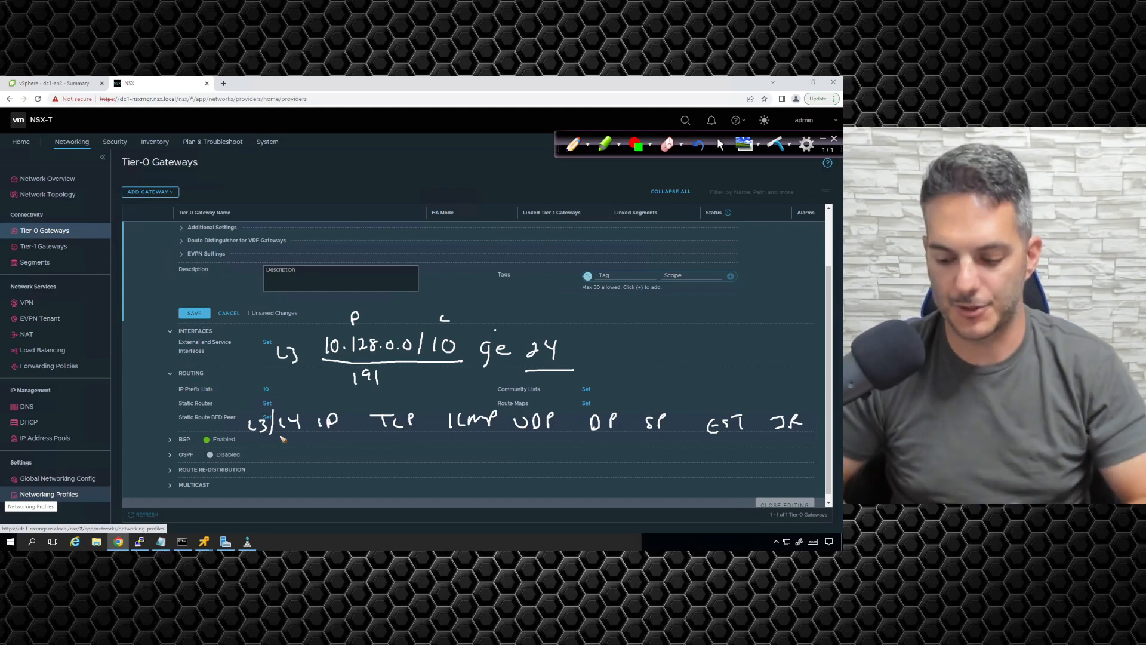
Step: Erase all screen annotations and put away the annotation tools
key("Delete")
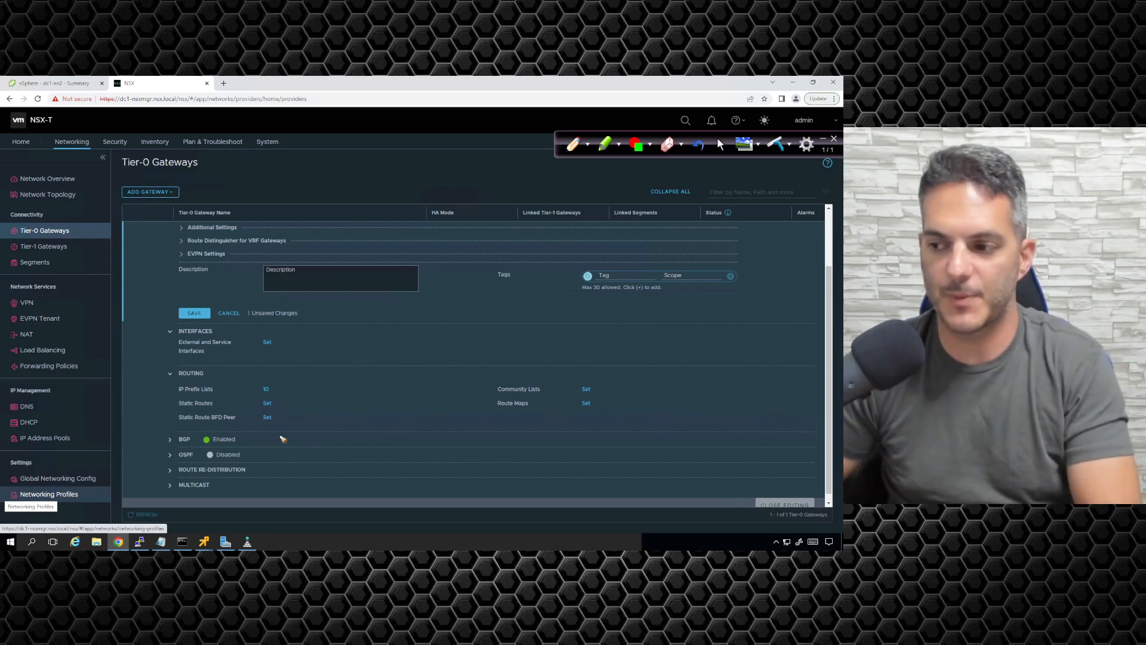
left_click(721, 144)
left_click(824, 141)
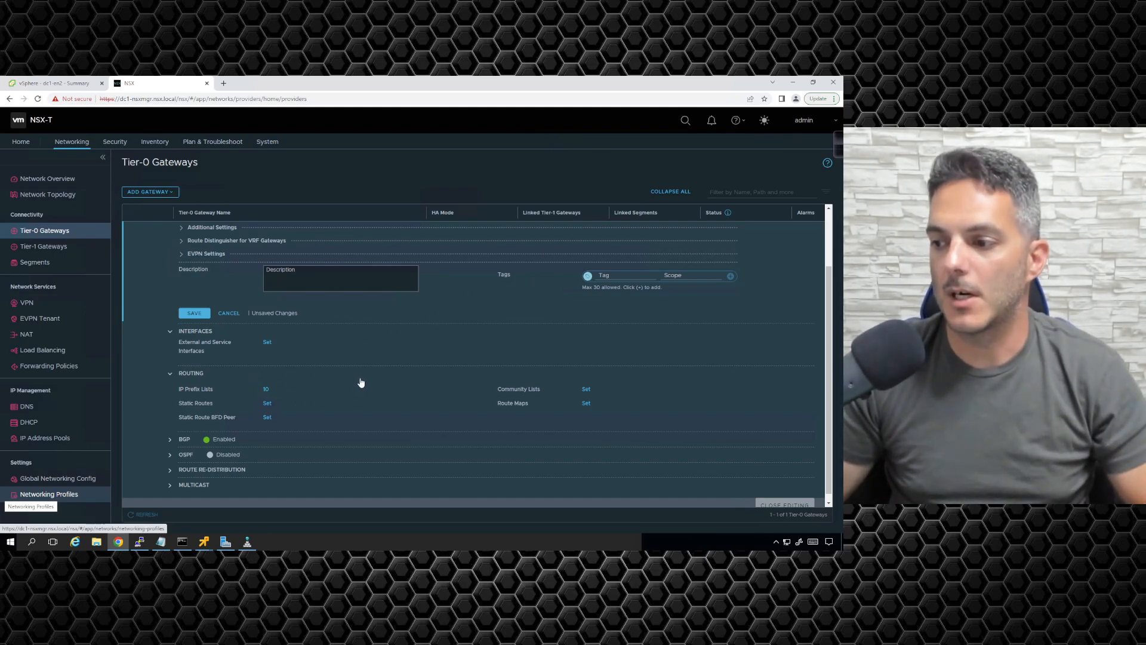
Step: Collapse the gateway's Interfaces section and examine the predefined communities using a trial community list named adf, discarding the entry
left_click(168, 333)
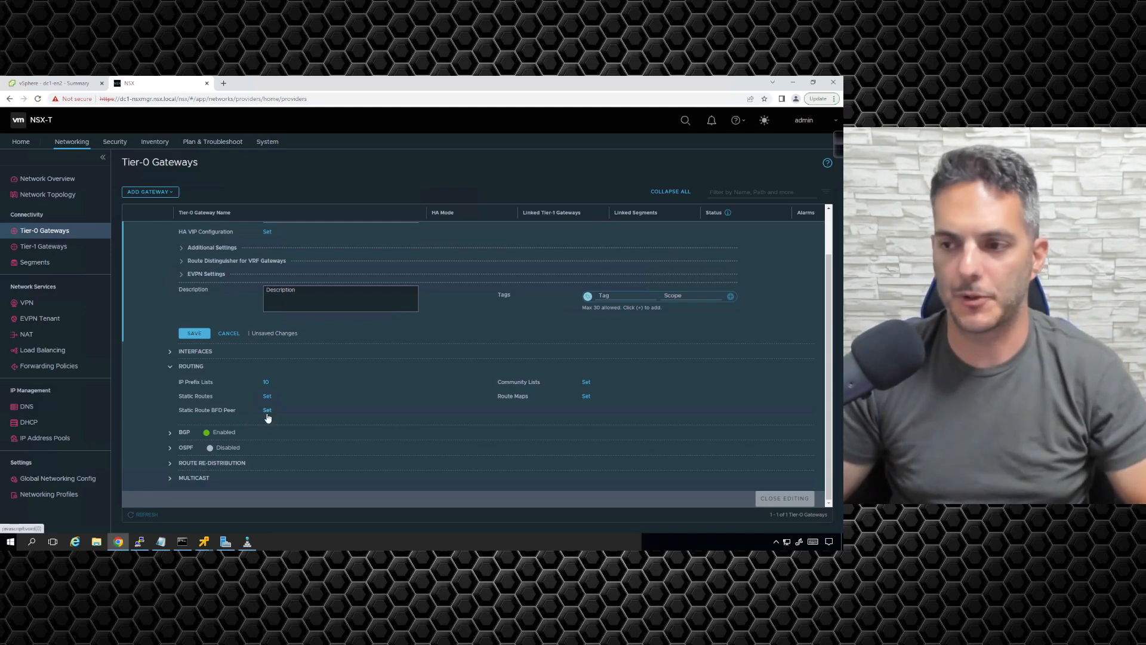
left_click(585, 382)
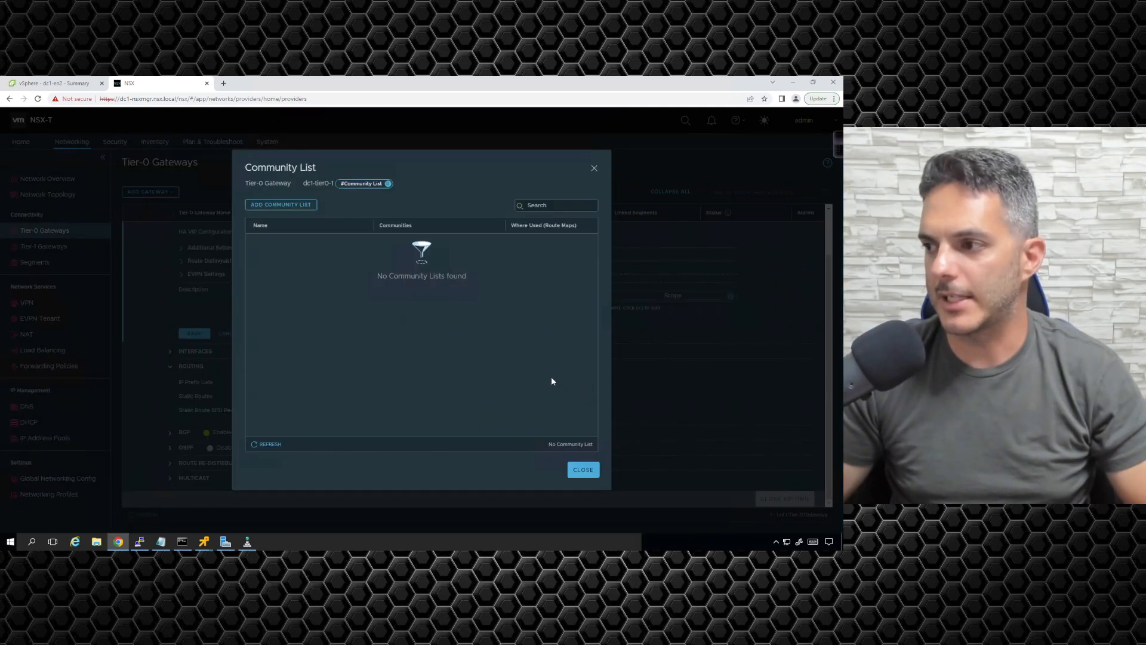
left_click(295, 203)
type("adt")
left_click(418, 249)
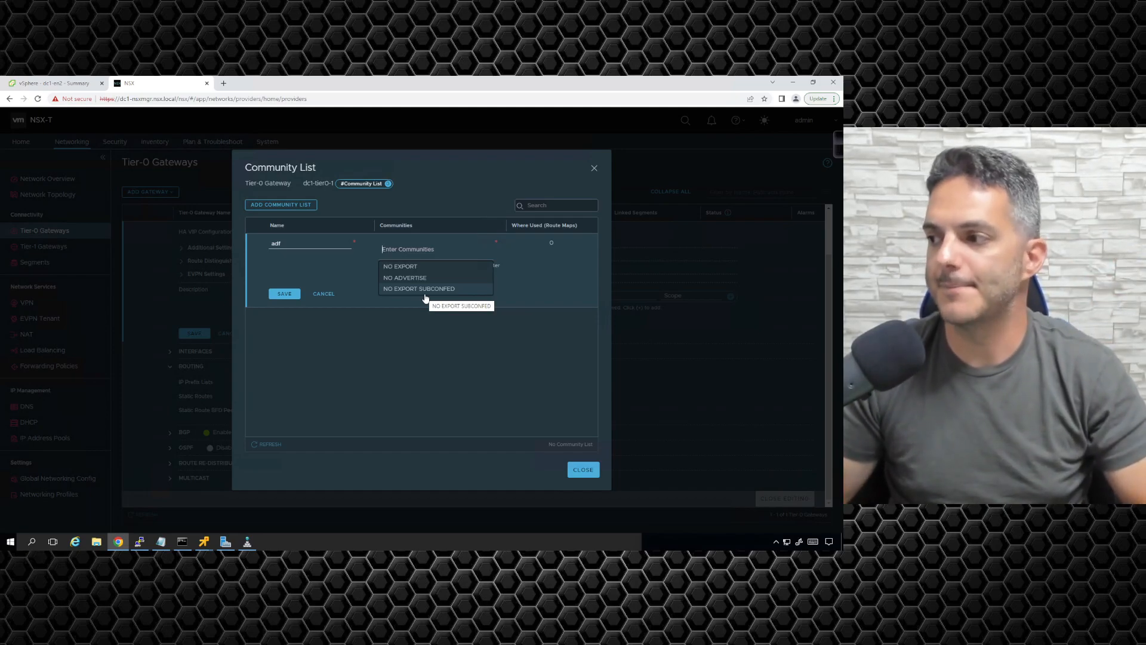
left_click(502, 304)
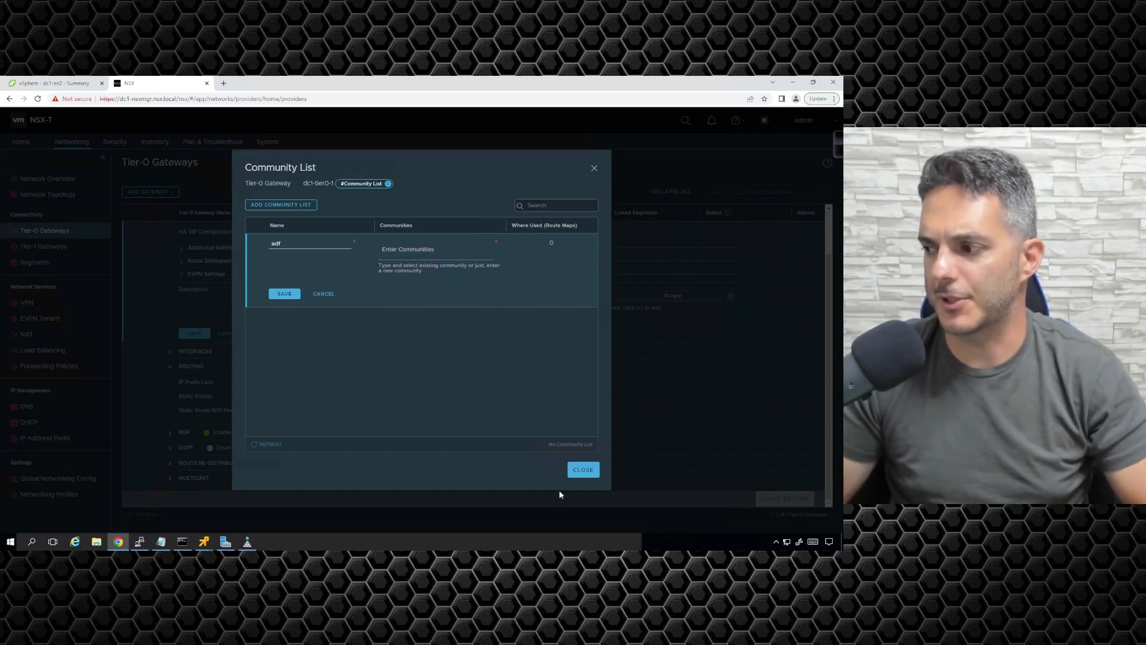
left_click(580, 471)
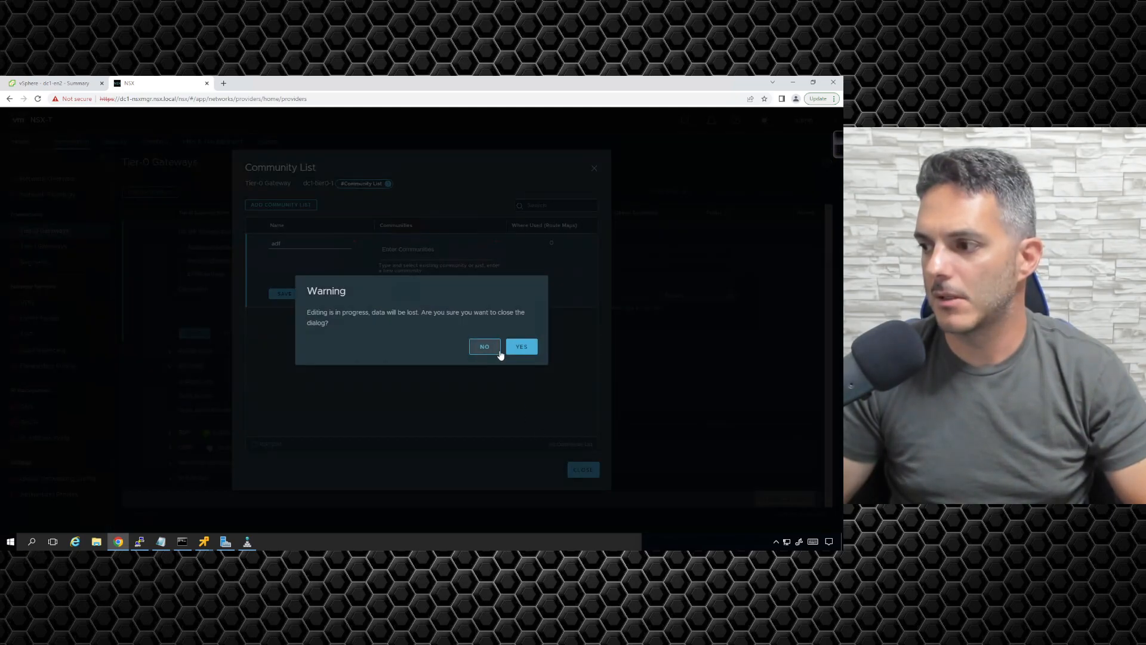
left_click(521, 346)
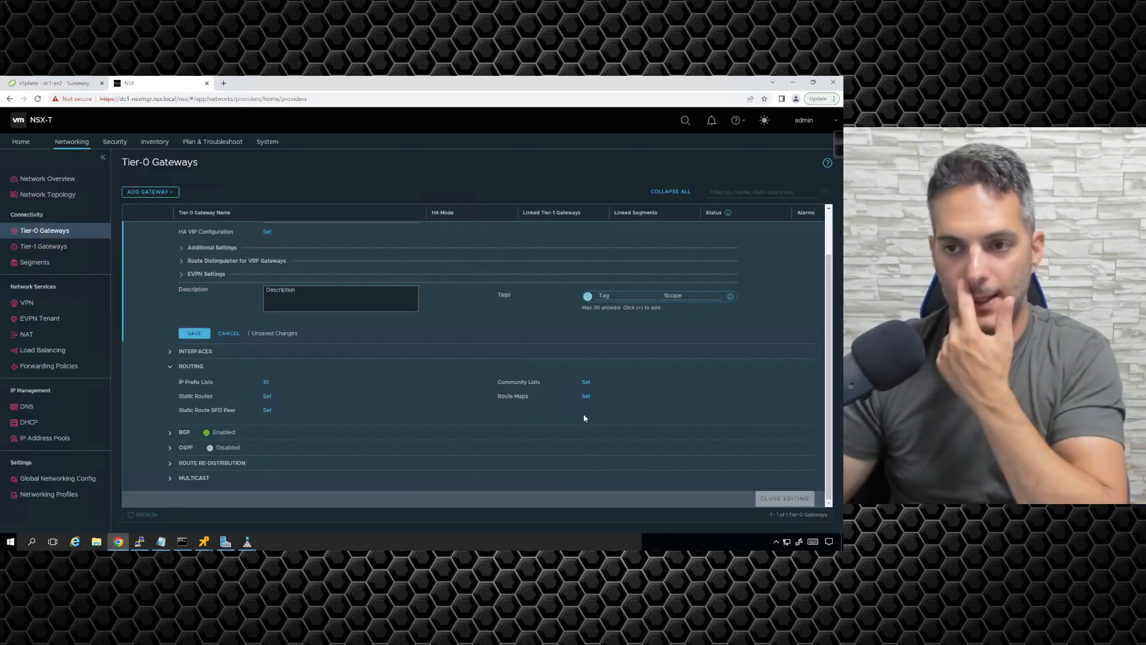
Step: Start a route map named adf for the gateway and begin a new match criterion in it
left_click(587, 396)
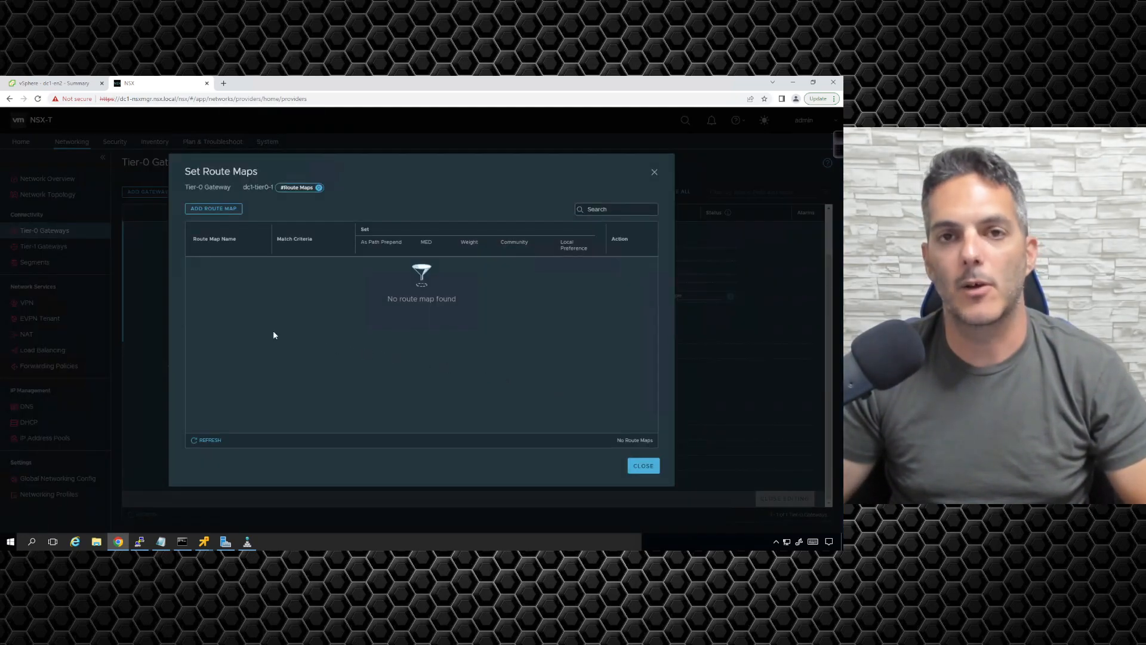
left_click(222, 209)
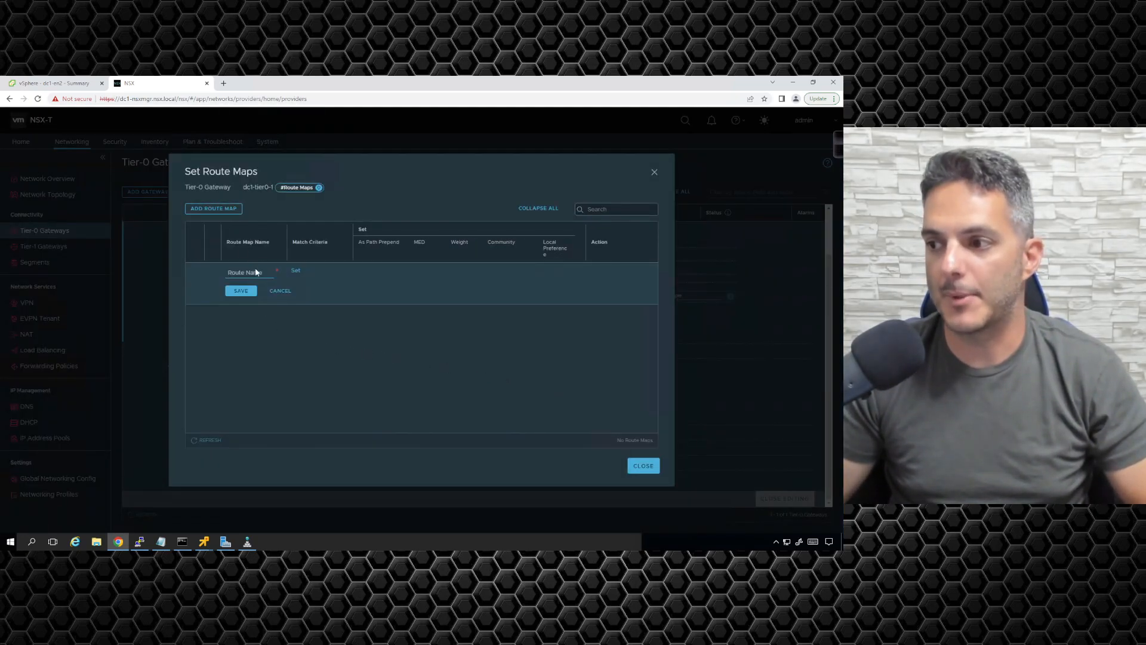
type("adf")
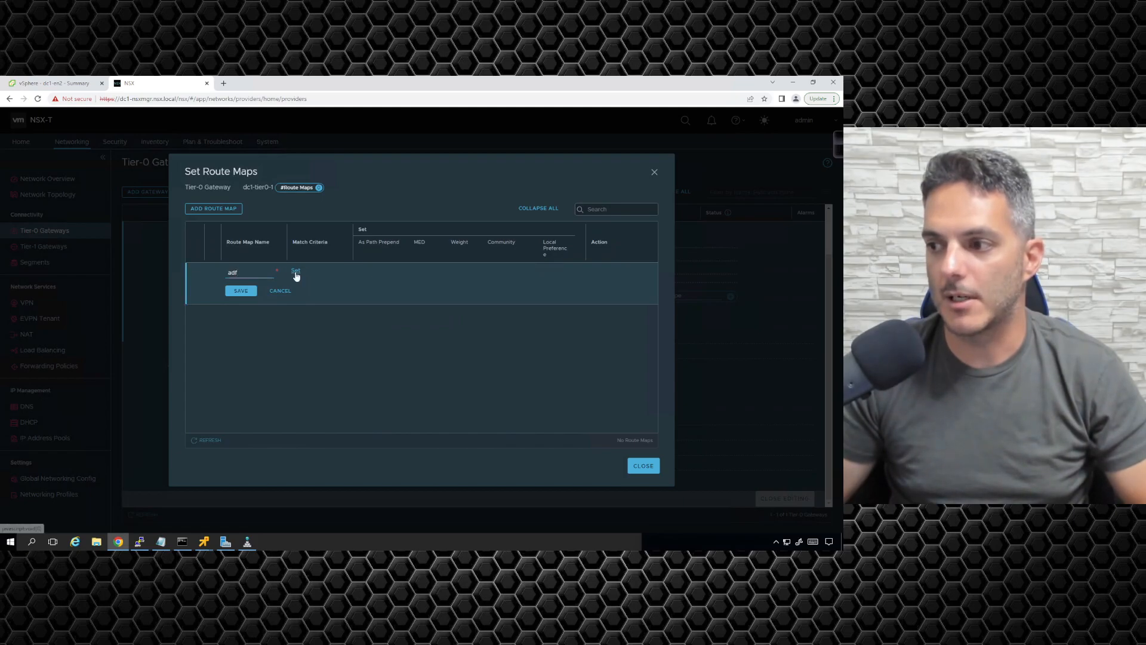
left_click(296, 272)
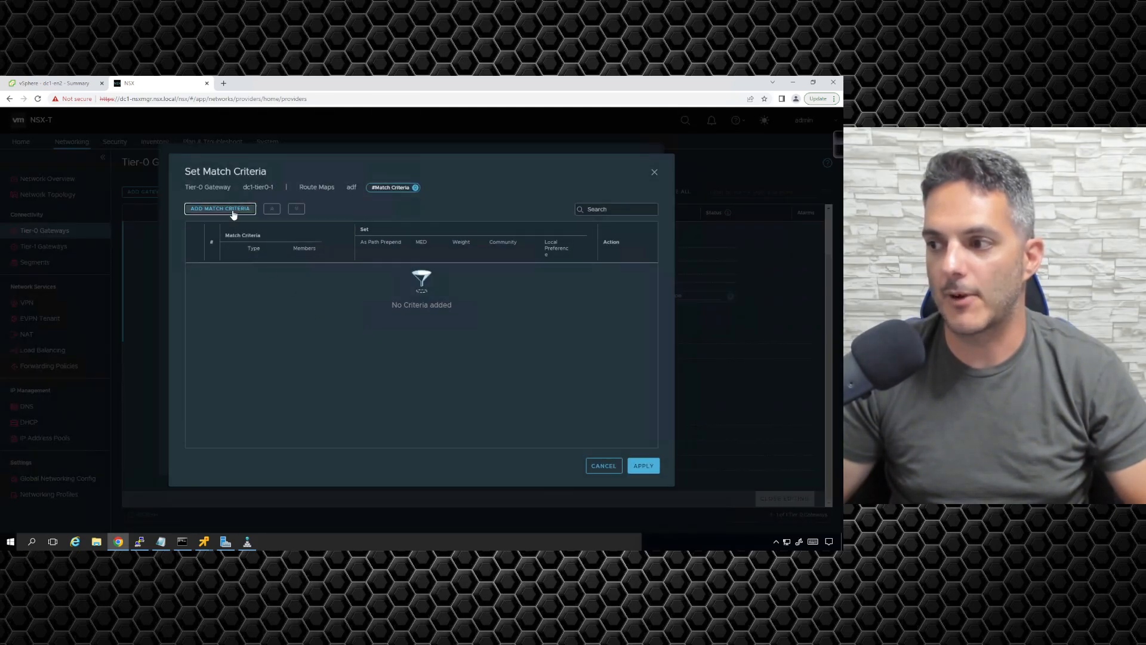
left_click(233, 212)
Step: Examine the criterion's match types, permit and deny actions, AS path prepend, weight, community and local preference settings without changing them
left_click(281, 274)
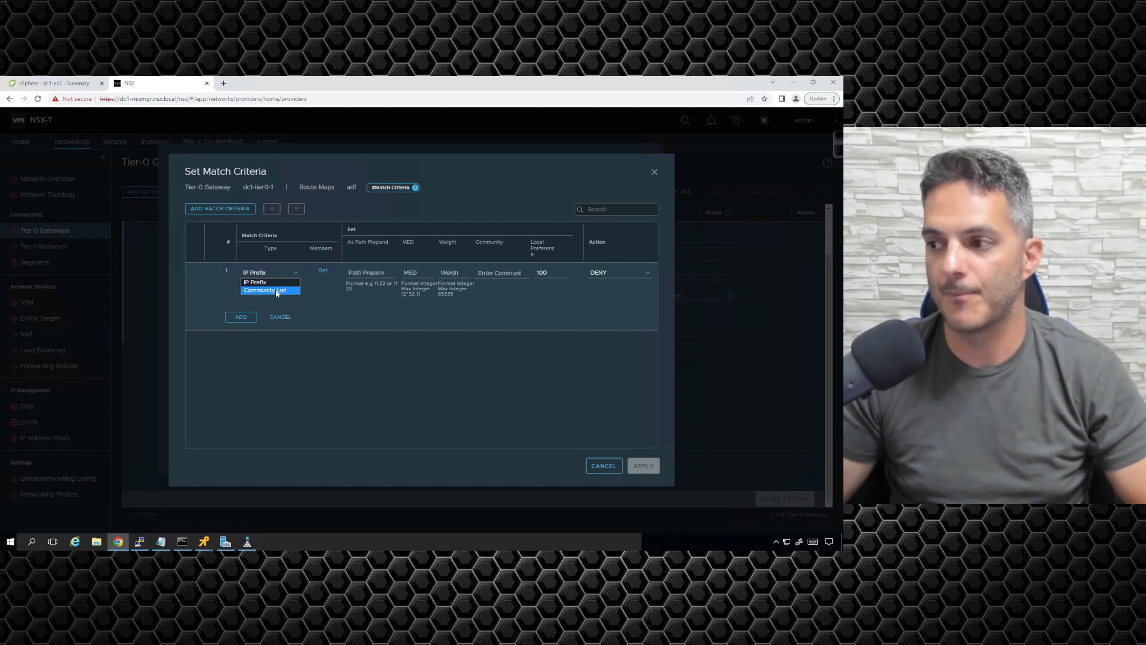
left_click(336, 301)
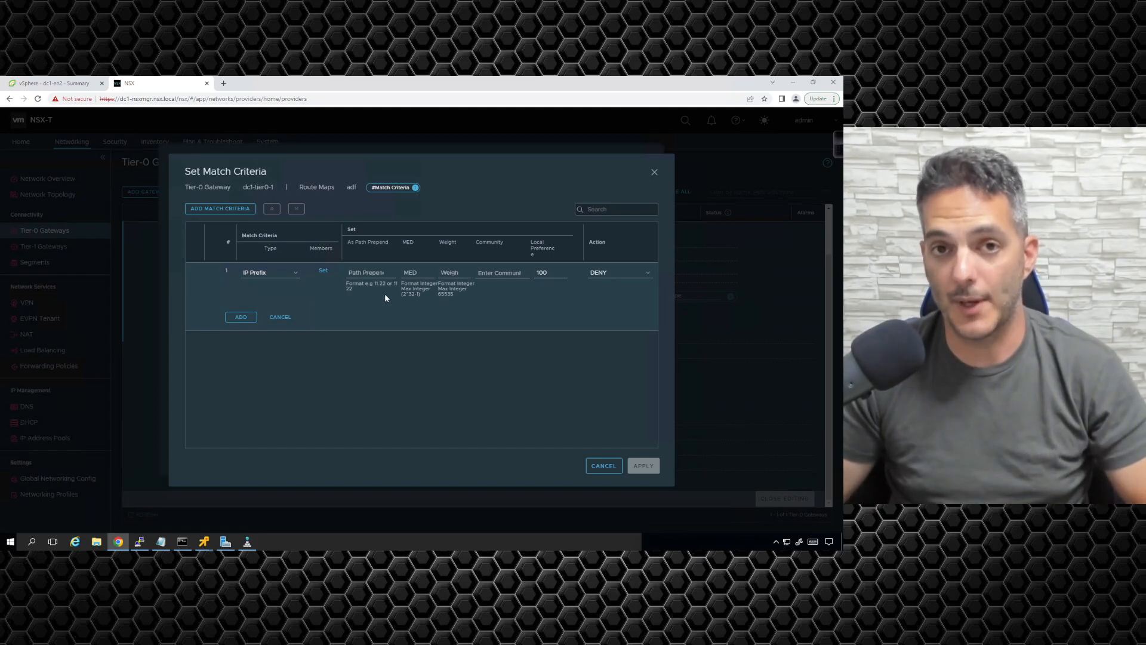
left_click(637, 272)
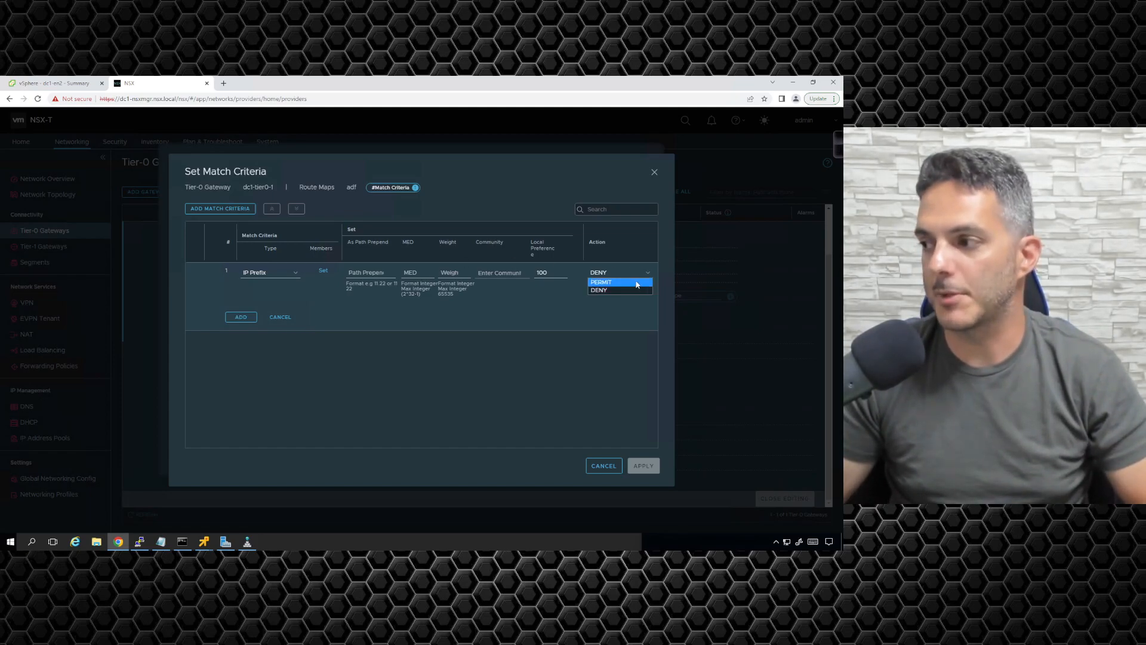
left_click(553, 307)
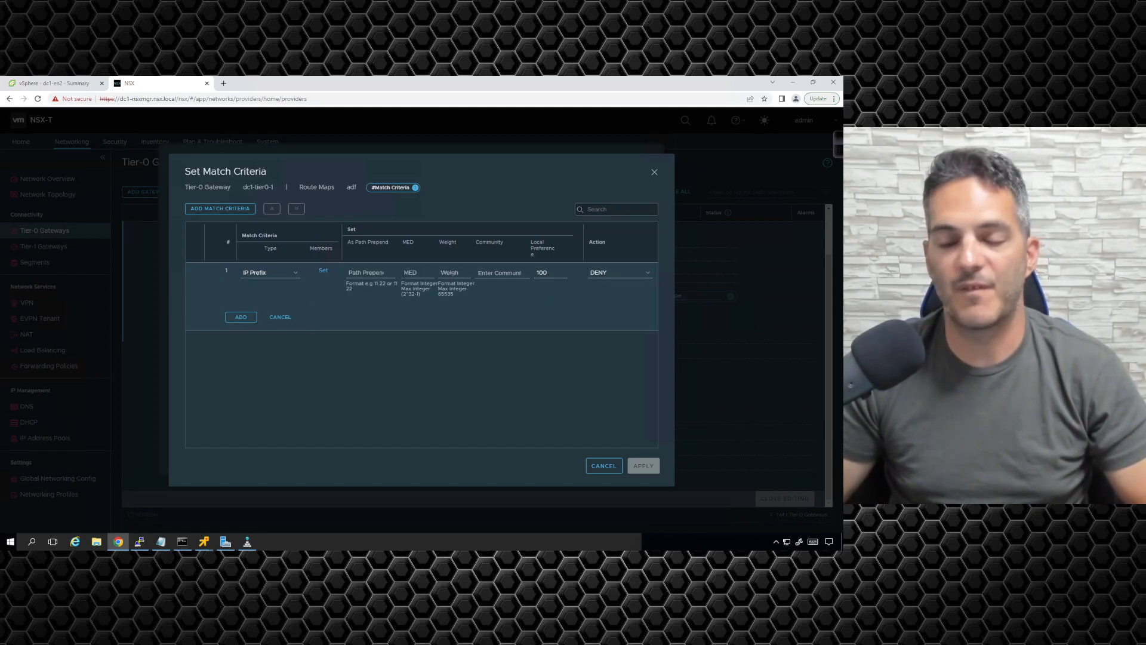
left_click(373, 274)
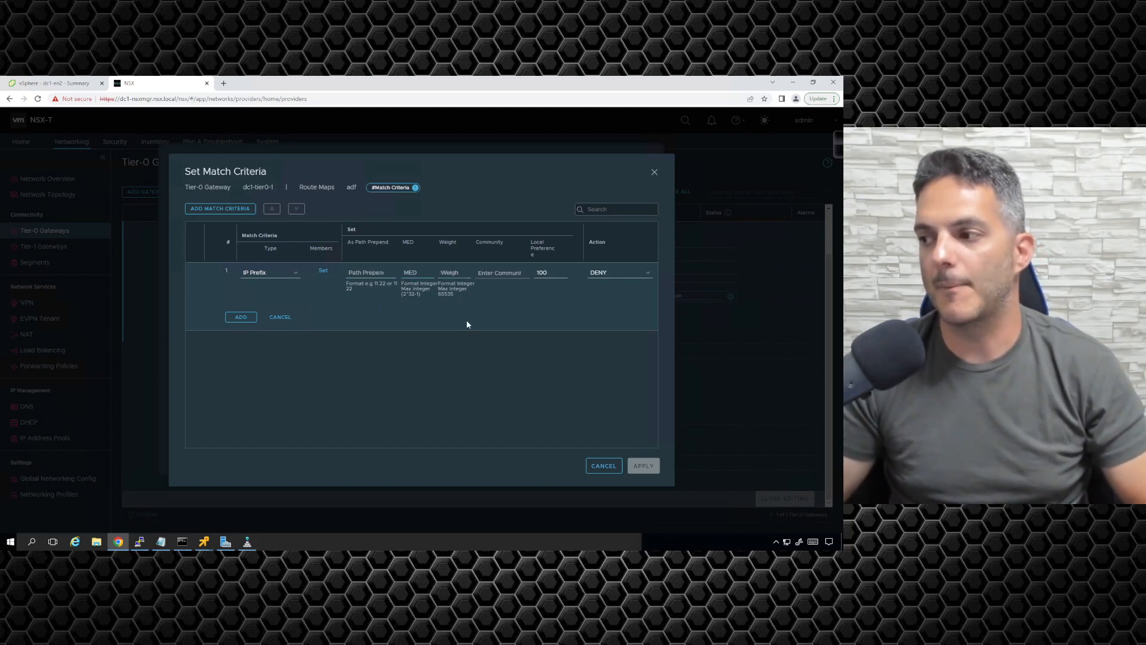
left_click(451, 269)
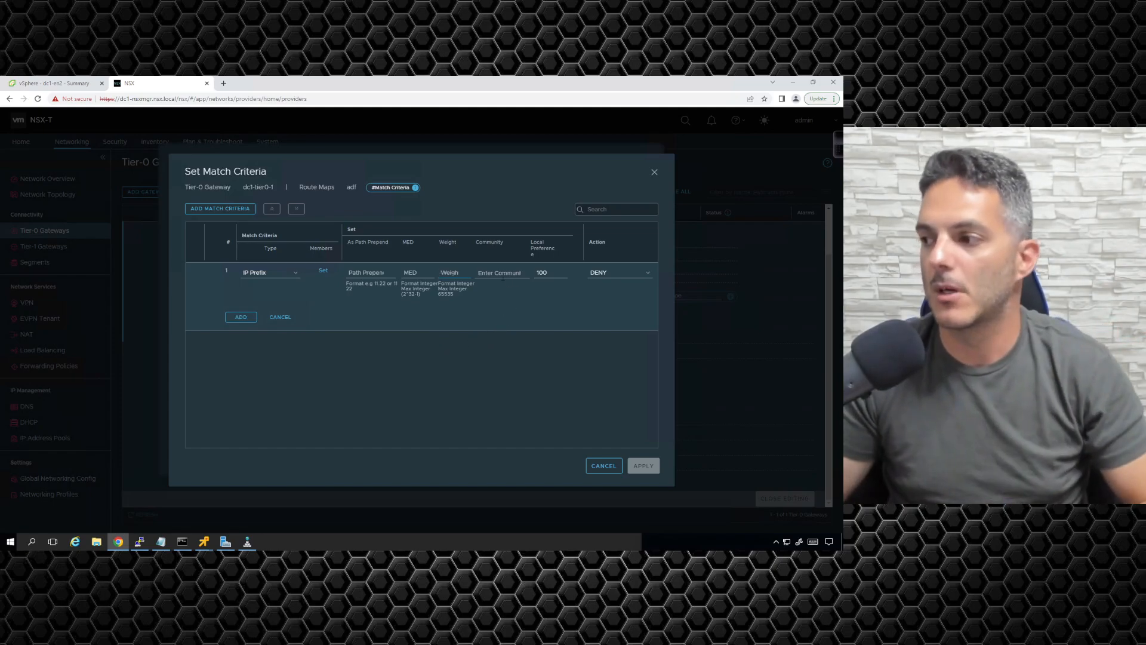
key("Tab")
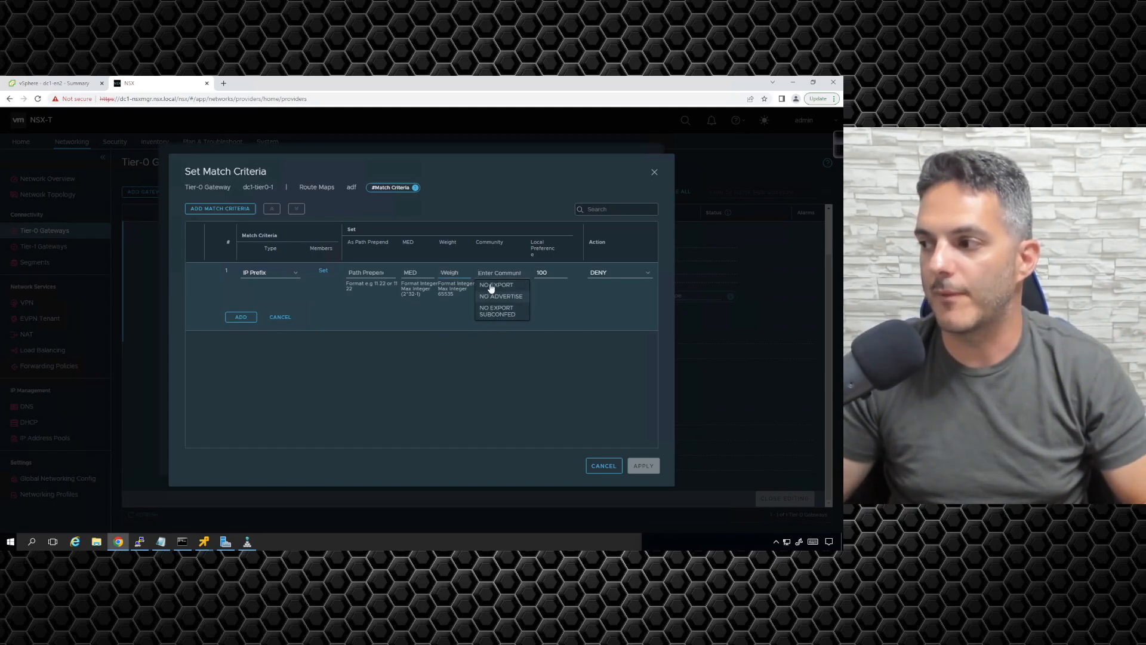
key("Tab")
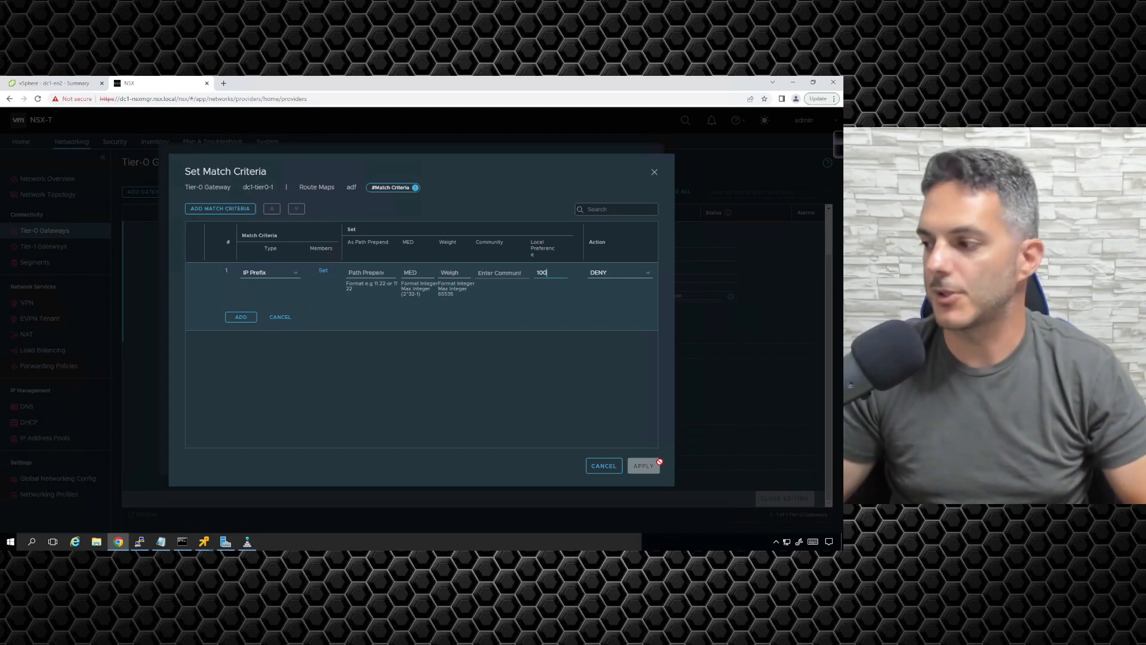
Step: Discard the new match criterion and the unsaved route map adf
left_click(604, 467)
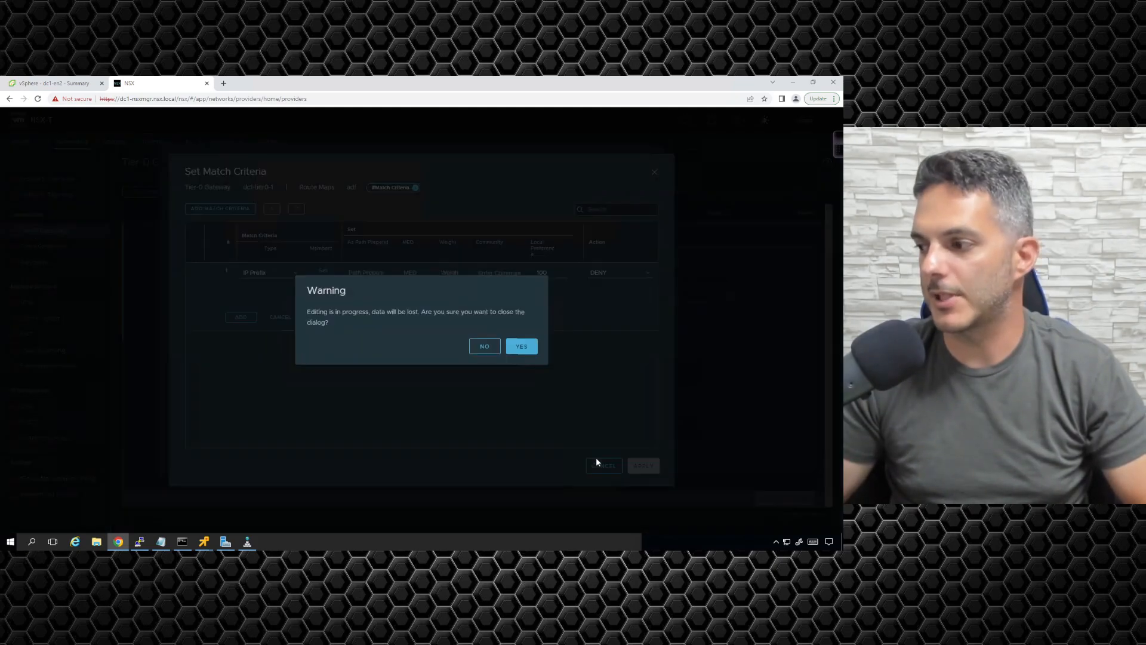
left_click(521, 346)
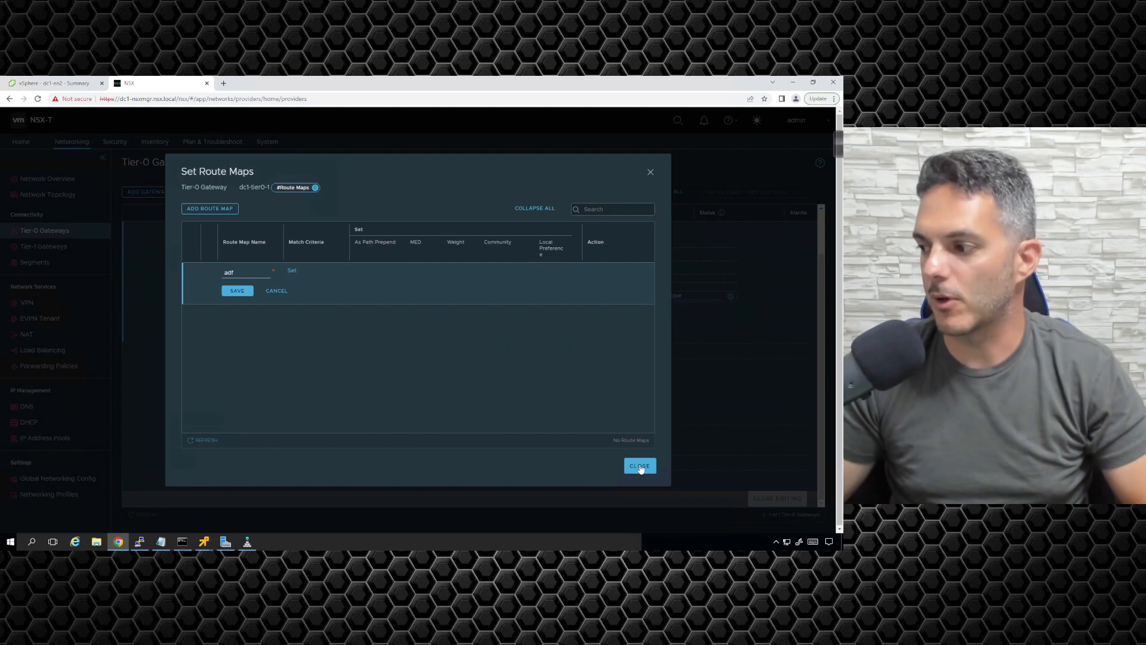
left_click(639, 465)
left_click(522, 346)
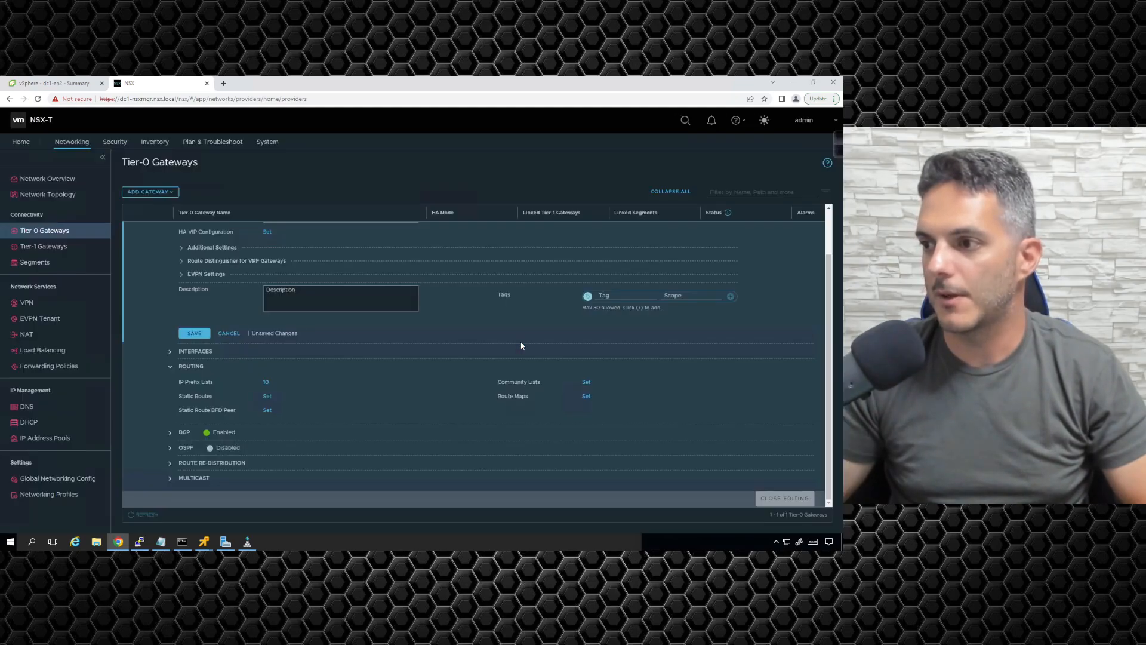
Step: Collapse the gateway's Routing section and turn off BGP in its BGP settings
left_click(169, 367)
left_click(169, 433)
scroll(231, 412, "down", 2)
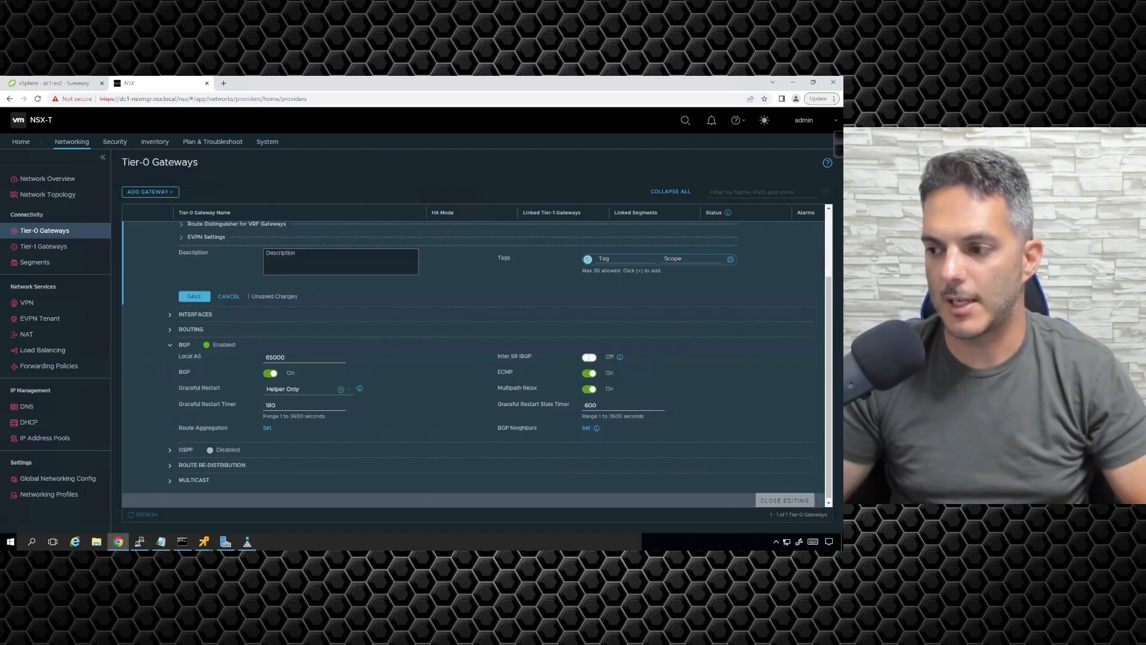
left_click(270, 374)
left_click(185, 451)
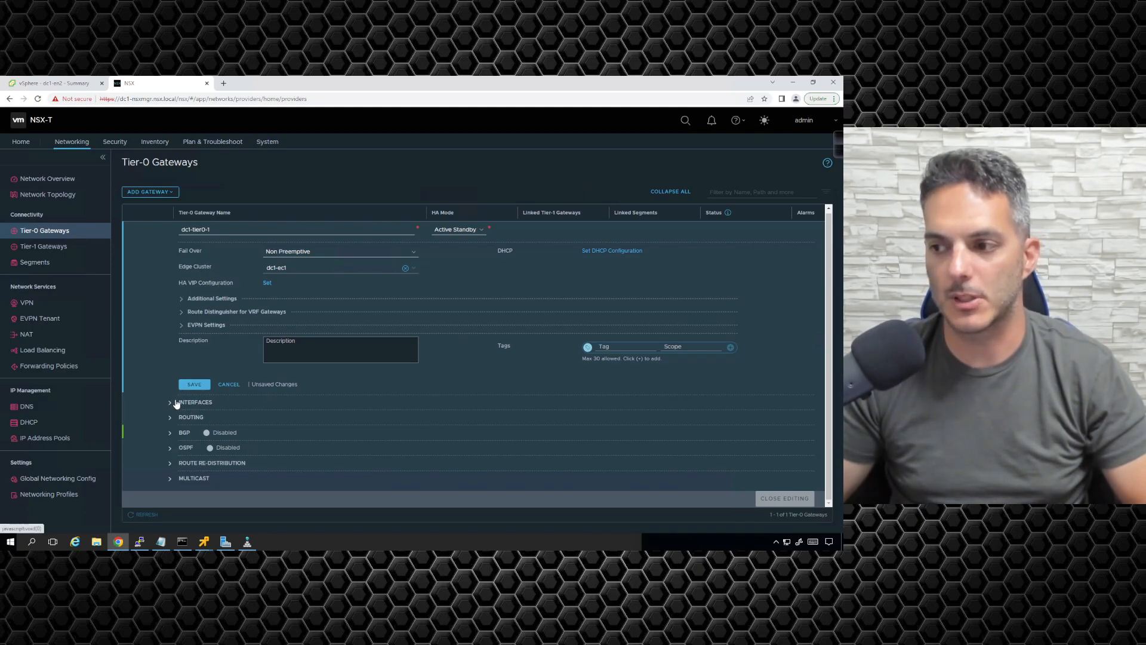
Step: Start a trial route re-distribution rule for the gateway and bring up its list of selectable sources
left_click(171, 465)
scroll(281, 428, "down", 1)
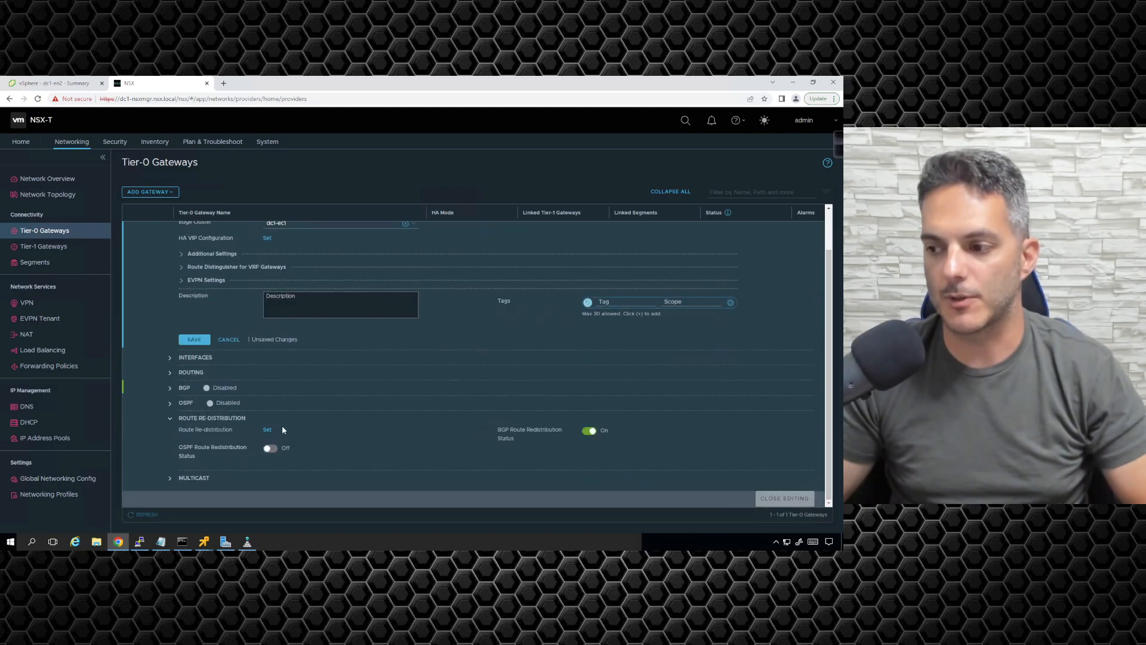
left_click(269, 430)
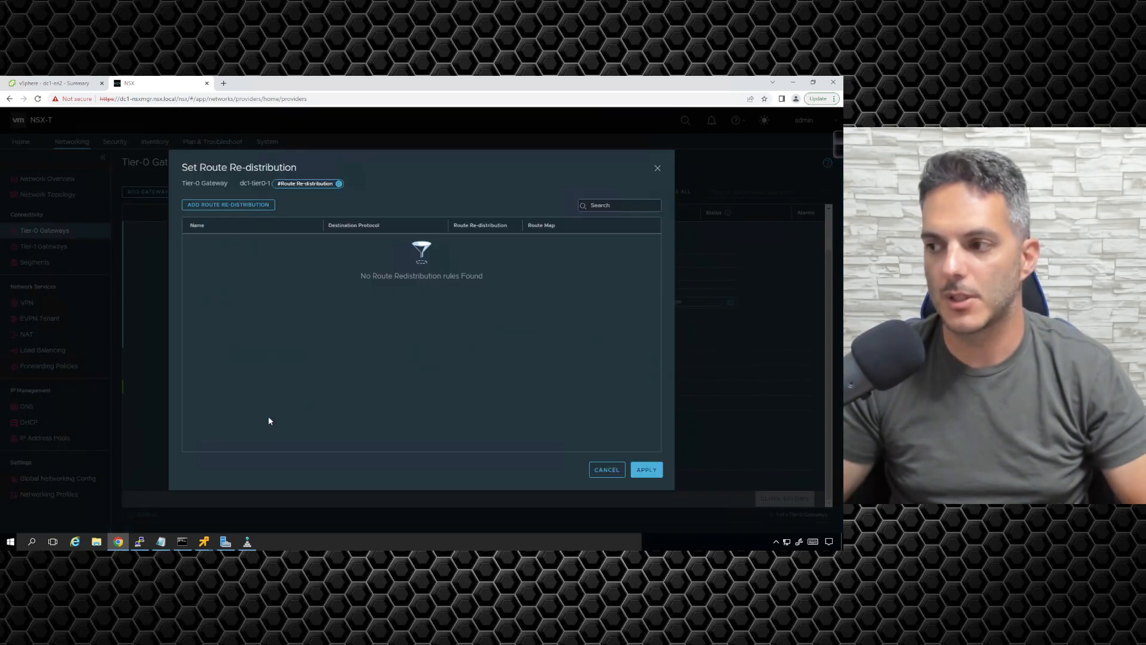
left_click(233, 206)
type("adst")
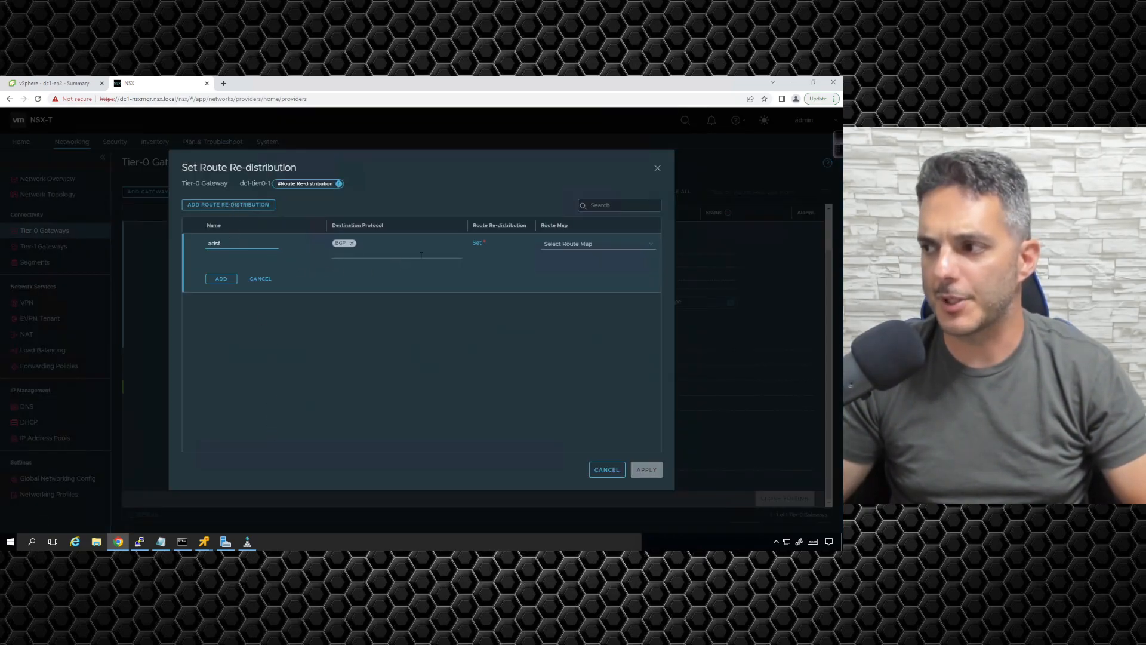
left_click(477, 246)
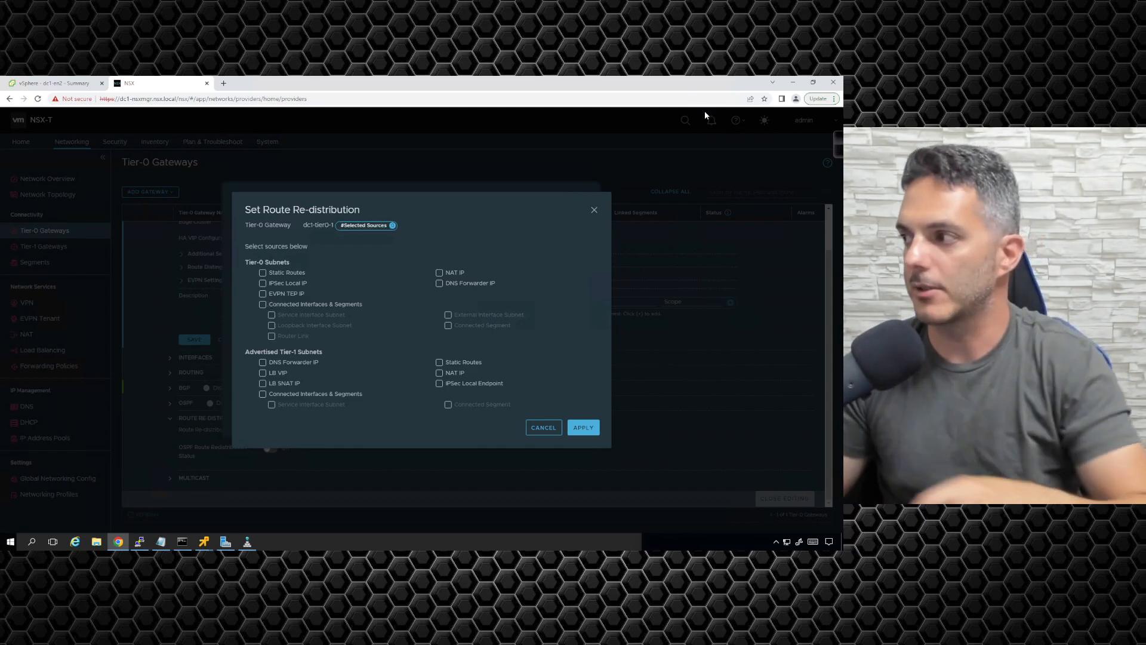
Step: Handwrite T0 with the annotation pen and link it by a vertical line to ToR above it
mouse_move(841, 152)
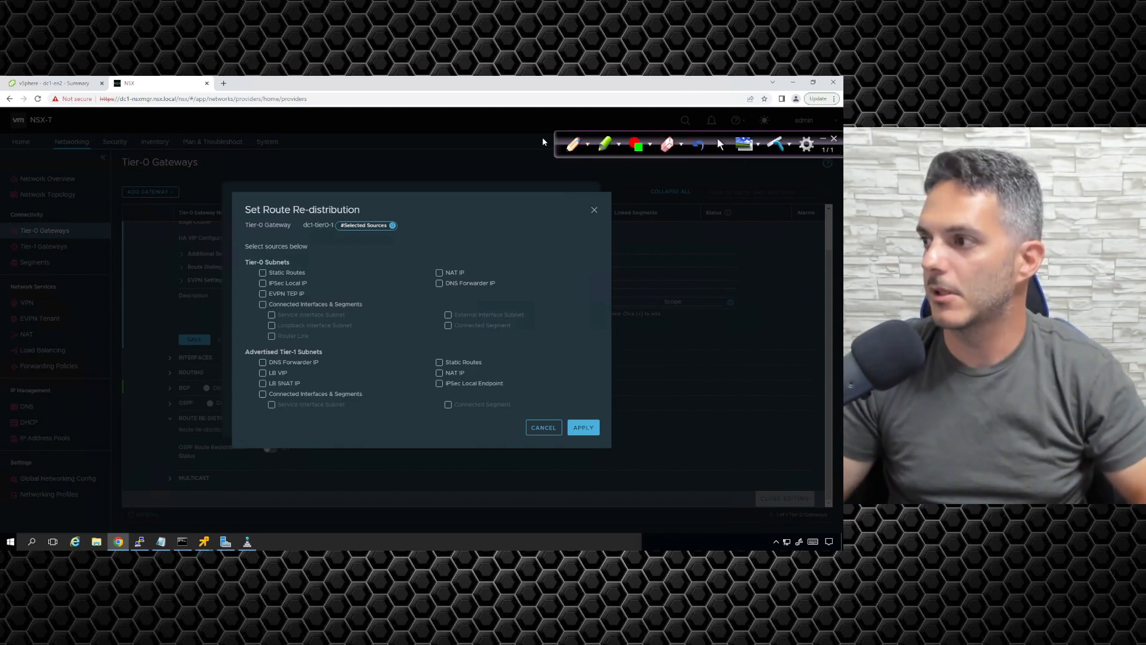
left_click(573, 145)
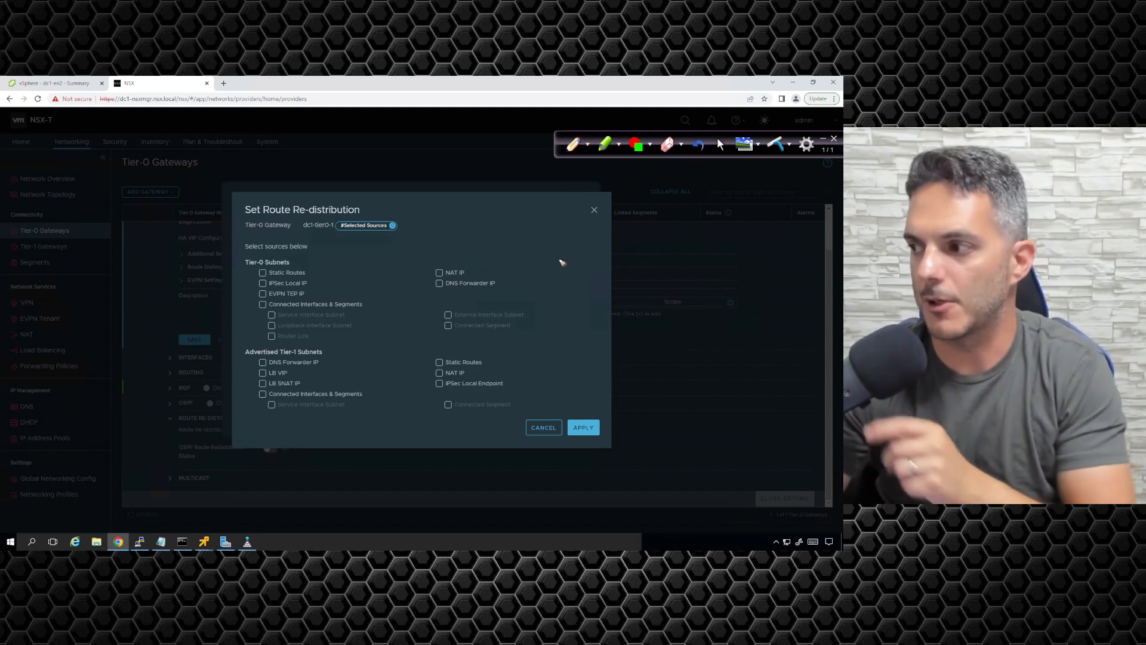
mouse_move(548, 270)
left_mouse_down()
mouse_move(583, 264)
mouse_move(560, 287)
left_mouse_up()
left_click_drag(582, 273, 578, 293)
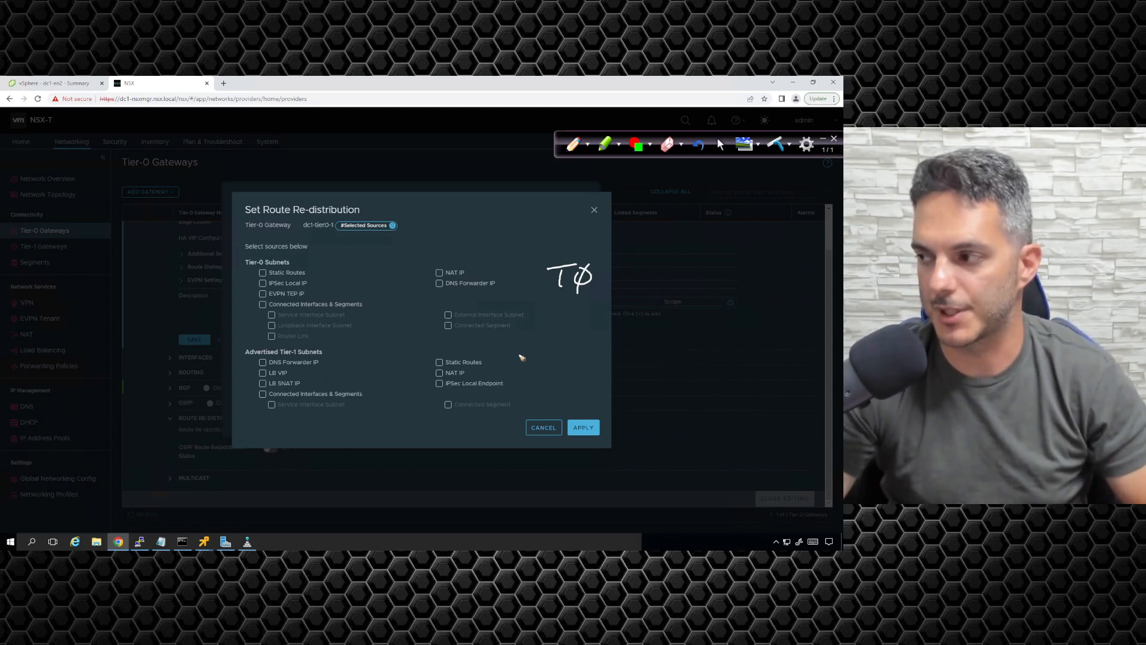
mouse_move(567, 250)
left_mouse_down()
mouse_move(572, 189)
mouse_move(557, 209)
mouse_move(569, 204)
left_mouse_up()
mouse_move(581, 207)
left_mouse_down()
mouse_move(589, 197)
mouse_move(597, 206)
left_mouse_up()
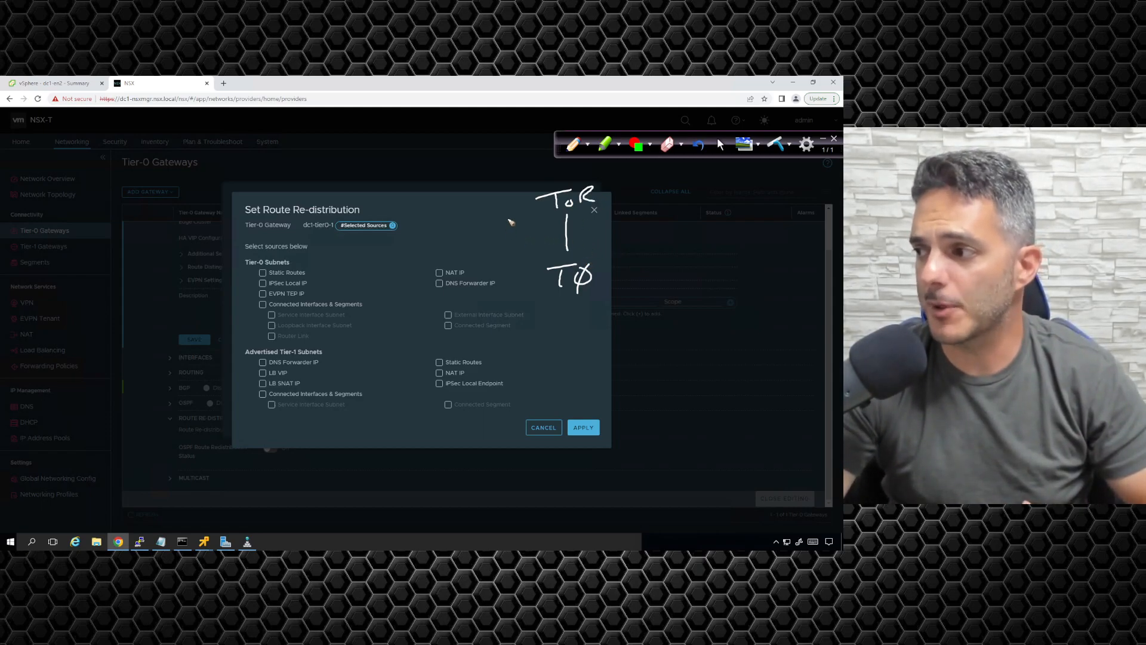
Step: Handwrite OSPF, BGP and SR beside the ToR–T0 link, redoing the BGP lettering once
left_click_drag(522, 229, 514, 232)
left_click_drag(522, 232, 545, 215)
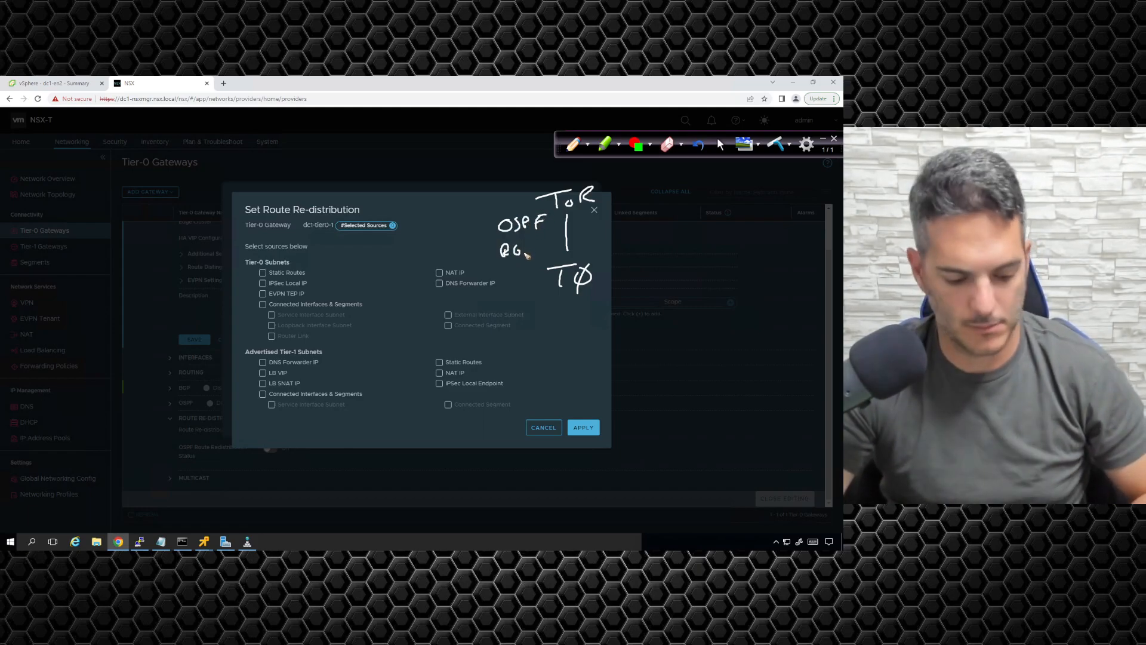
key("ctrl+z")
key("ctrl+z")
key("ctrl+z")
left_click_drag(505, 244, 504, 258)
left_click_drag(514, 252, 528, 249)
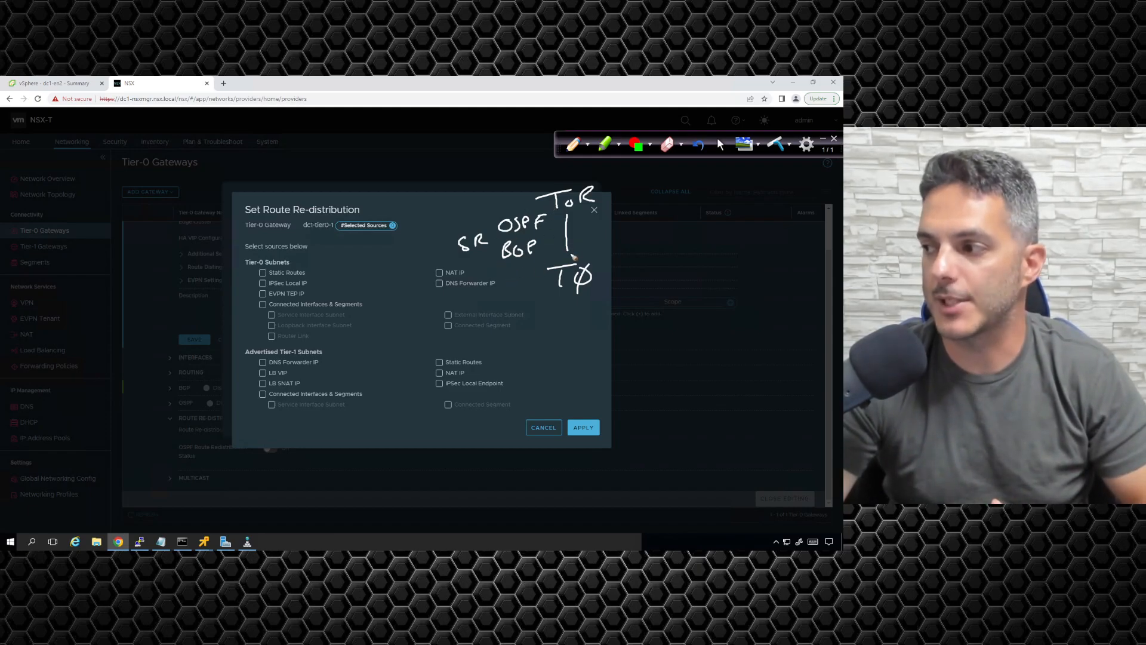
Step: Draw a two-way arrow between ToR and T0, a dash beside T0 and an arrow leading down from it
left_click_drag(558, 258, 557, 228)
left_click_drag(552, 238, 564, 236)
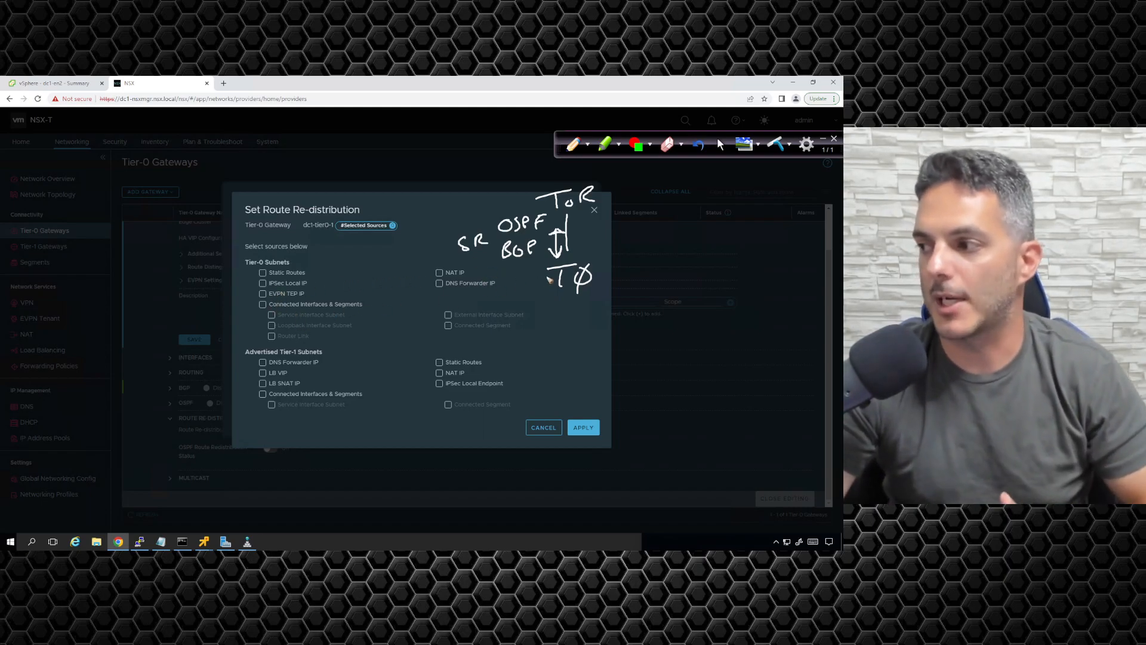
mouse_move(553, 278)
left_mouse_down()
mouse_move(525, 280)
mouse_move(569, 317)
left_mouse_up()
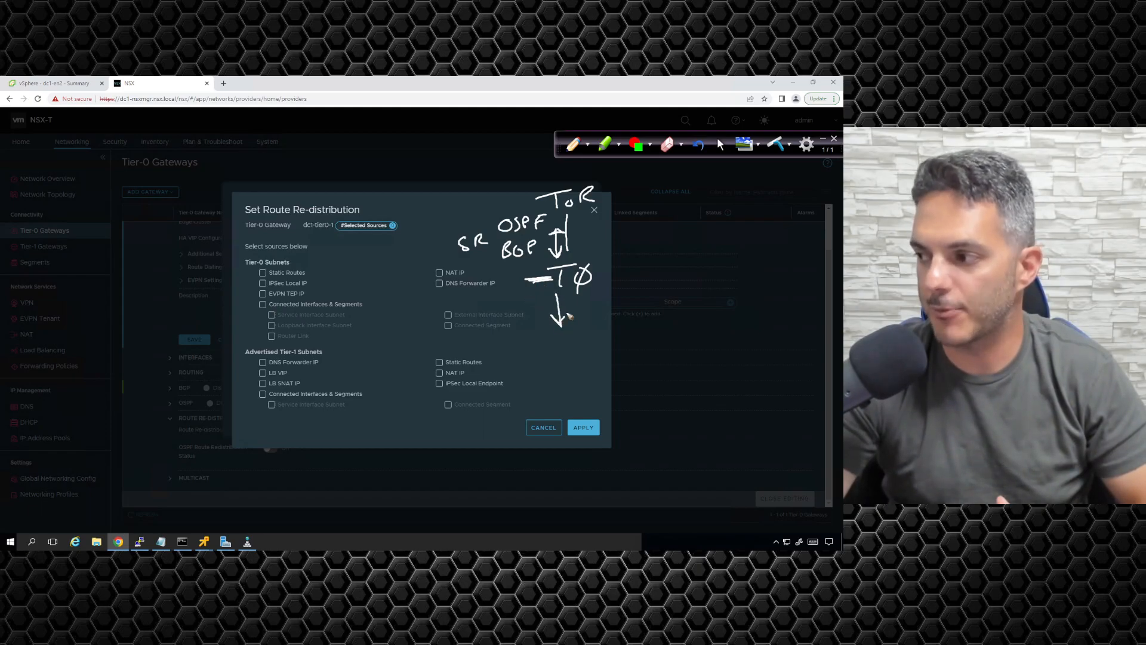
Step: Bracket the Tier-0 Subnets group and label it ST, and bracket the Advertised Tier-1 Subnets group and label it MT
mouse_move(263, 256)
left_mouse_down()
mouse_move(233, 263)
mouse_move(245, 345)
mouse_move(286, 340)
mouse_move(238, 397)
mouse_move(273, 415)
left_mouse_up()
left_click(354, 281)
mouse_move(389, 282)
left_mouse_down()
mouse_move(373, 305)
mouse_move(408, 278)
left_mouse_up()
left_click_drag(401, 280, 400, 311)
mouse_move(383, 390)
left_mouse_down()
mouse_move(402, 391)
mouse_move(419, 369)
left_mouse_up()
left_click_drag(410, 370, 412, 391)
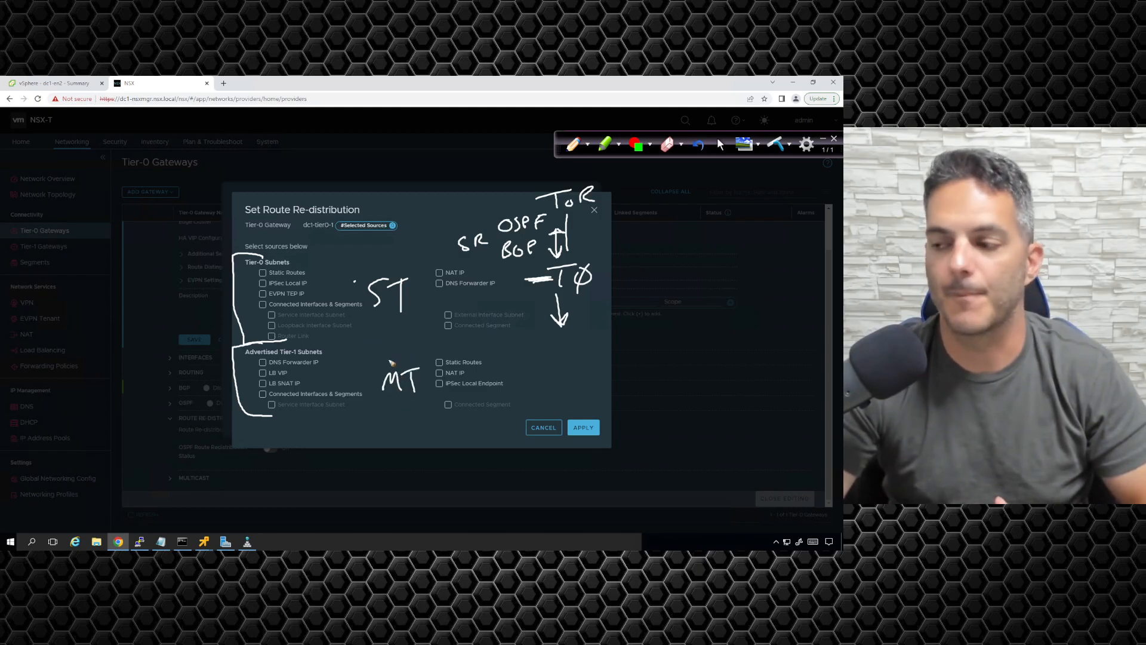
Step: Underline example sources in both groups, including Static Routes, NAT IP, Connected Interfaces & Segments, DNS Forwarder IP and IPSec Local Endpoint
left_click_drag(269, 276, 305, 275)
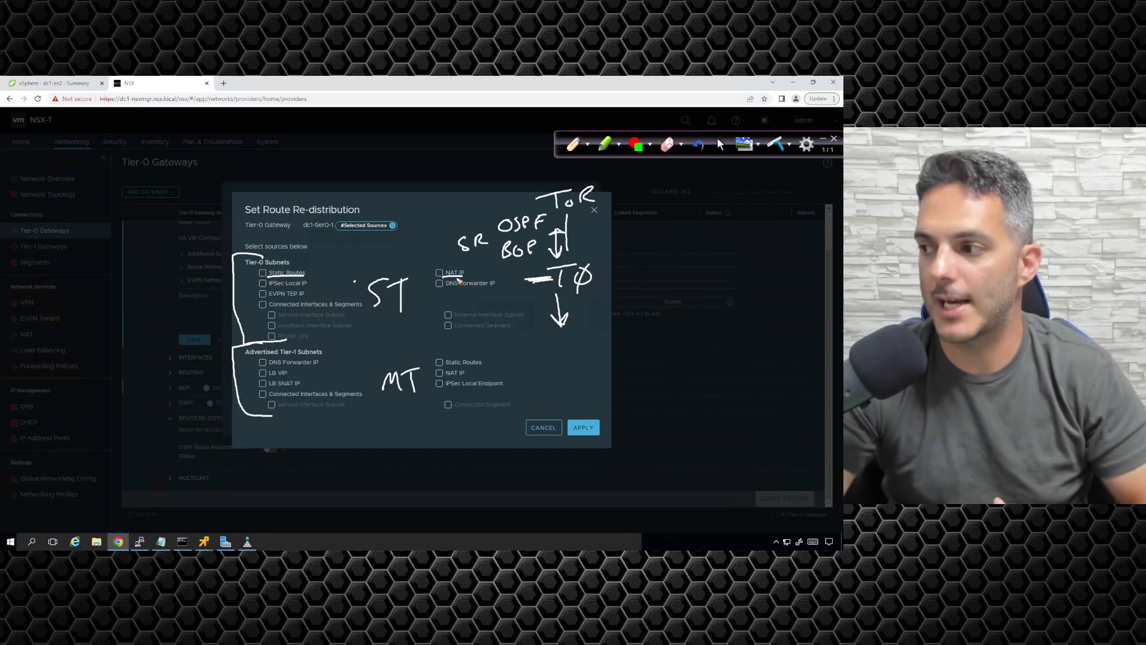
left_click_drag(278, 311, 360, 303)
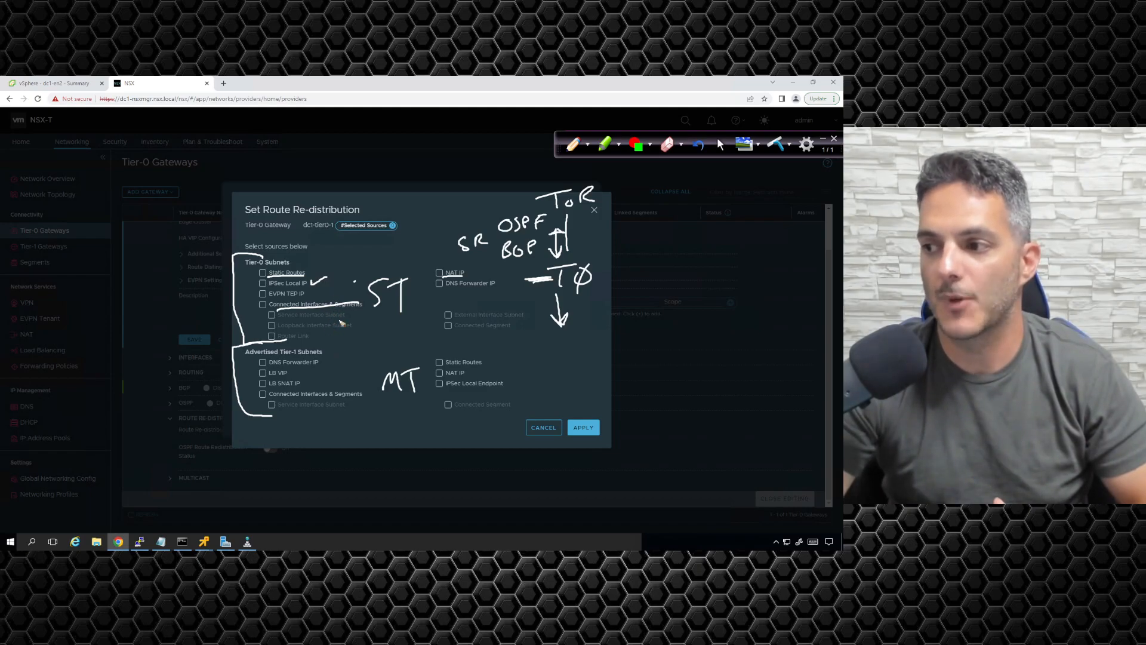
mouse_move(276, 374)
left_mouse_down()
mouse_move(320, 369)
mouse_move(312, 389)
left_mouse_up()
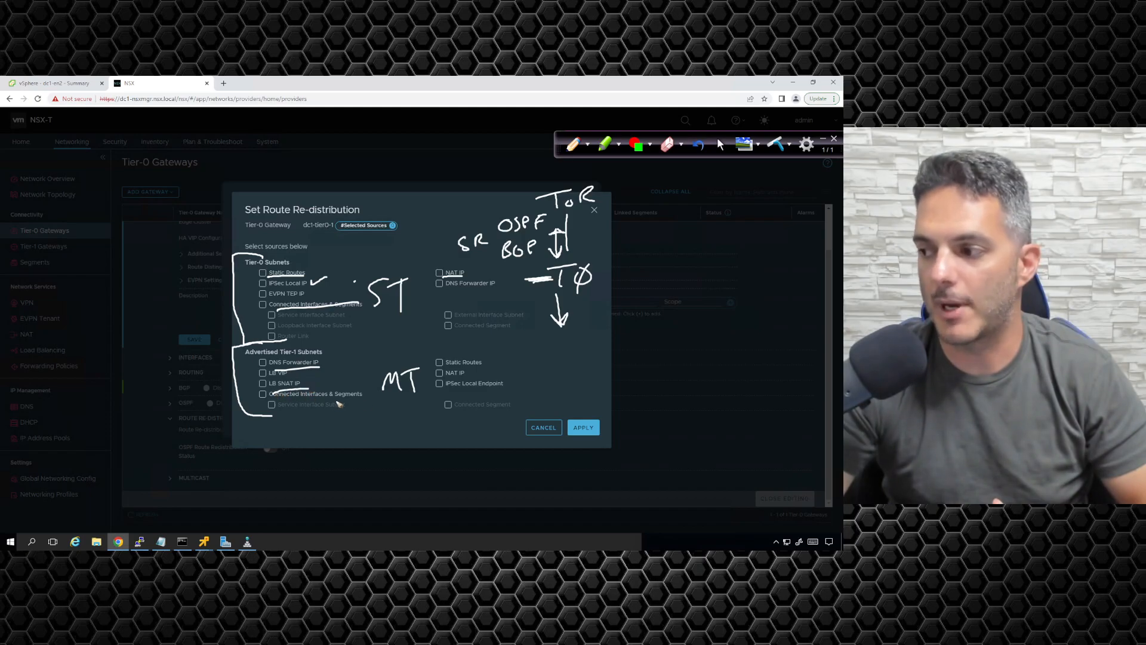
left_click_drag(467, 394, 511, 384)
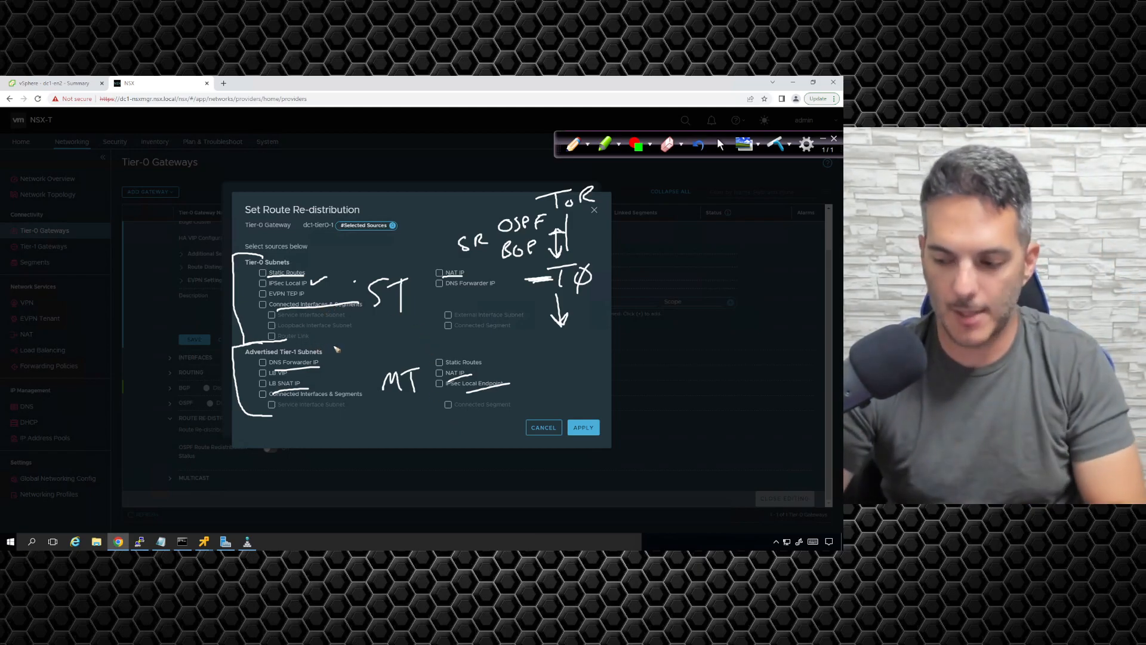
Step: Undo the brackets, ST and MT labels and underlines, keeping the ToR–T0 sketch
key("ctrl+z")
key("ctrl+z")
key("ctrl+z")
key("ctrl+z")
key("ctrl+z")
key("ctrl+z")
key("ctrl+z")
key("ctrl+z")
key("ctrl+z")
key("ctrl+z")
key("ctrl+z")
key("ctrl+z")
key("ctrl+z")
key("ctrl+z")
key("ctrl+z")
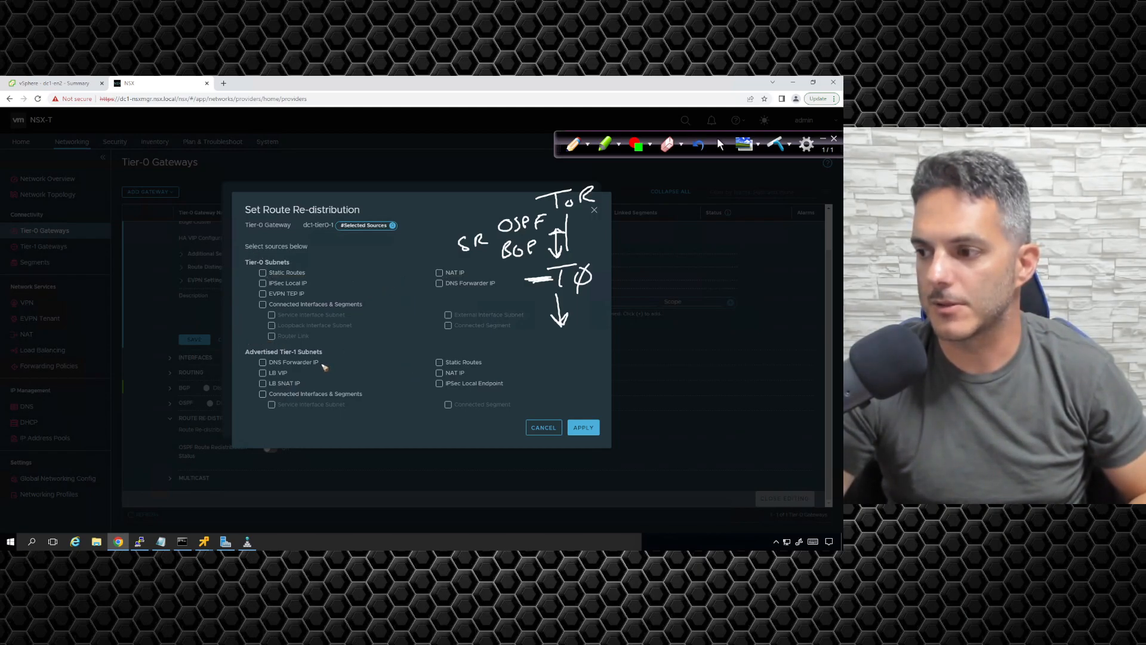
Step: Bracket the Tier-0 Subnets, cross out the Advertised Tier-1 Subnets, and underline Connected Interfaces & Segments and Static Routes
mouse_move(284, 256)
left_mouse_down()
mouse_move(230, 324)
mouse_move(294, 353)
left_mouse_up()
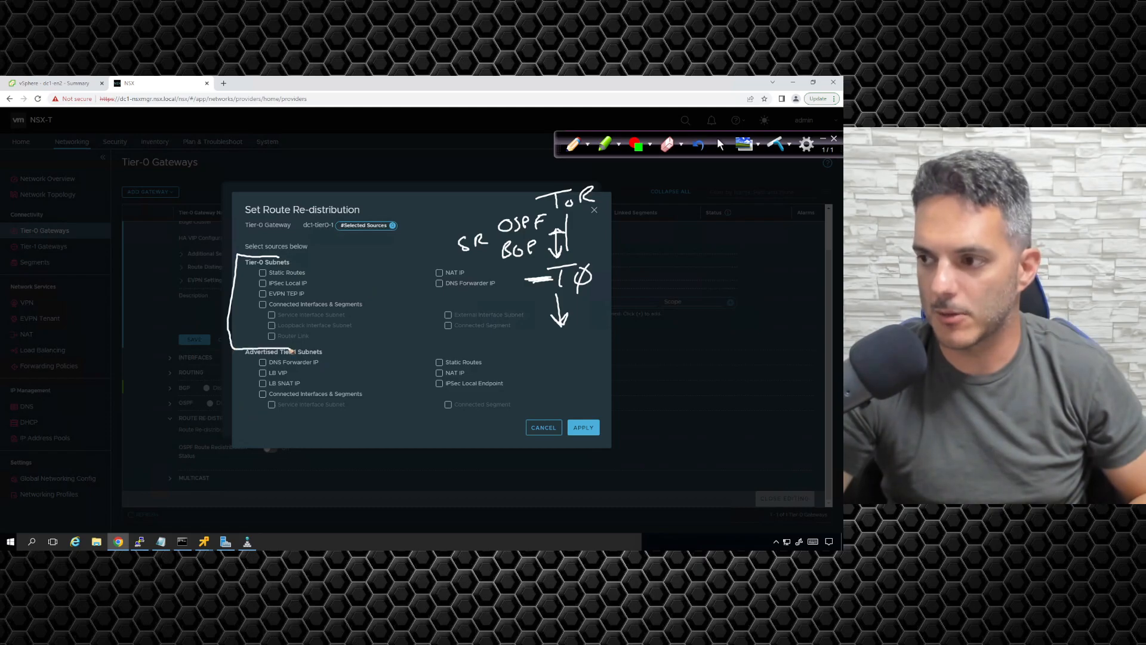
left_click_drag(508, 378, 246, 403)
left_click_drag(259, 356, 533, 409)
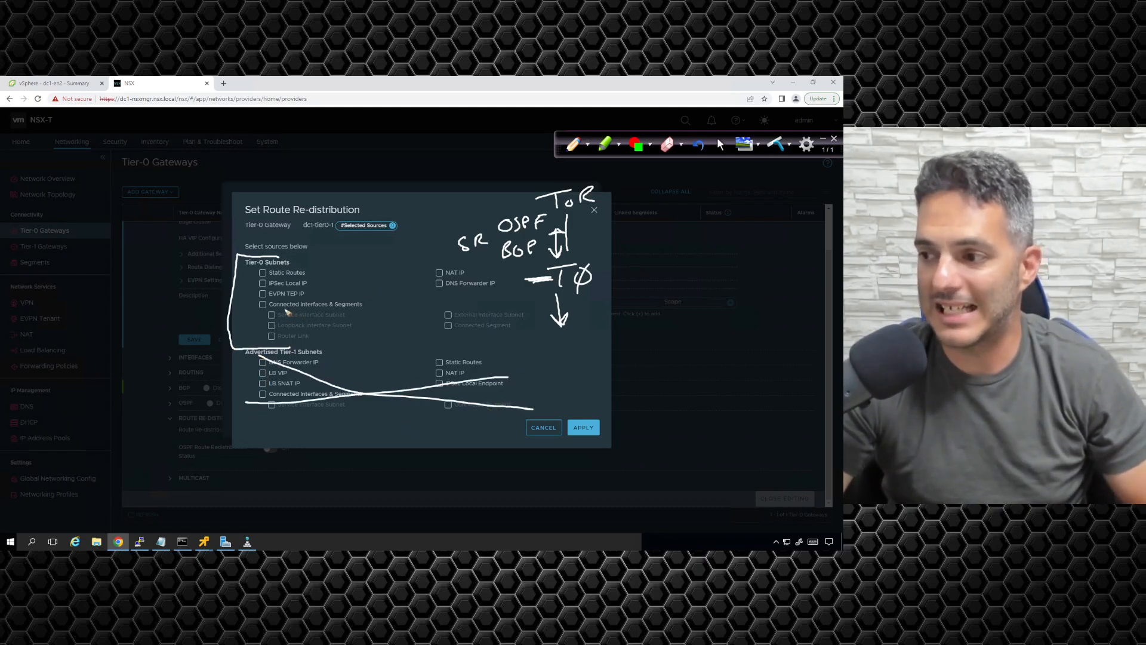
left_click_drag(277, 311, 372, 312)
left_click_drag(270, 278, 318, 278)
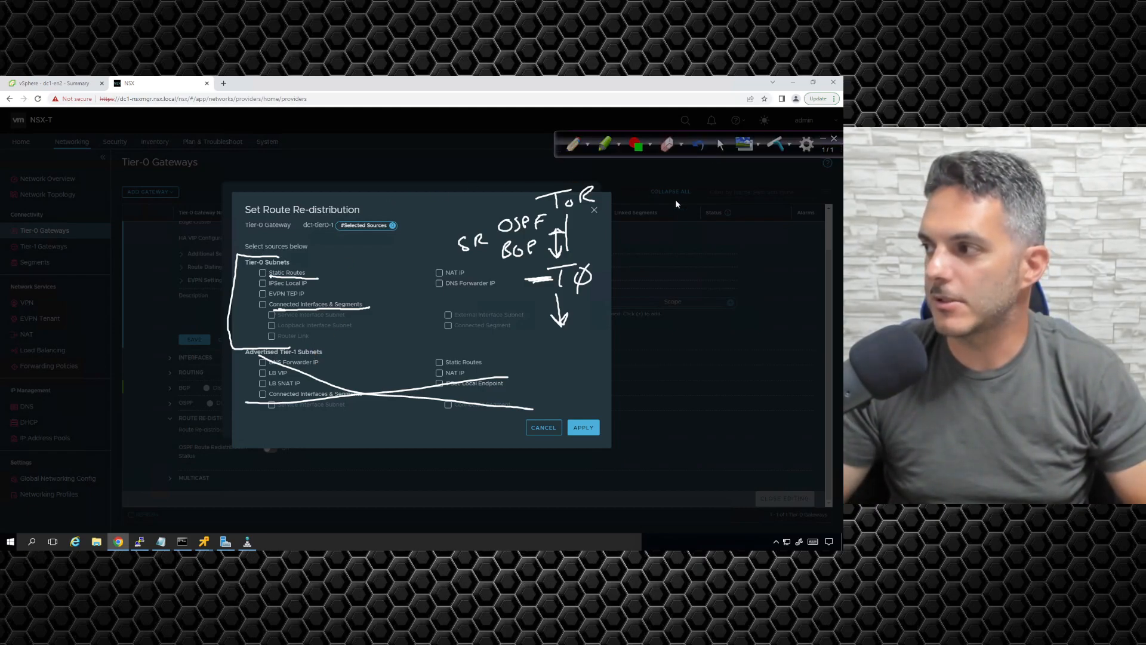
Step: Erase every drawing over the route re-distribution sources and minimize the annotation tools
left_click(824, 139)
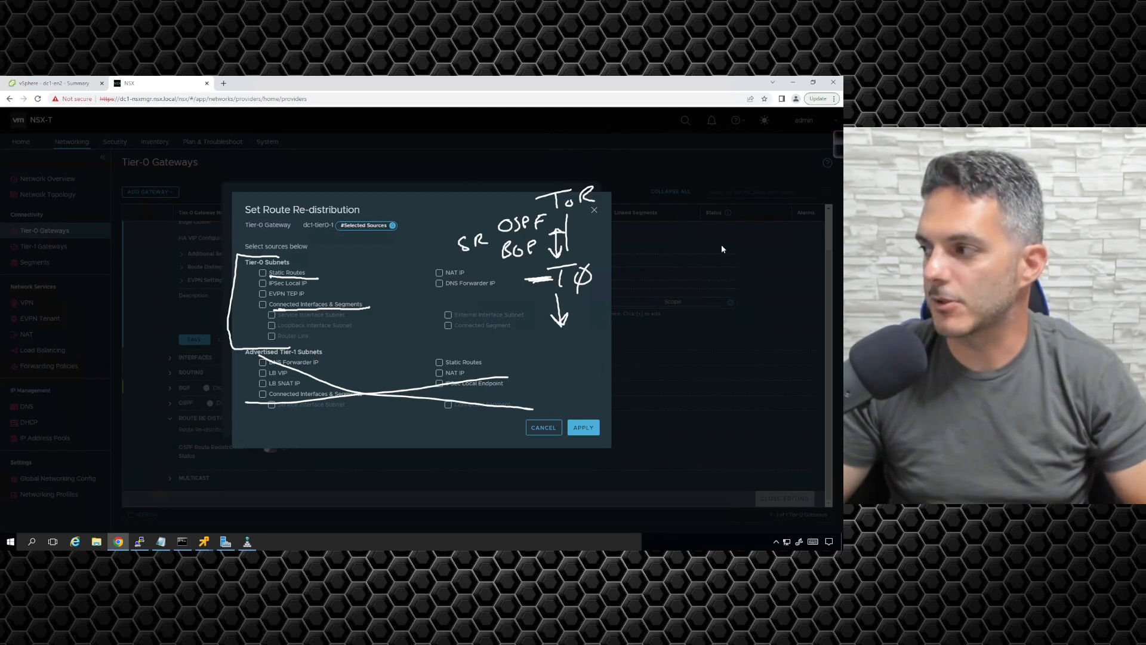
left_click(839, 143)
left_click(780, 145)
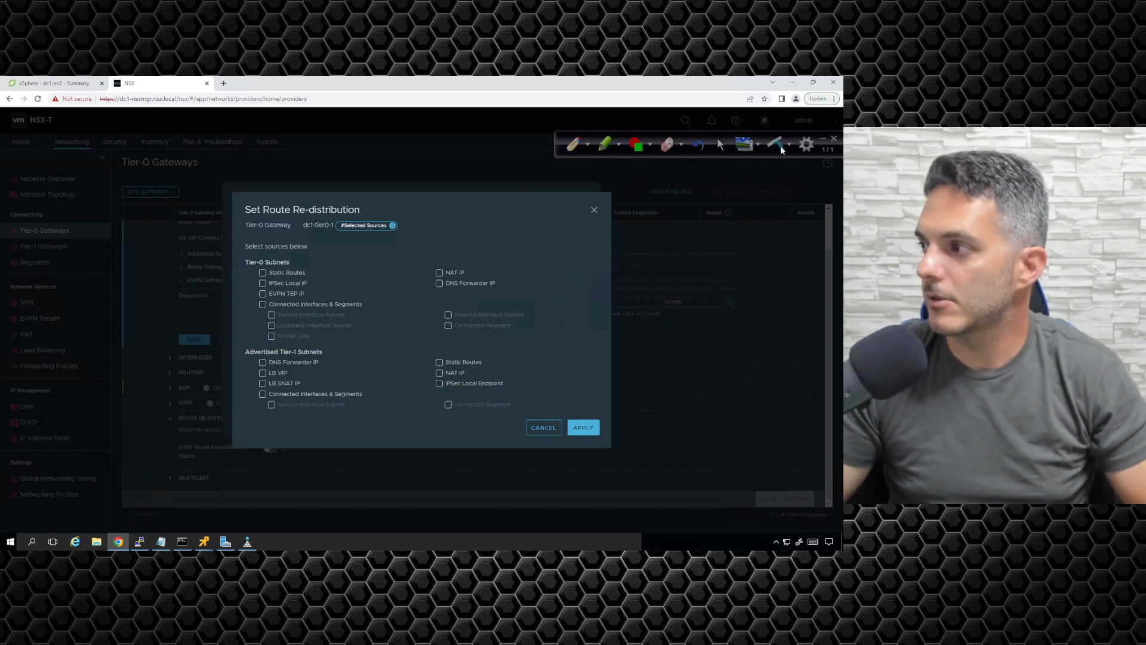
left_click(823, 140)
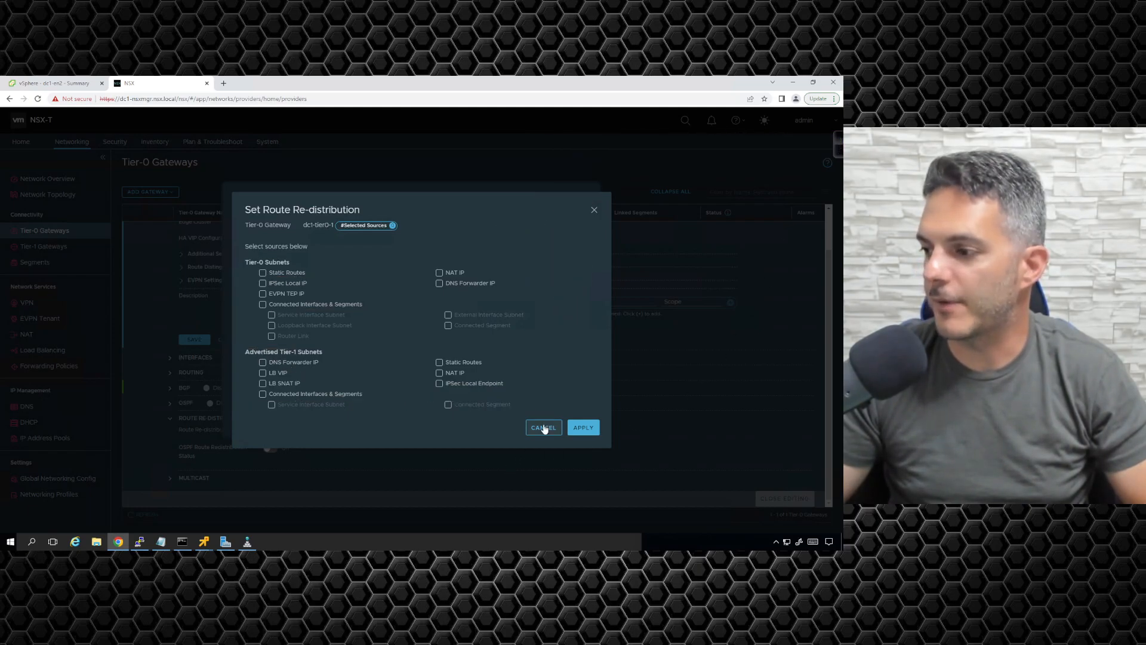
Step: Close the source selection without choosing any sources and discard the unsaved route re-distribution rule
left_click(544, 428)
left_click(609, 470)
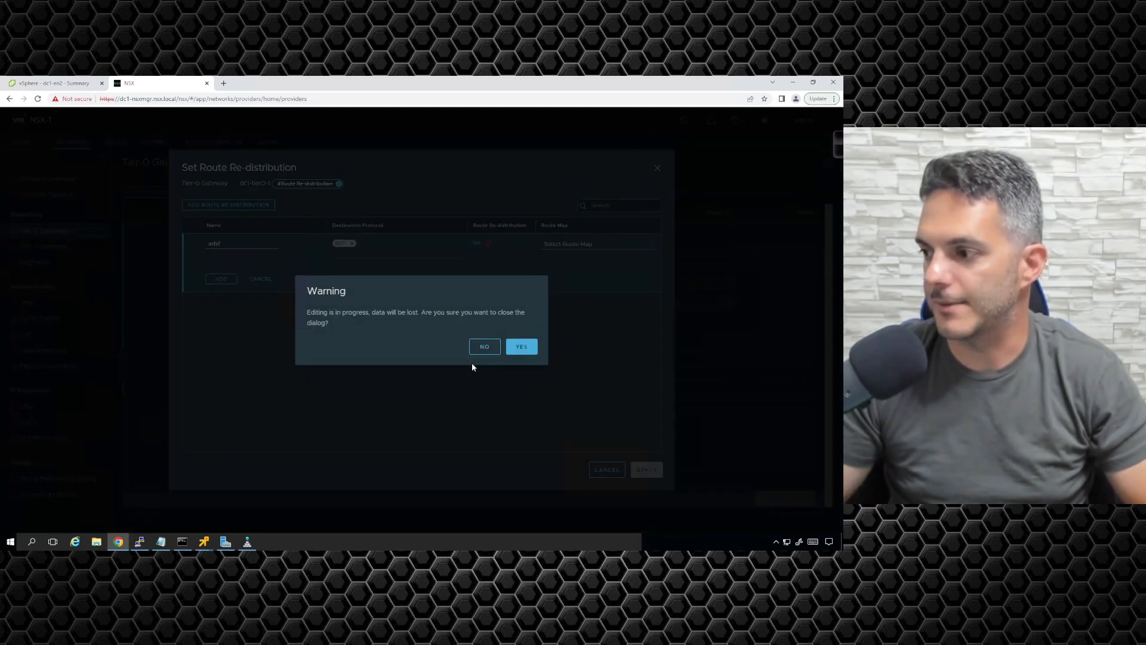
left_click(519, 346)
Step: Save the dc1-tier0-1 gateway, finish editing it and collapse its details
left_click(201, 340)
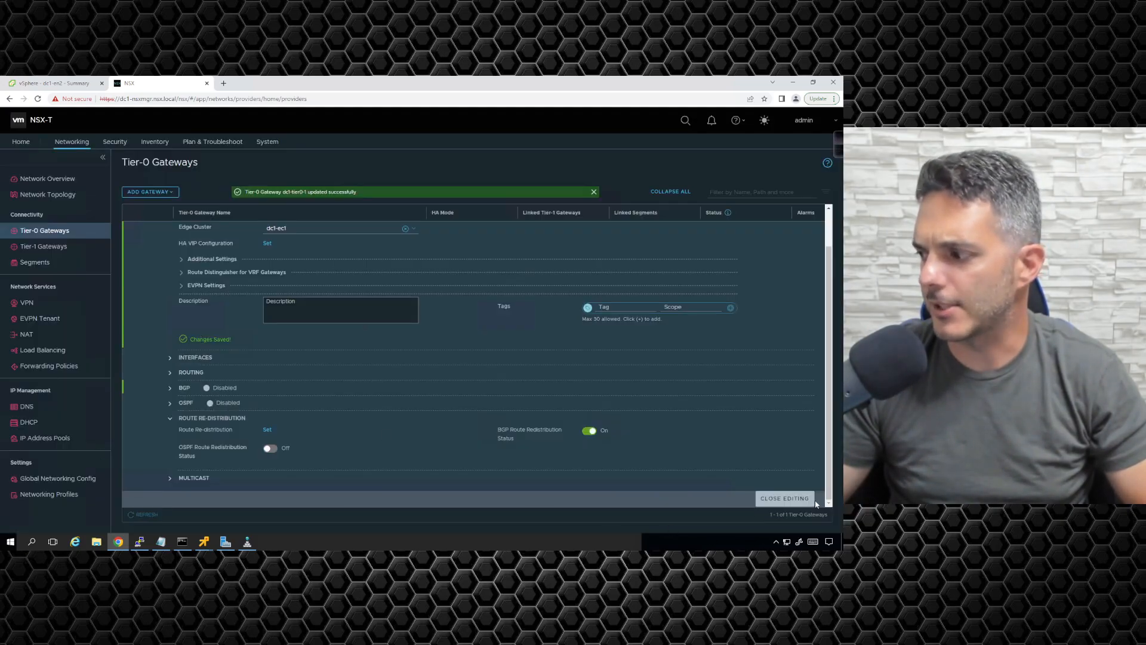
left_click(800, 499)
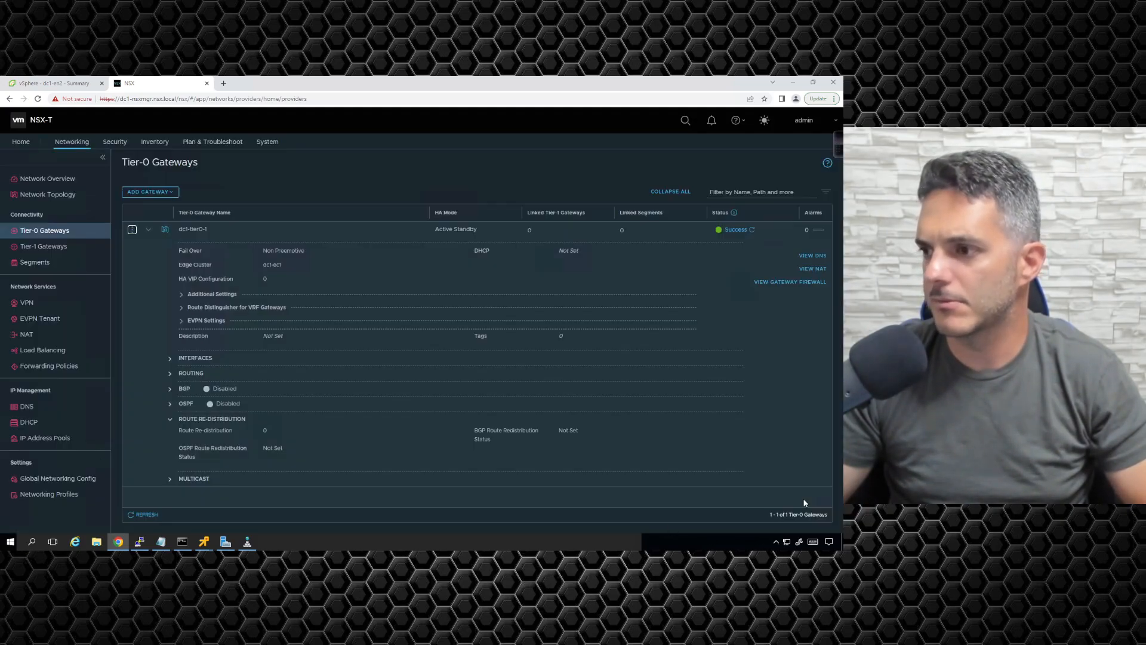
left_click(148, 230)
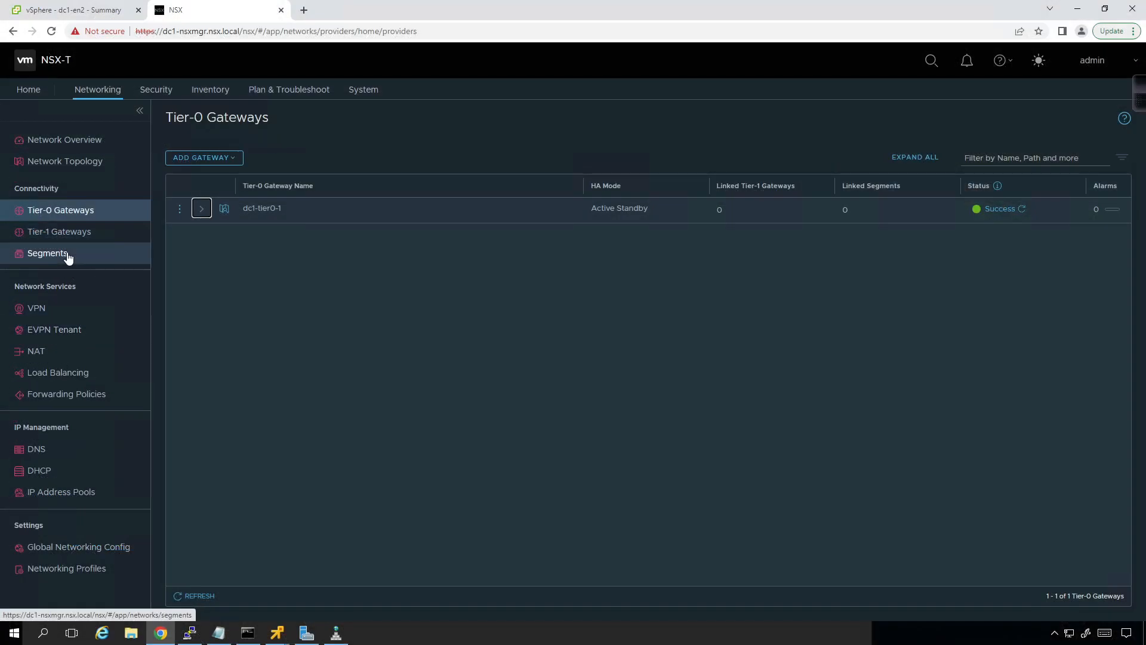
Step: Edit the nsx-linux-overlay segment and set its connected gateway to dc1-tier0-1
left_click(49, 264)
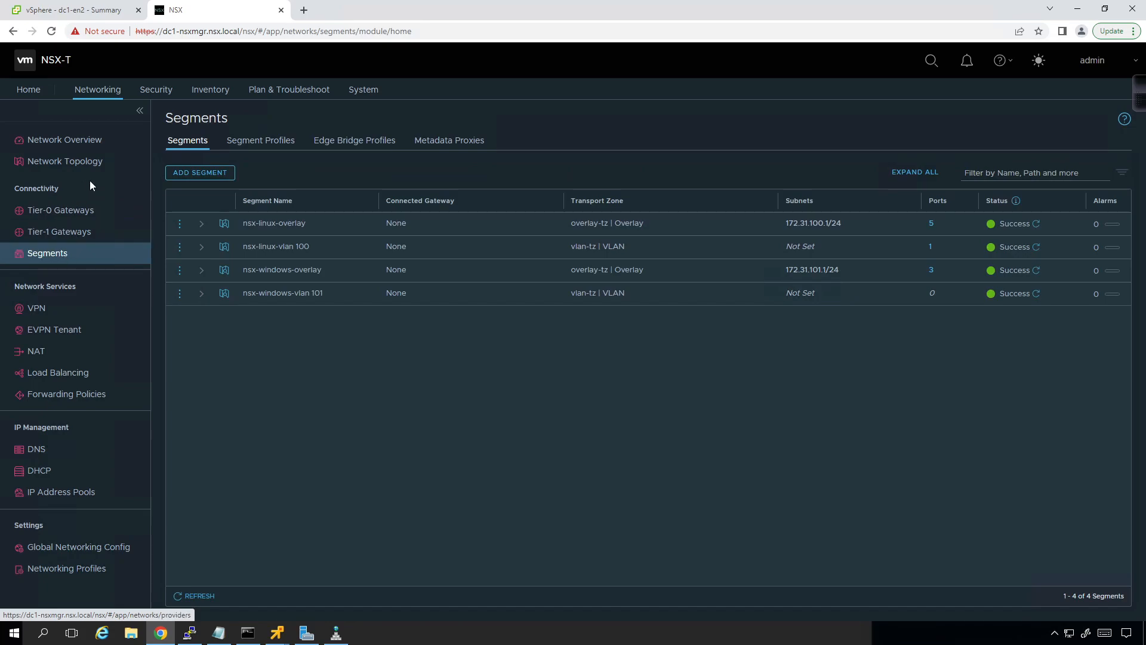
left_click(180, 224)
left_click(206, 213)
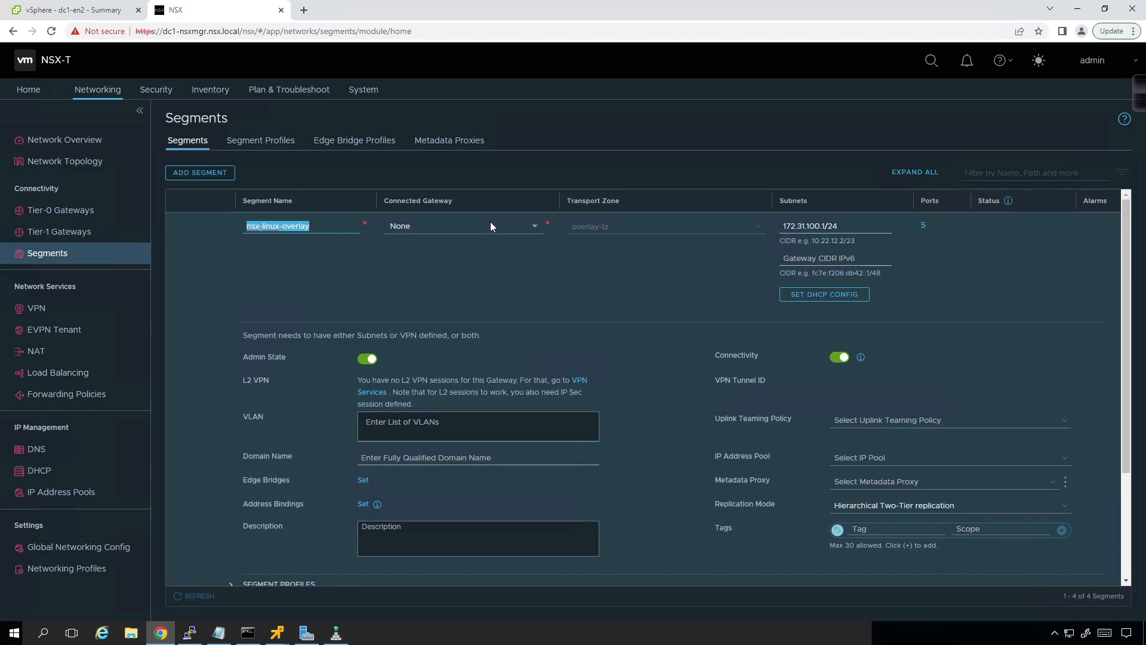
left_click(532, 229)
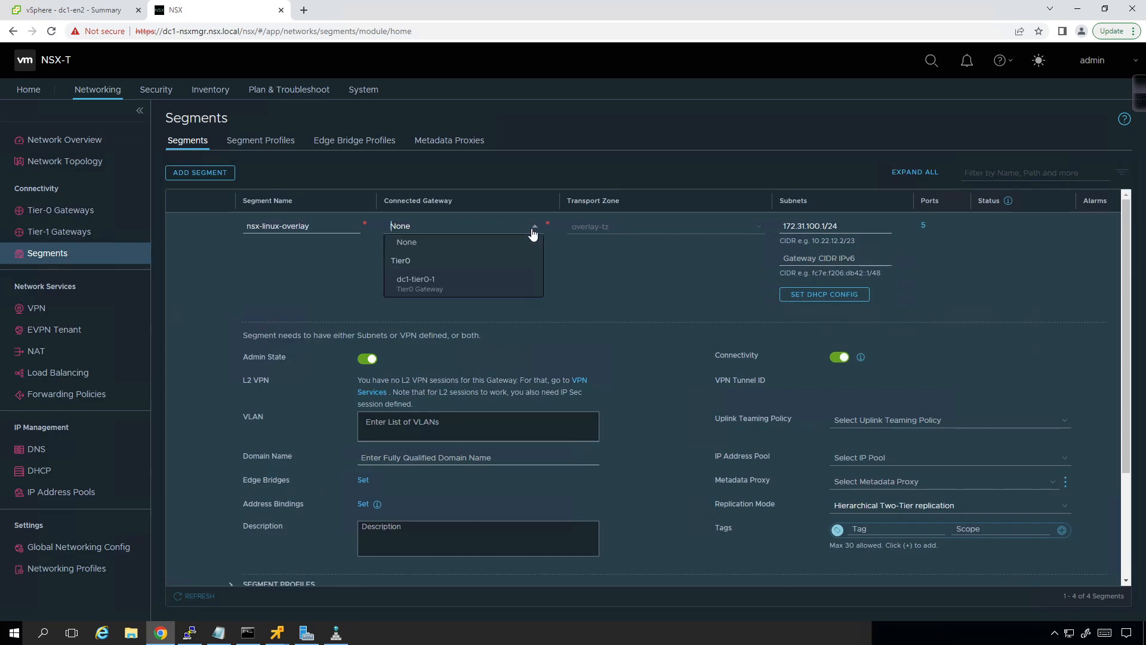
left_click(492, 290)
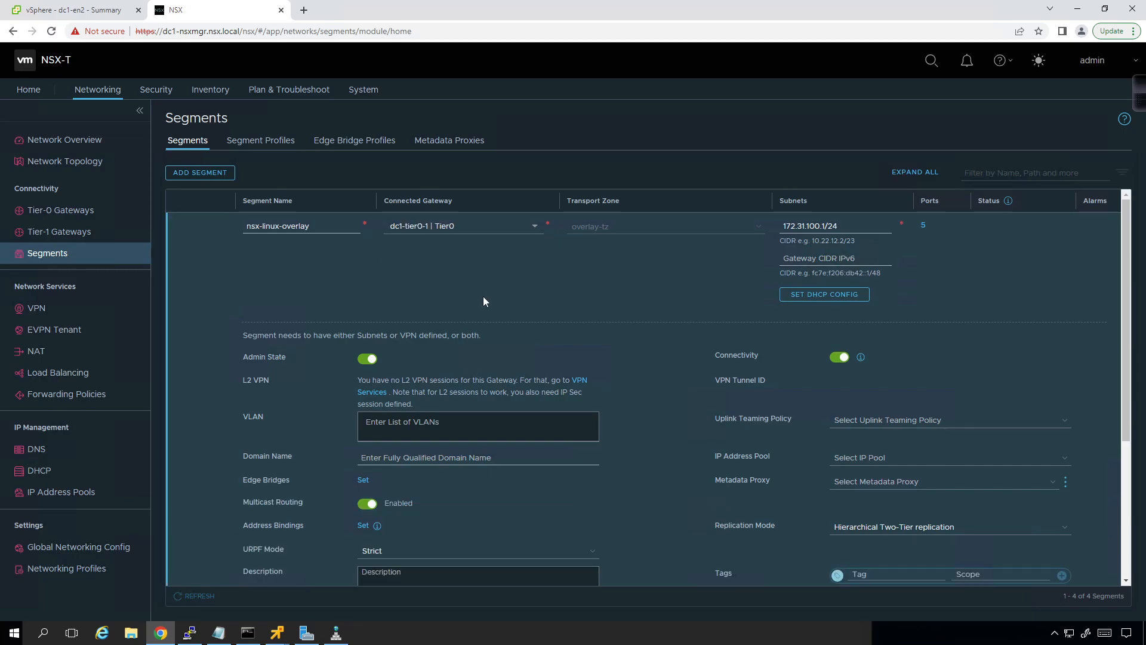
Step: Look through the replication mode choices without changing them, save the nsx-linux-overlay segment, finish editing and collapse its details
scroll(471, 302, "down", 3)
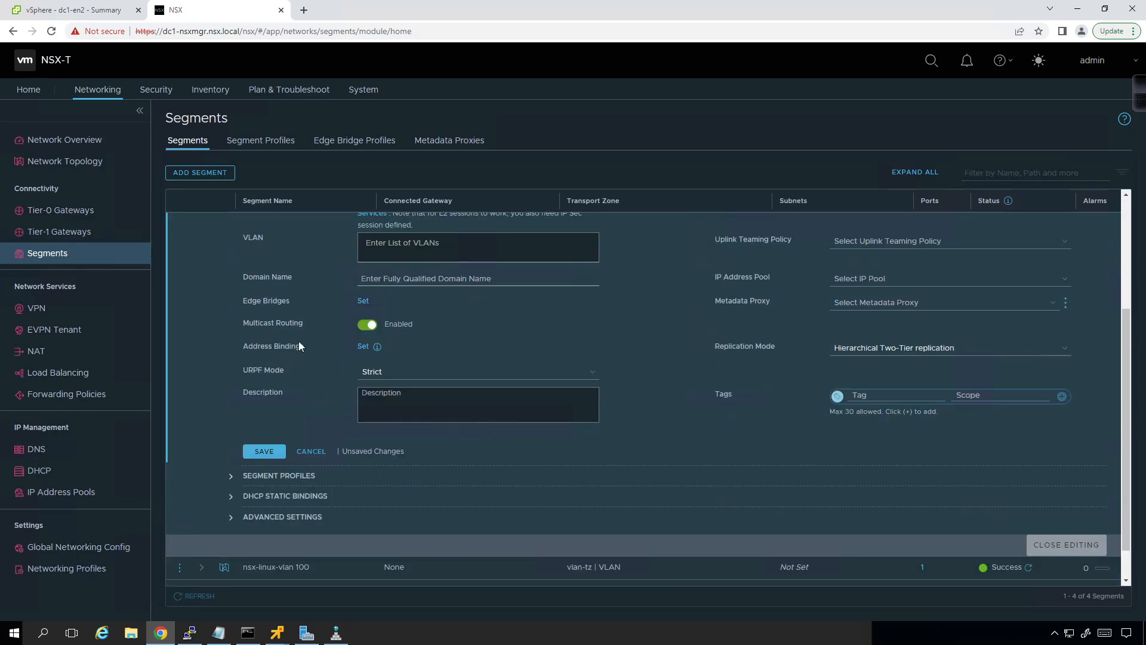
scroll(299, 343, "up", 1)
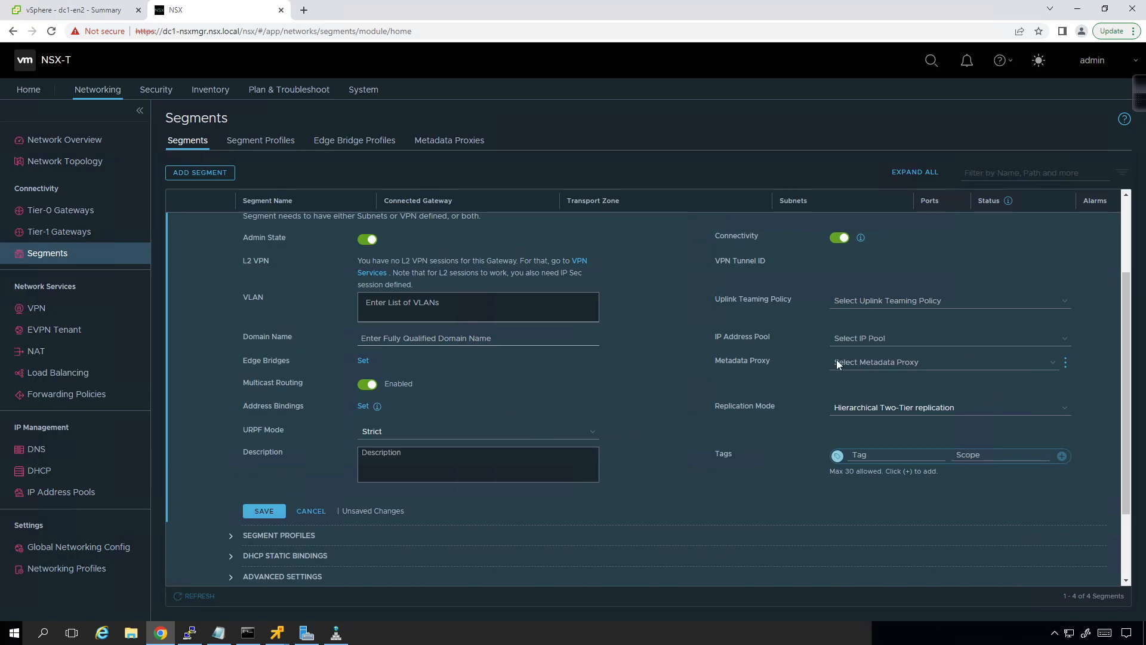
left_click(942, 409)
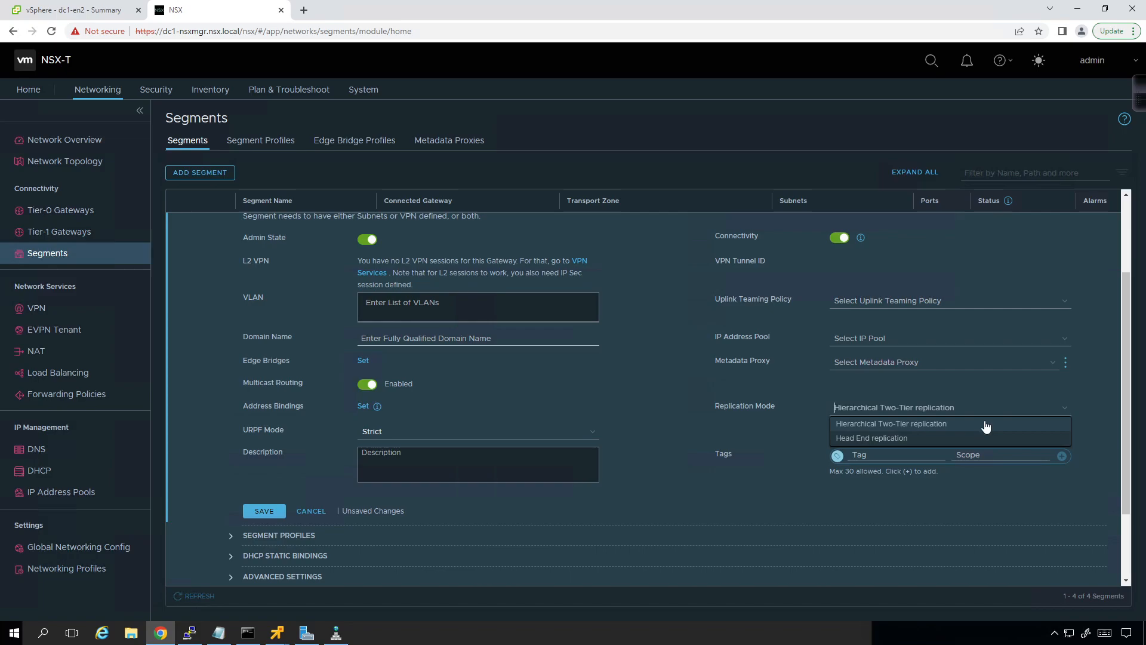
left_click(661, 387)
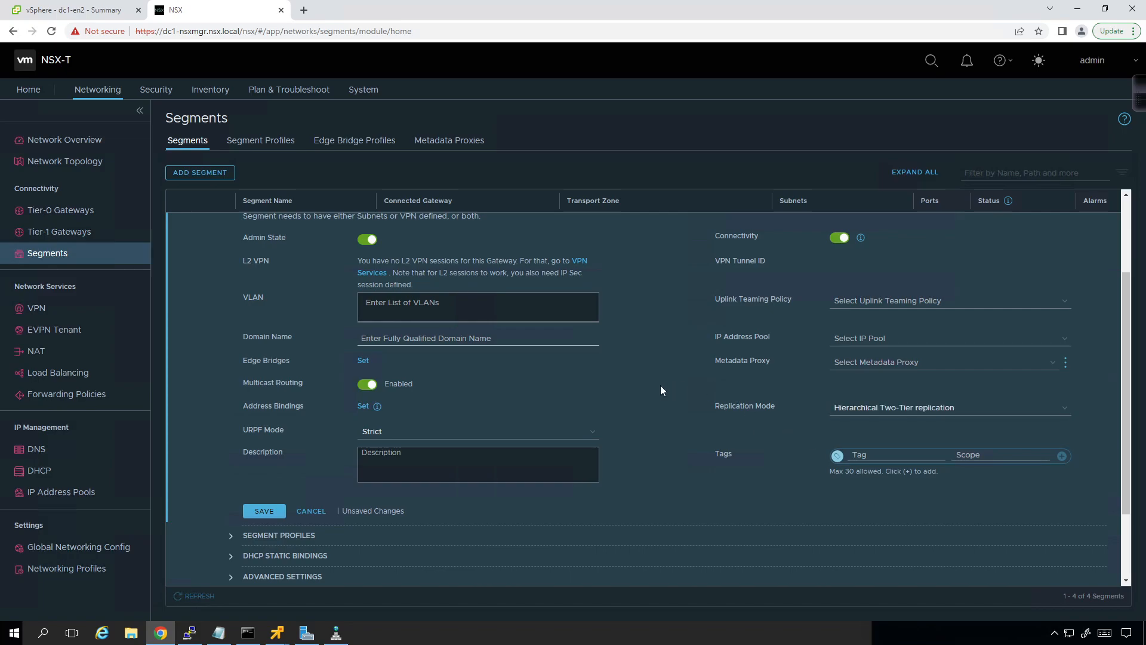
left_click(261, 512)
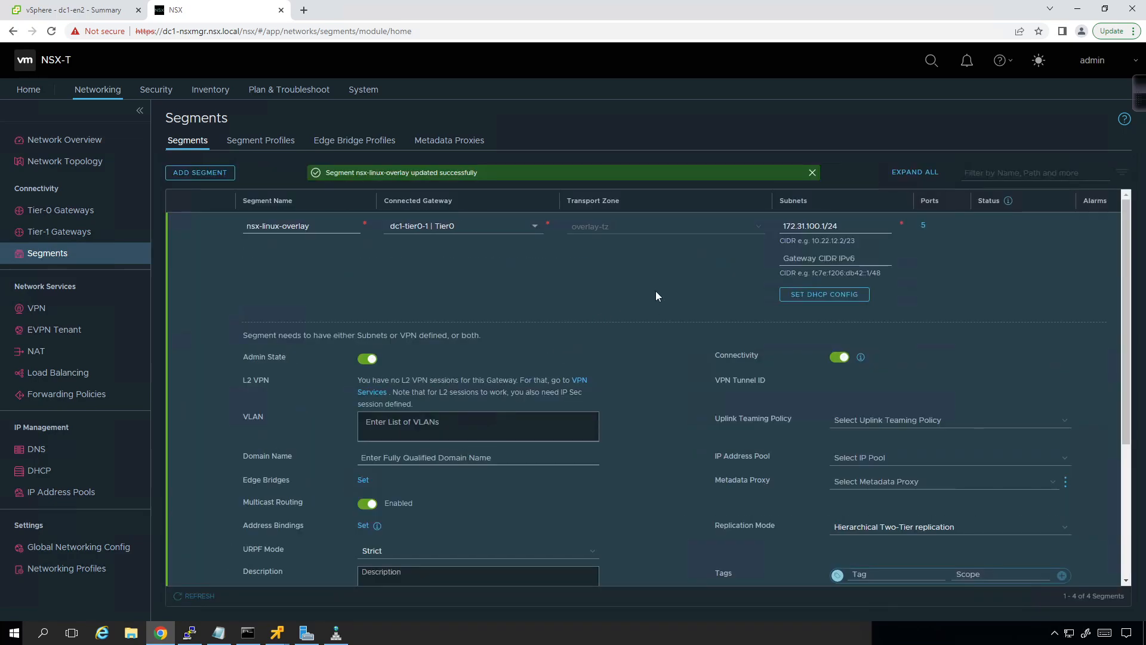
scroll(392, 280, "down", 5)
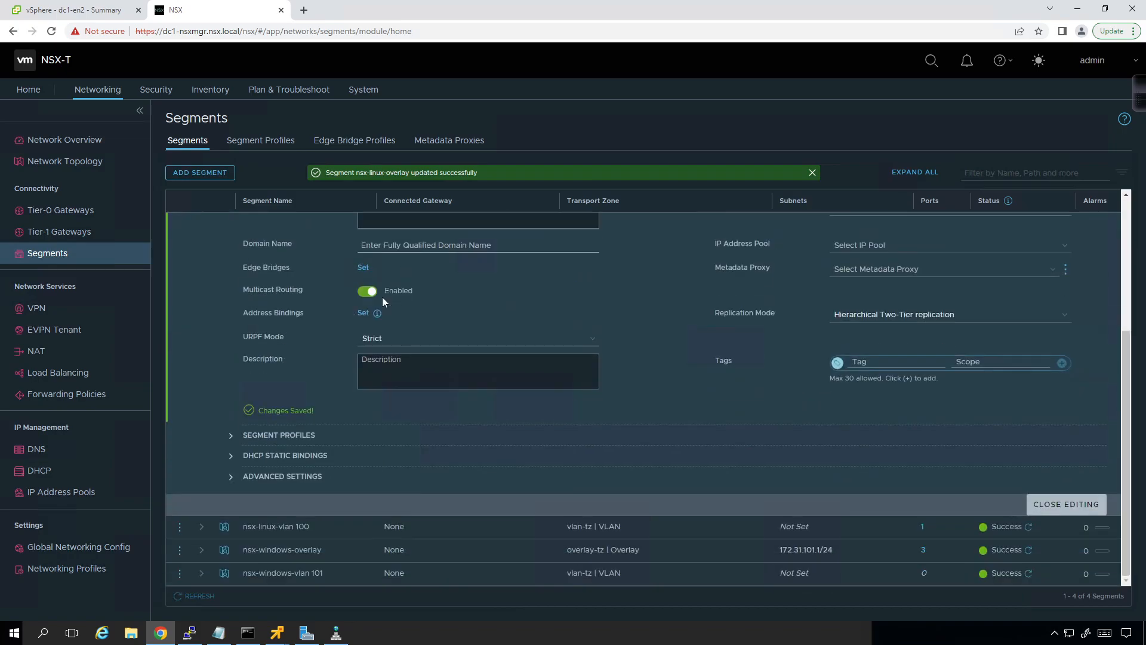
left_click(1051, 504)
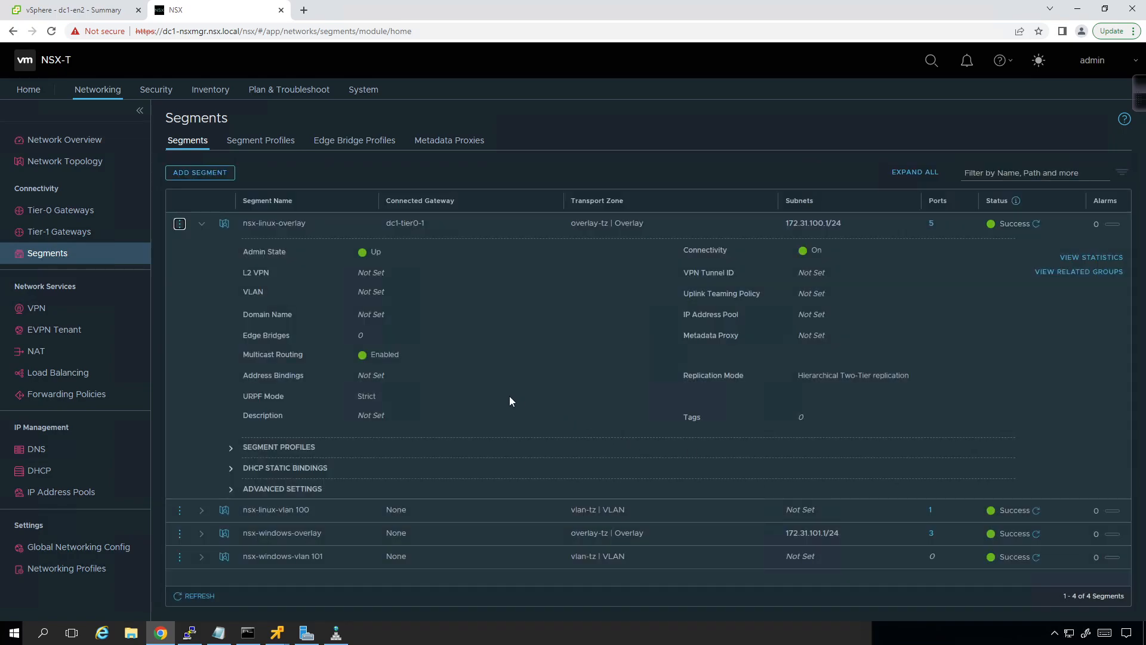
left_click(201, 224)
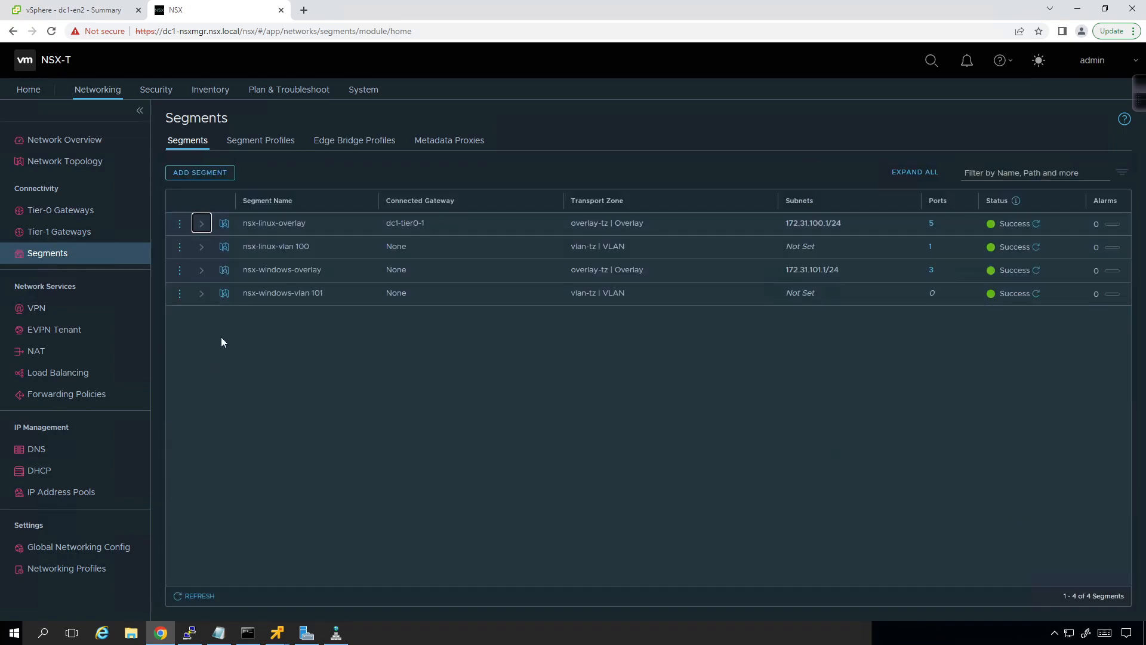
Step: Edit the nsx-windows-overlay segment and set its connected gateway to dc1-tier0-1
left_click(179, 274)
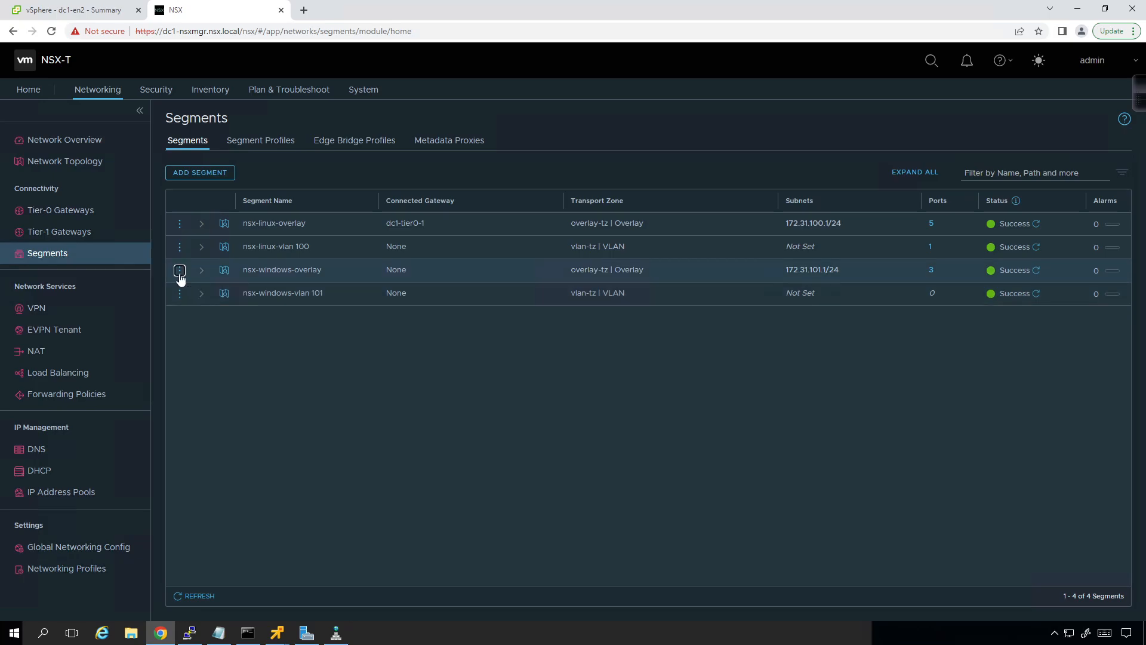
left_click(205, 260)
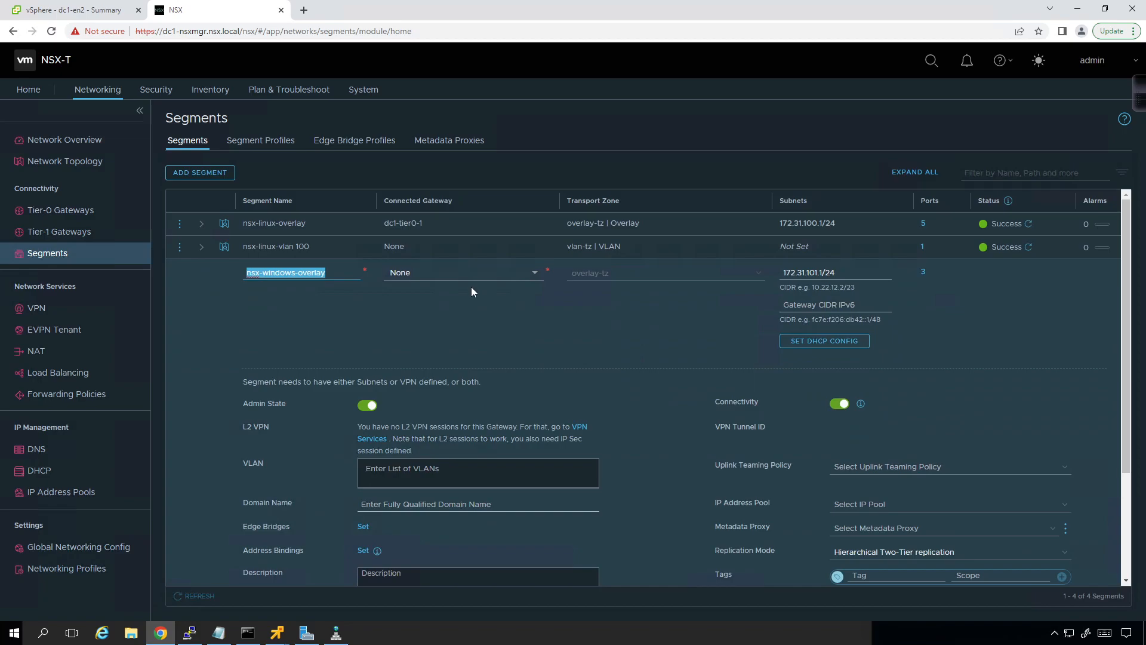
left_click(482, 274)
left_click(473, 330)
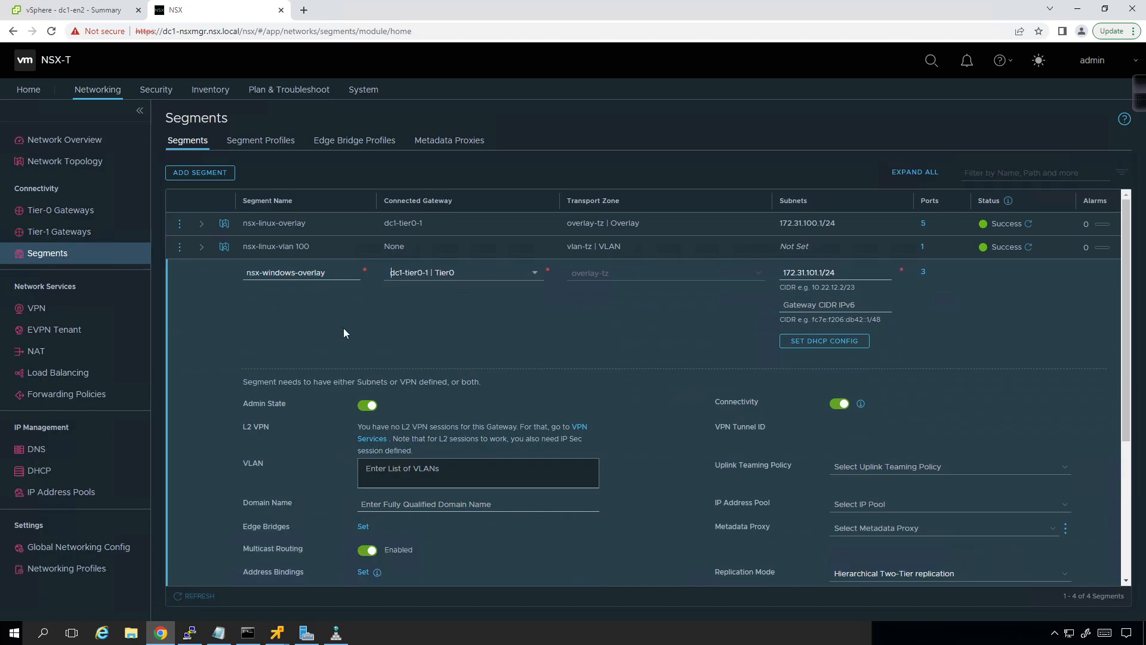
Step: Save the nsx-windows-overlay segment, finish editing it and collapse its details
scroll(231, 337, "down", 3)
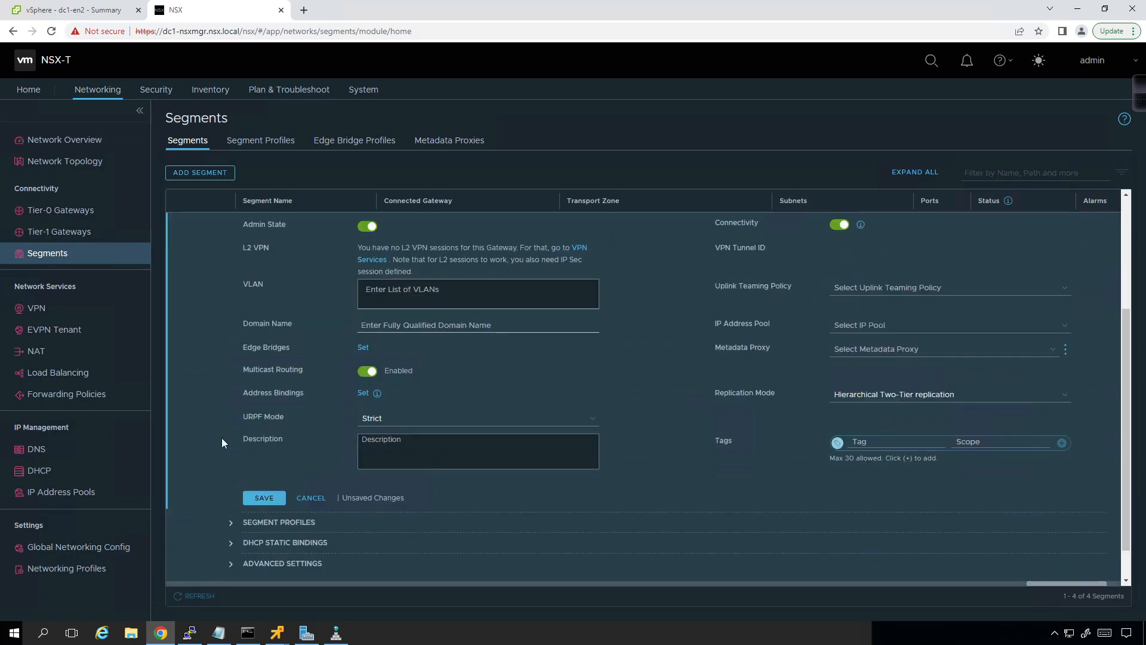
left_click(253, 499)
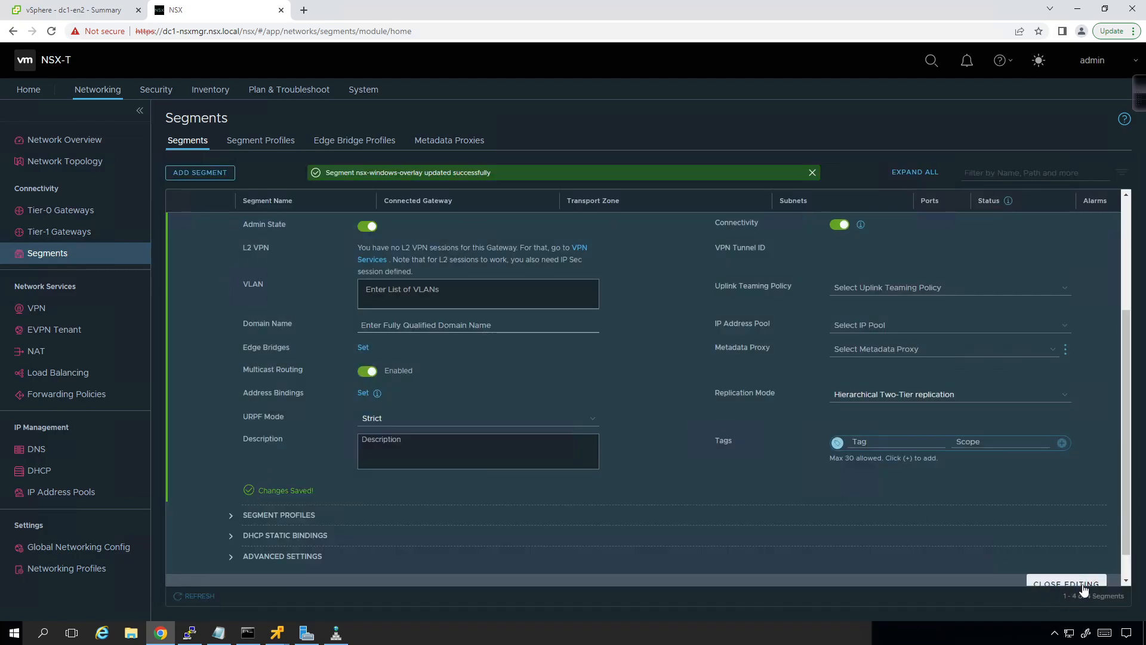
left_click(1045, 582)
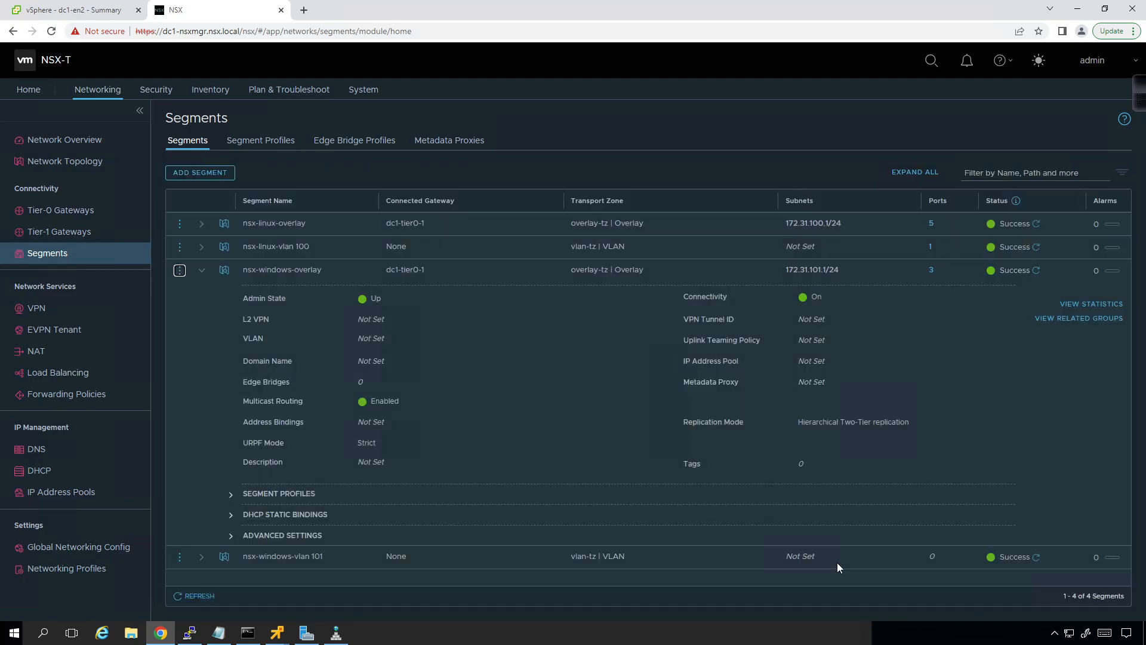
left_click(201, 270)
Step: Switch to PuTTY and open an SSH connection to the edge node from the saved session dc1-en1
left_click(189, 633)
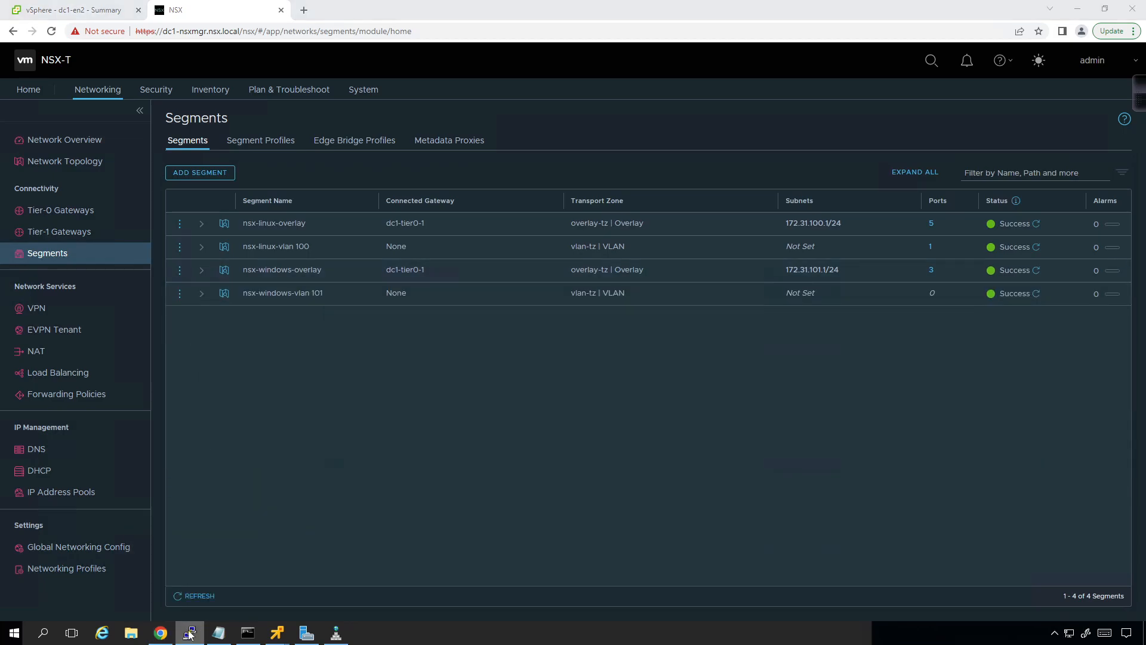
right_click(190, 633)
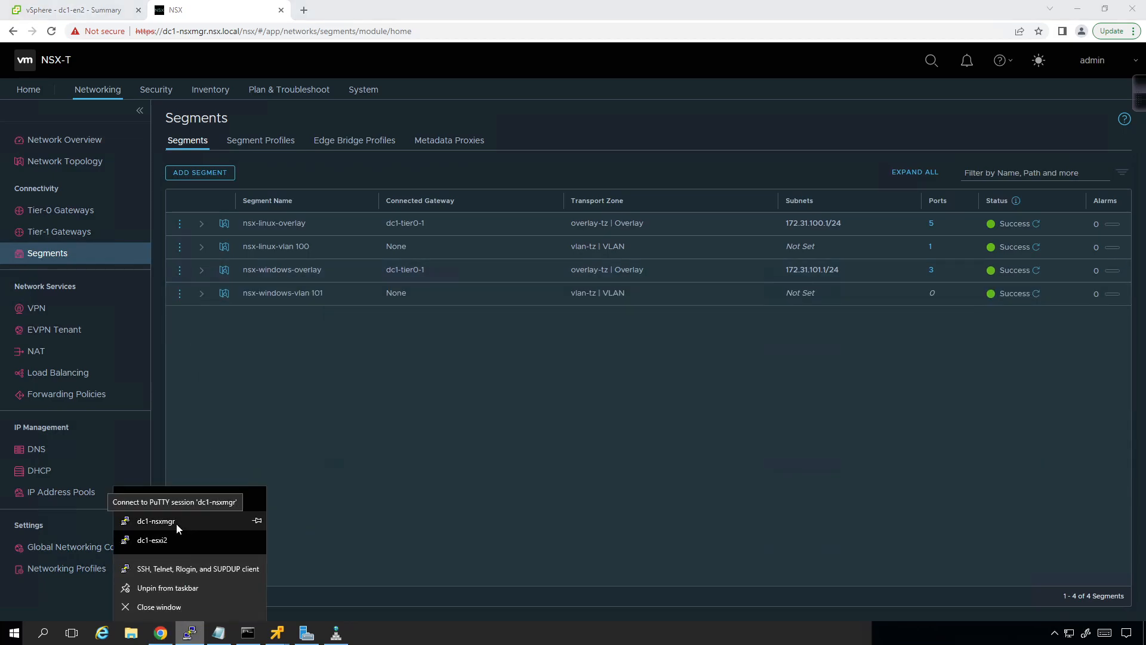
left_click(191, 566)
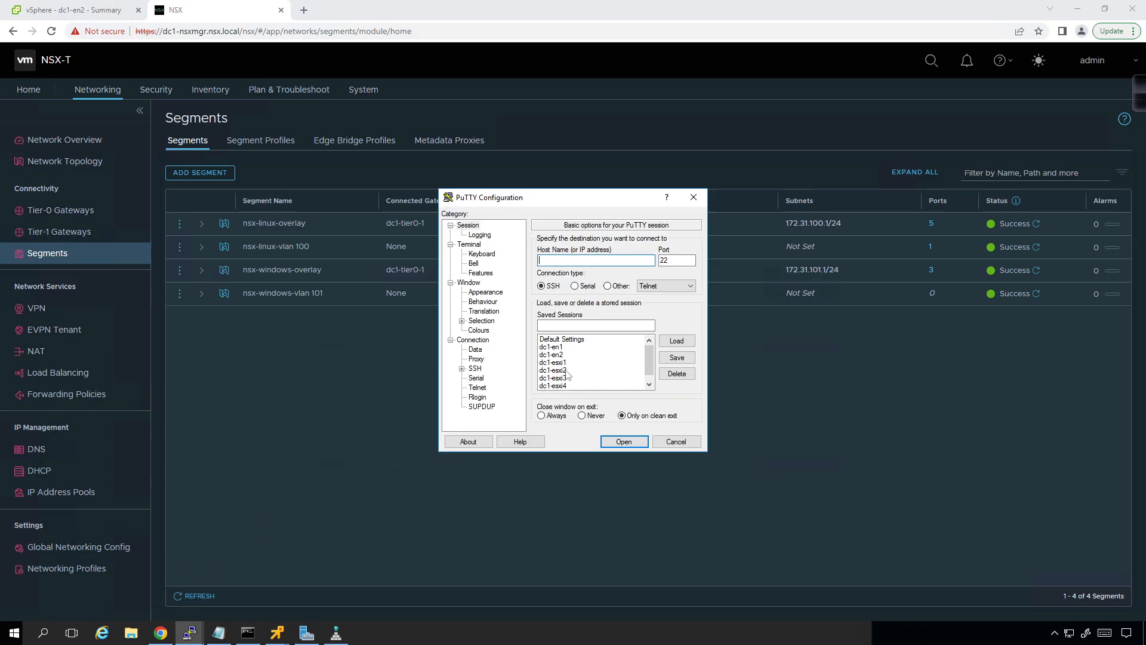
left_click(565, 347)
left_click(677, 341)
left_click(624, 441)
left_click(256, 260)
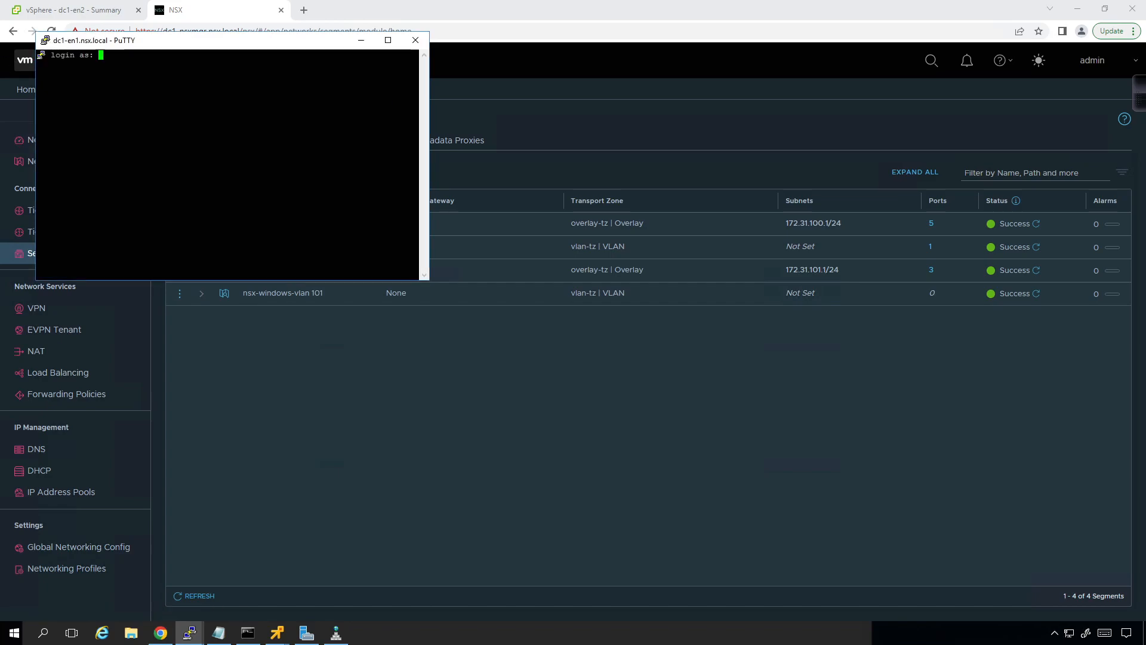
Step: Set the dc1-en1 terminal's font size to 14 in Courier New and apply it to the running session
left_click(46, 41)
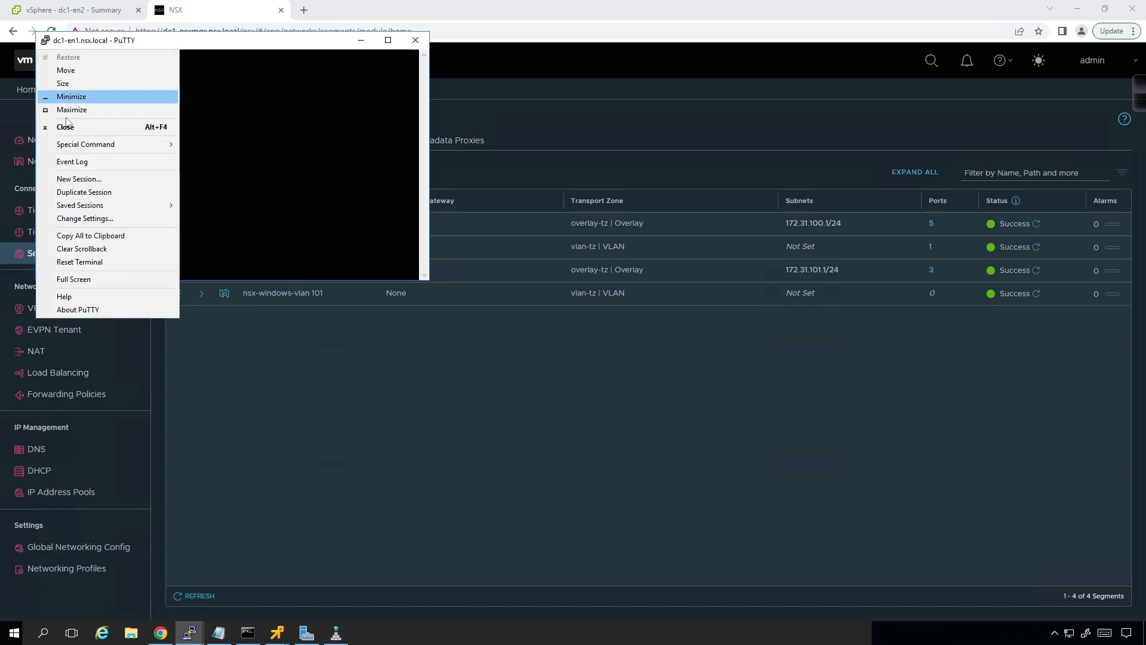
left_click(85, 218)
left_click(513, 292)
left_click(679, 314)
left_click(679, 349)
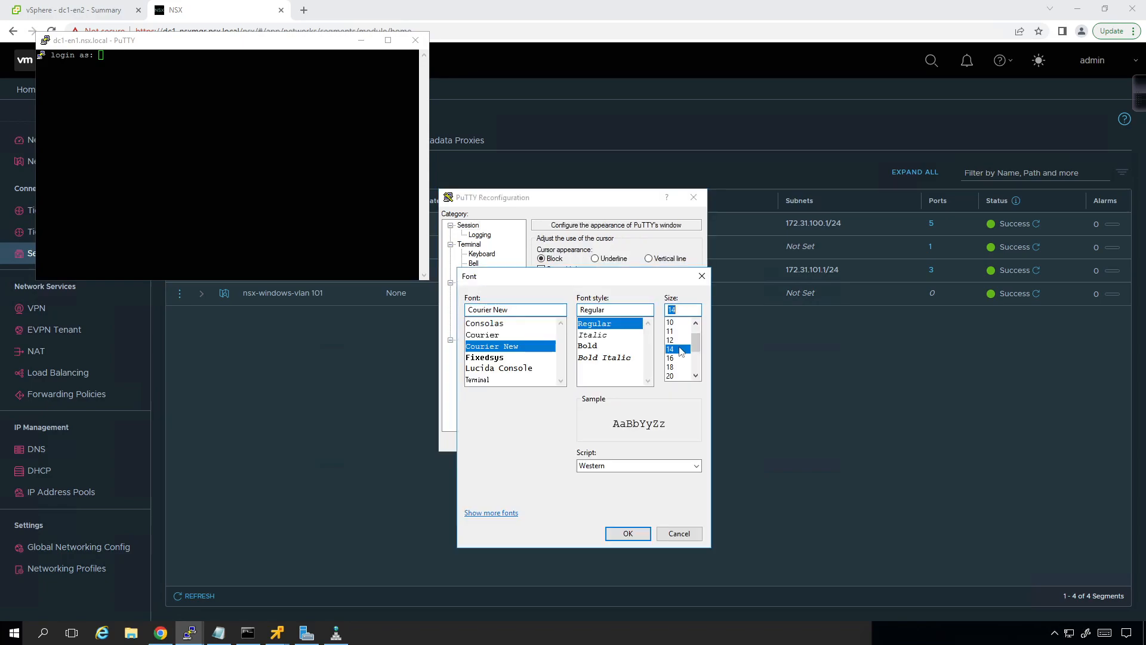
left_click(628, 533)
left_click(624, 442)
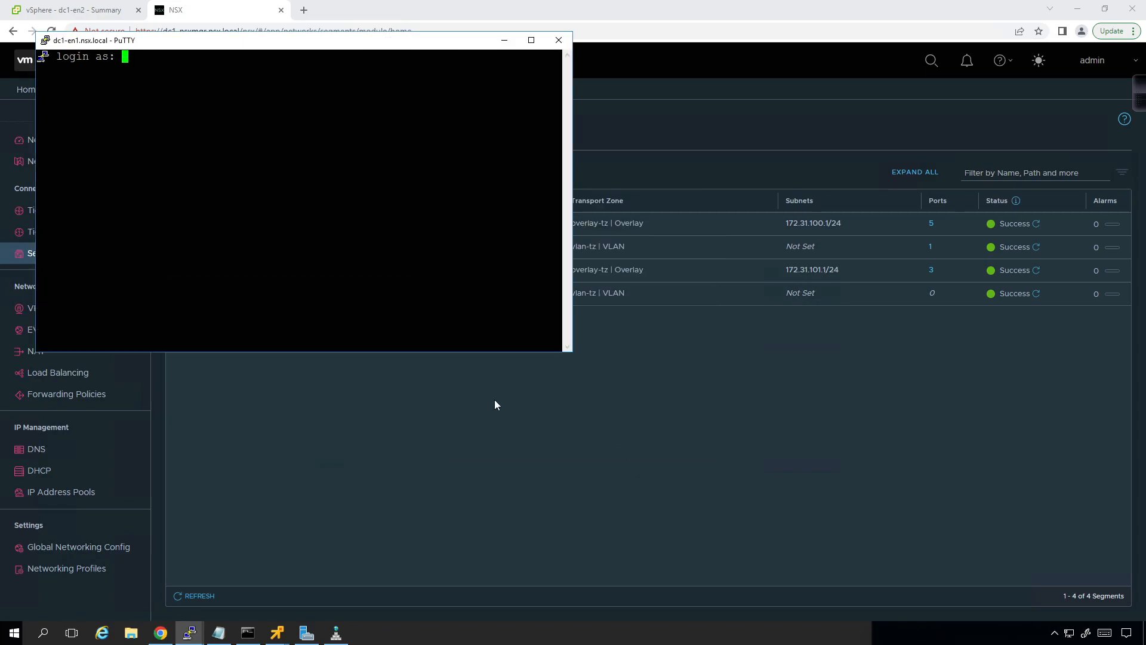
Step: Log in to the dc1-en1 edge node as admin with the account password
type("admin")
key("Return")
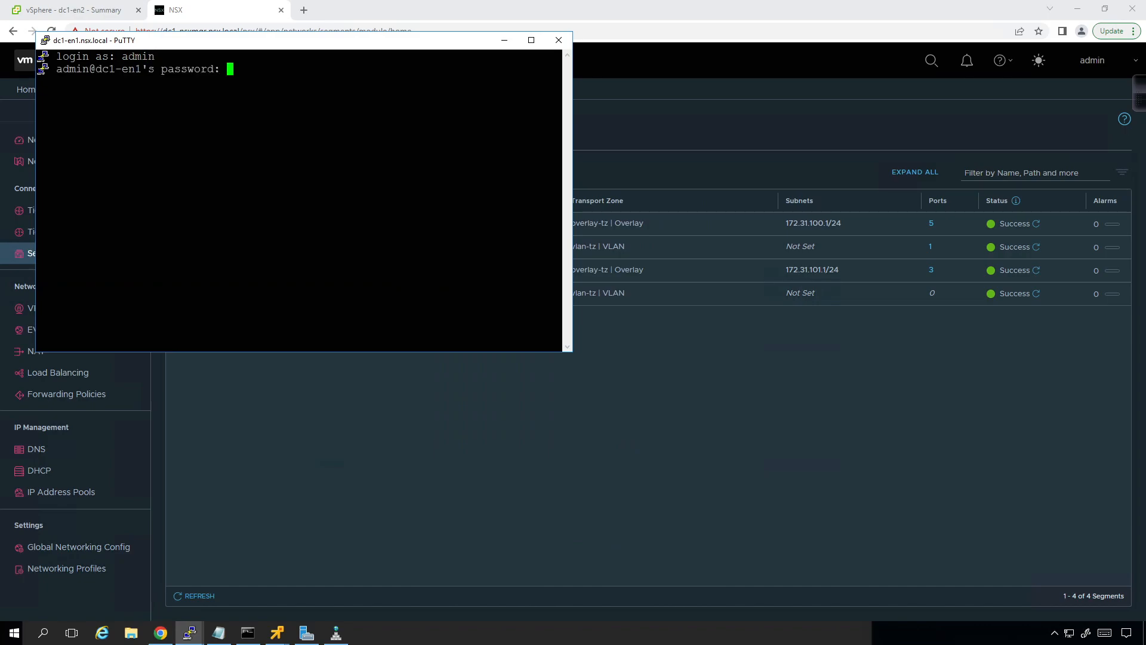
key("Return")
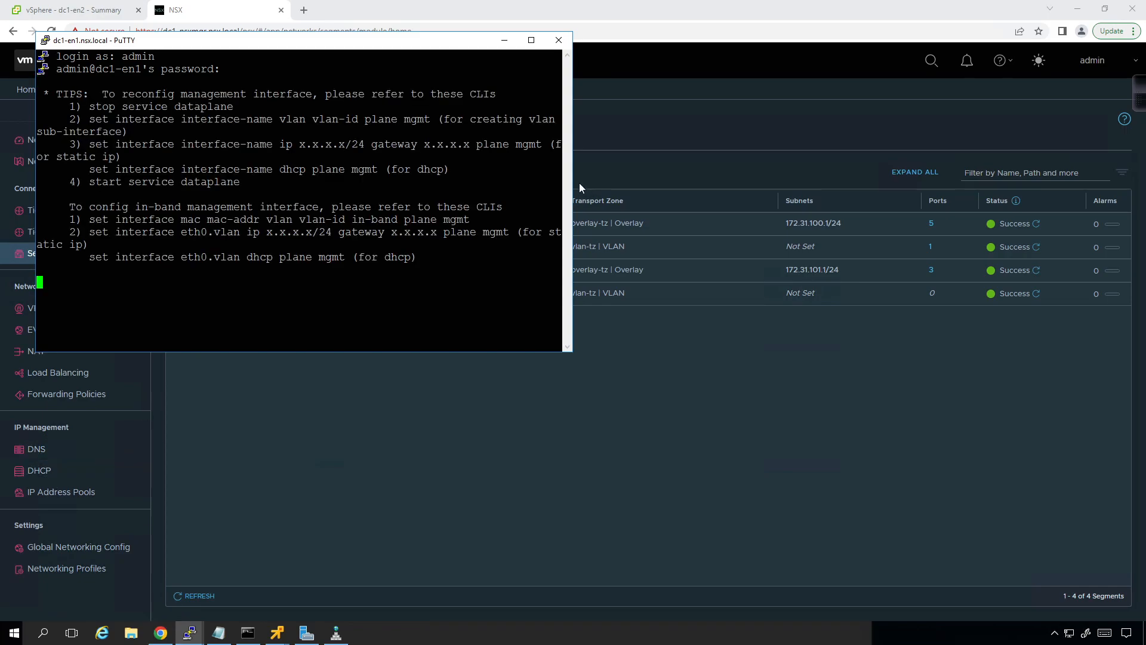
Step: List the edge node's logical routers with get logical-routers, widening the terminal and repeating the command so each row fits on one line
left_click_drag(573, 186, 875, 154)
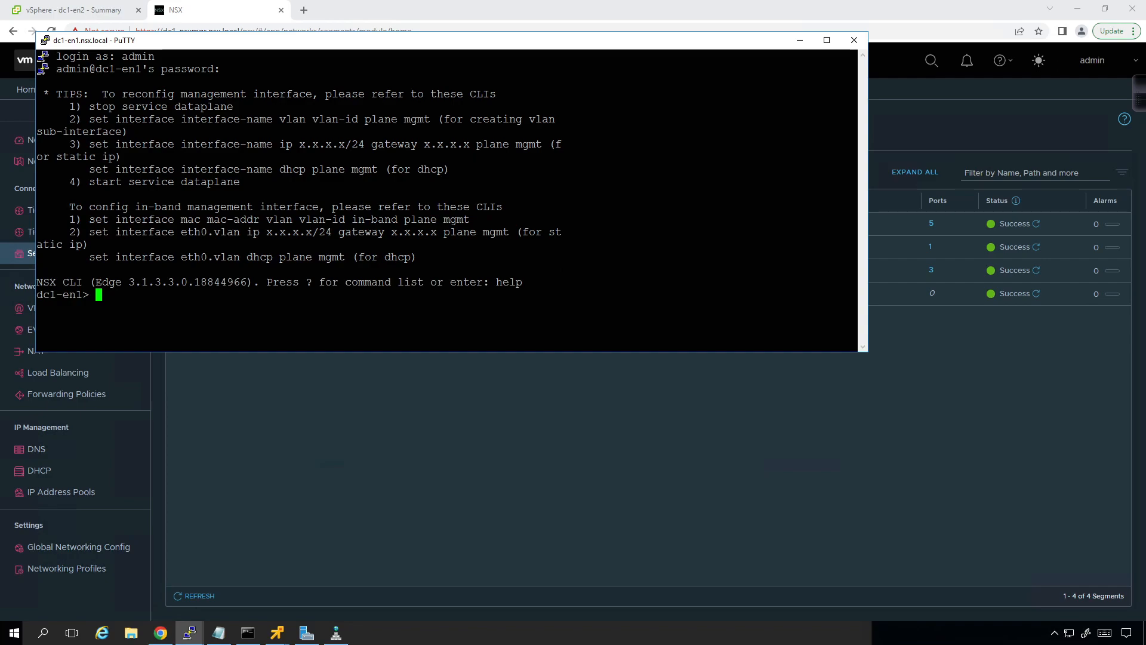
type("get logical-ro")
key("Tab")
type("s")
key("Return")
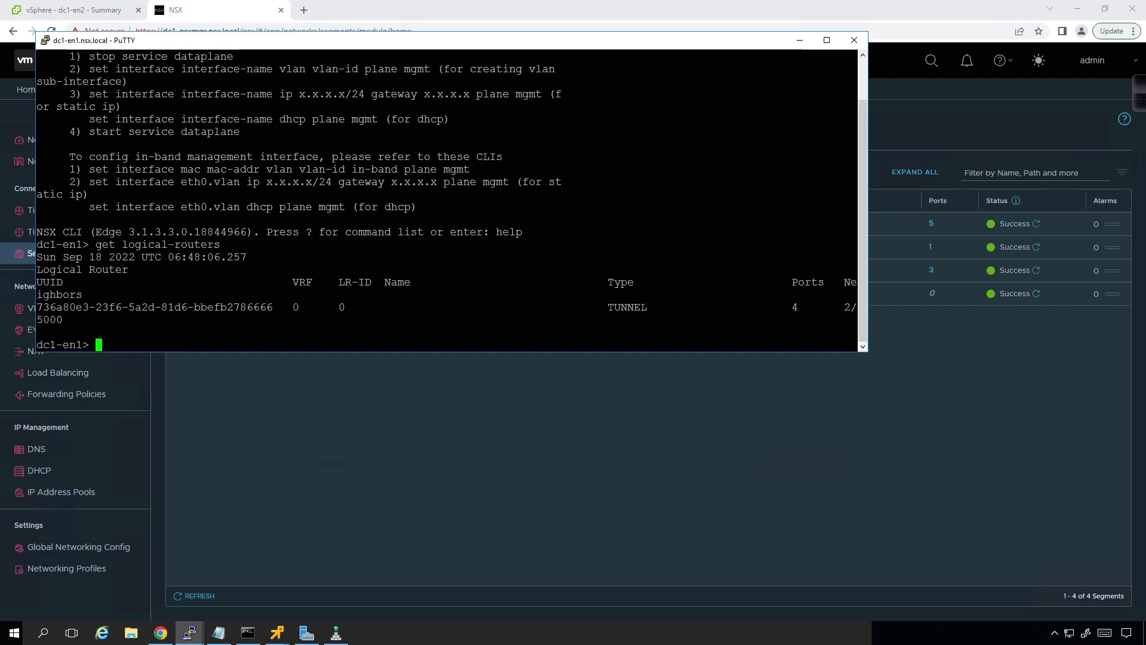
left_click_drag(868, 187, 1072, 187)
key("Up")
key("Return")
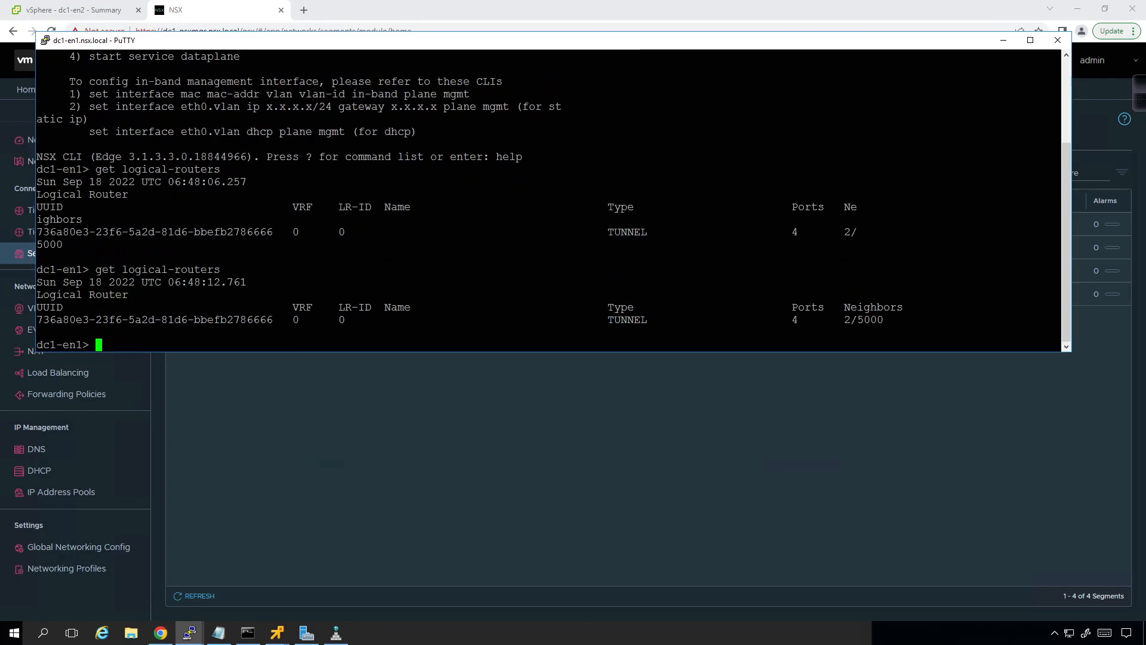
Step: Enter the context of VRF 0 on the edge node
type("vrf 0")
key("Return")
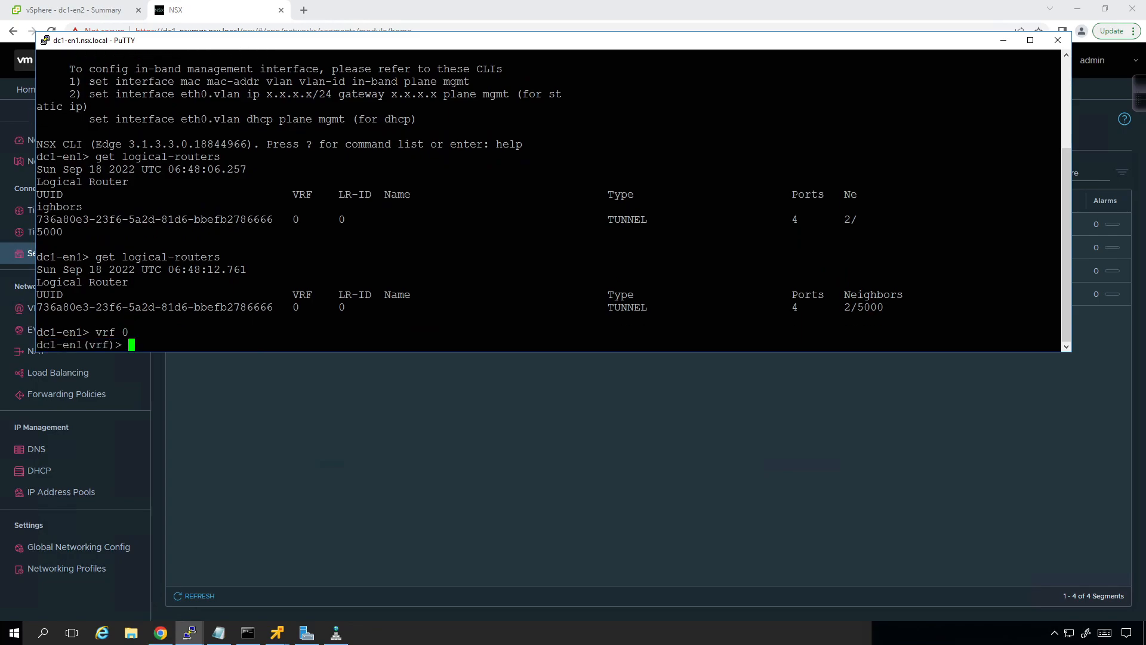
Step: List the get options for the VRF, display its forwarding table with get forwarding, and exit the VRF context
type("get")
key("question")
type("fo")
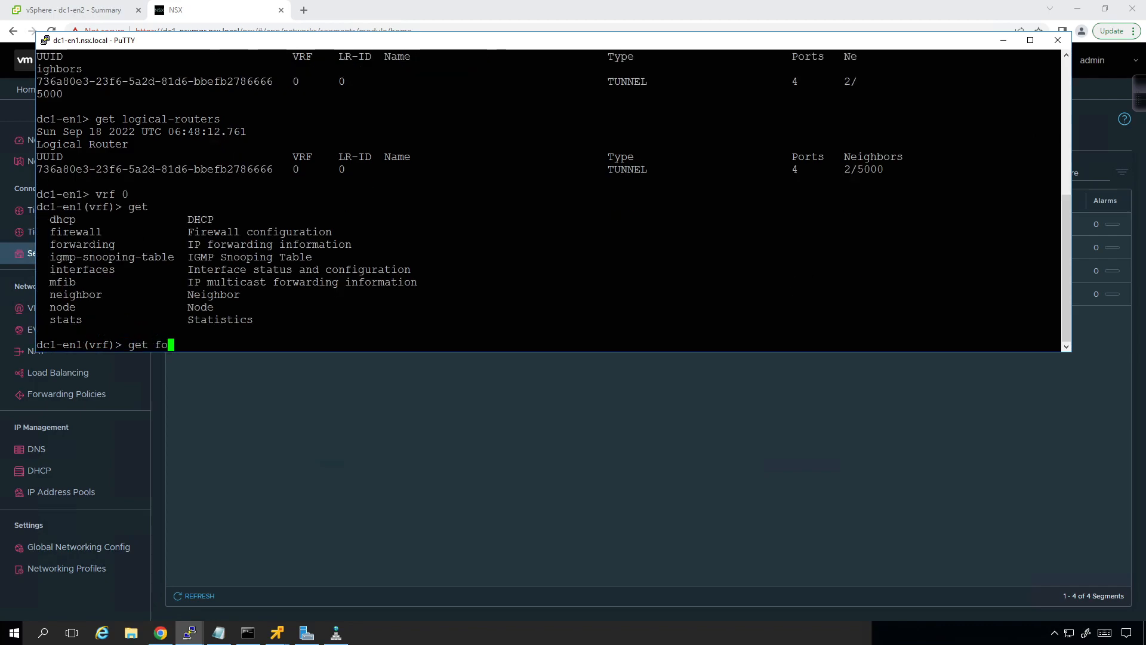
key("Tab")
key("question")
key("Return")
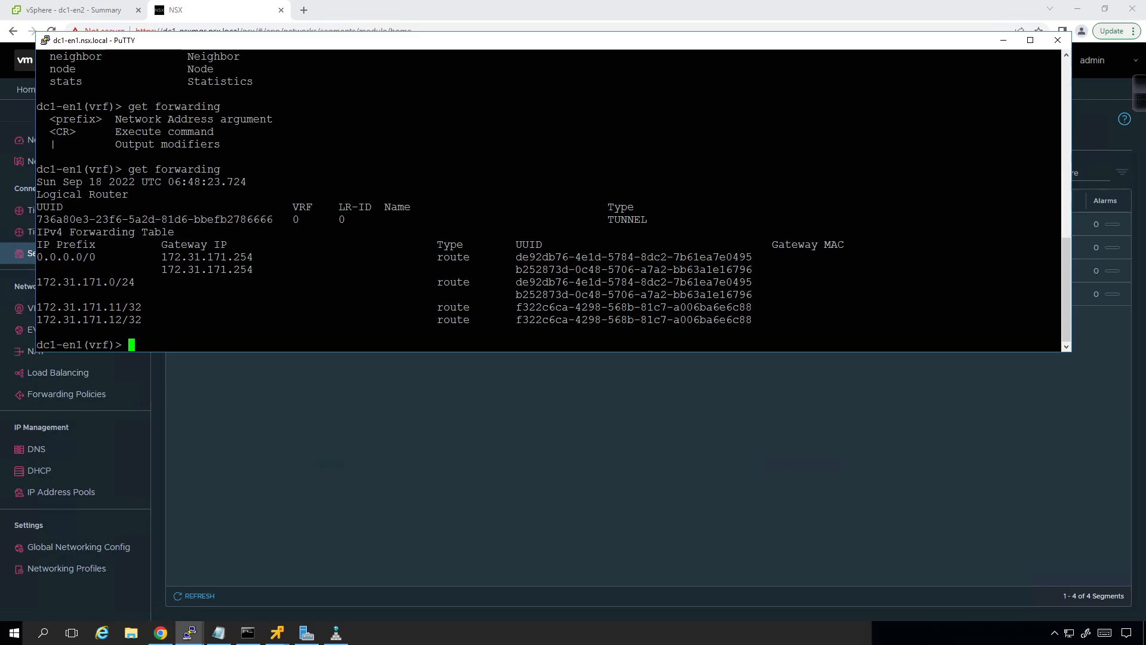
type("exit")
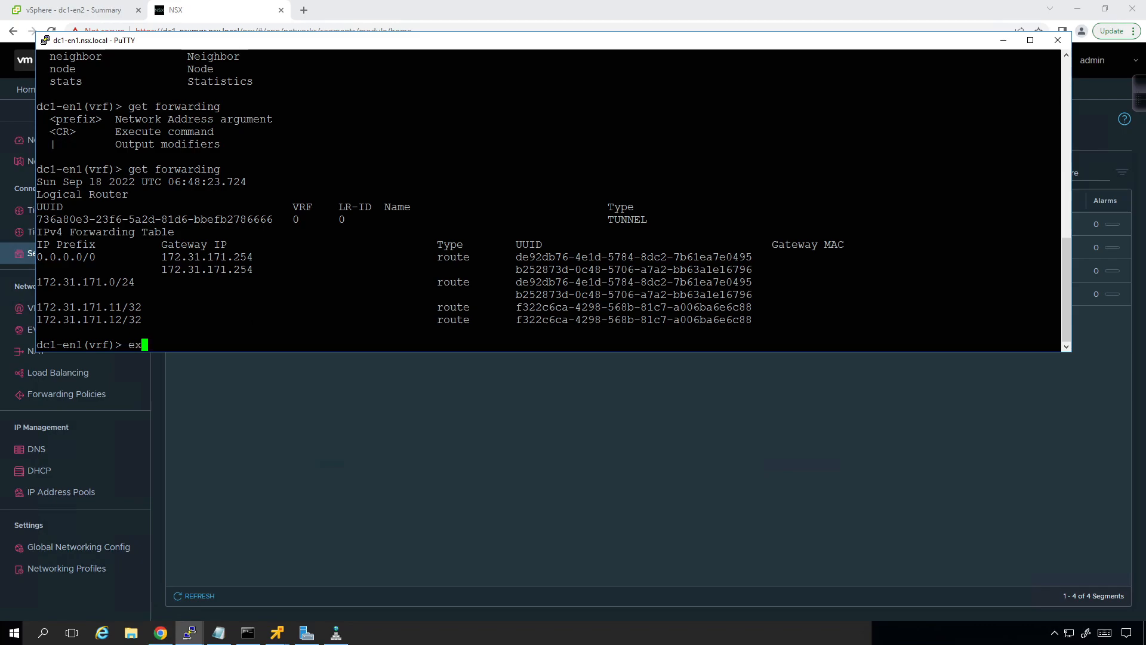
key("Return")
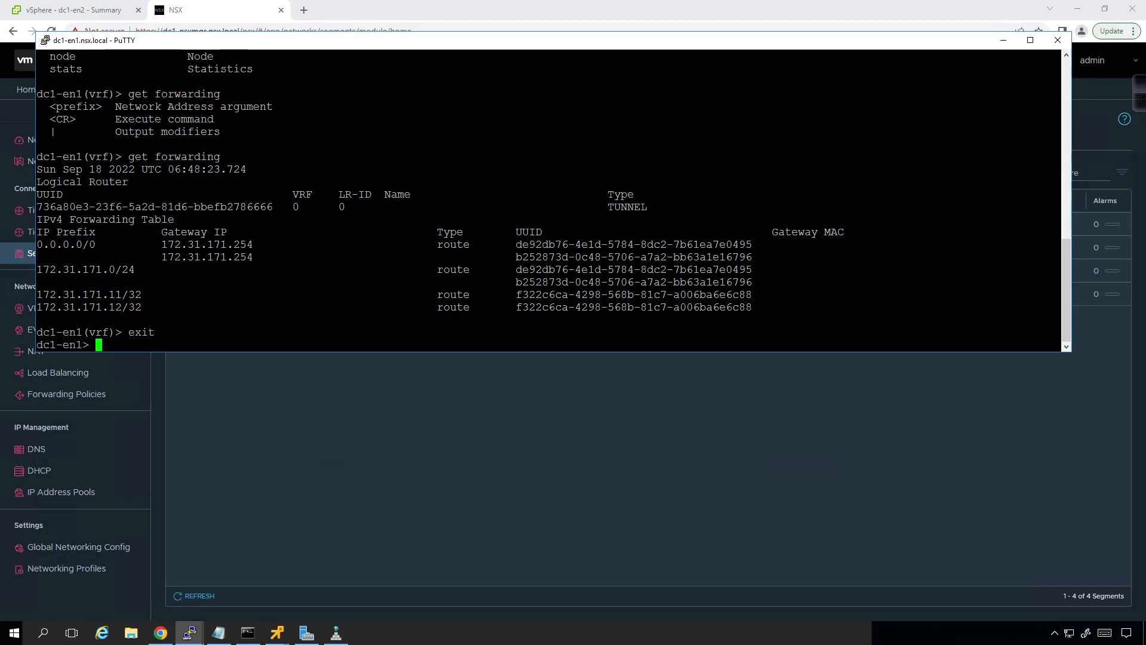
Step: List the edge node's available commands, then run get interfaces and read through the details of each interface
key("?")
type("get interfaces")
key("Return")
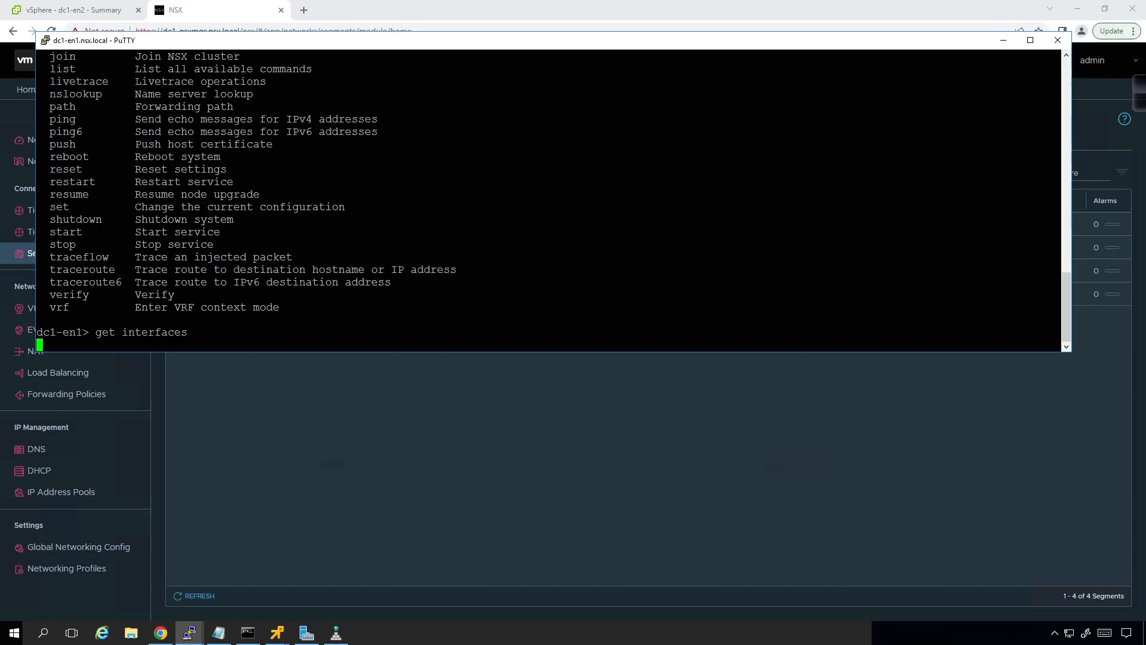
scroll(549, 197, "up", 10)
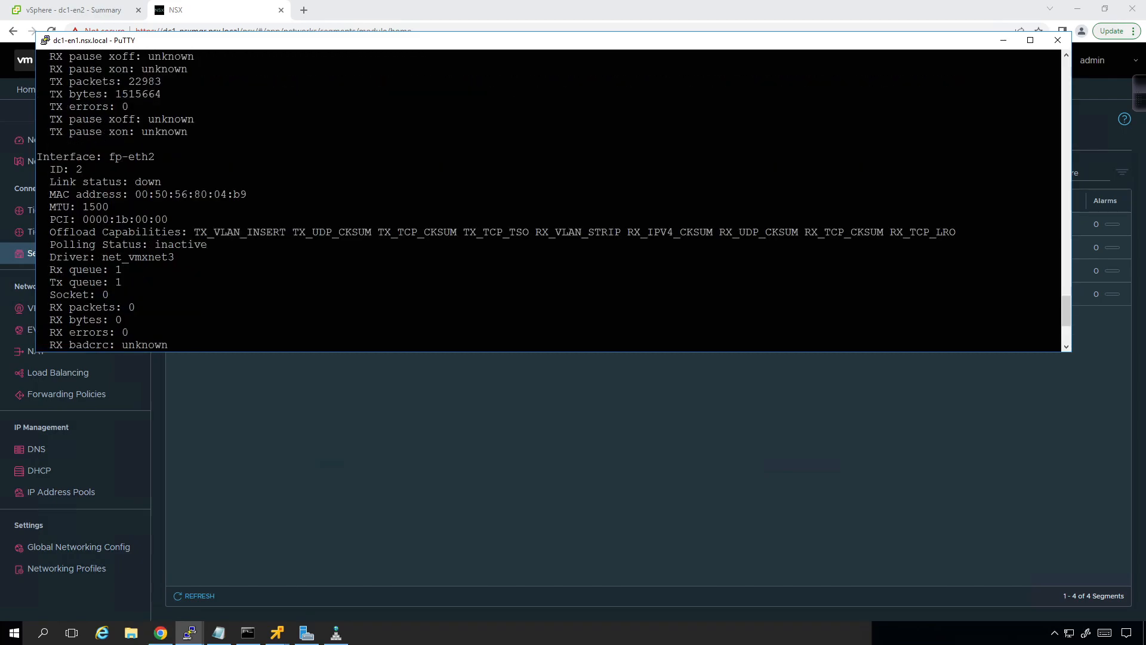
scroll(549, 197, "up", 4)
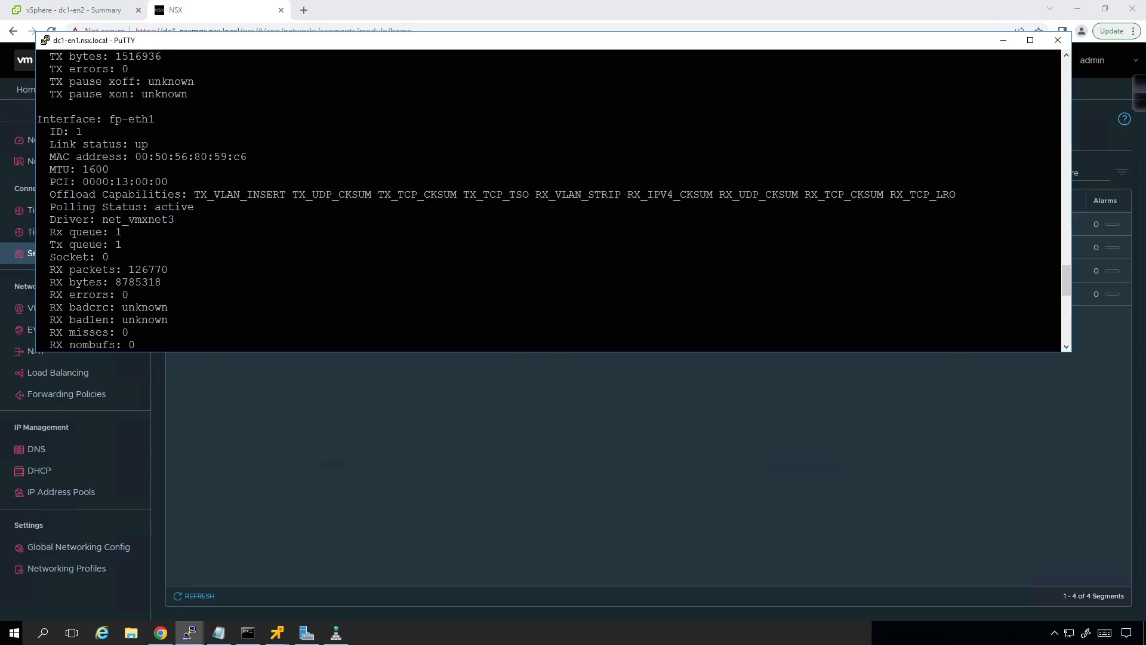
scroll(549, 197, "up", 8)
scroll(549, 197, "up", 8)
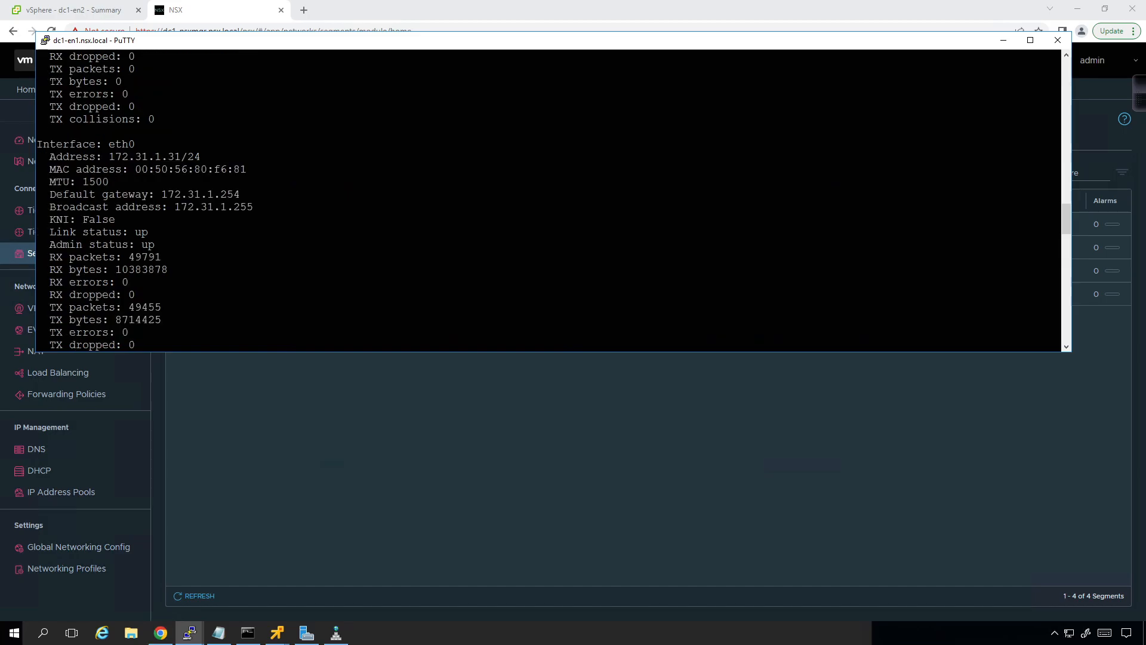
scroll(549, 197, "up", 8)
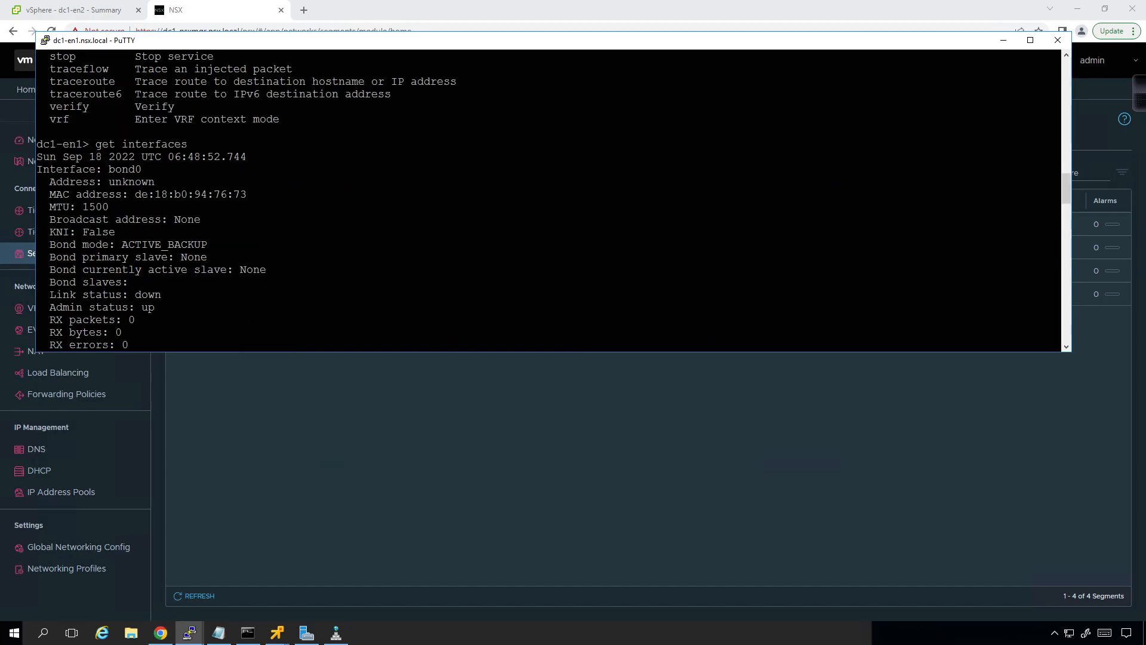
scroll(549, 197, "up", 3)
scroll(550, 198, "down", 20)
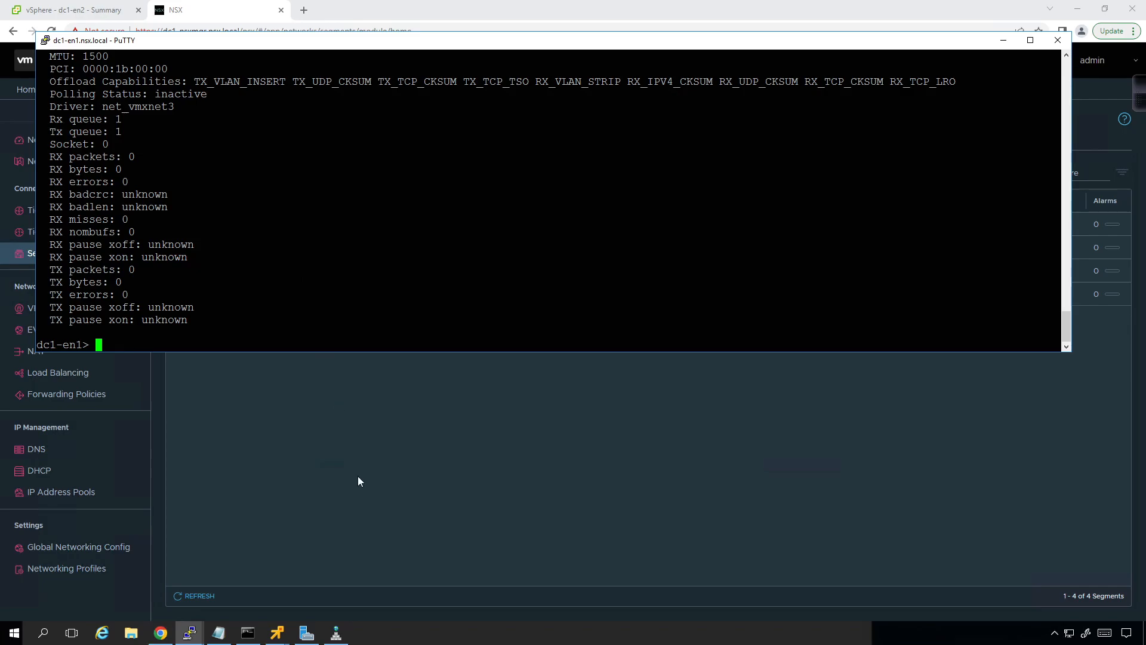
Step: Switch to the windows1 remote console and display its IP configuration with ipconfig
left_click(351, 461)
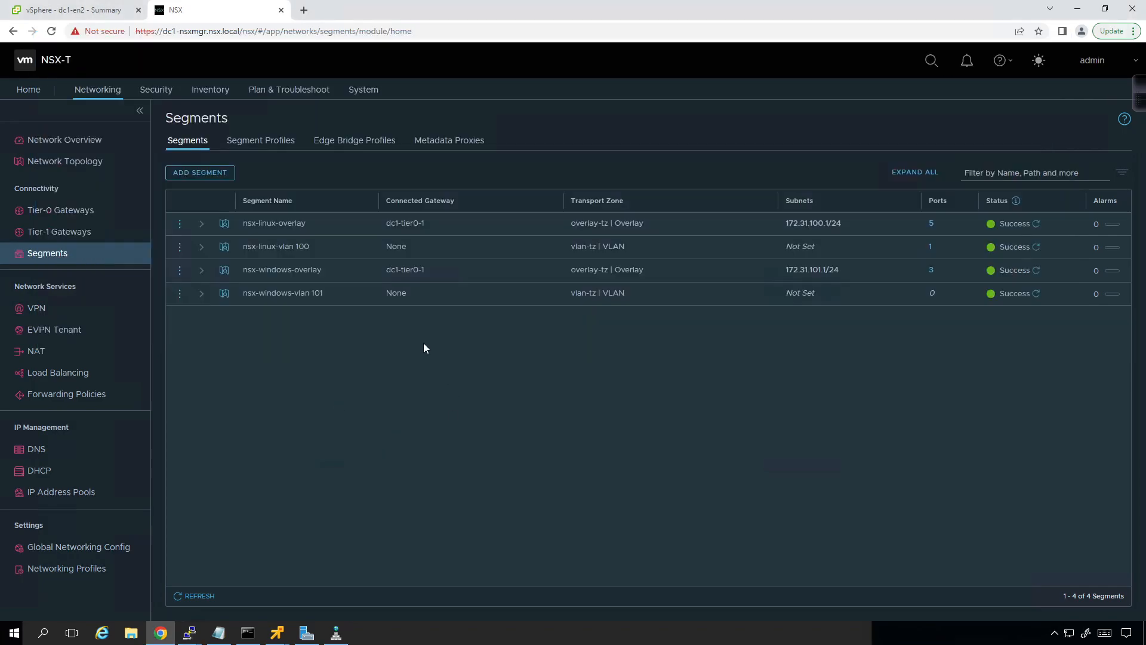
left_click(89, 10)
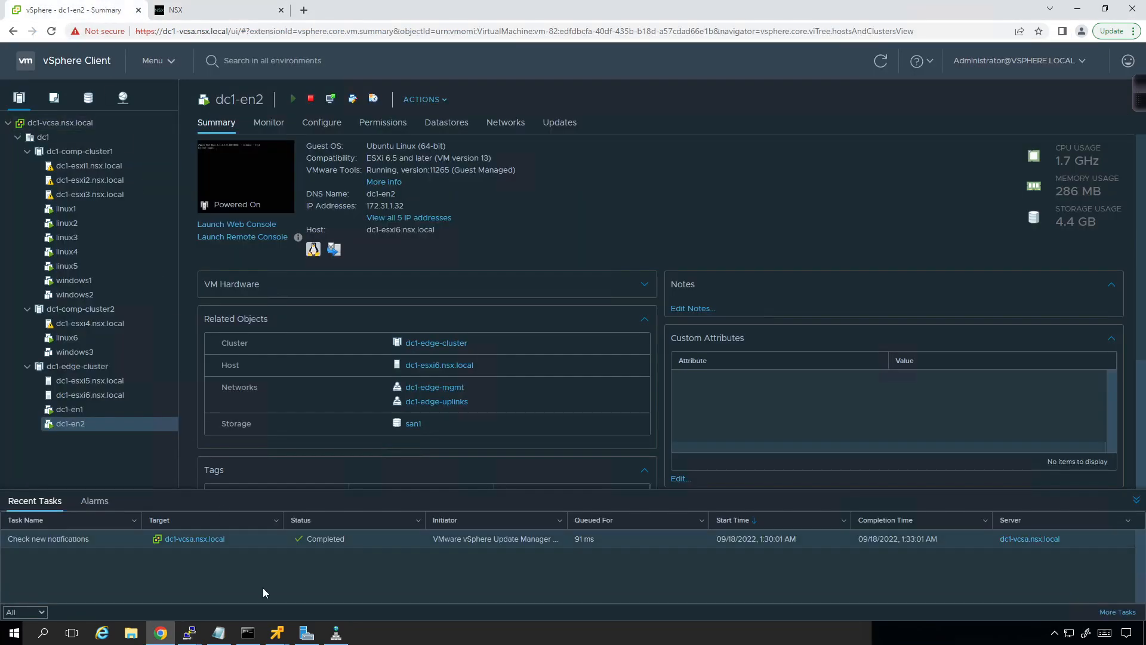
mouse_move(270, 640)
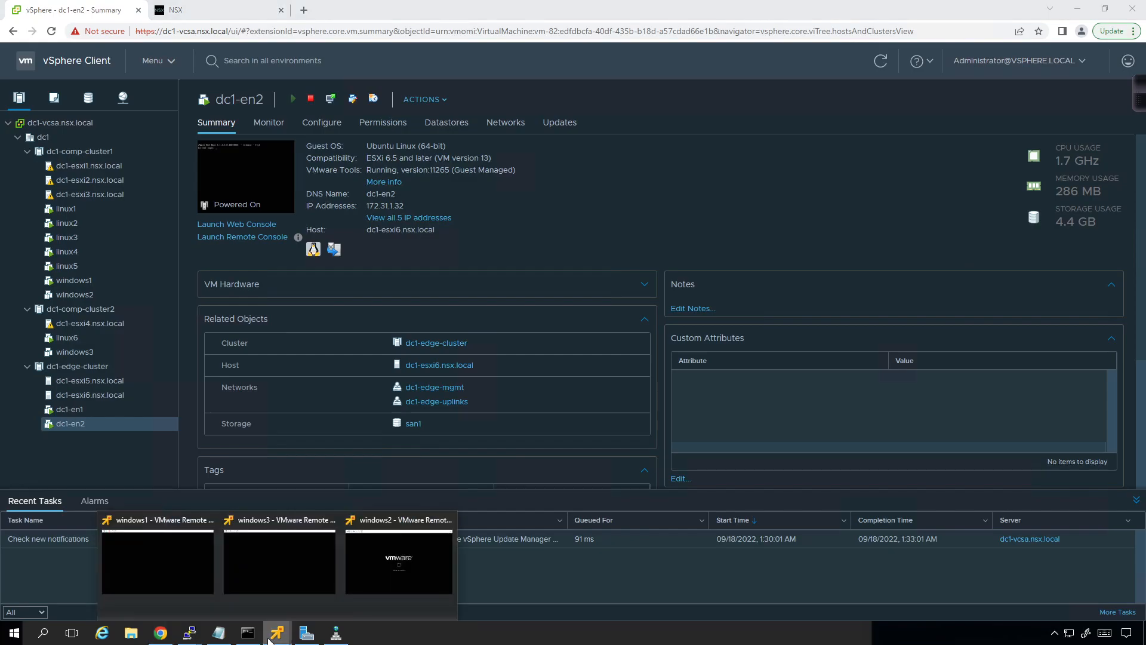
left_click(164, 558)
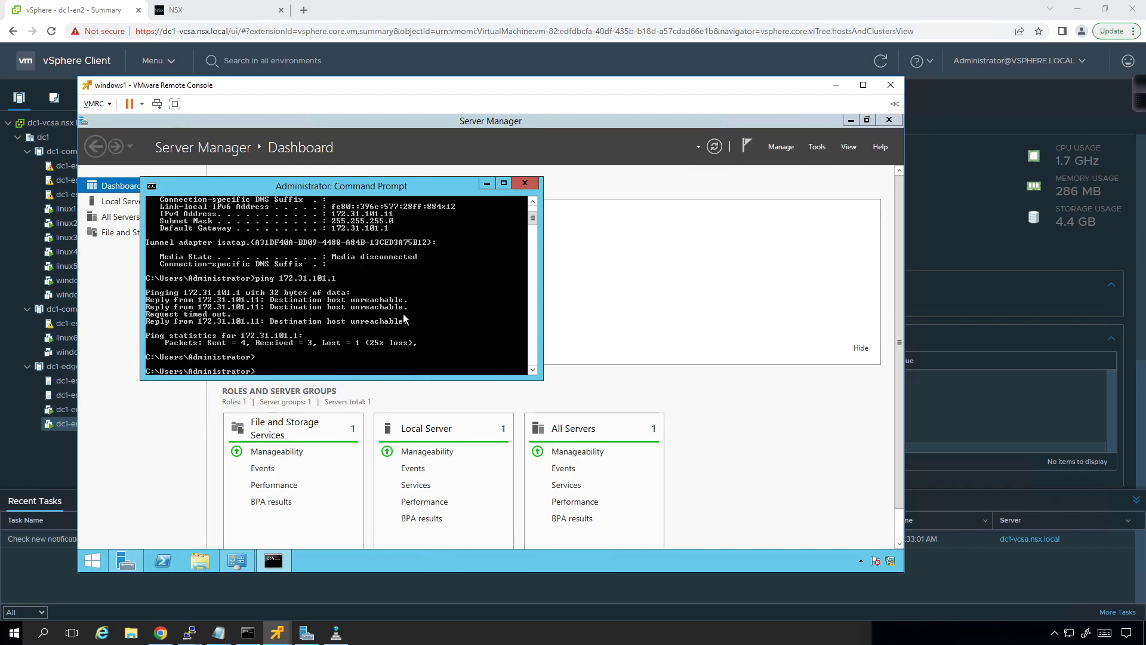
key("Up")
key("Up")
key("Return")
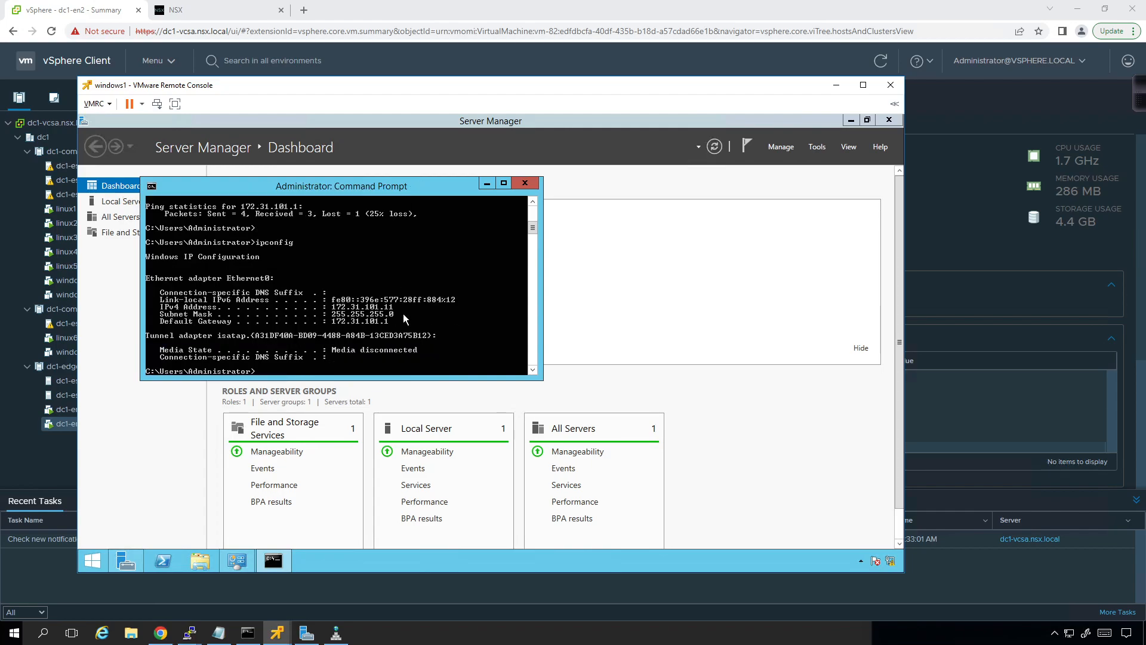
Step: Ping the gateway 172.31.101.1 from windows1 and display the ARP table with arp -a
key("Up")
key("Up")
key("Return")
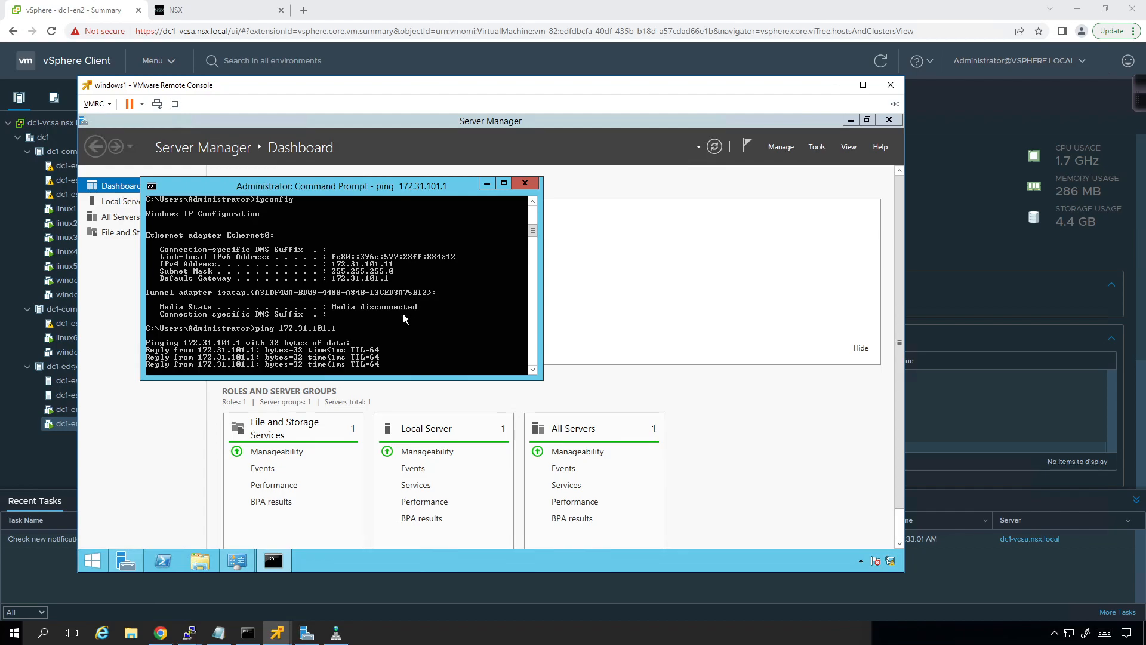
type("arp -a")
key("Return")
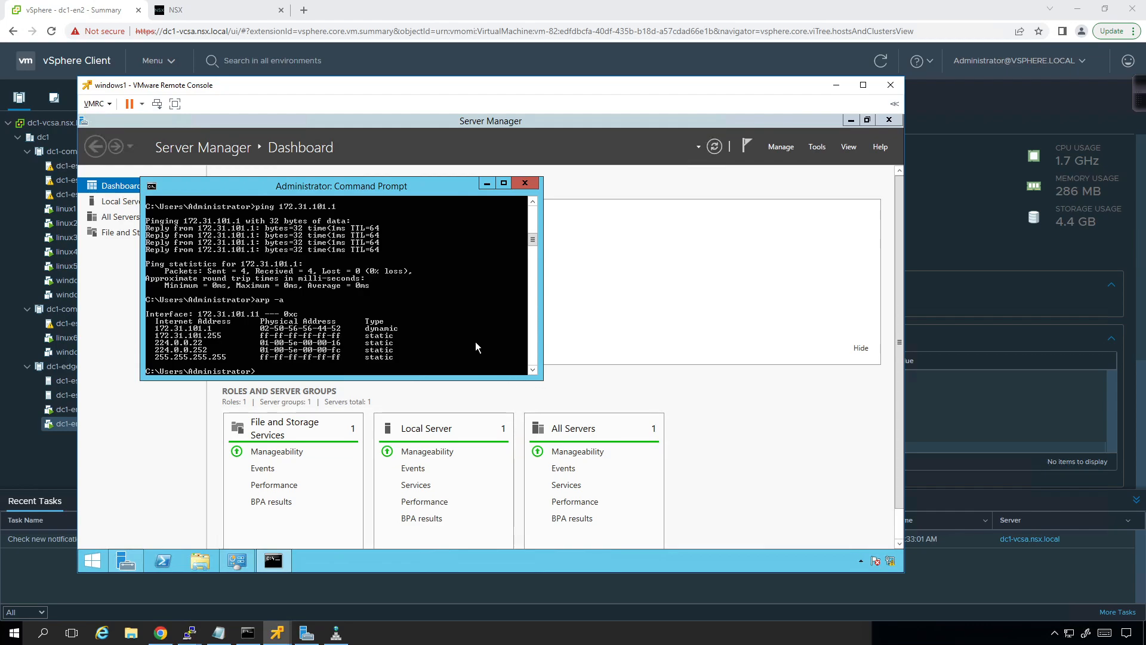
Step: Ping the Linux overlay segment's gateway 172.31.100.1 from windows1
key("Up")
key("Up")
key("BackSpace")
key("BackSpace")
key("BackSpace")
type("0.1")
key("Return")
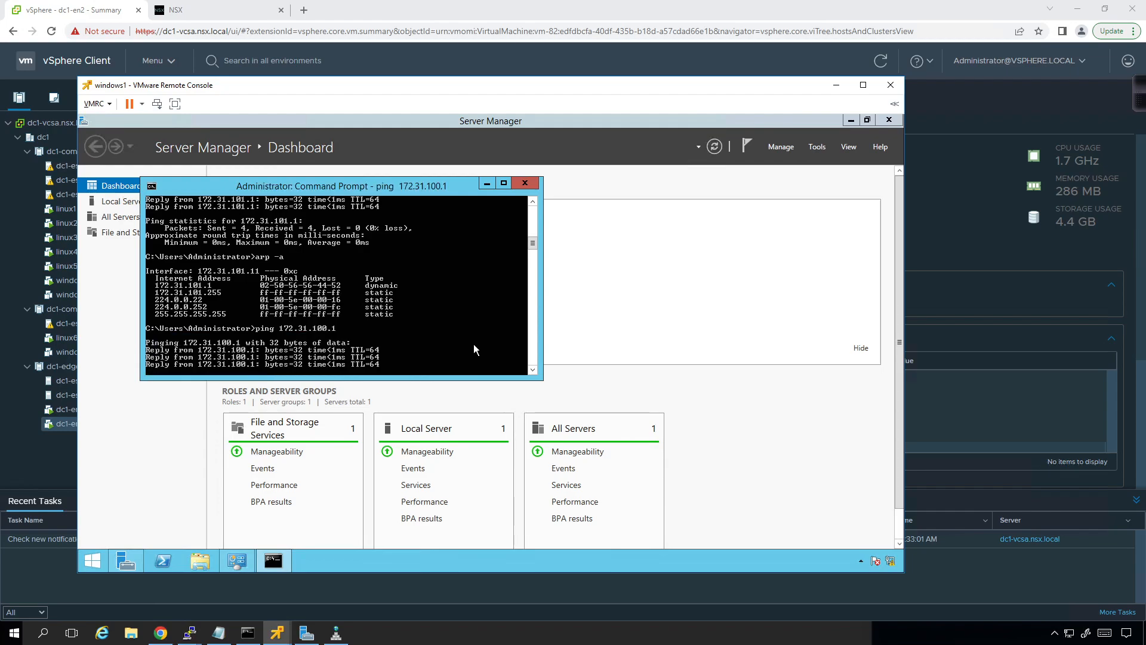
Step: Look up linux2's IP address in the vSphere Client and ping 172.31.100.12 from windows1, with both windows visible
left_click(71, 226)
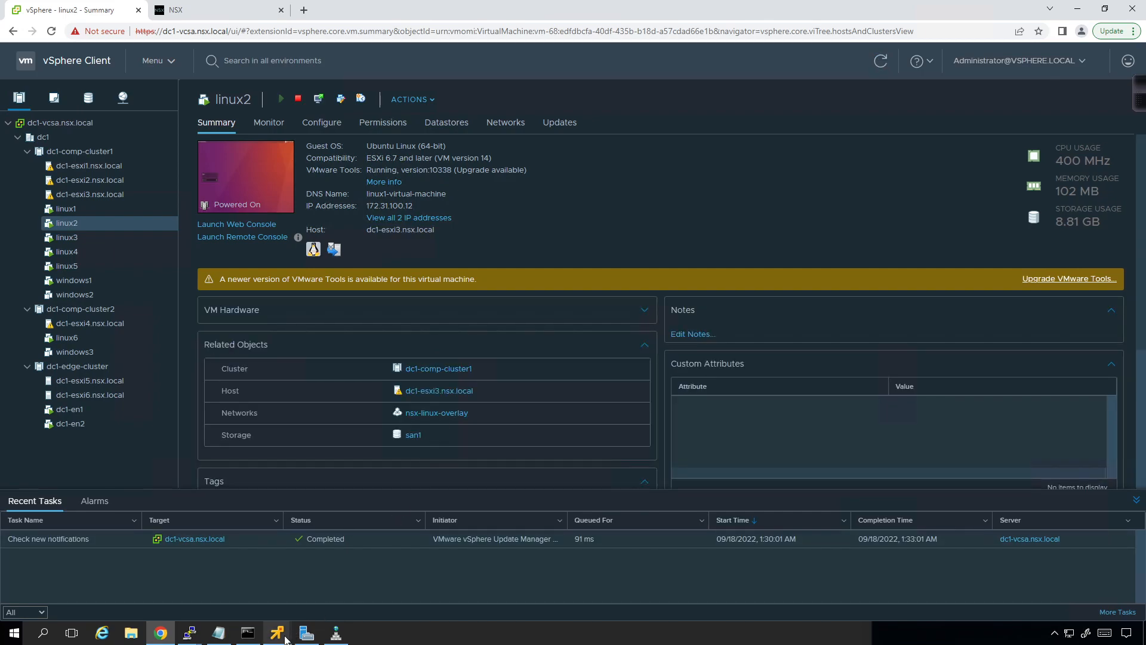
mouse_move(286, 639)
left_click(157, 561)
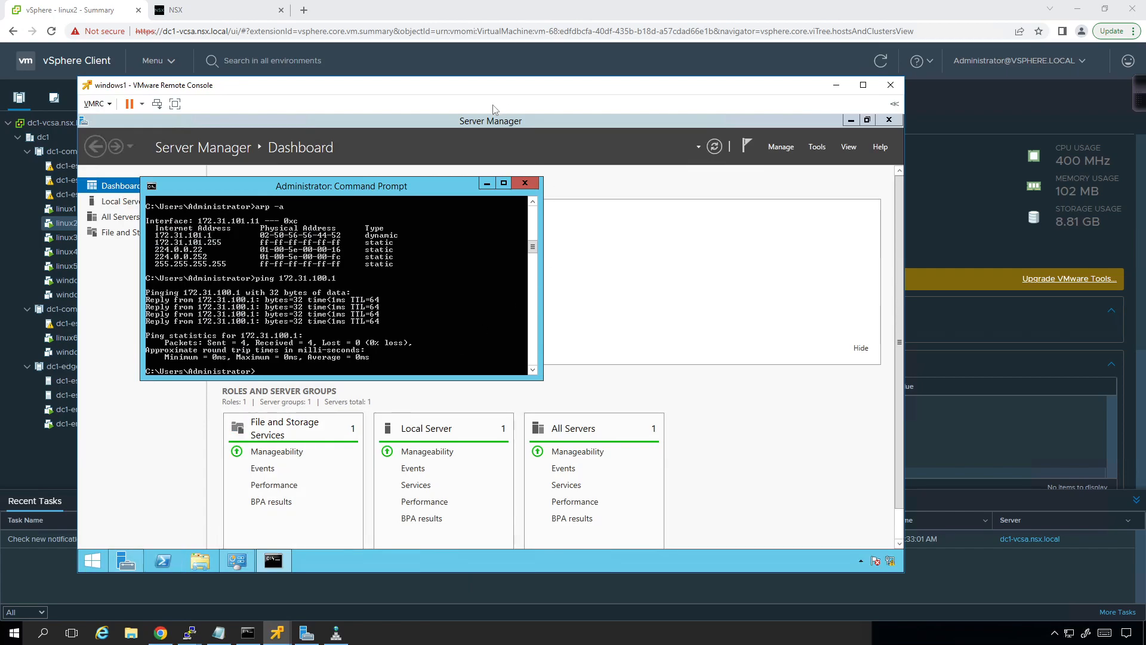
left_click_drag(495, 97, 777, 75)
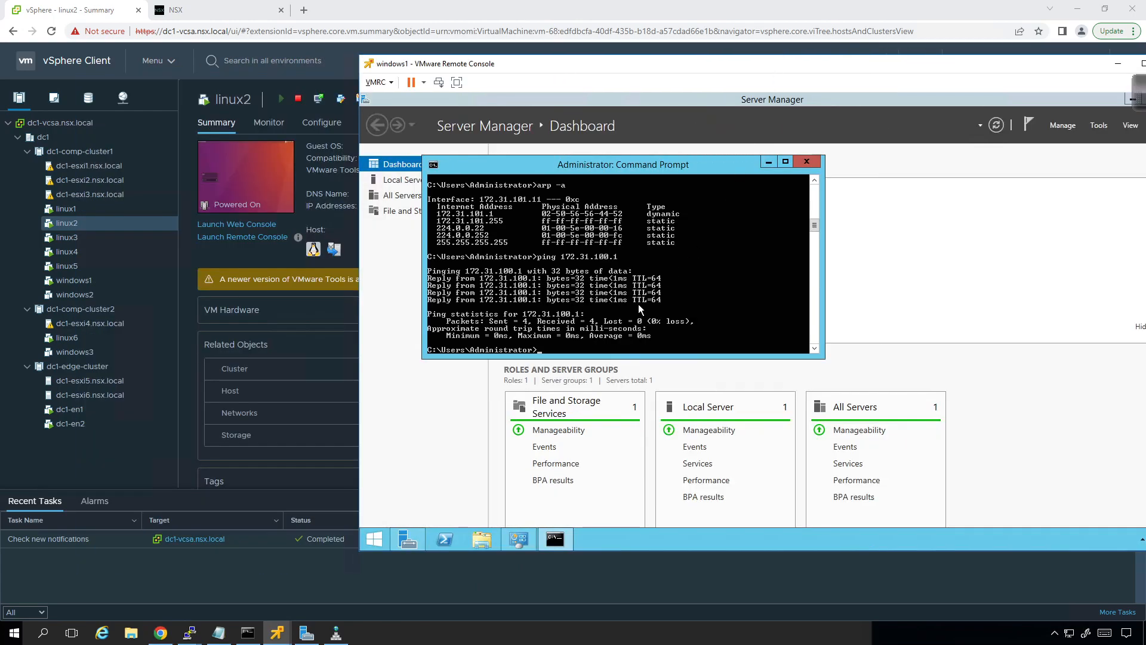
left_click_drag(527, 78, 595, 187)
key("Up")
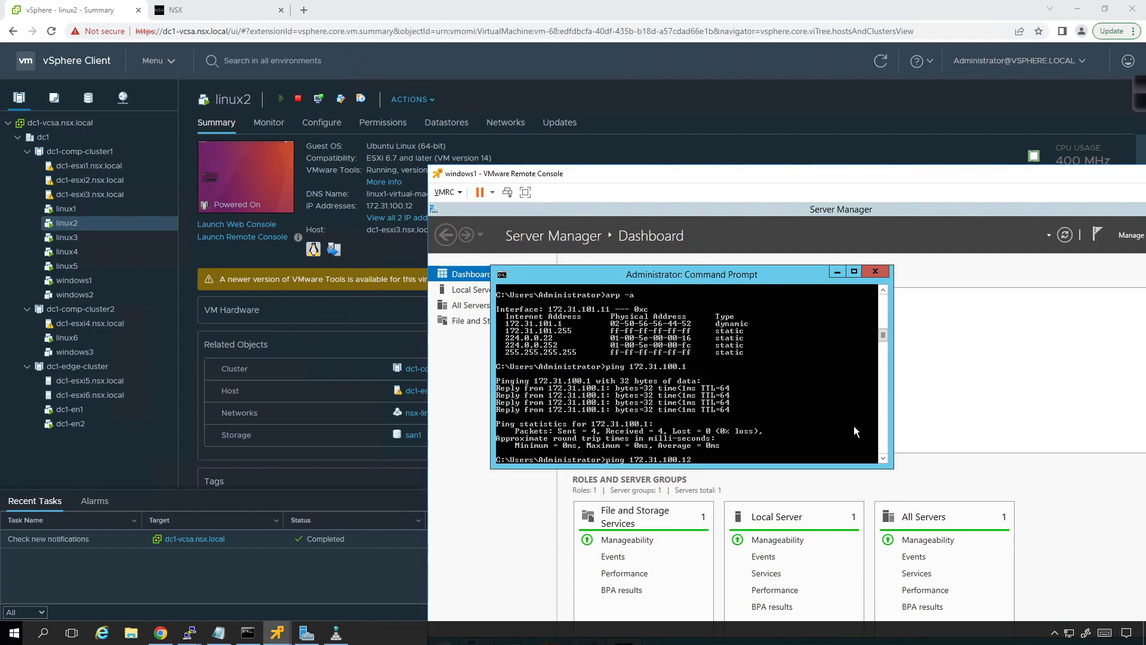
type("2")
key("Return")
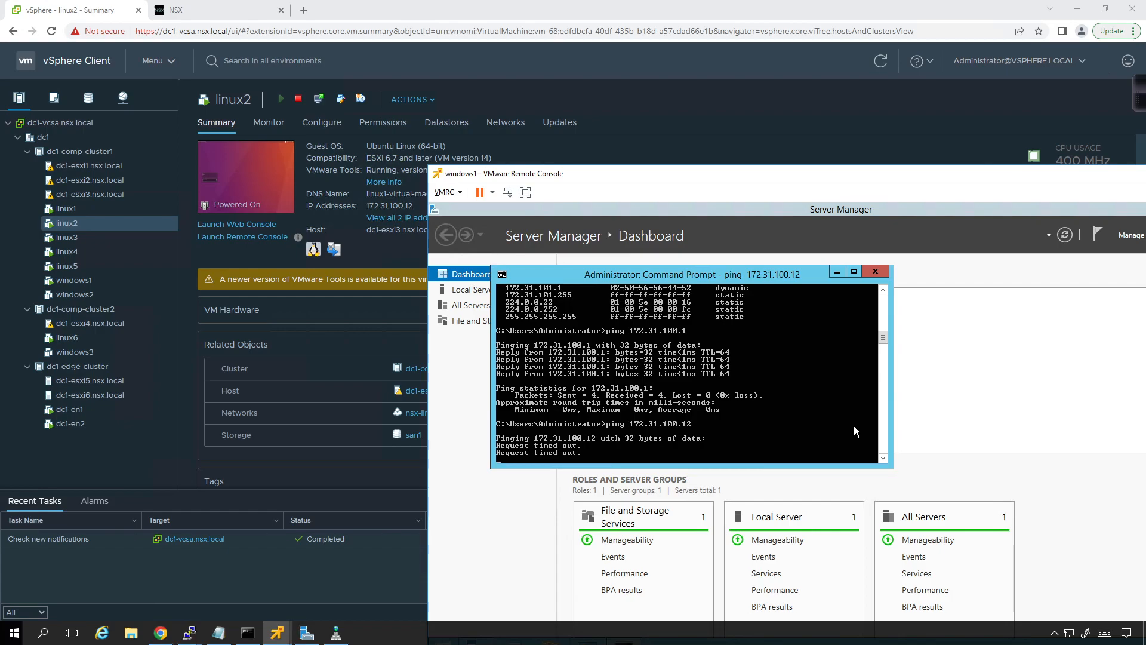
Step: Open the remote console of the linux2 virtual machine, shrink its window, and reposition it on the desktop
left_click(574, 144)
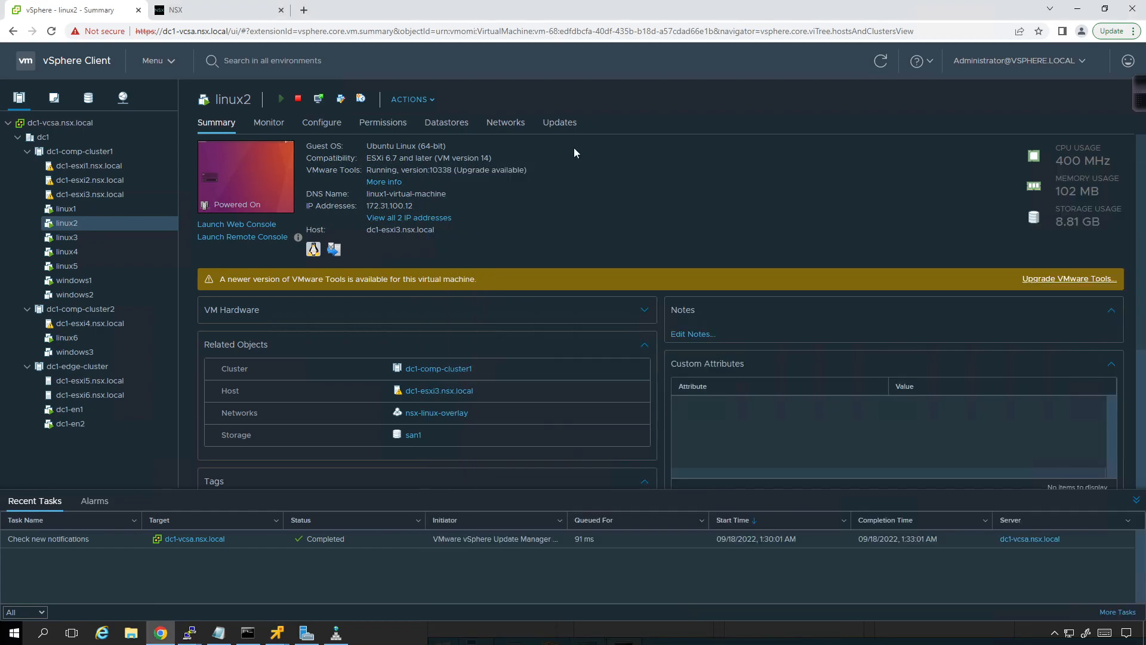
right_click(67, 222)
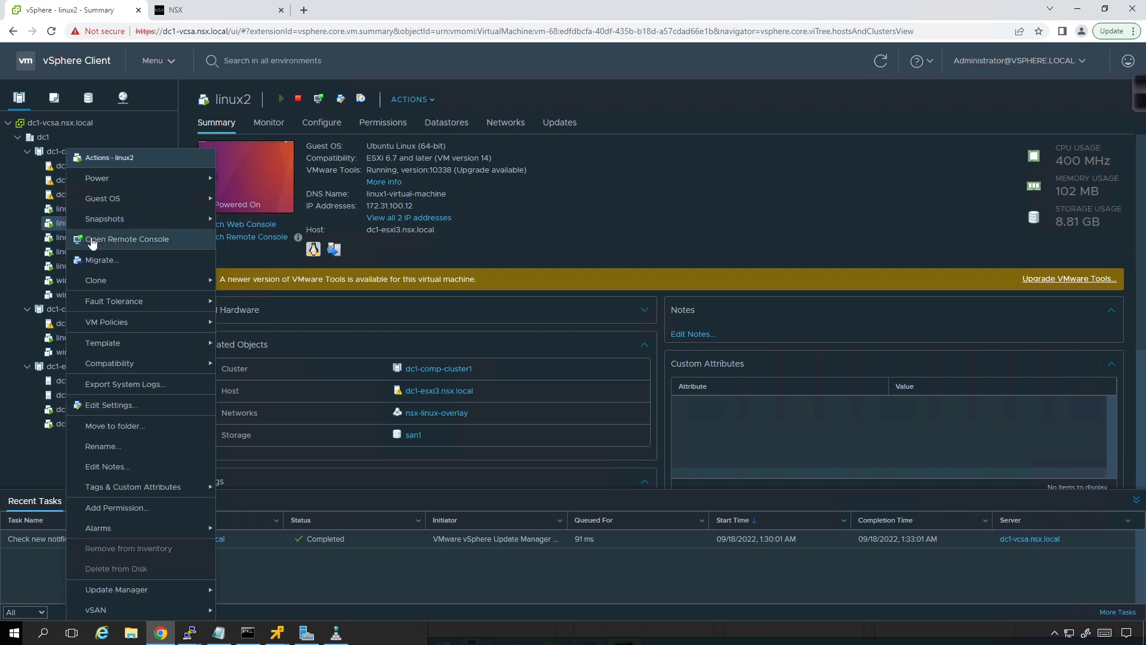
left_click(93, 239)
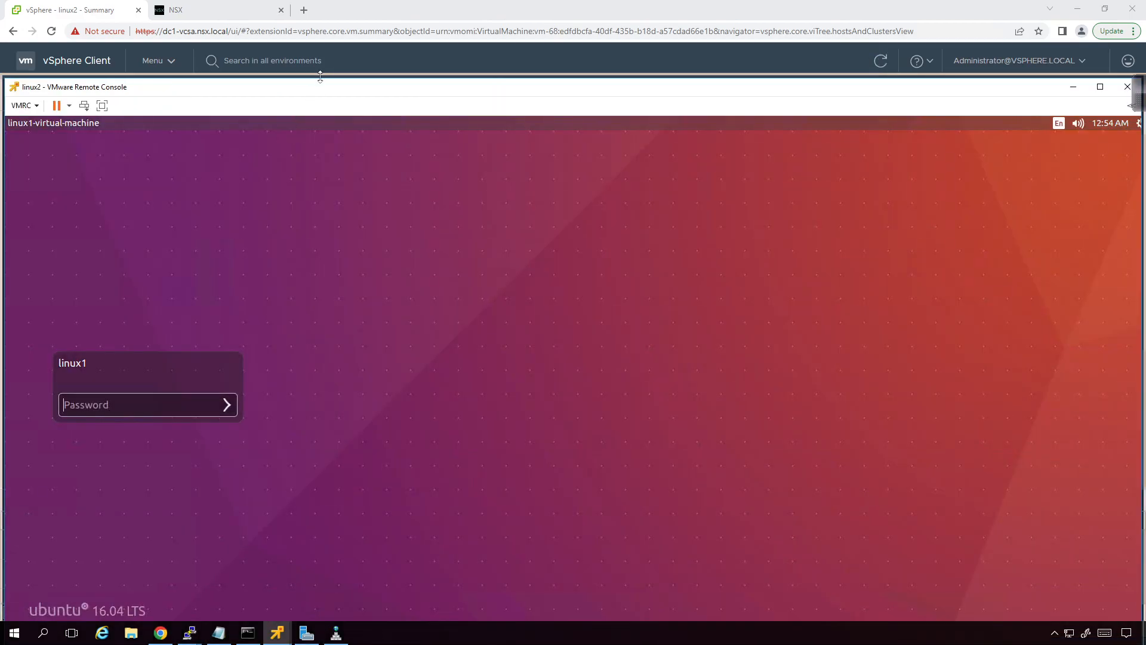
left_click_drag(327, 120, 335, 67)
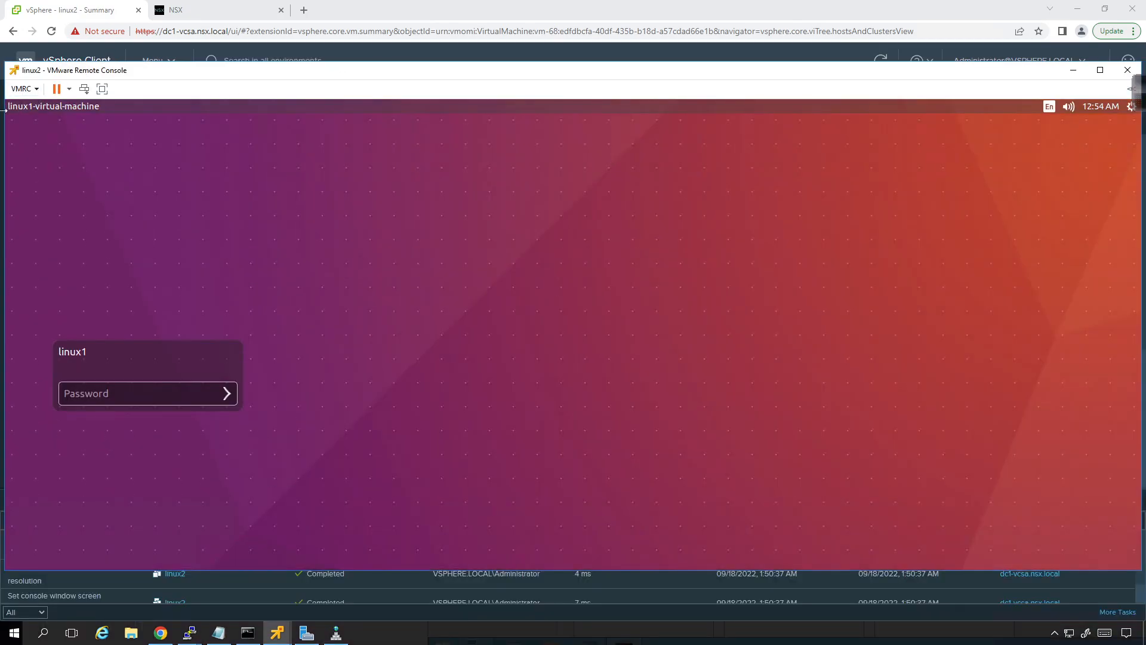
left_click_drag(4, 115, 287, 112)
left_click_drag(543, 78, 365, 65)
left_click(253, 382)
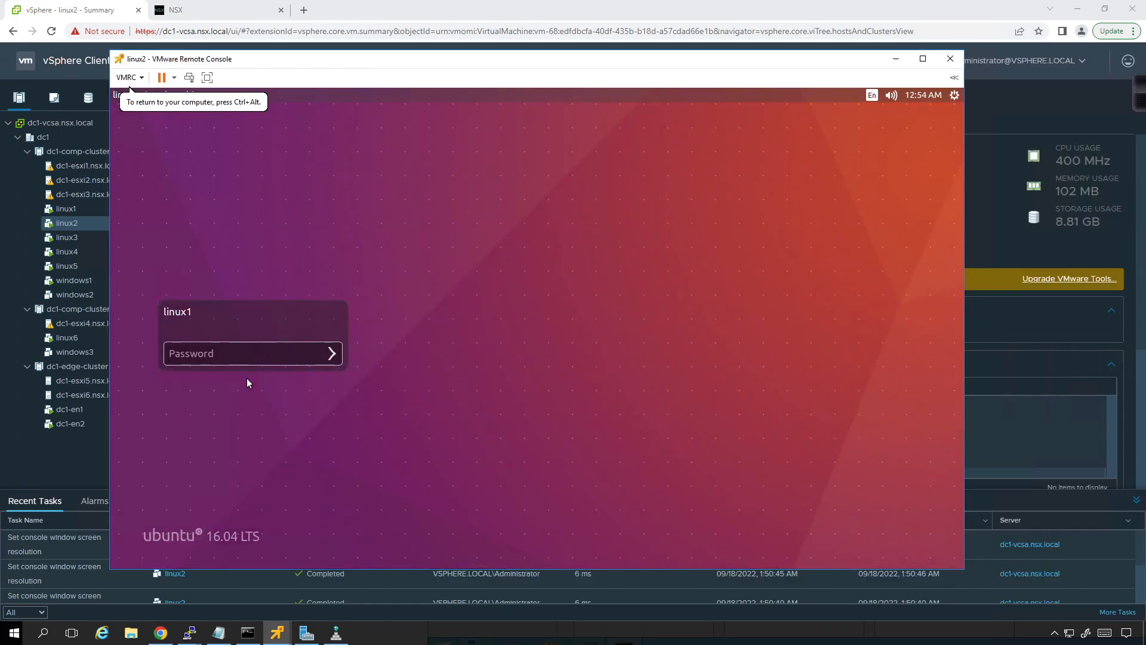
Step: Log in to the linux2 virtual machine by entering the account password
left_click(245, 352)
type("VMware1!")
key("Return")
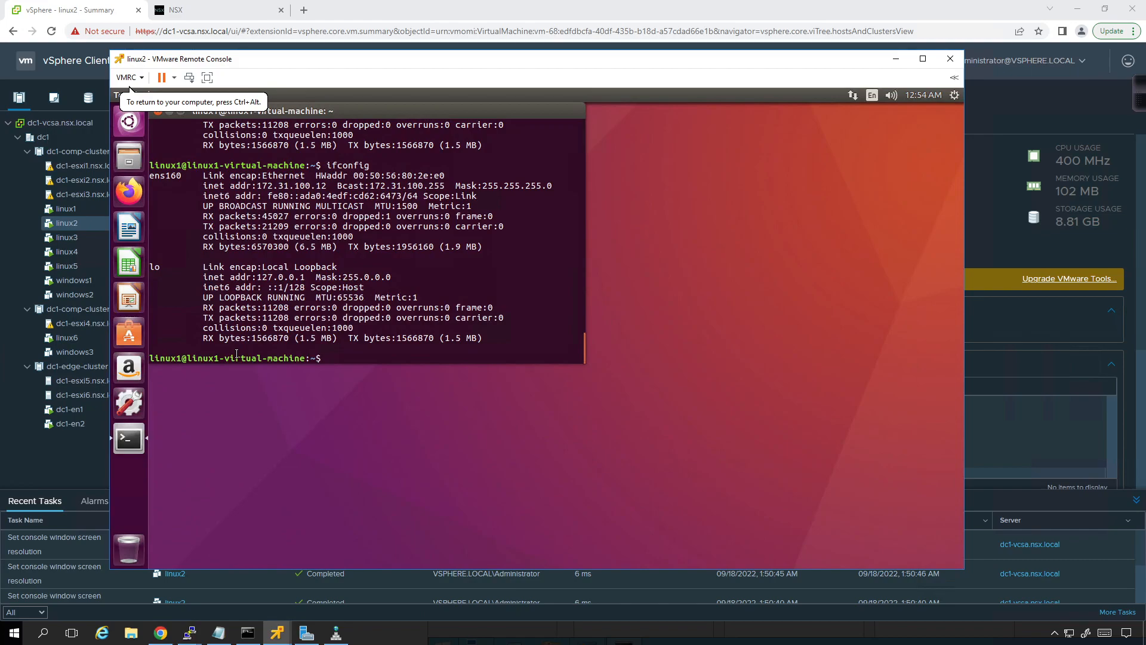
Step: Check the IPv4 settings of Wired connection 2 on linux2 and close the network connection dialogs
type("ping")
left_click(853, 96)
left_click(856, 210)
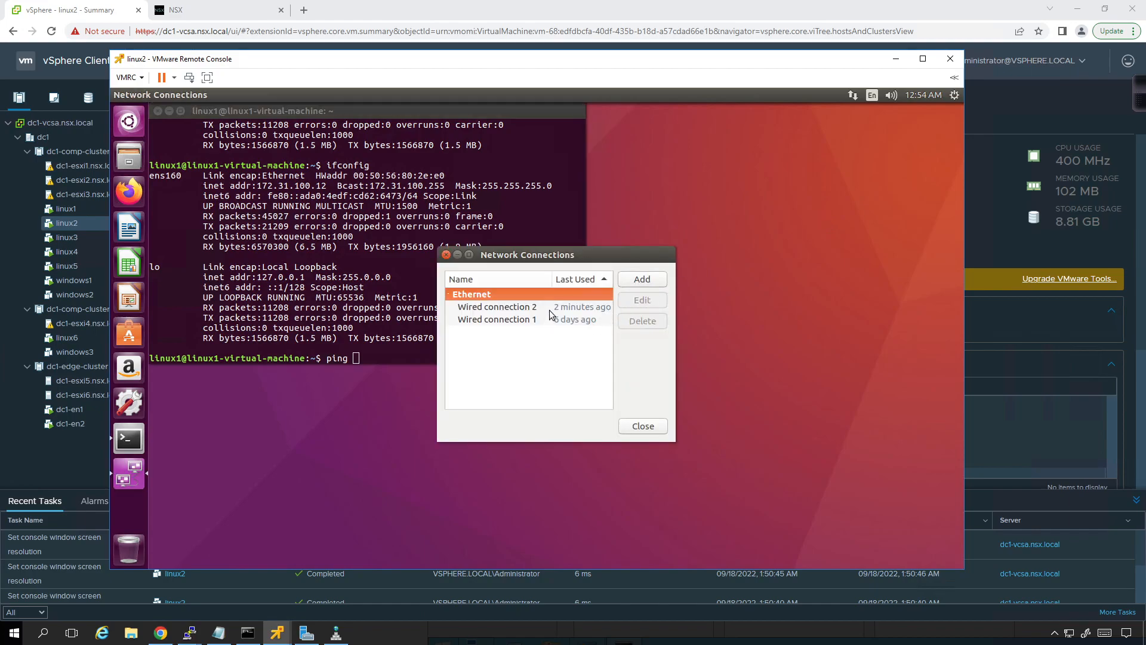
left_click(550, 309)
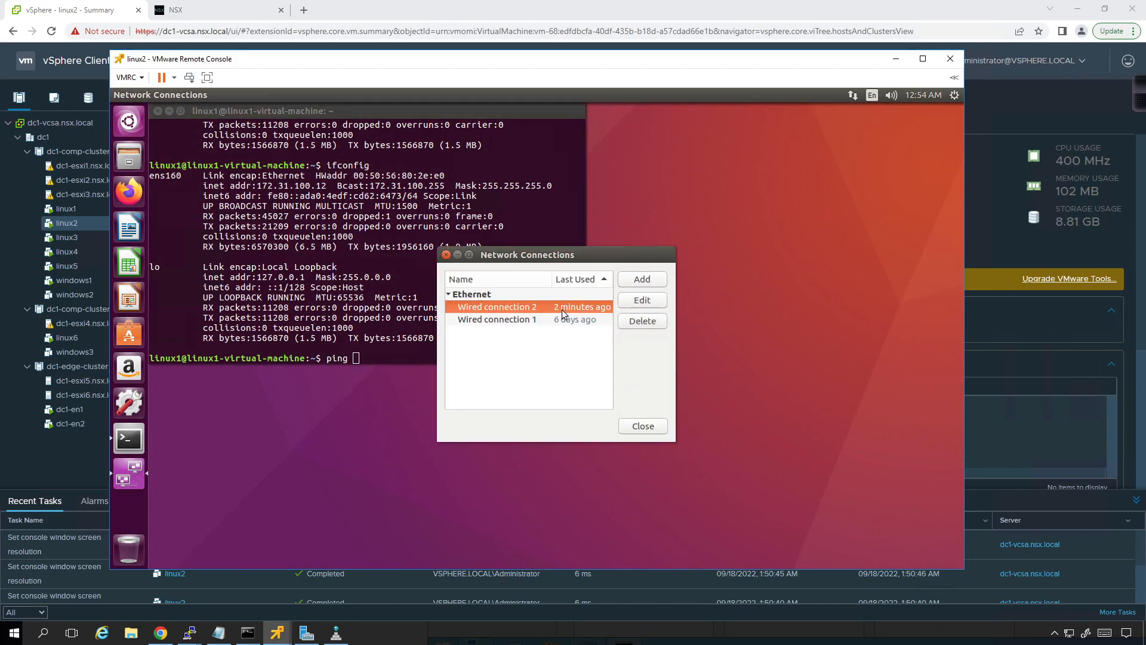
left_click(643, 300)
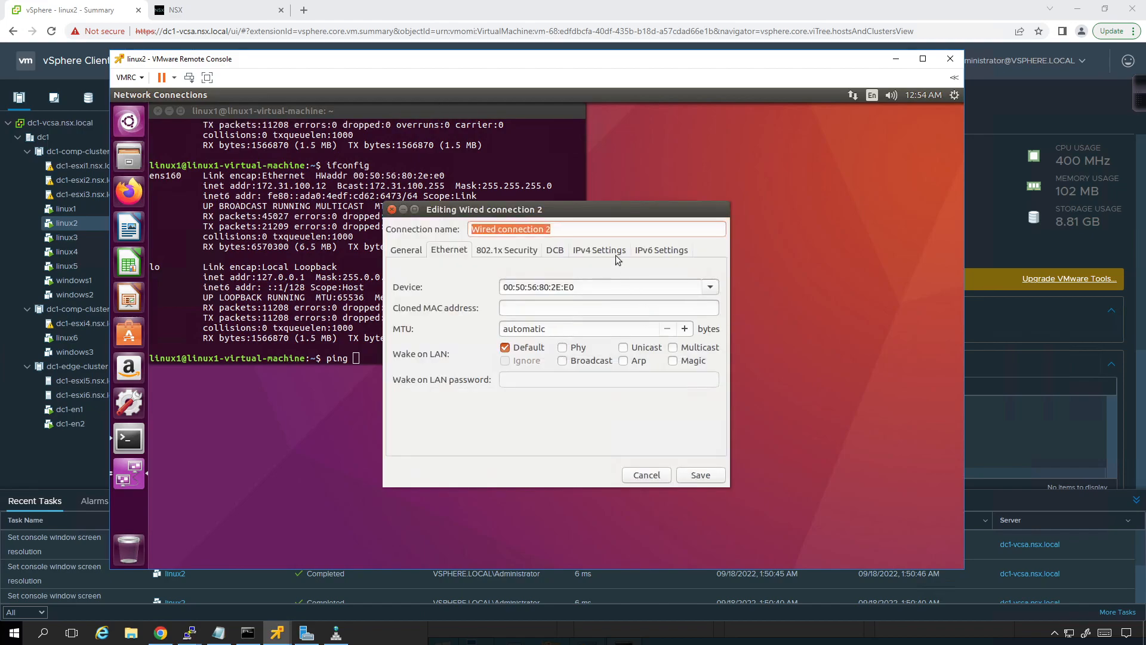
left_click(617, 259)
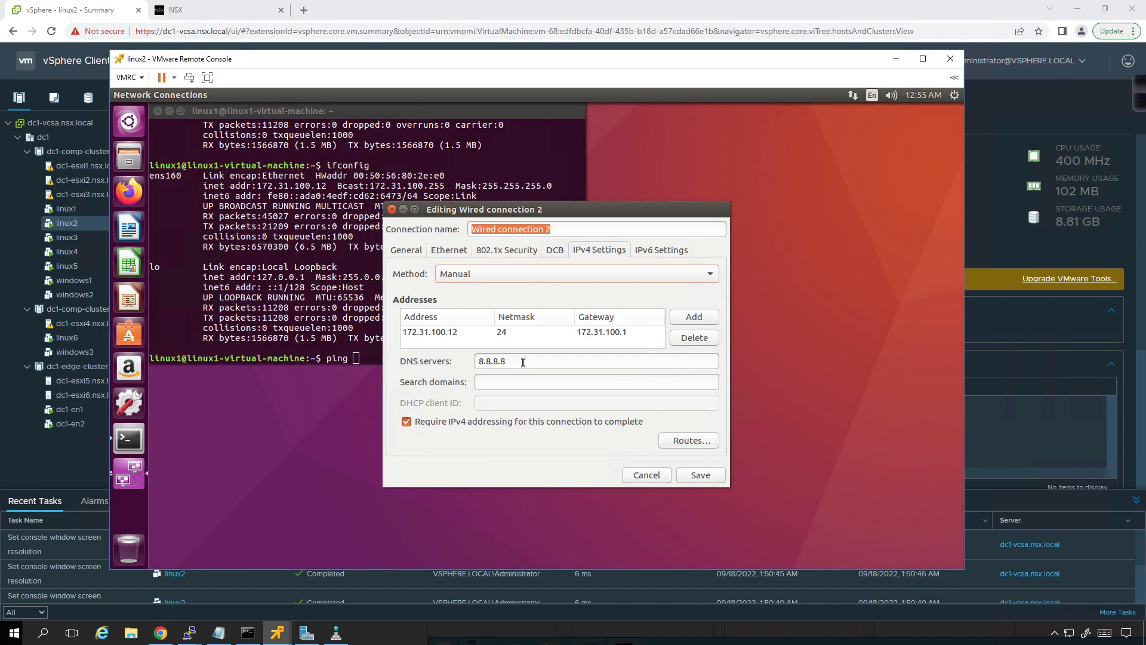
left_click(704, 479)
left_click(385, 362)
left_click(611, 417)
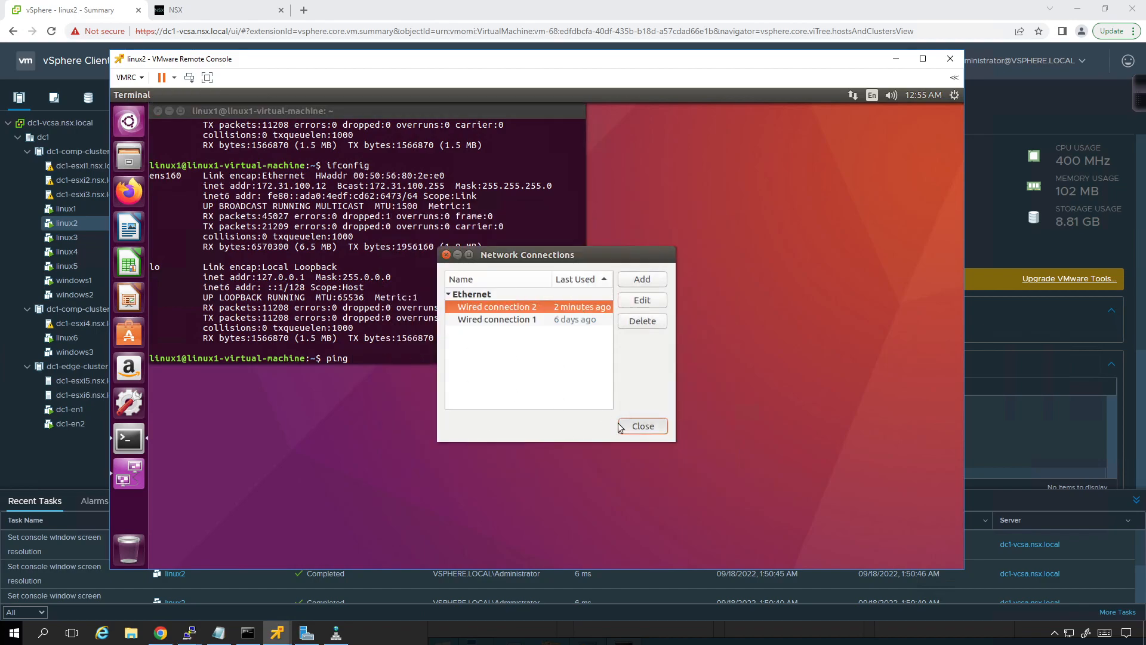
Step: Ping the gateway 172.31.100.1 from the linux2 terminal and stop the ping after several replies
left_click(406, 358)
type("172")
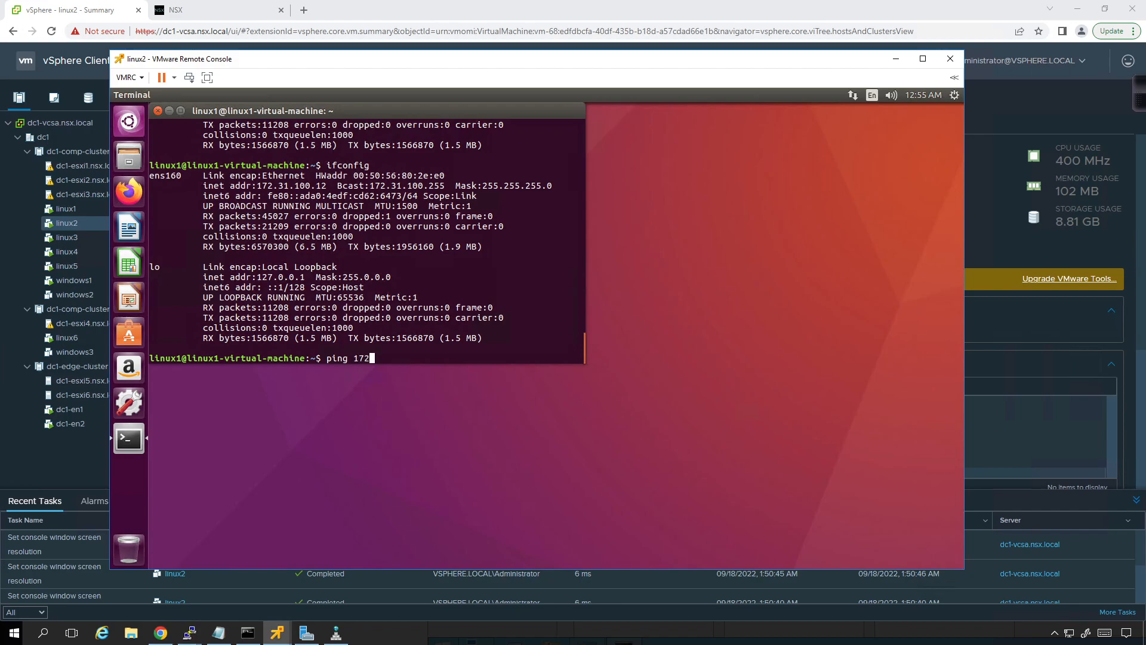
type(".31.100.1")
key("Return")
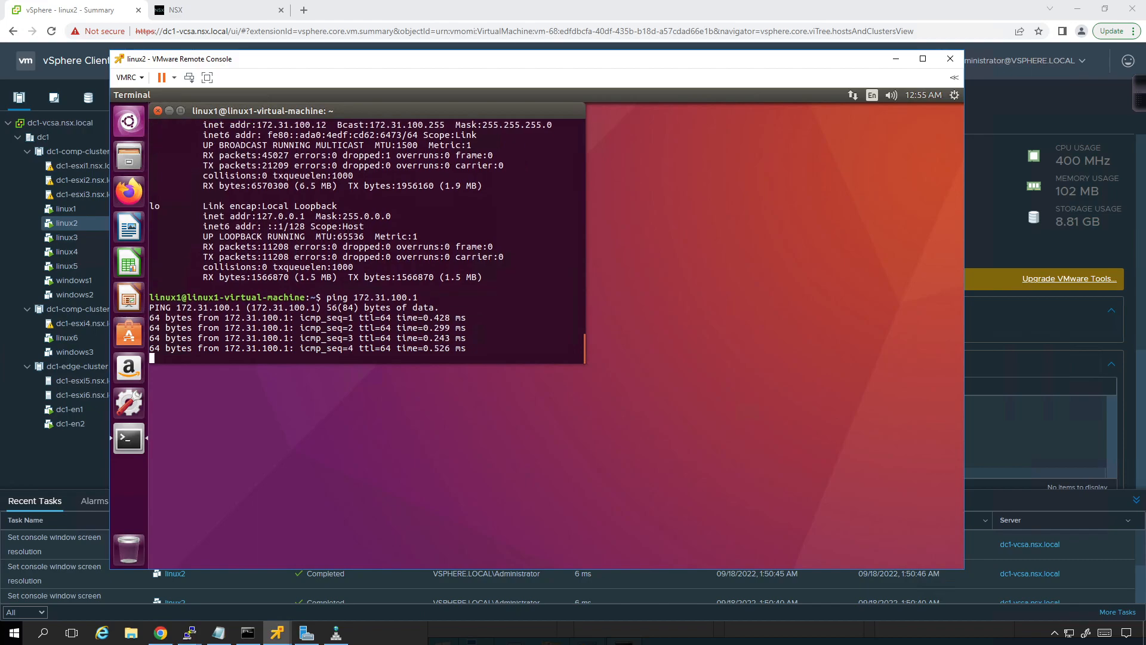
key("ctrl+c")
Step: Try to ping 172.31.101.1 from linux2 and minimize its remote console
key("Up")
key("Left")
key("Left")
key("Return")
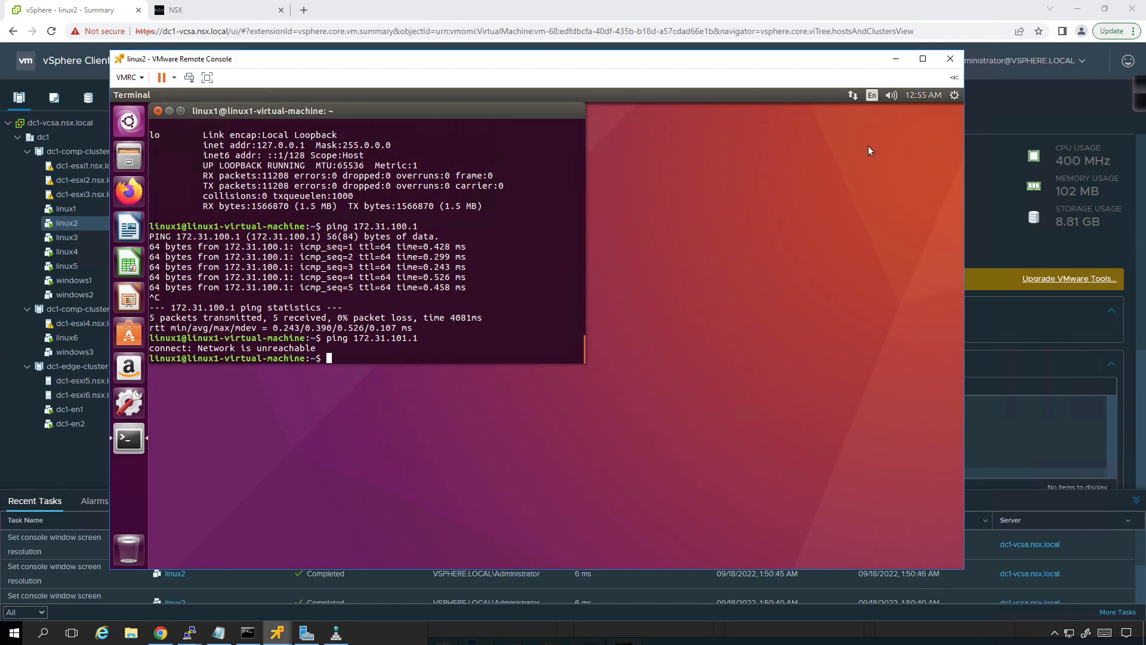
left_click(896, 58)
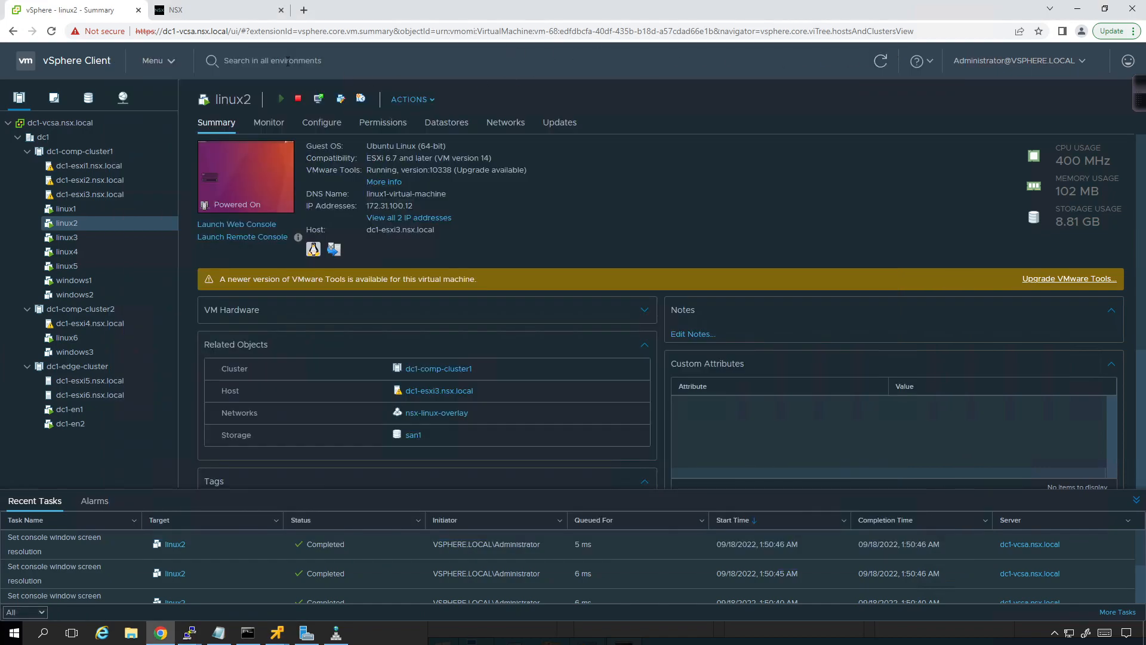
Step: Switch to NSX, edit Tier-0 gateway dc1-tier0-1 and open its route re-distribution rules
left_click(201, 14)
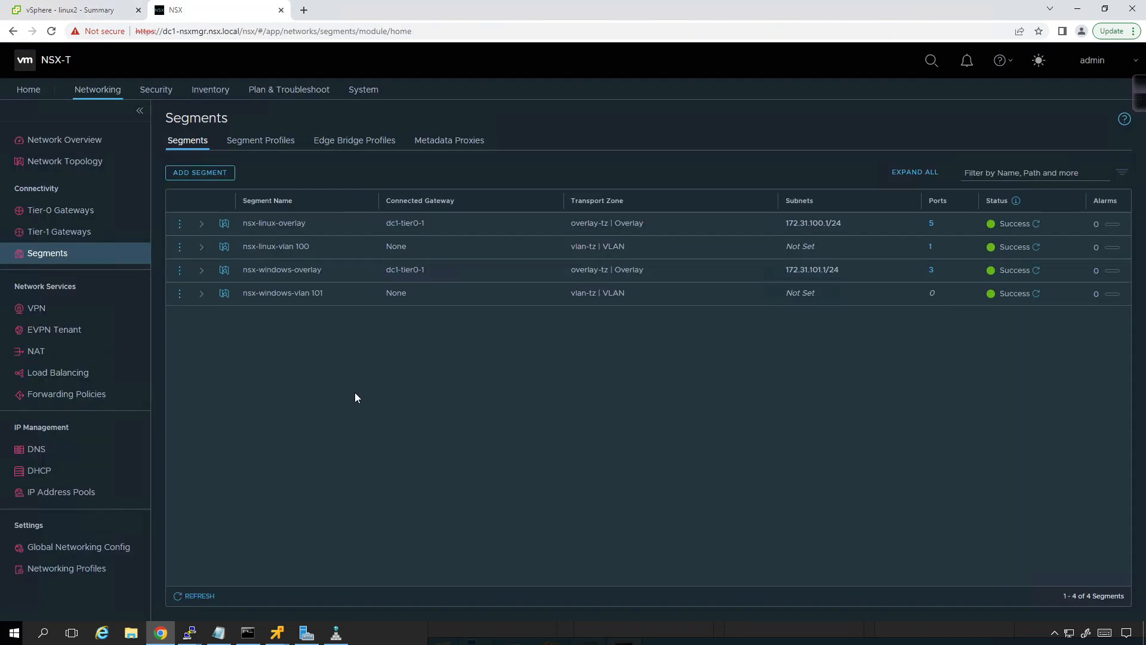
left_click(103, 214)
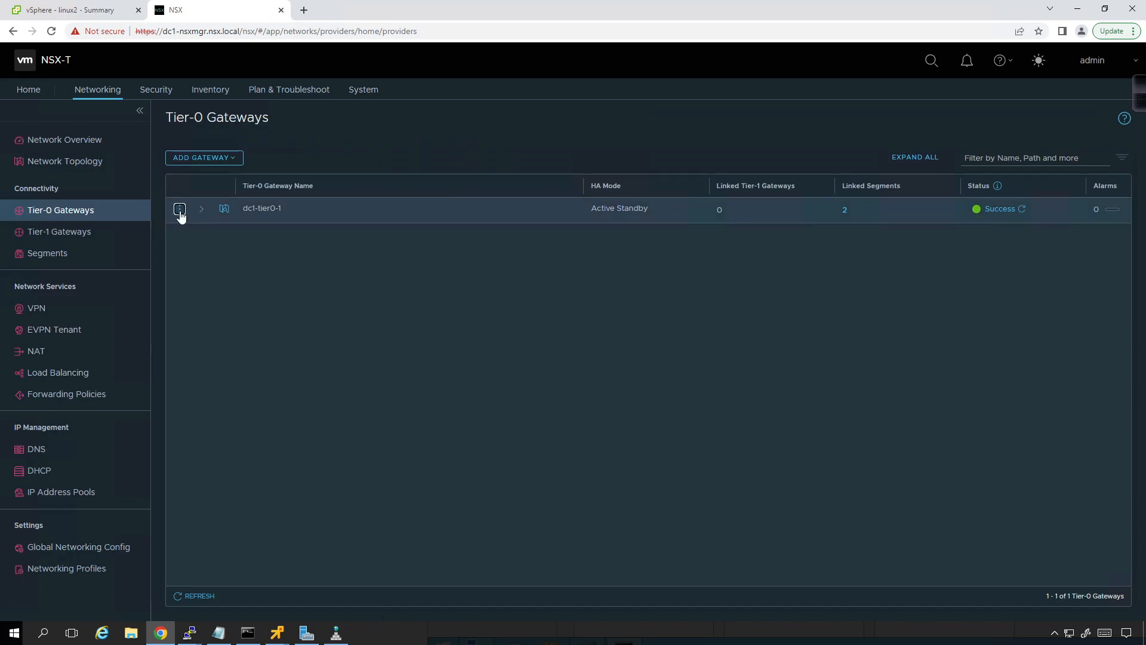
left_click(180, 209)
left_click(228, 127)
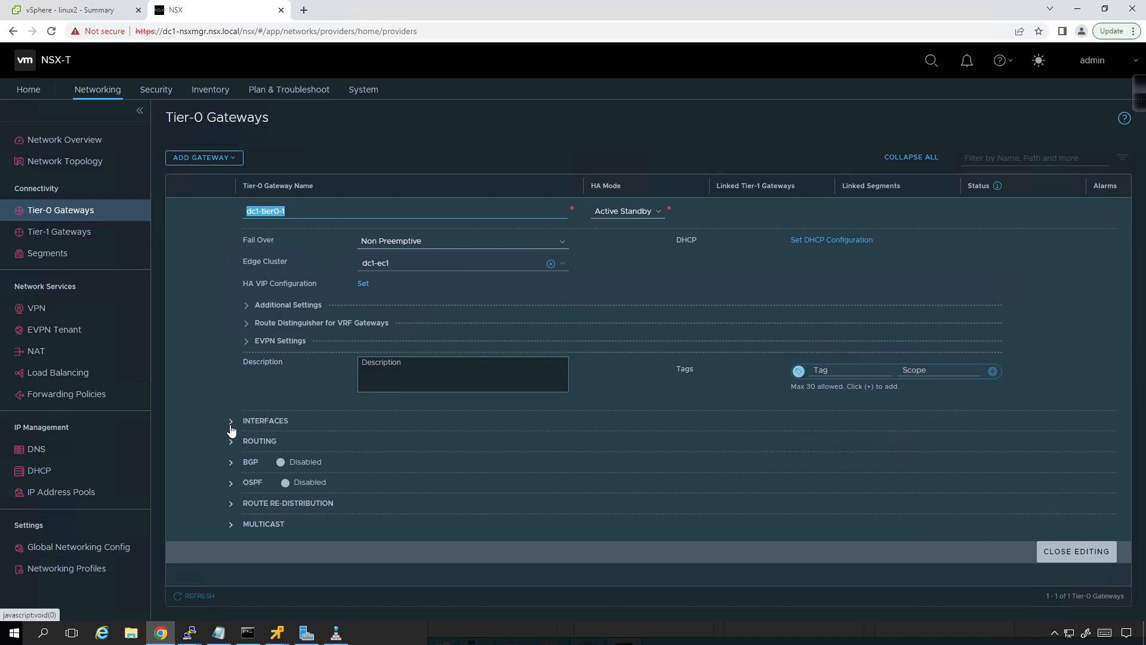
left_click(231, 504)
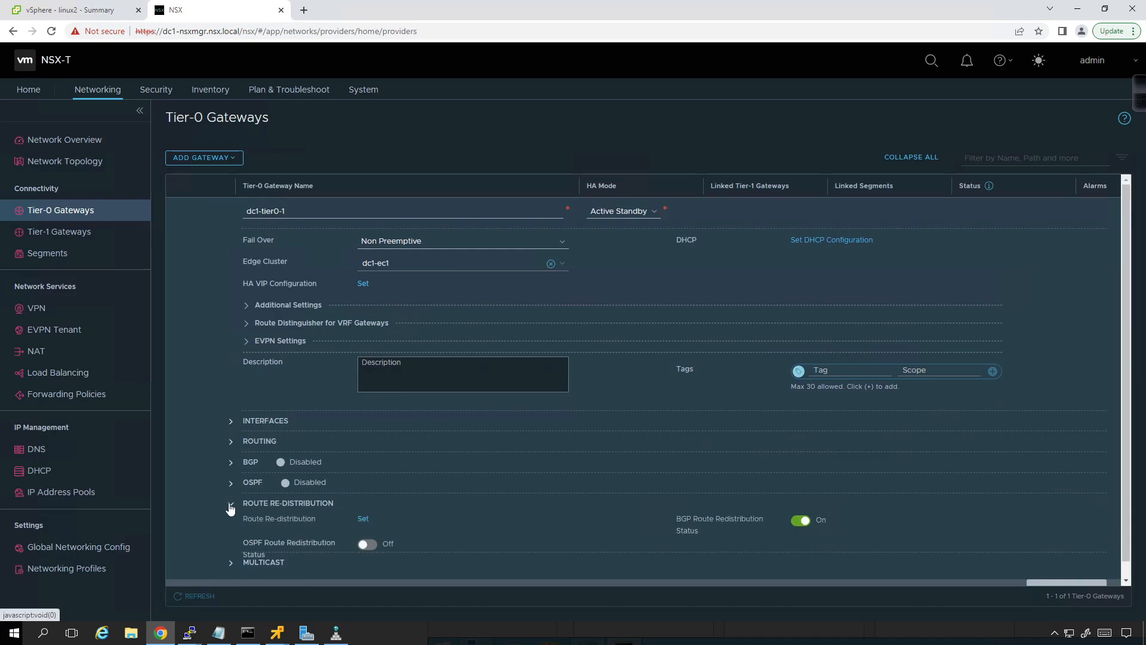
scroll(350, 473, "down", 1)
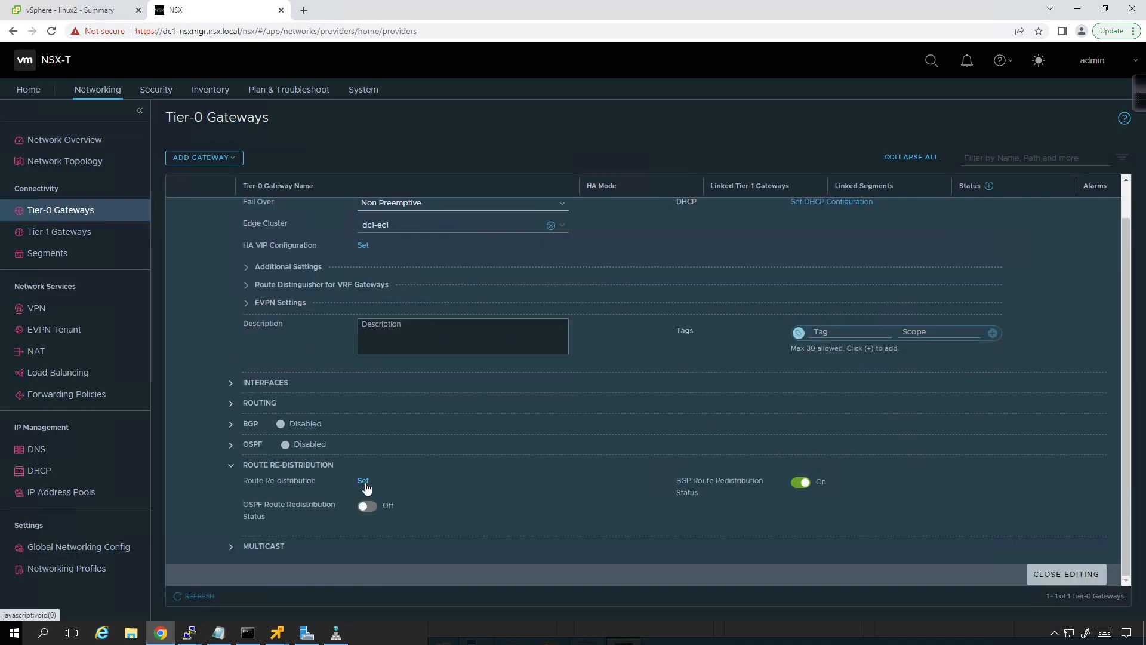
left_click(363, 481)
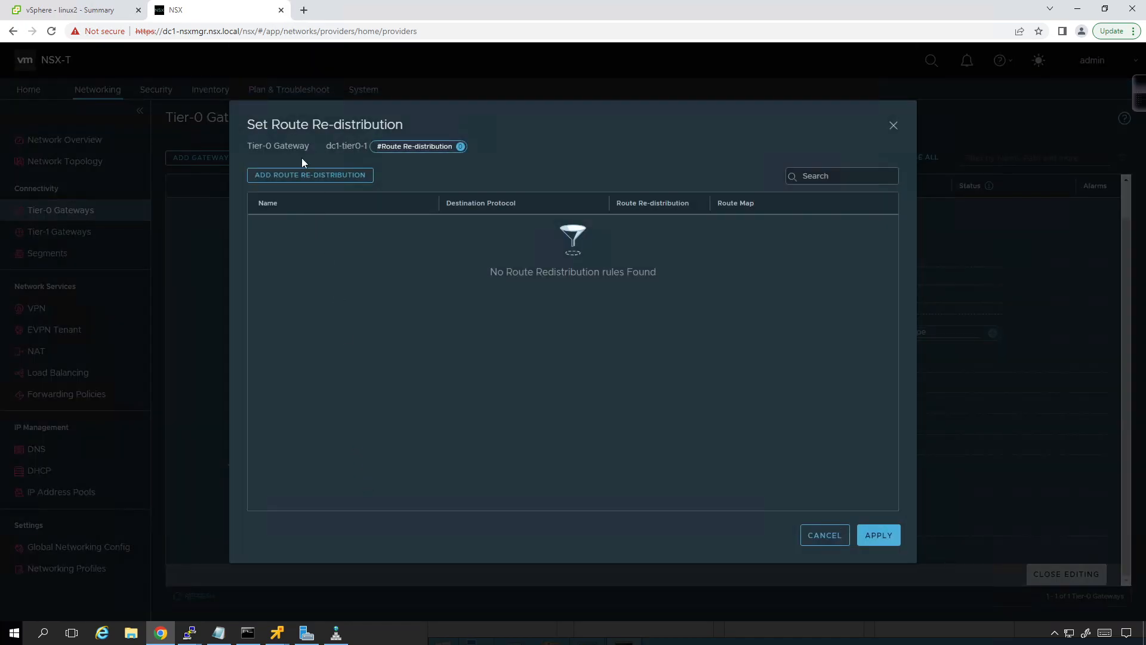
Step: Define a route re-distribution rule named redist without the BGP destination protocol, using Tier-0 Connected Interfaces & Segments as its source
left_click(301, 176)
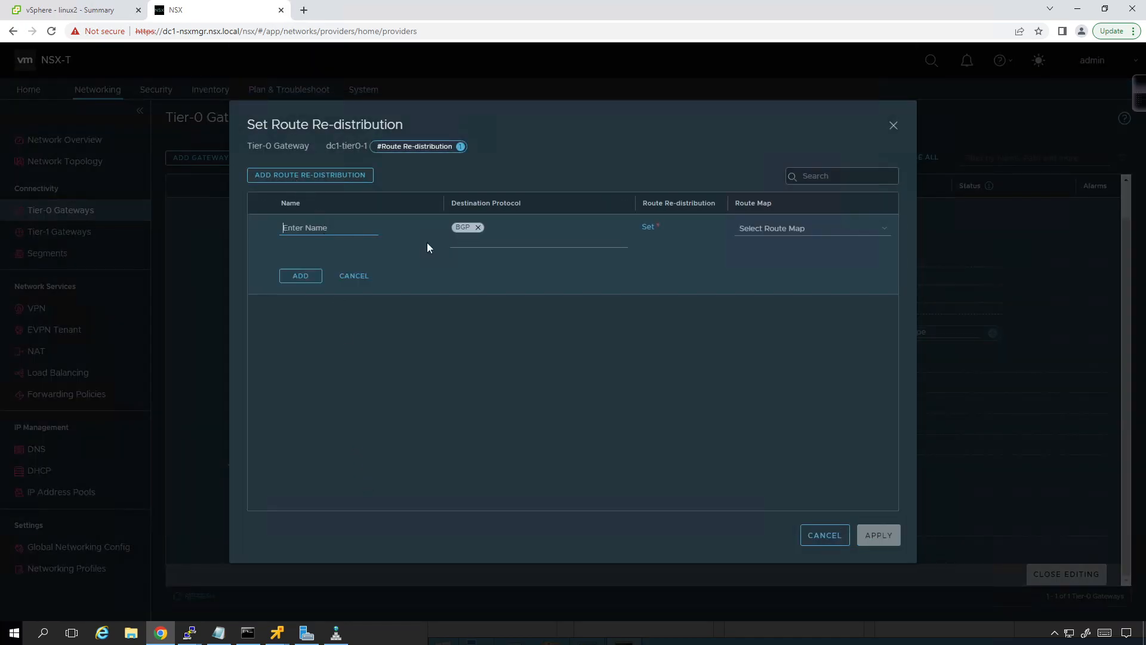
left_click(479, 227)
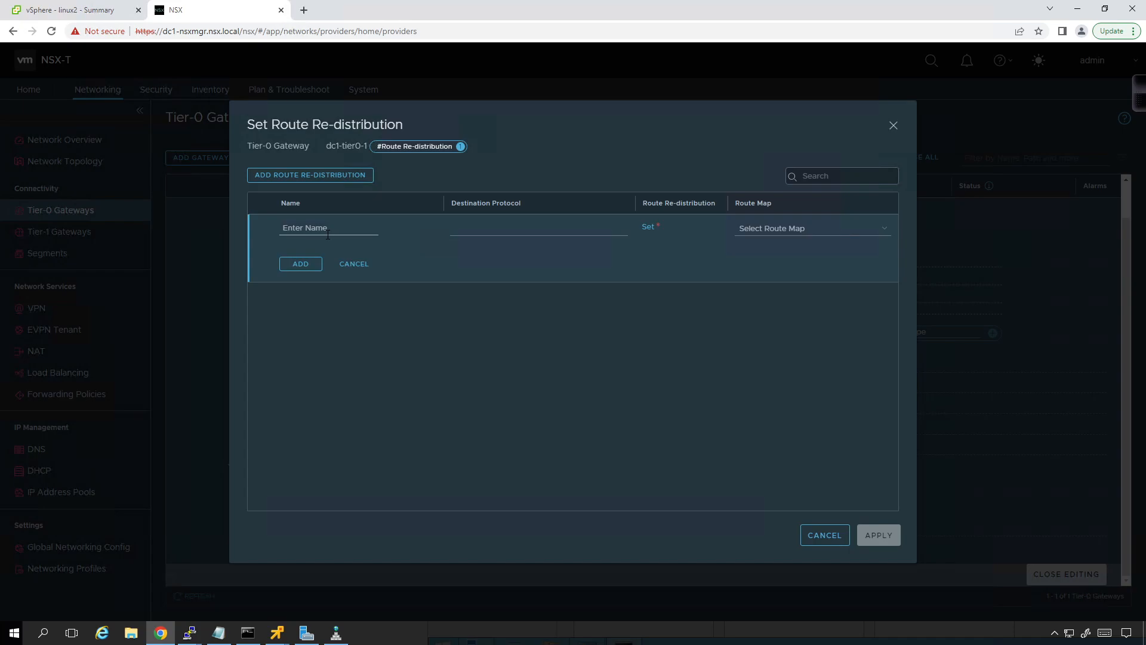
type("redist")
left_click(650, 226)
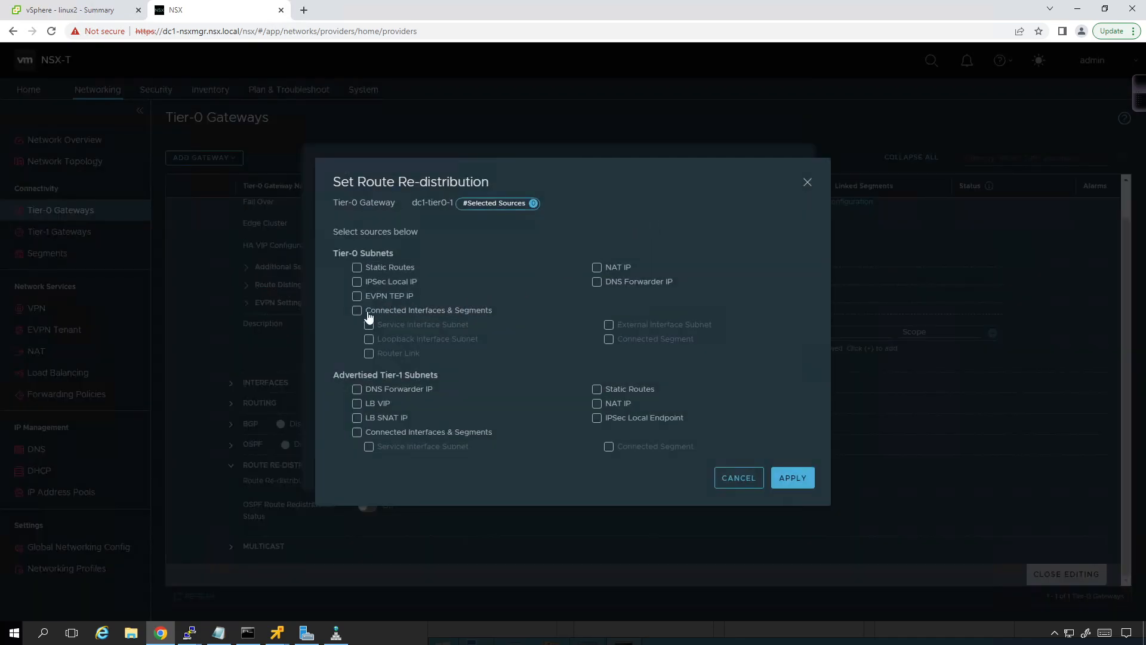
left_click(357, 311)
left_click(776, 477)
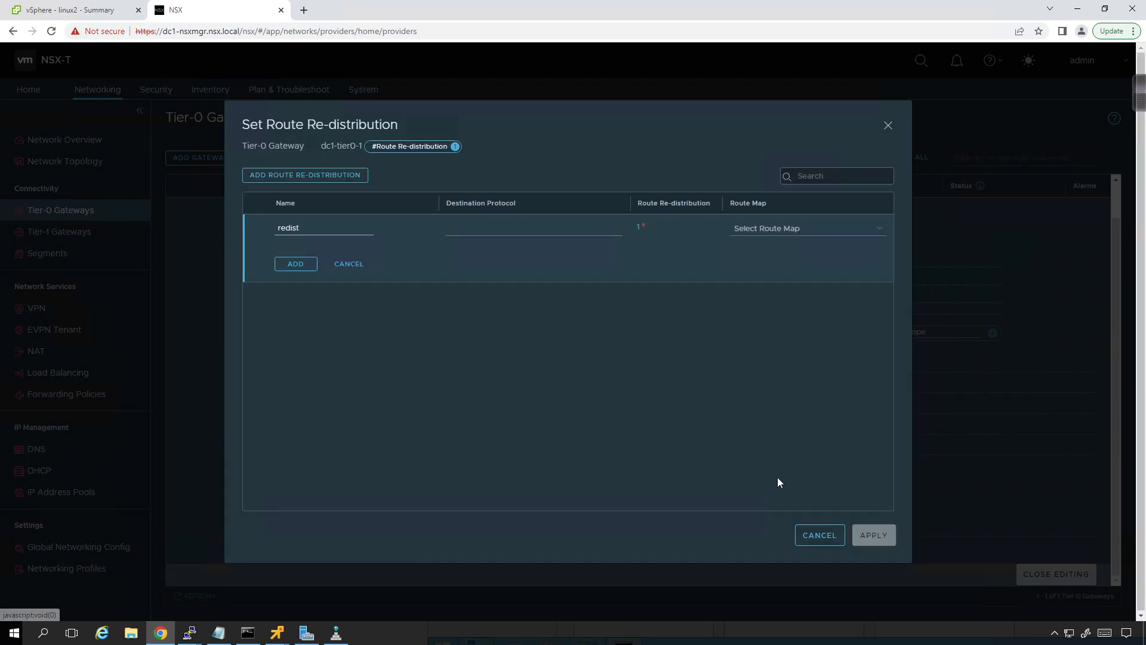
Step: Add the redist rule, apply it and save the route re-distribution settings of dc1-tier0-1
left_click(308, 266)
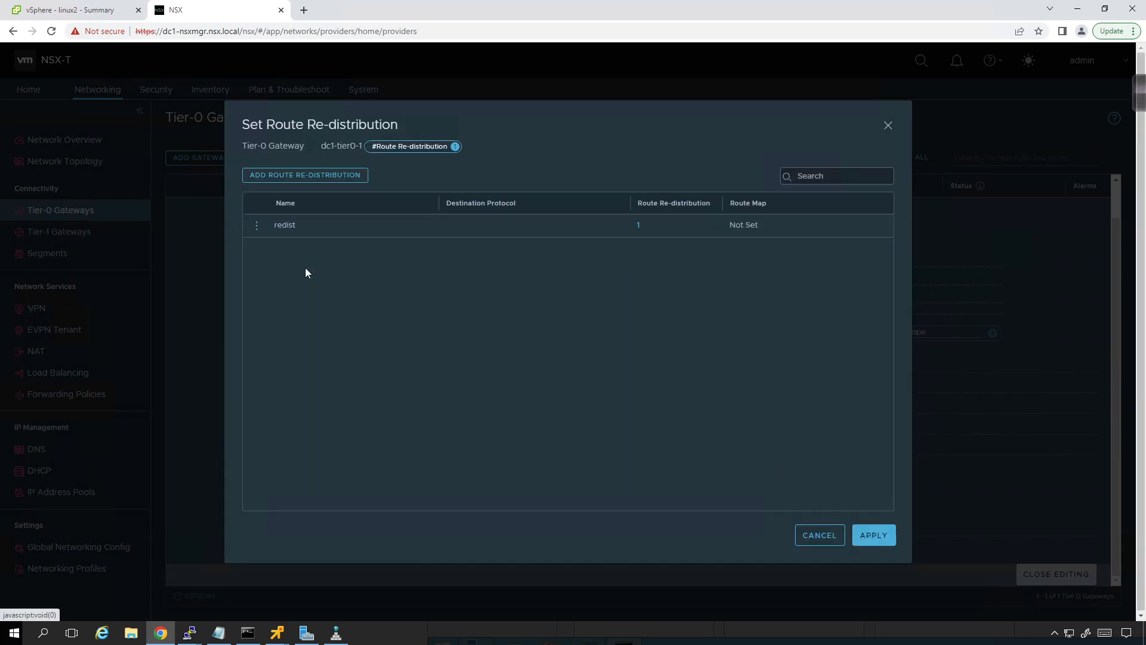
left_click(874, 535)
left_click(264, 547)
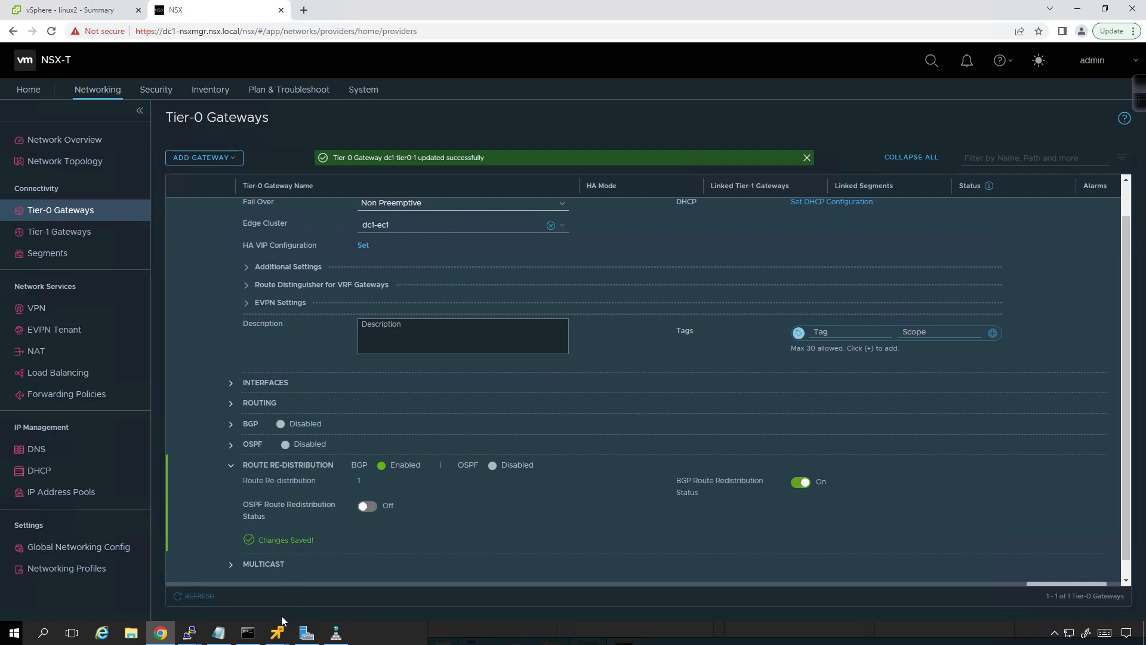
Step: Switch to the dc1-en1 PuTTY session, enter VRF 0 and display its forwarding table with get forwarding
mouse_move(189, 632)
left_click(238, 584)
key("Up")
key("Down")
type("vrf 0")
key("Return")
type("get forwarding")
key("Return")
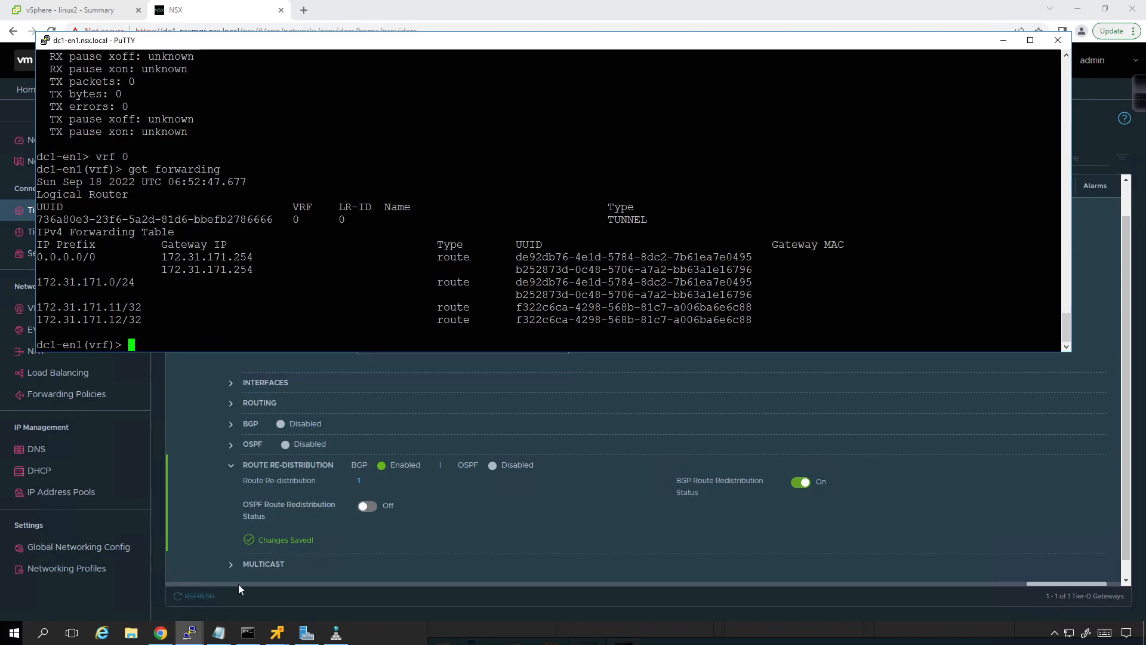
Step: List the available get commands in VRF 0, run get interfaces and review the interface details
type("get ?interfaces")
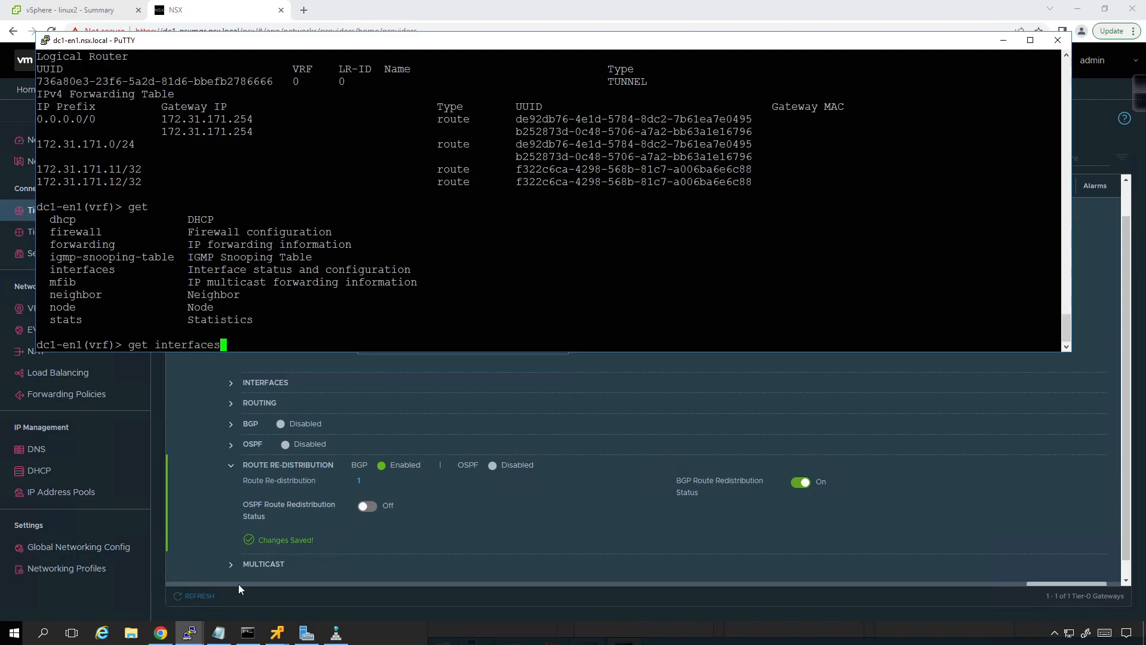
key("Return")
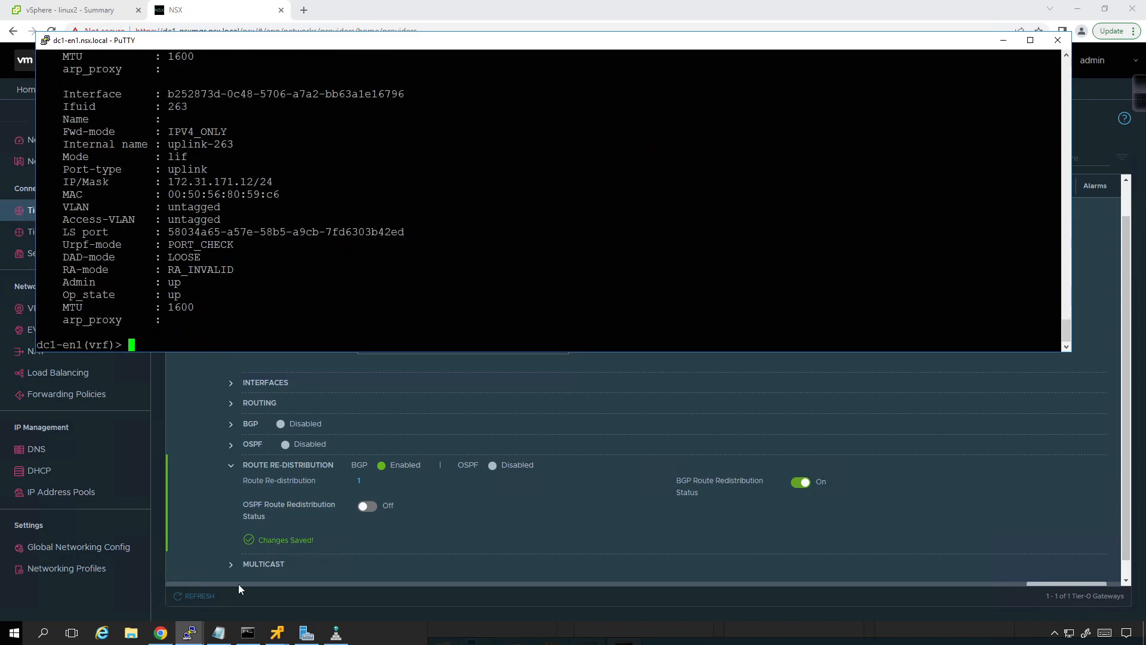
scroll(537, 197, "up", 4)
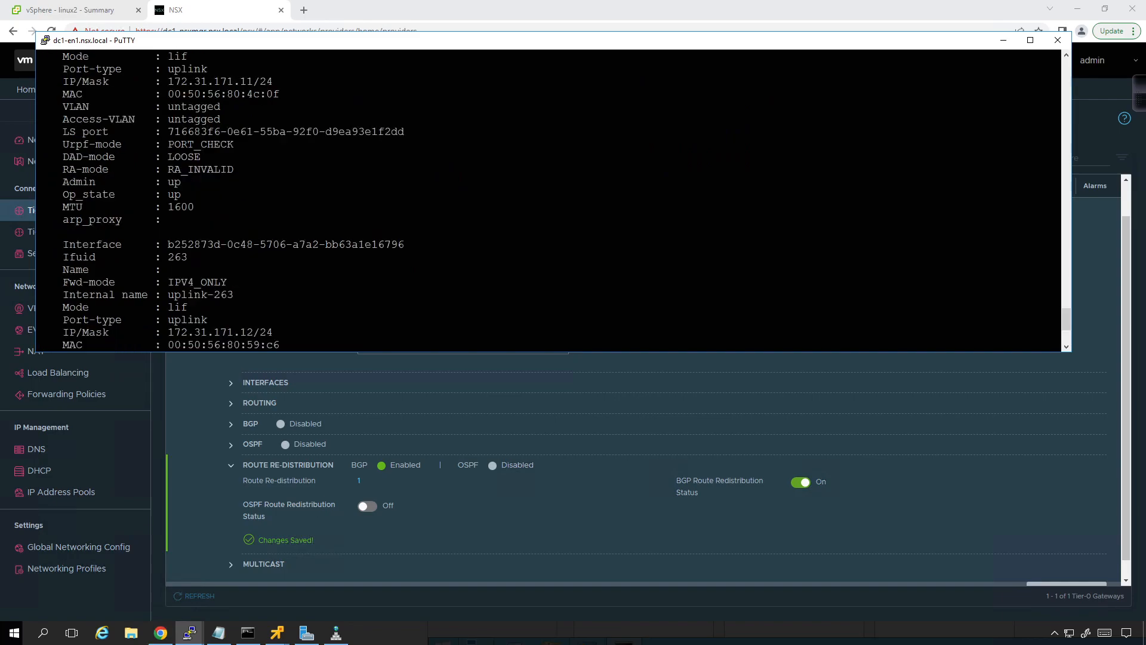
scroll(537, 197, "up", 4)
scroll(550, 201, "up", 4)
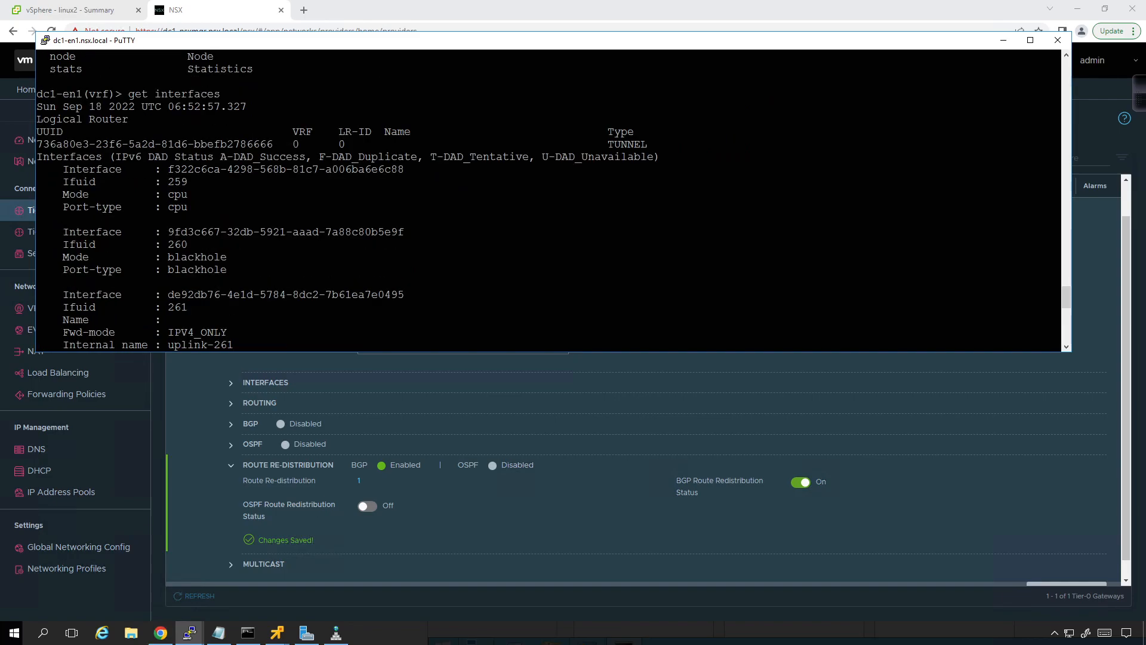
scroll(549, 200, "down", 3)
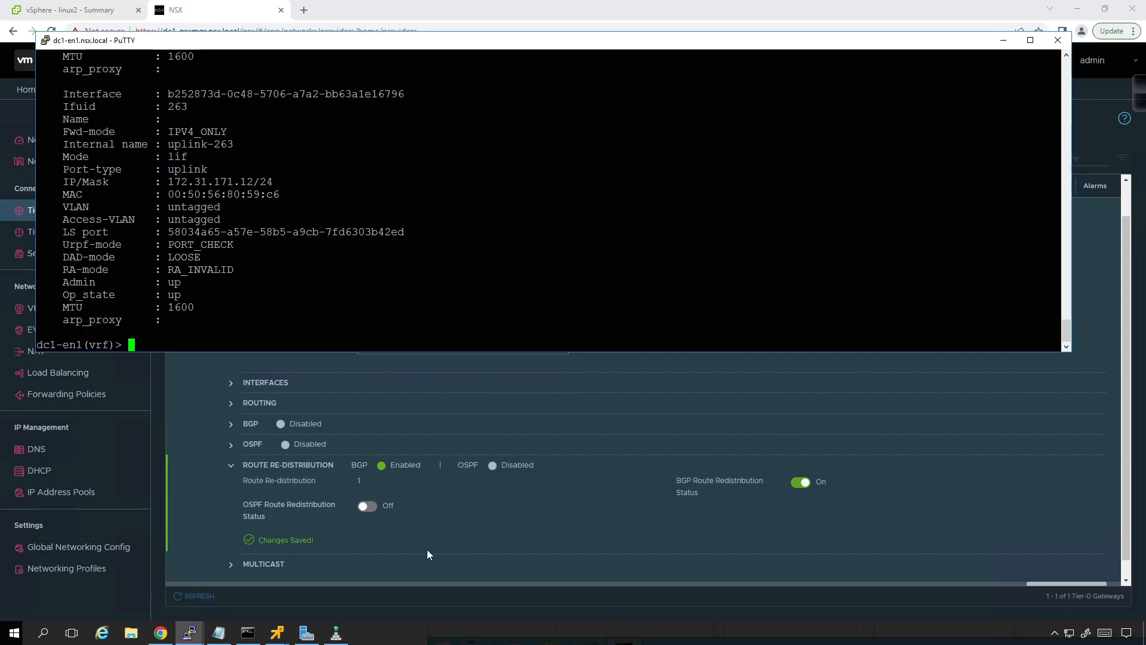
Step: Exit the VRF context on dc1-en1, check the available commands and display the node's routes with get routes
type("exit")
key("Return")
type("?")
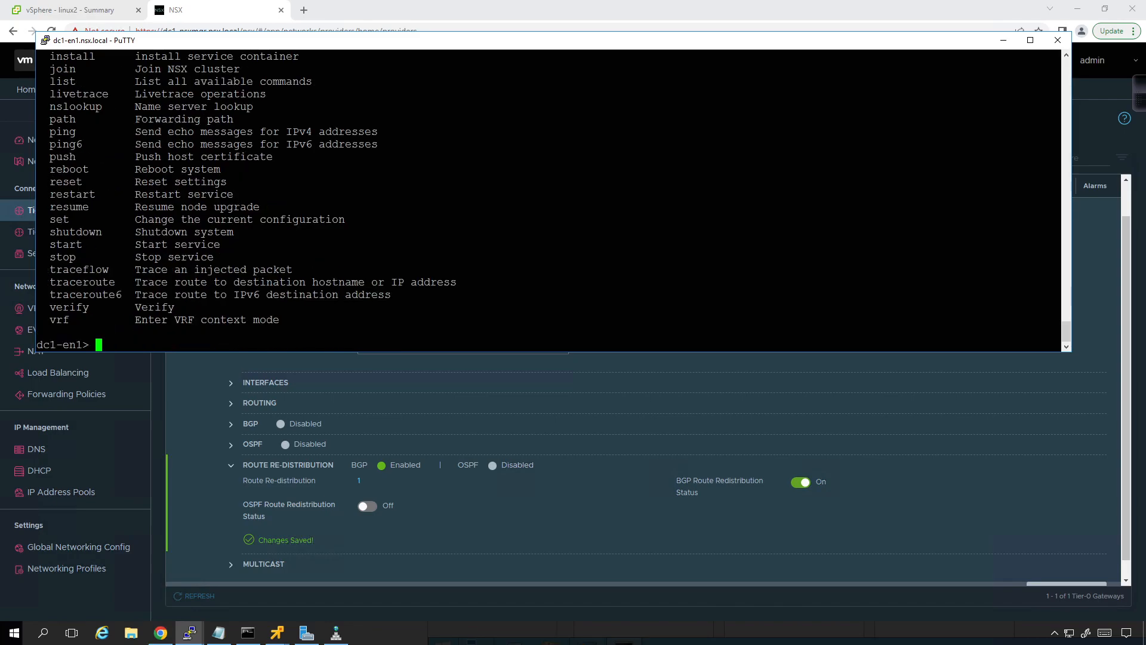
type("get ?")
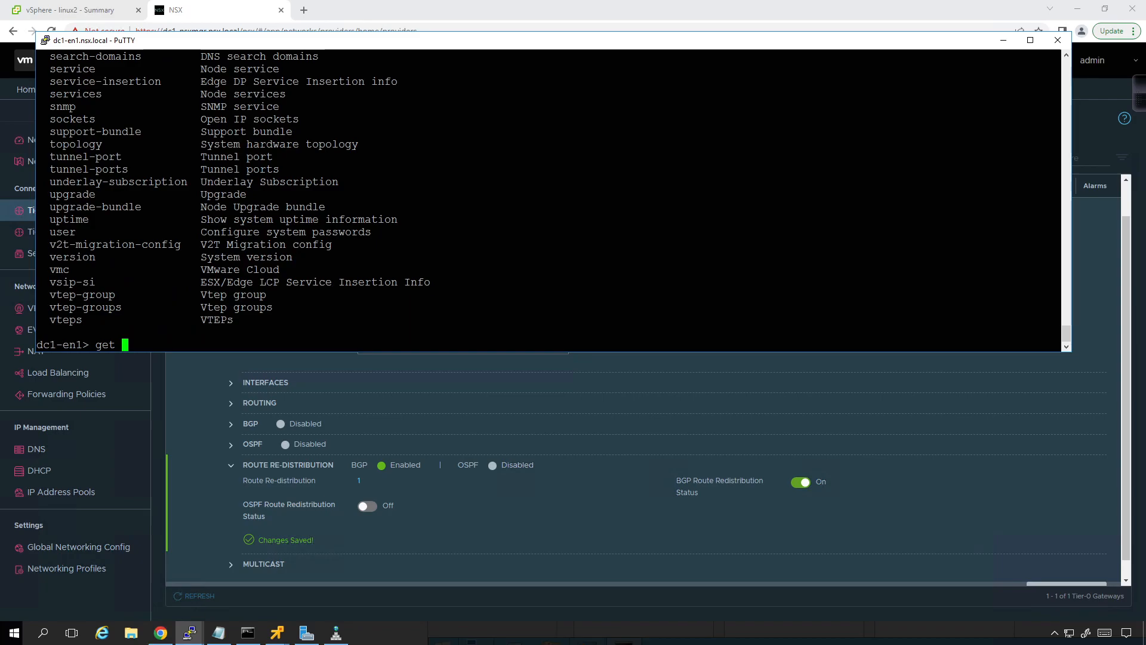
scroll(548, 200, "up", 4)
scroll(548, 200, "down", 4)
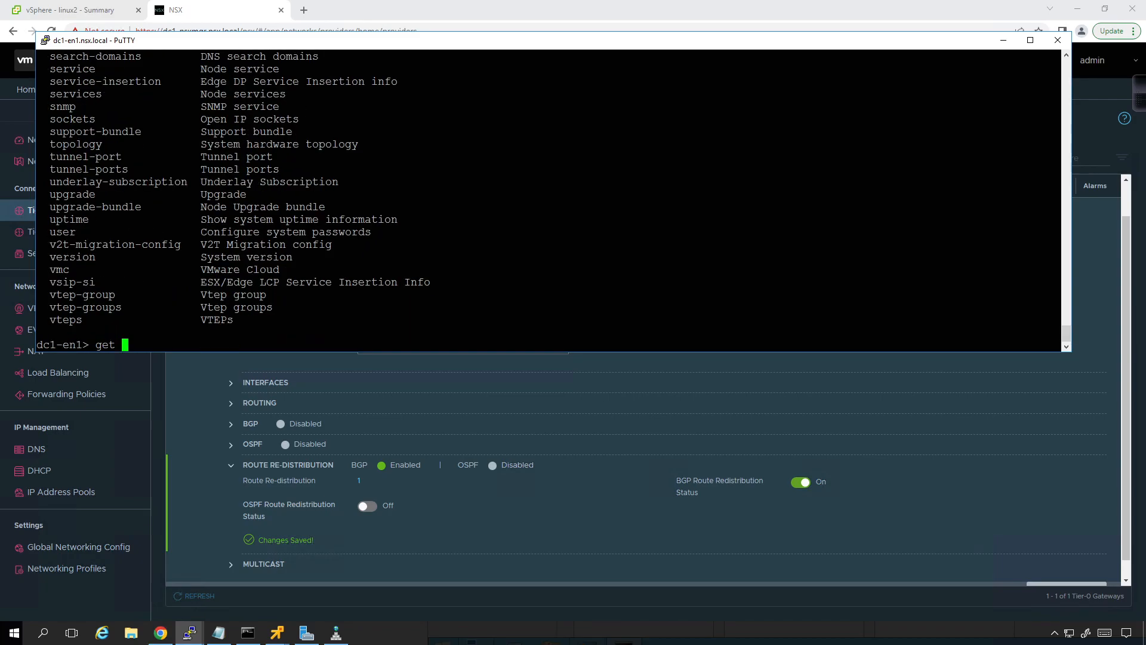
type("routes")
key("Return")
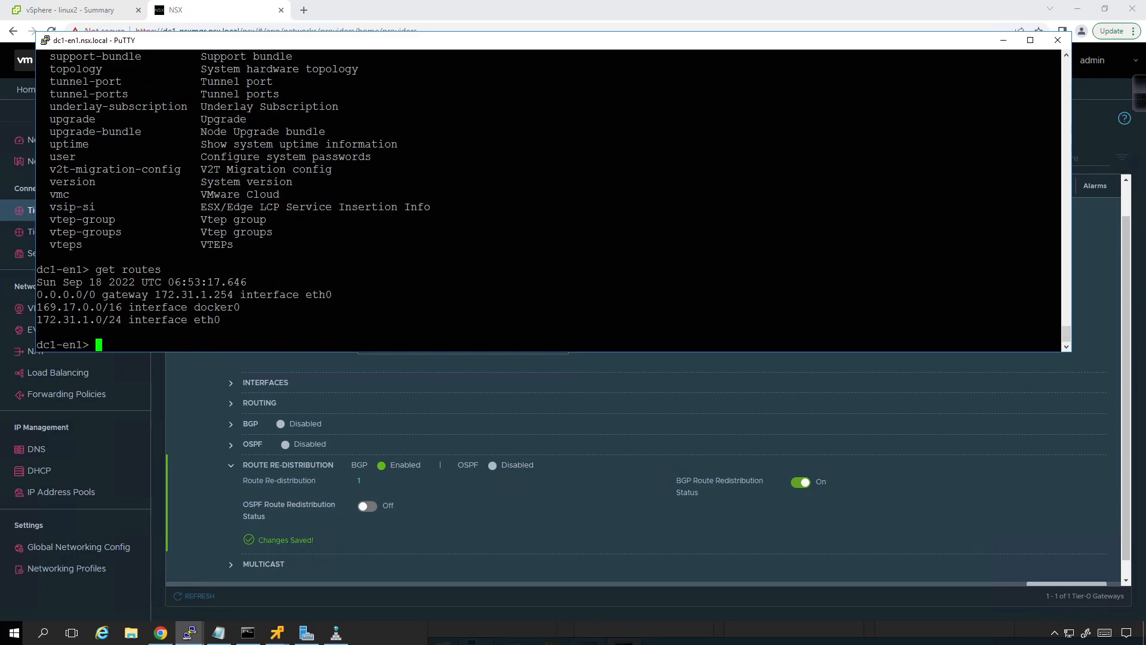
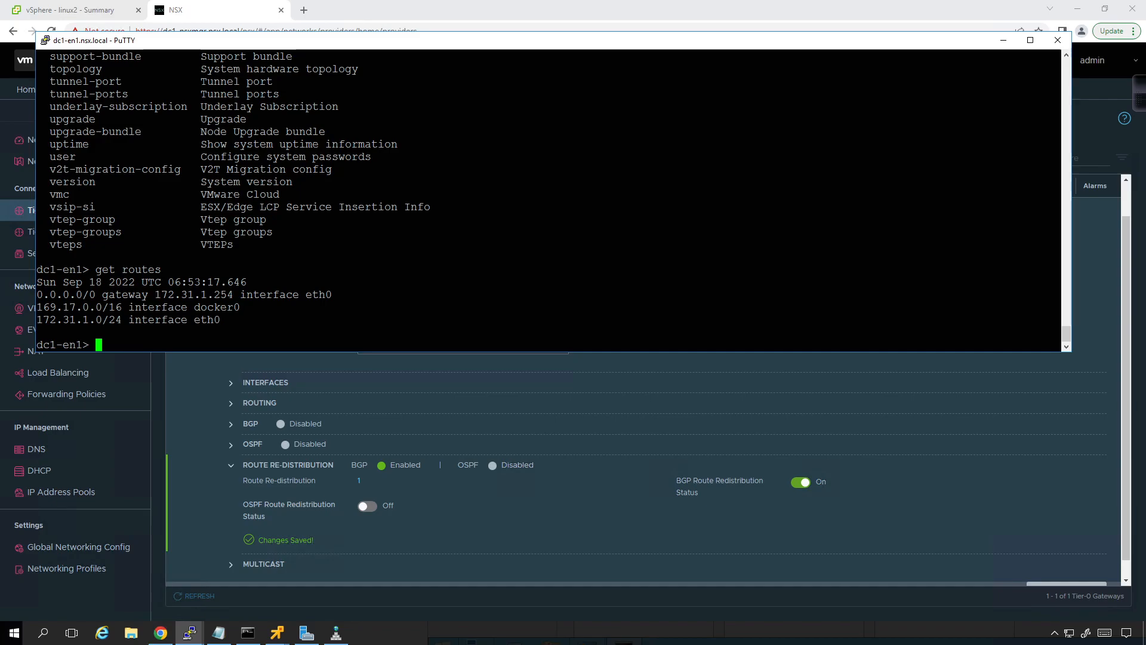
Step: Switch to the dc1-esxi2 PuTTY session and list its logical routers with get logical-routers
left_click(197, 632)
left_click(227, 570)
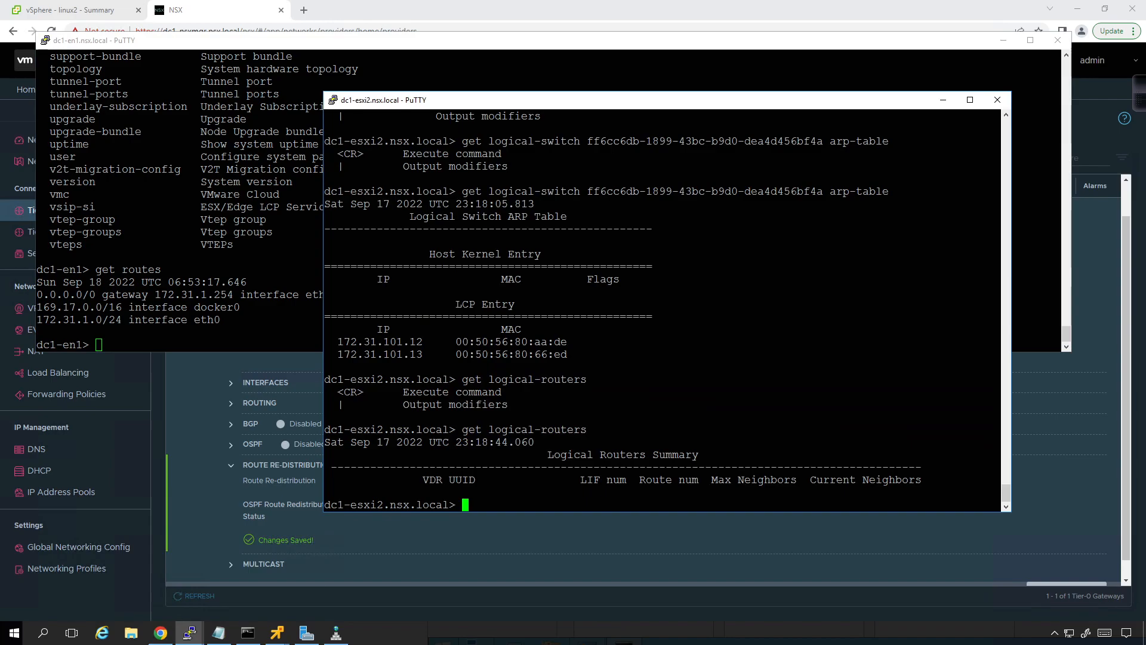
key("Up")
key("Return")
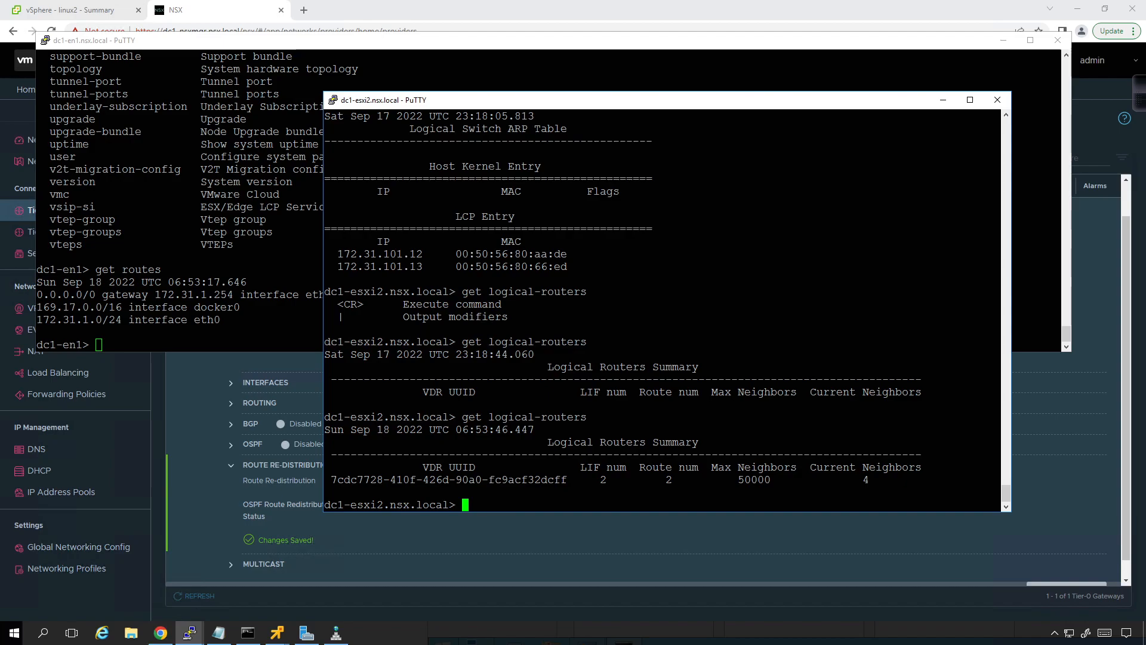
Step: Display the logical router's details on dc1-esxi2 by running get logical-router with the listed VDR UUID
key("Up")
key("BackSpace")
type("?")
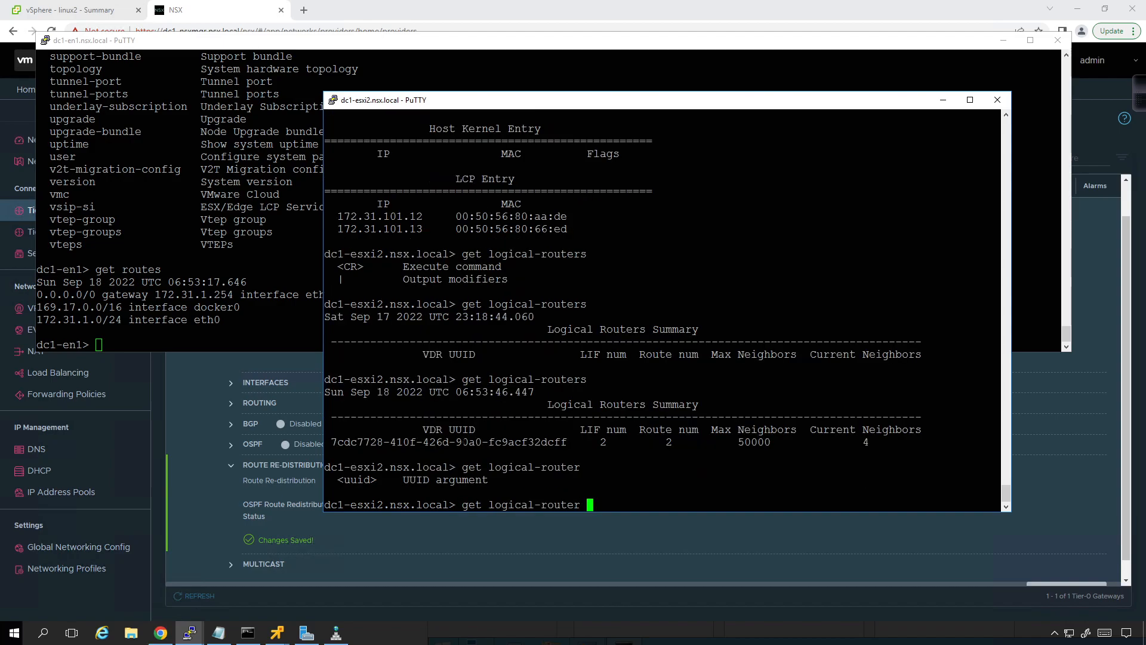
double_click(464, 443)
right_click(463, 443)
key("Return")
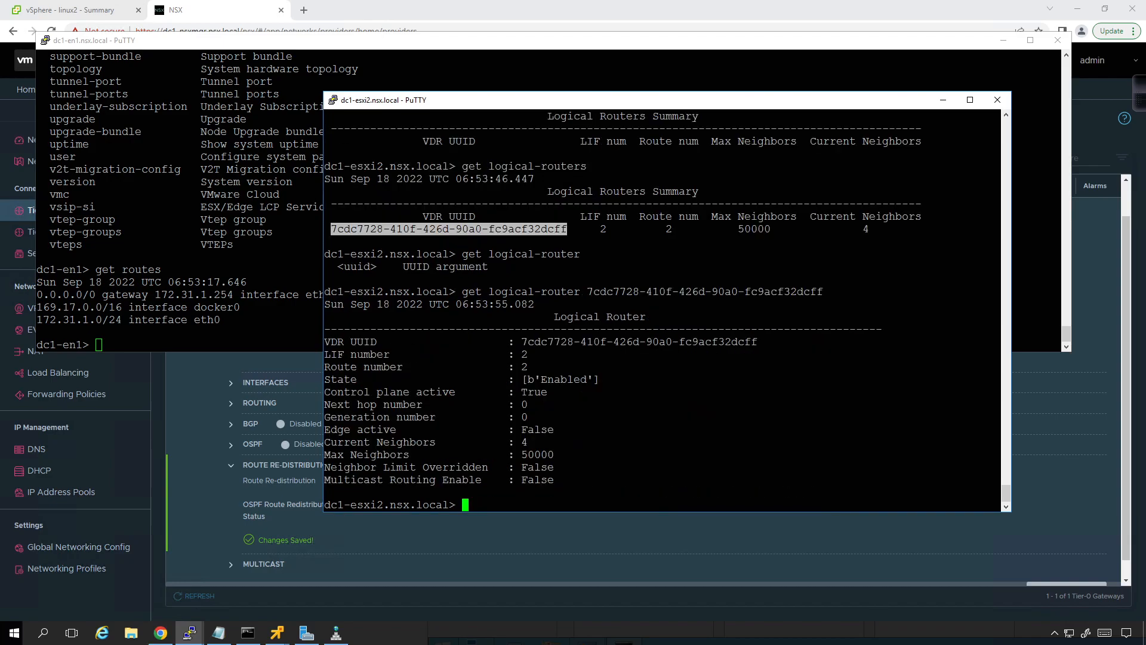
left_click(464, 443)
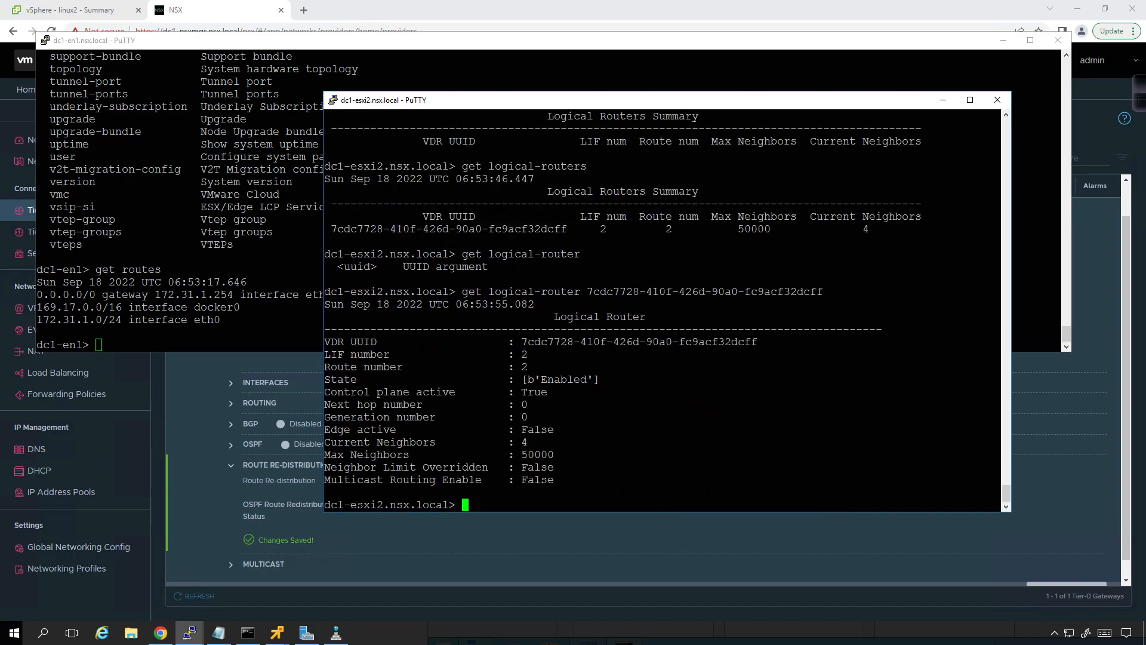
Step: Run get logical-router for that UUID with the interfaces option on dc1-esxi2 and review each interface's IP/Mask
key("Up")
key("Tab")
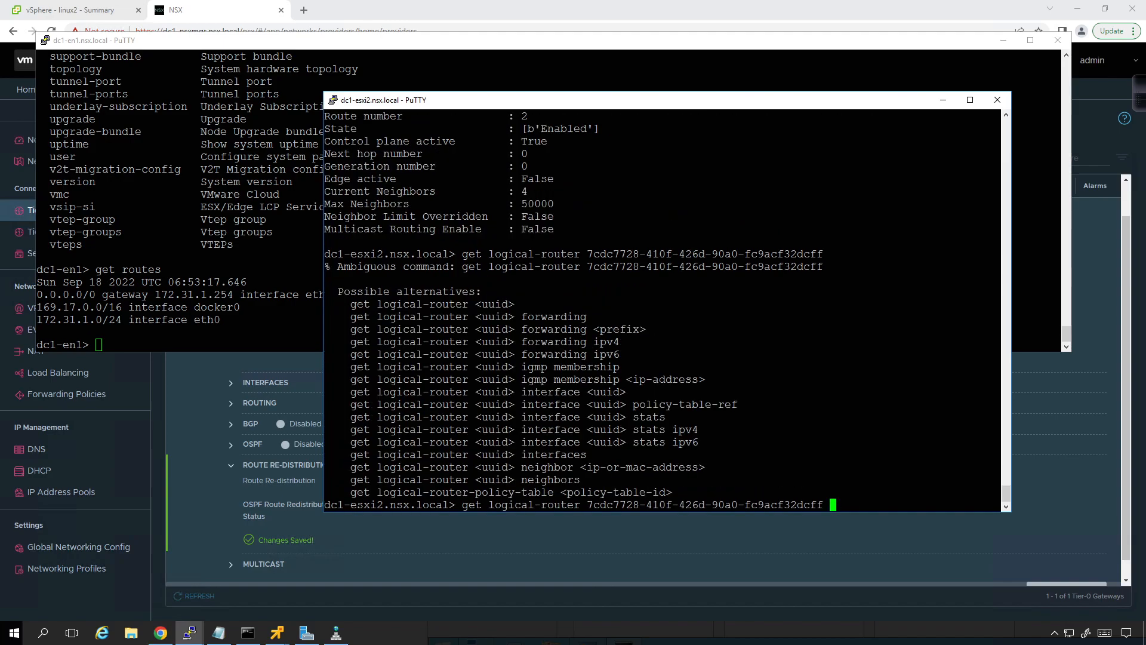
type("interfaces")
key("Return")
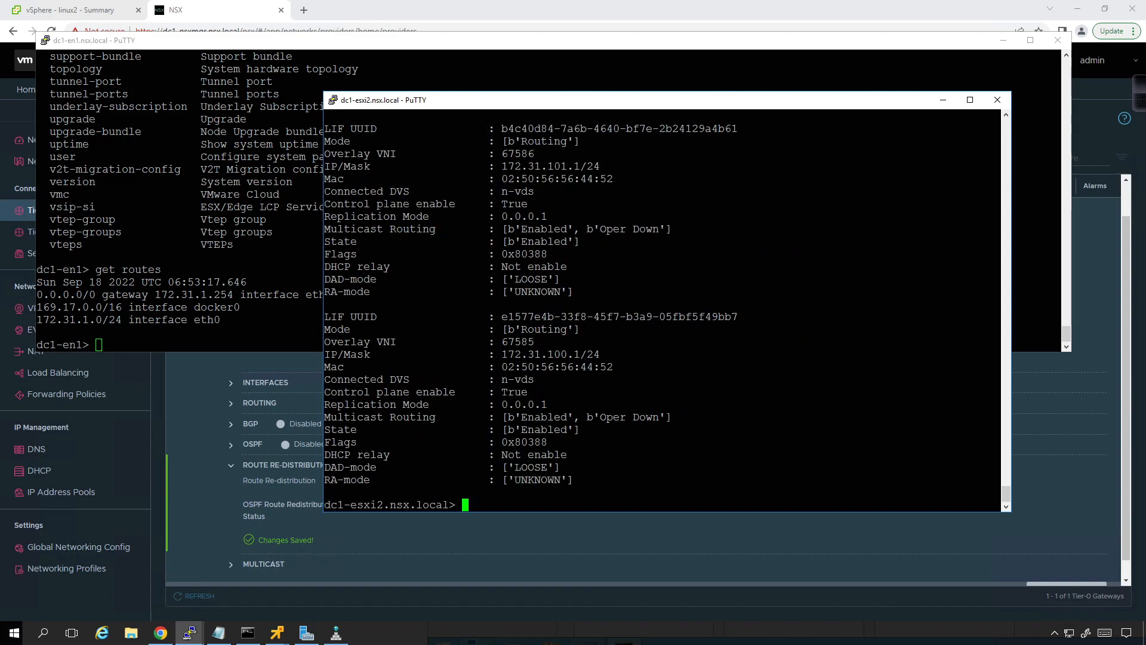
left_click_drag(495, 166, 594, 166)
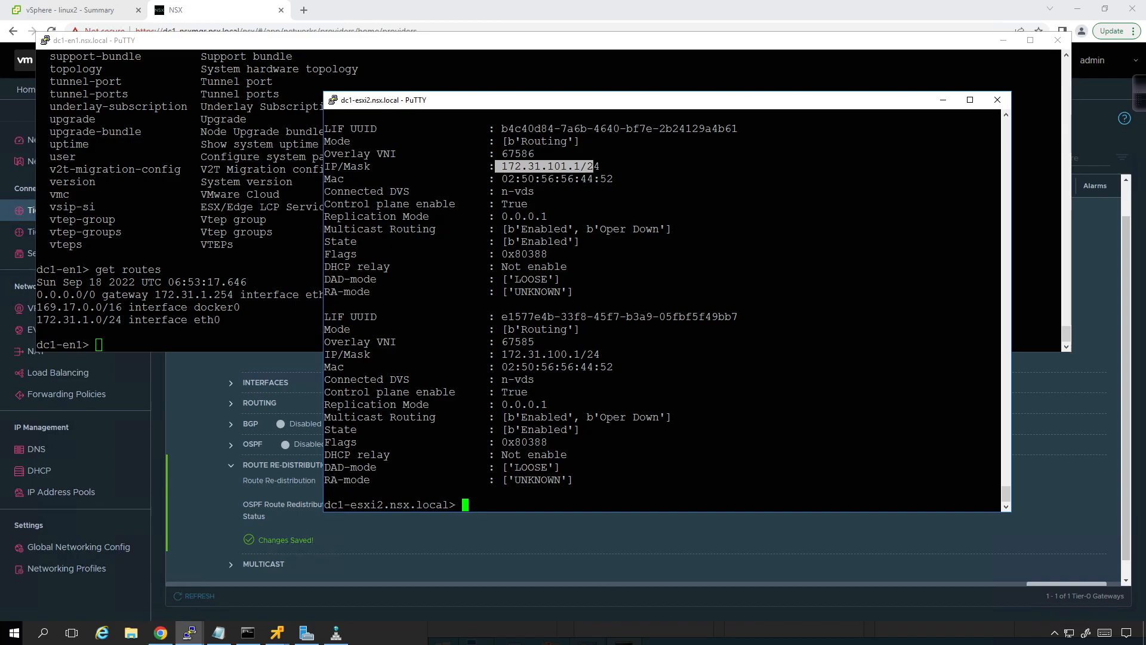
left_click_drag(502, 354, 612, 354)
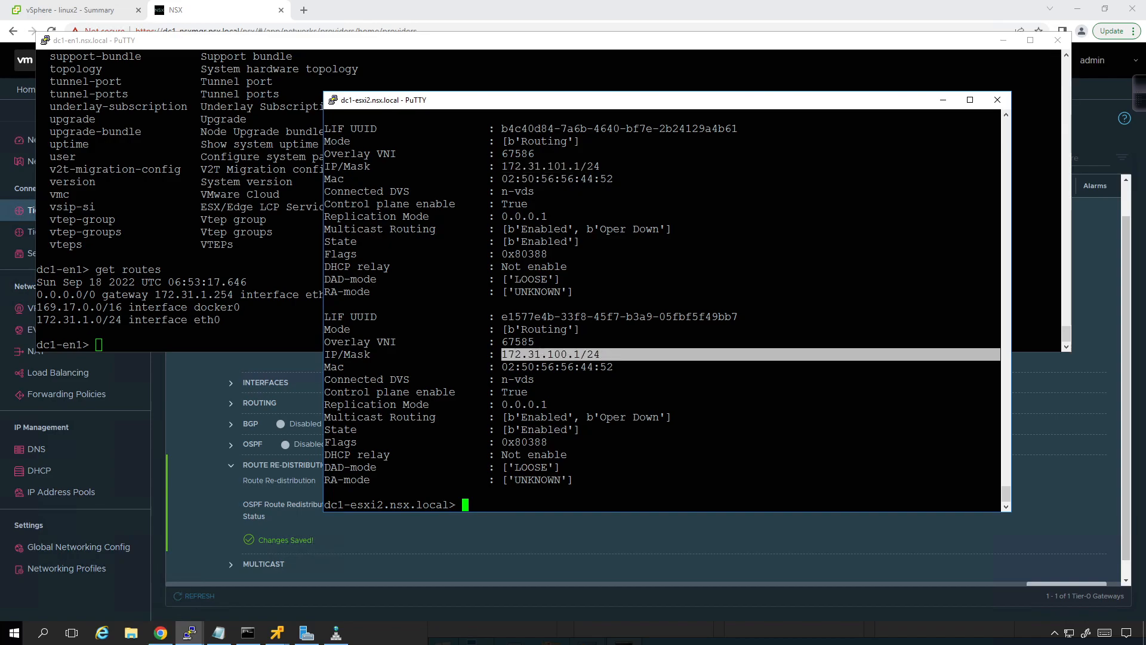
left_click(611, 355)
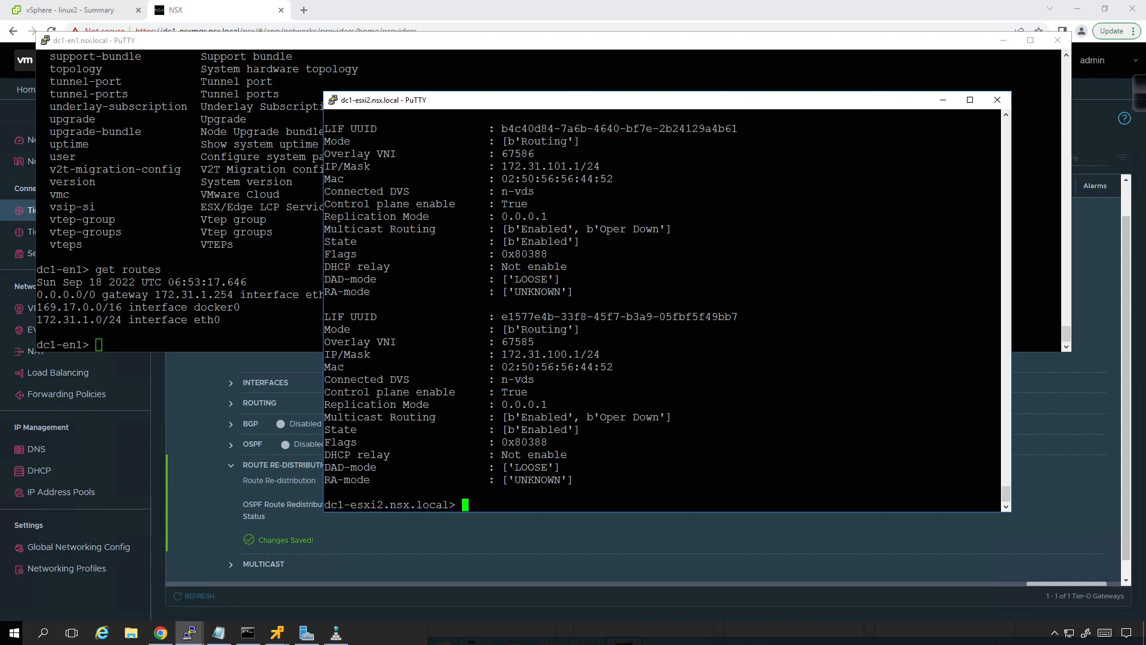
key("shift+Page_Up")
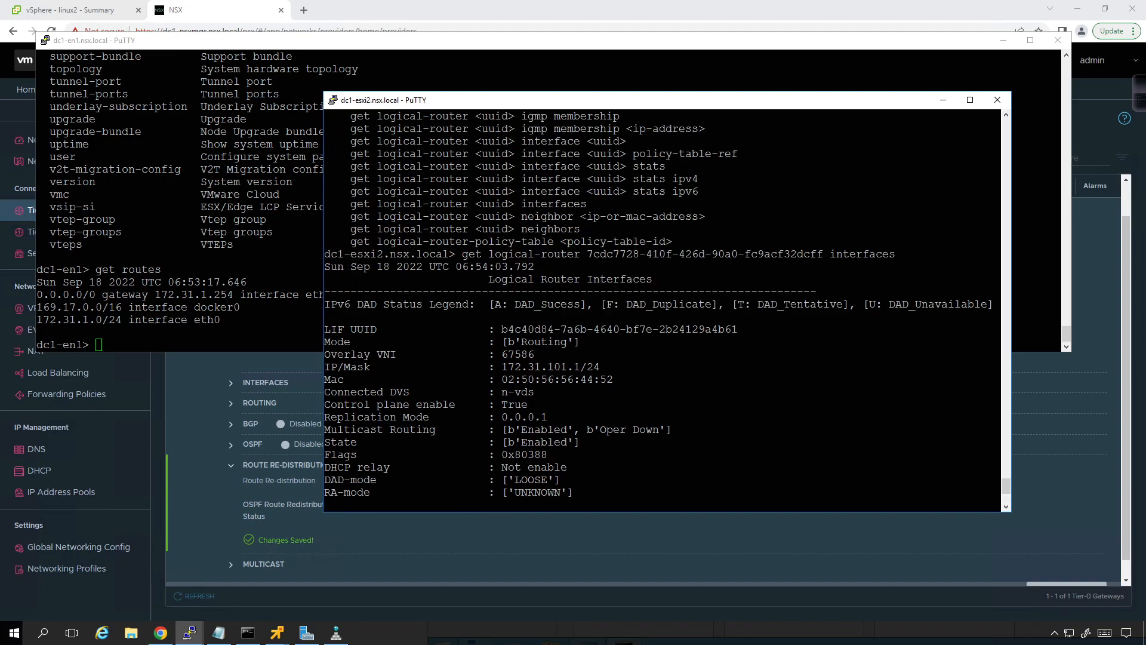
key("shift+Page_Down")
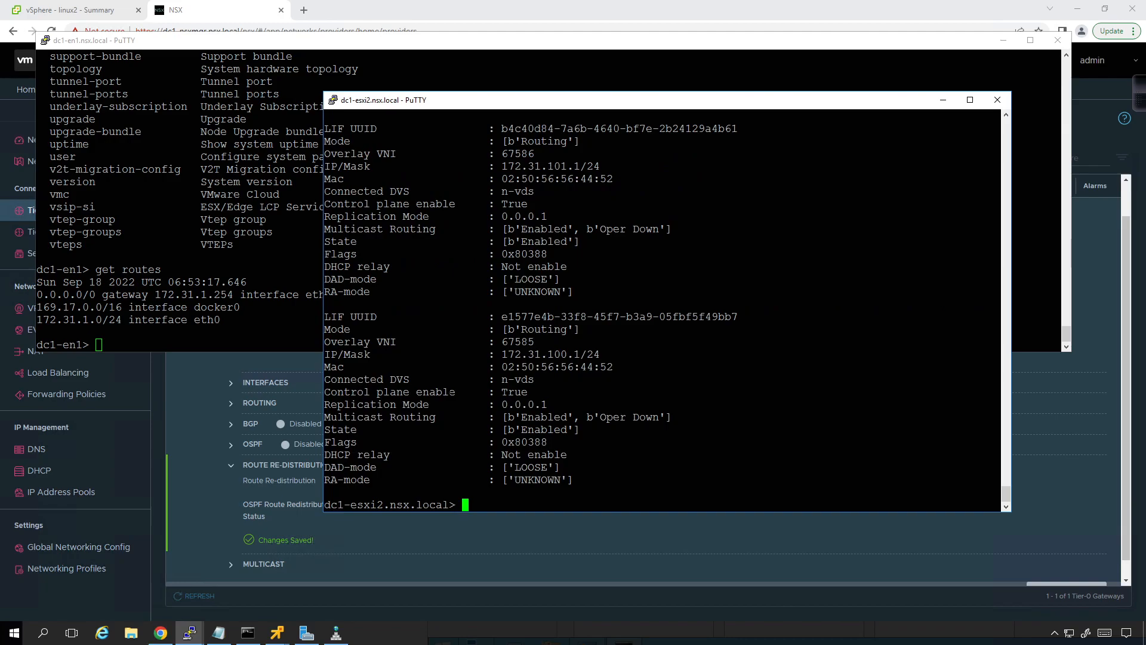
Step: Open the saved dc1-esxi1 session in a new PuTTY window, accept its host key and log in as root with the account password
right_click(191, 632)
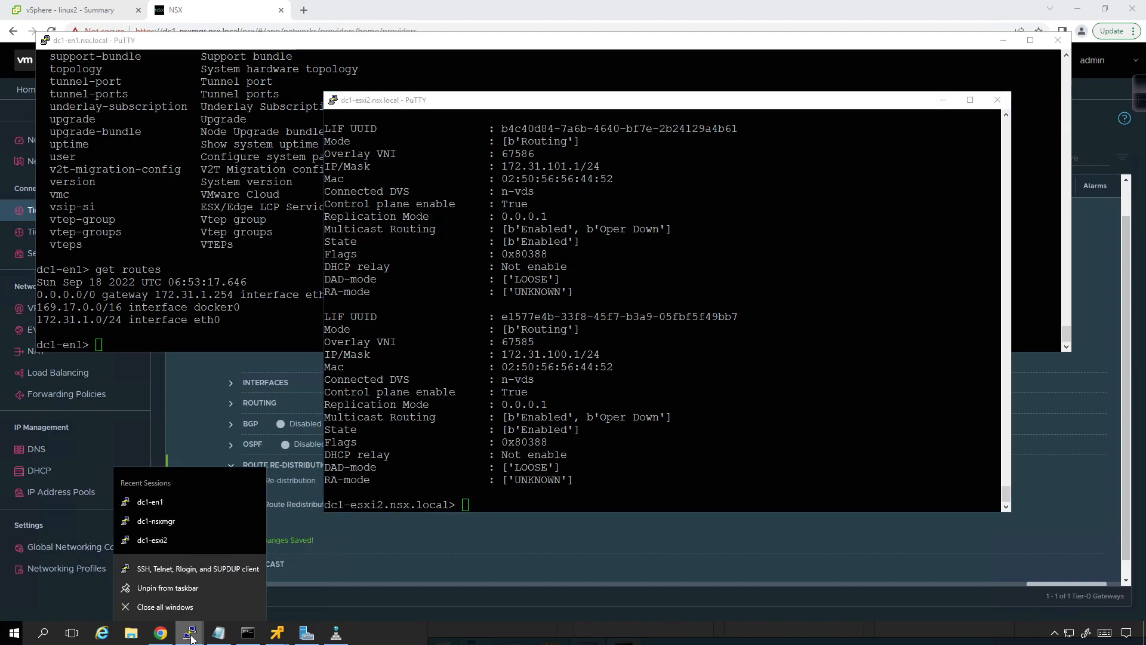
left_click(181, 569)
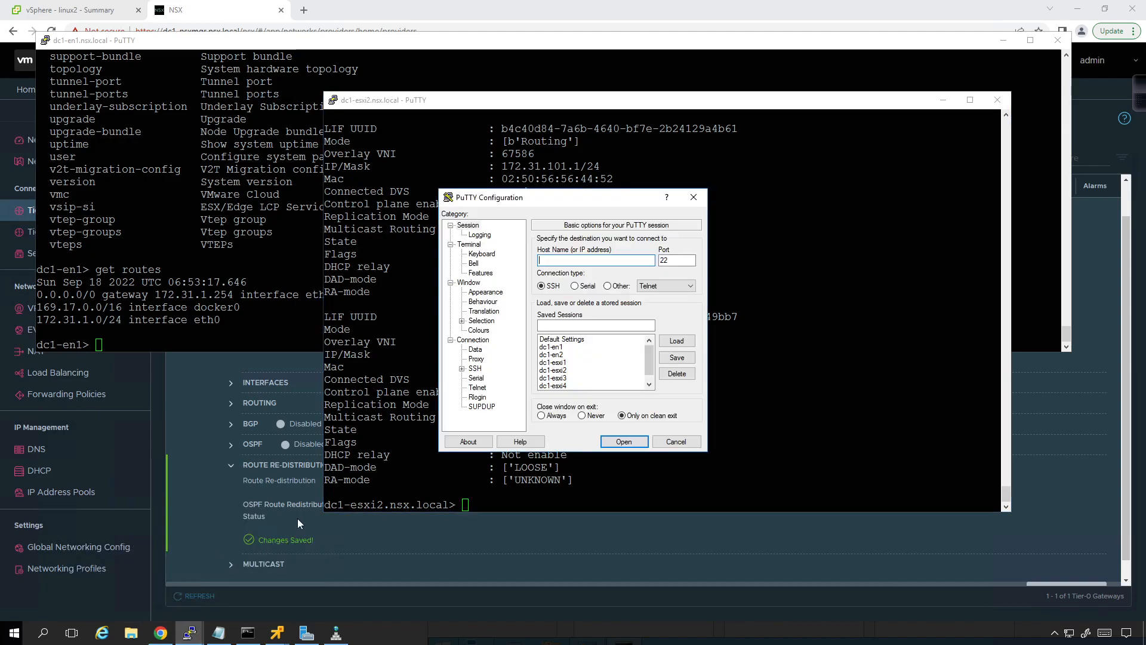
left_click(561, 362)
left_click(677, 341)
left_click(624, 441)
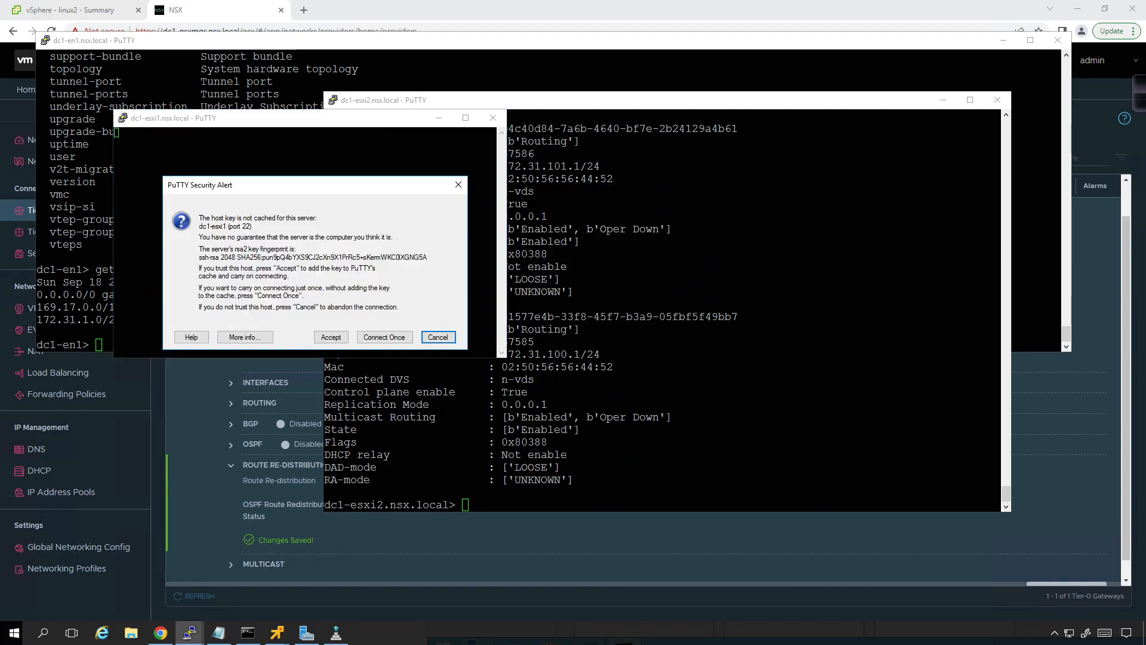
left_click(330, 337)
type("root")
key("Return")
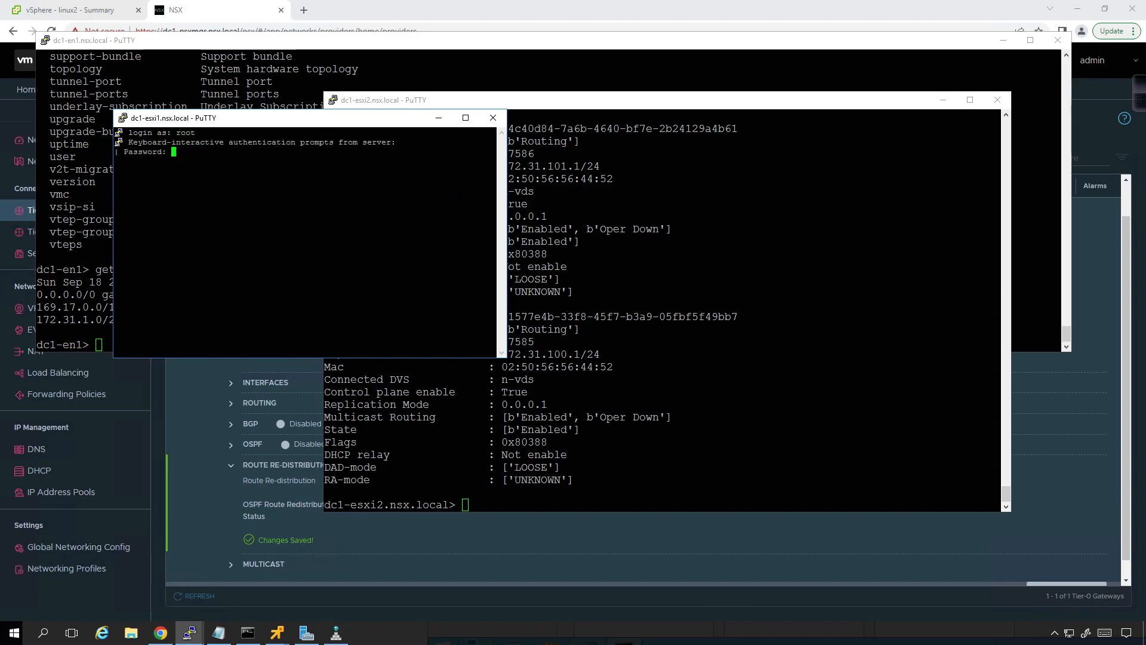
key("Return")
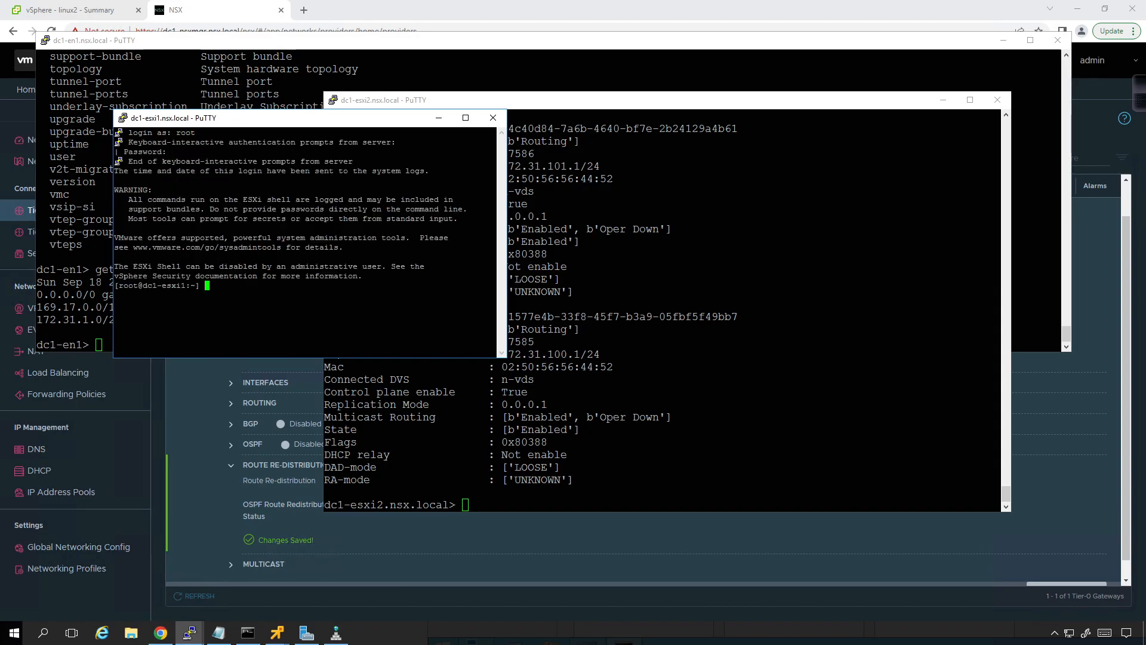
Step: Start nsxcli on dc1-esxi1, then enlarge the terminal window and move it higher on the desktop
type("nsxcli")
key("Return")
left_click_drag(506, 357, 779, 444)
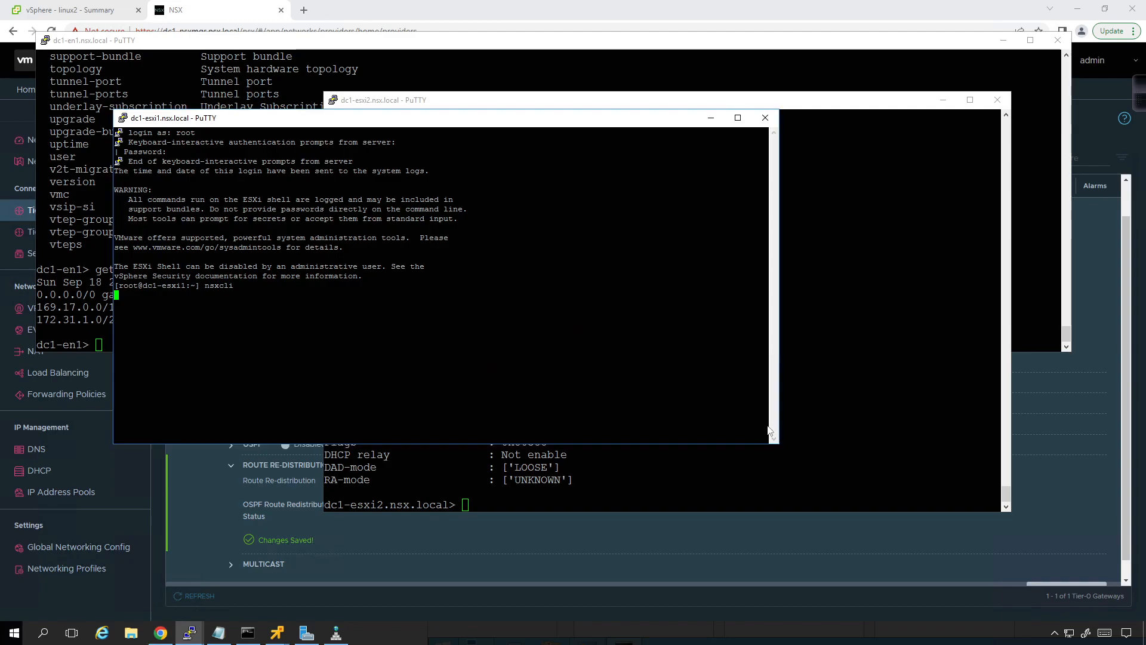
left_click_drag(501, 119, 487, 61)
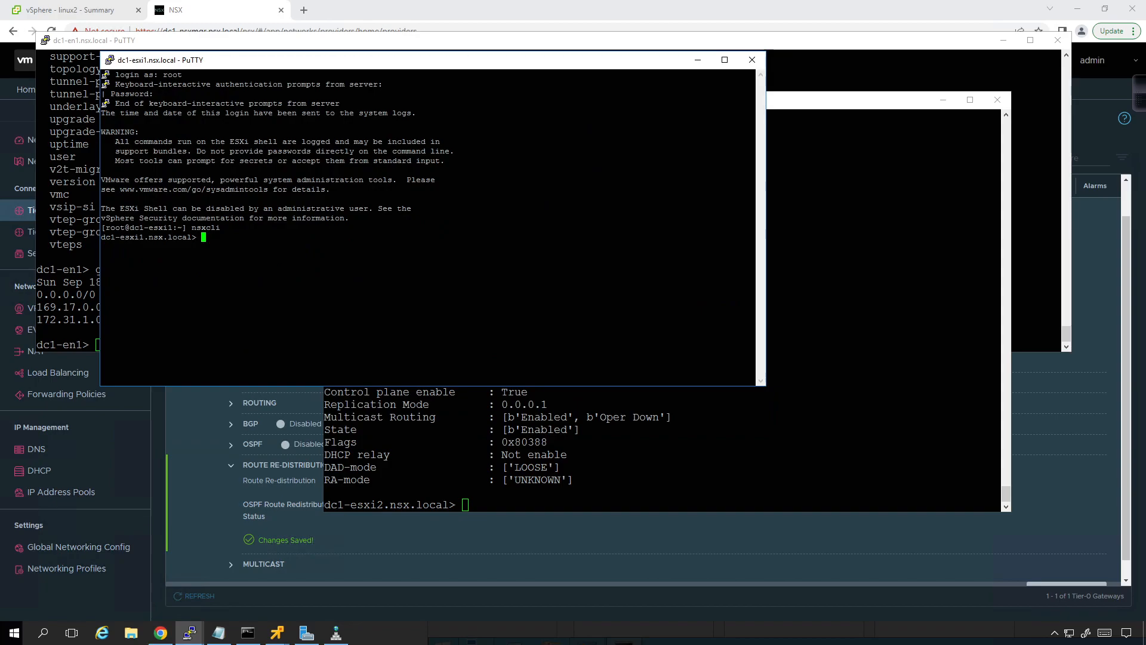
Step: List the logical routers on dc1-esxi1 with get logical-routers
type("get log")
key("Tab")
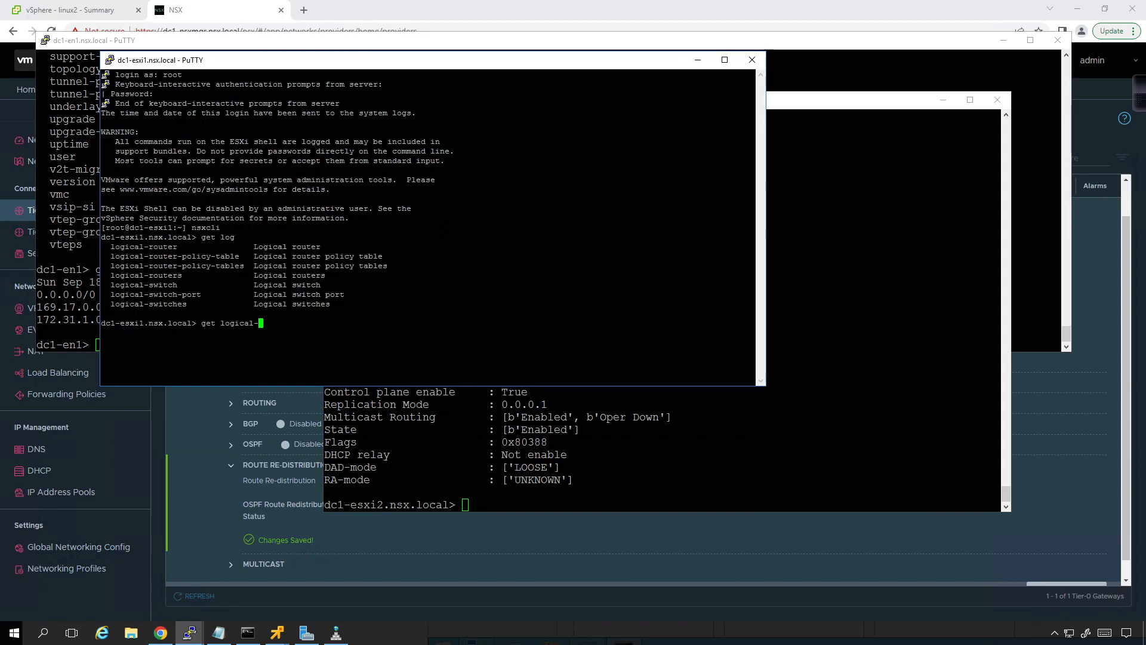
type("routers")
key("Return")
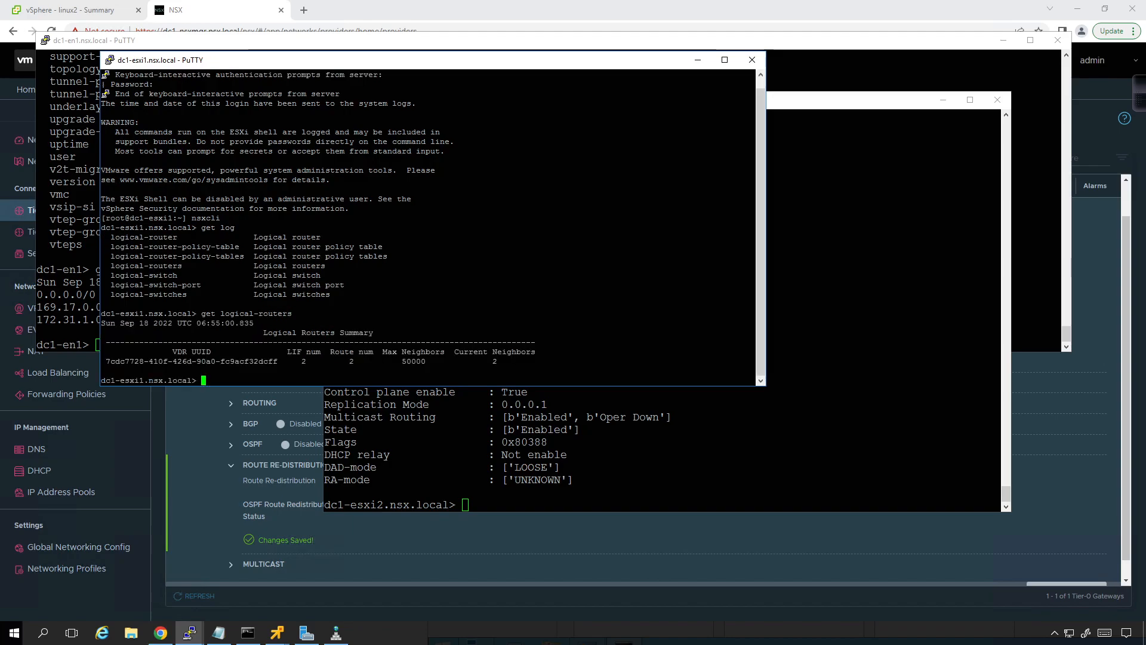
Step: Display the logical router's interfaces on dc1-esxi1 by running get logical-router with the listed VDR UUID and interfaces
key("Up")
key("BackSpace")
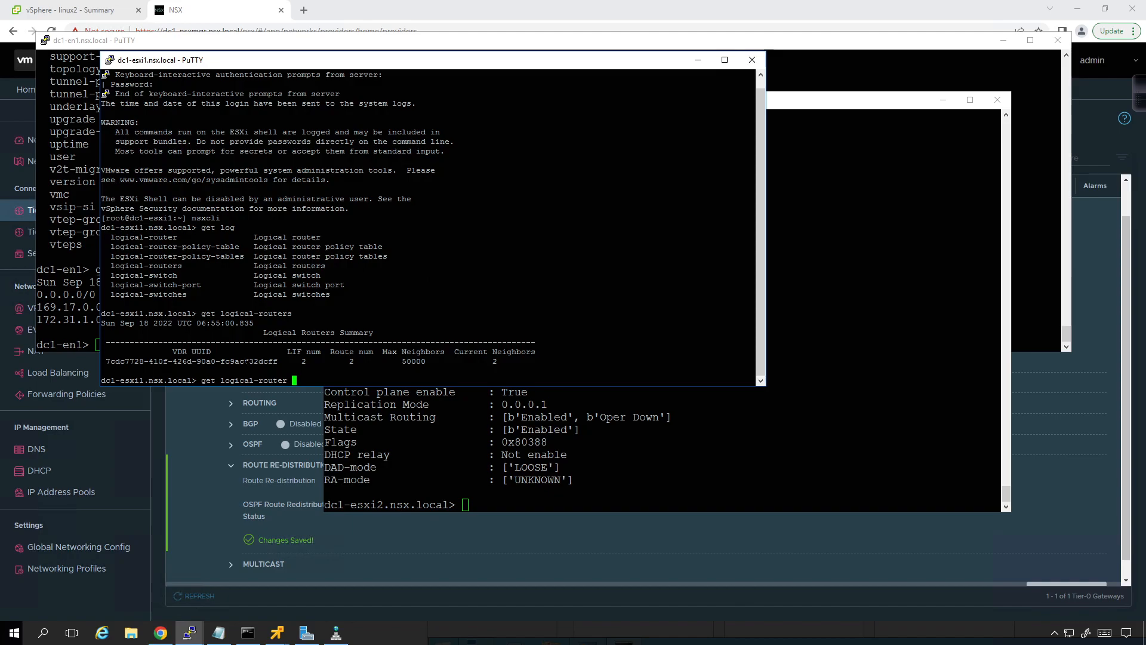
left_click_drag(106, 361, 279, 361)
right_click(278, 362)
key("Tab")
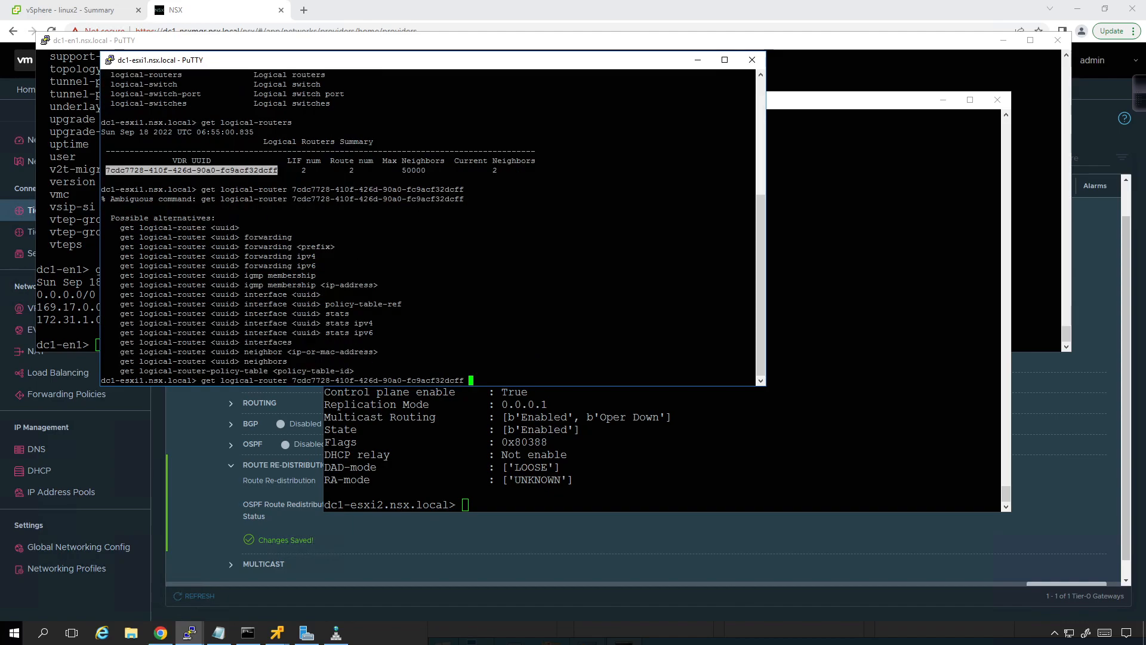
type("interd")
key("BackSpace")
type("faces")
key("Return")
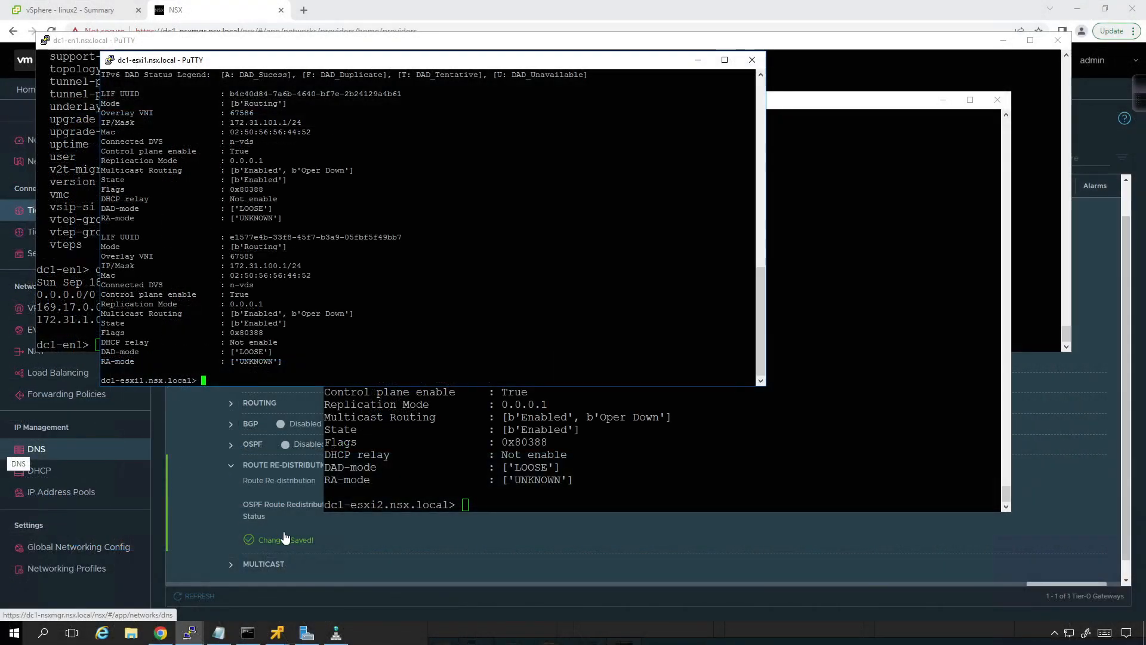
Step: Bring up the linux2 and windows1 remote consoles and repeat the ping to 172.31.100.12 from windows1
left_click(418, 550)
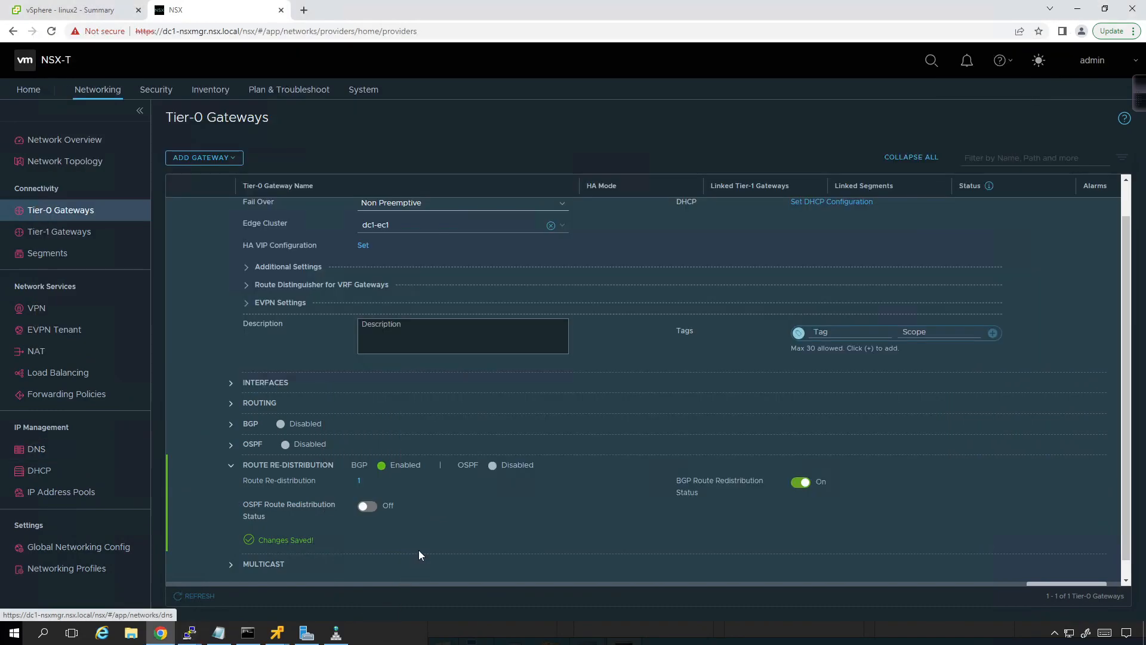
mouse_move(276, 633)
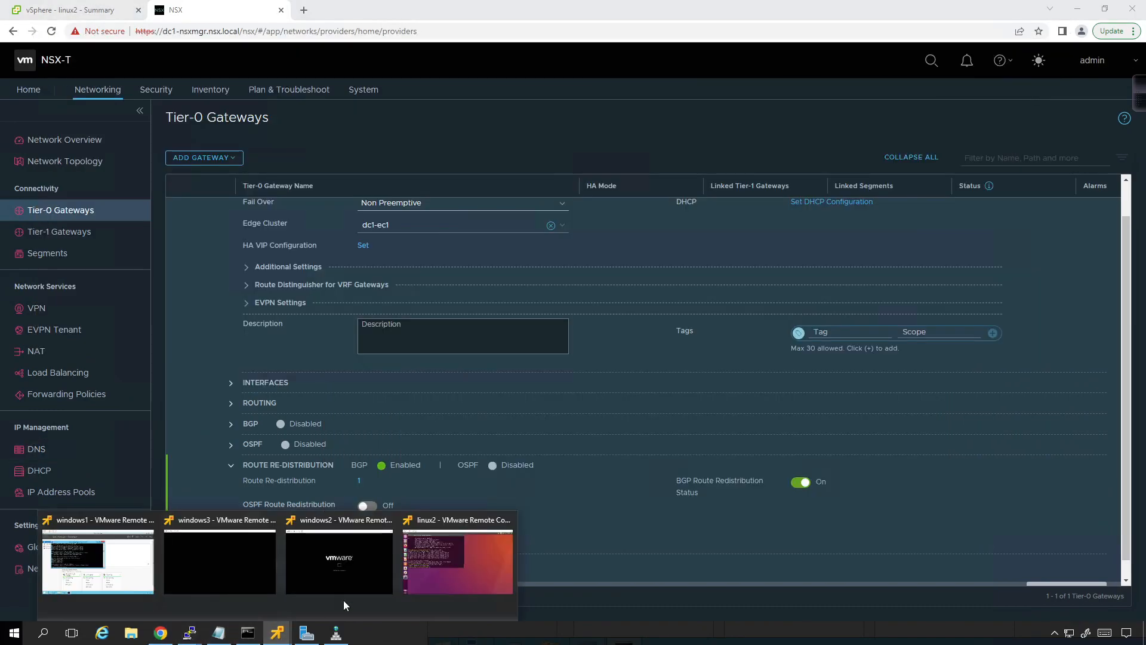
left_click(490, 559)
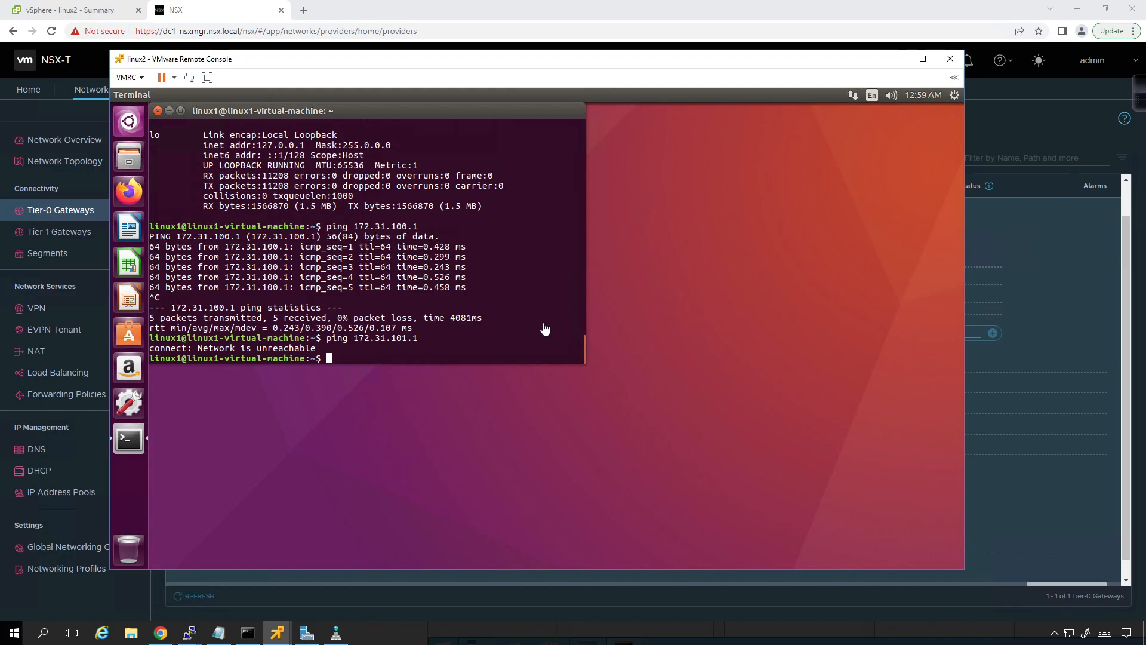
left_click(276, 633)
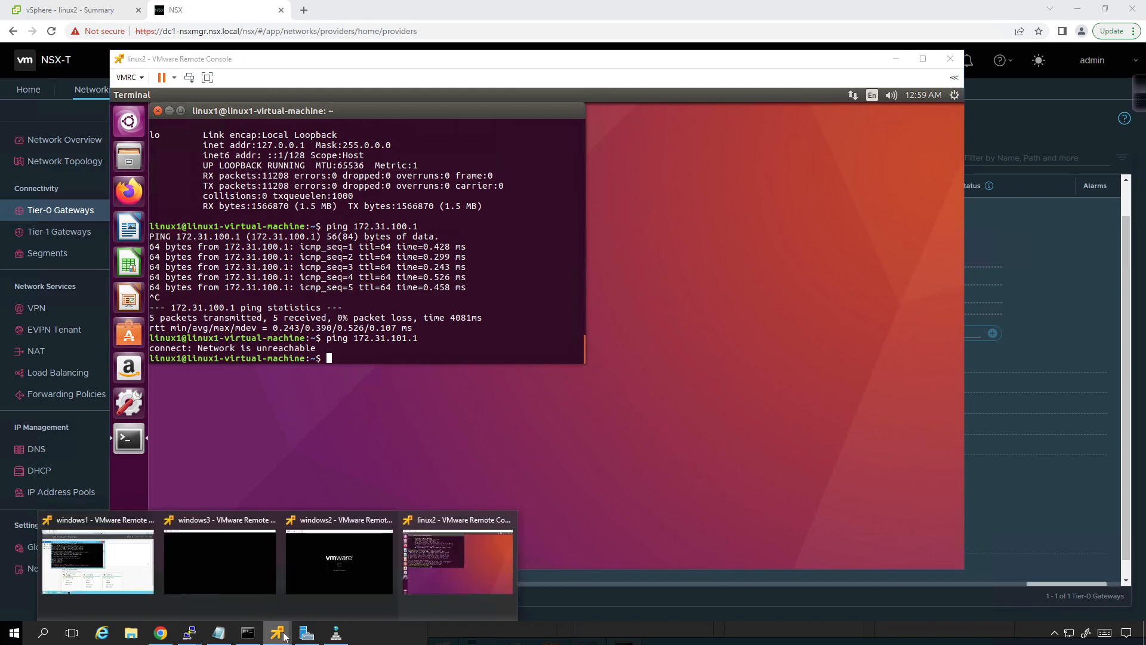
left_click(73, 560)
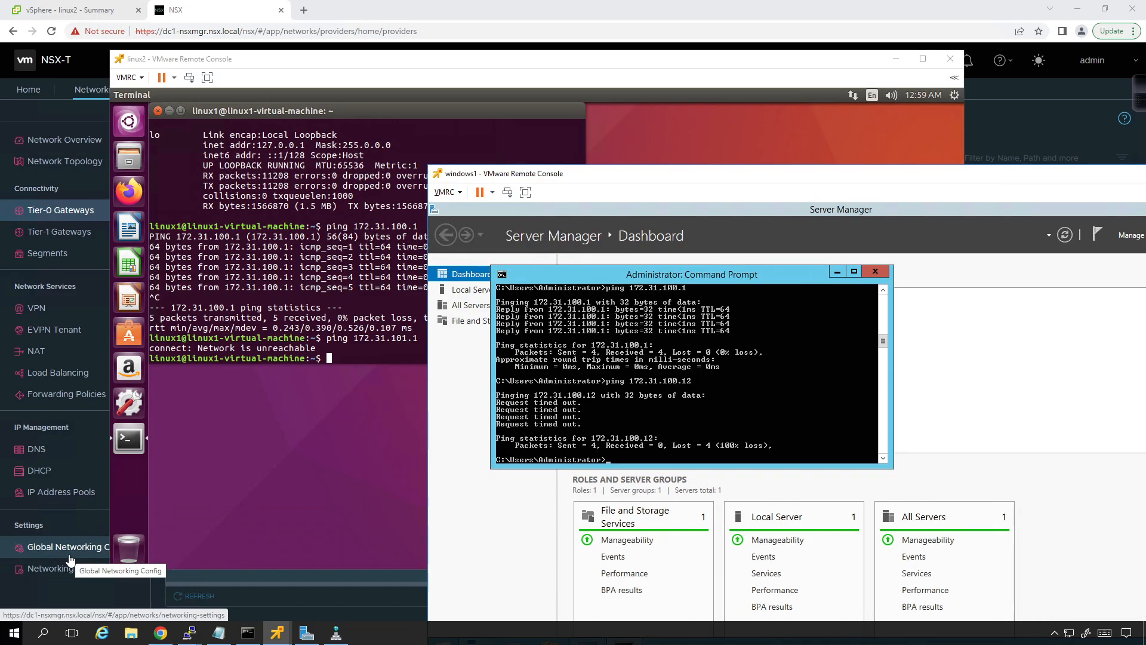
key("Up")
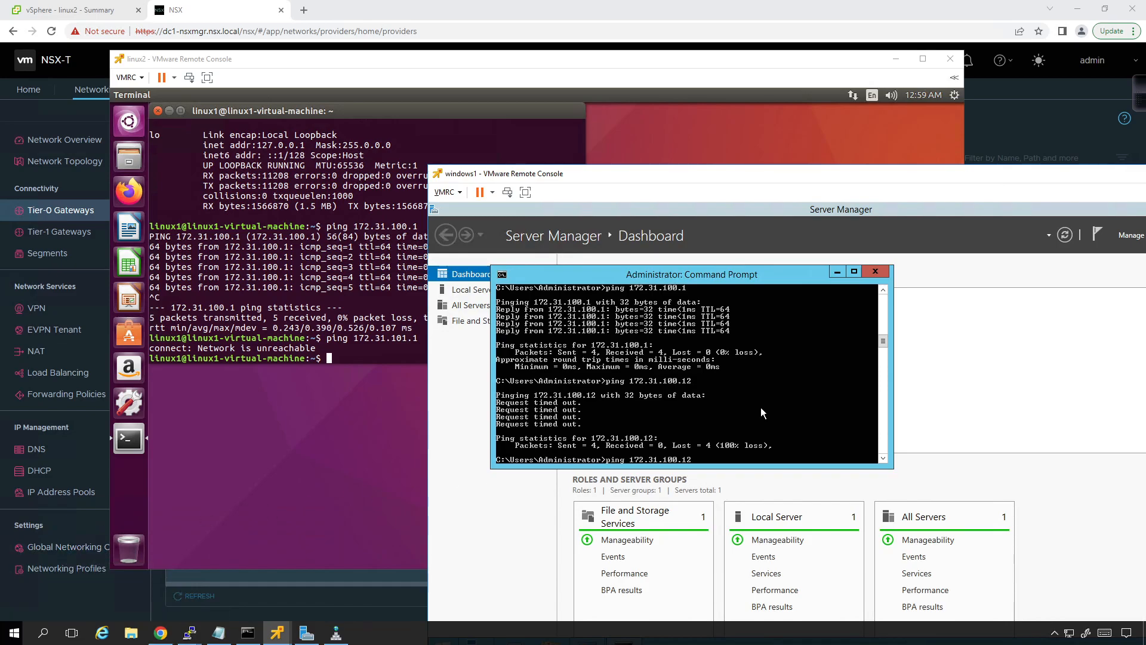
key("Return")
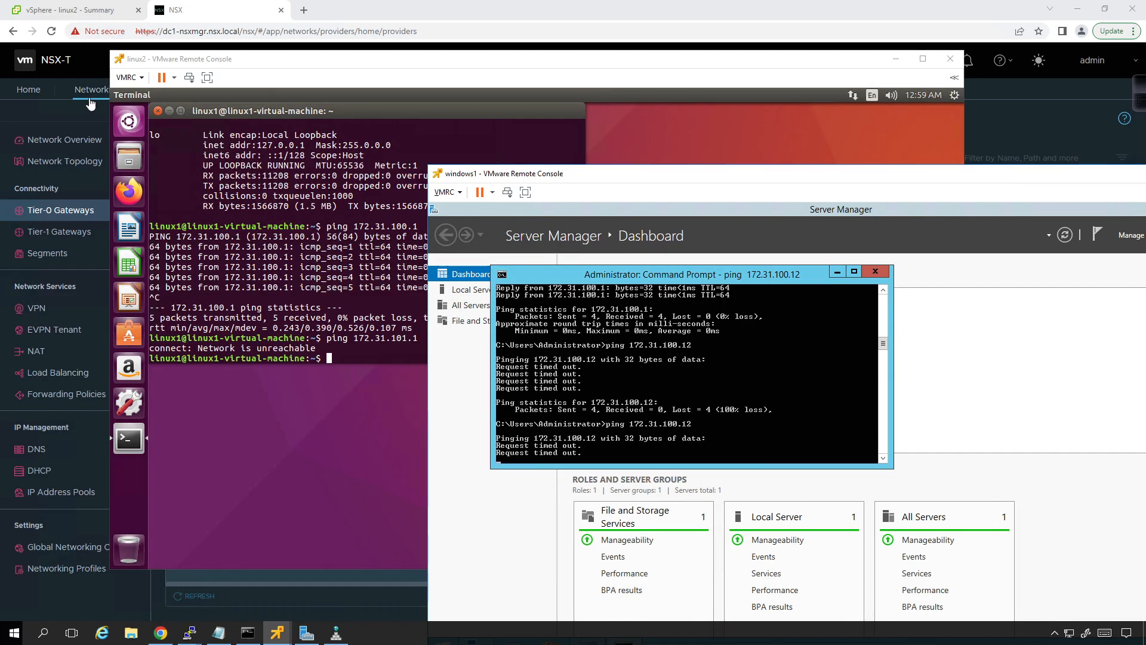
Step: Return to the Tier-0 Gateways page in NSX, decline leaving it with unsaved edits, and close editing of dc1-tier0-1
left_click(439, 17)
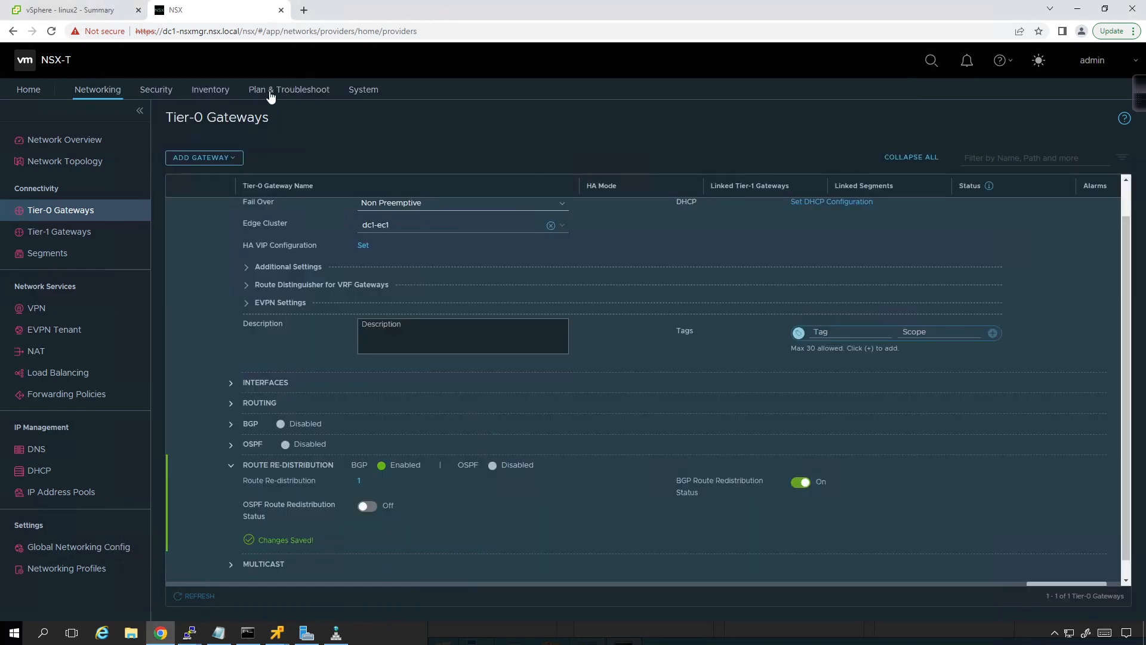
left_click(147, 90)
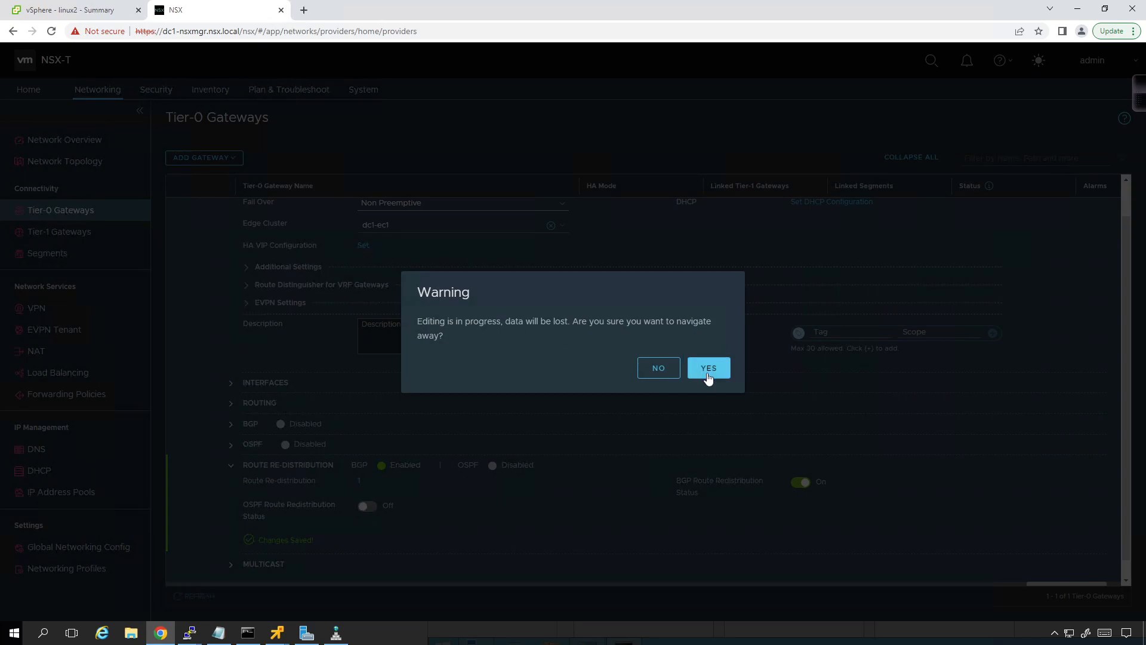
left_click(661, 370)
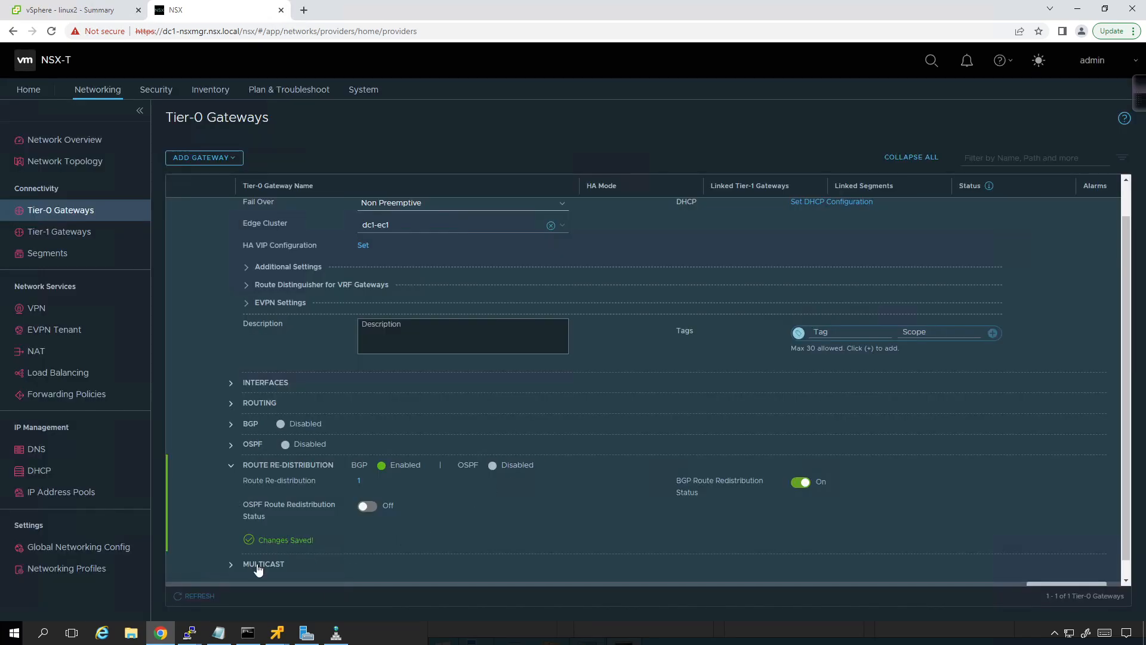
scroll(1080, 562, "down", 1)
left_click(1066, 575)
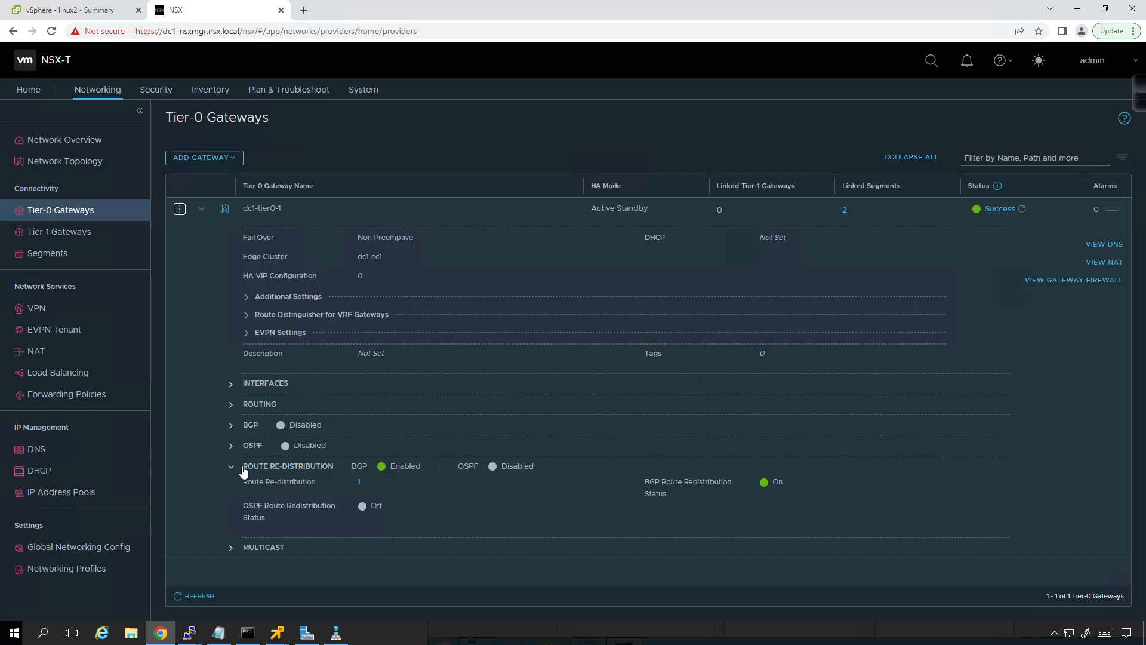
Step: View the sources selected in the redist route re-distribution entry of dc1-tier0-1, and close the details
left_click(360, 483)
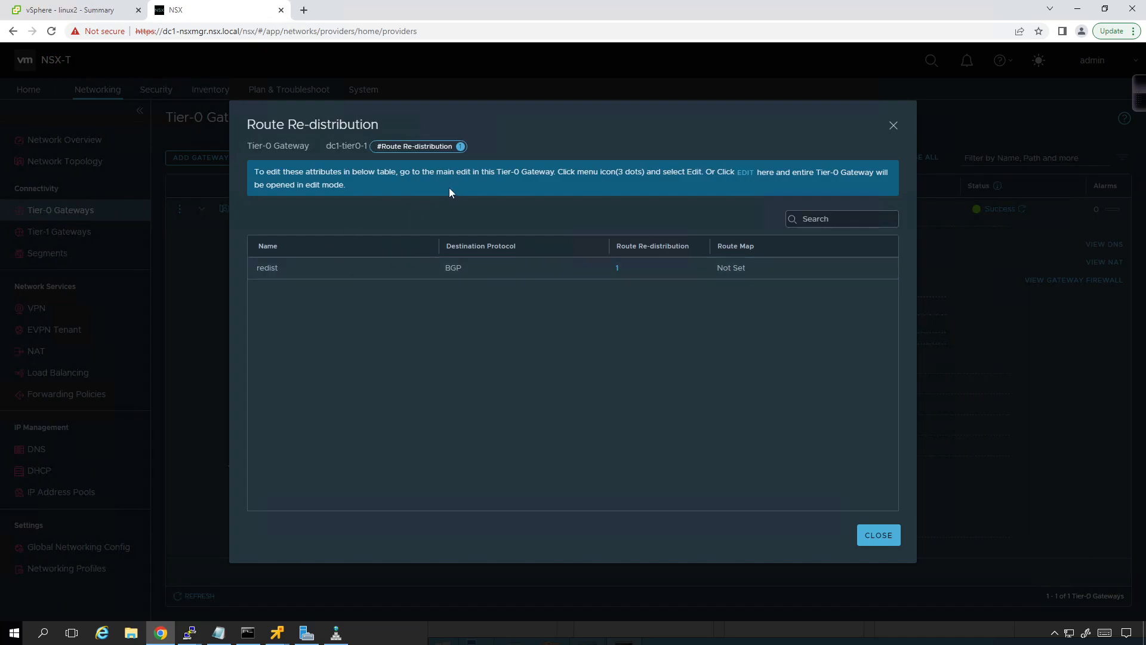
left_click(617, 269)
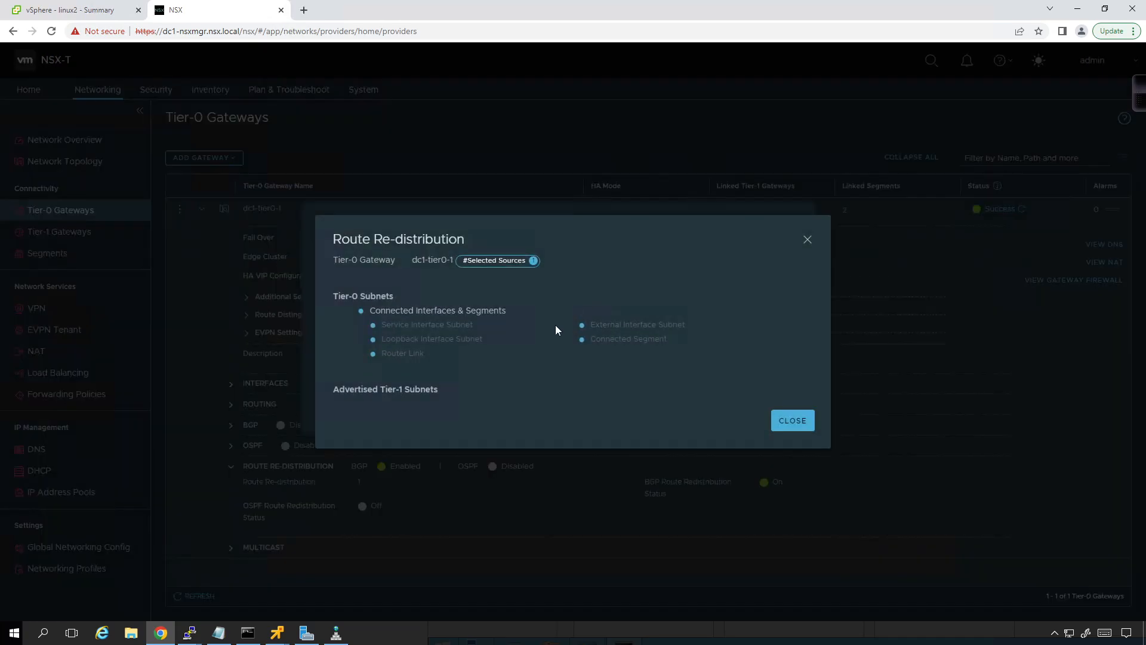
left_click(776, 423)
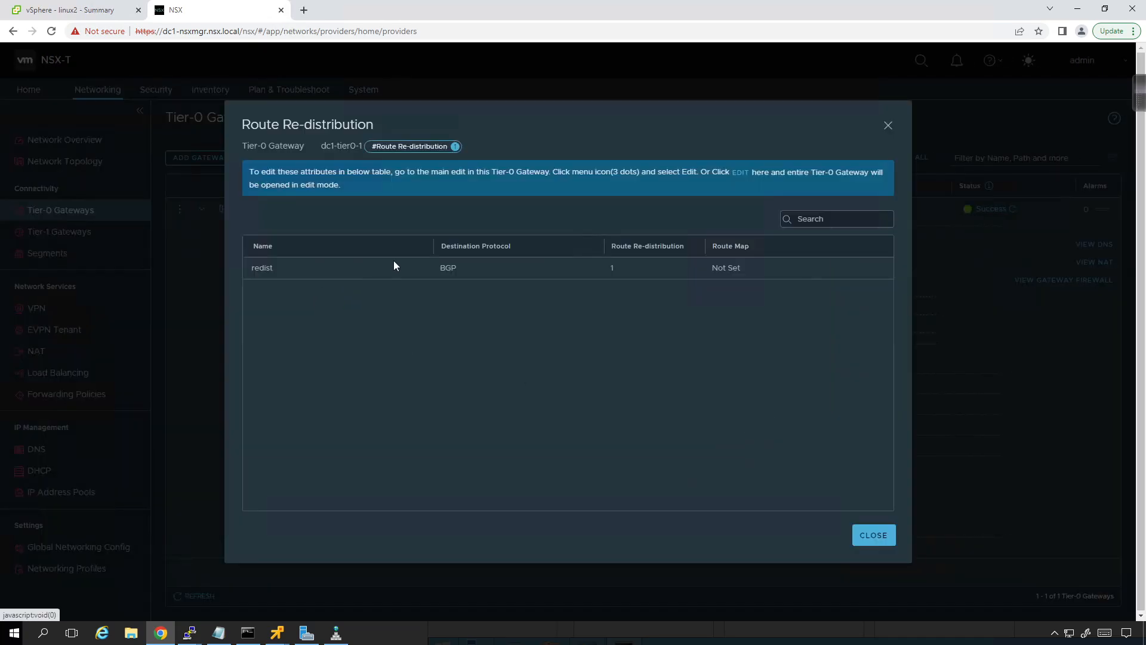
left_click(882, 533)
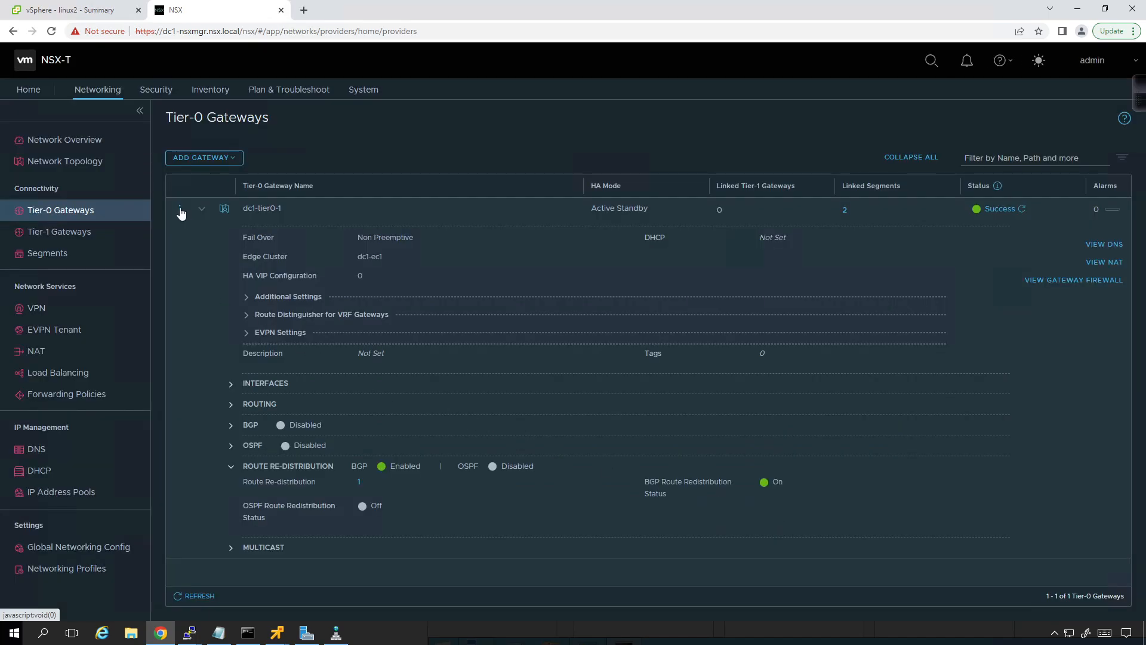
Step: Edit dc1-tier0-1 and delete its redist route re-distribution entry, applying the change
left_click(179, 210)
left_click(229, 131)
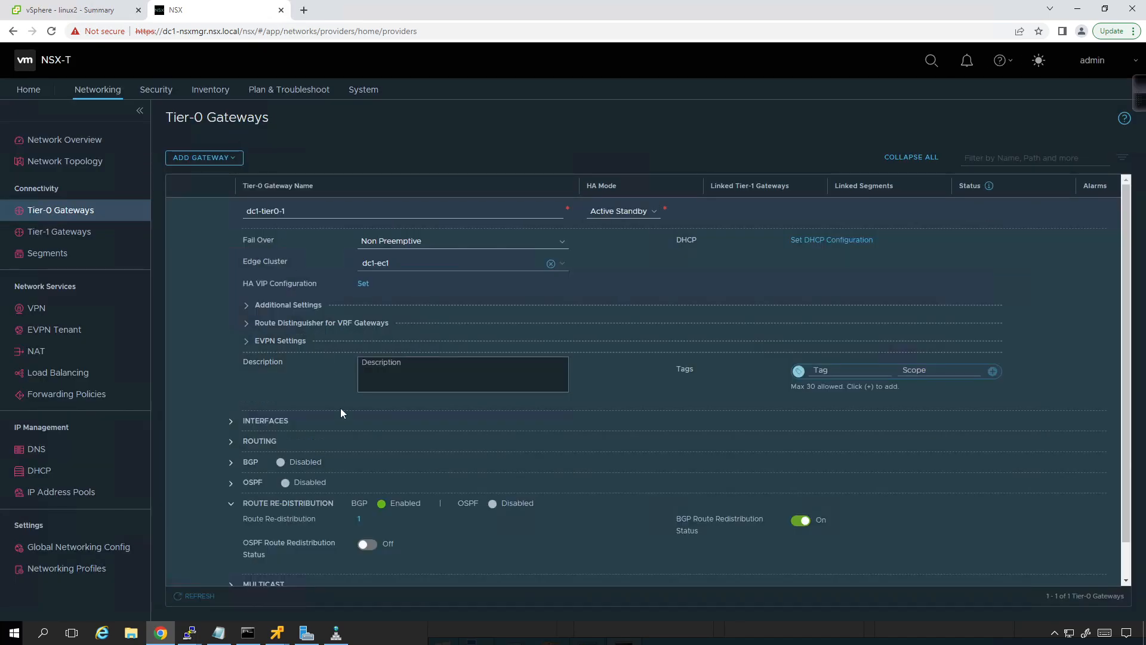
left_click(358, 520)
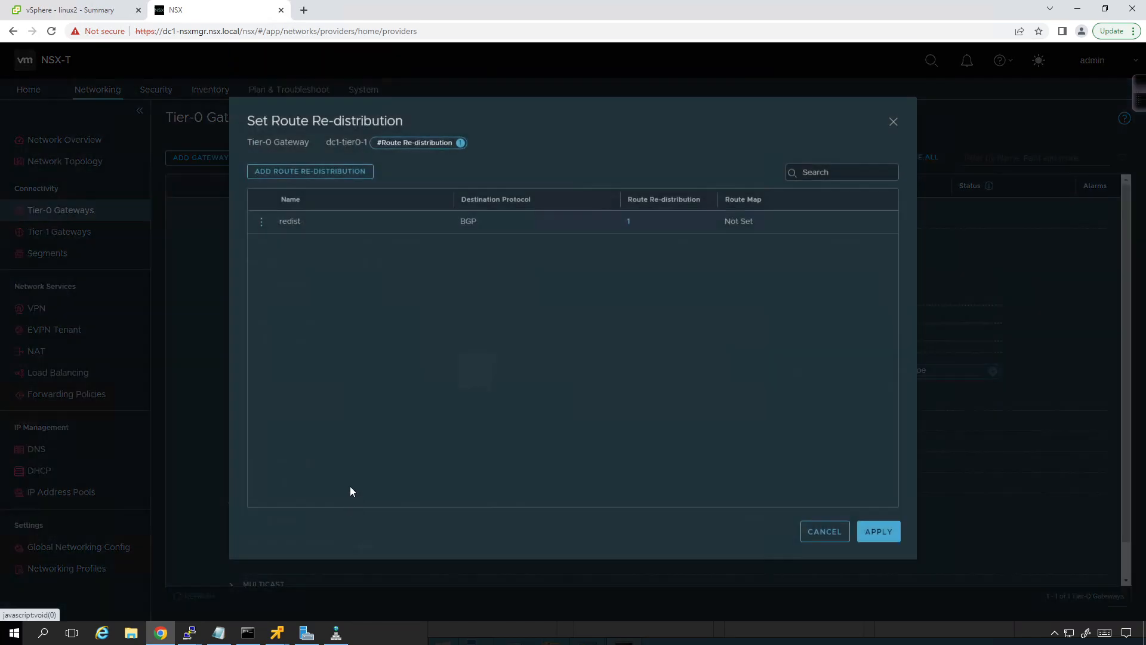
left_click(263, 228)
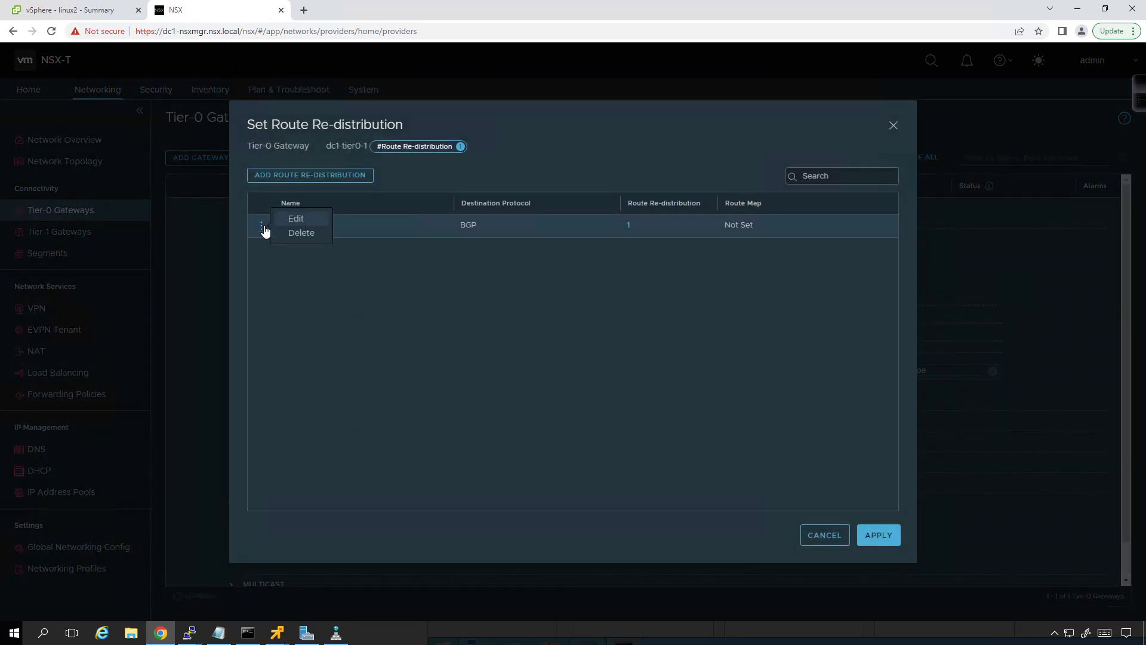
left_click(300, 232)
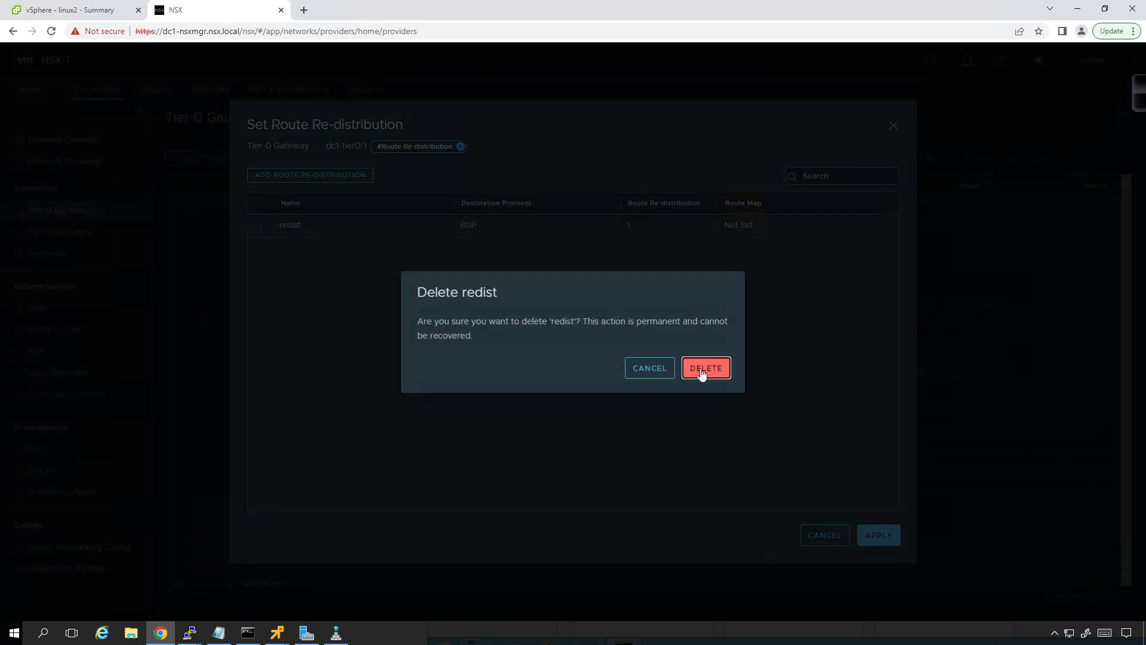
left_click(697, 370)
left_click(879, 537)
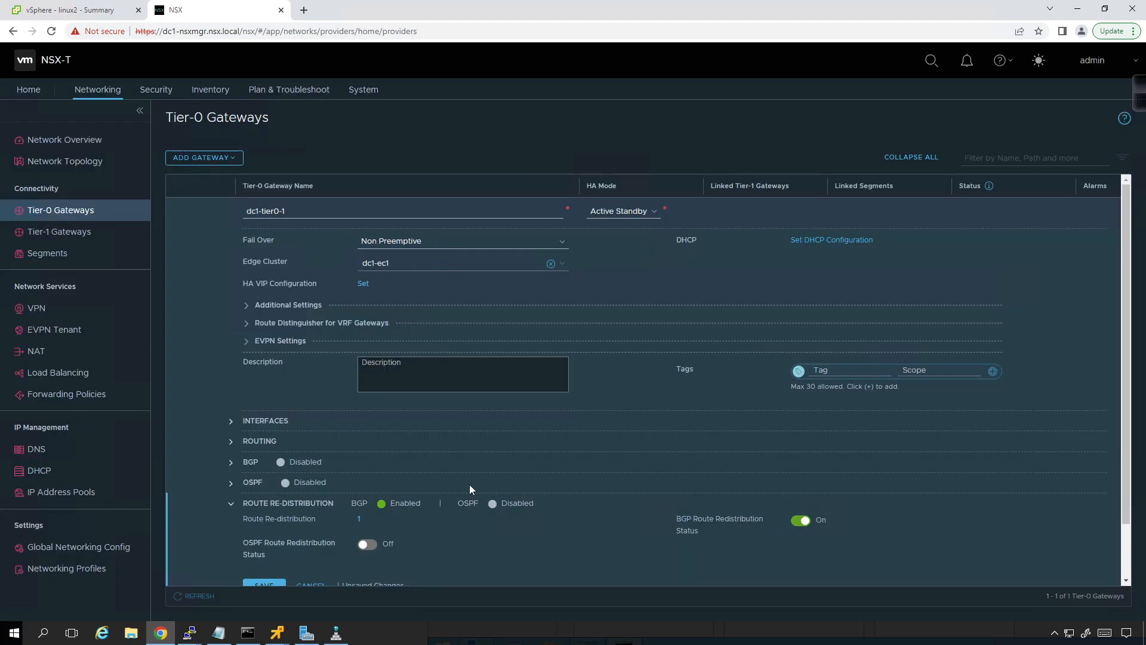
Step: Save the route re-distribution changes, finish editing dc1-tier0-1, and collapse its details
scroll(292, 547, "down", 1)
left_click(266, 523)
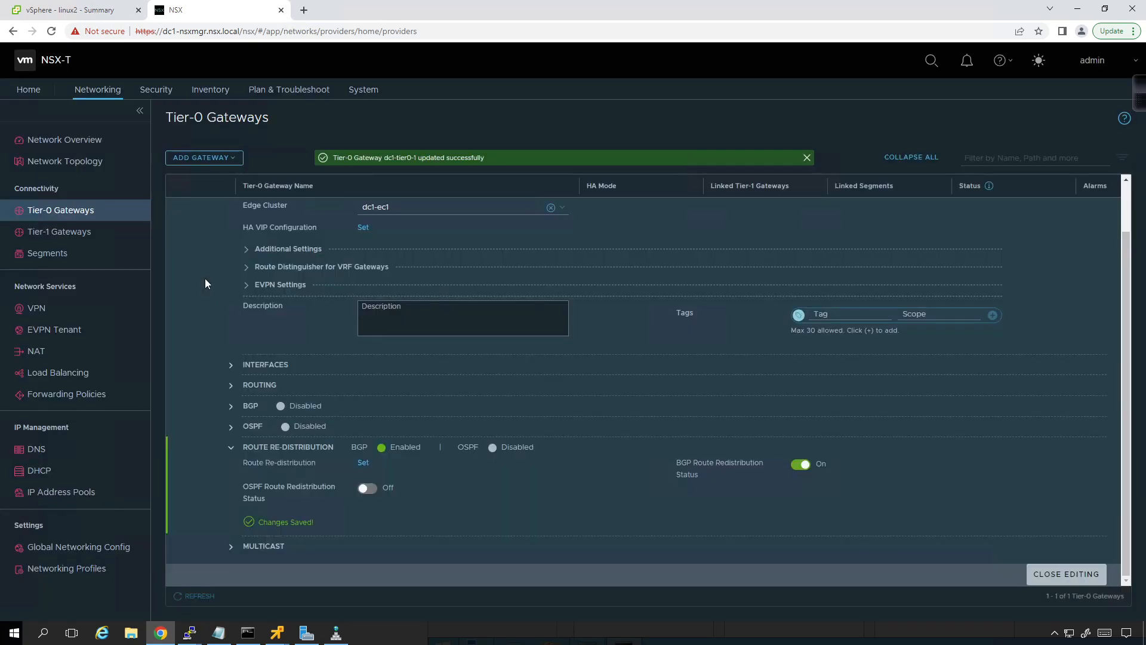
scroll(209, 278, "up", 1)
scroll(244, 240, "down", 1)
left_click(1048, 580)
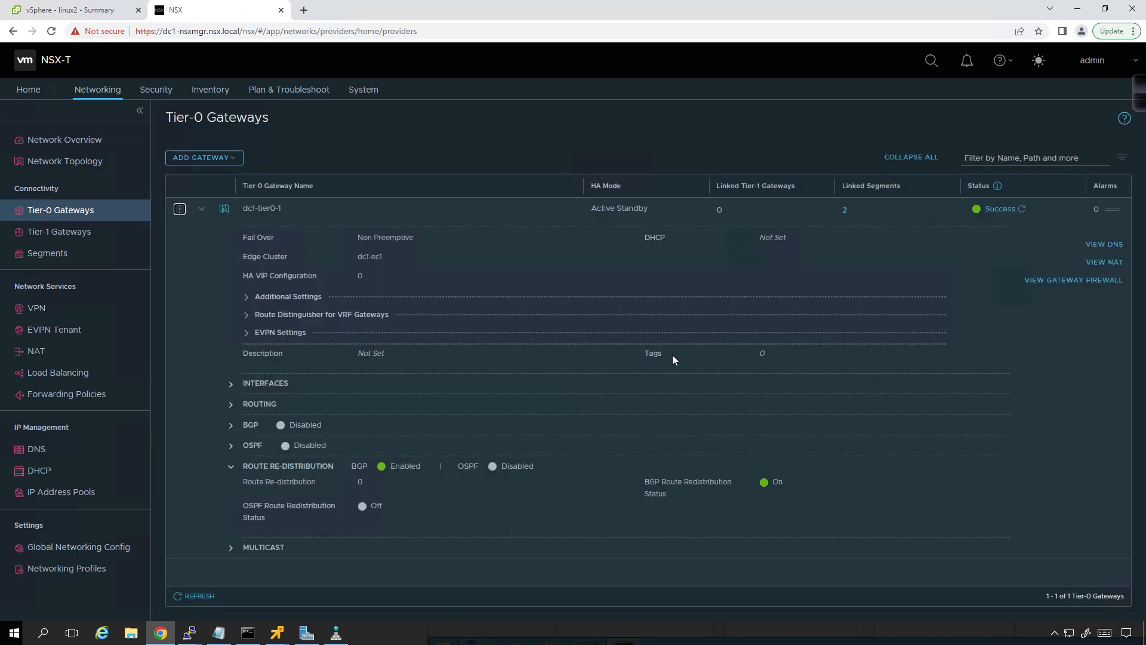
left_click(198, 213)
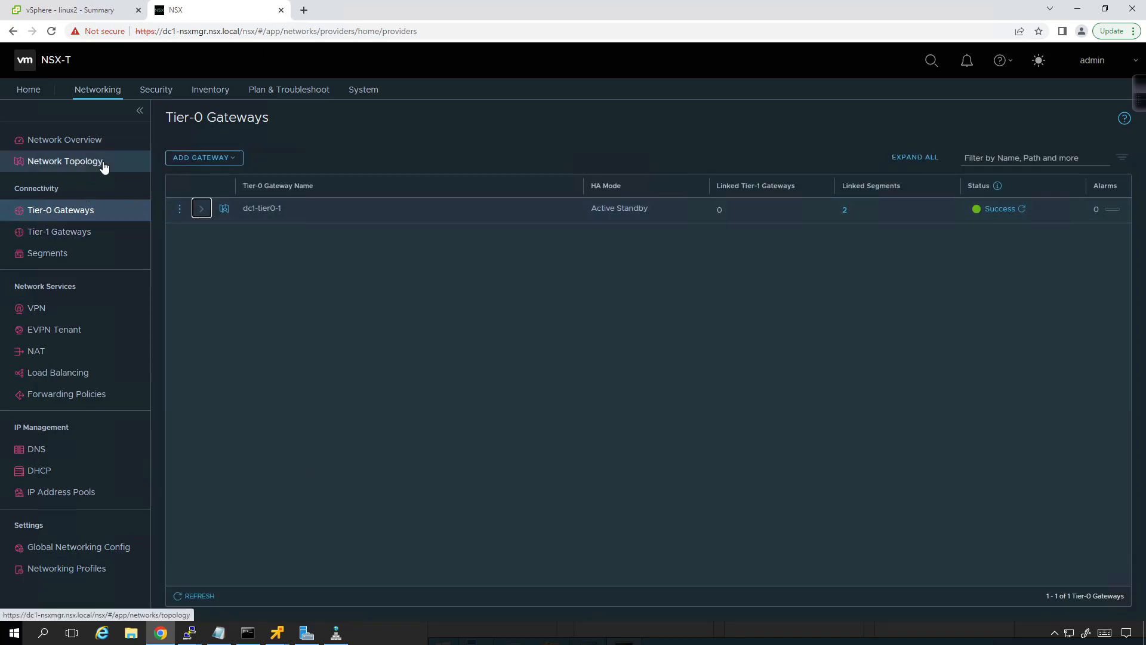
Step: Review the Distributed Firewall rules in the default Layer3 section of the Application category, and return to the Security Overview
left_click(150, 89)
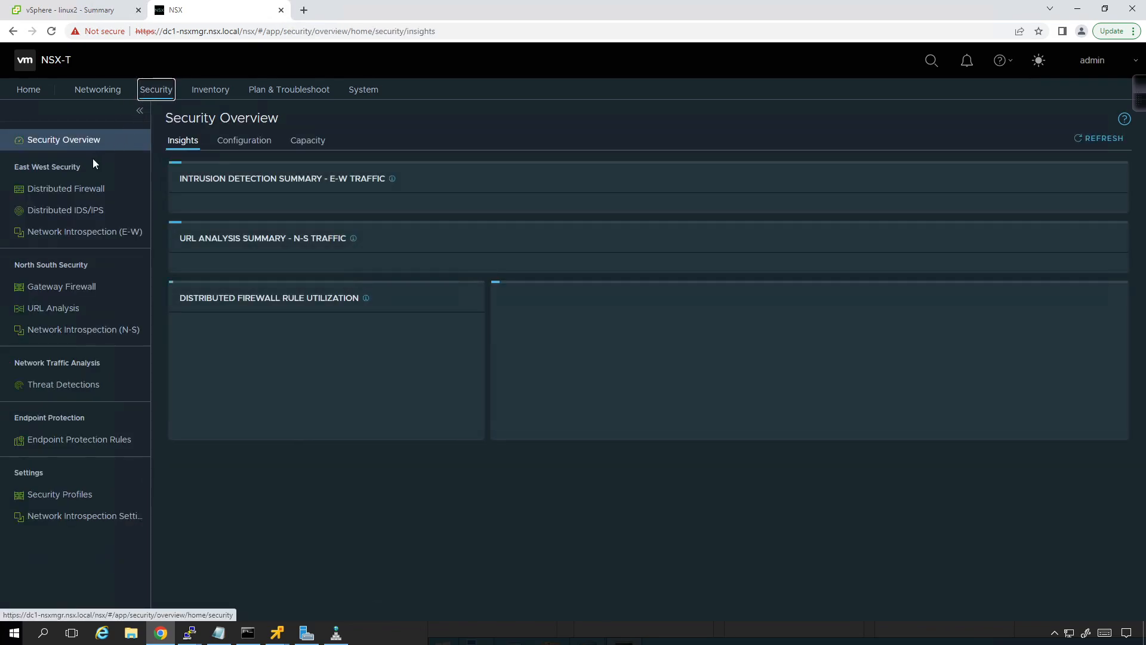
left_click(71, 206)
left_click(73, 190)
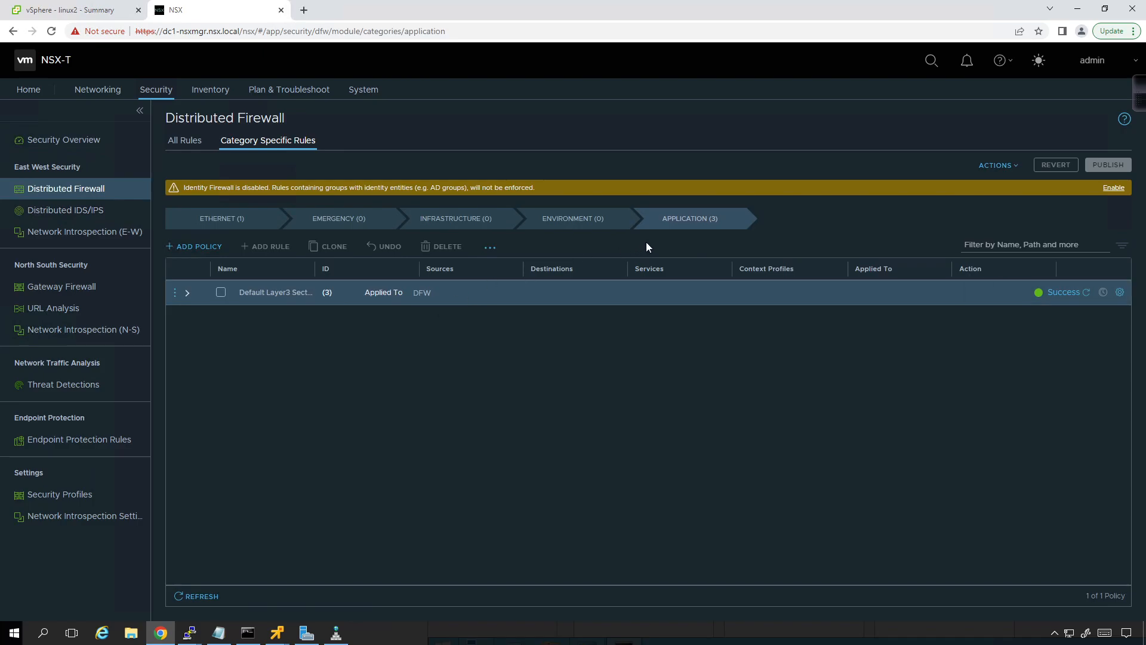
left_click(184, 294)
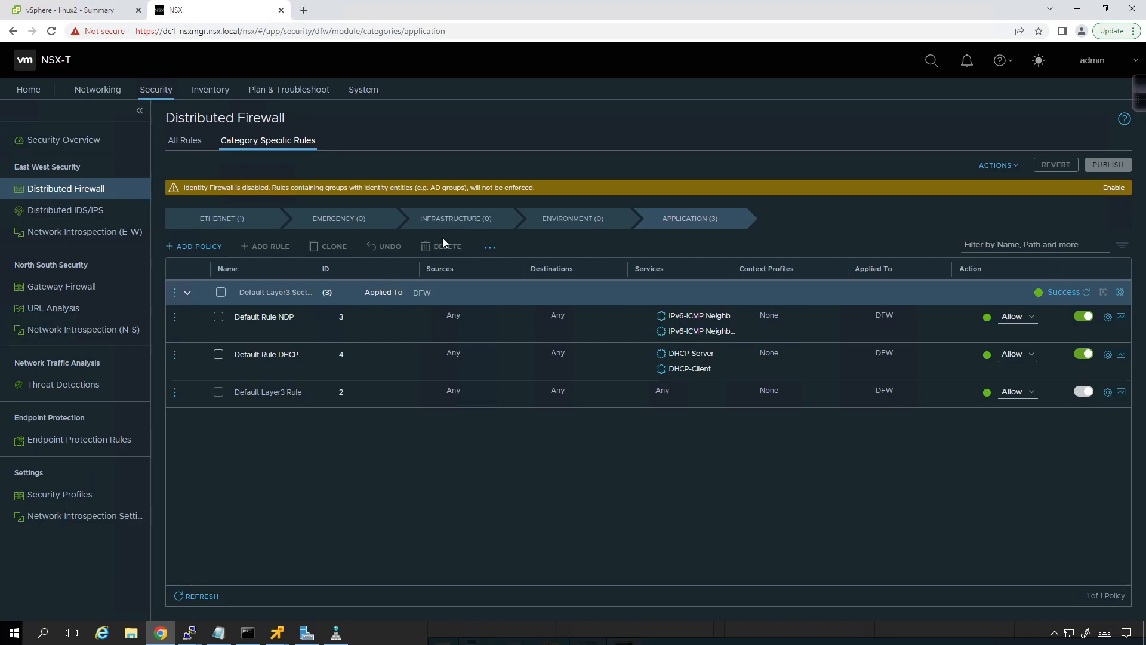
left_click(69, 139)
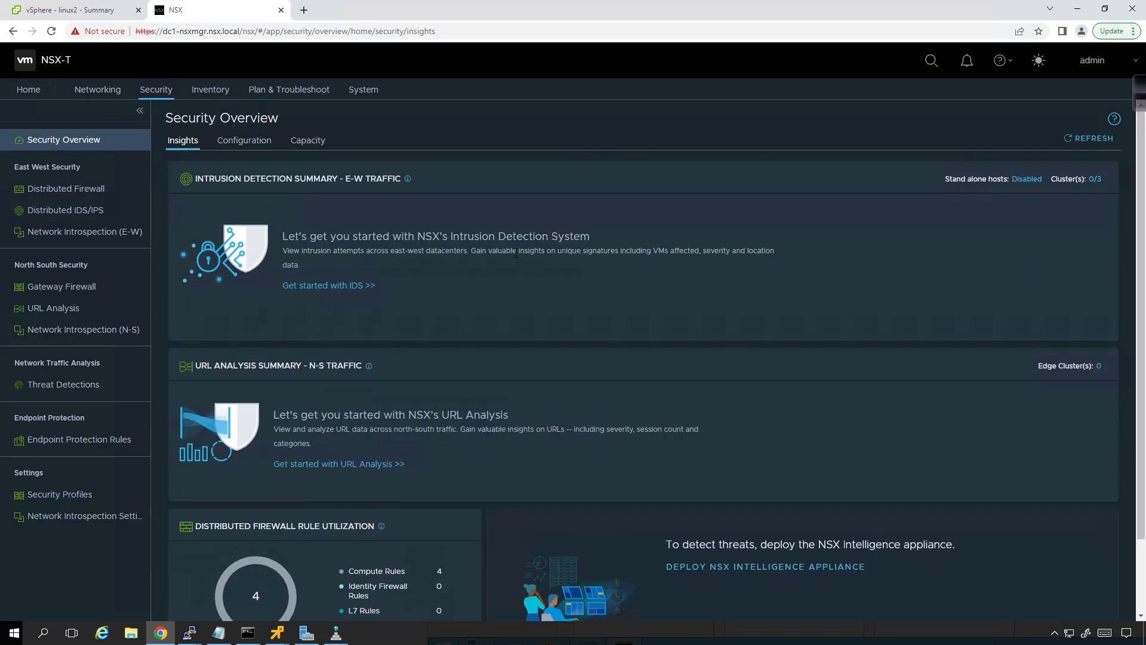
Step: Switch to the vSphere Client to view linux3's summary, and bring up the windows1 remote console fully in view
left_click(73, 10)
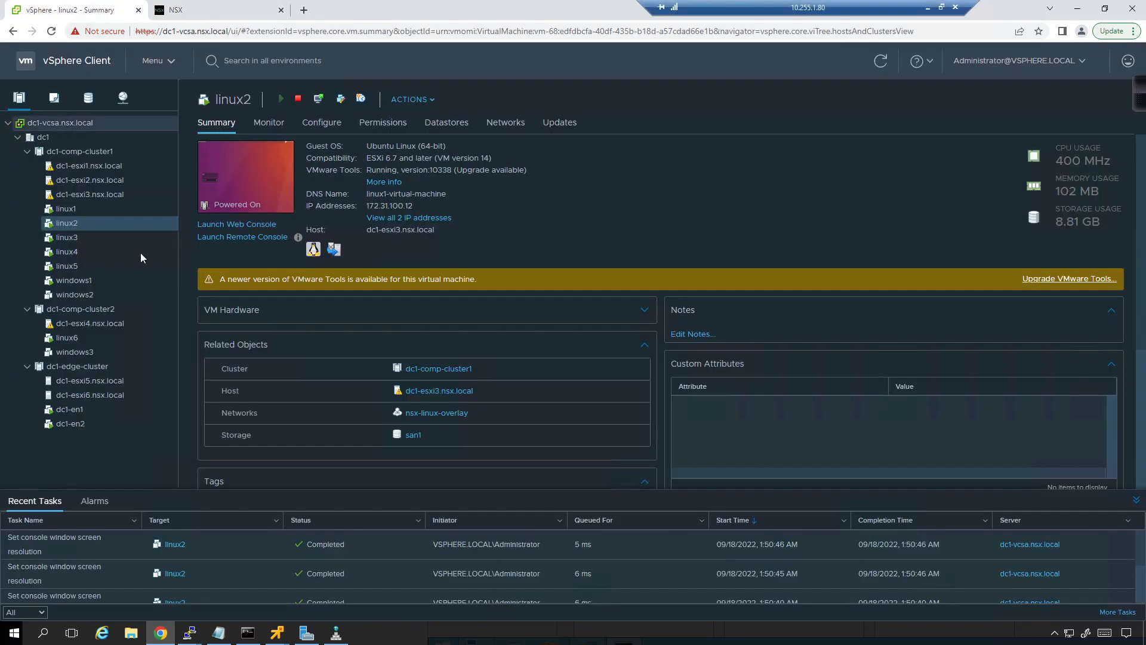
left_click(67, 238)
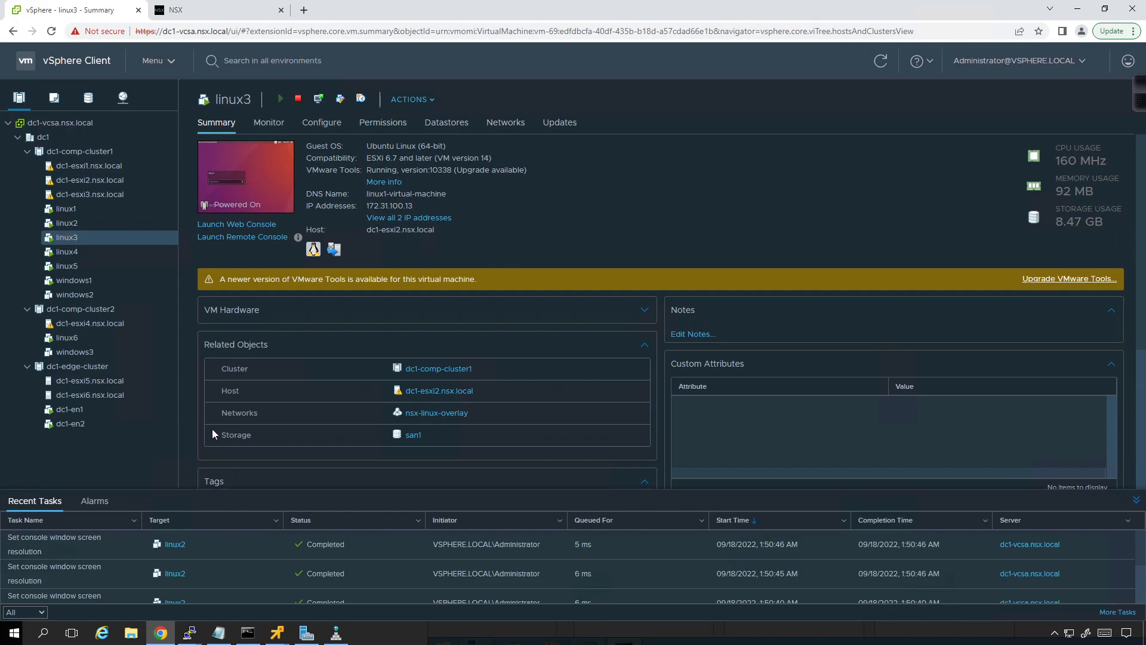
left_click(276, 636)
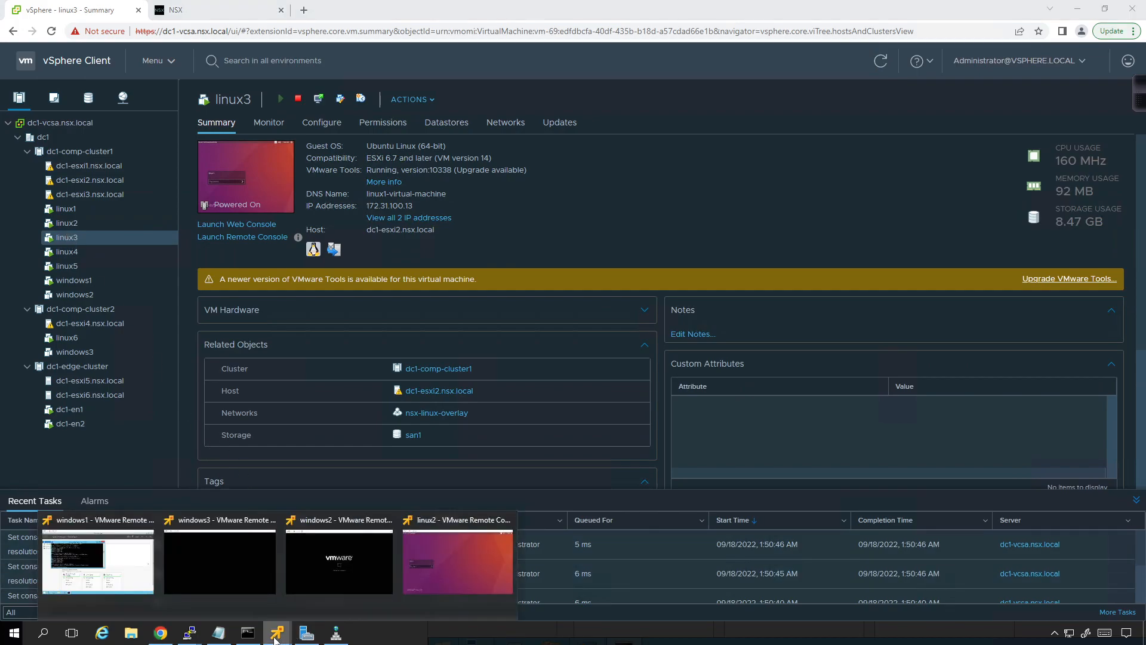
left_click(96, 567)
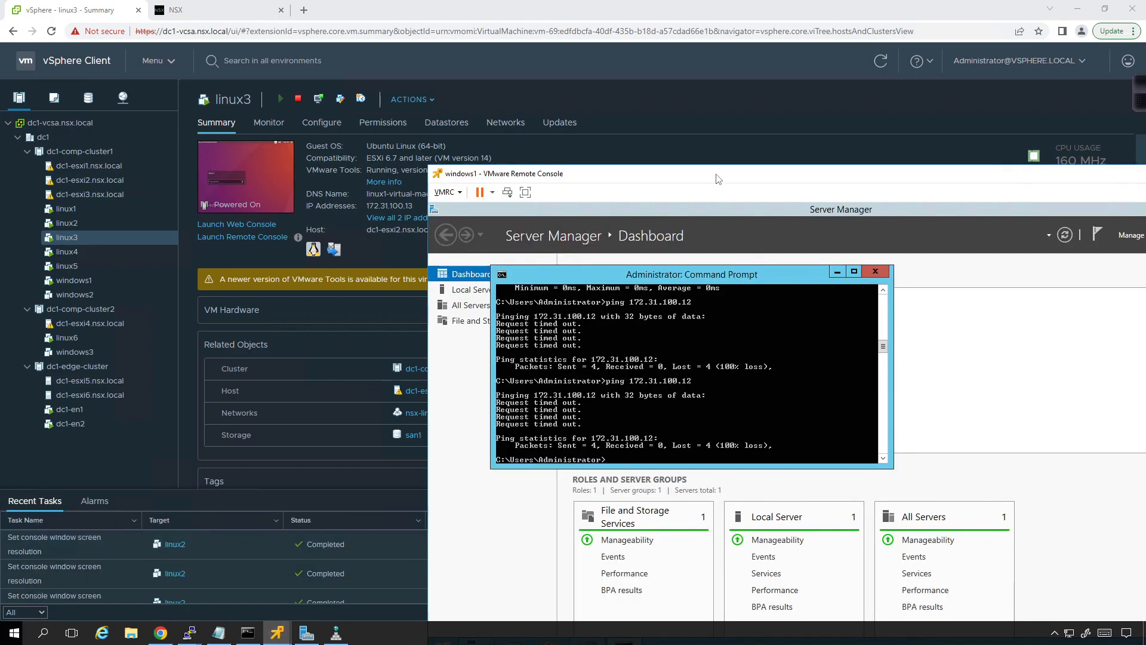
left_click_drag(715, 173, 391, 67)
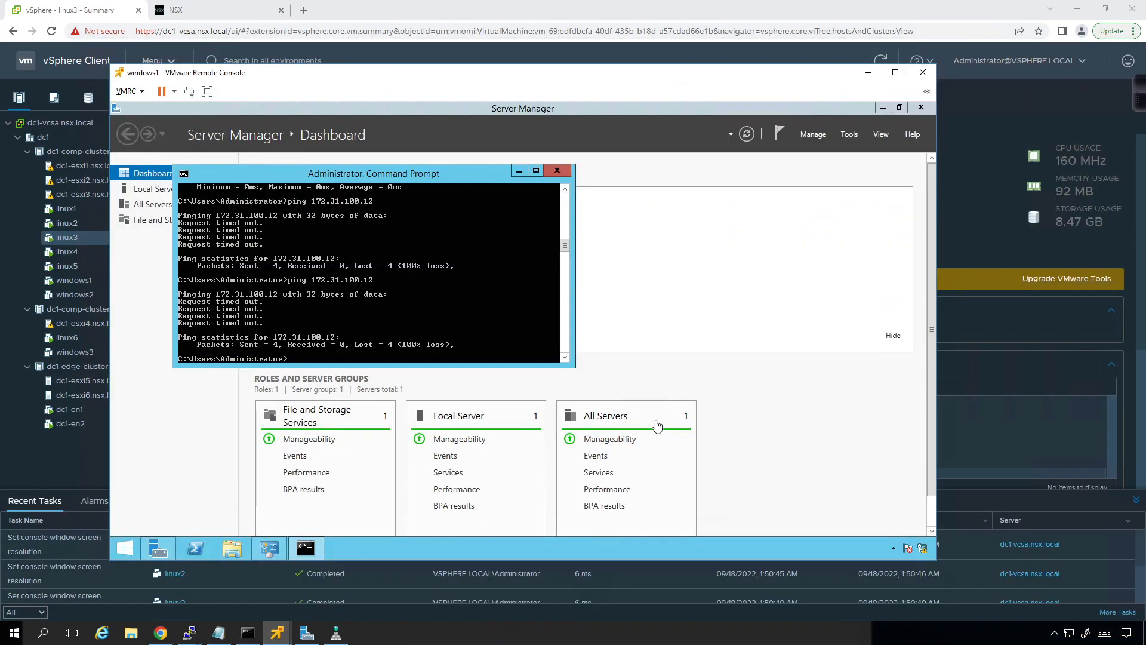
Step: Open the network connection details of Ethernet0 on windows1 from the Network and Sharing Center
left_click(923, 549)
left_click(886, 496)
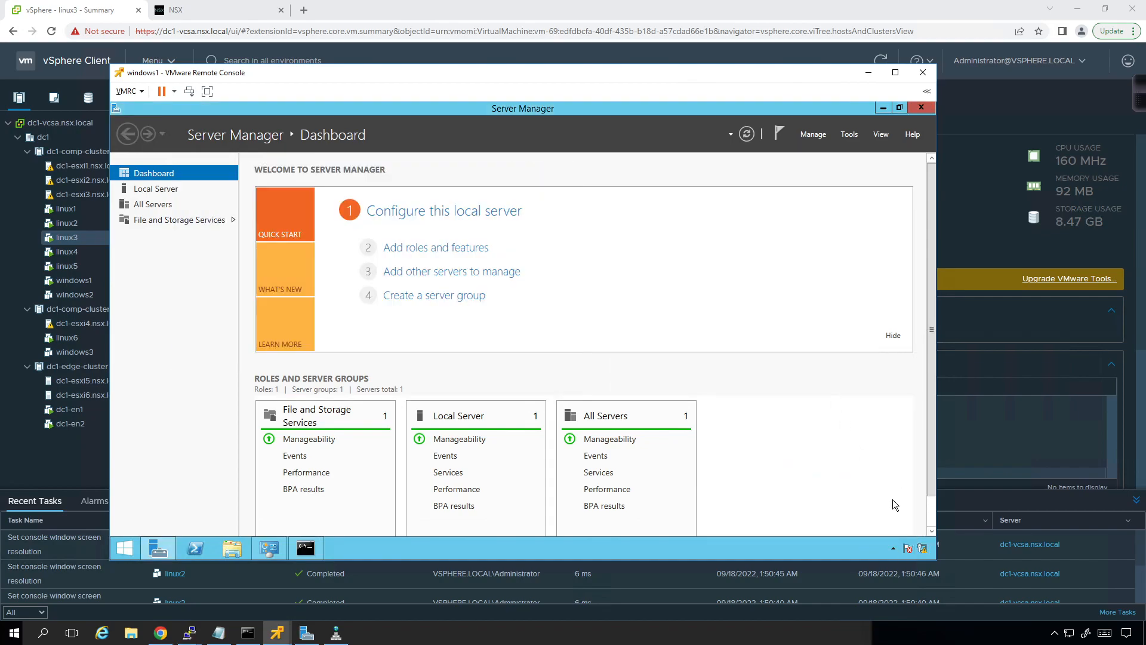
right_click(923, 548)
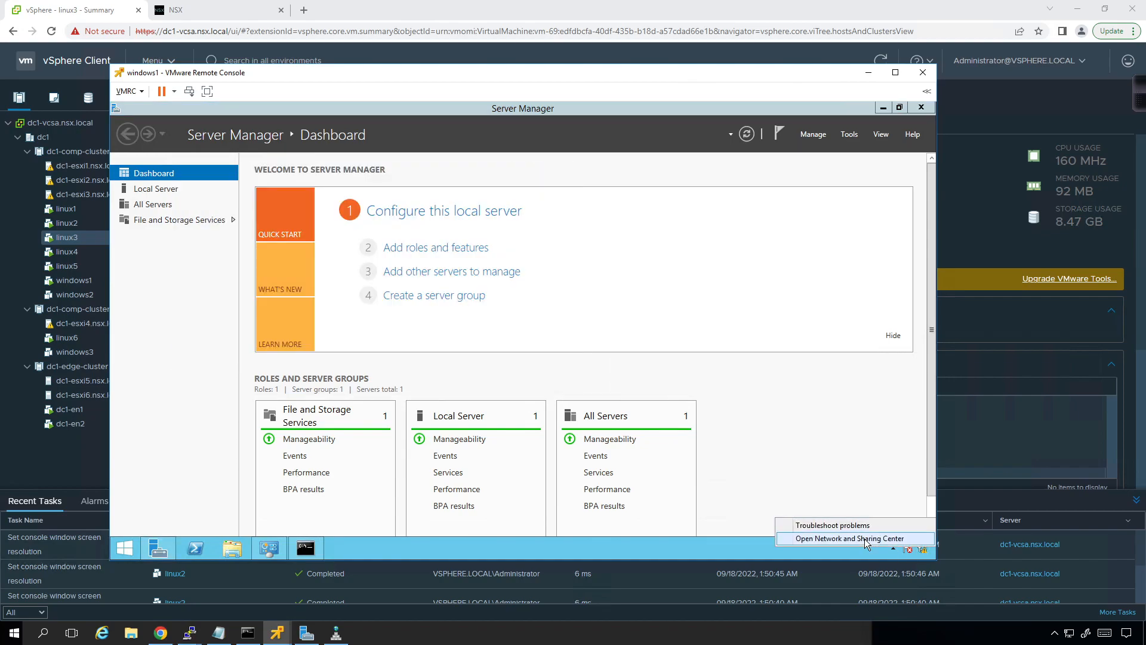
left_click(865, 539)
left_click(659, 246)
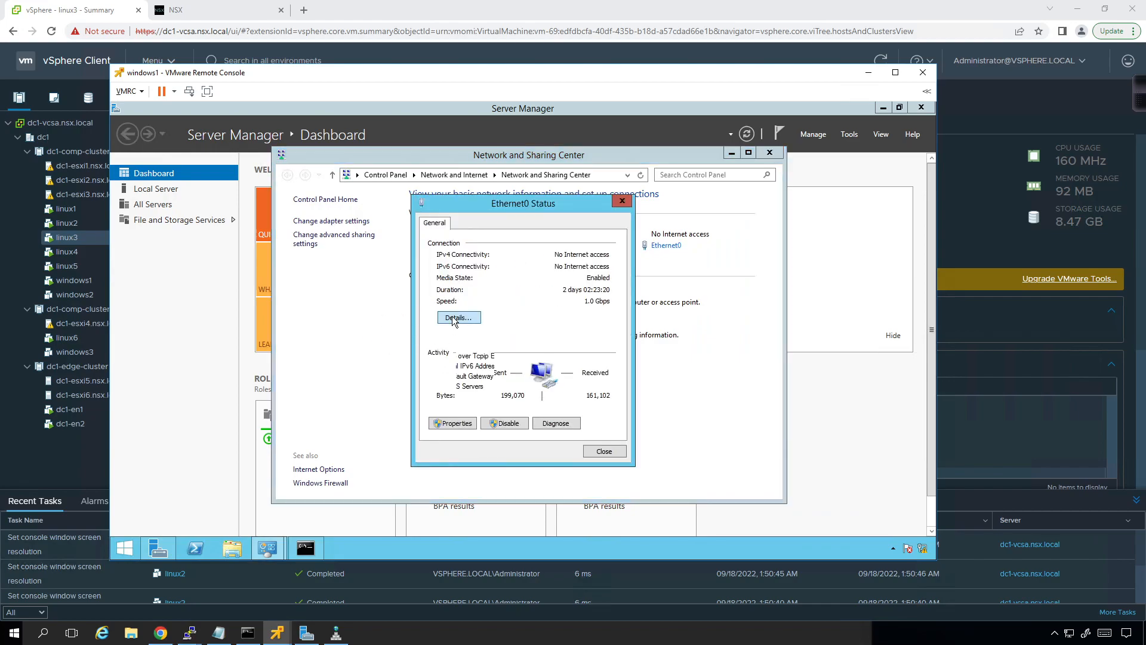
left_click(454, 319)
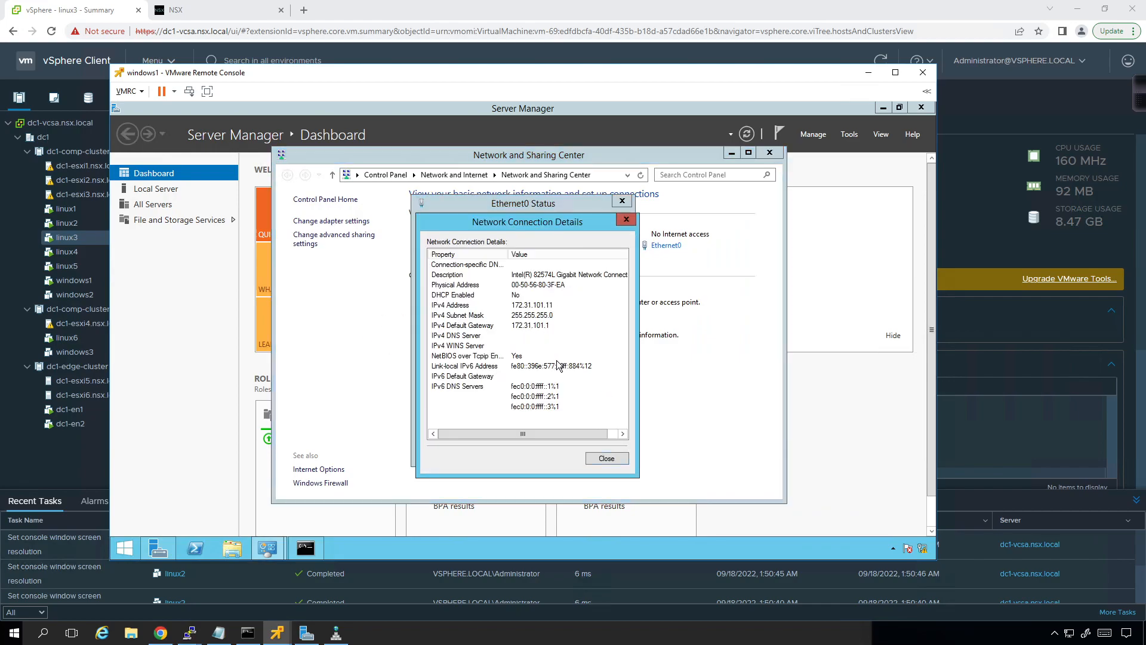
Step: Display the ARP table on windows1 by running arp -a in the Command Prompt
left_click(303, 548)
type("arp -a")
key("Return")
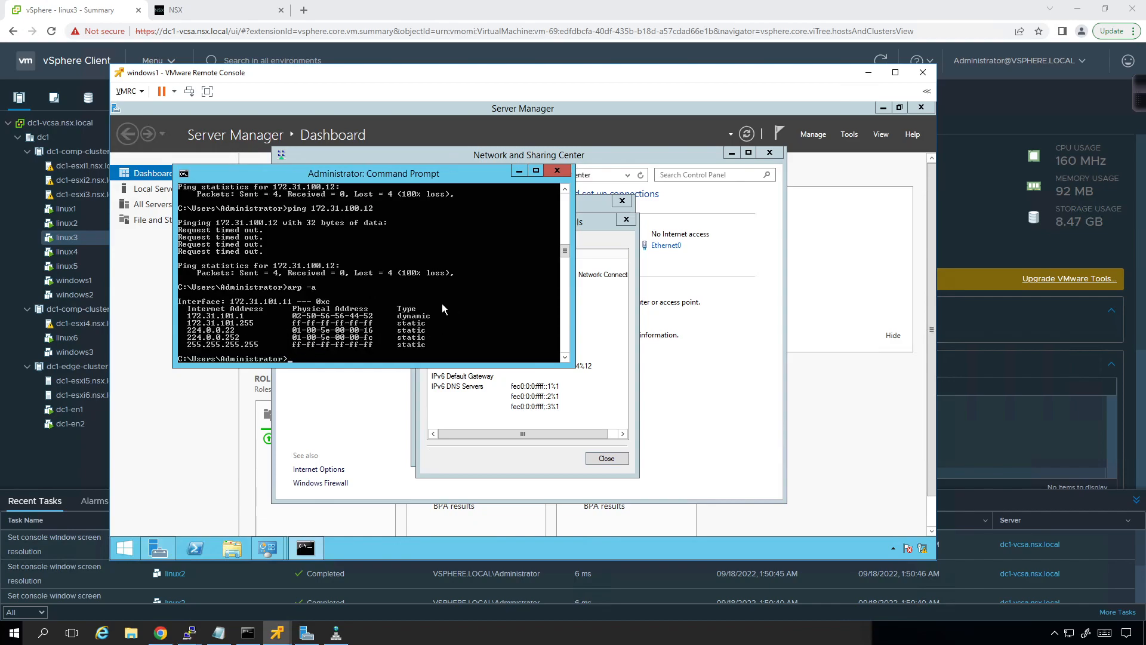
key("Up")
Step: Check which hosts the VMs of dc1-comp-cluster1 run on in the vSphere Client, and return to the windows1 console
left_click(62, 467)
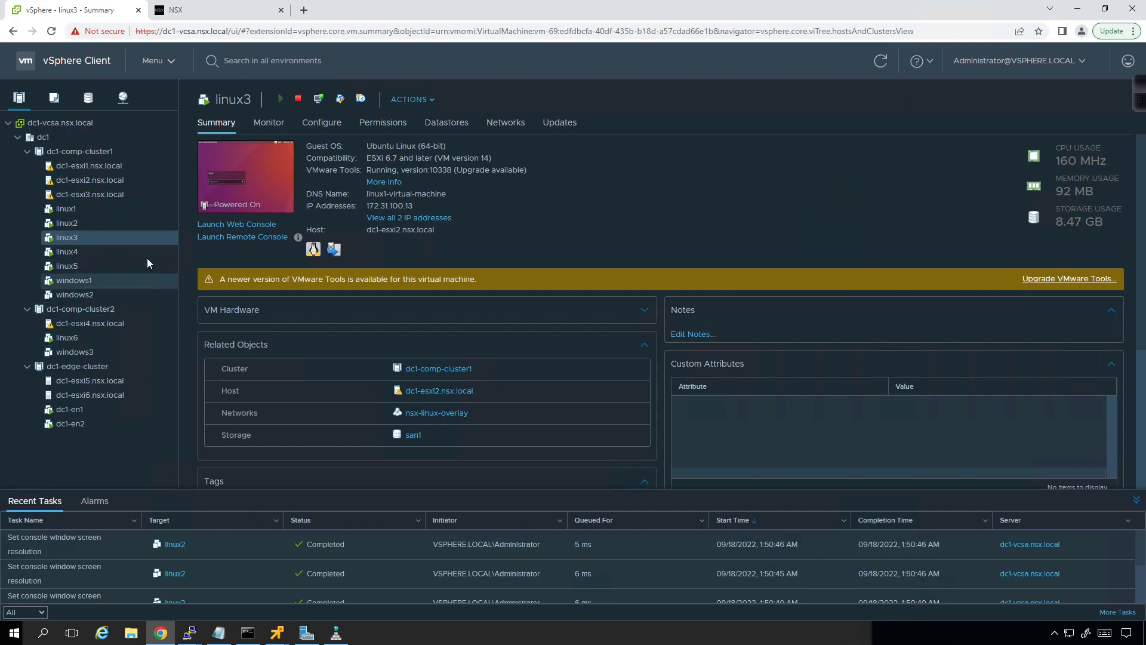
left_click(95, 149)
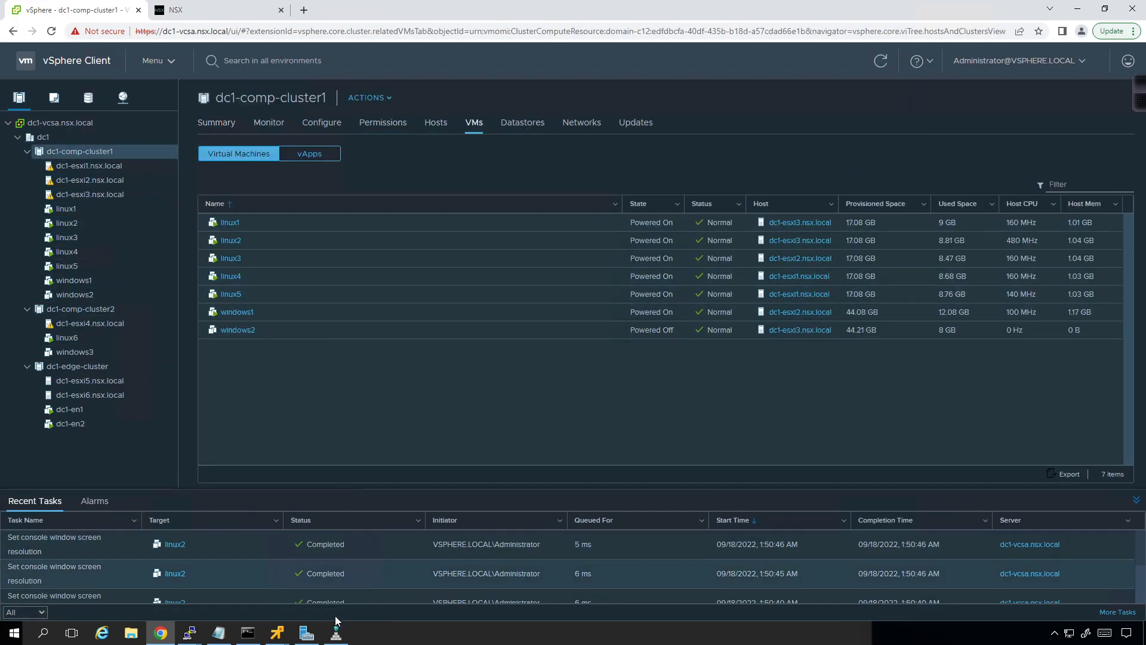
left_click(277, 632)
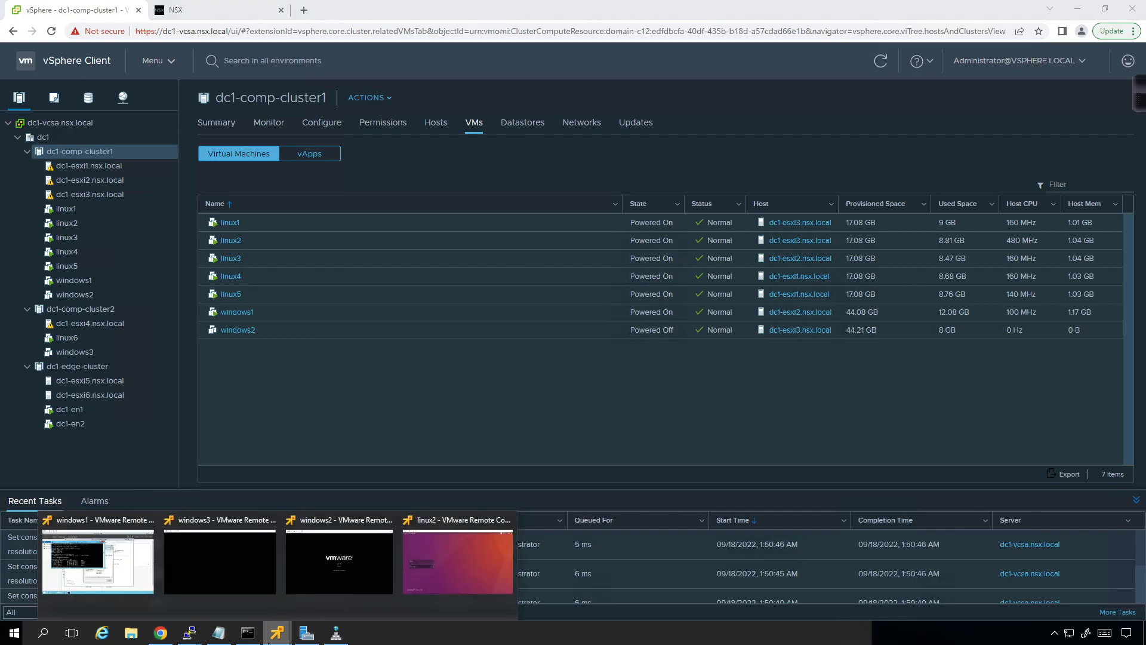
left_click(85, 550)
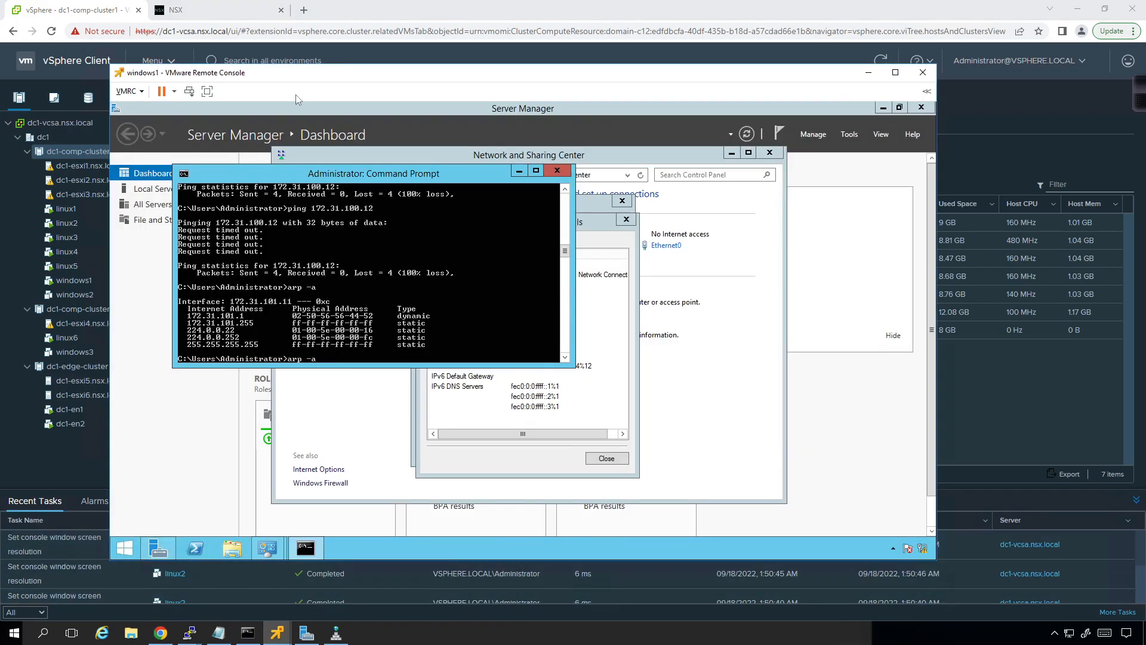
Step: Move the windows1 console aside and bring up the linux2 remote console so that both windows are accessible
left_click_drag(567, 114, 491, 38)
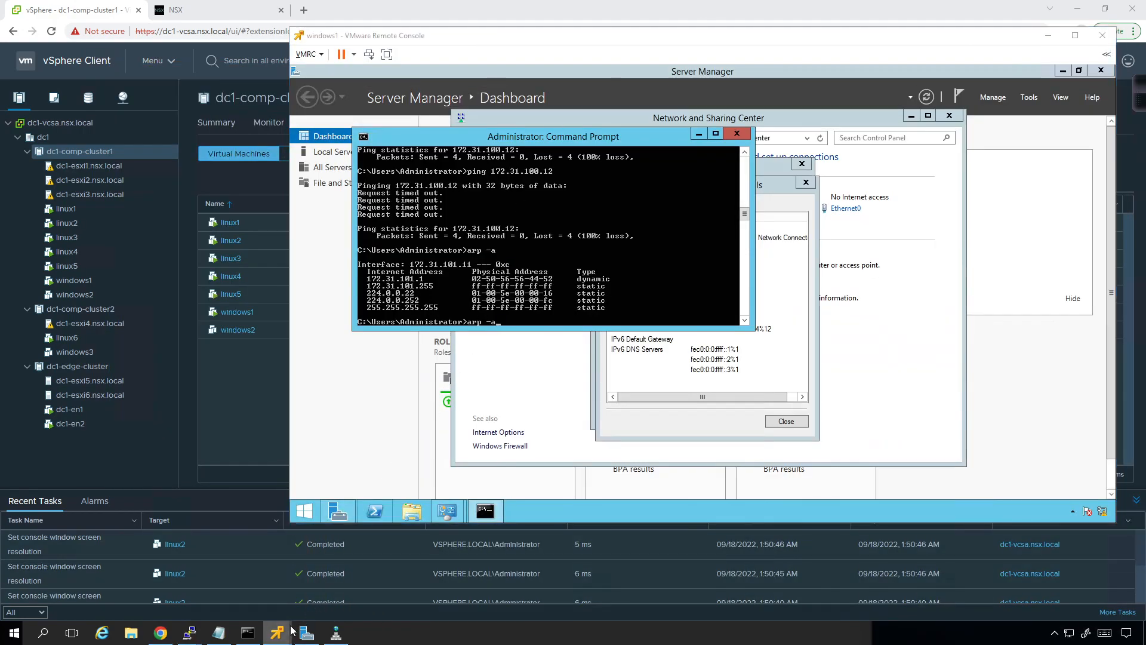
mouse_move(295, 626)
left_click(457, 561)
left_click_drag(376, 63, 608, 106)
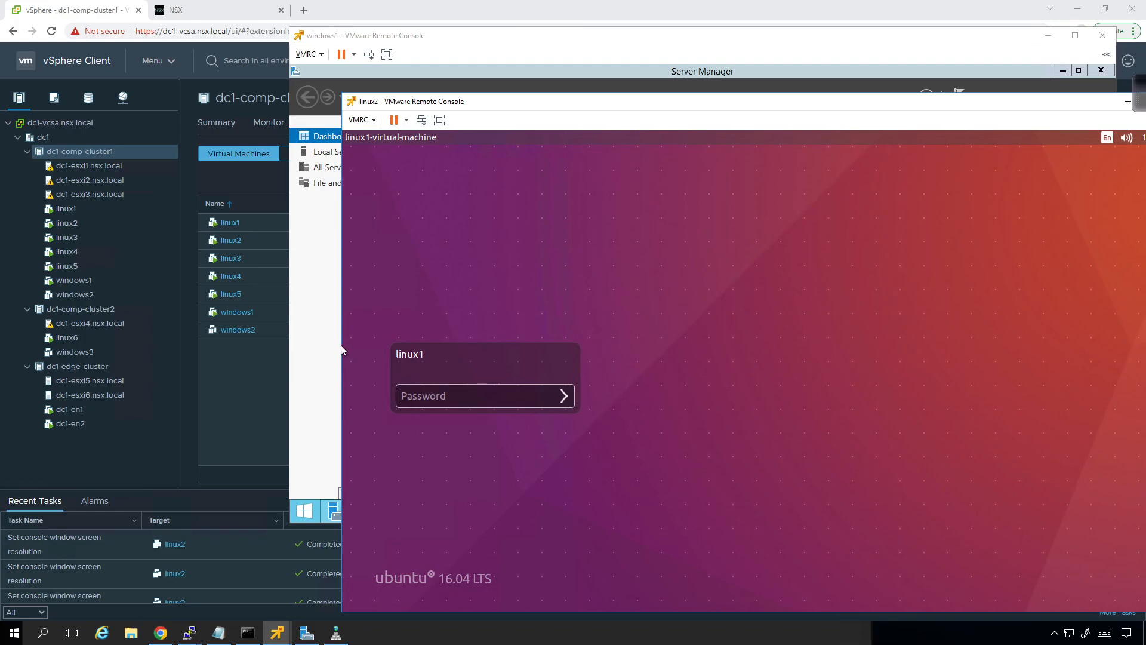
Step: Ping 172.31.100.12 again from the windows1 Command Prompt, and interrupt the ping
left_click(329, 356)
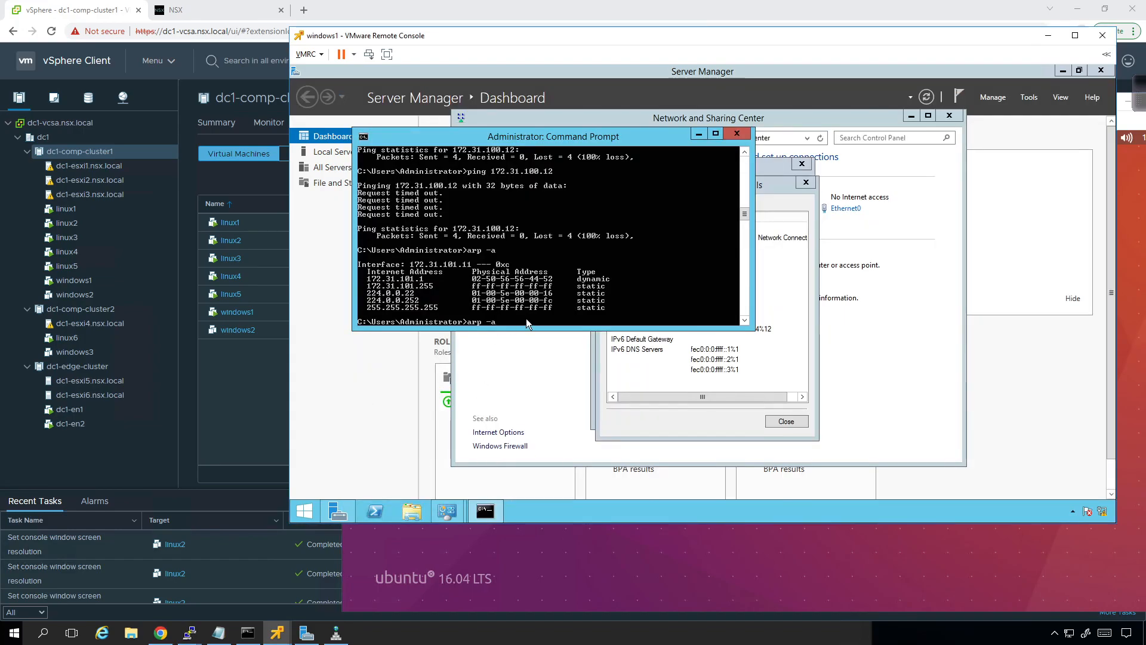
key("Up")
key("Return")
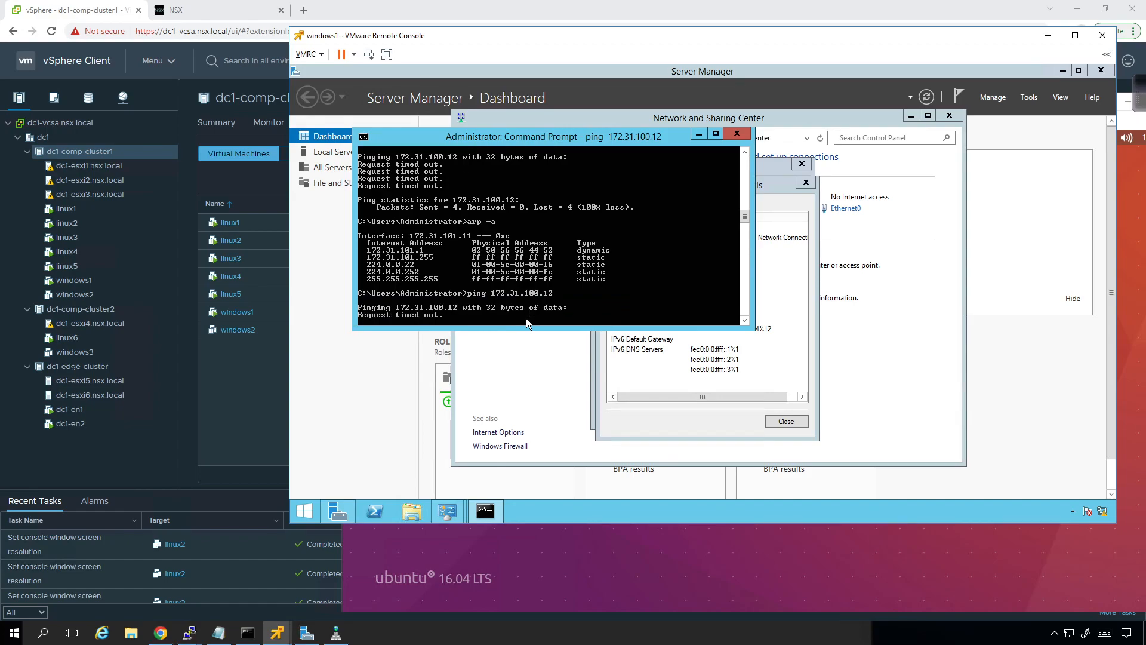
key("ctrl+c")
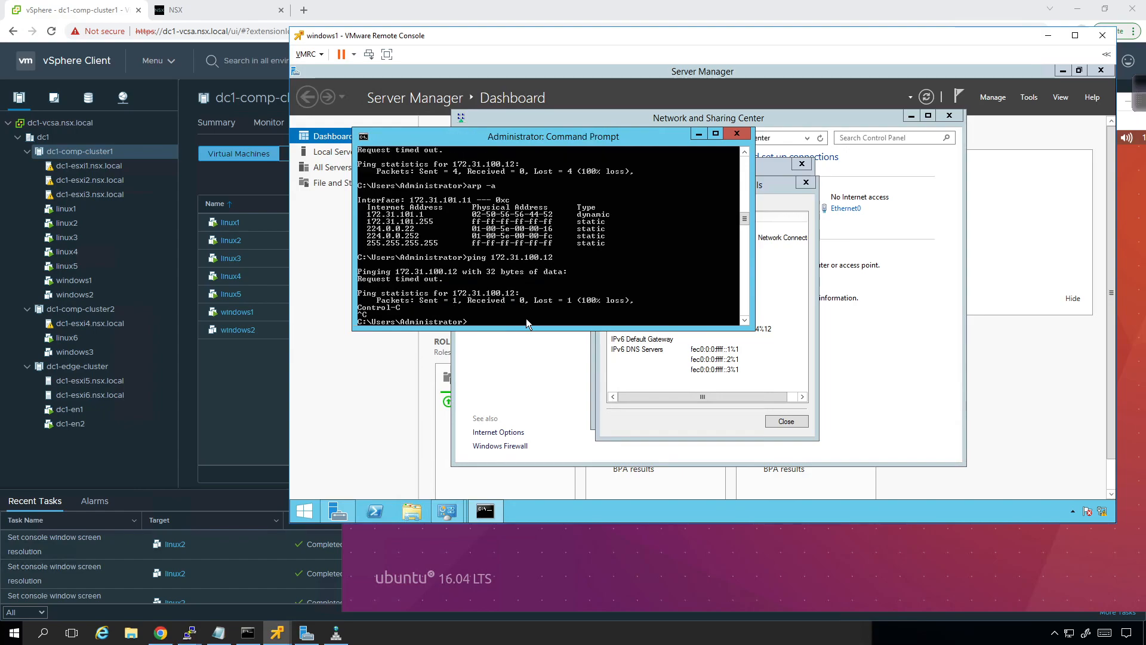
Step: Trace the route from windows1 to 172.31.100.12 without name resolution by running tracert -d 172.31.100.12
type("tracert ")
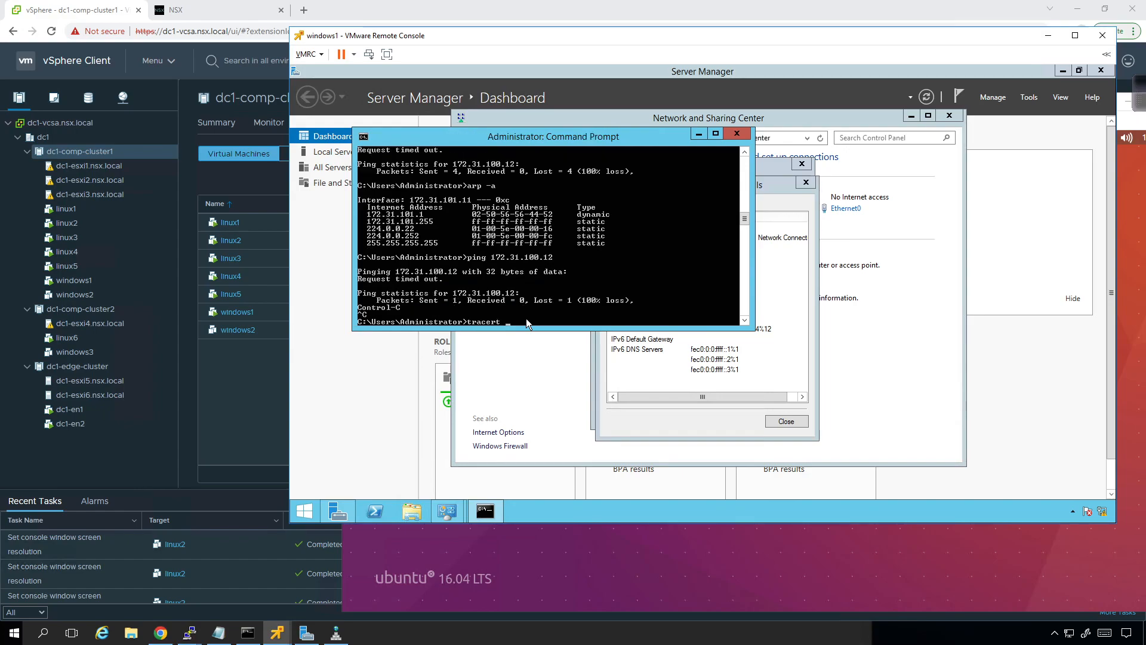
type("172.31.100.12")
key("ctrl+Left")
type("-d")
key("Return")
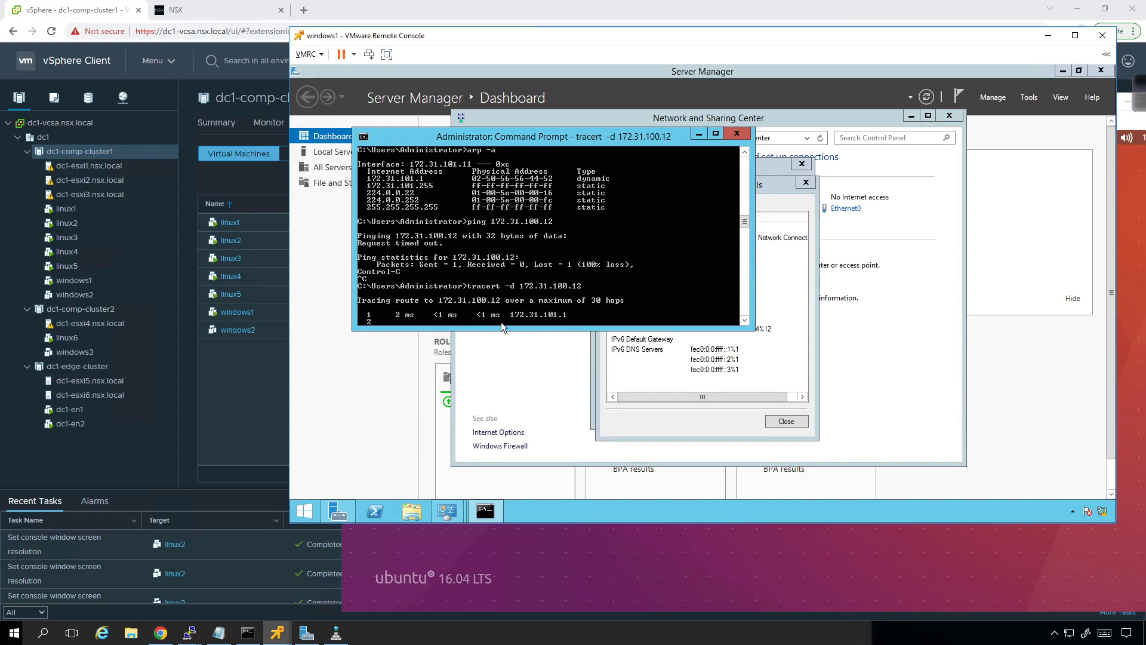
Step: Switch to the dc1-esxi2.nsx.local PuTTY session and list the available get logical-router subcommands for router 7cdc7728-410f-426d-90a0-fc9acf32dcff
left_click(192, 635)
mouse_move(192, 637)
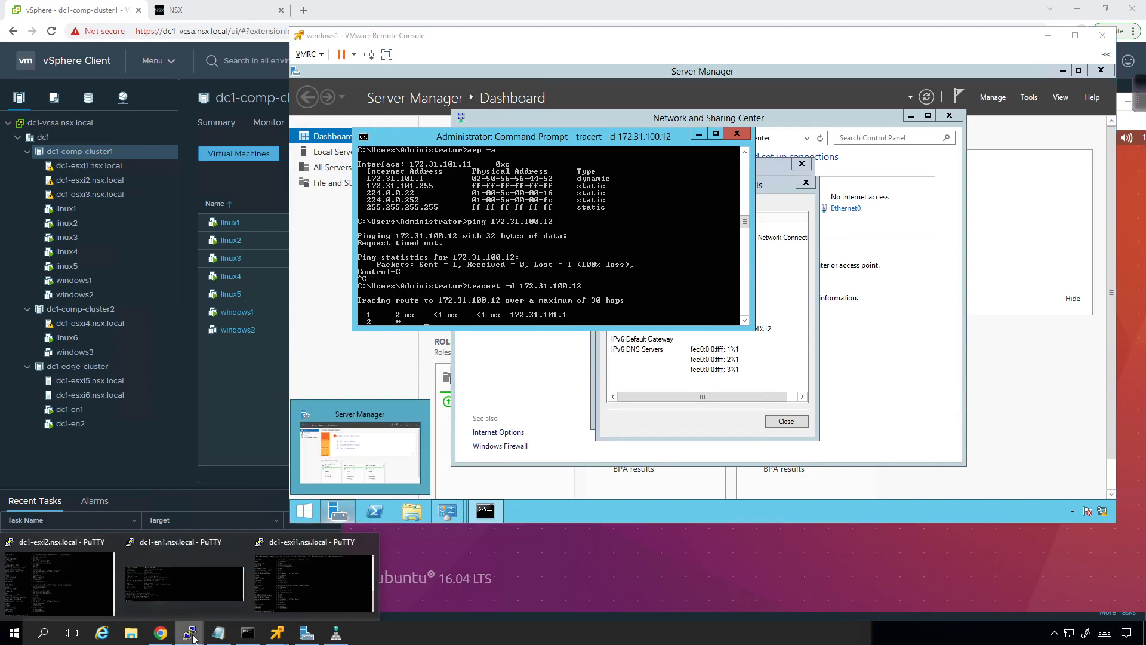
left_click(56, 569)
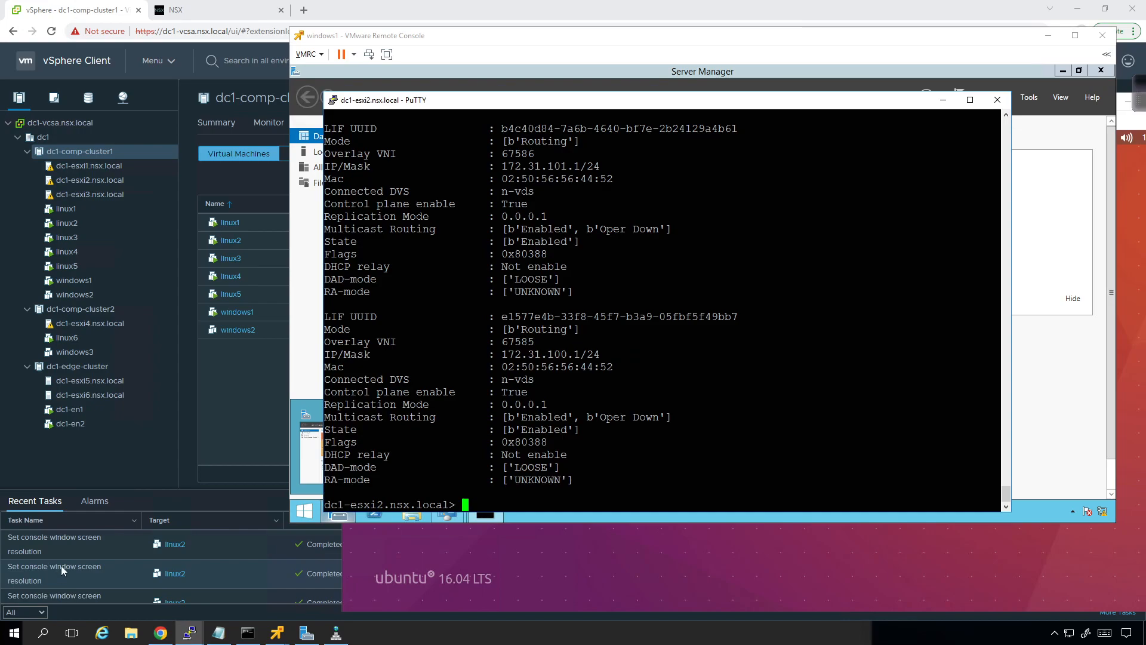
key("Up")
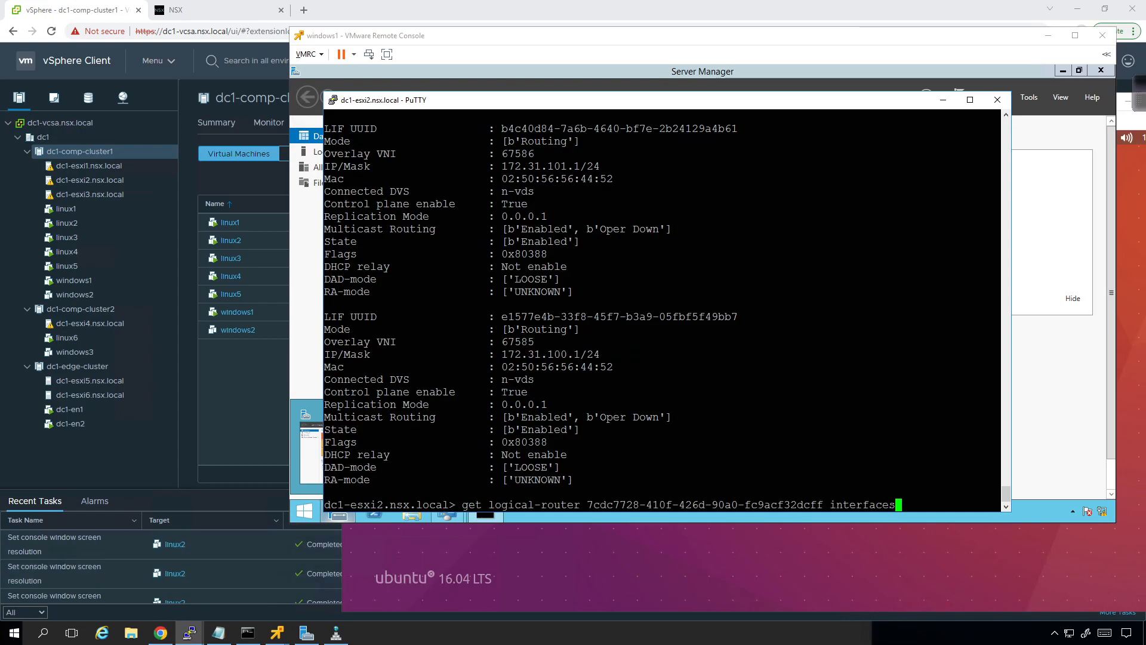
key("BackSpace")
key("BackSpace")
key("BackSpace")
key("BackSpace")
key("BackSpace")
key("BackSpace")
key("BackSpace")
key("BackSpace")
key("BackSpace")
key("BackSpace")
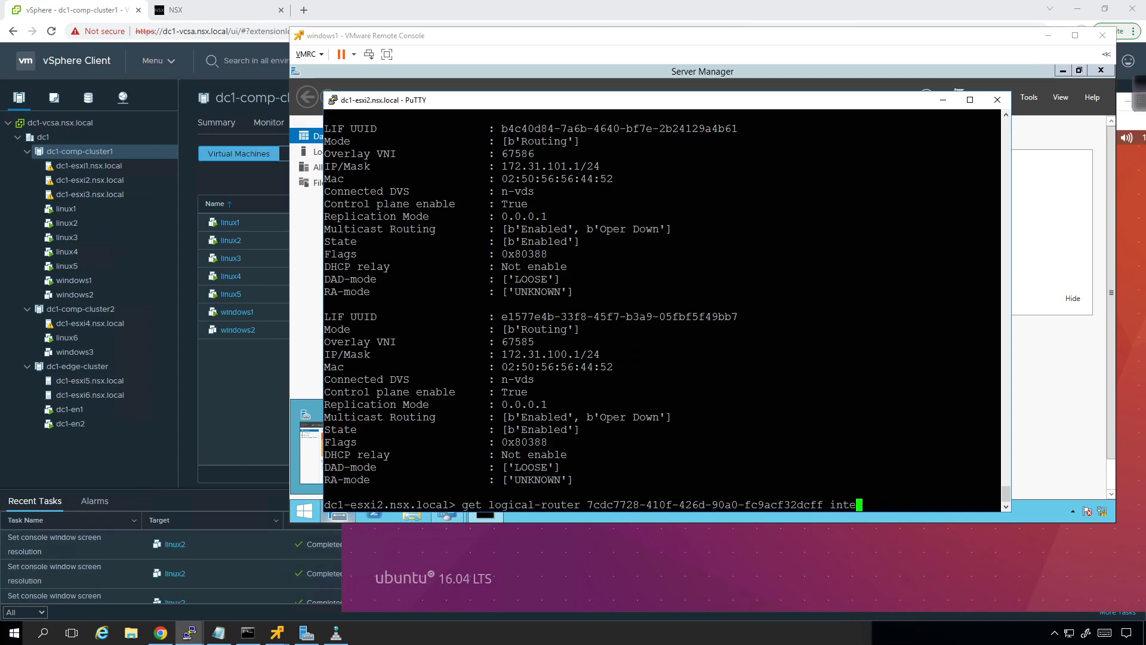
key("Tab")
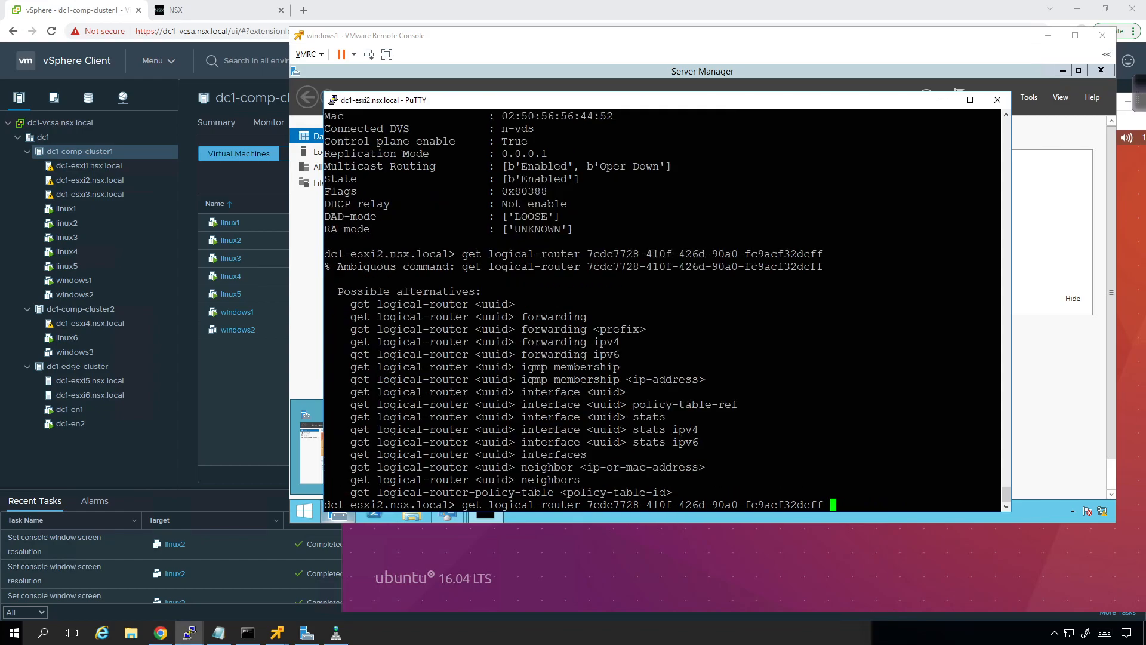
Step: Display the router's neighbor table by running get logical-router 7cdc7728-410f-426d-90a0-fc9acf32dcff neighbors
type("nei")
key("Tab")
type("s")
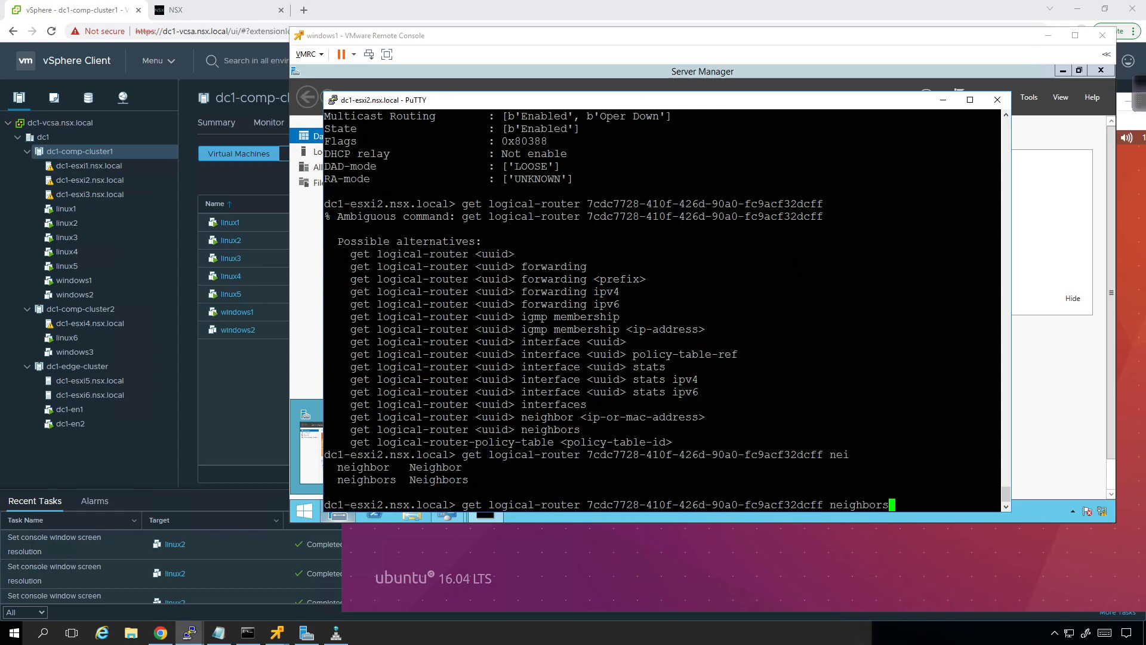
key("Return")
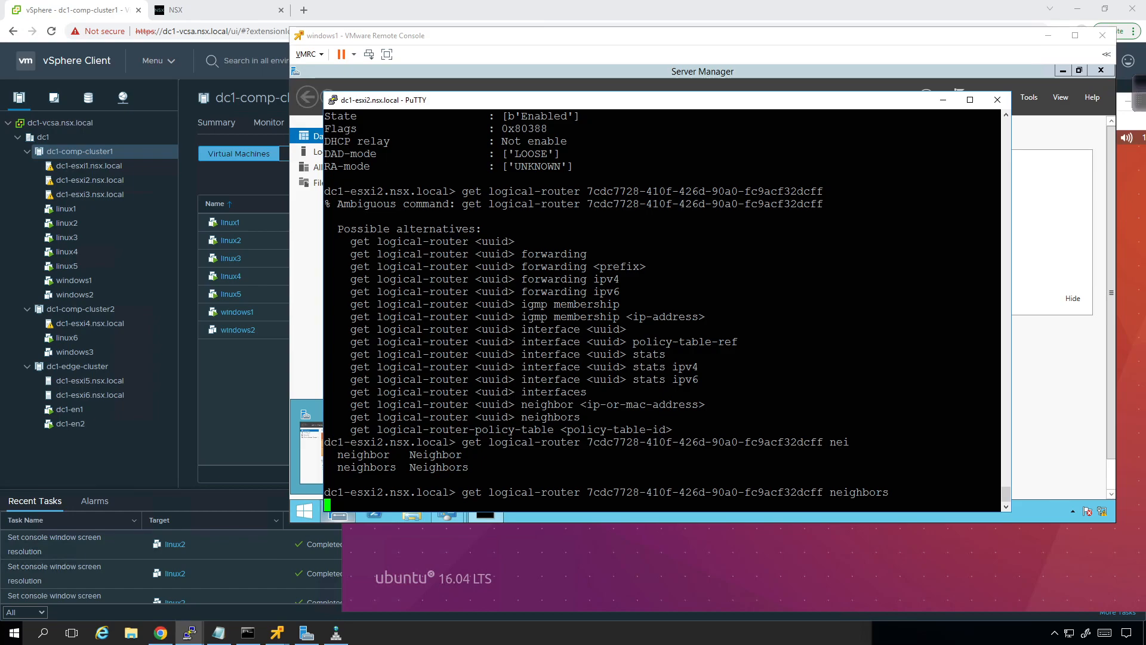
key("Return")
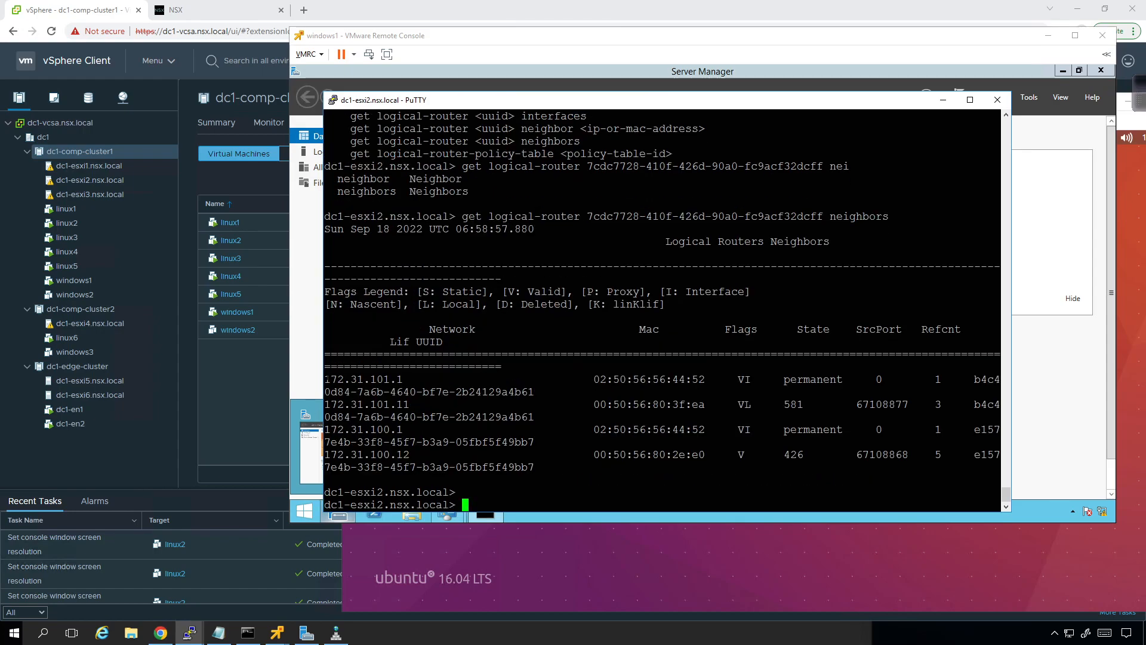
Step: Widen the dc1-esxi2 terminal window and examine the neighbor entries for 172.31.101.11 and 172.31.100.12
left_click_drag(318, 376, 133, 375)
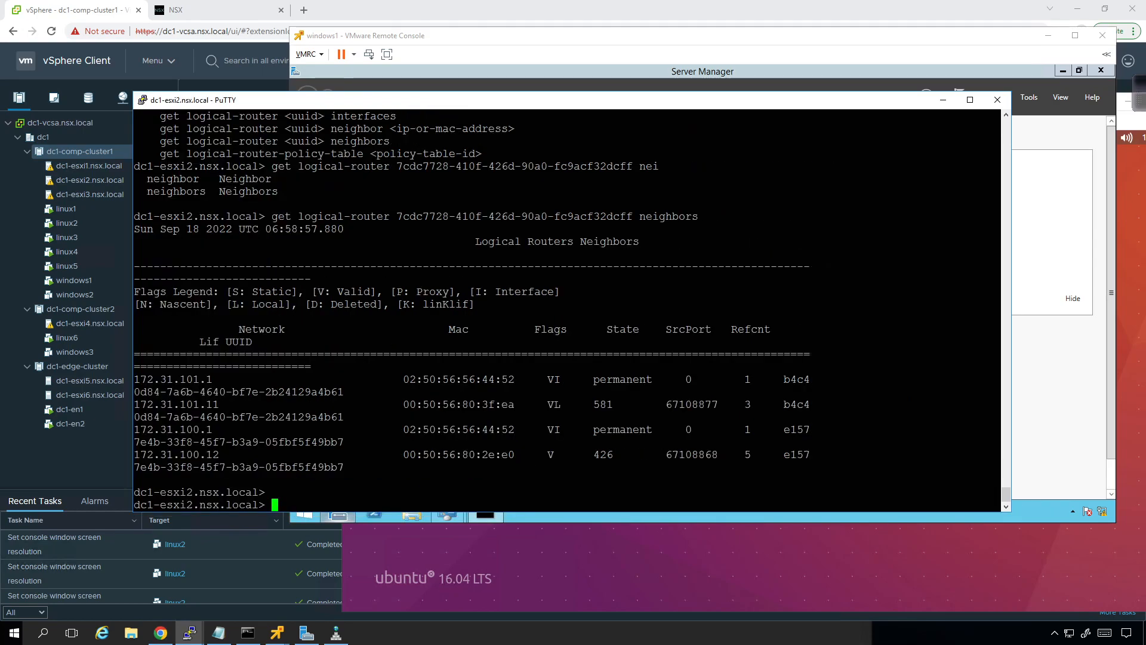
left_click_drag(225, 405, 138, 404)
left_click_drag(225, 455, 136, 456)
left_click(179, 455)
Step: Recall the neighbors command, move the terminal aside, and check the hosts of windows1 and linux2 in the vSphere Client
key("Up")
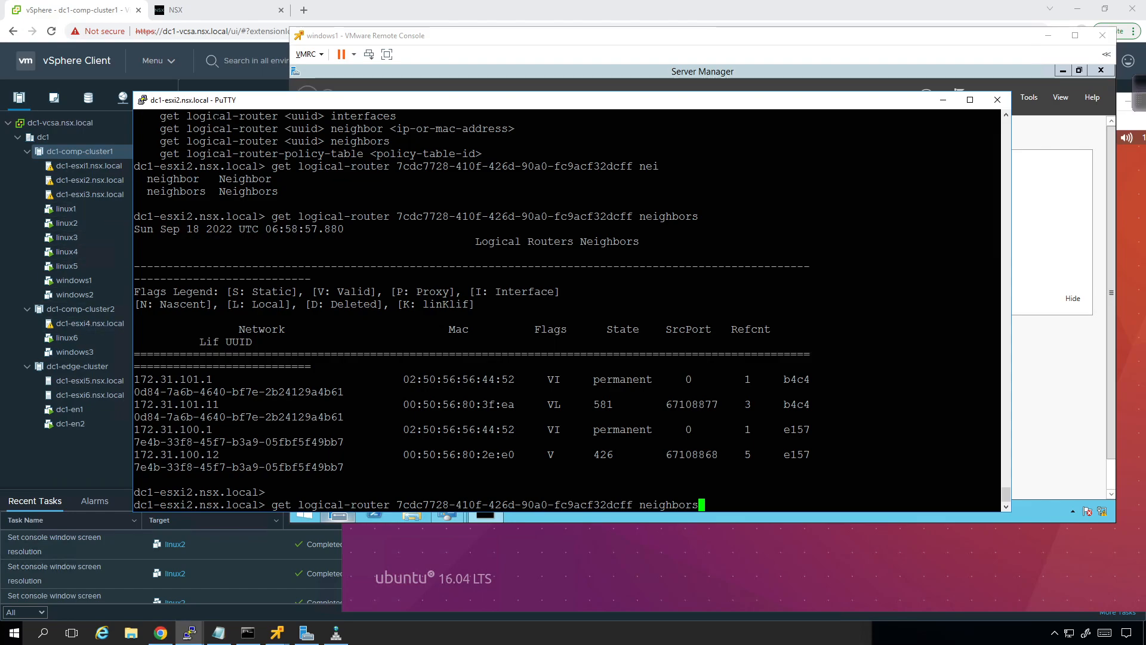
left_click_drag(225, 104, 455, 128)
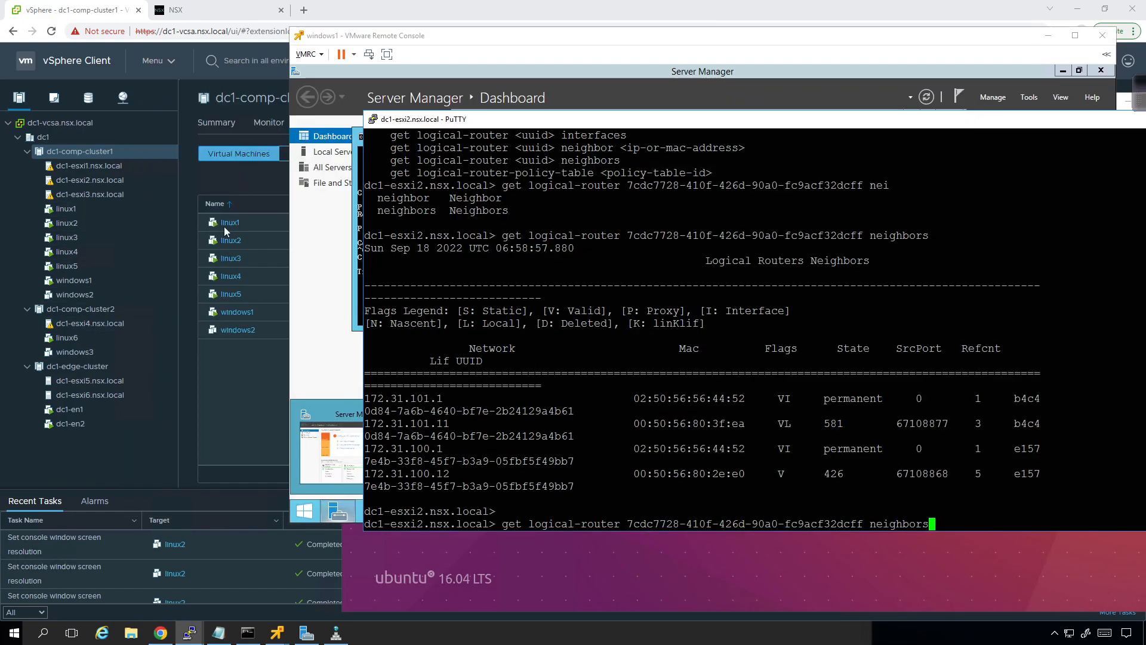
left_click(221, 167)
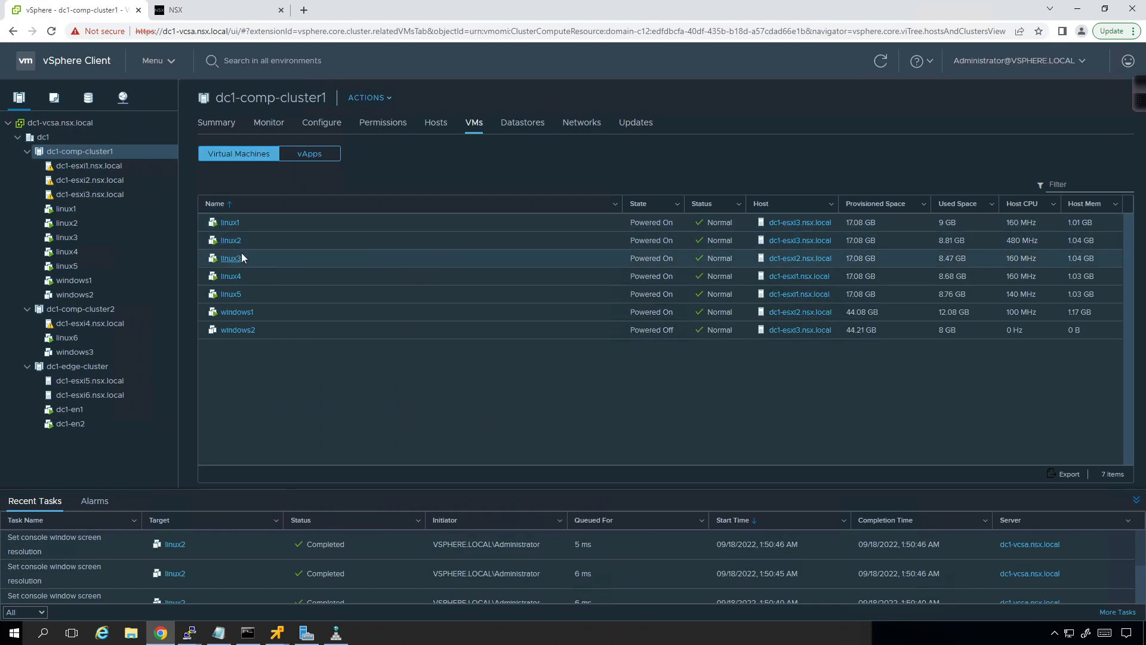
left_click(273, 315)
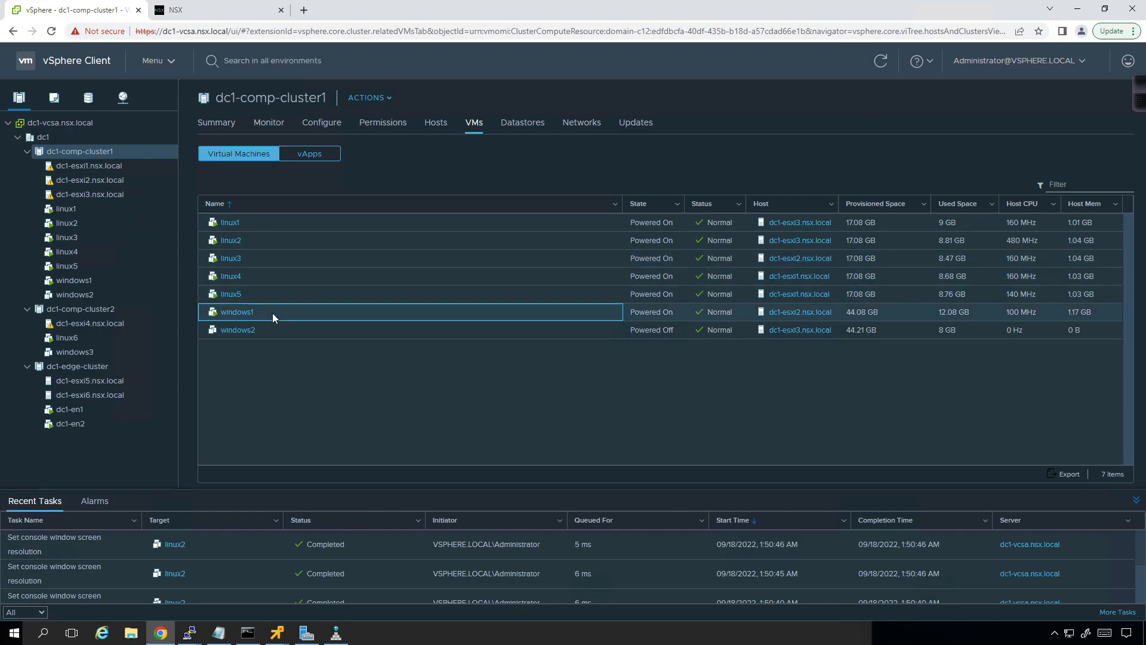
left_click(267, 239)
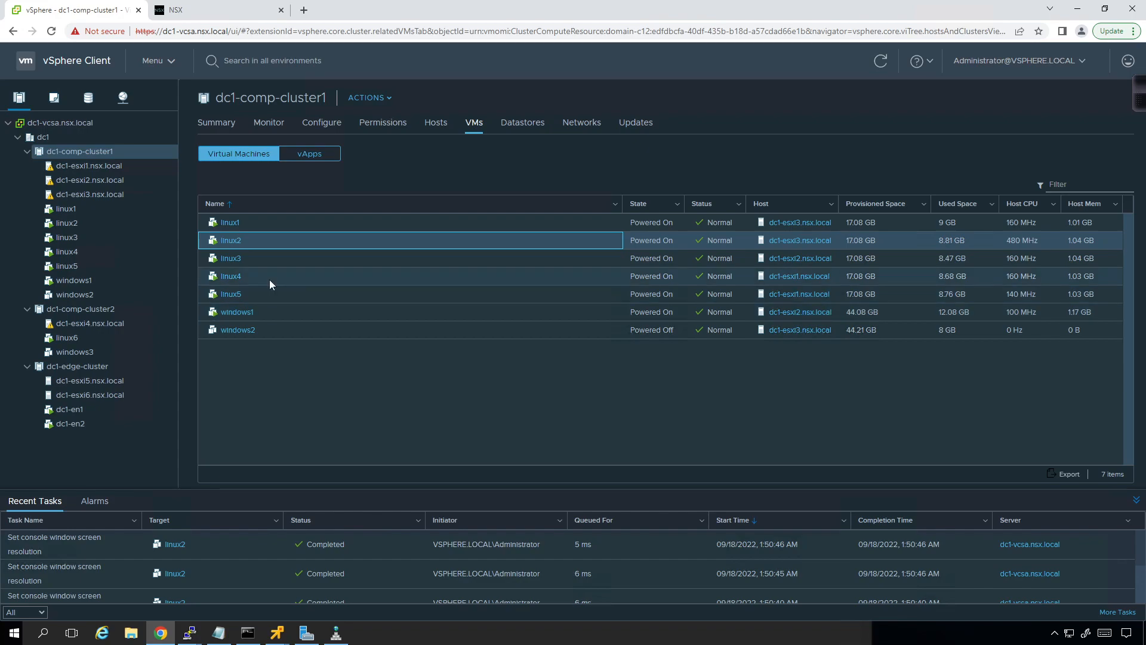
Step: Return to the dc1-esxi2 session and display the forwarding table of logical router 7cdc7728-410f-426d-90a0-fc9acf32dcff
left_click(185, 640)
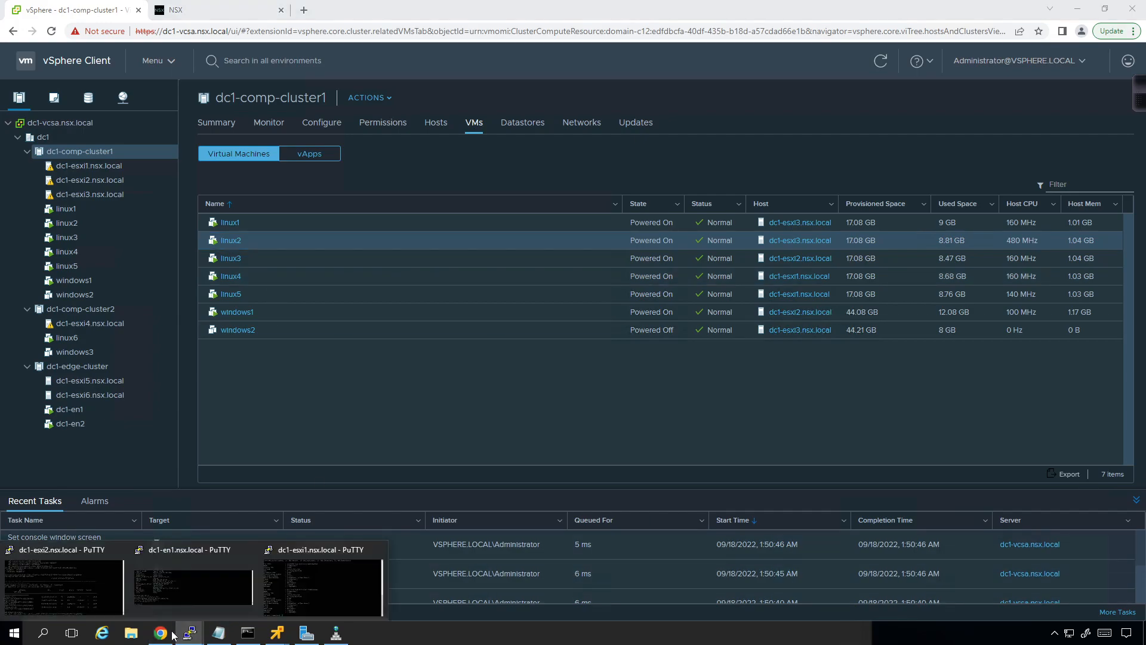
left_click(63, 586)
left_click_drag(733, 118, 440, 98)
key("BackSpace")
key("BackSpace")
key("BackSpace")
key("BackSpace")
key("BackSpace")
key("BackSpace")
key("BackSpace")
key("BackSpace")
key("BackSpace")
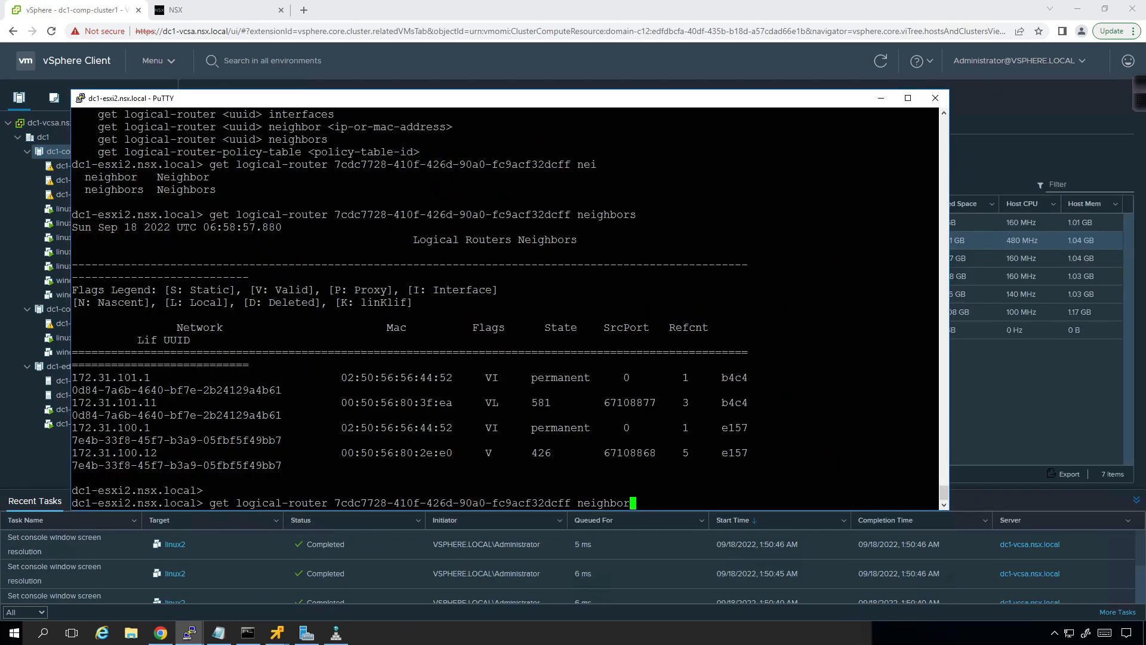
key("Tab")
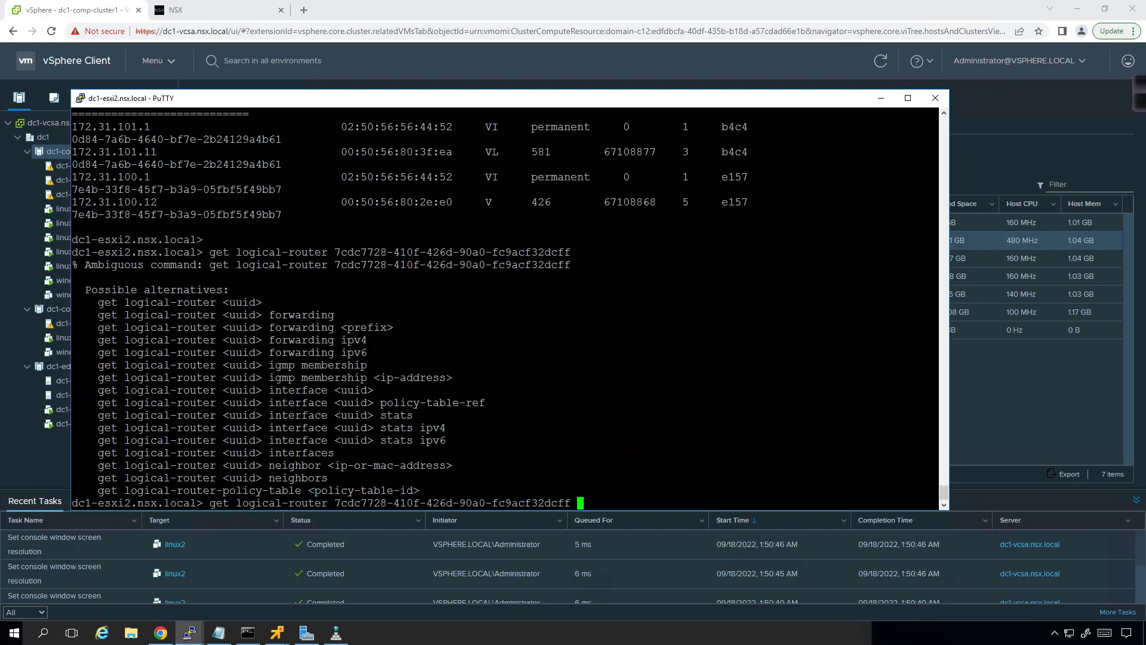
type("forwarding")
key("question")
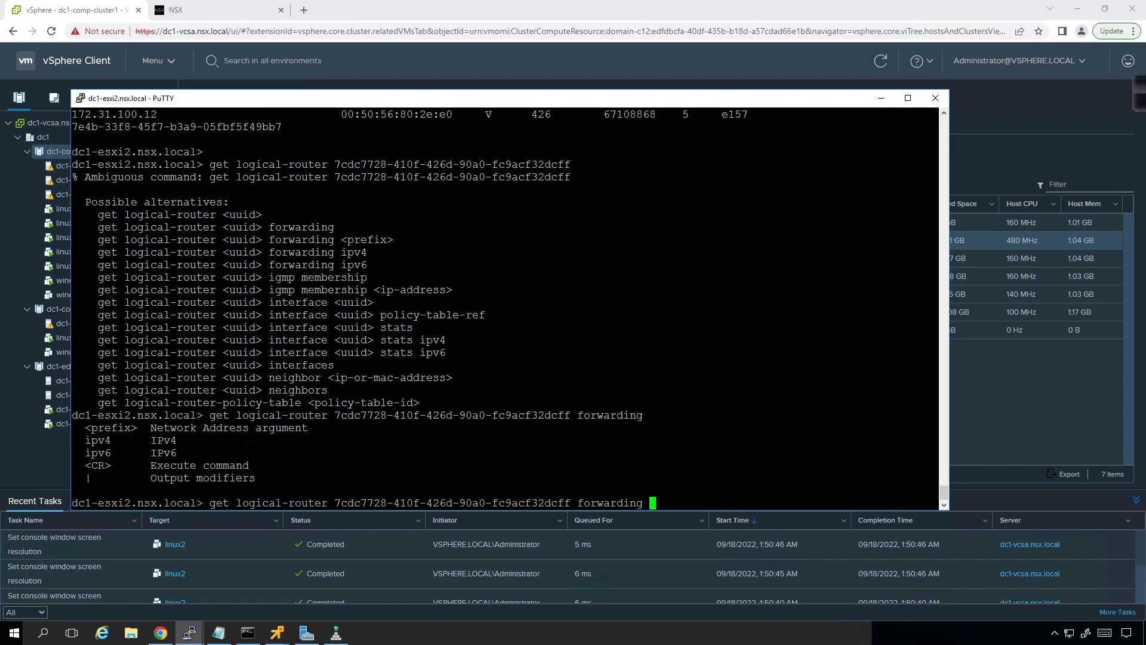
key("Return")
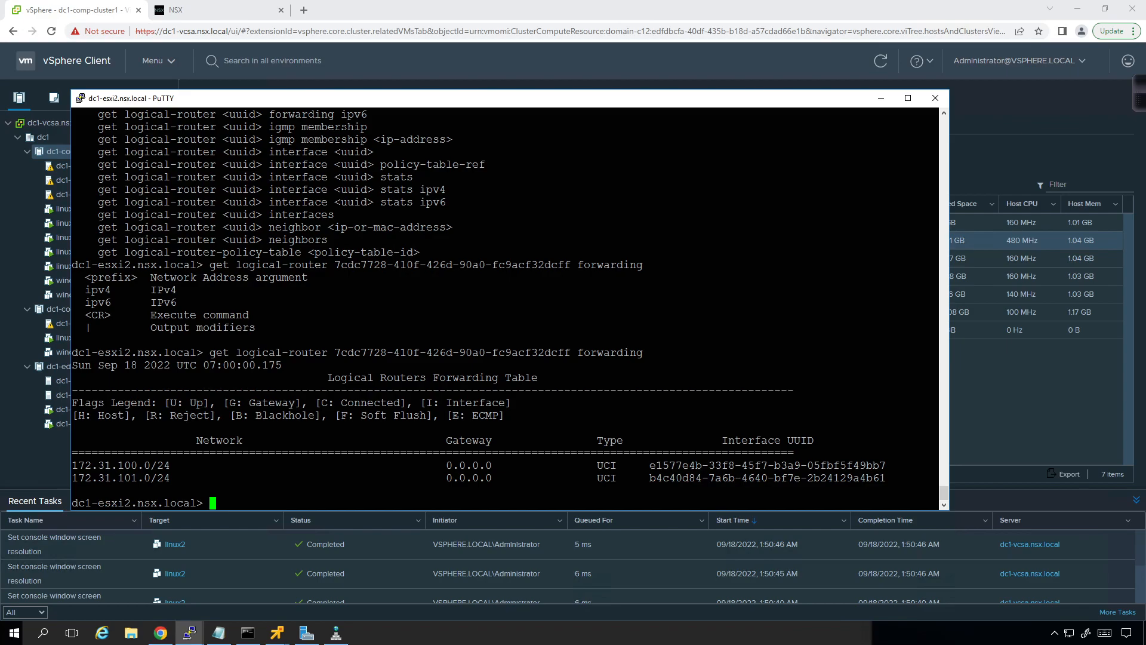
Step: List all available get commands on dc1-esxi2 and look through the options
type("get")
key("question")
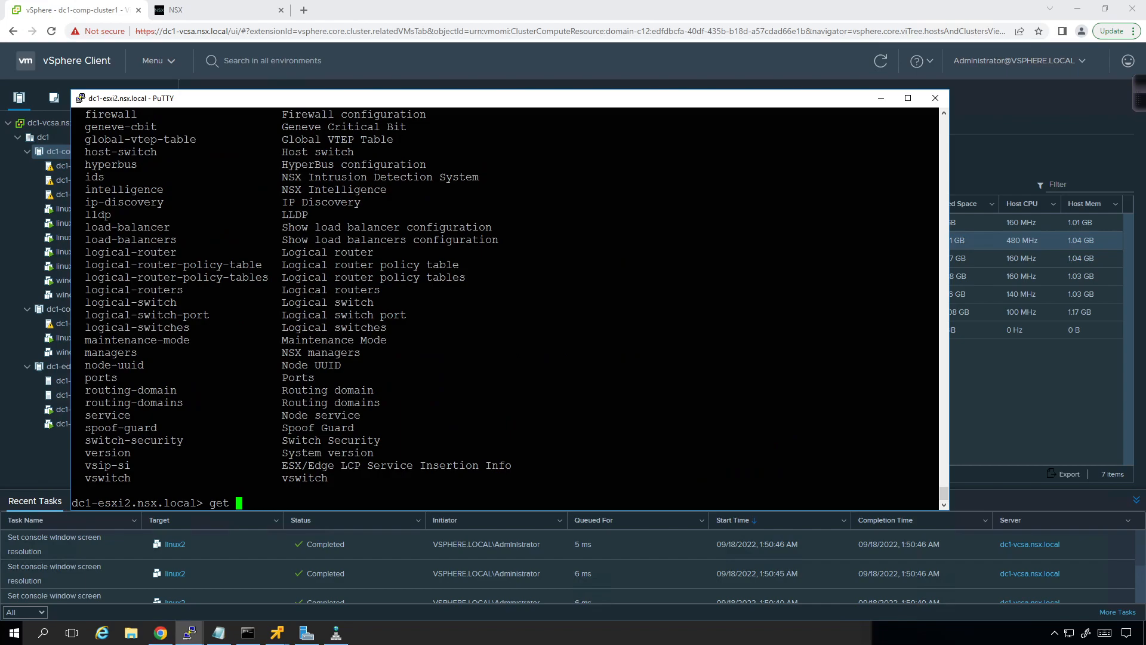
scroll(505, 308, "up", 5)
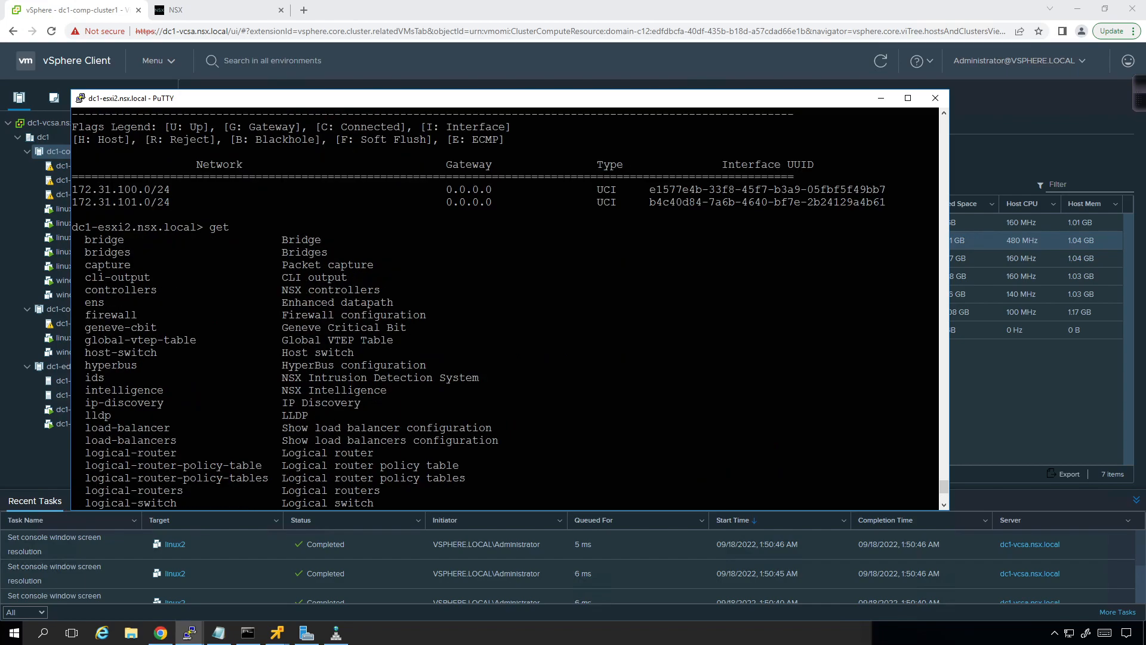
scroll(504, 308, "down", 5)
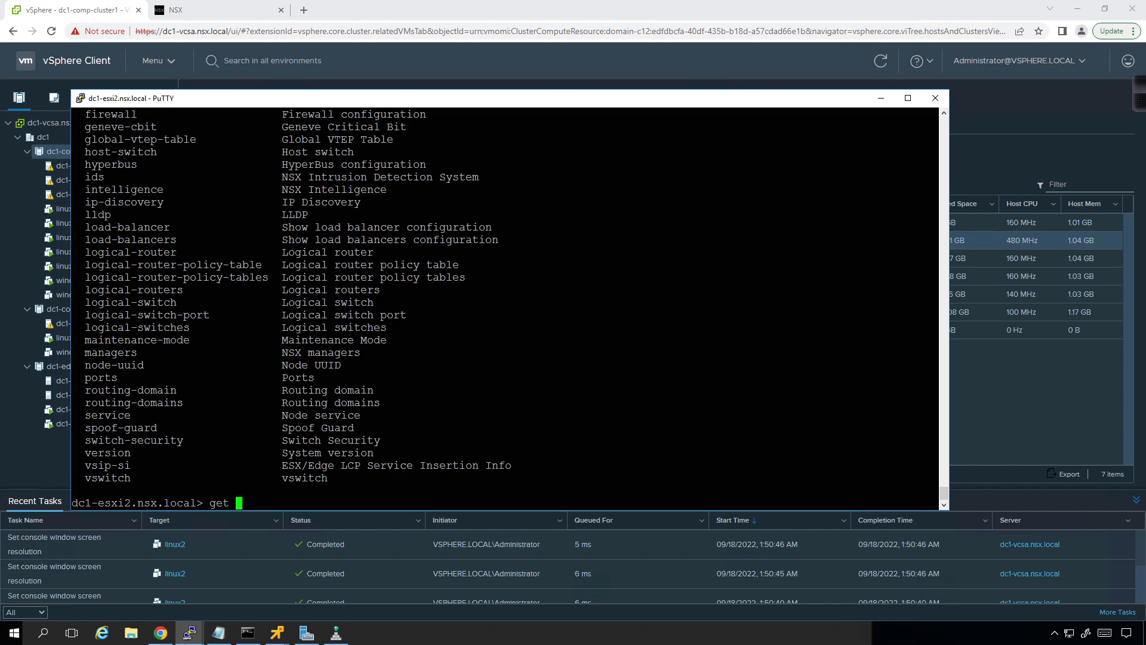
Step: Display the routing domains and their replication tunnels on dc1-esxi2 by running get routing-domains
type("routing-d")
key("Tab")
type("s")
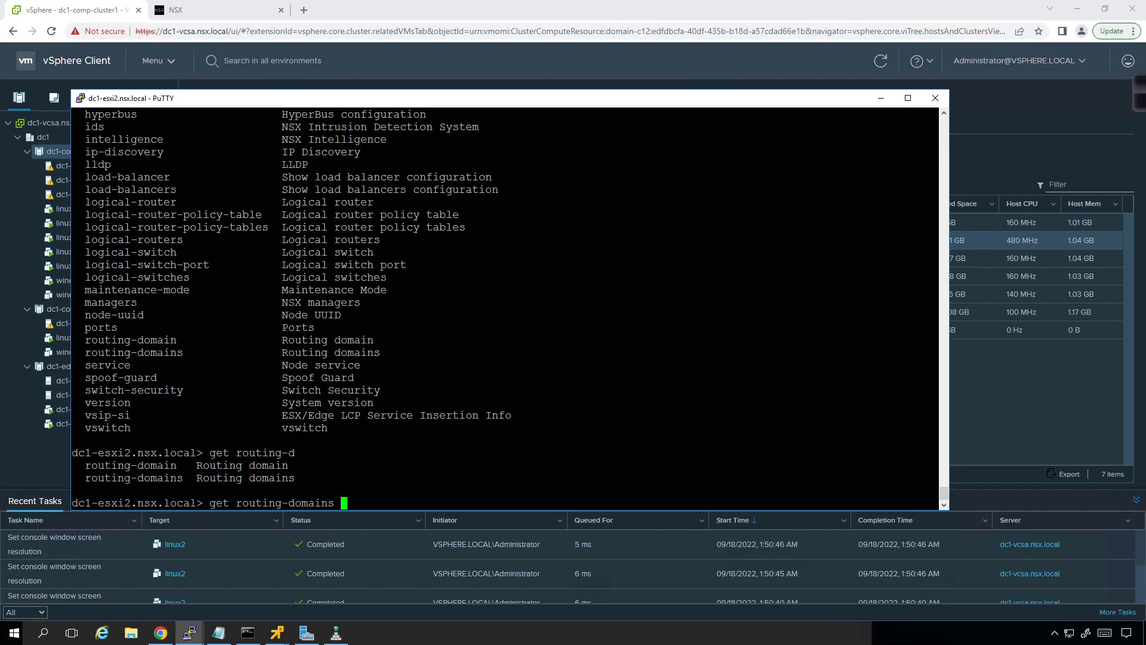
key("Tab")
key("Return")
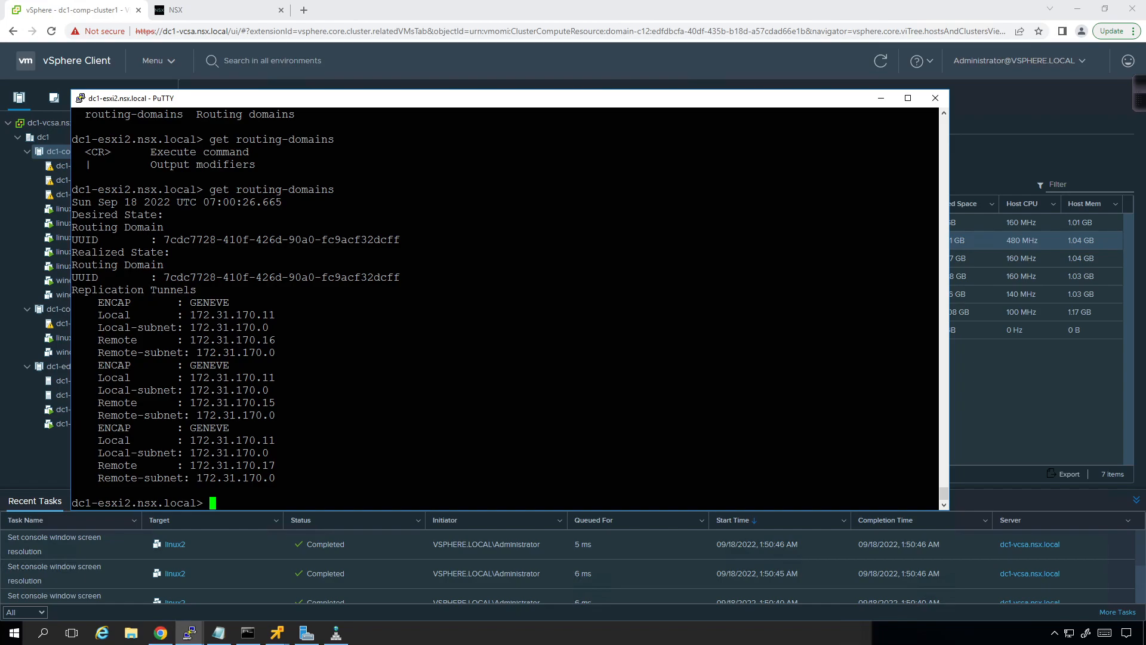
Step: Switch to NSX Manager and show the fabric's host transport nodes managed by dc1-vcsa
left_click(443, 42)
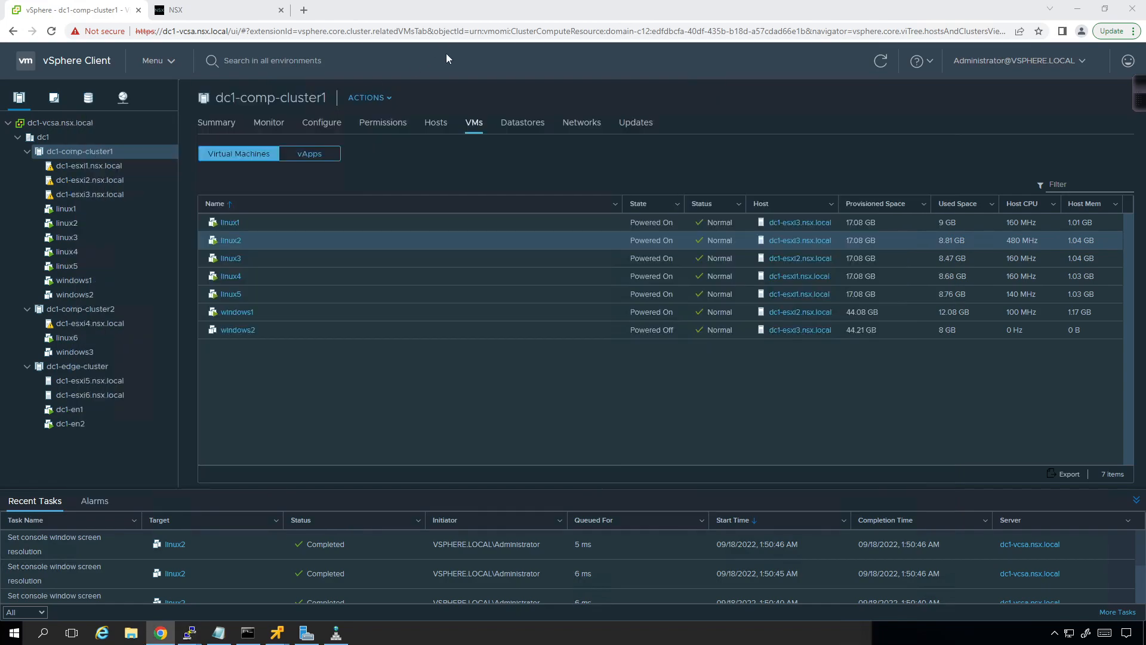
left_click(237, 10)
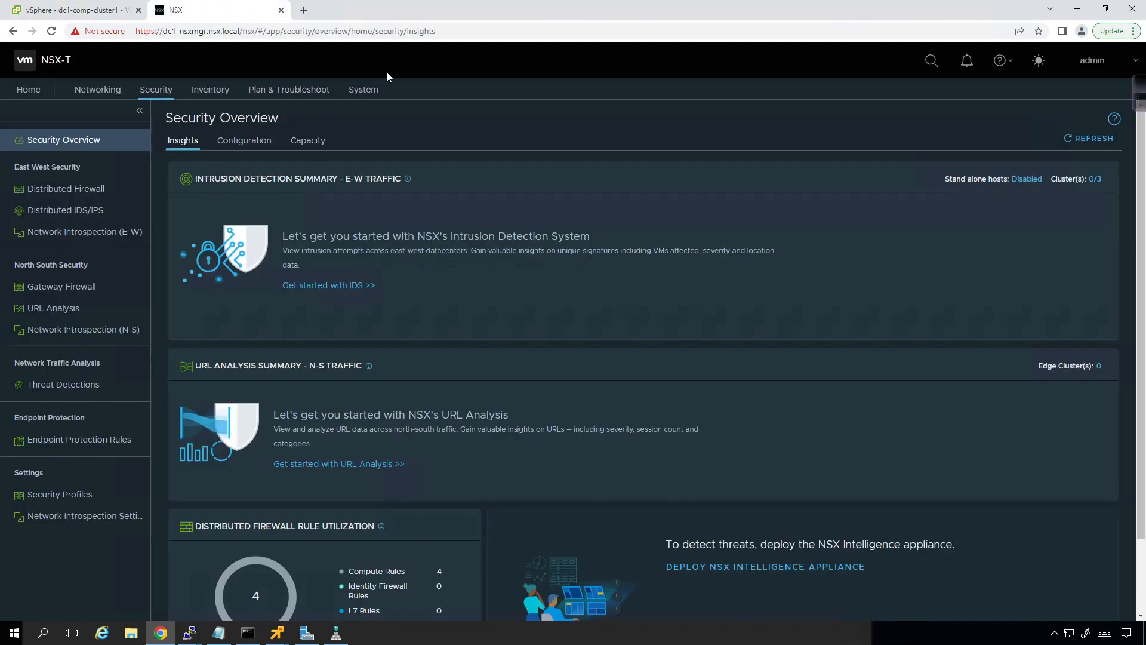
left_click(350, 99)
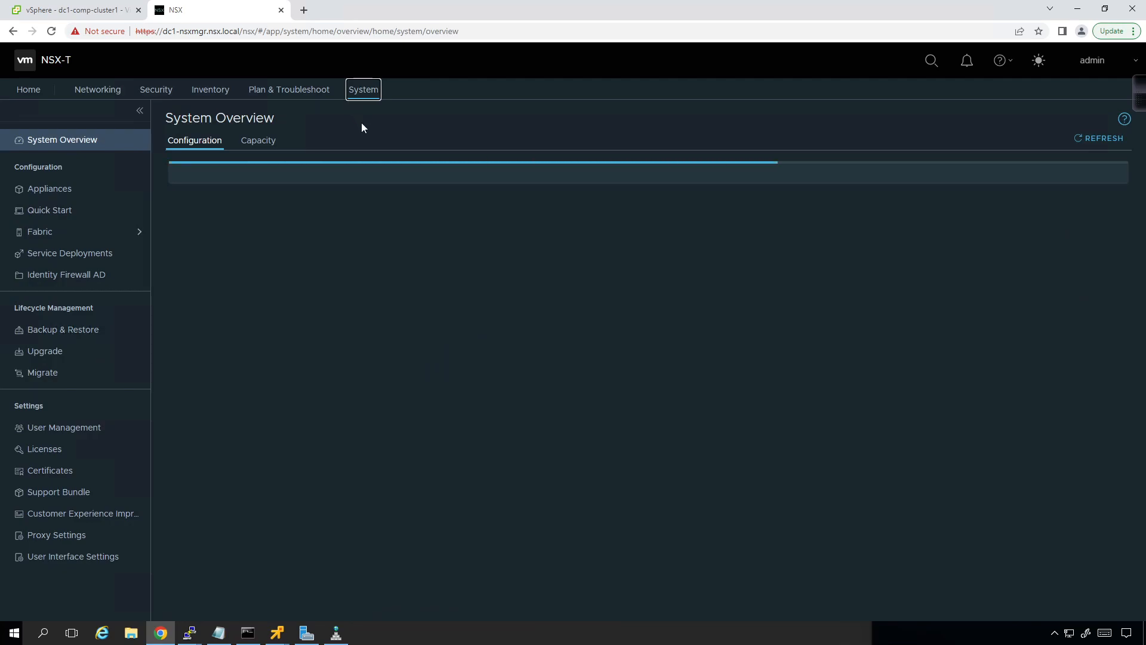
left_click(56, 234)
left_click(58, 255)
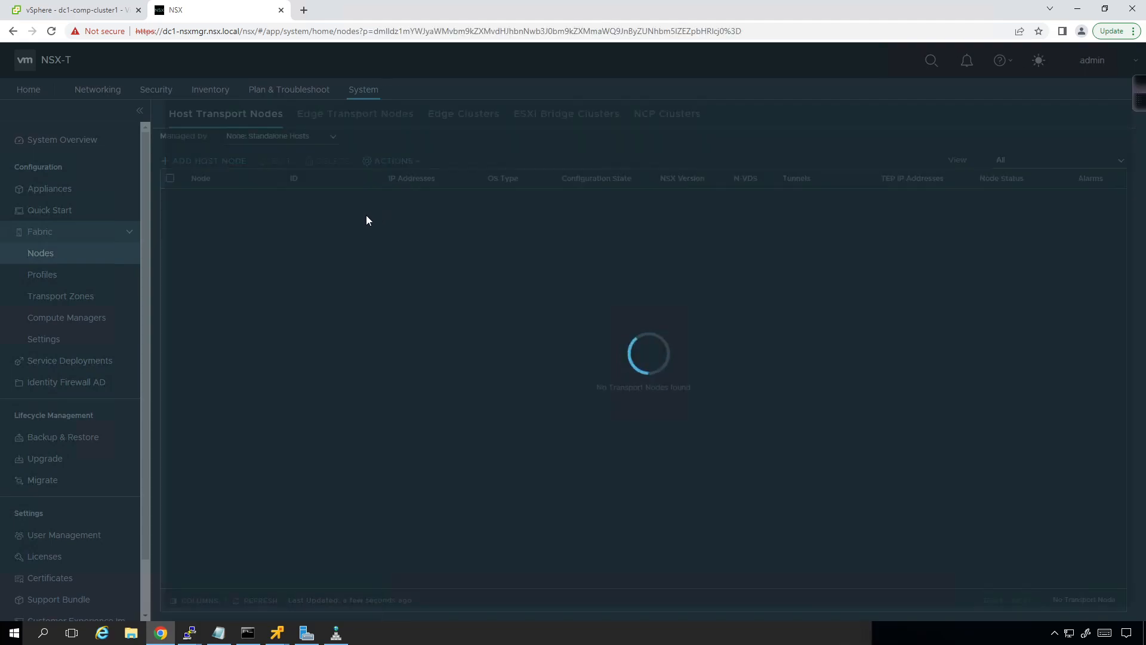
left_click(330, 133)
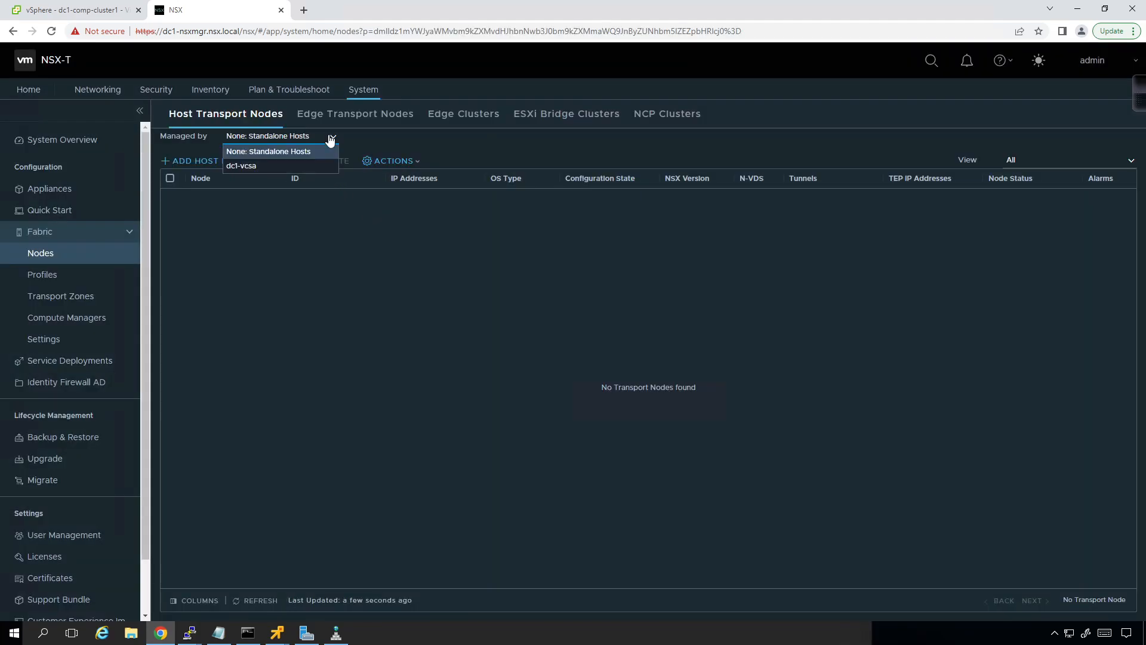
left_click(302, 169)
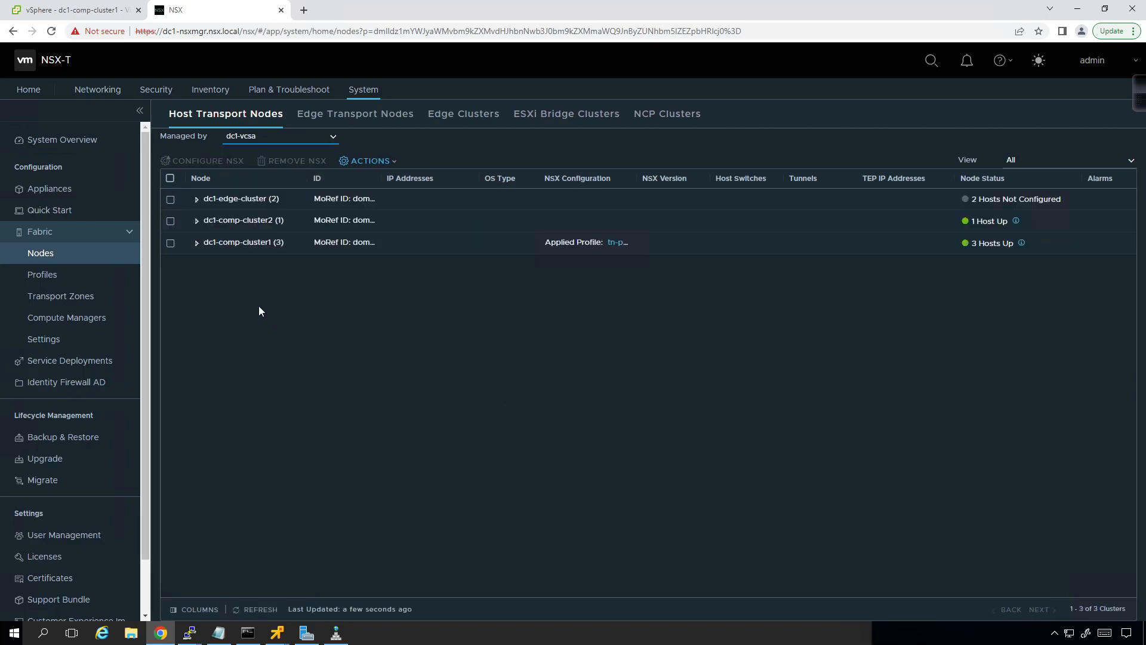
Step: Expand dc1-comp-cluster2 and dc1-comp-cluster1 to review their hosts' tunnels, and show the edge transport nodes
left_click(197, 221)
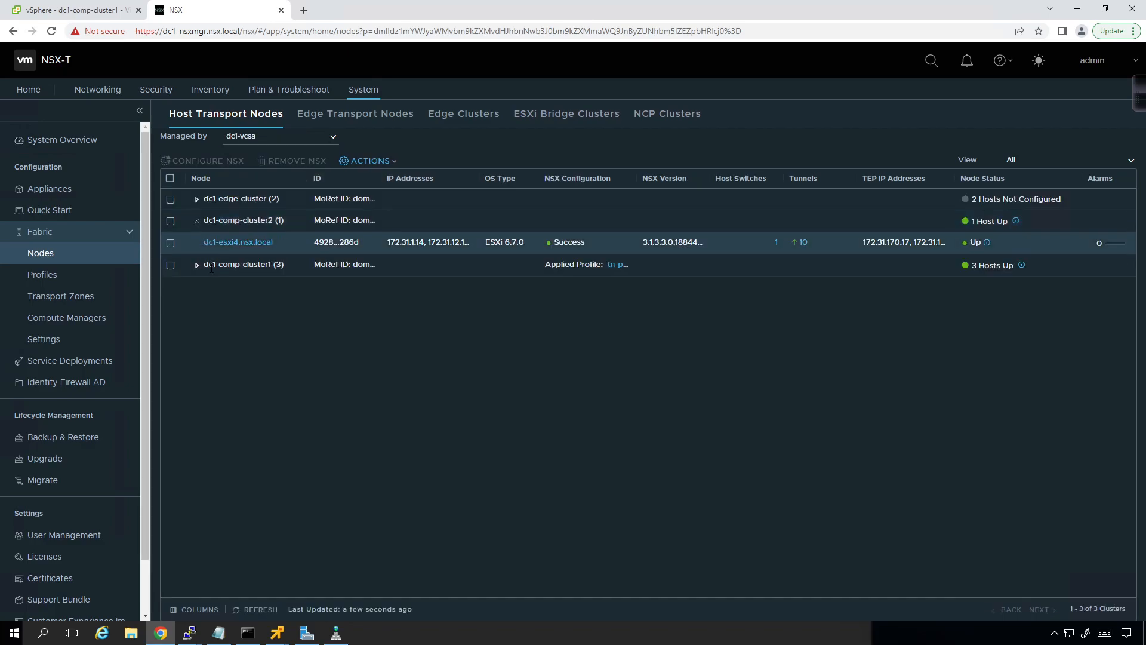
left_click(197, 264)
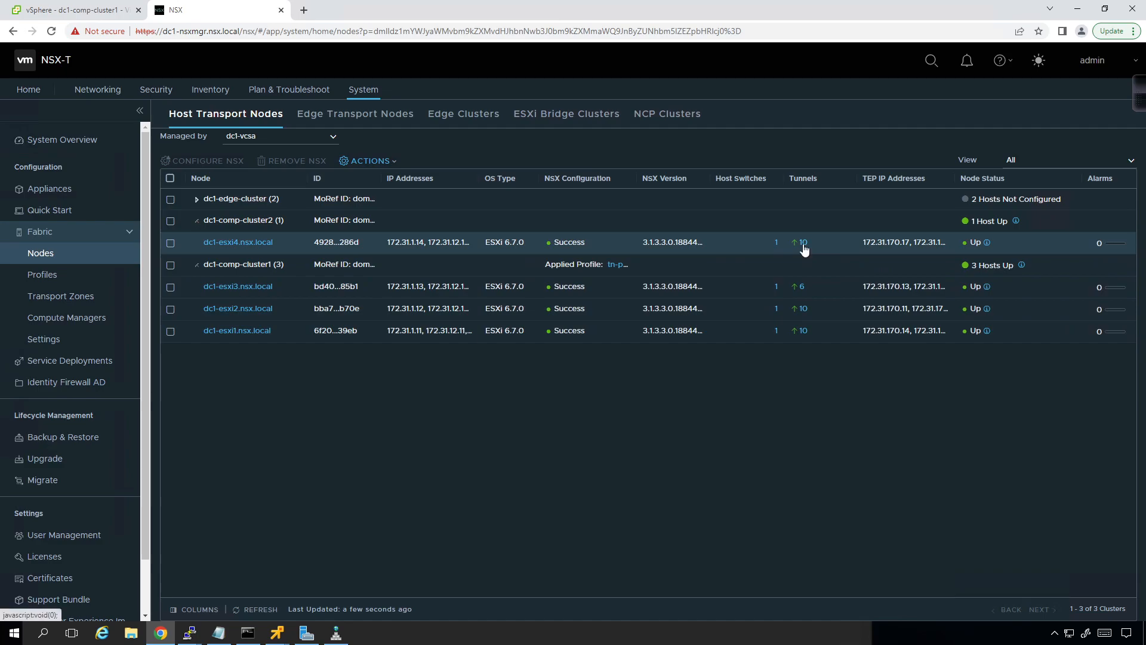
left_click(356, 117)
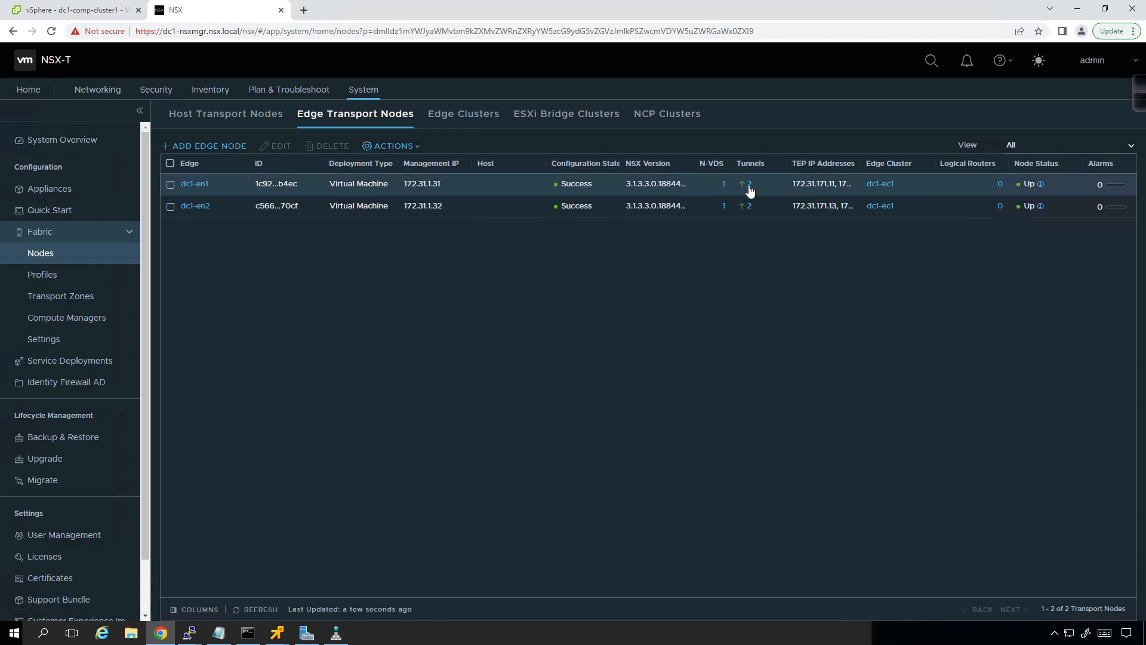
Step: Review the tunnel endpoints of edge node dc1-en1, and widen the TEP IP Addresses column in the edge node list
left_click(749, 188)
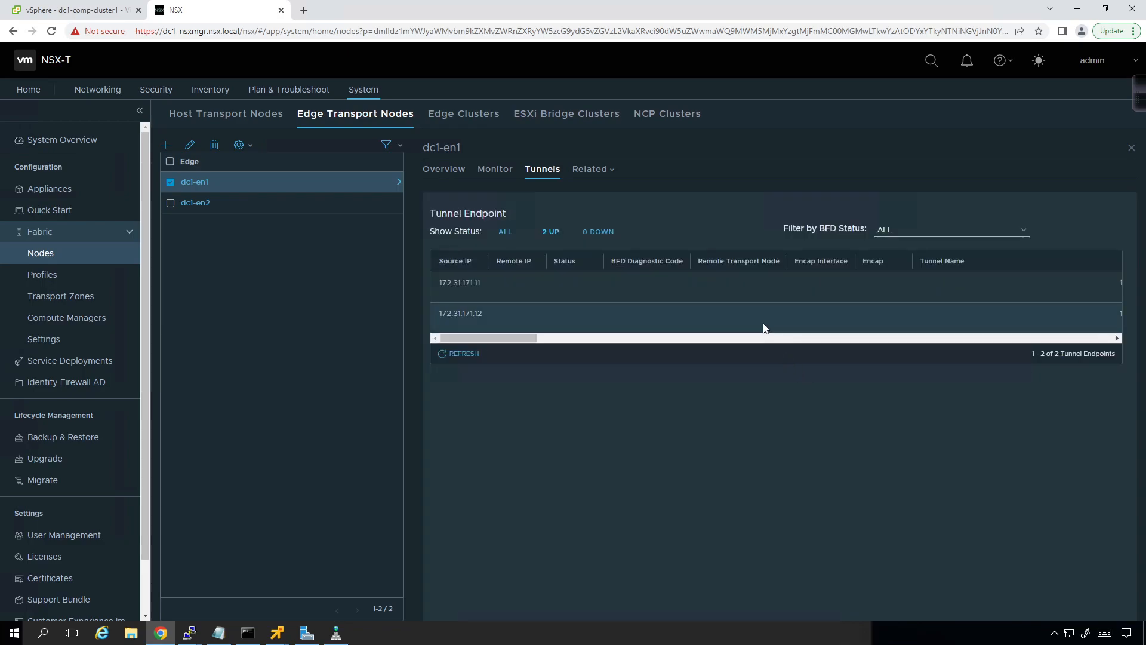
left_click_drag(512, 339, 454, 336)
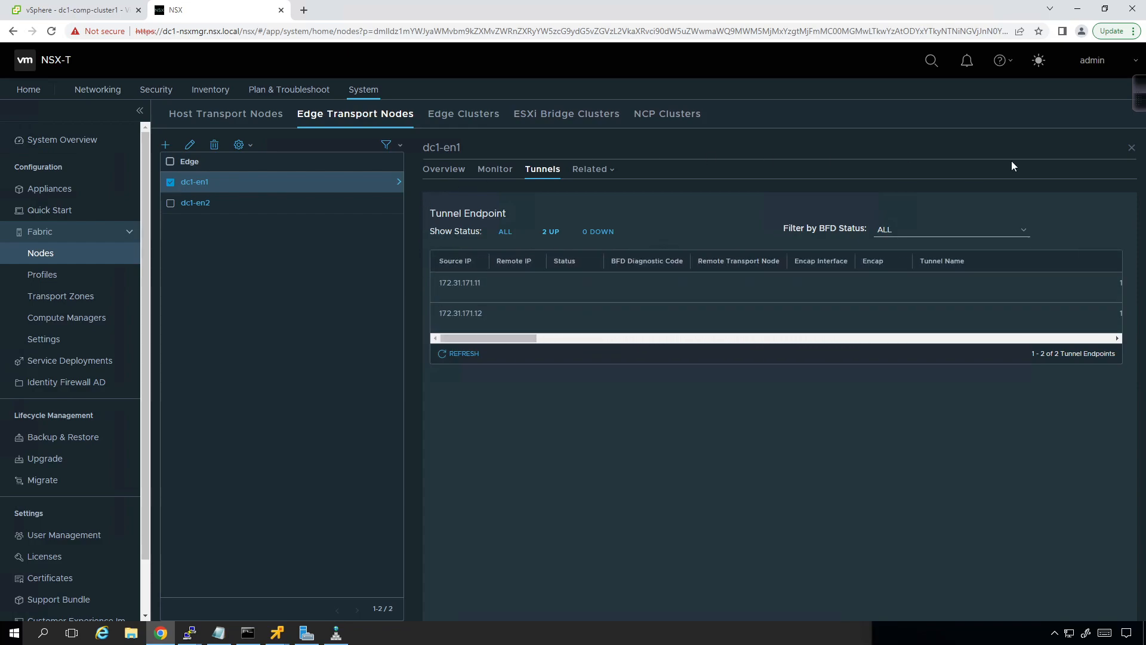
left_click(1131, 147)
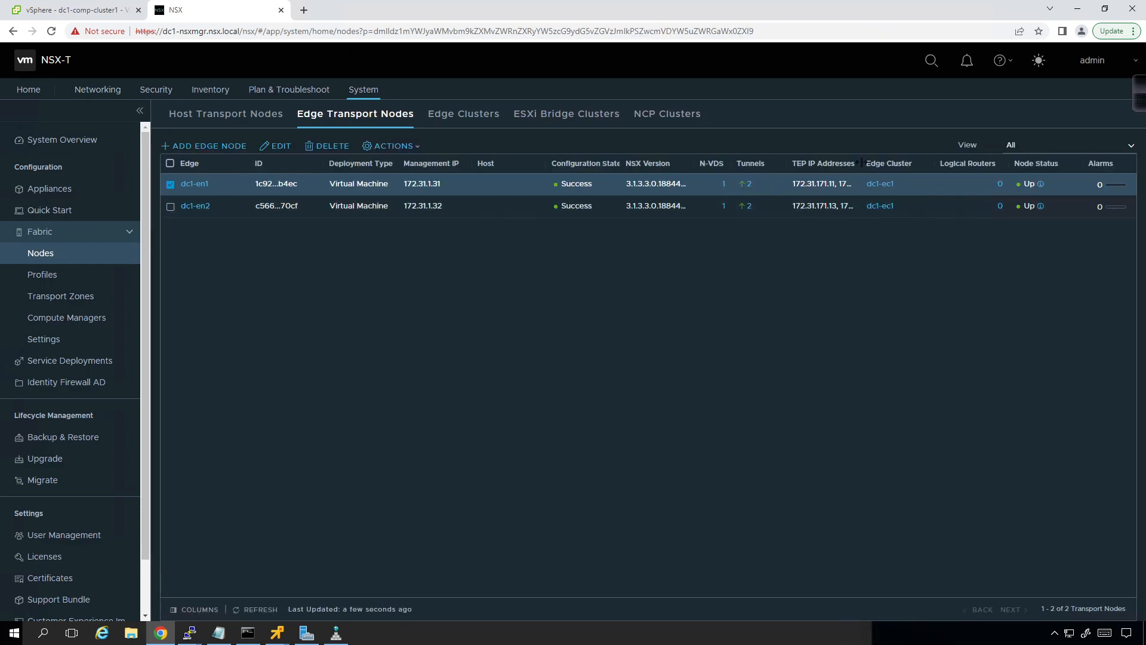
left_click_drag(862, 164, 933, 166)
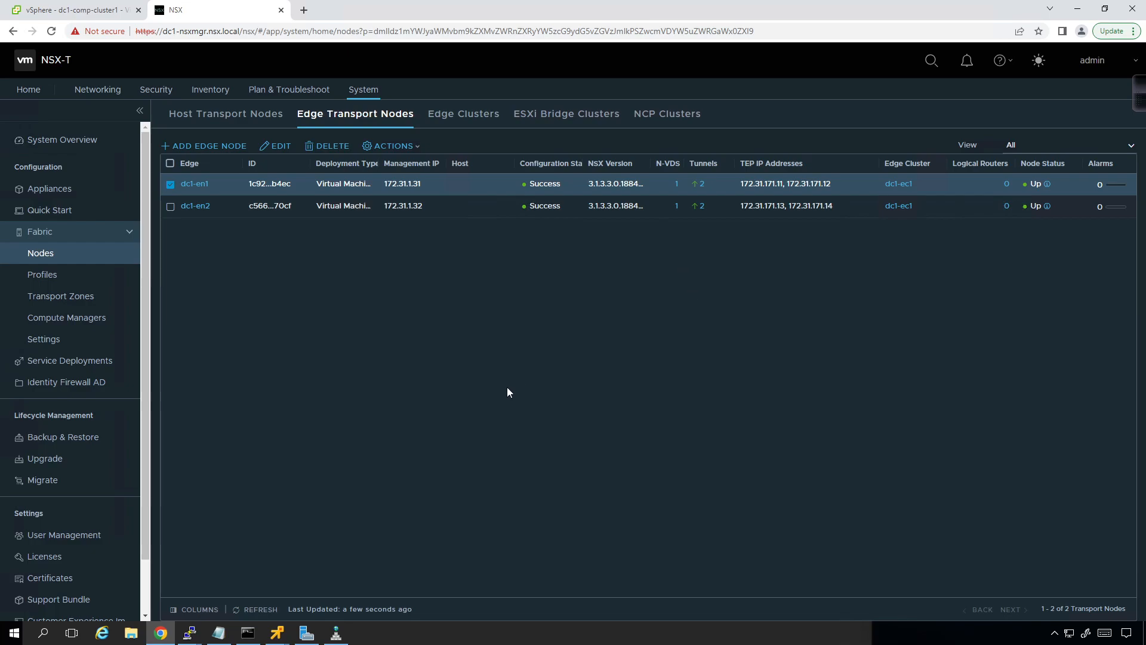
Step: Return to the host transport nodes and review the tunnel status list of dc1-esxi4.nsx.local
left_click(263, 123)
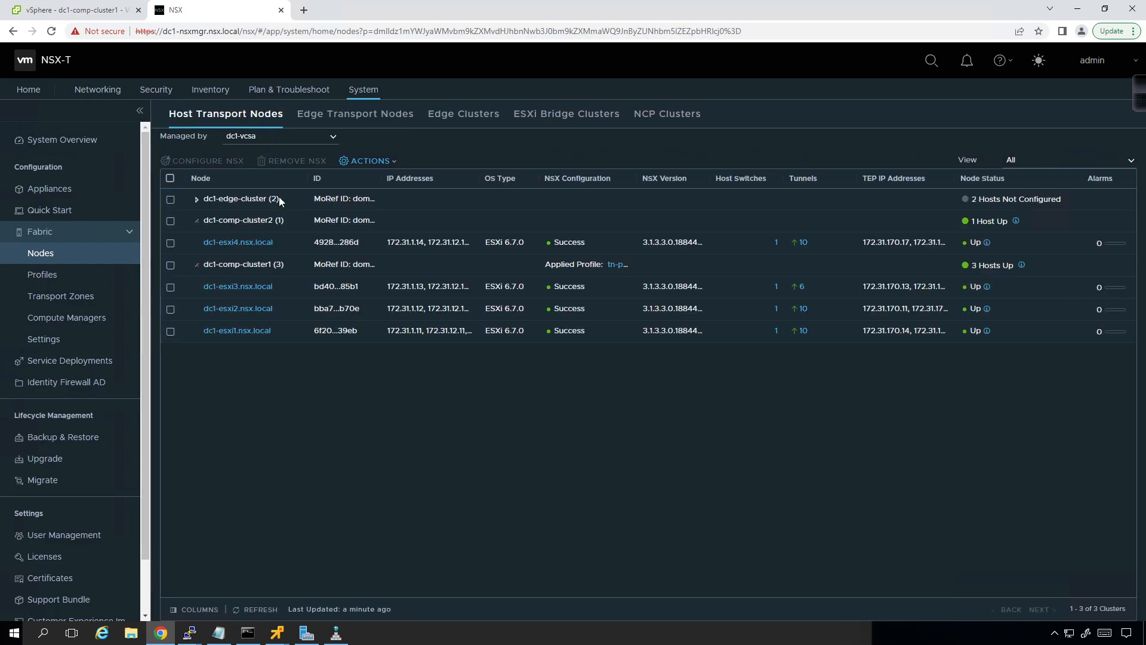
left_click(804, 246)
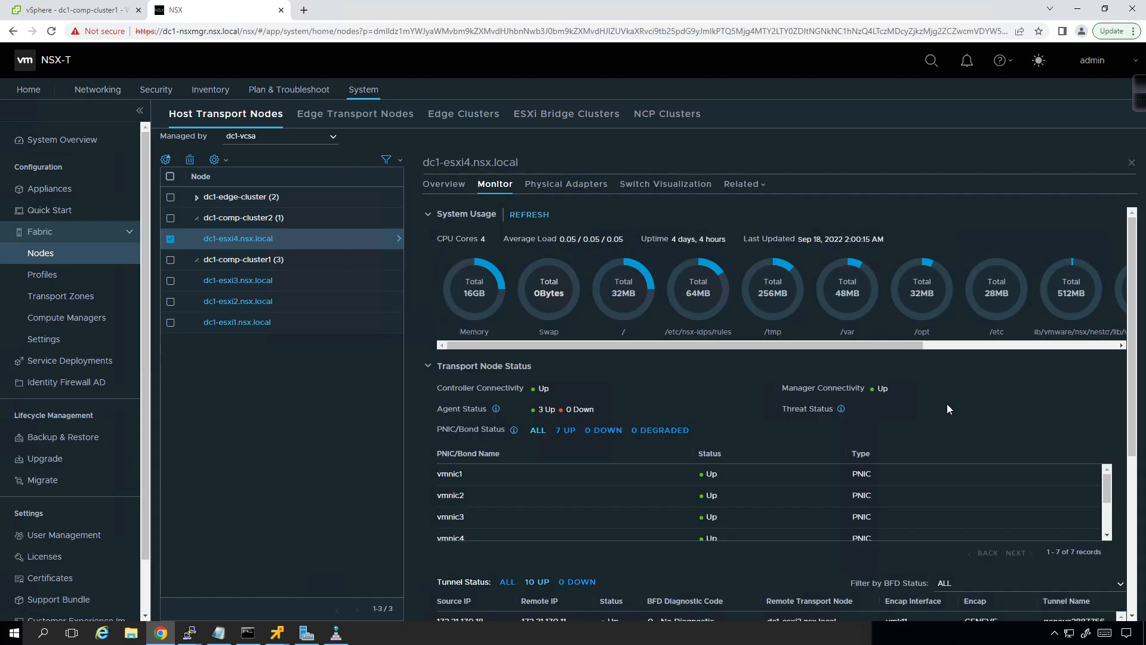
scroll(948, 409, "down", 2)
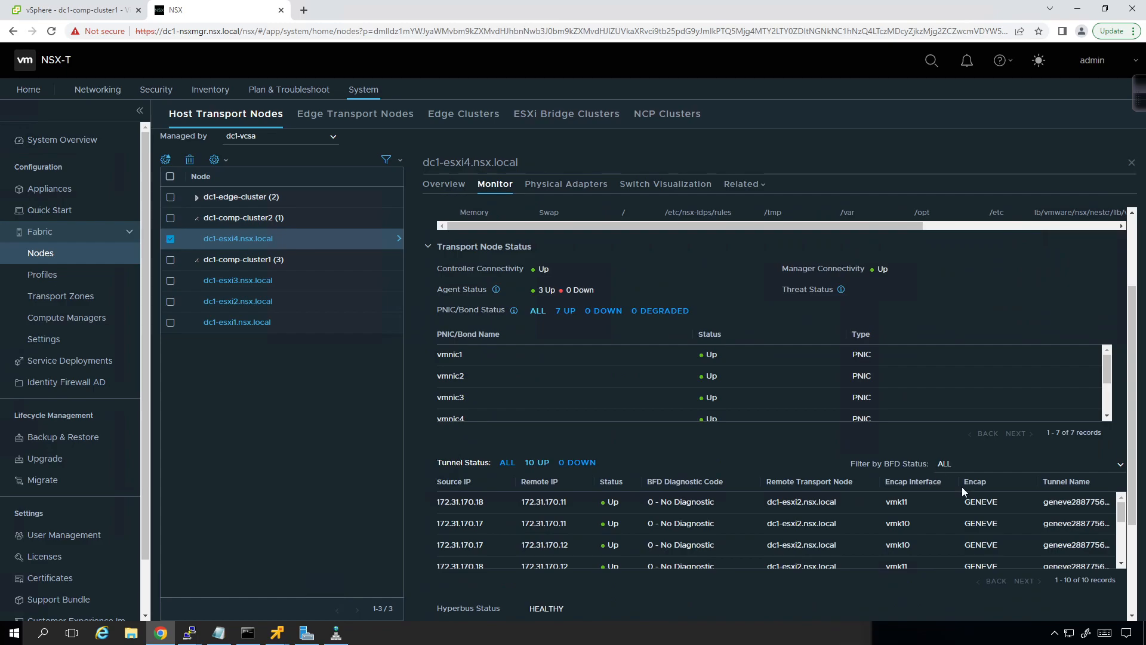
scroll(972, 489, "down", 1)
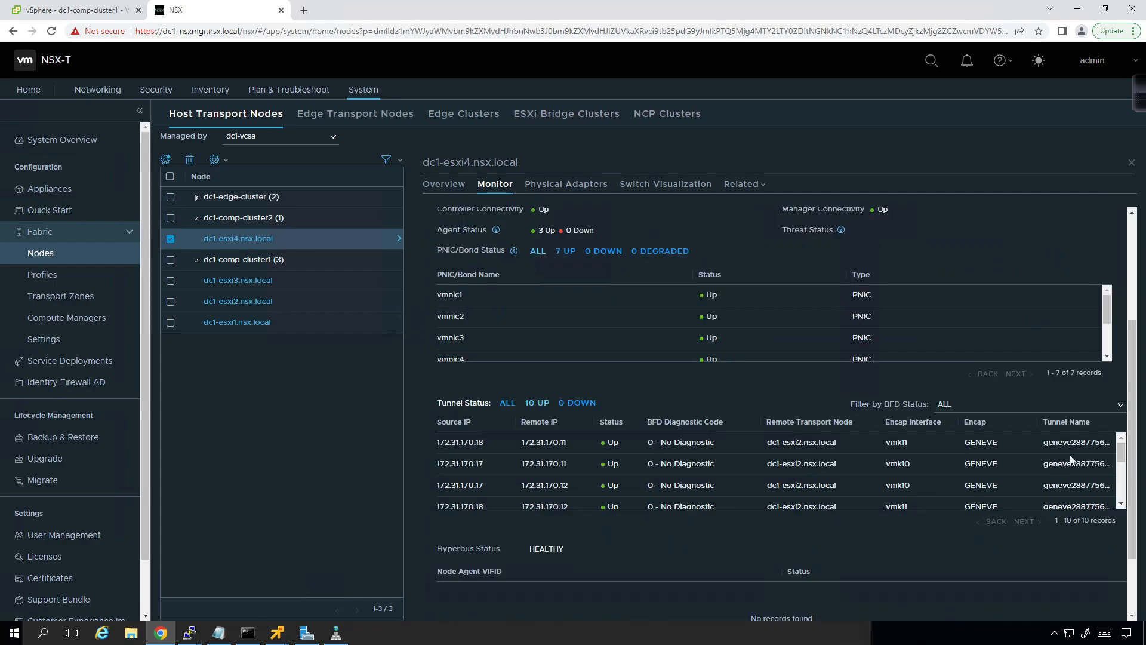
scroll(1050, 465, "down", 3)
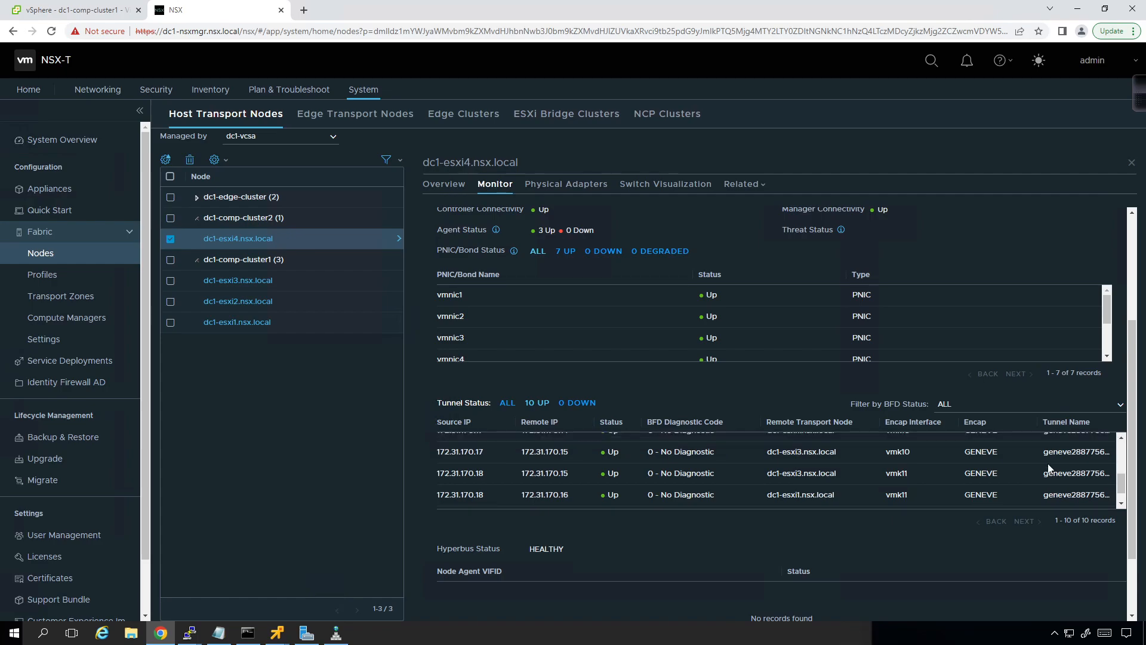
scroll(1050, 468, "up", 3)
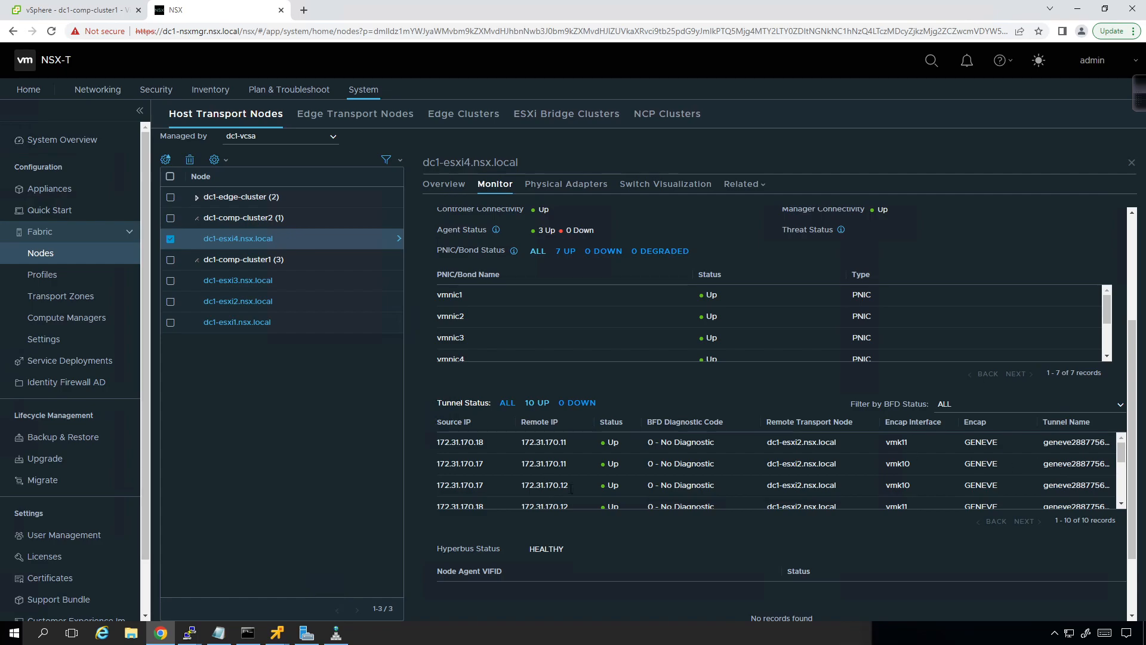
left_click(1131, 163)
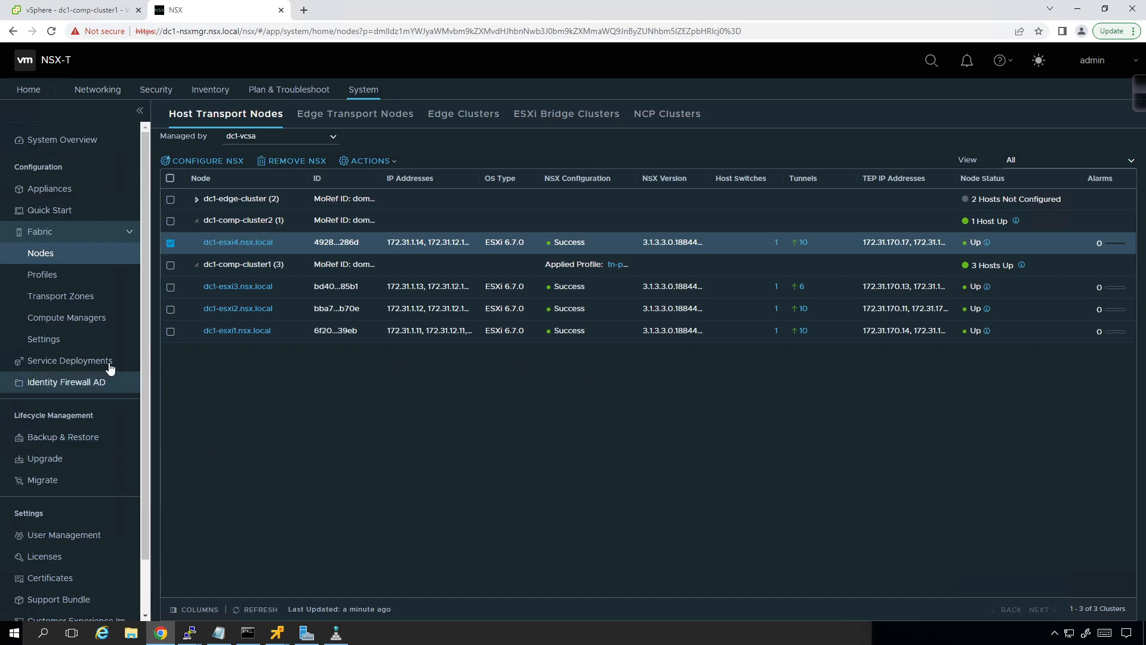
Step: Show the networking IP address pools and inspect the subnet details of en-pool without changing them
left_click(95, 91)
left_click(54, 493)
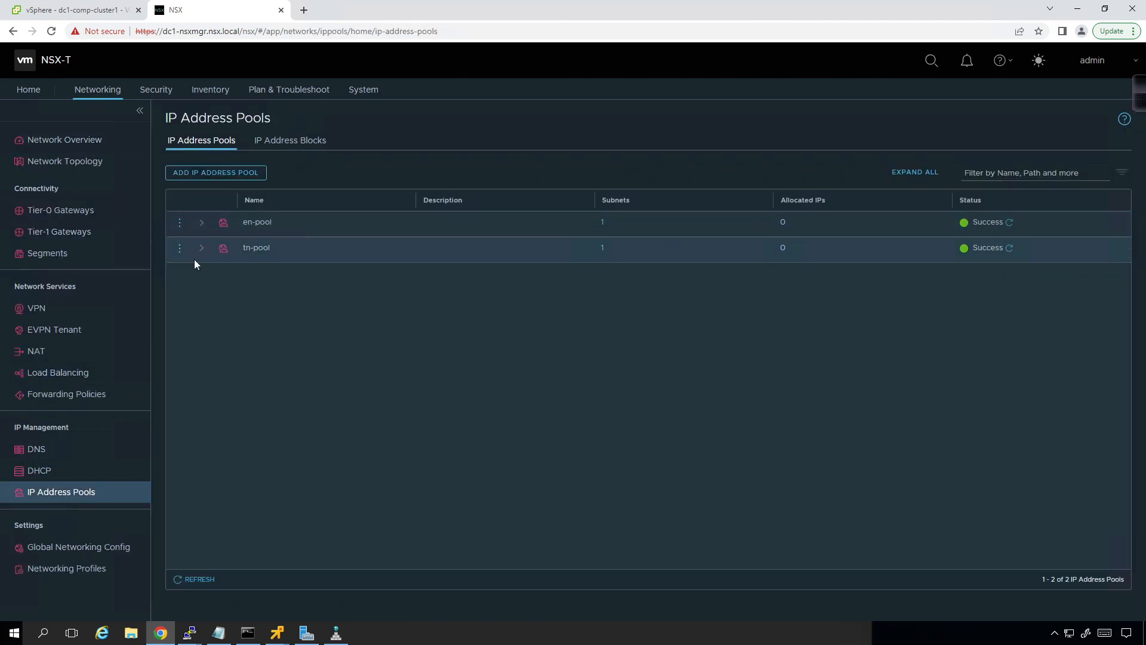
left_click(179, 225)
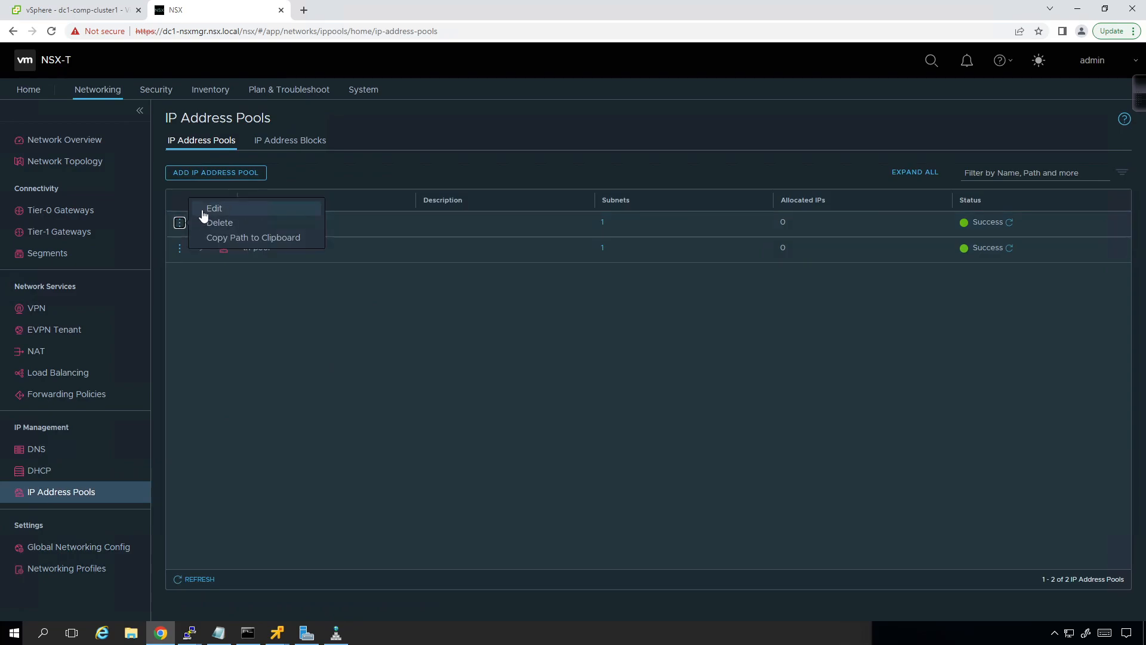
left_click(203, 208)
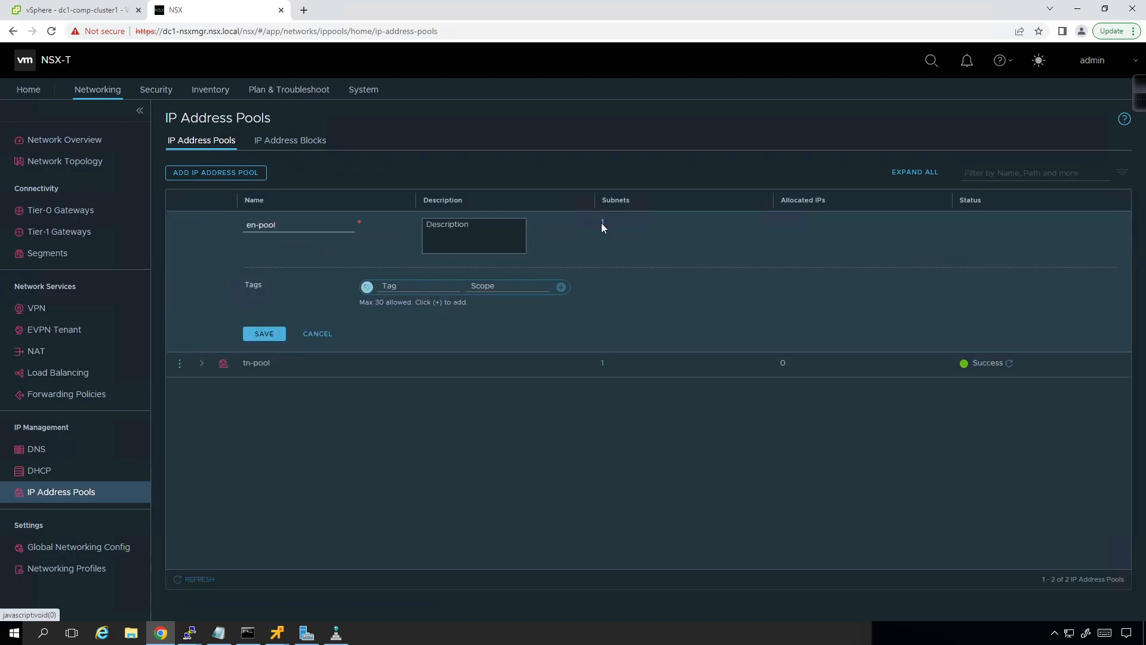
left_click(603, 225)
left_click(260, 240)
left_click(291, 253)
left_click(283, 240)
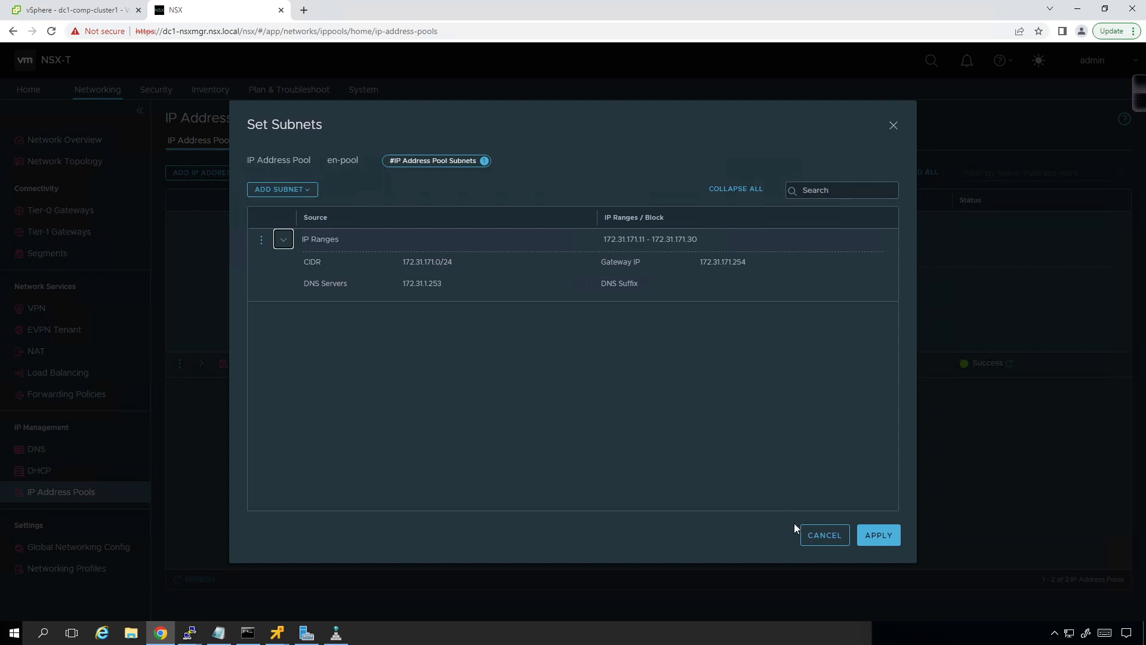
left_click(824, 536)
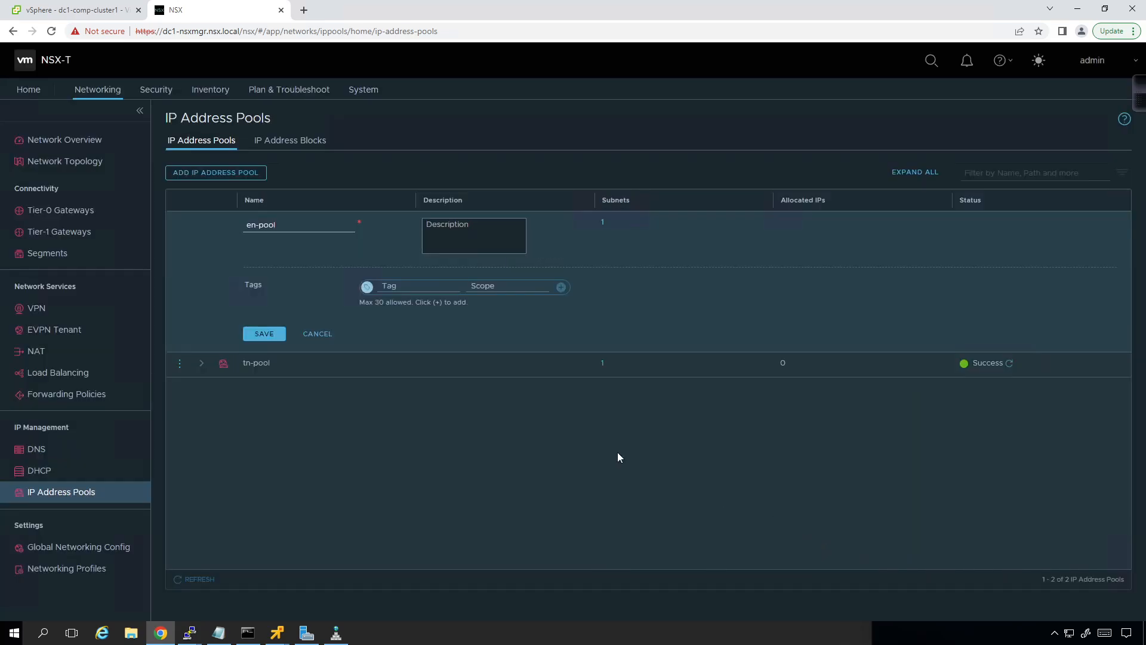
Step: Inspect the subnet of tn-pool, including its CIDR and gateway IP, and close the details
left_click(202, 363)
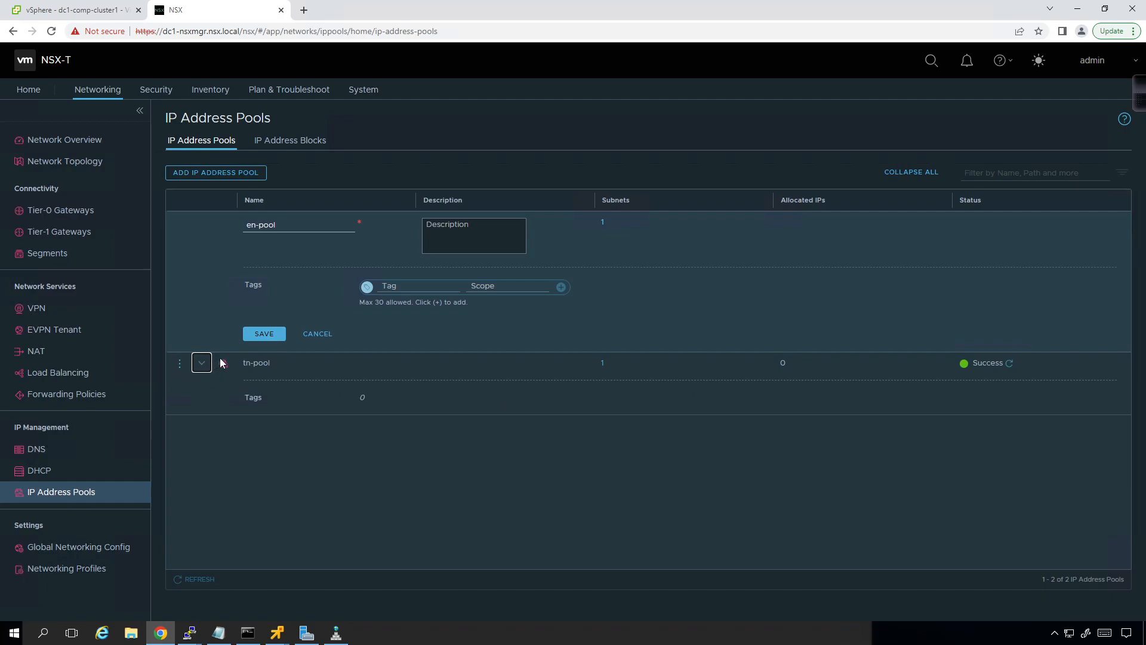
left_click(602, 364)
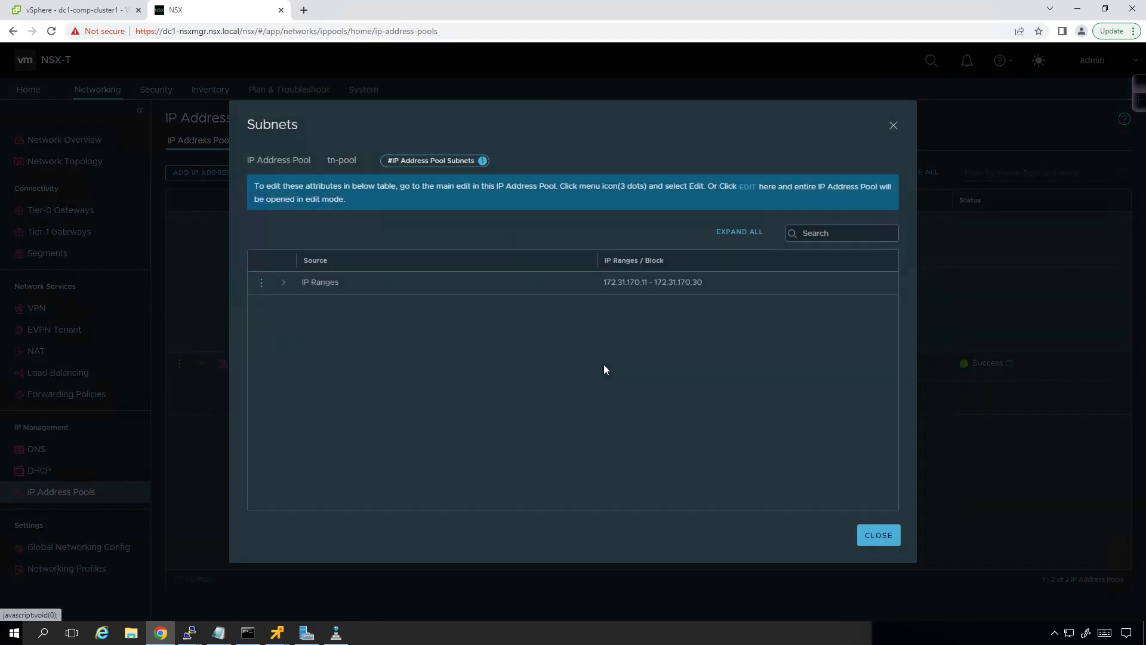
left_click(283, 284)
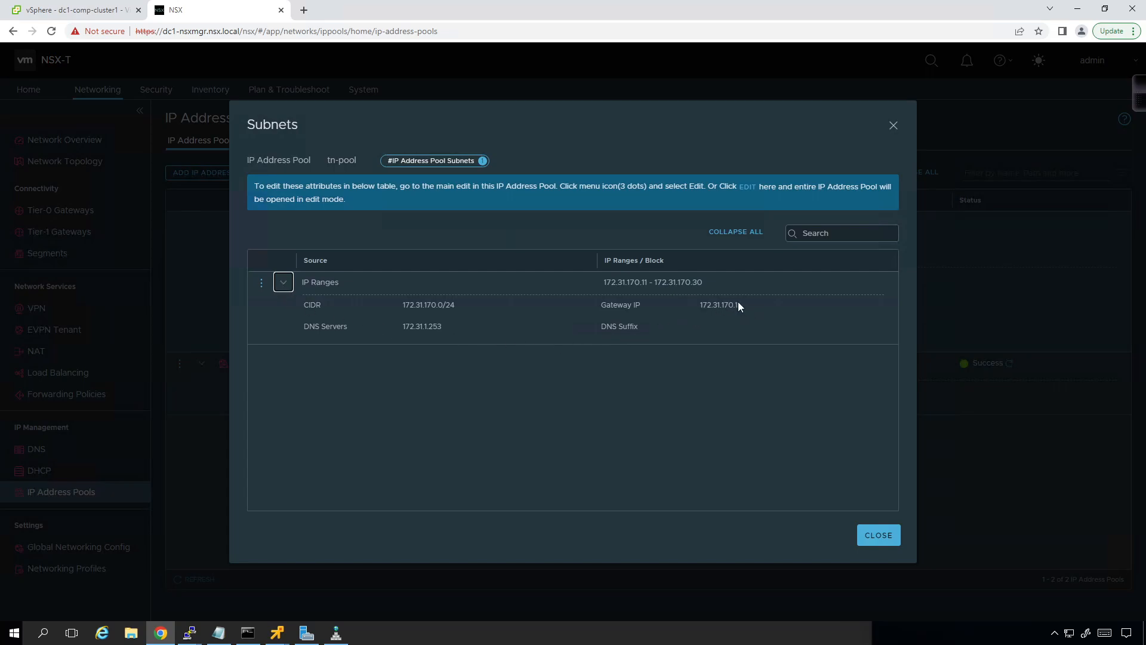
left_click(261, 285)
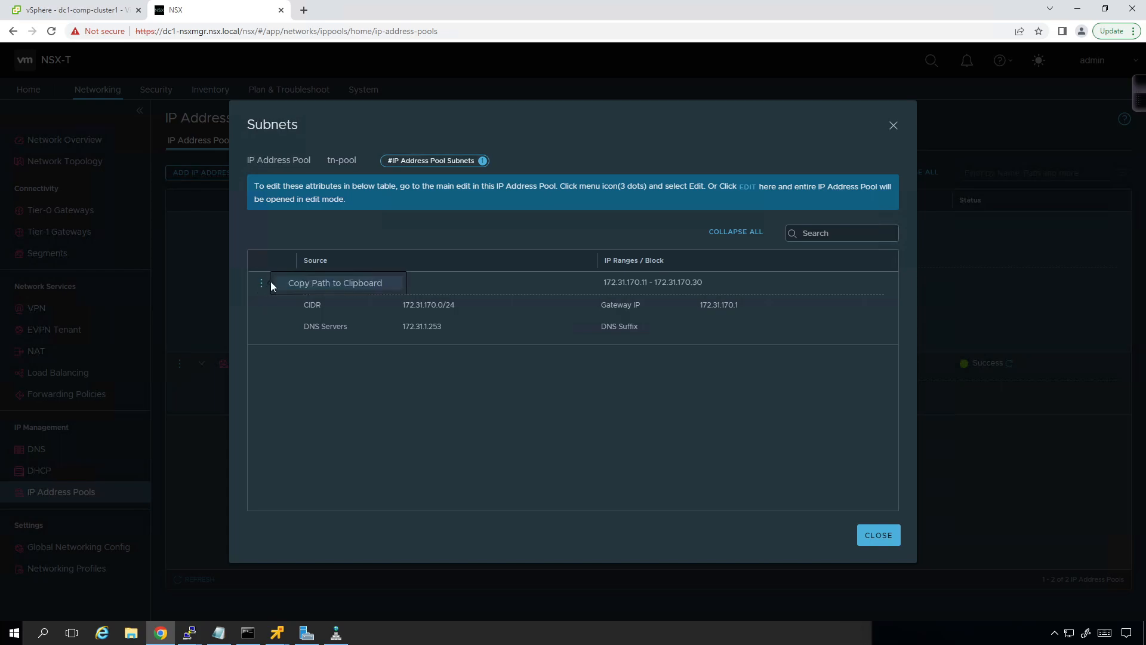
left_click(878, 535)
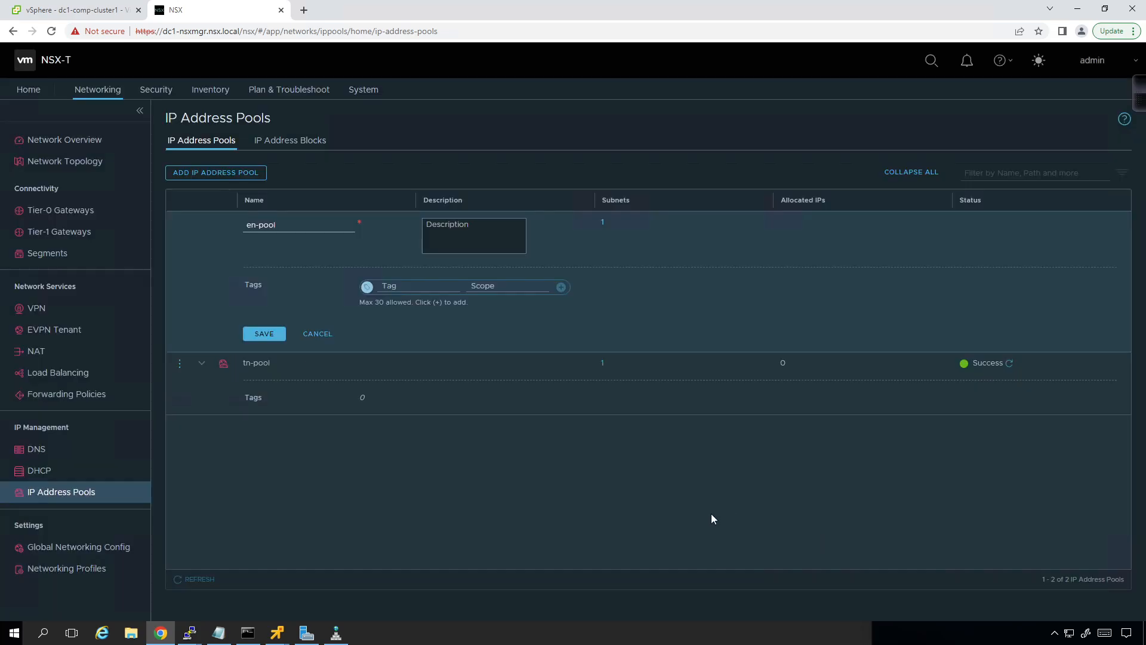
Step: Cancel the open edit of en-pool so that tn-pool can be edited
left_click(179, 364)
left_click(208, 350)
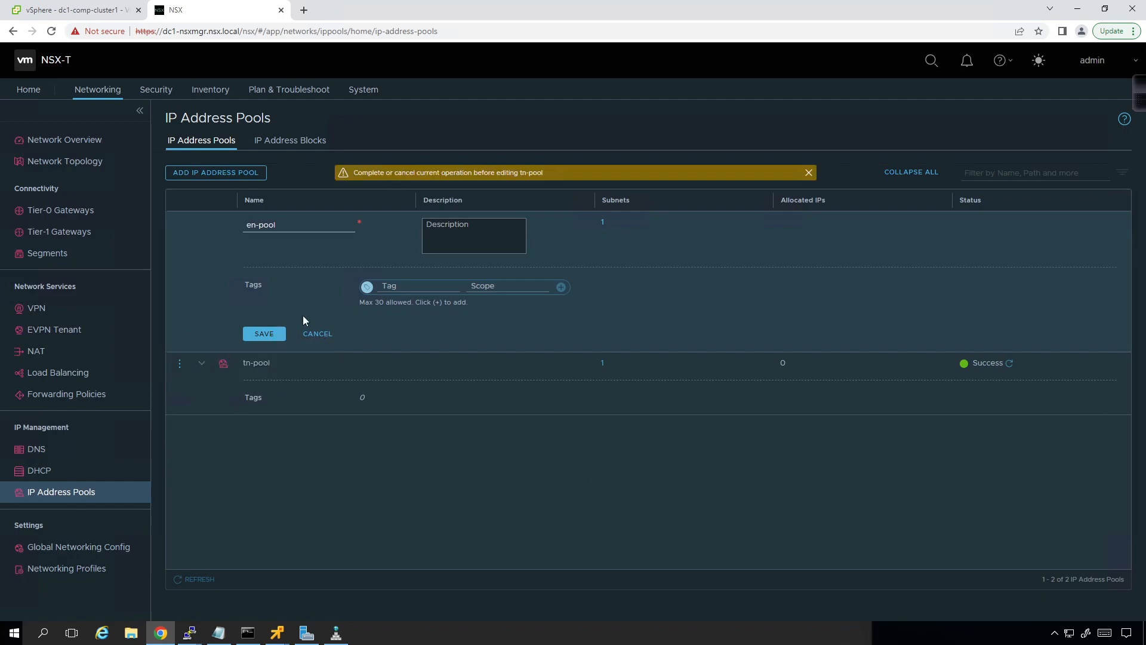
left_click(311, 335)
Step: Edit the tn-pool subnet, set its gateway IP to 172.31.170.254, and save the pool
left_click(180, 286)
left_click(210, 274)
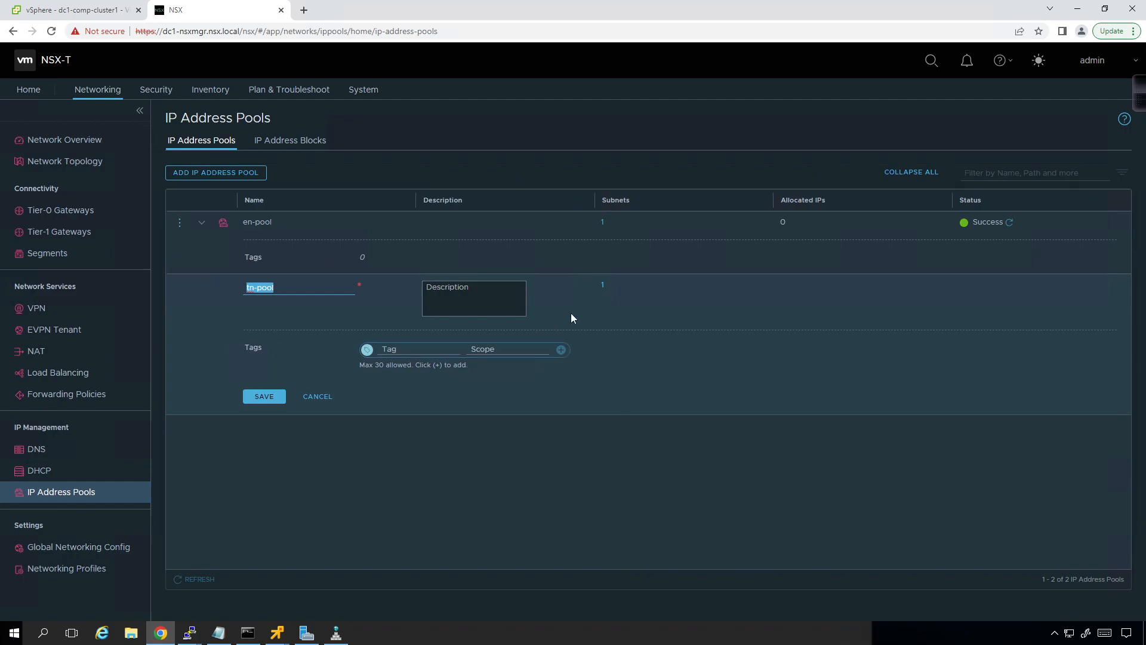
left_click(603, 286)
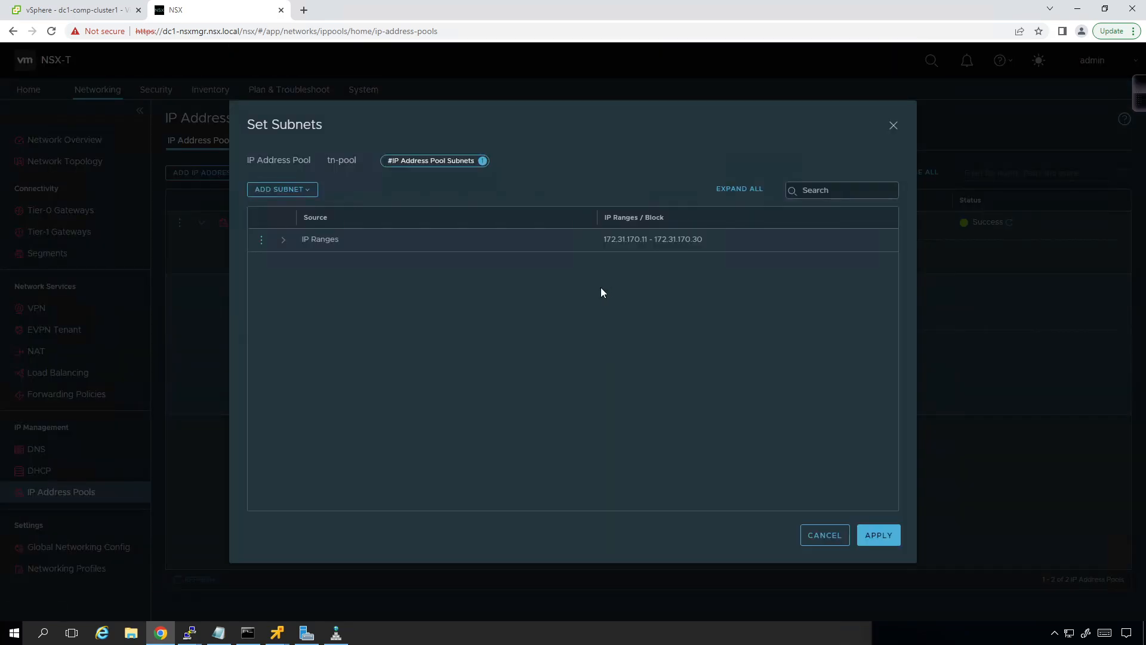
left_click(262, 239)
left_click(294, 231)
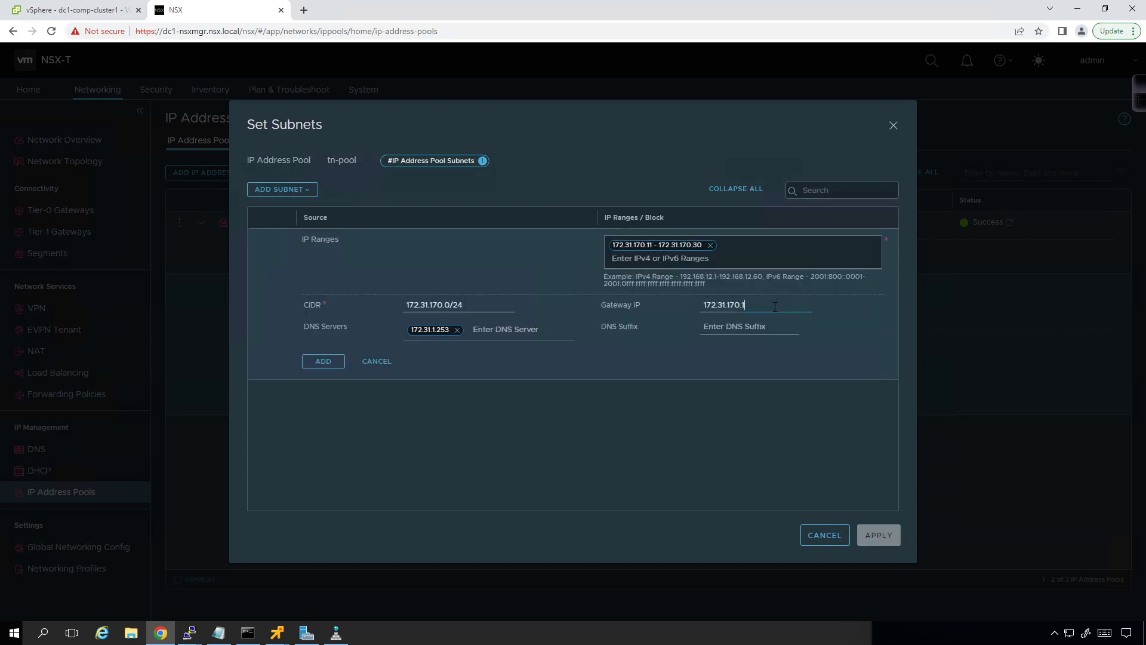
left_click(772, 307)
key("BackSpace")
type("254")
left_click(312, 364)
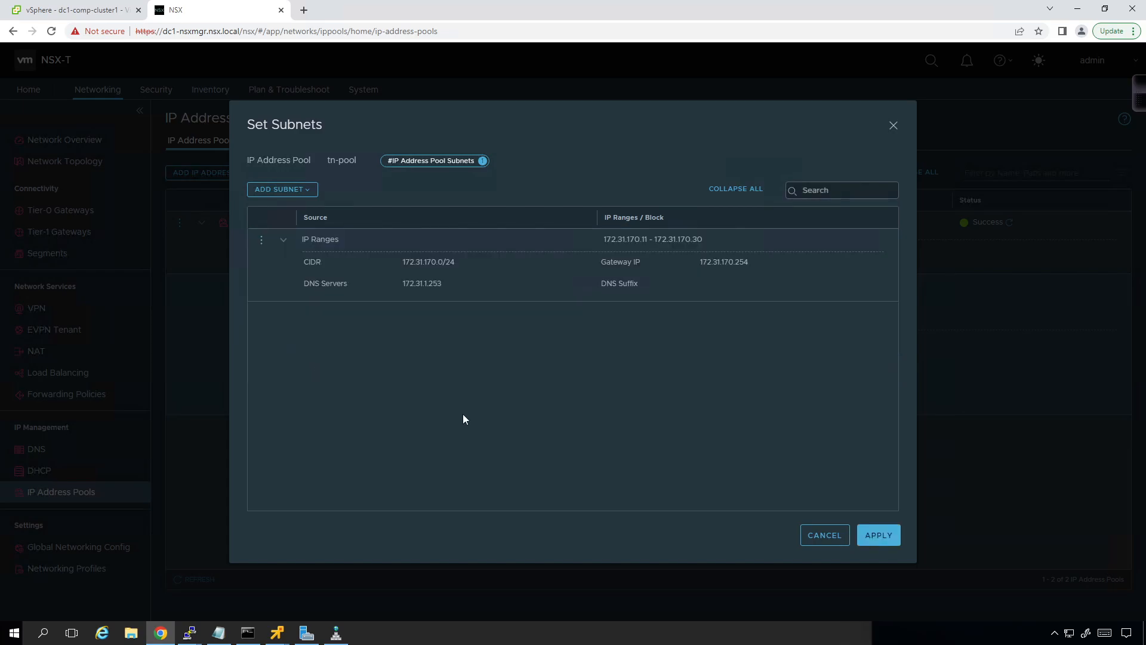
left_click(879, 536)
left_click(273, 397)
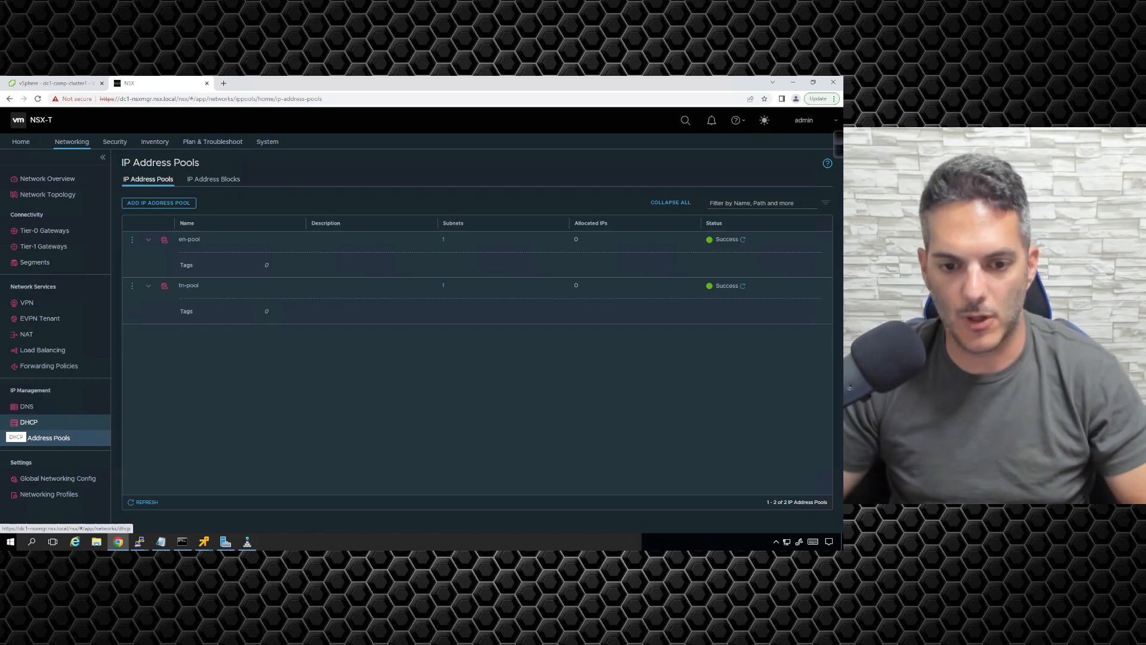
Step: Switch to the CSR2 console in SecureCRT and enter privileged mode with en
key("alt+Tab")
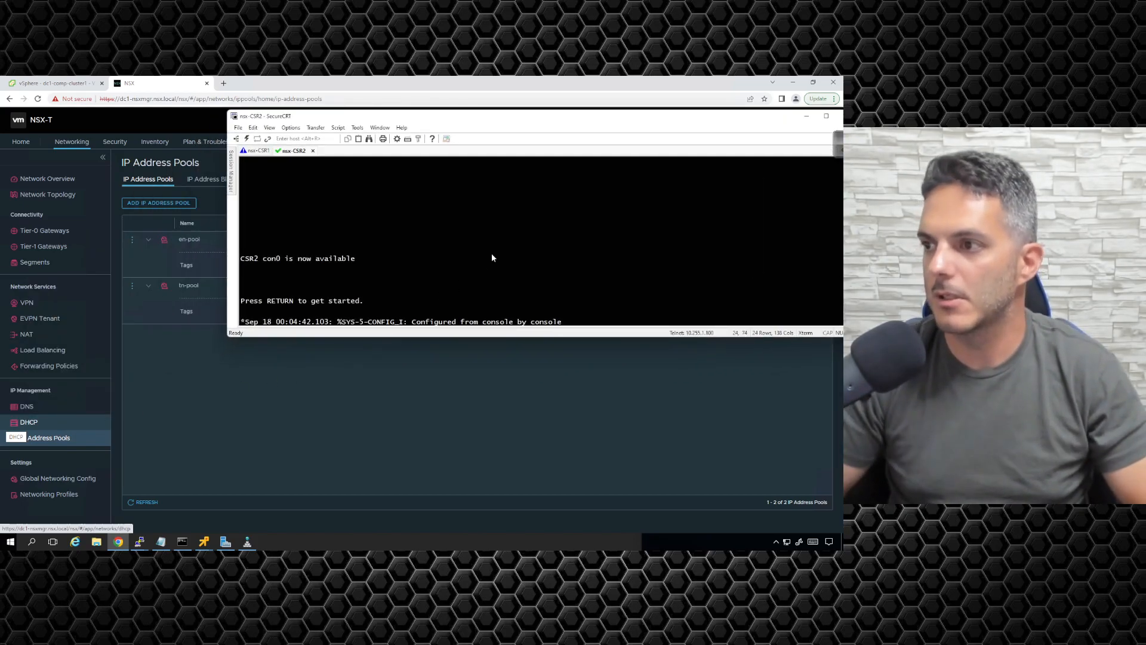
key("Return")
key("Return")
type("en")
key("Return")
Step: Display the HSRP groups and virtual IPs on CSR2 by running show standby brief
type("show s")
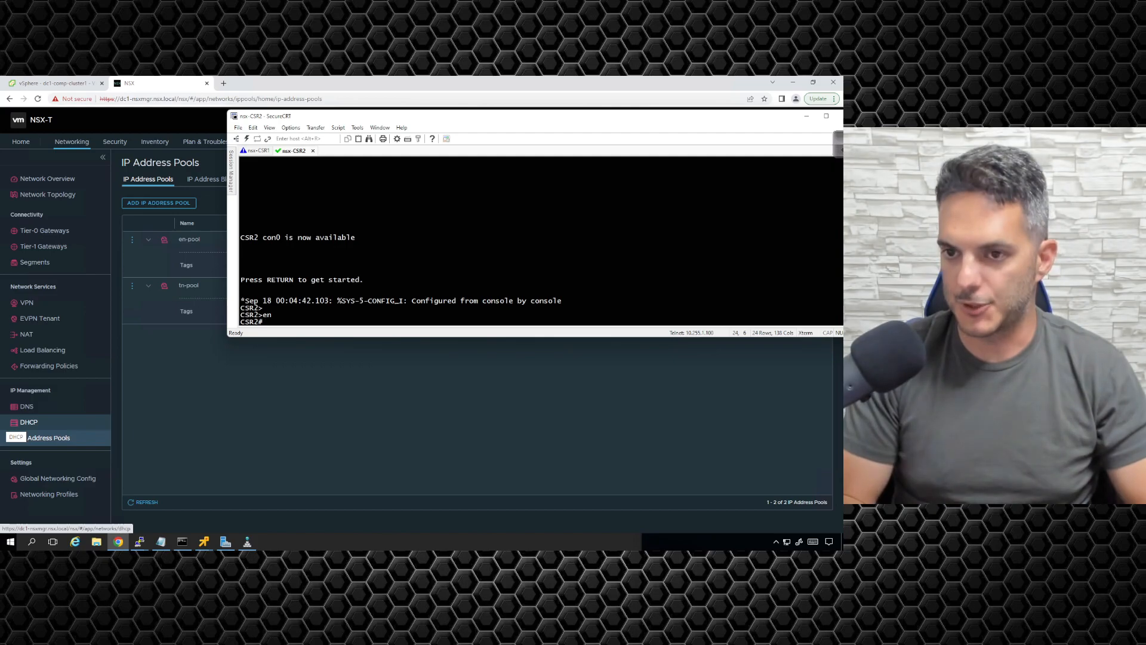
type("tanb")
key("Tab")
key("BackSpace")
type("d")
key("Tab")
type("bri")
key("Tab")
key("Return")
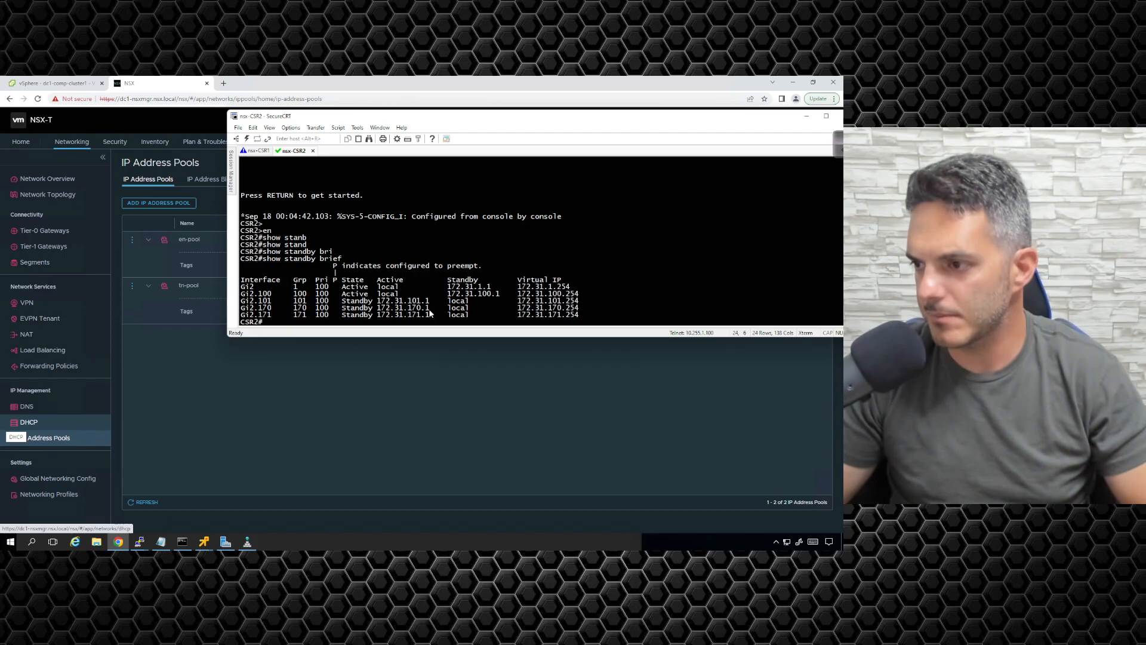
Step: Enter privileged mode on CSR1, run show standby brief to review its HSRP groups, and return to NSX Manager
left_click(255, 151)
key("Return")
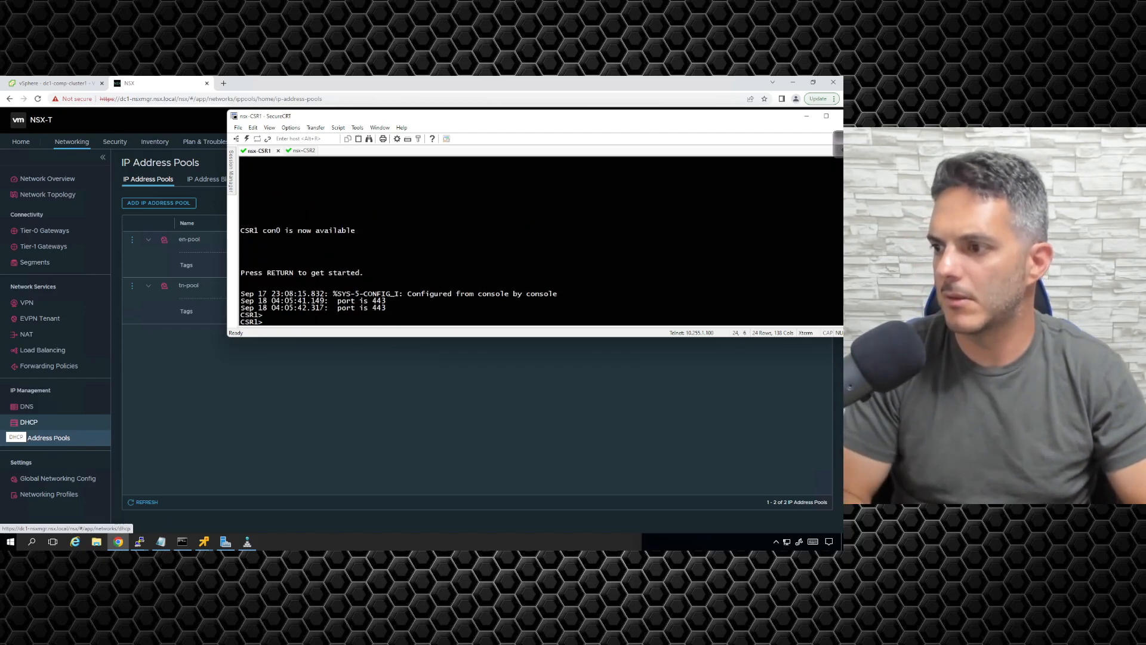
type("en")
key("Return")
type("show standbe")
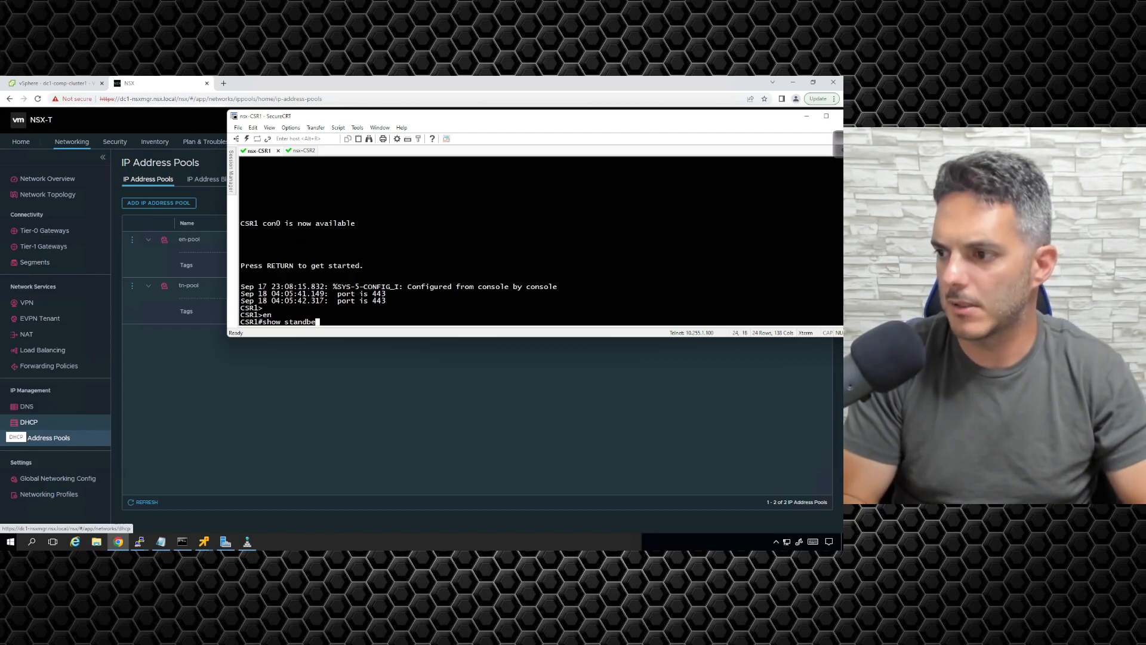
key("BackSpace")
type("y b")
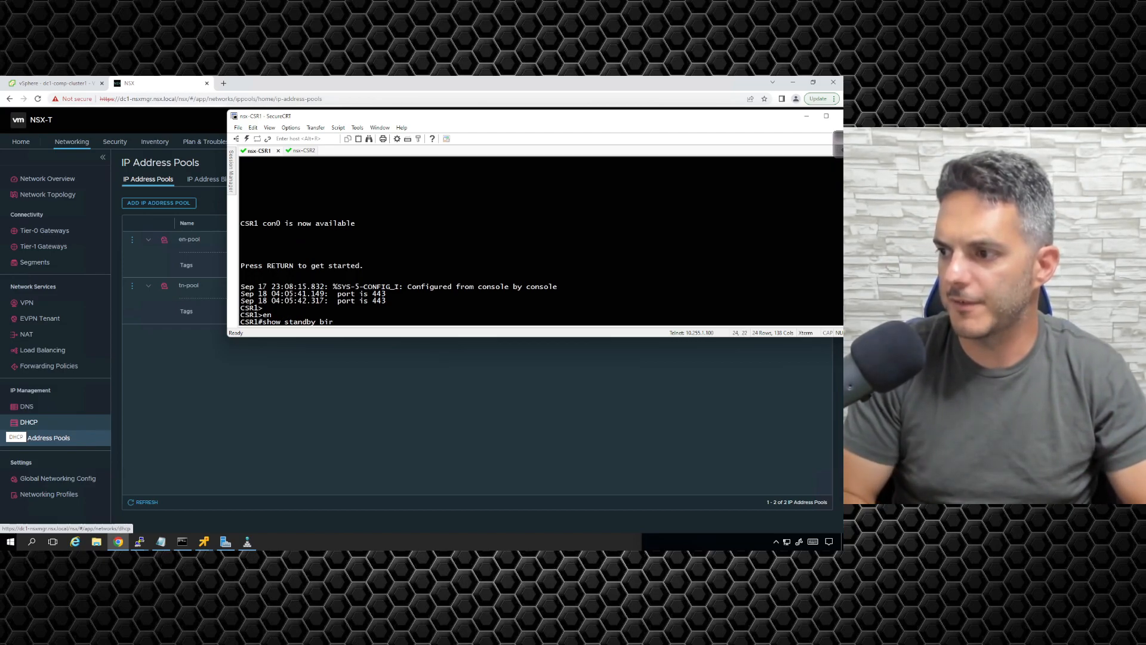
type("ri")
key("Tab")
key("Return")
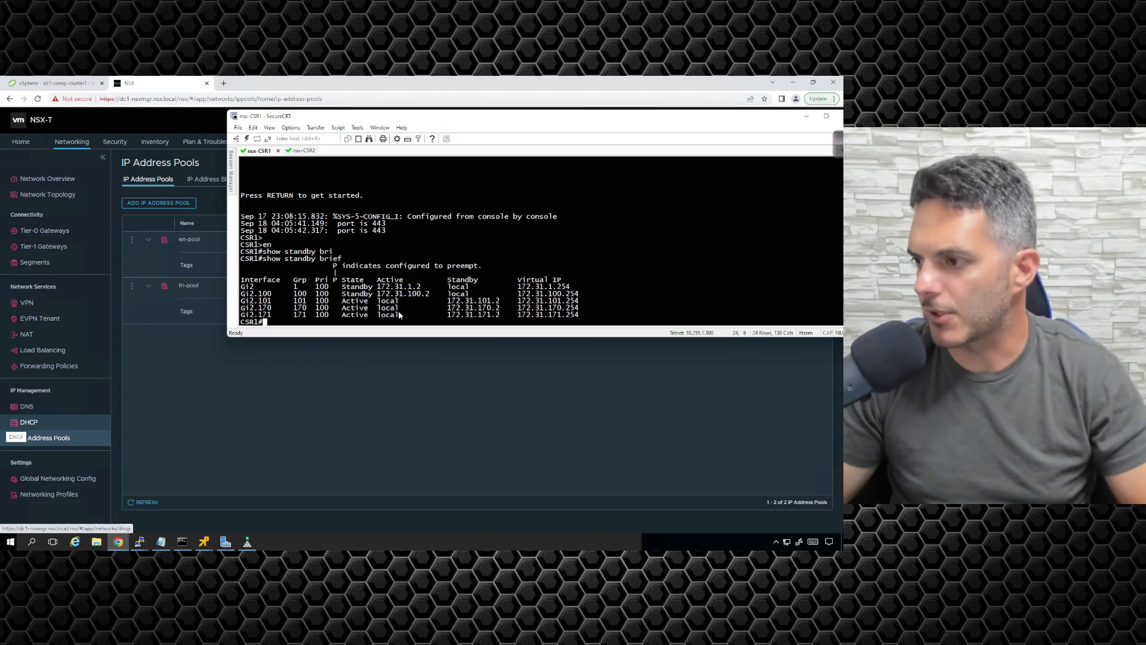
left_click(343, 394)
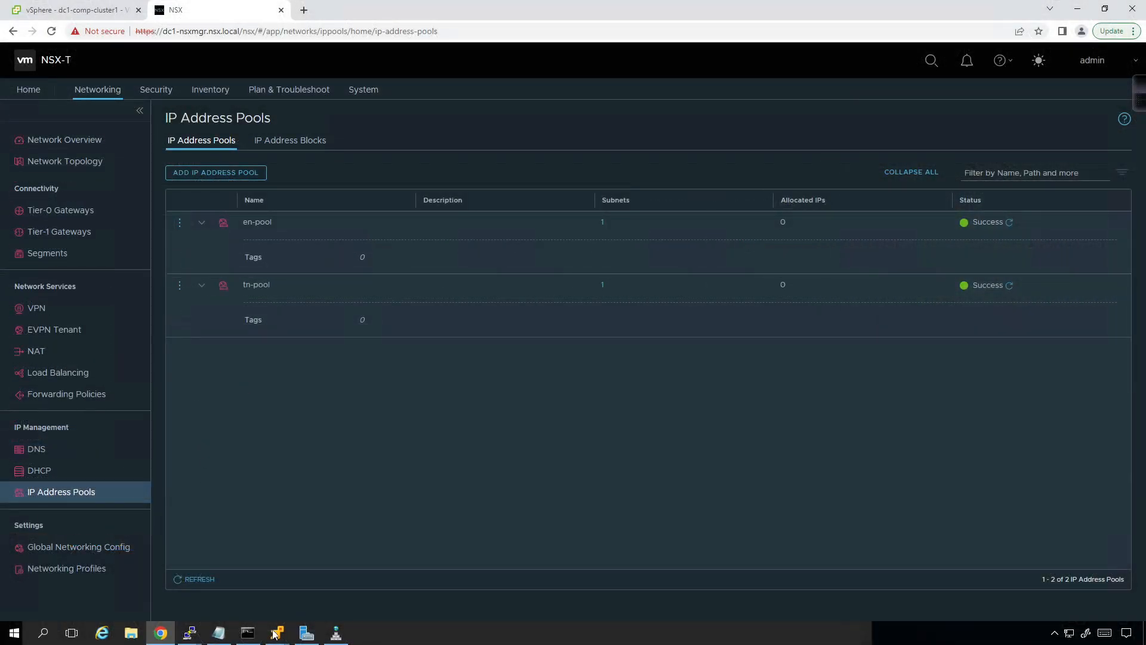
Step: Switch to the windows1 console, stop the running trace, and ping the gateway 172.31.100.1 from the Command Prompt
mouse_move(199, 541)
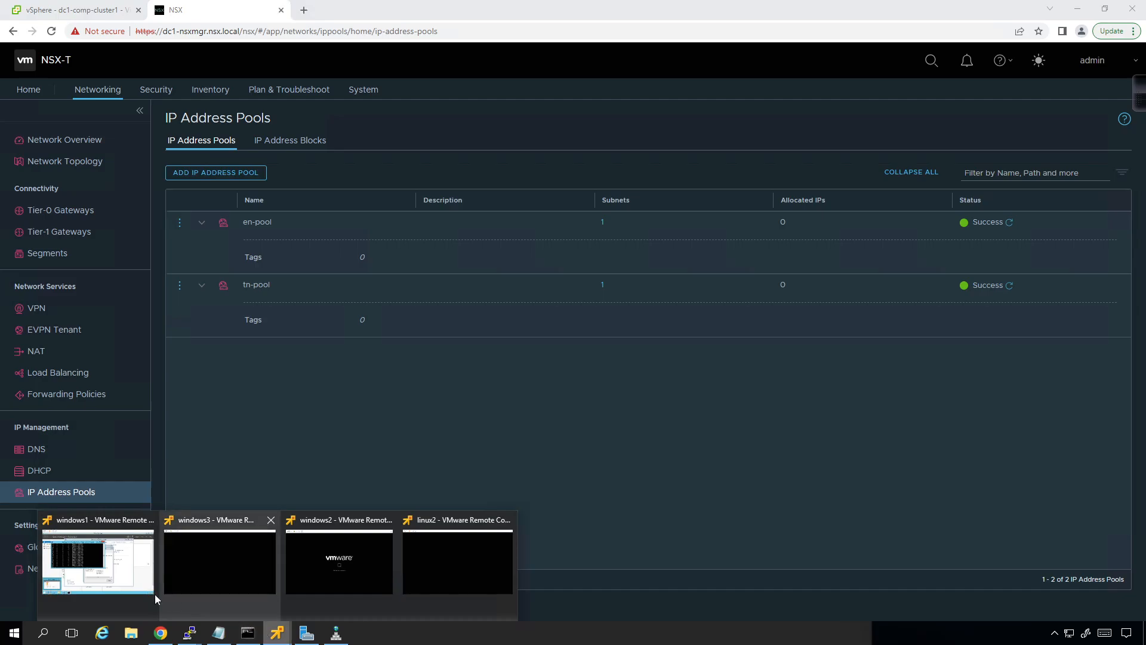
left_click(108, 572)
key("ctrl+c")
type("ping 172.31.100.12")
key("BackSpace")
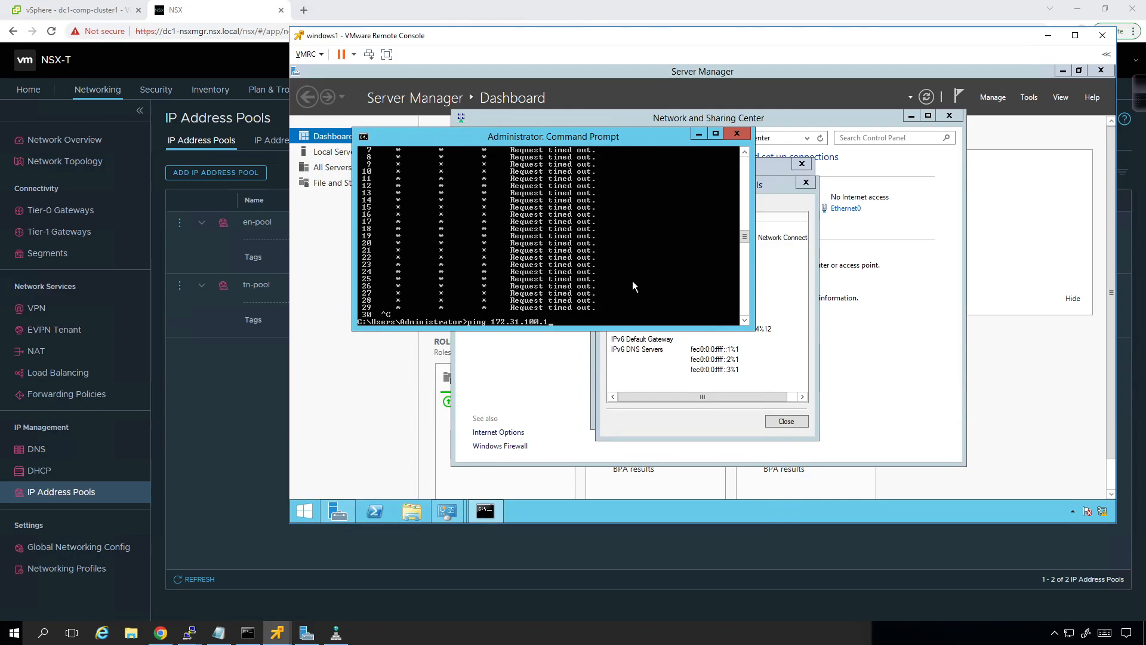
key("Return")
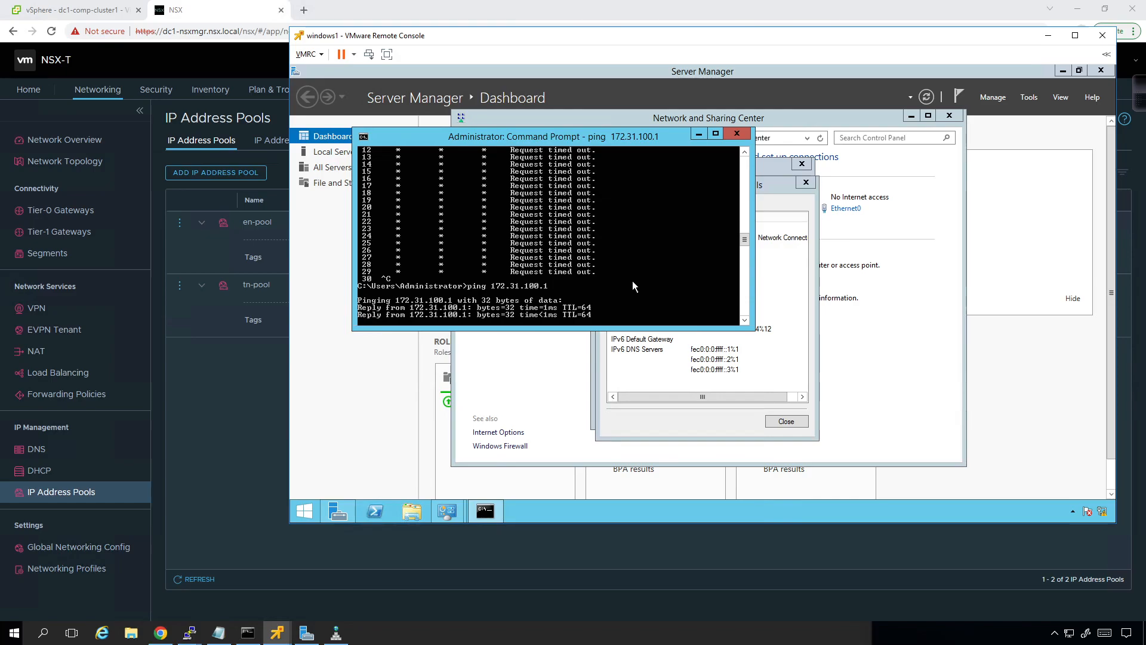
key("ctrl+c")
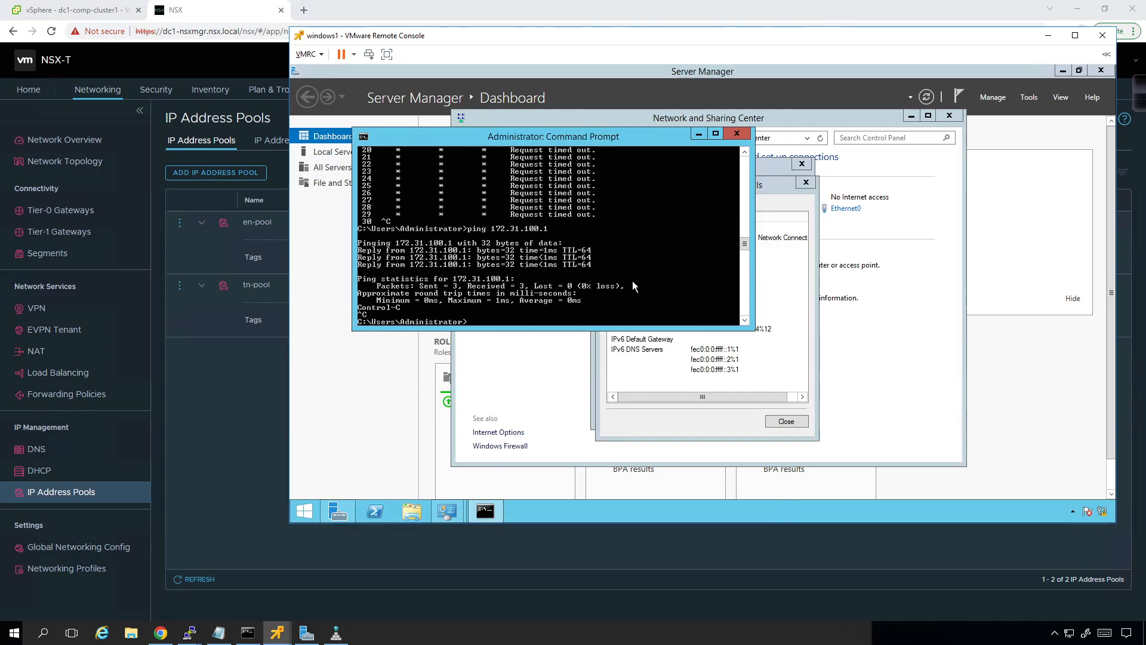
Step: Display the windows1 IP configuration by running ipconfig
key("Up")
key("Up")
key("Up")
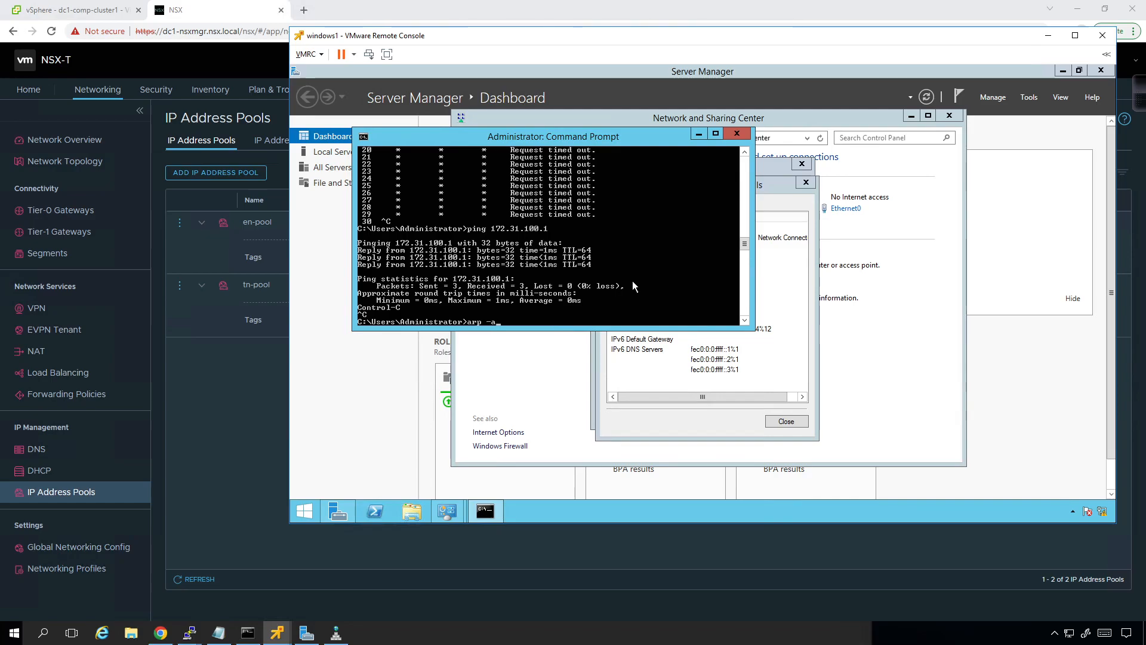
key("BackSpace")
key("Up")
key("Escape")
type("ipconfig")
key("Return")
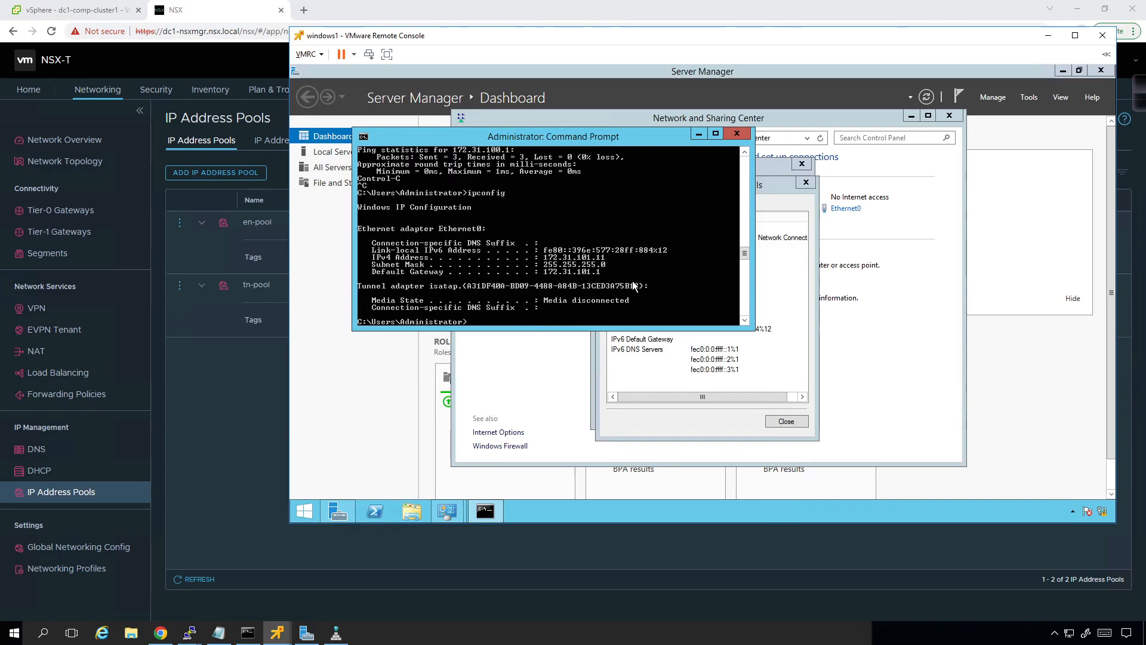
Step: Ping the windows1 default gateway 172.31.101.1 and stop the ping
type("ping 172.31.101.1")
key("Return")
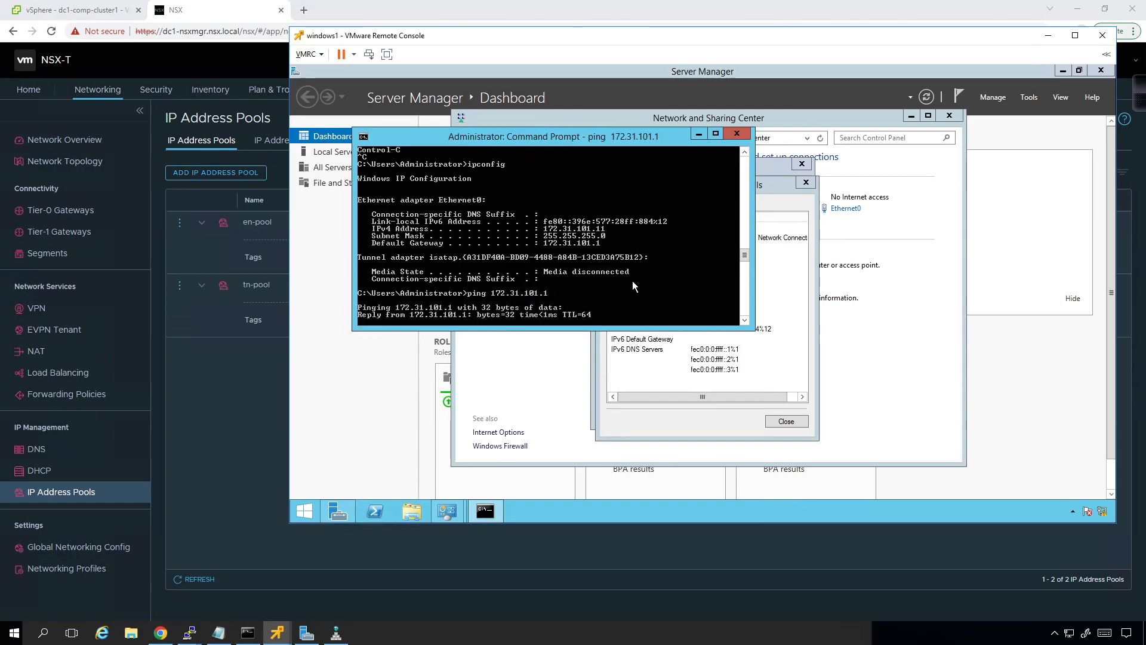
key("ctrl+c")
Step: Repeat the ping to the other segment's gateway, 172.31.100.1, and stop it after the first replies
key("Up")
key("BackSpace")
key("BackSpace")
key("BackSpace")
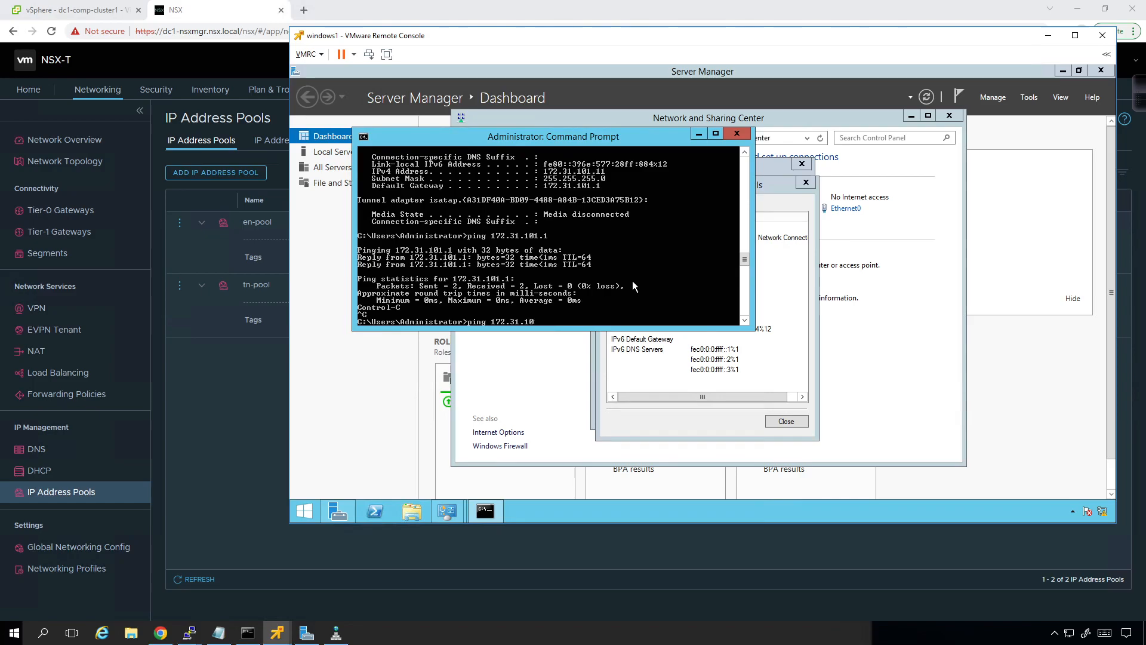
type("0.1")
key("Return")
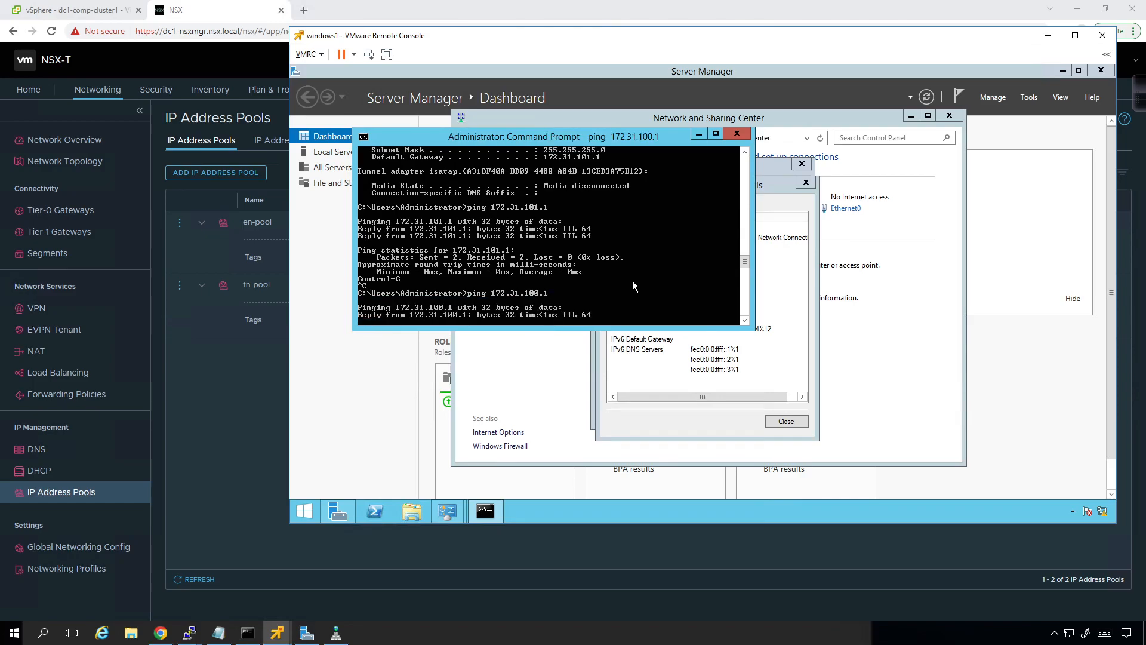
key("ctrl+c")
Step: Ping linux2 at 172.31.100.12 from windows1 and stop the ping
key("Up")
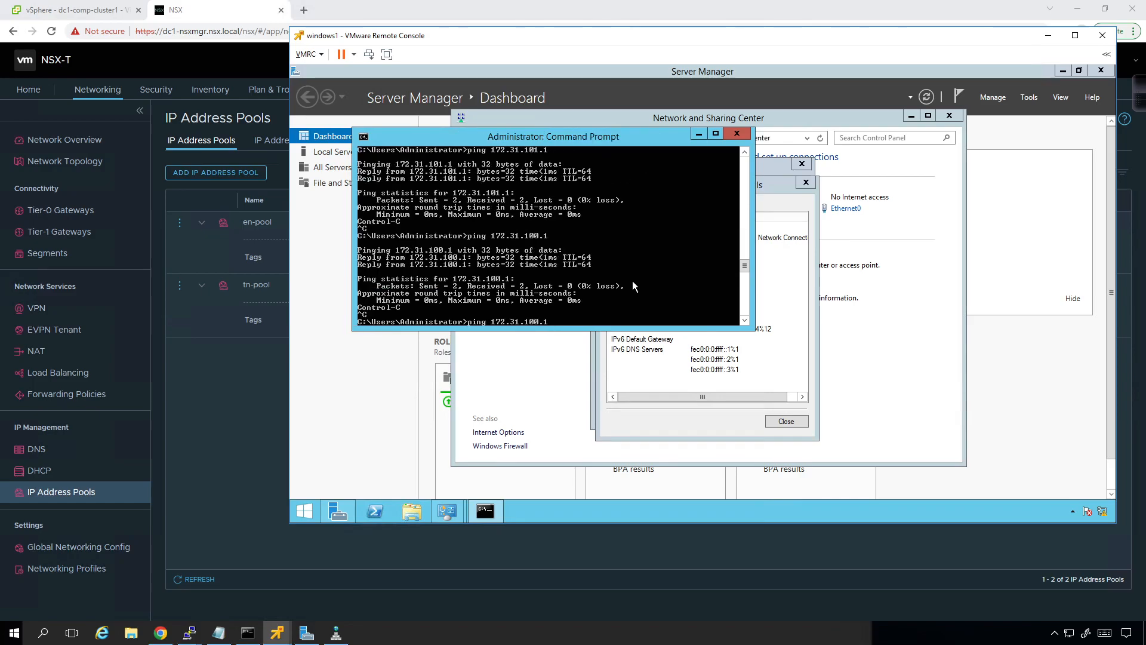
type("12")
key("Return")
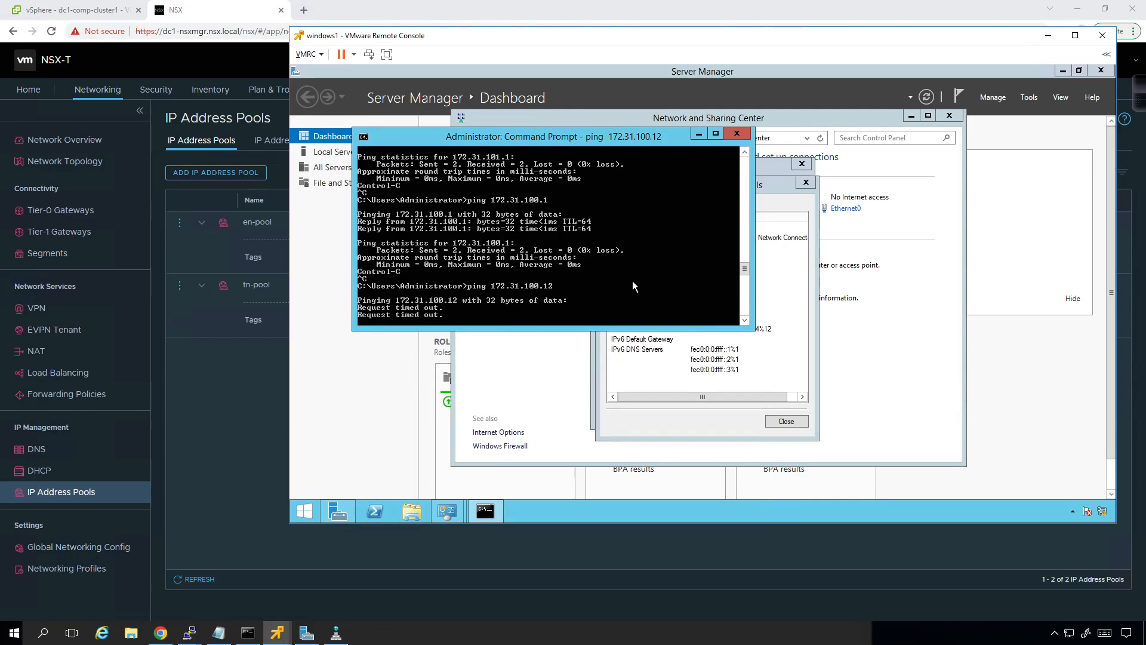
key("ctrl+c")
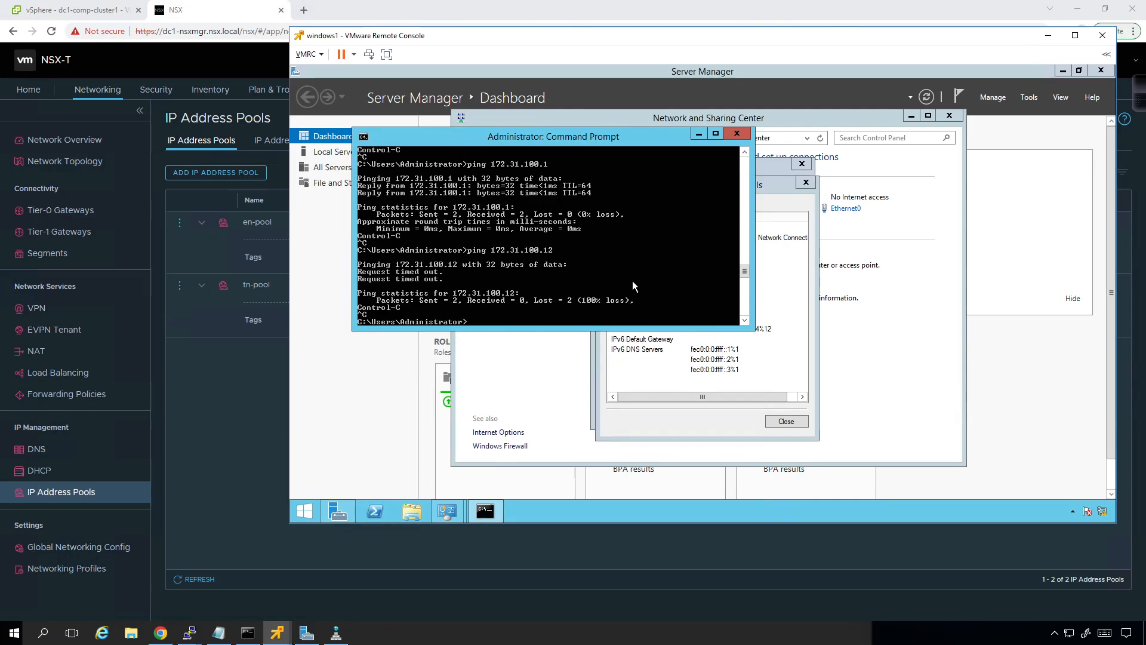
Step: Close the Ethernet0 details and status dialogs, minimize the Command Prompt, and return to NSX Manager
left_click(618, 424)
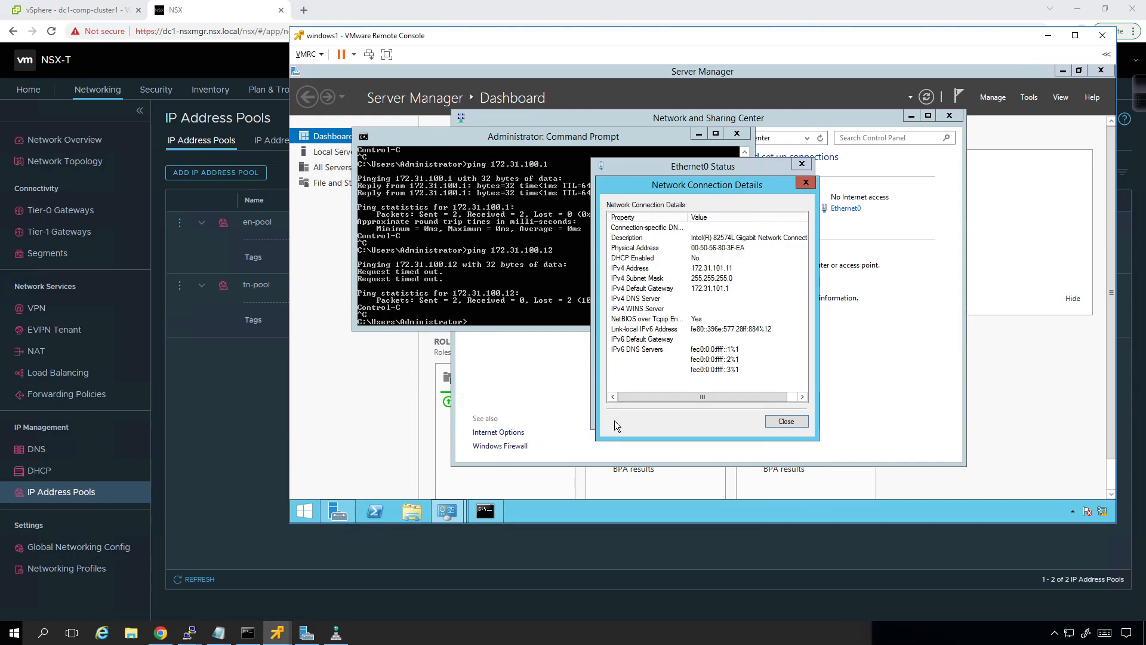
left_click(776, 421)
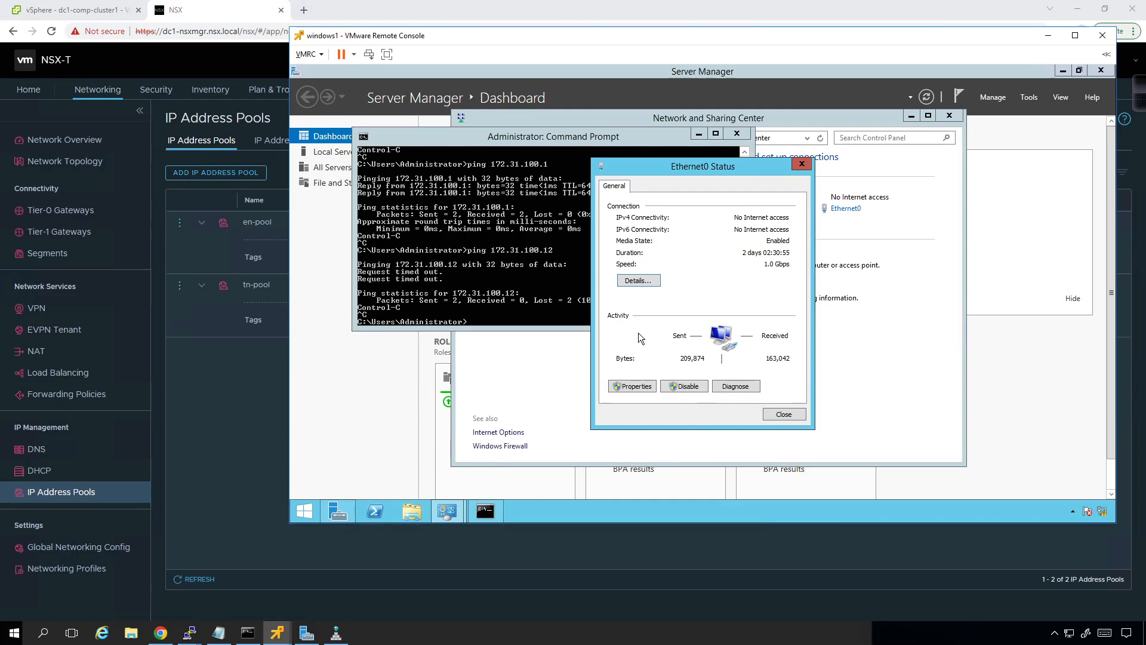
left_click(783, 413)
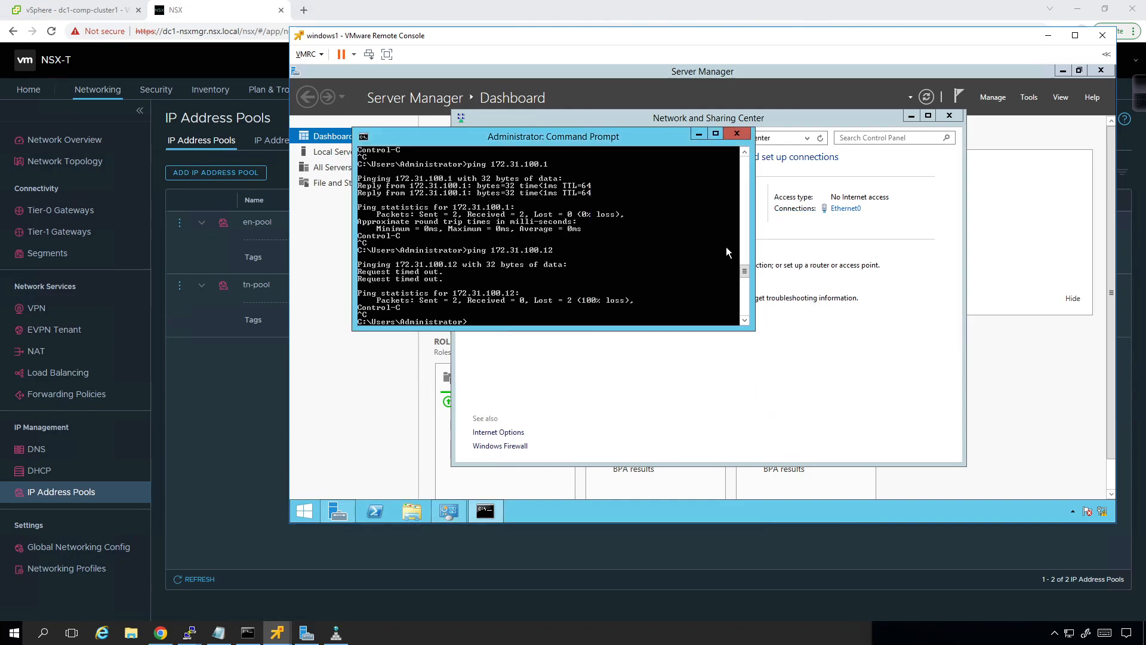
left_click(699, 134)
left_click(188, 382)
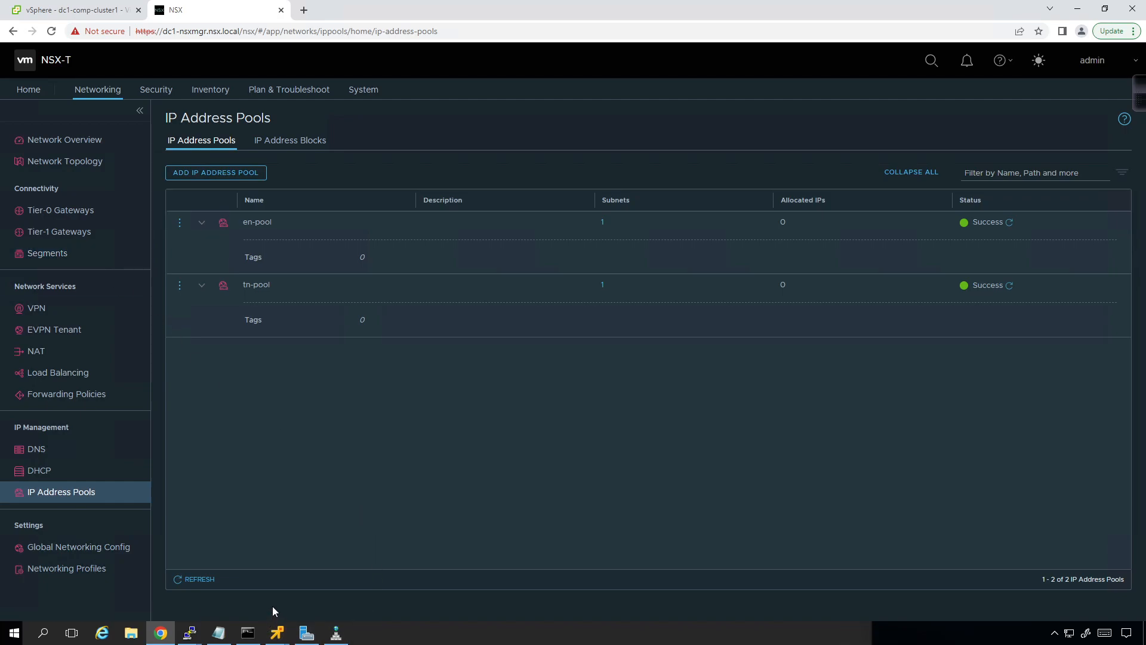
Step: Reopen the Ethernet0 connection details on windows1 and compare the gateway with the interface output in the dc1-esxi1 PuTTY session
left_click(283, 631)
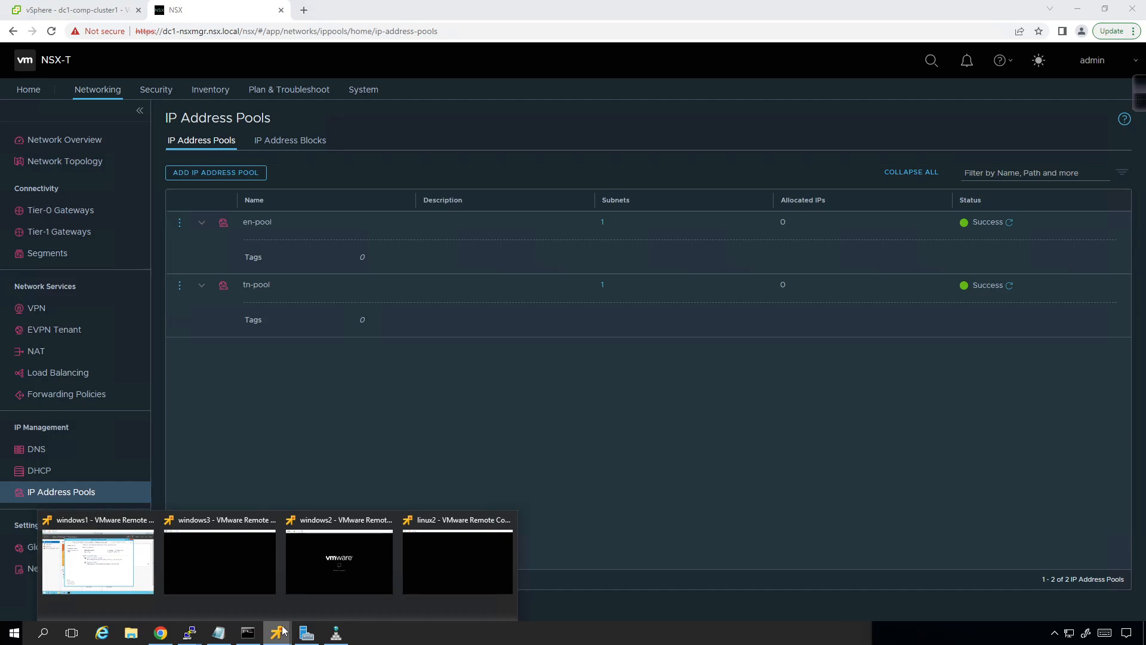
left_click(98, 561)
left_click(841, 210)
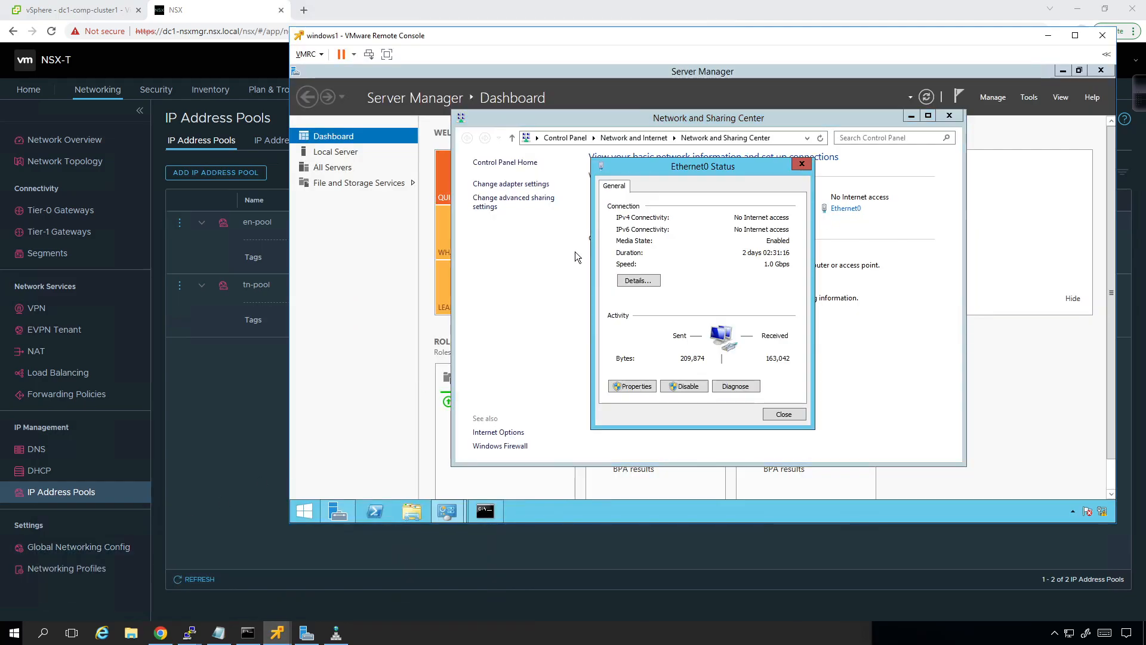
left_click(631, 286)
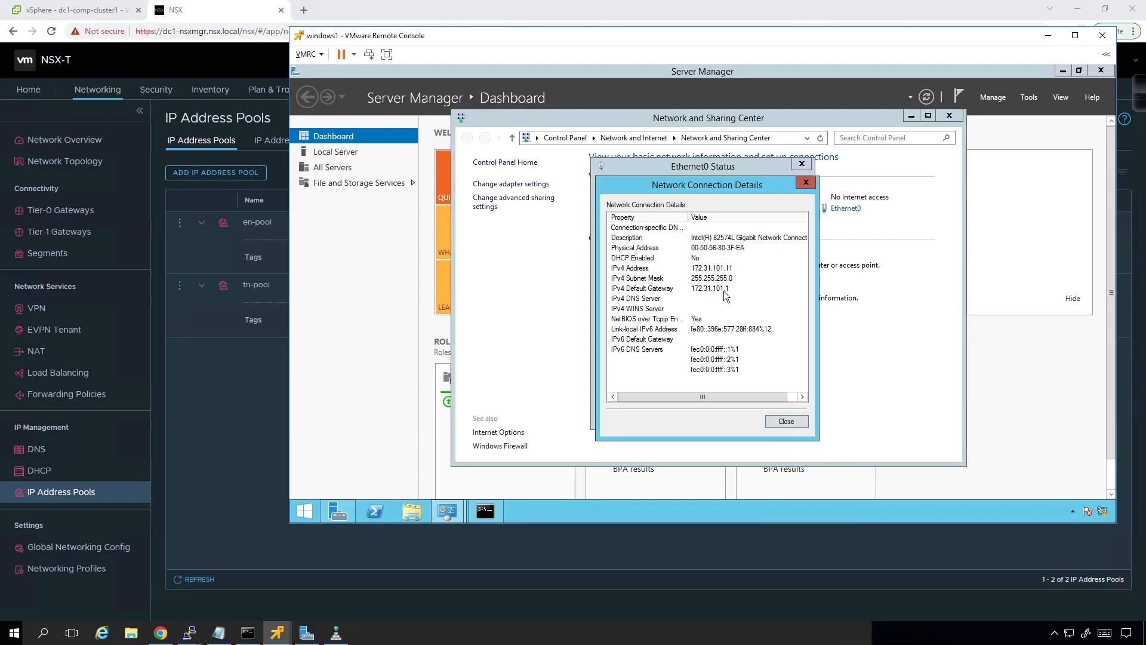
left_click(186, 636)
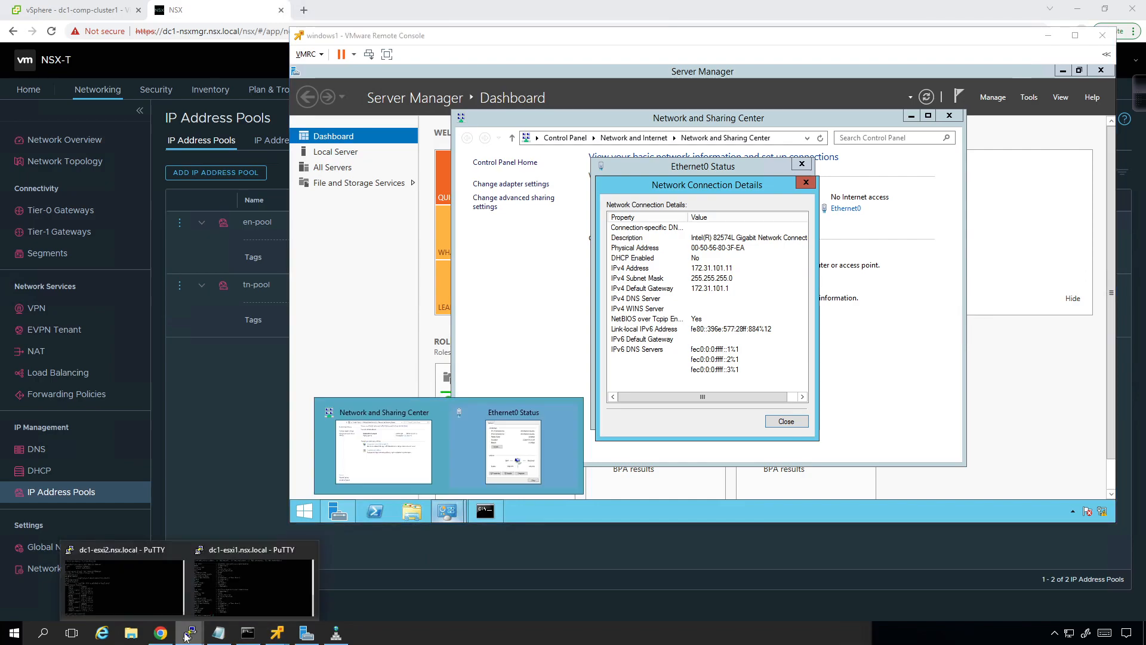
left_click(253, 582)
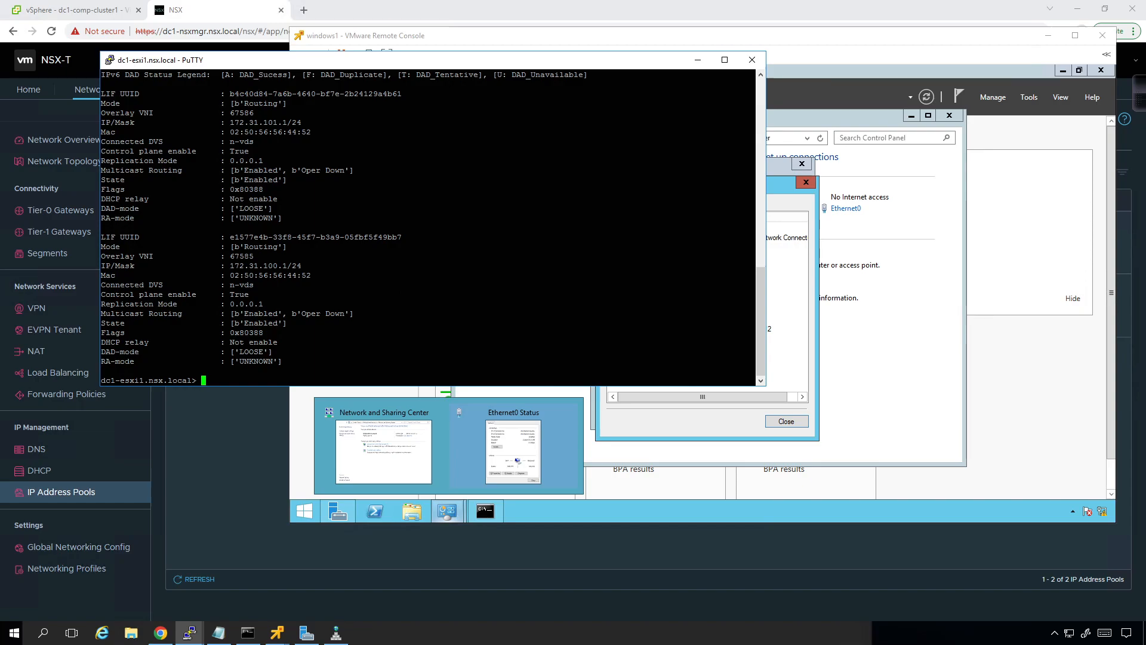
Step: Close the reopened Ethernet0 dialogs on windows1 and bring NSX Manager back to the front
left_click(767, 435)
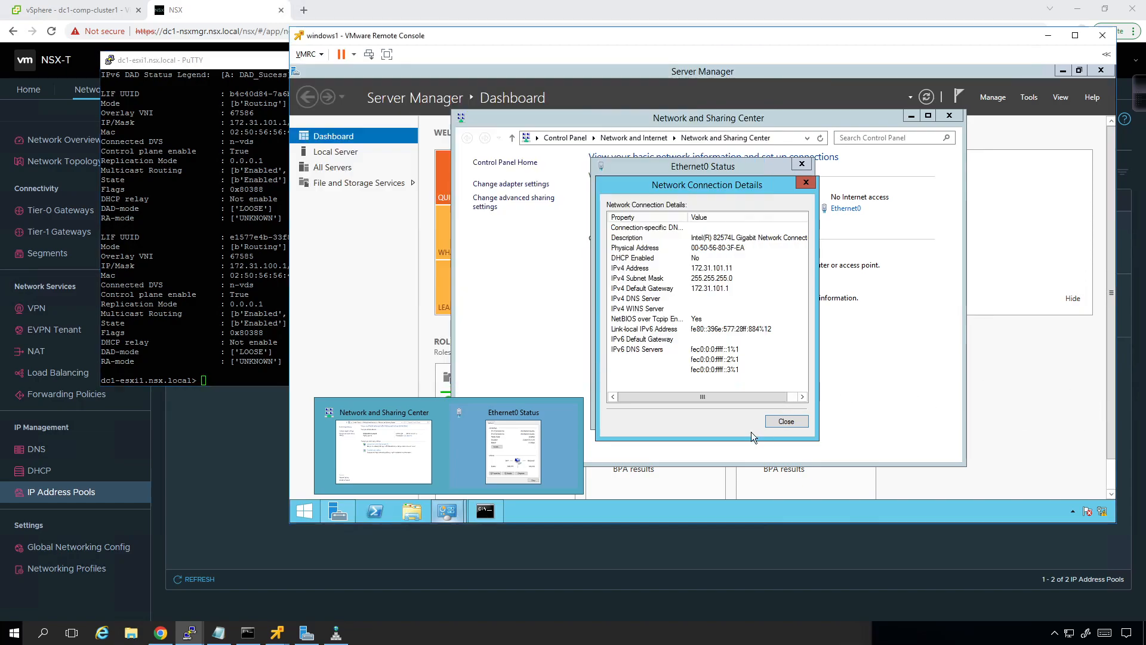
left_click(786, 422)
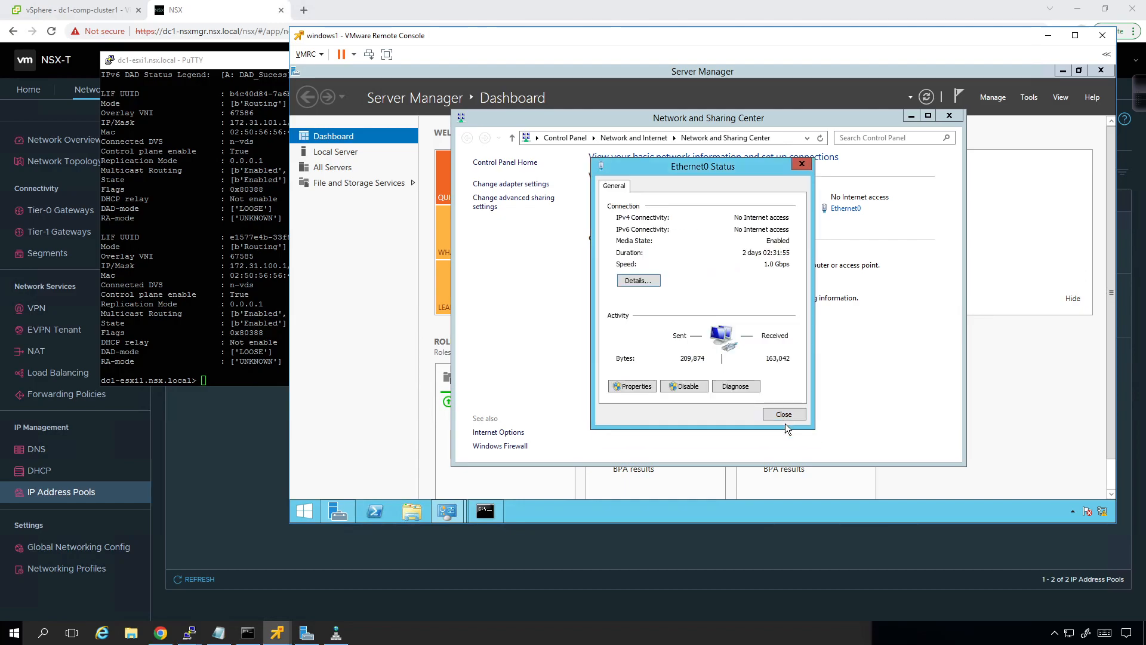
left_click(785, 412)
left_click(273, 460)
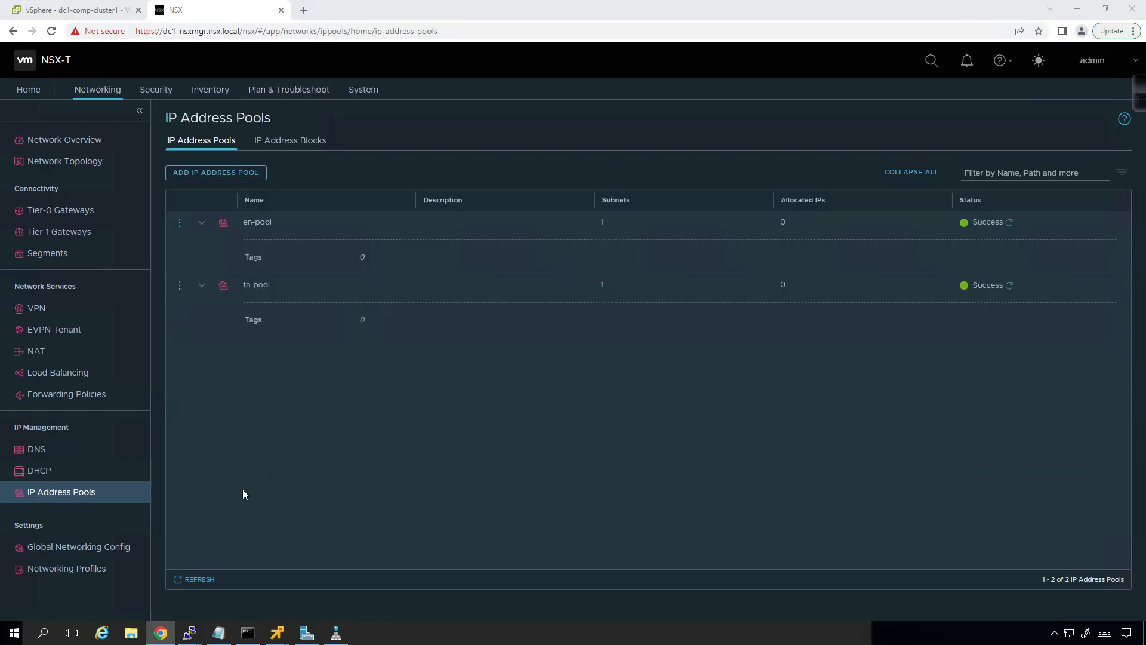
Step: Refresh the host transport nodes under Fabric and review the tunnel status of dc1-esxi4.nsx.local
left_click(361, 90)
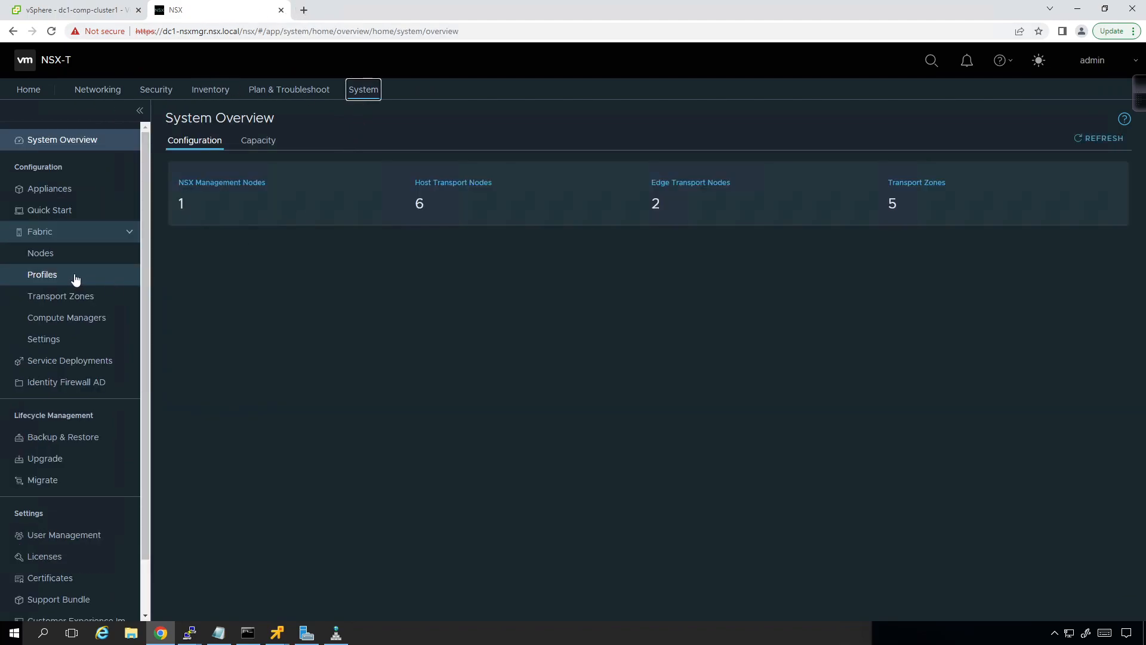
left_click(39, 253)
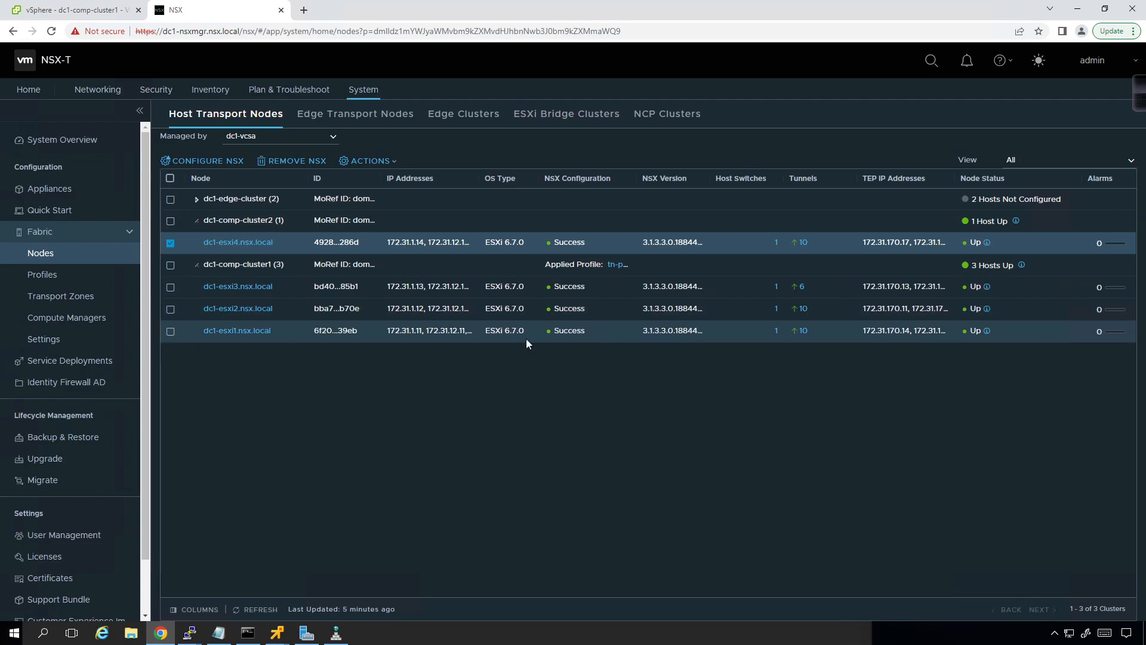
left_click(244, 615)
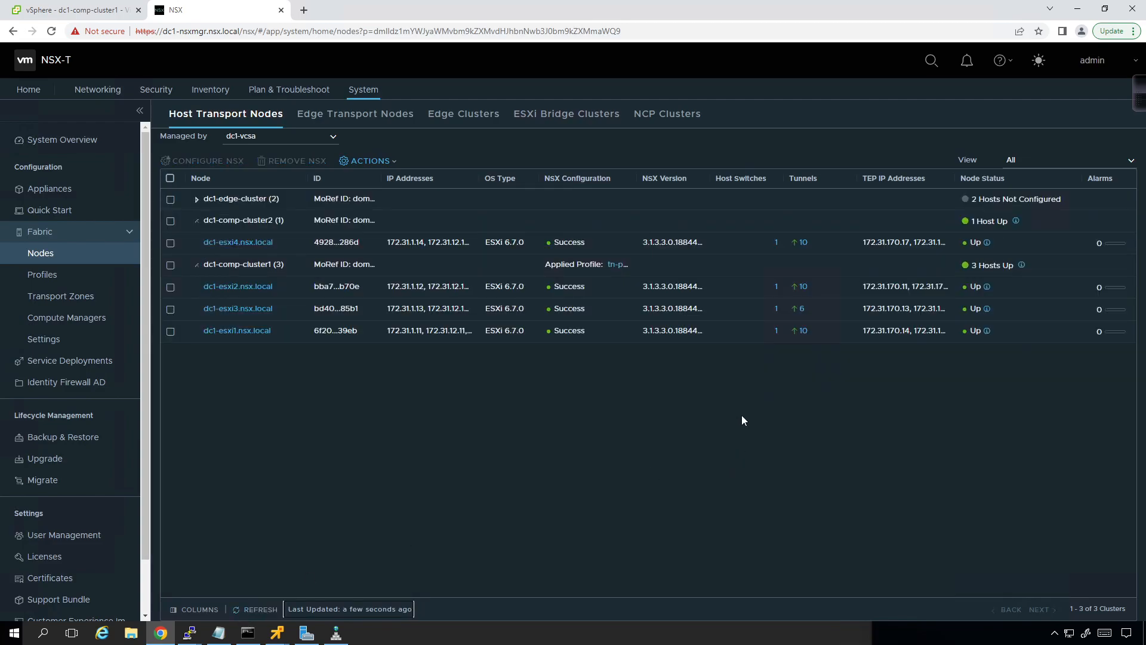
left_click(806, 250)
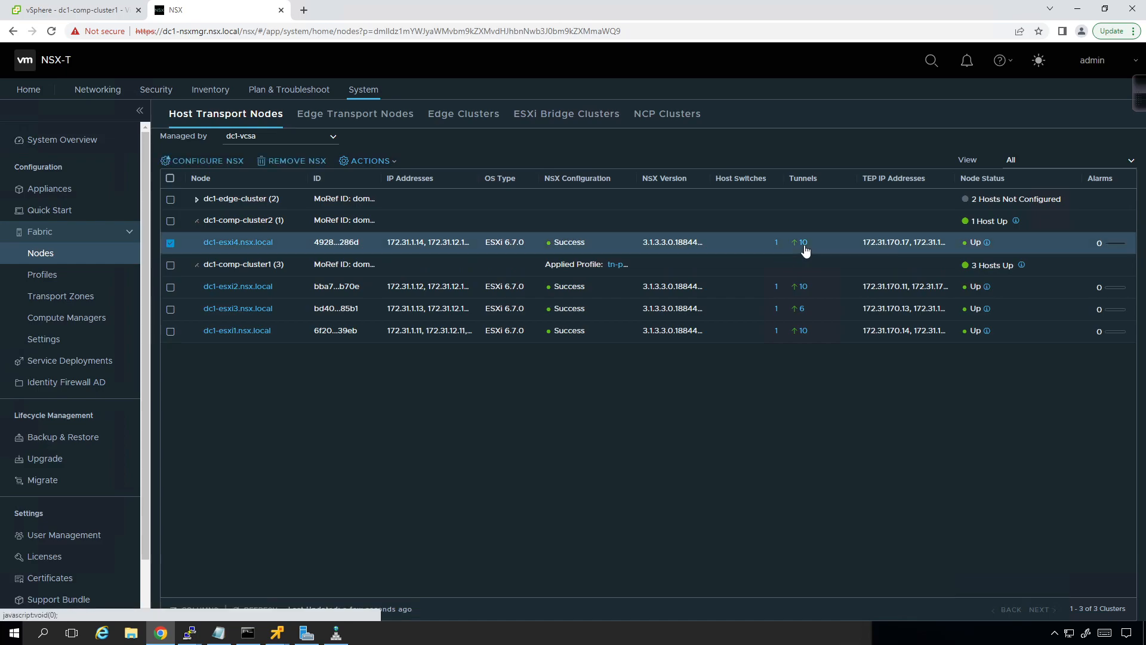
left_click(804, 246)
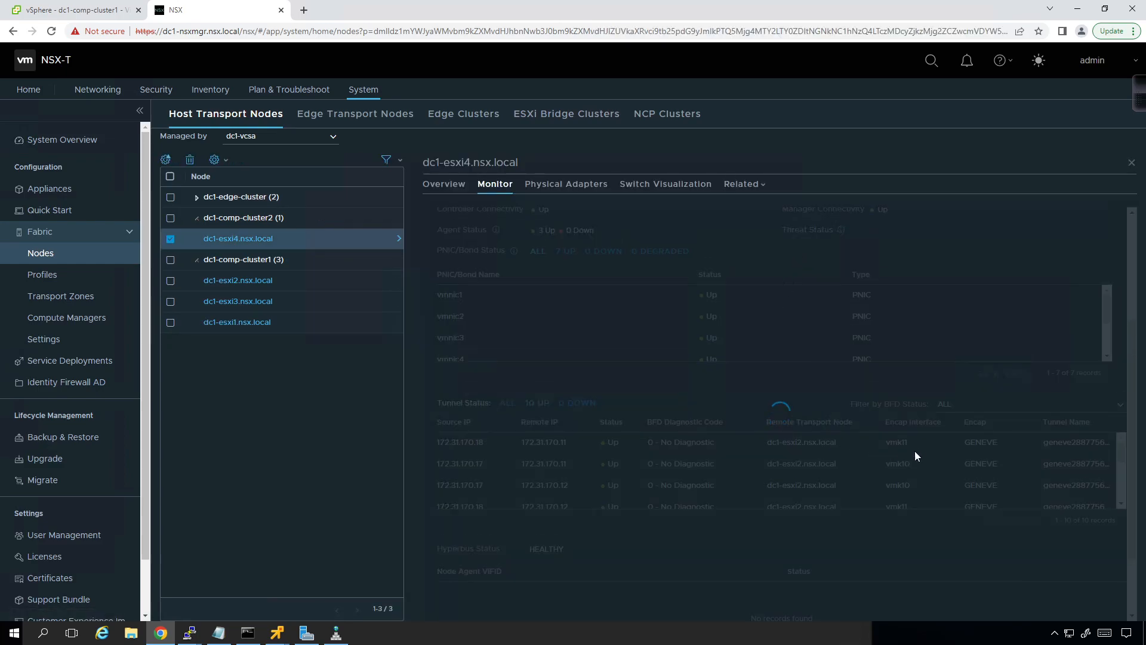
scroll(927, 446, "down", 5)
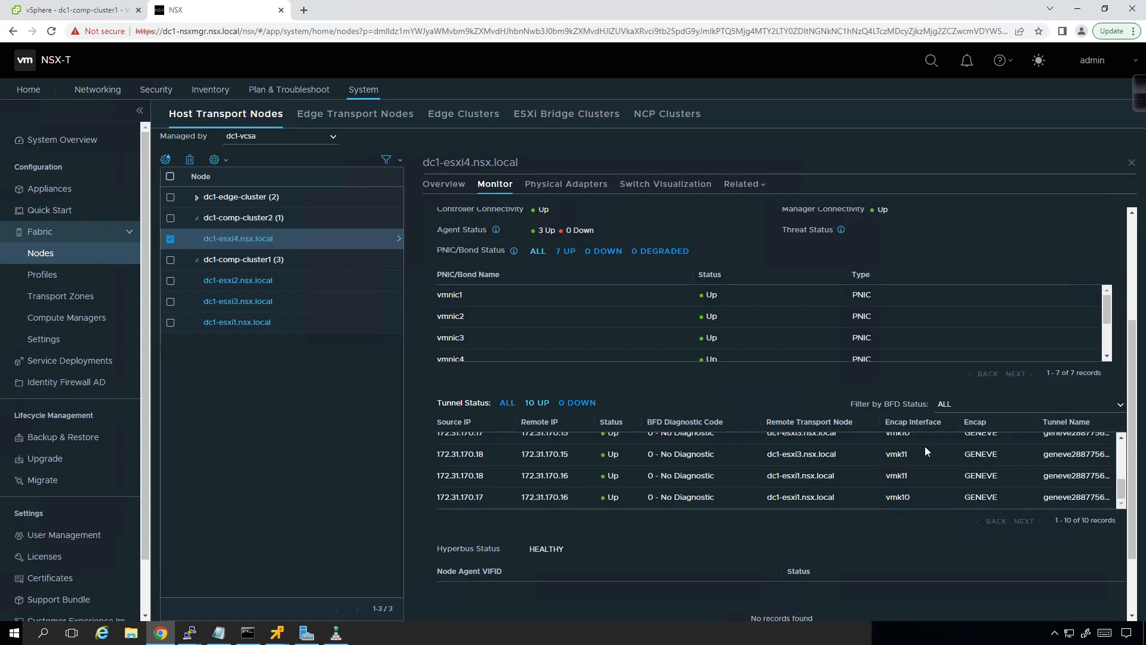
Step: Refresh the edge transport nodes list, and check the transport node members of the edge-tz transport zone
left_click(362, 116)
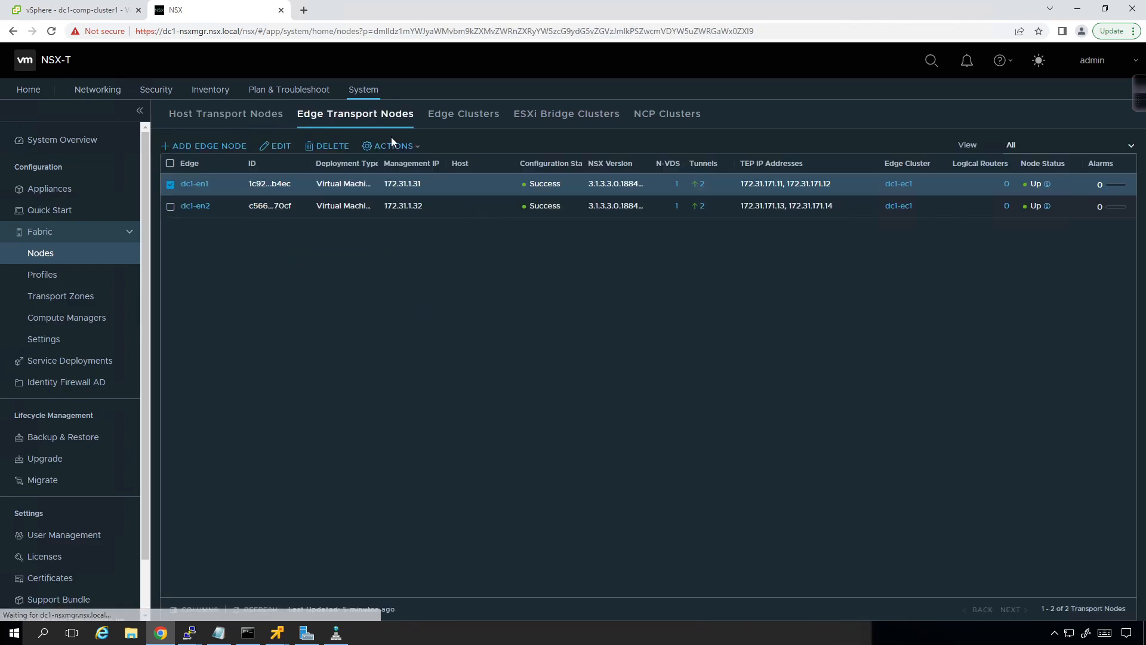
left_click(253, 611)
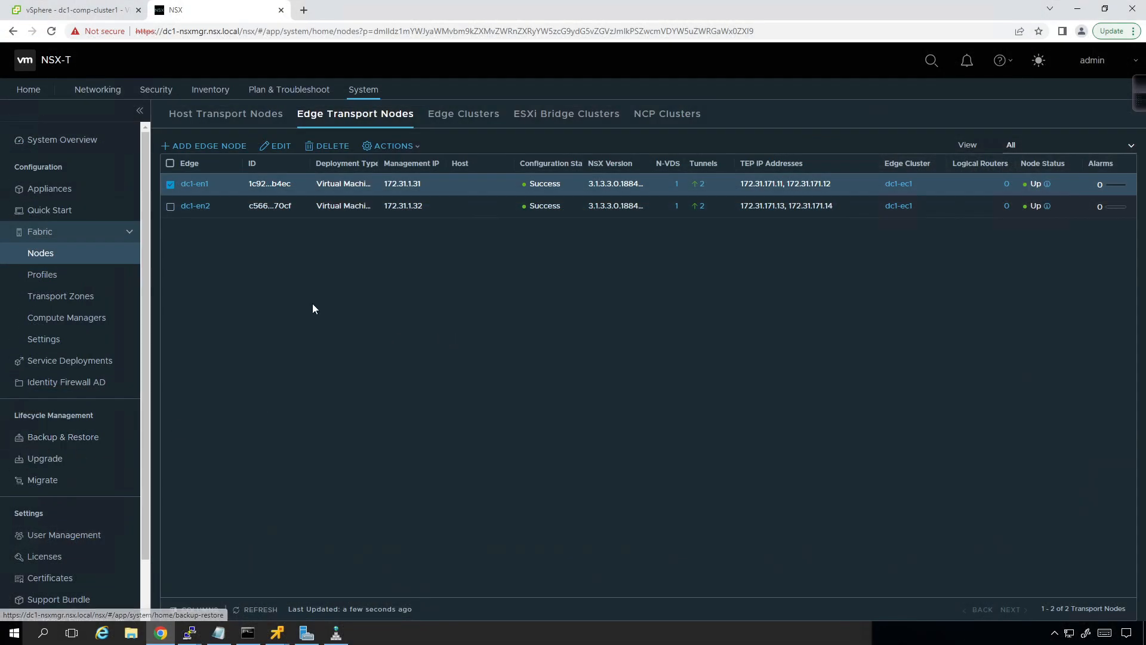
left_click(33, 295)
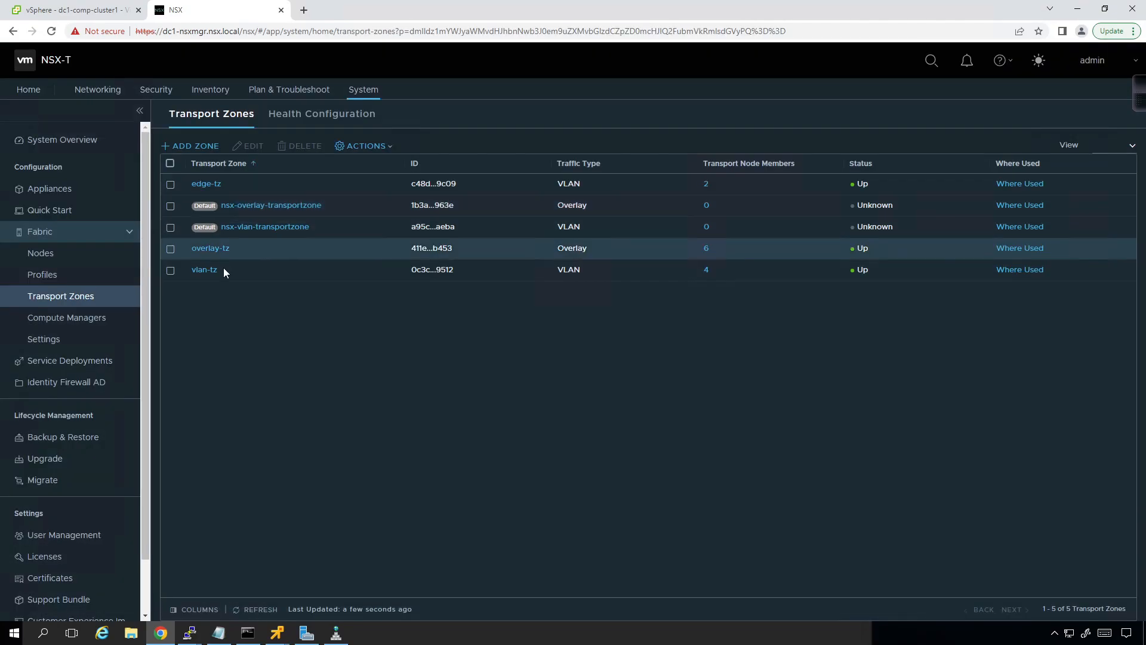
left_click(708, 183)
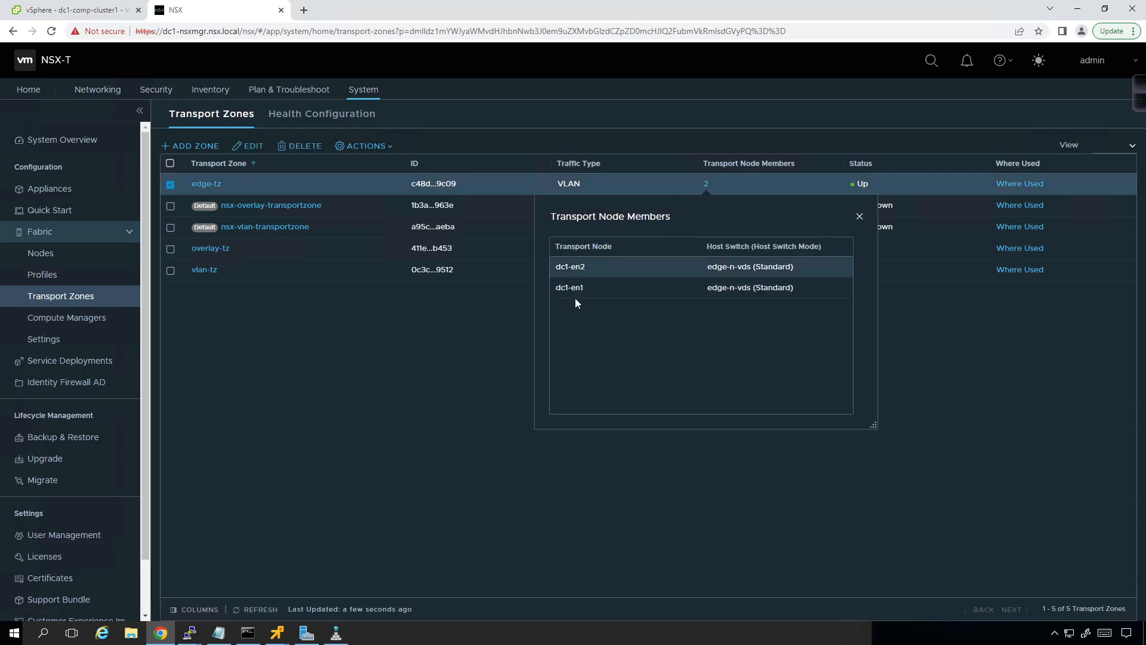
left_click(860, 218)
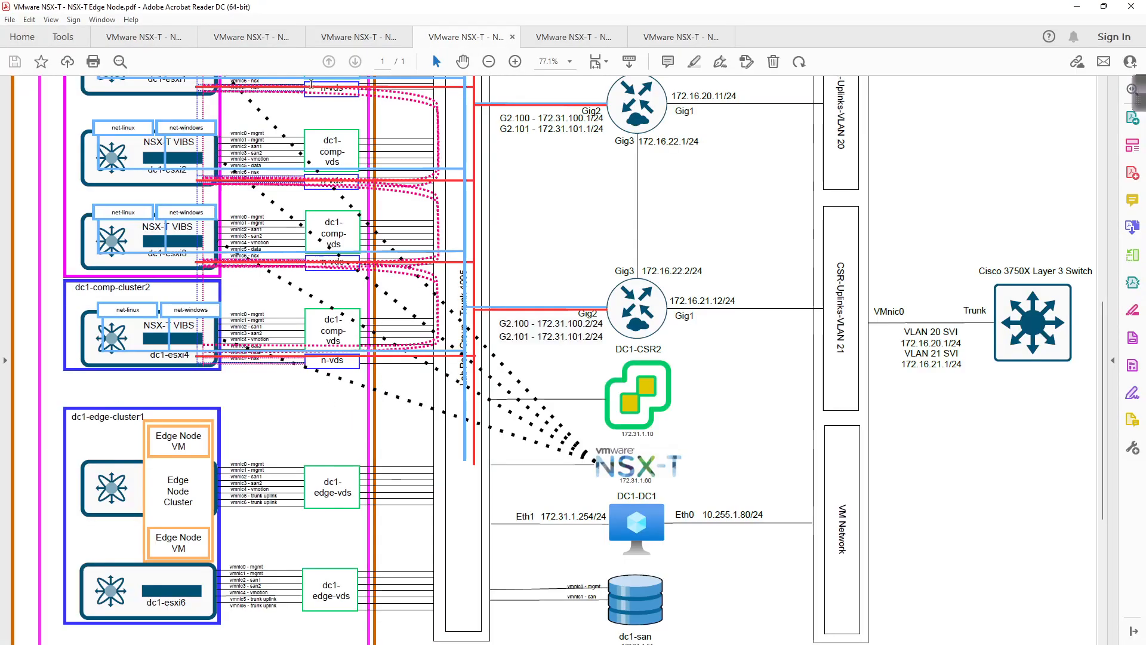
Step: Review the L3 Overlay Segments and Edge VLAN Backed Uplink Segments PDF diagrams, and return to NSX Manager
left_click(537, 36)
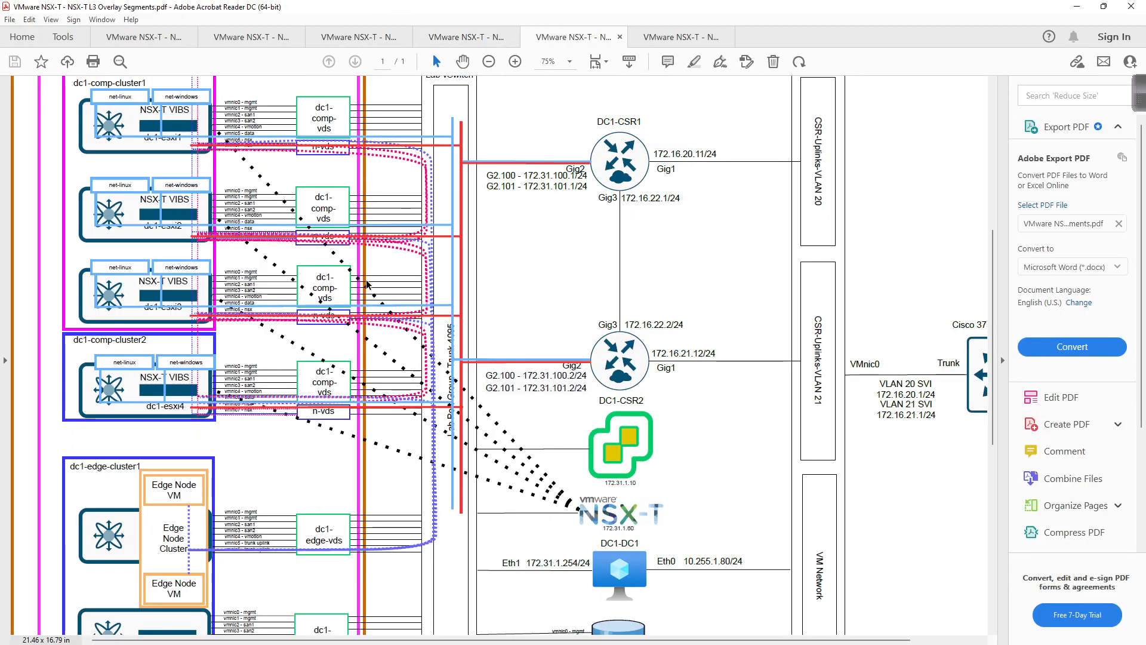
scroll(255, 538, "down", 1)
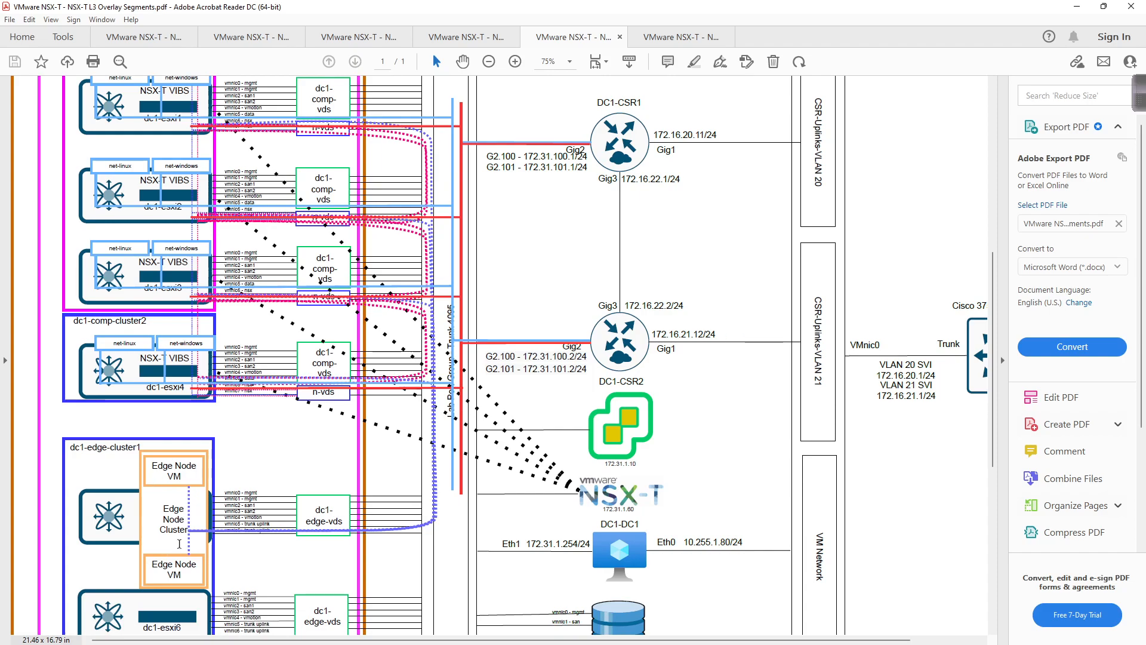
scroll(408, 403, "up", 3)
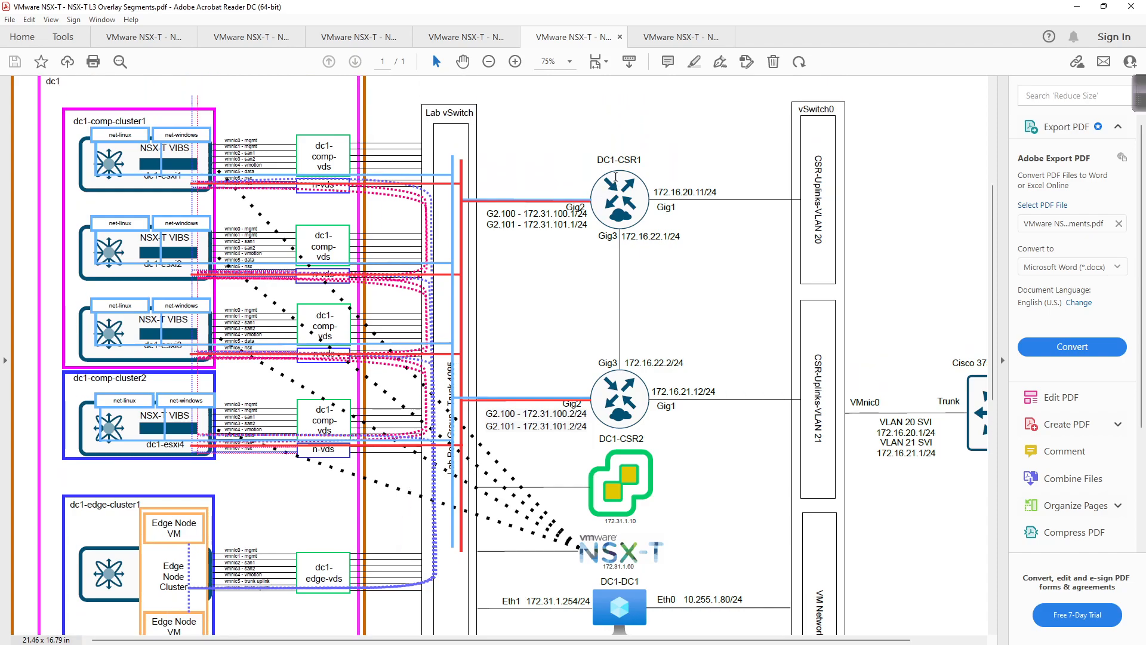
left_click(667, 39)
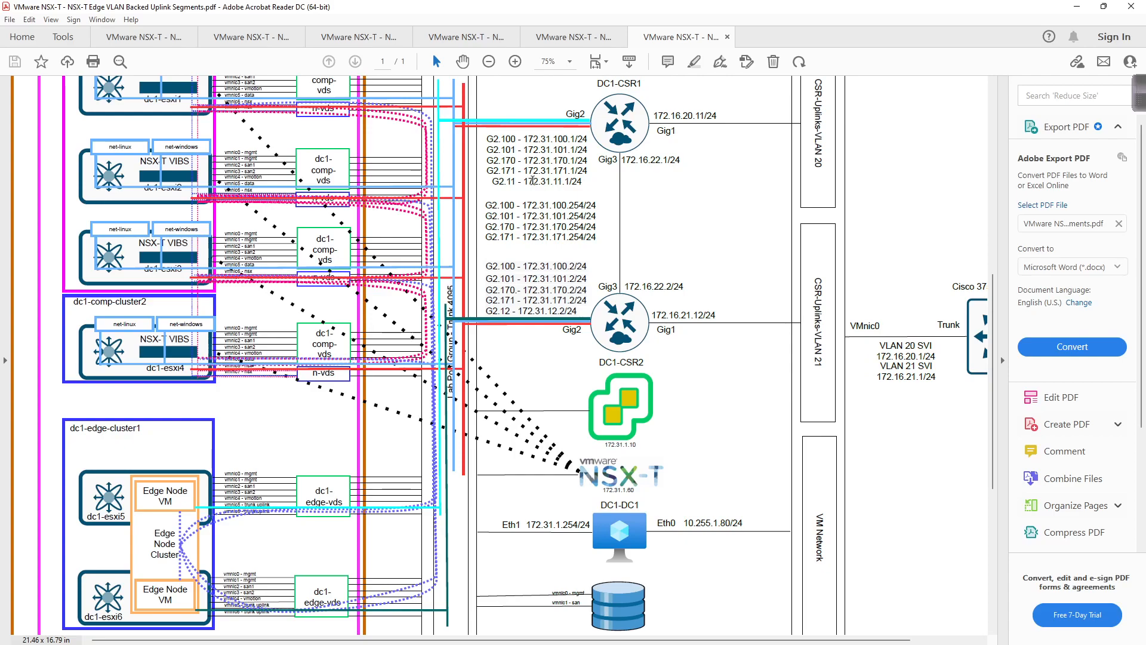
left_click(1078, 6)
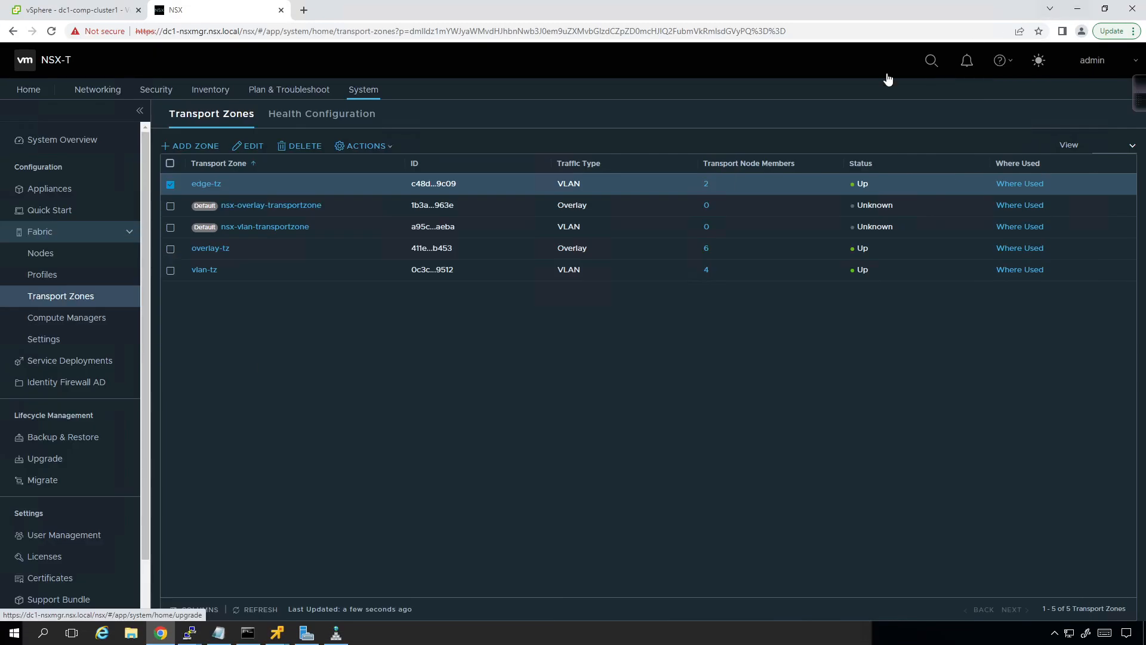
Step: Add a new segment named dc1-en1-csr1 with no connected gateway, in the edge-tz VLAN transport zone
left_click(97, 89)
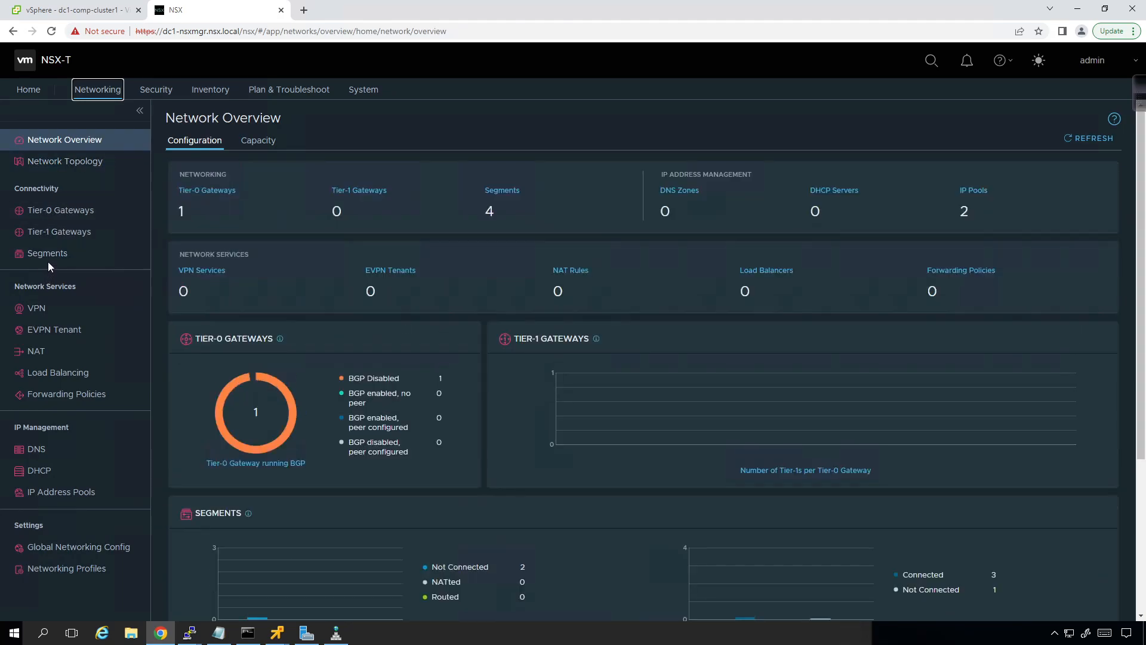
left_click(49, 259)
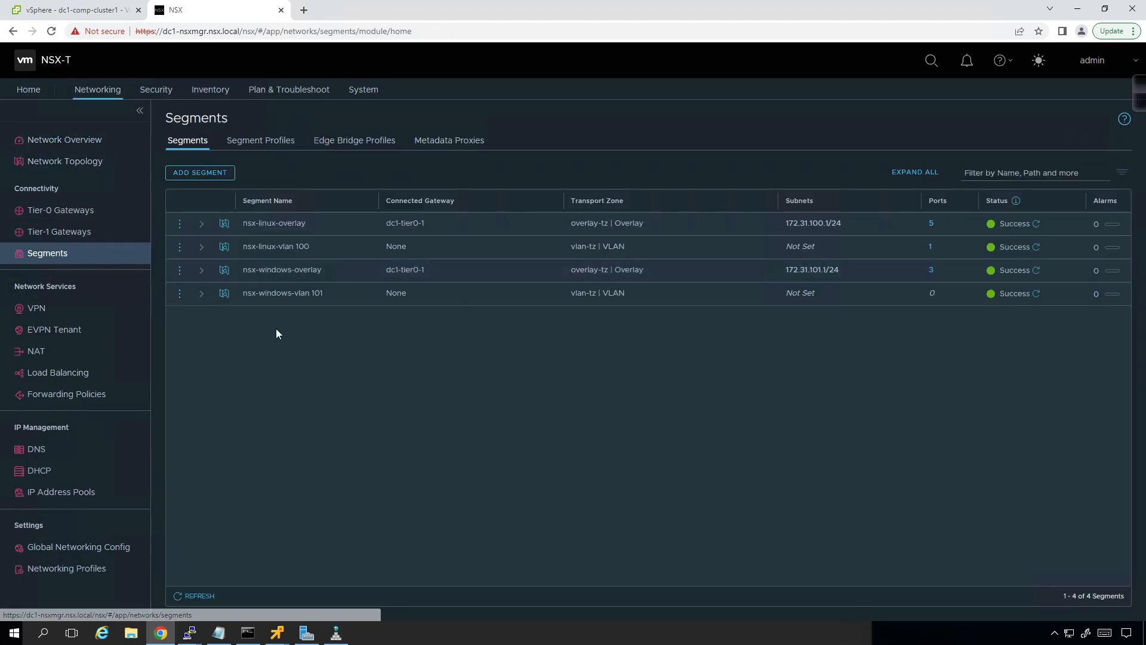
left_click(199, 174)
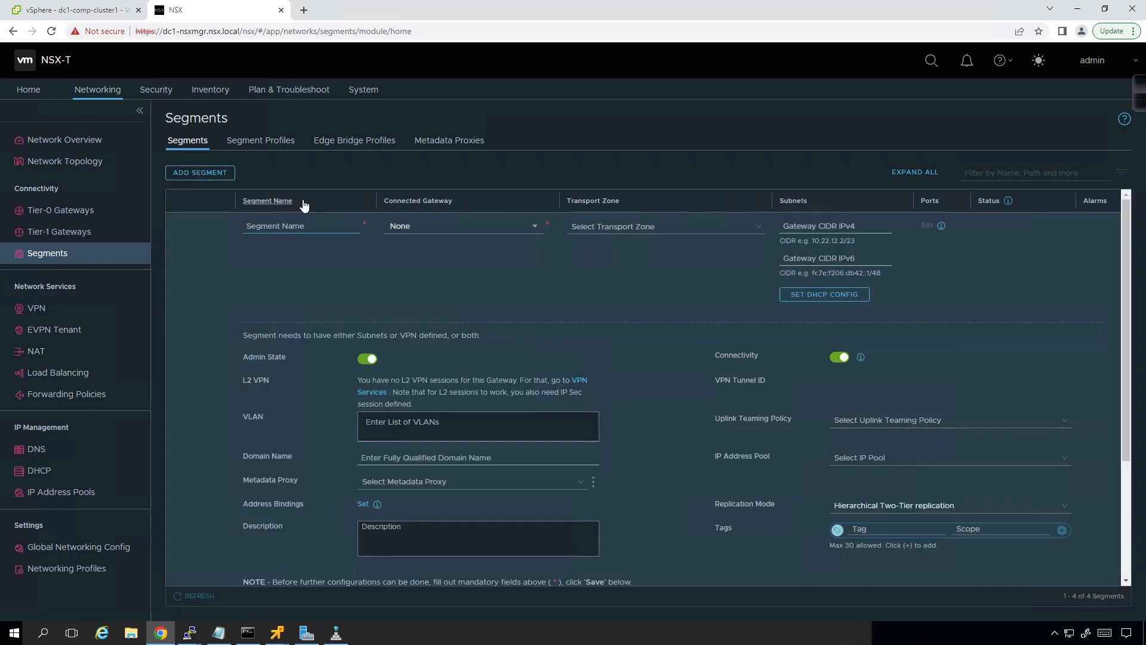
type("dc1-en1-csr1")
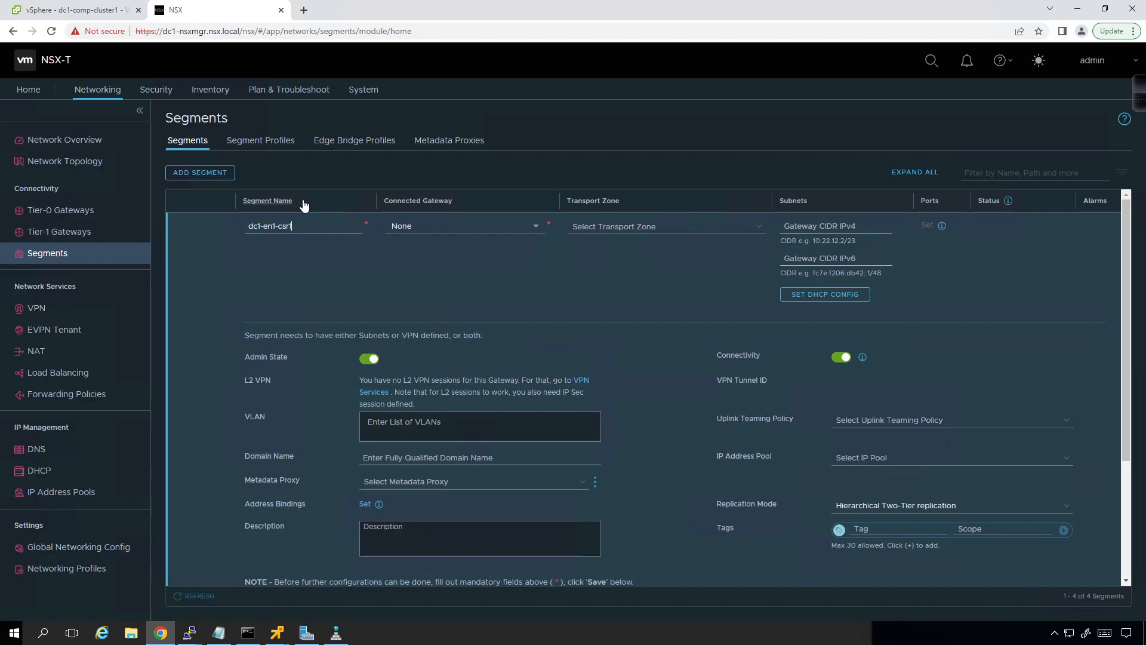
left_click(533, 233)
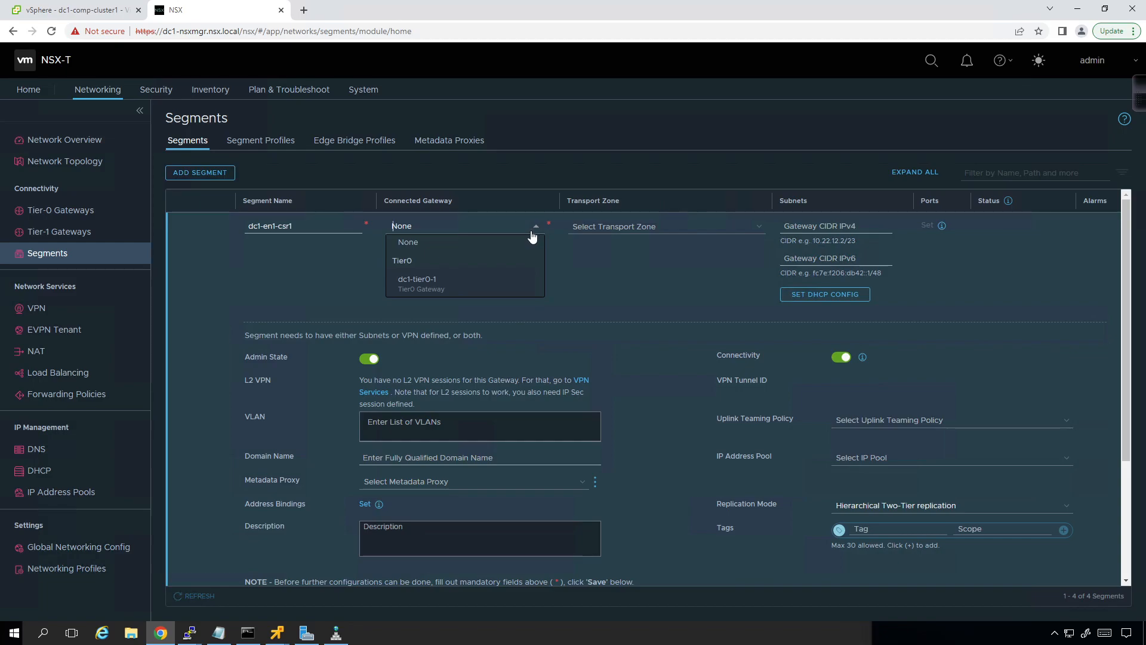
left_click(626, 271)
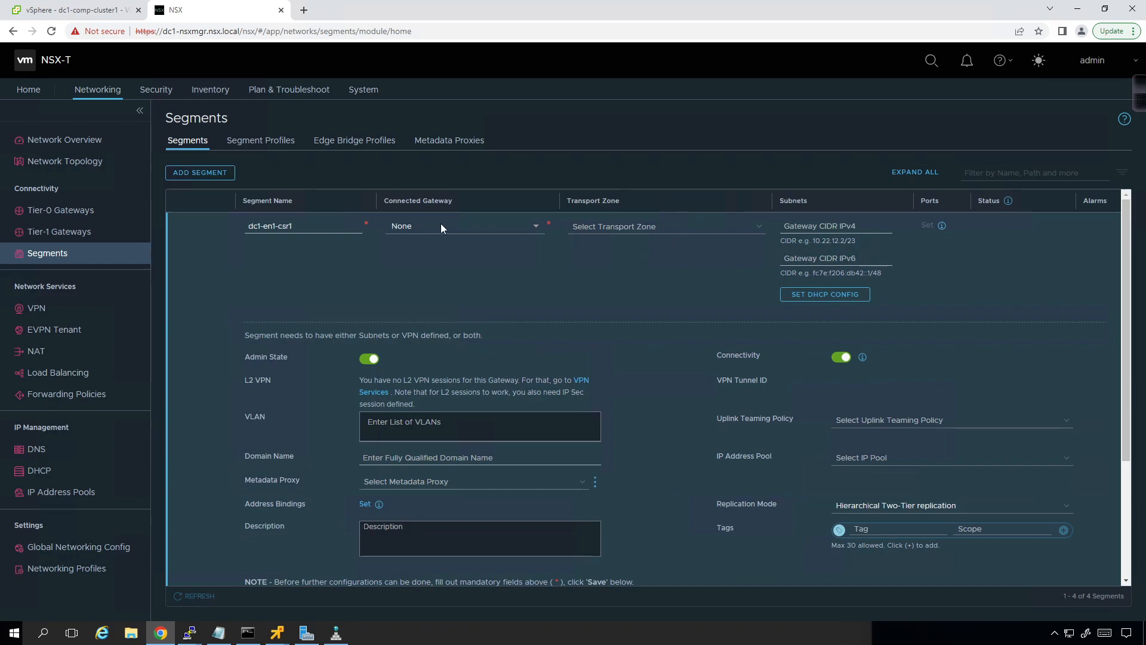
left_click(728, 224)
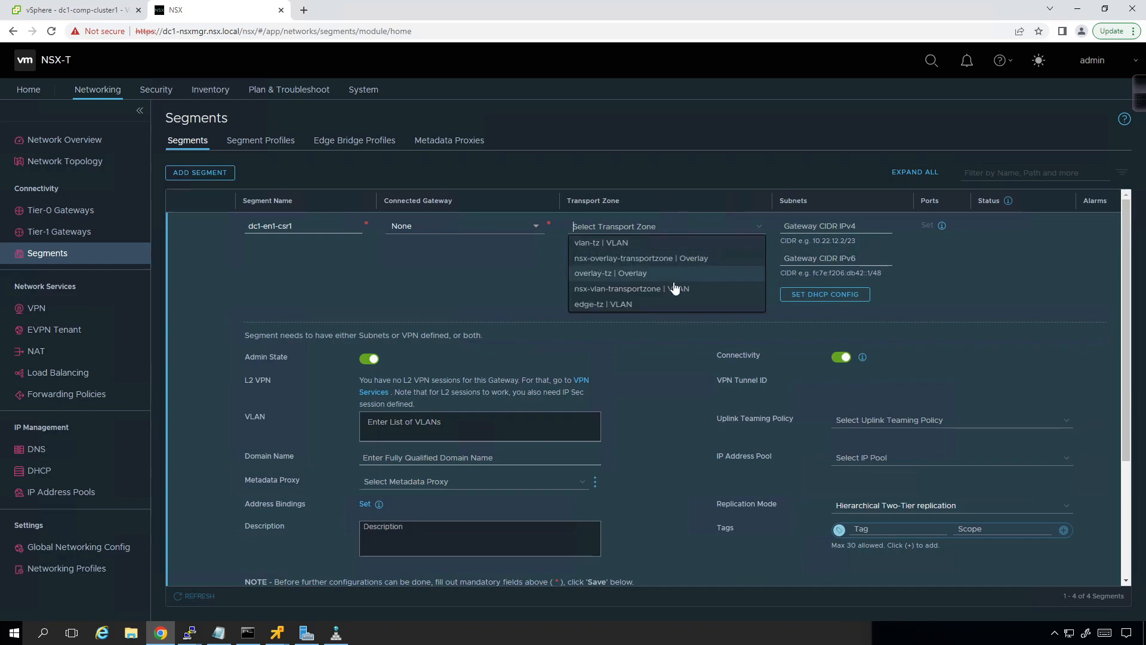
left_click(667, 306)
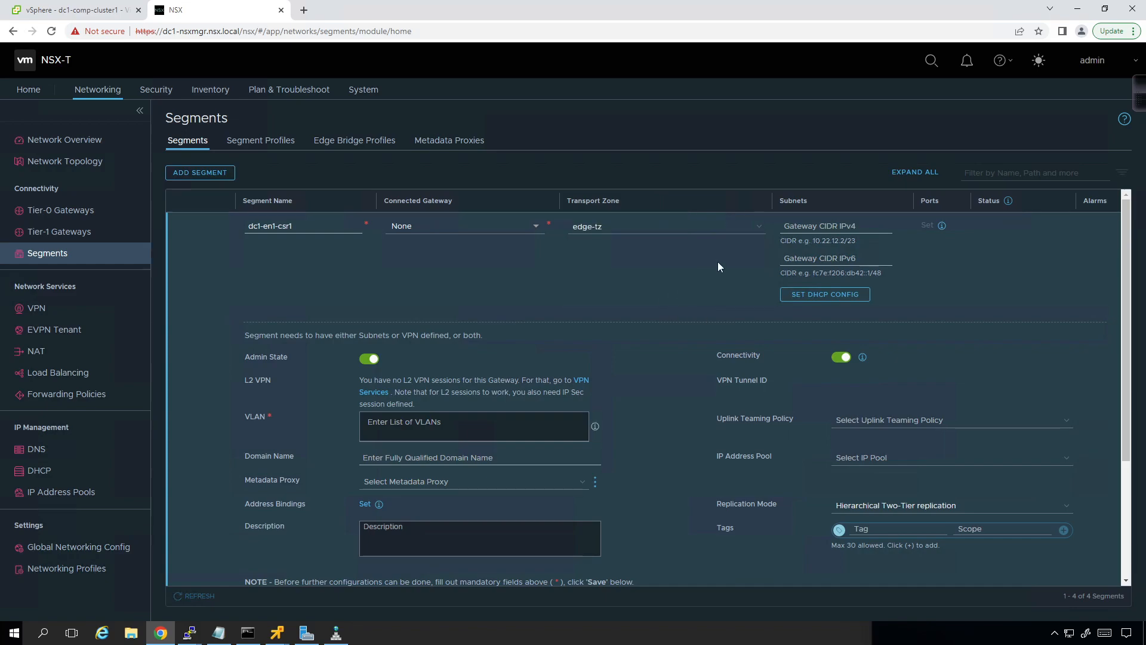
Step: Assign VLAN 11 to the new segment and save it without continuing its configuration
left_click(437, 417)
type("11")
key("Return")
scroll(634, 412, "down", 2)
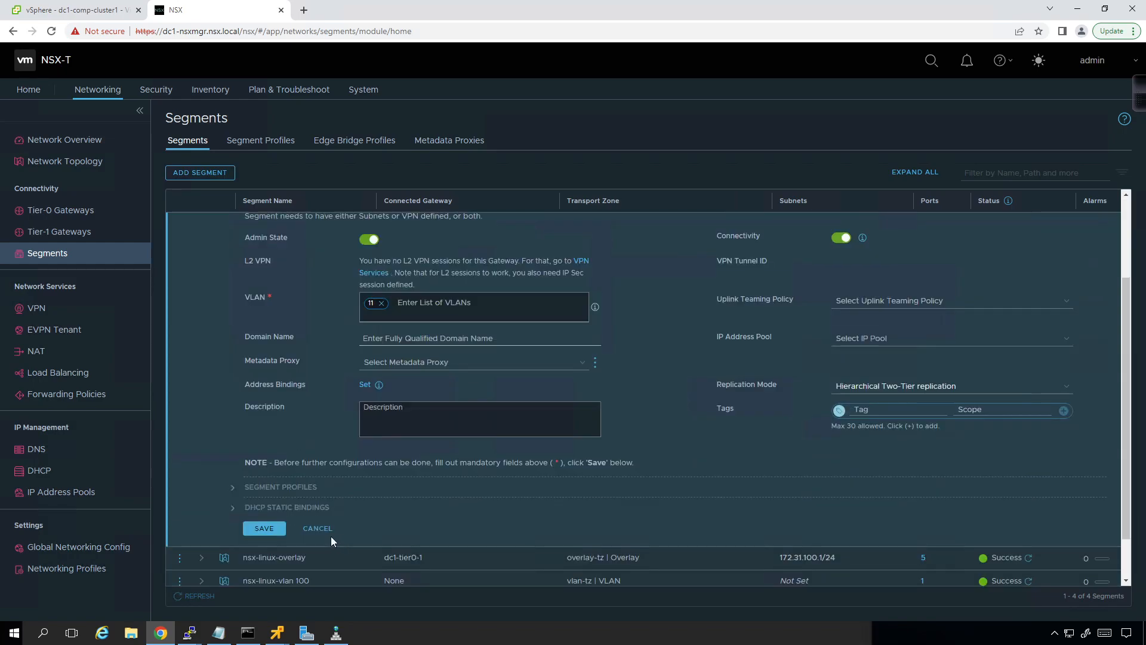
left_click(264, 529)
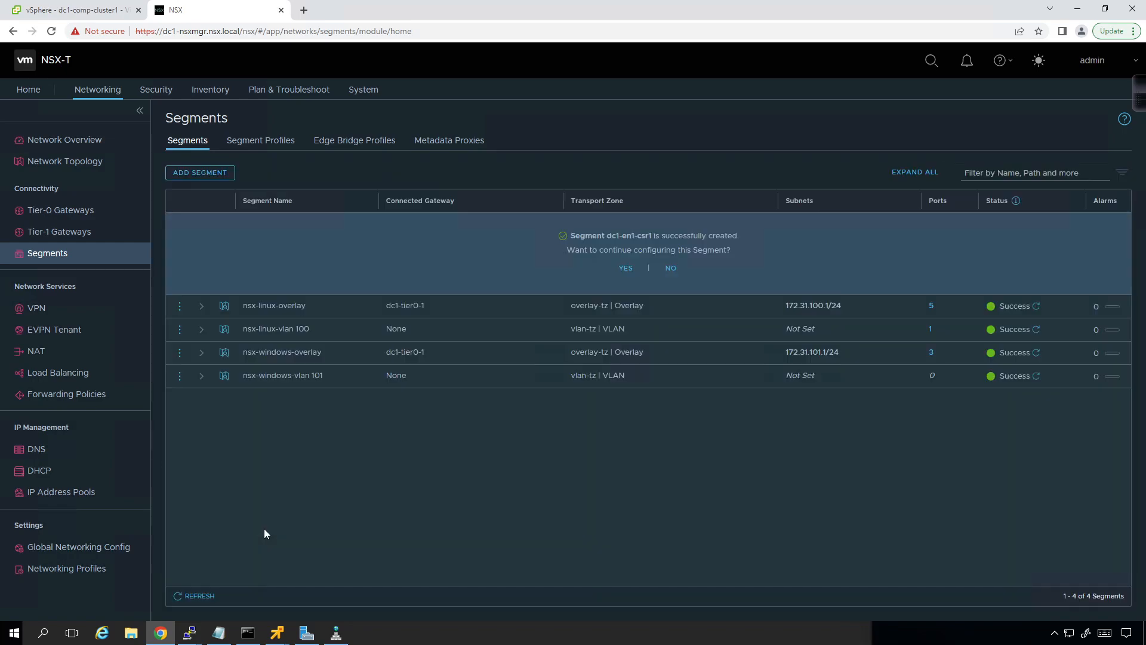
left_click(672, 269)
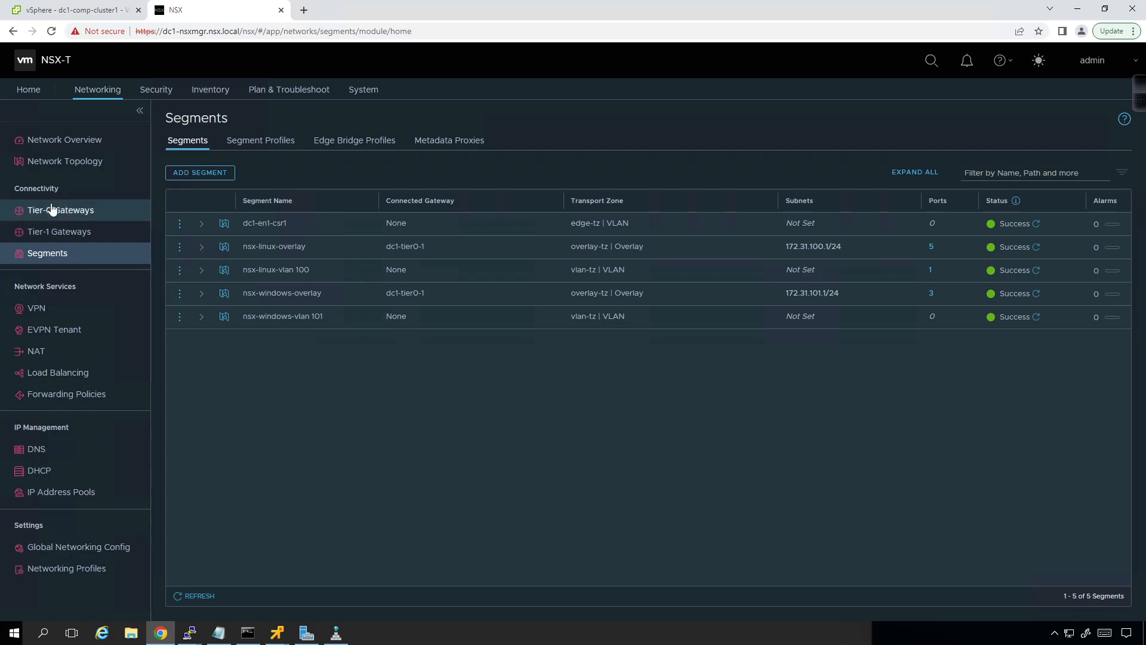
Step: Edit Tier-0 gateway dc1-tier0-1 and add an external interface named dc1-t0-en1-csr1 with IP address 172.31.11.2/24
left_click(83, 214)
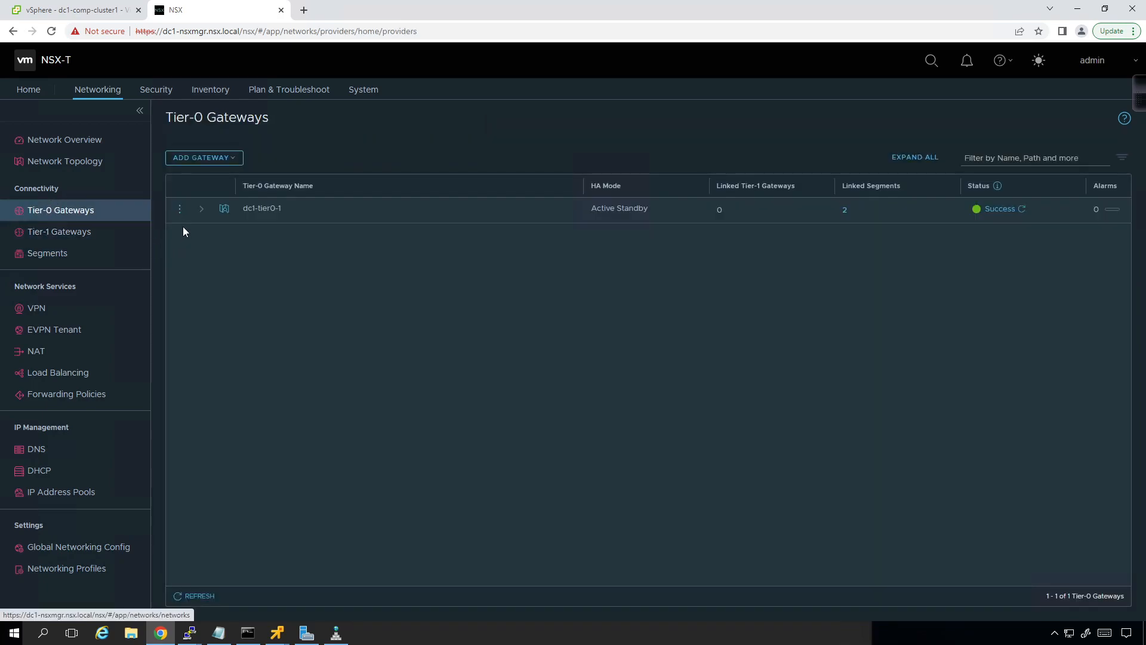
left_click(180, 209)
left_click(230, 134)
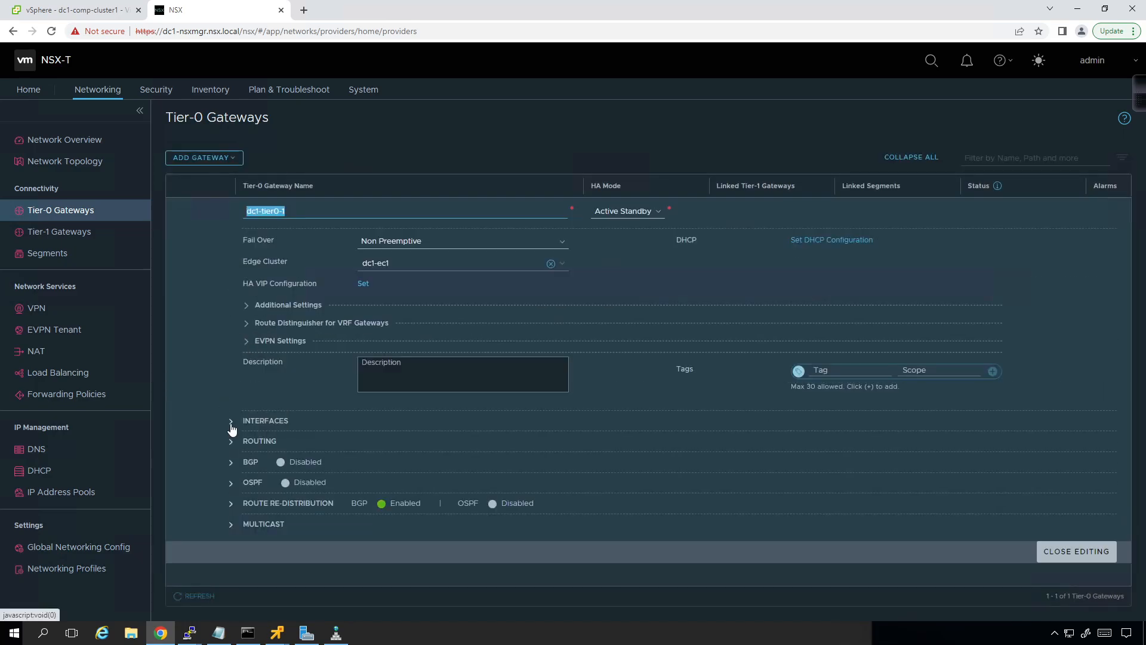
left_click(230, 421)
left_click(365, 438)
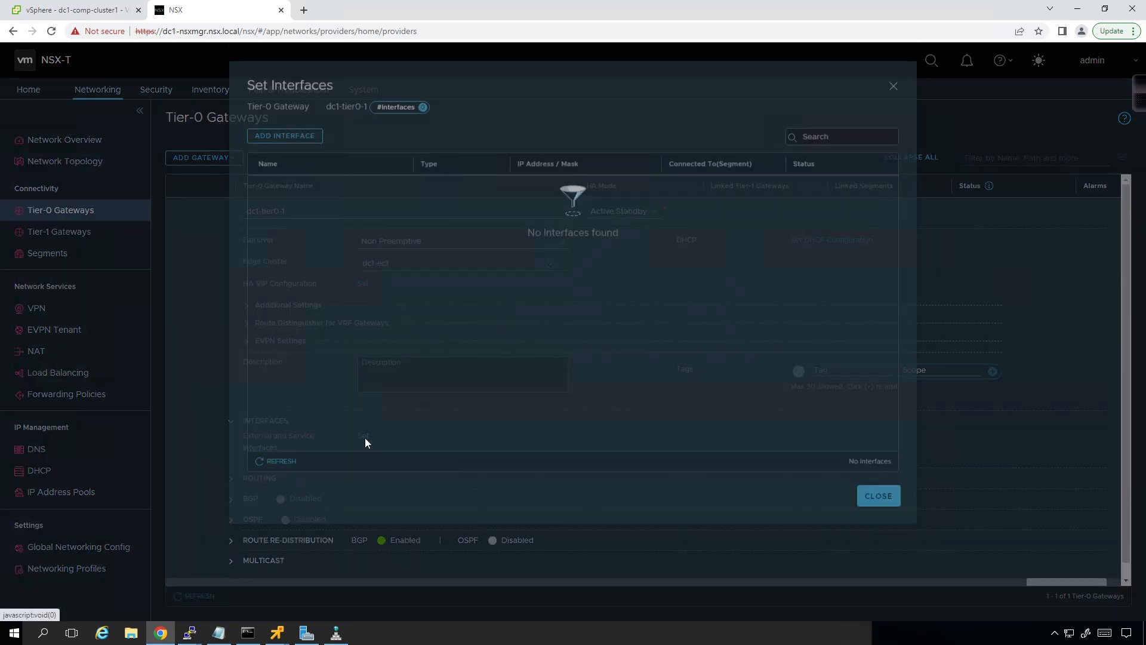
left_click(308, 179)
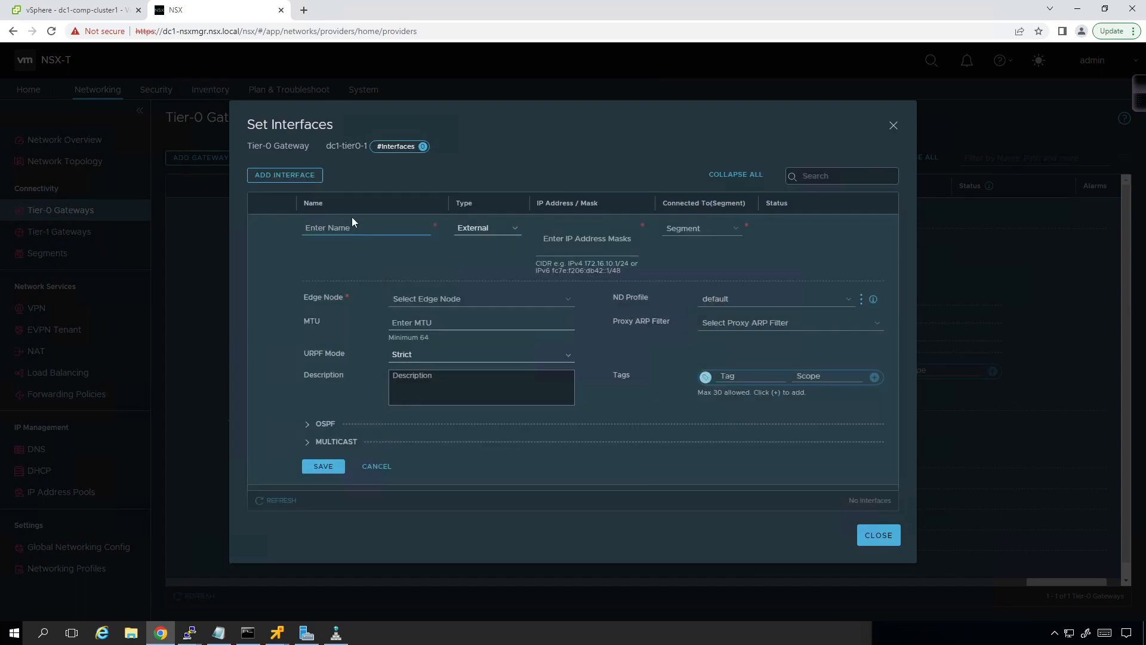
type("dc")
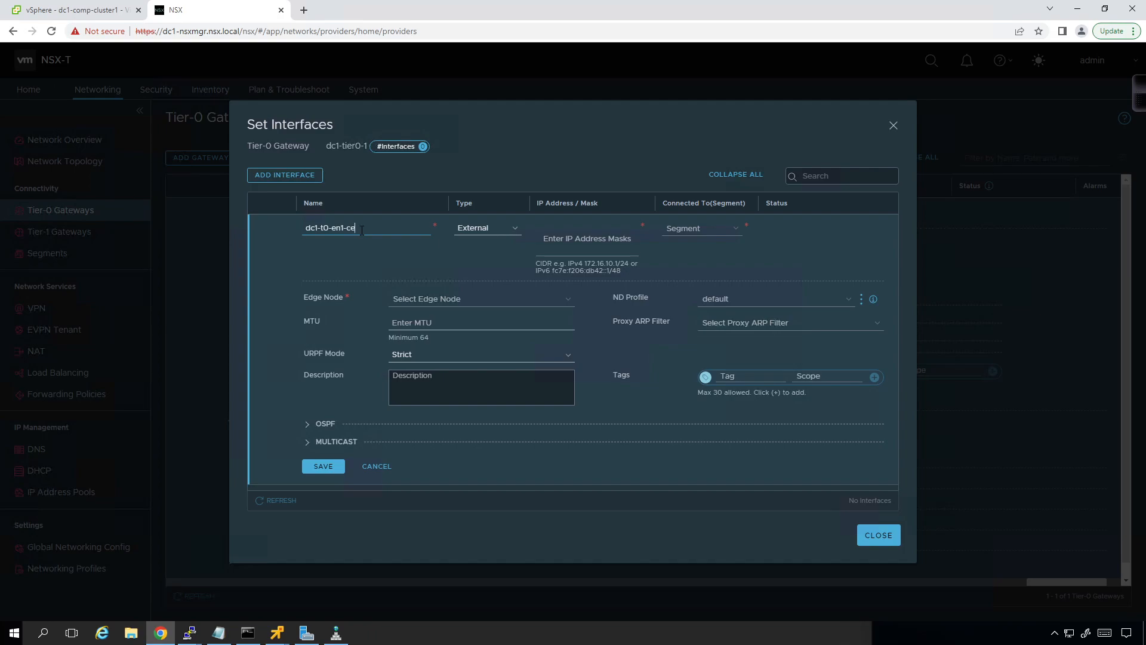
type("1")
type("1")
type("72.31.11.2/24")
key("Return")
Step: Connect the interface to segment dc1-en1-csr1 on edge node dc1-en1, save it, refresh its status, and close the interface settings
left_click(693, 229)
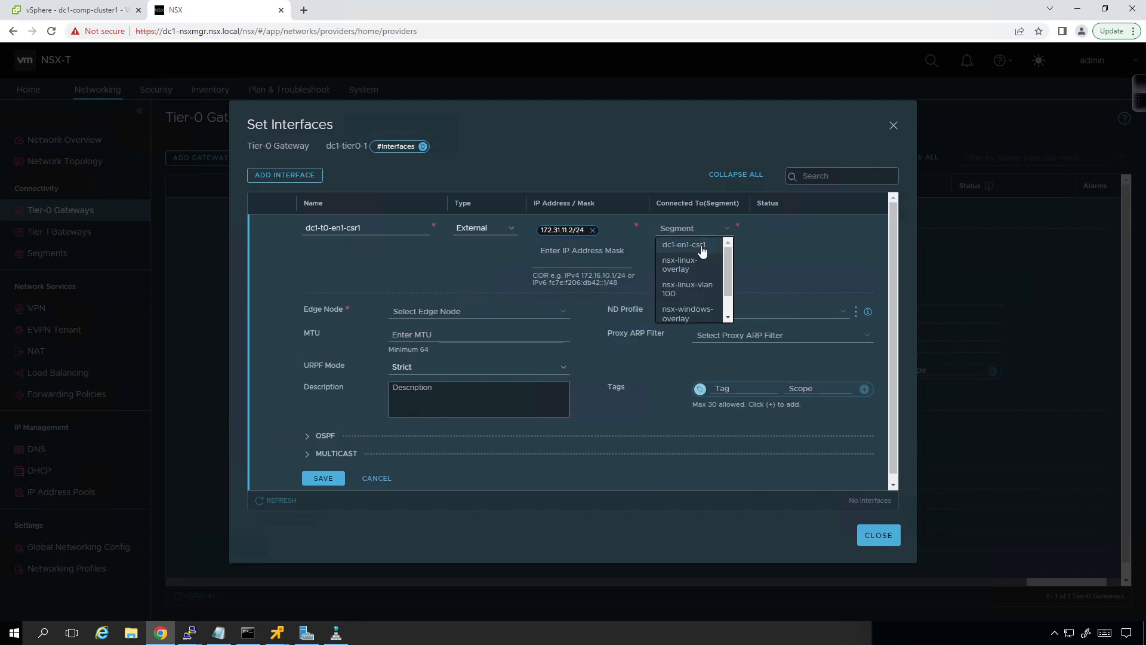
left_click(708, 246)
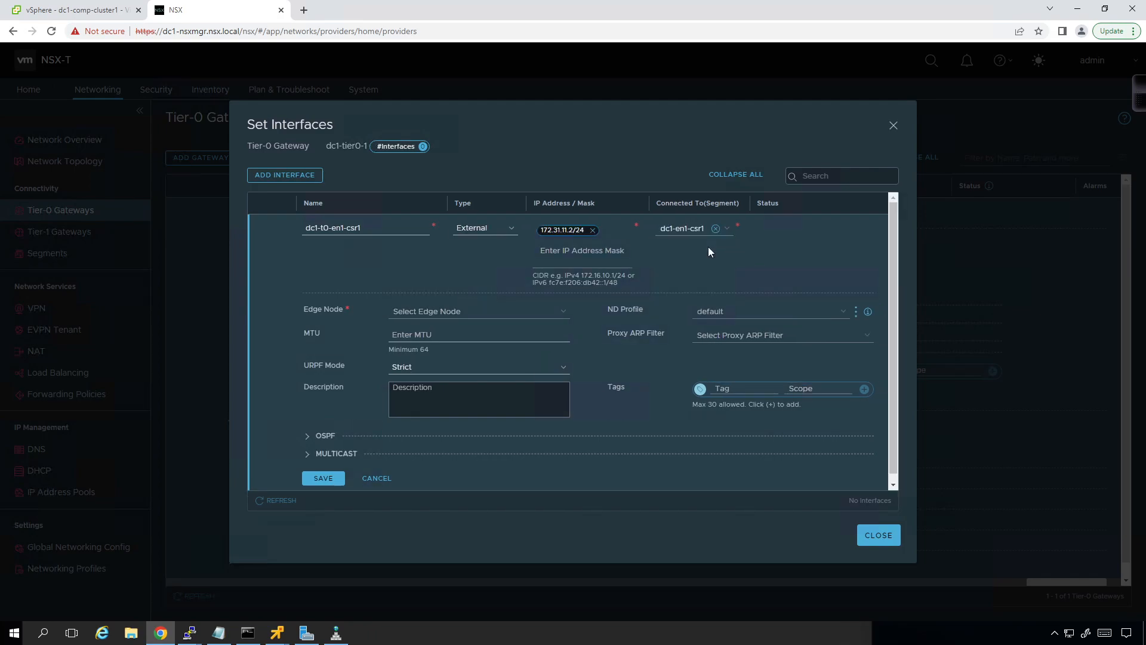
left_click(500, 312)
left_click(481, 329)
left_click(317, 479)
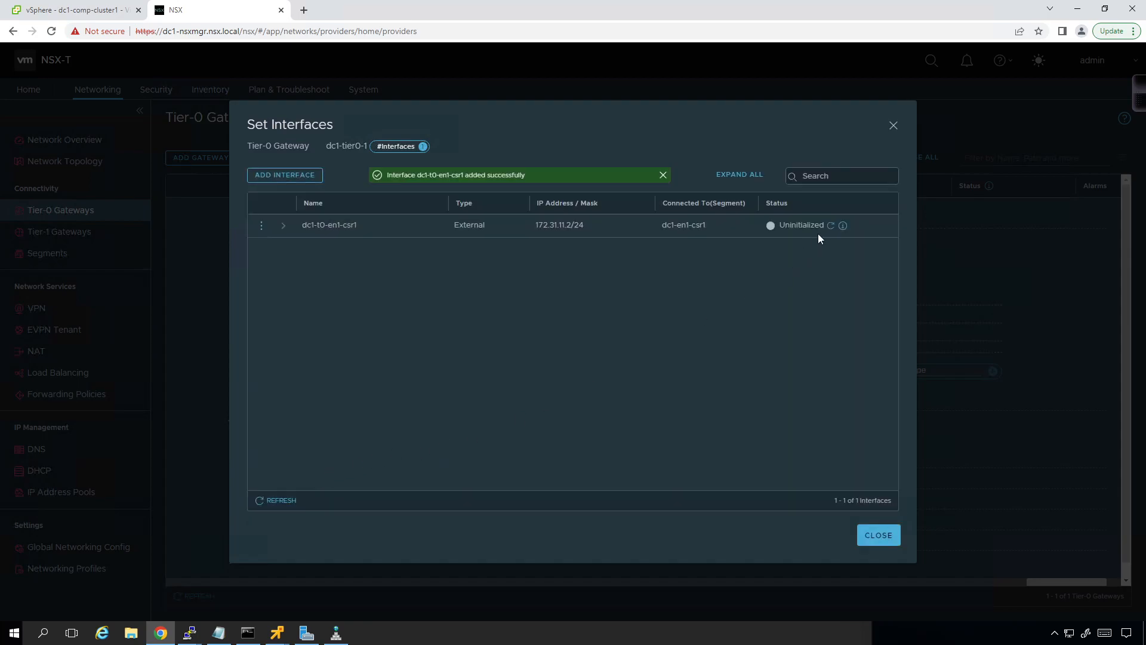
left_click(830, 226)
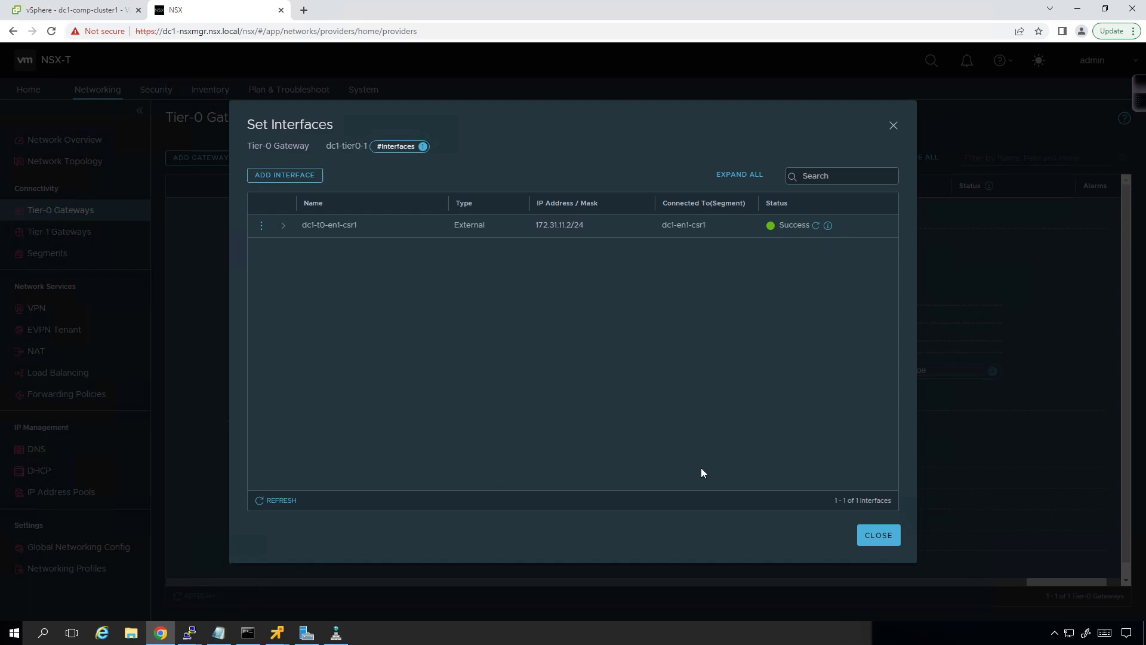
left_click(876, 536)
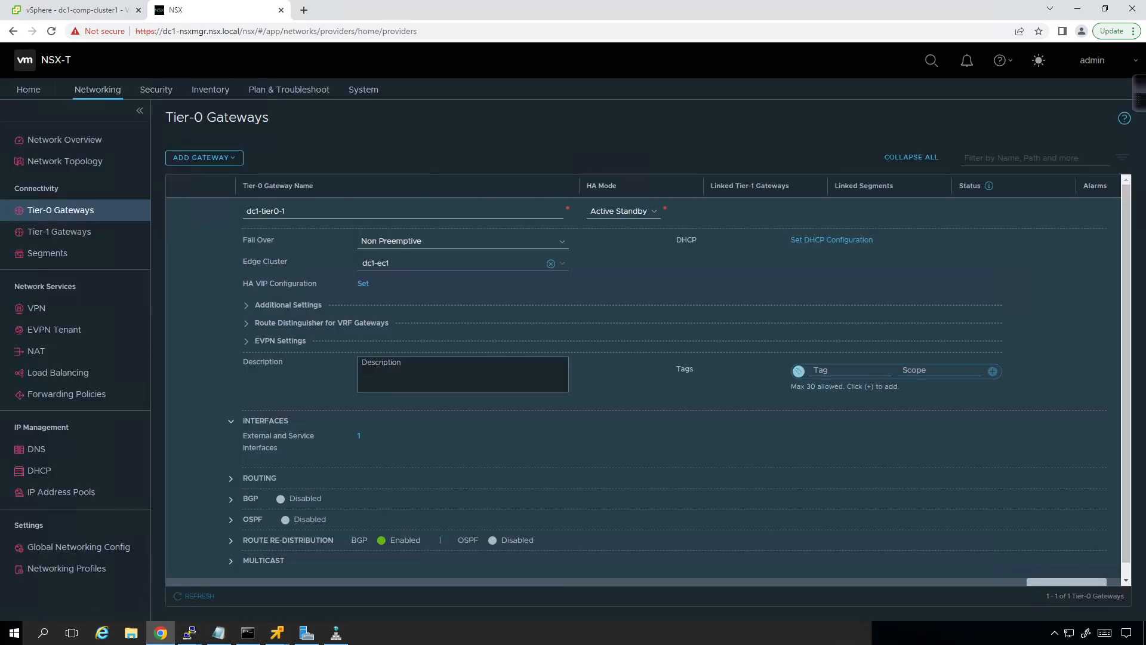
Step: Switch to the nsx-CSR1 session in SecureCRT and list its IP interfaces with sh ip int br
key("alt+Tab")
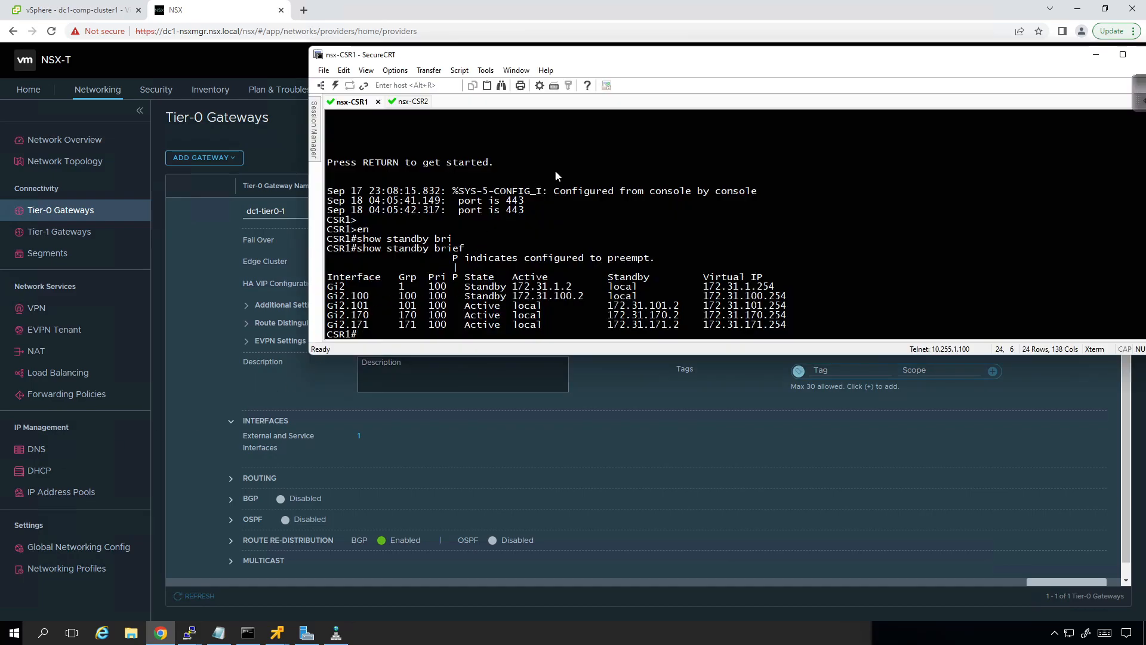
type("sh ip int br")
key("Return")
Step: In CSR1 configuration mode, create subinterface g2.11 with dot1Q encapsulation for VLAN 11
type("conf t")
key("Return")
type("in")
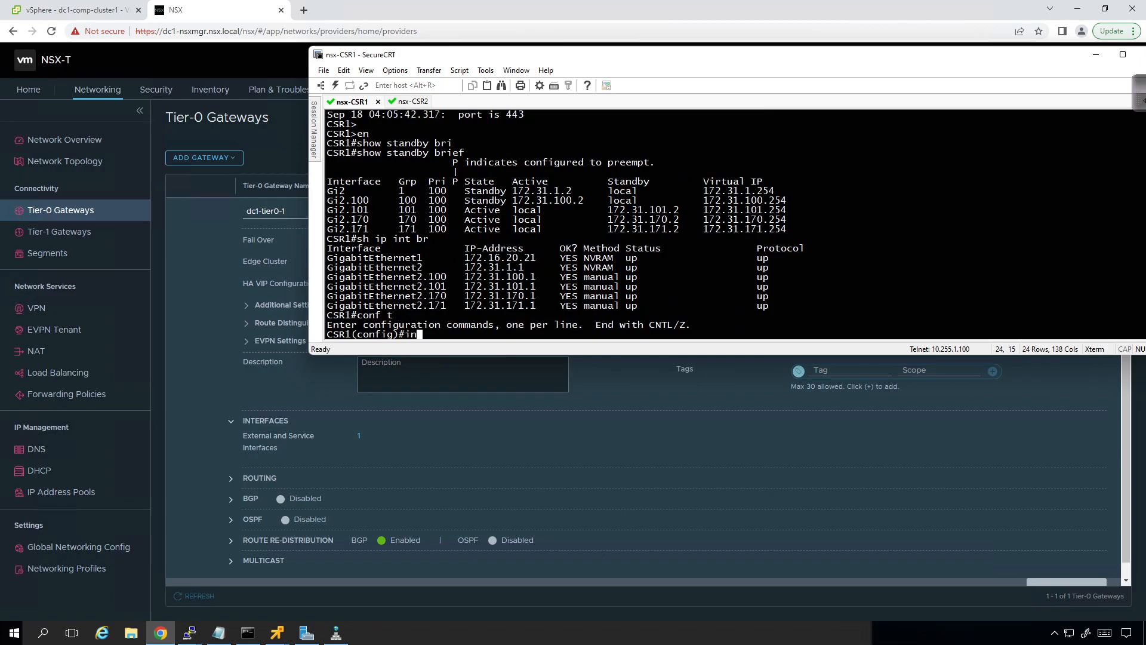
type("t g2.11")
key("Return")
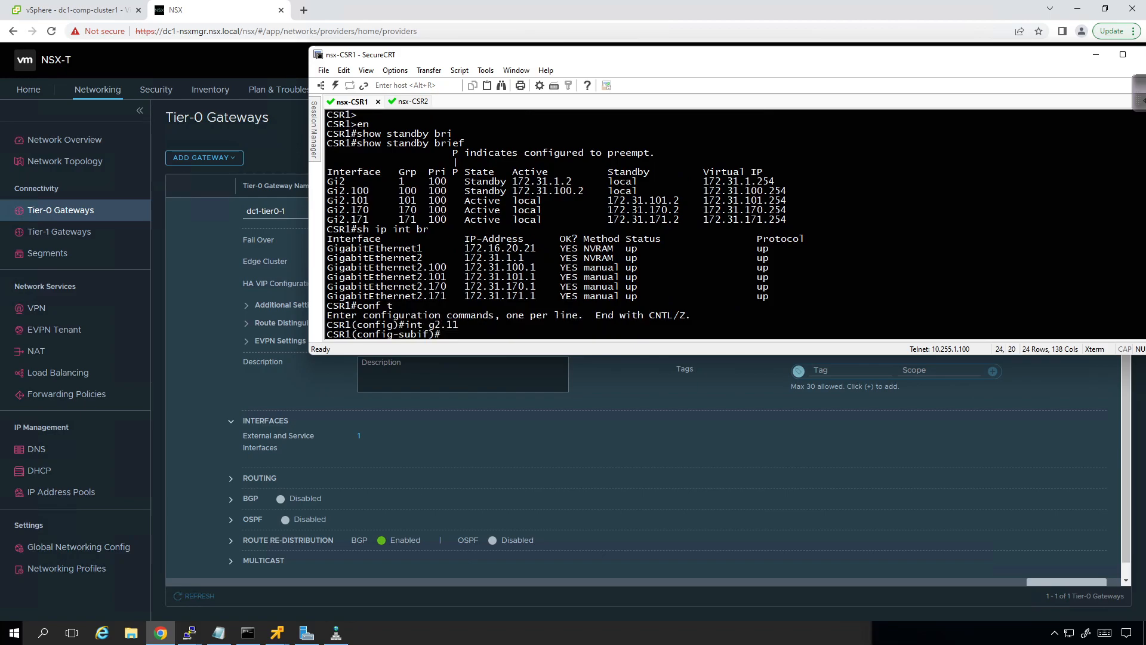
type("en")
key("Tab")
type("do")
key("Tab")
type("11")
key("Return")
Step: Assign IP address 172.31.11.1 with mask 255.255.255.0 to the g2.11 subinterface
type("ip add 172.3")
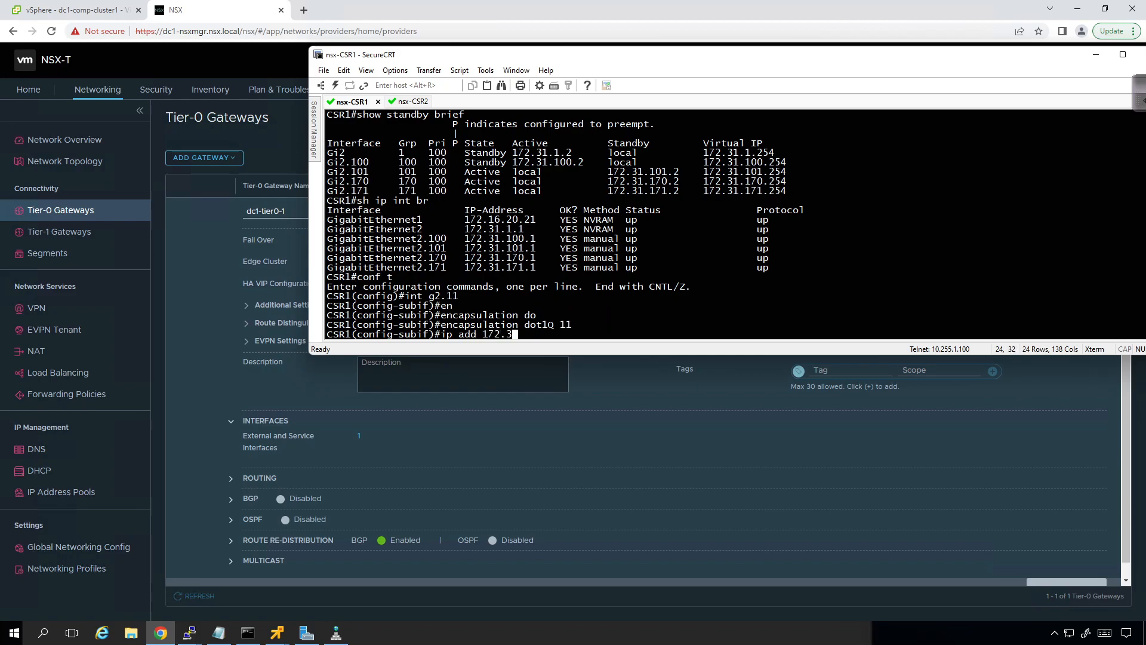
type("1.11.1")
type("255.255.255.0")
key("Return")
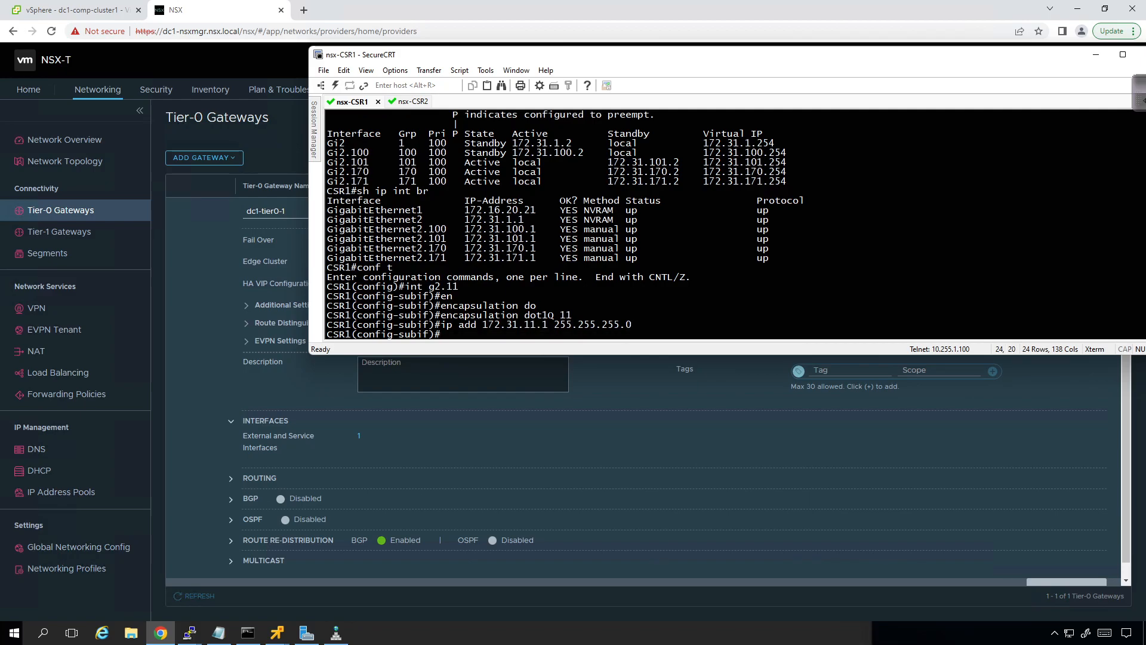
Step: Save the CSR1 running configuration from within configuration mode using do wr
type("do wr")
key("BackSpace")
key("BackSpace")
key("BackSpace")
key("BackSpace")
key("BackSpace")
type("do wr")
key("Return")
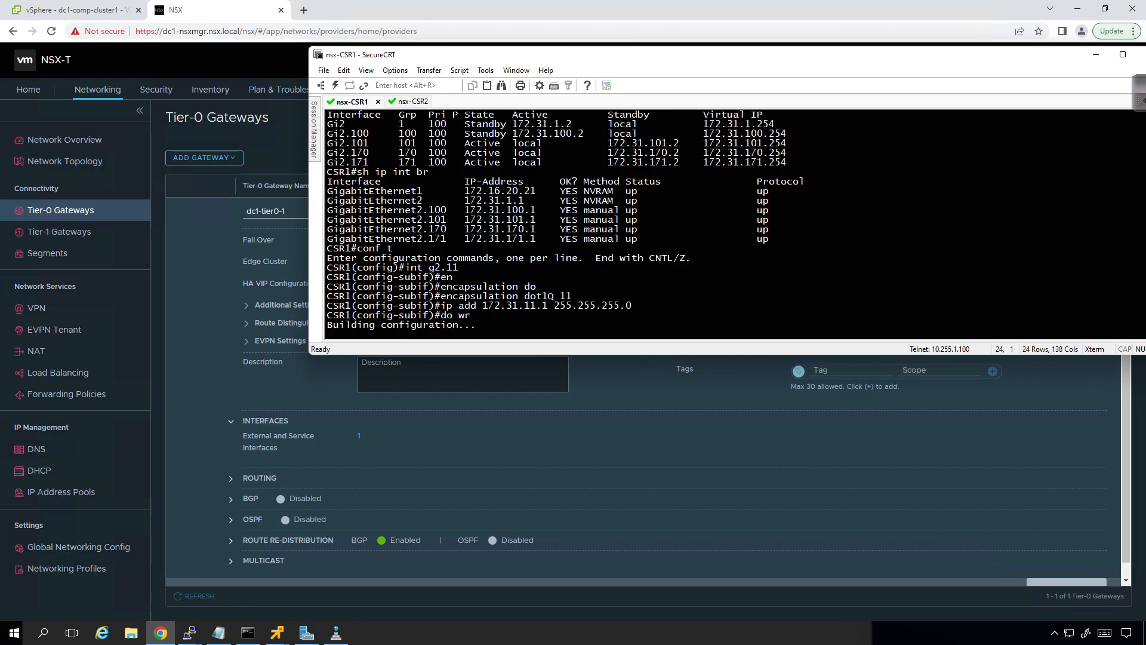
Step: Leave configuration mode on CSR1 and ping the edge uplink address 172.31.11.2
type("end")
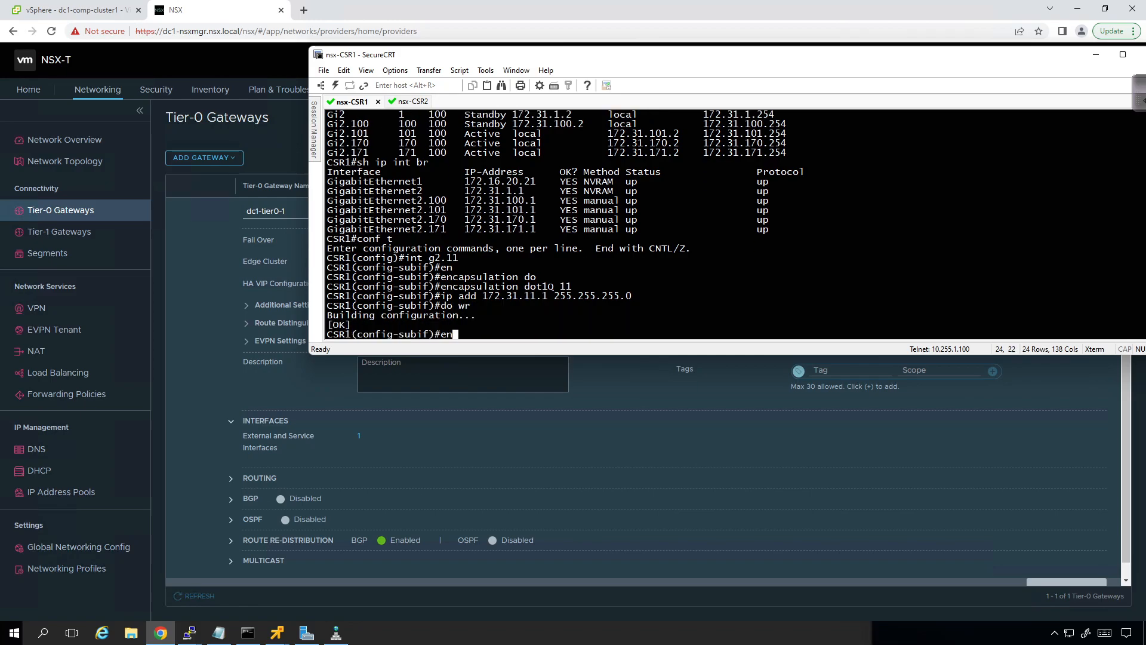
key("Return")
type("ping 172")
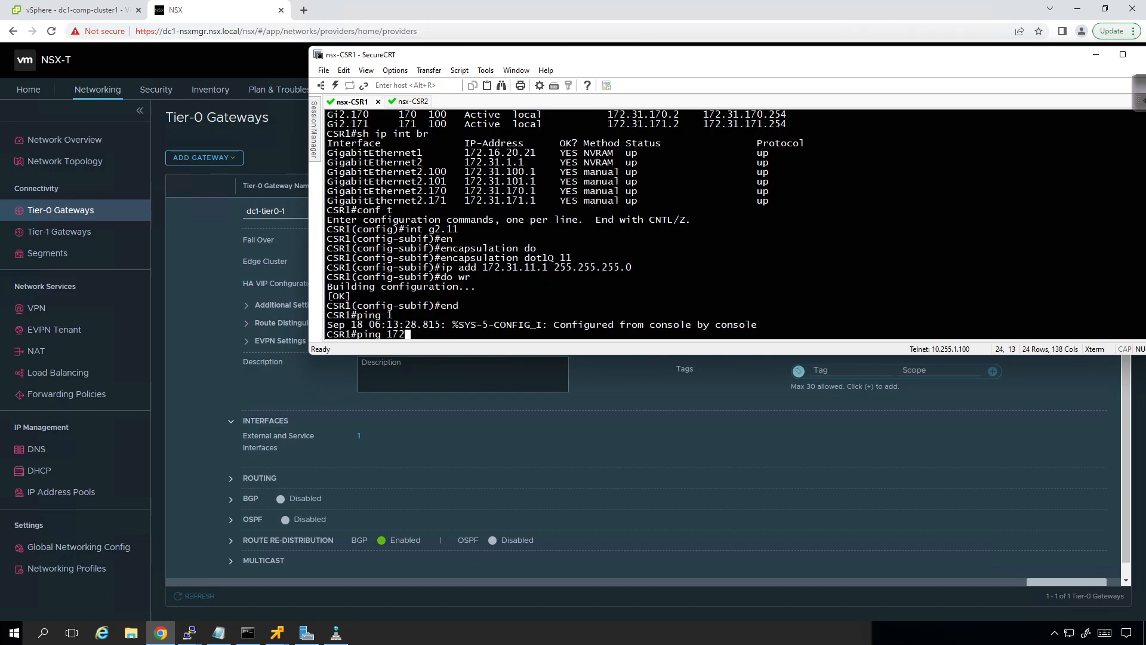
type(".31.11.2")
key("Return")
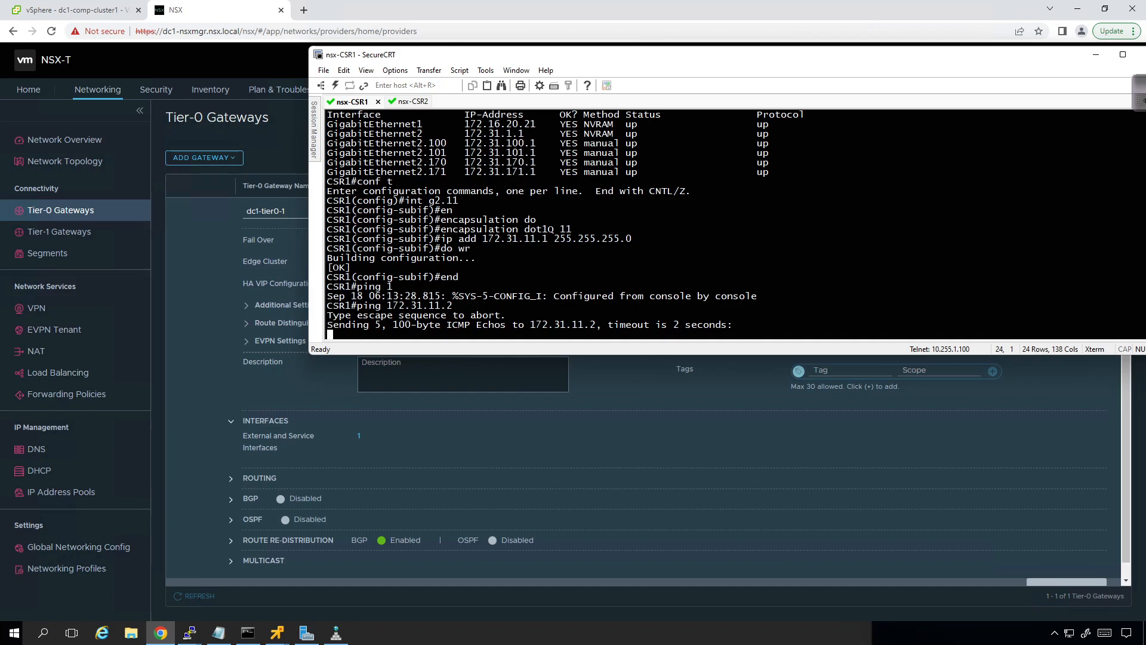
Step: Display the full ARP table on CSR1 with show arp
type("arp")
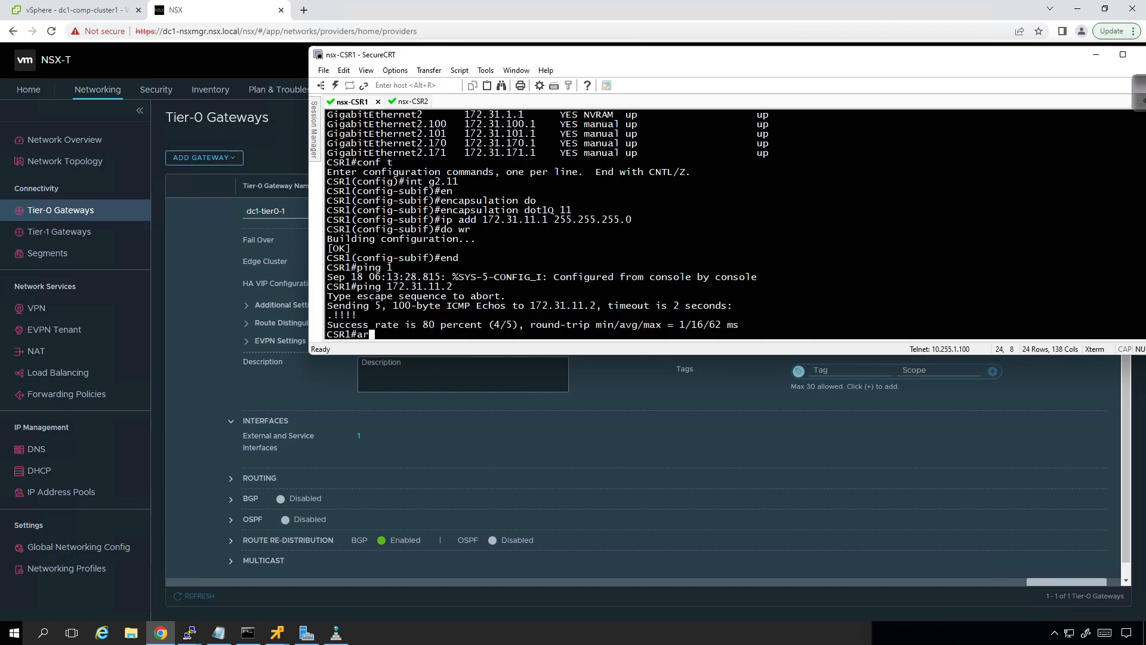
key("BackSpace")
key("BackSpace")
key("BackSpace")
key("BackSpace")
type("show arp")
key("Return")
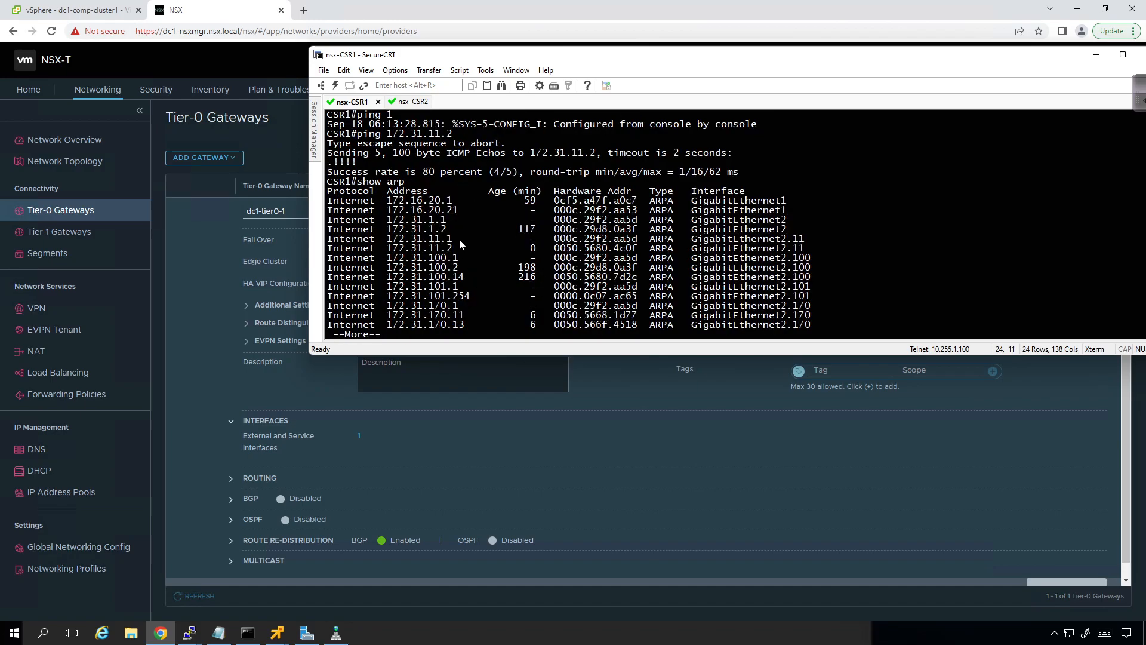
key("space")
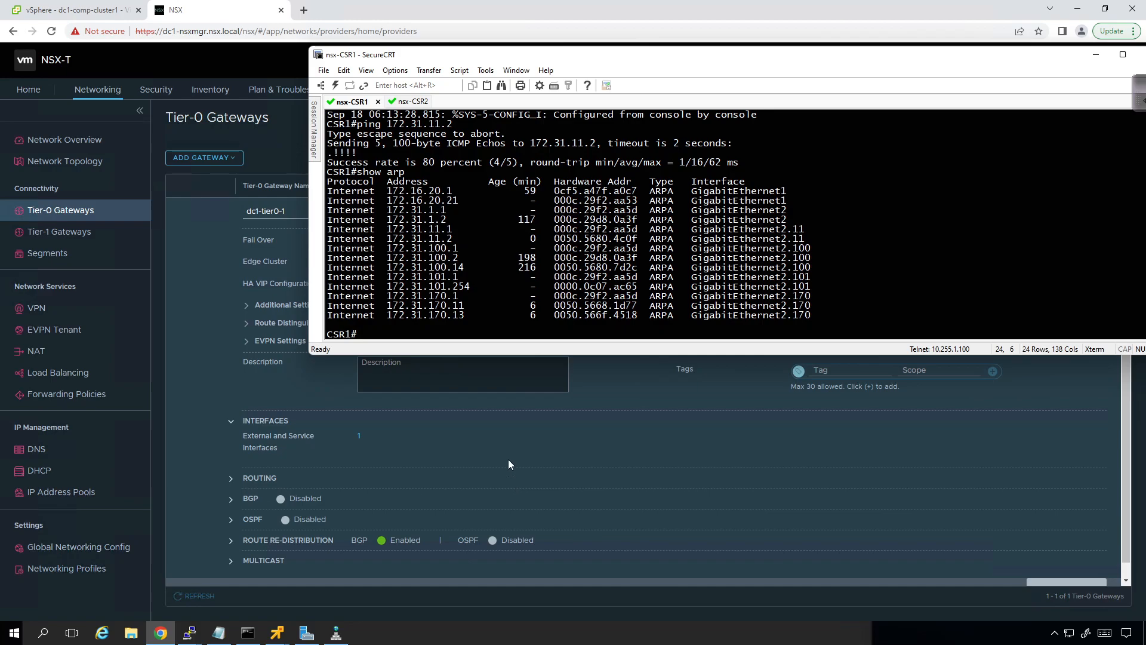
Step: Return to NSX and start a new route re-distribution rule named redist on gateway dc1-tier0-1
left_click(205, 335)
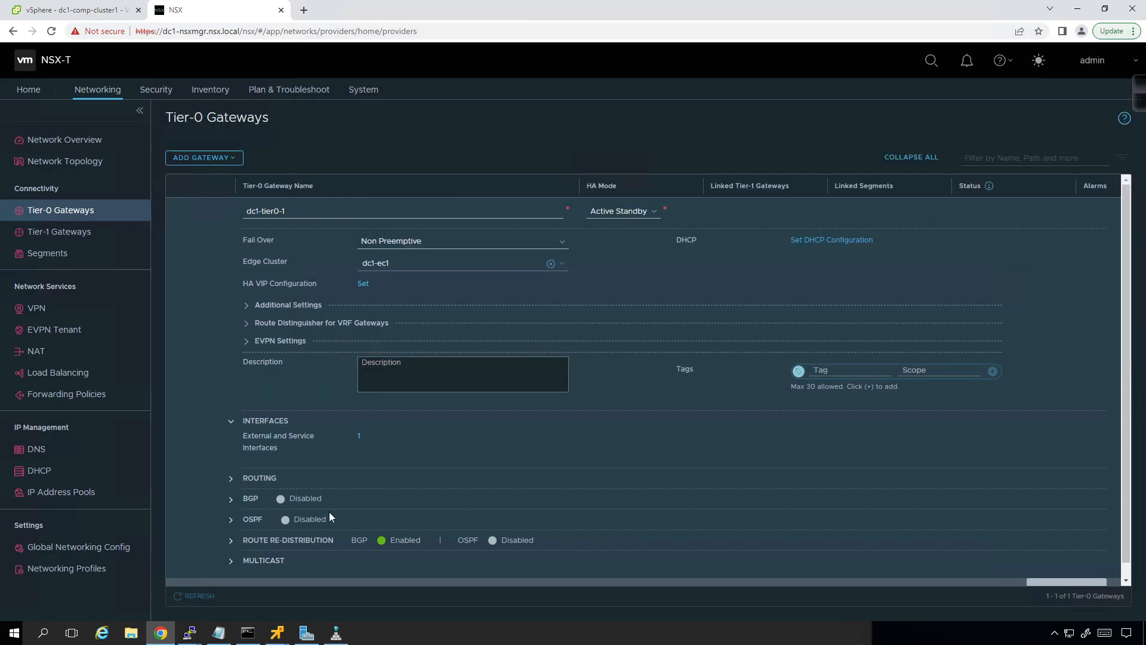
left_click(233, 543)
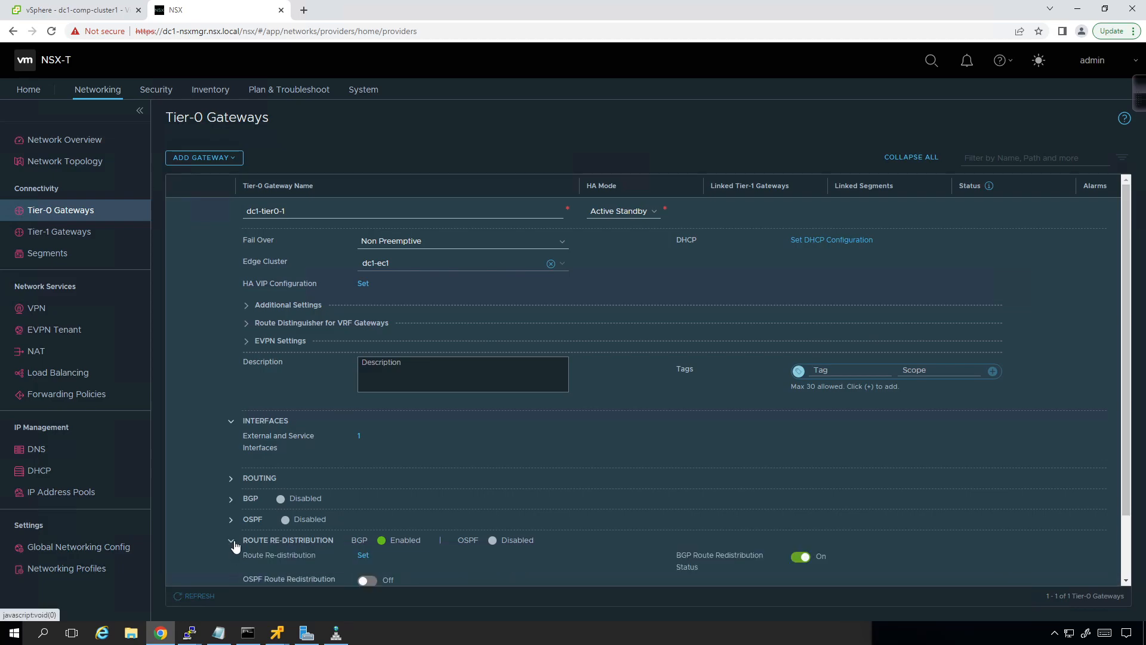
left_click(363, 555)
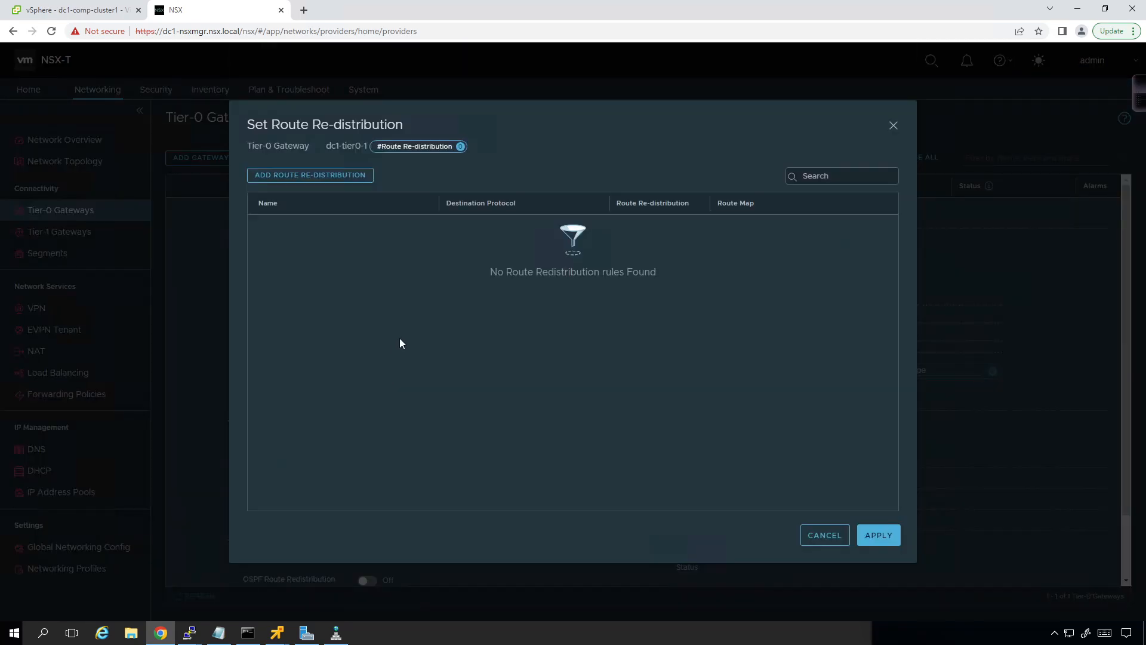
left_click(361, 181)
left_click(319, 232)
type("redist")
left_click(475, 228)
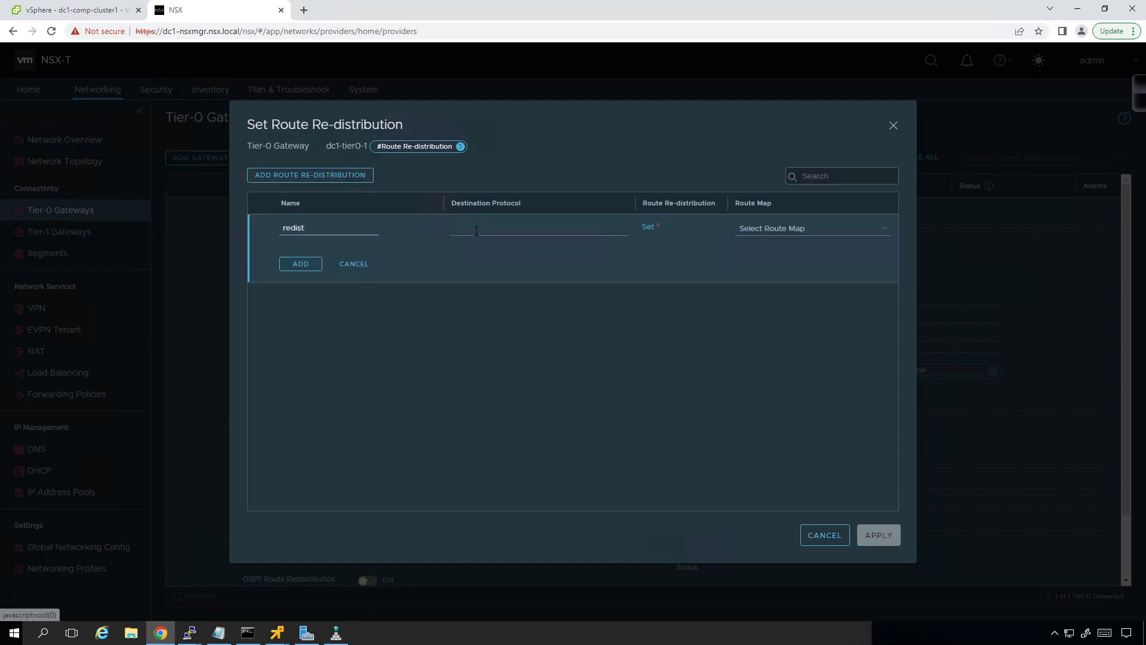
Step: Set the redist rule's source to Tier-0 Connected Interfaces & Segments and add the rule to the list
left_click(648, 229)
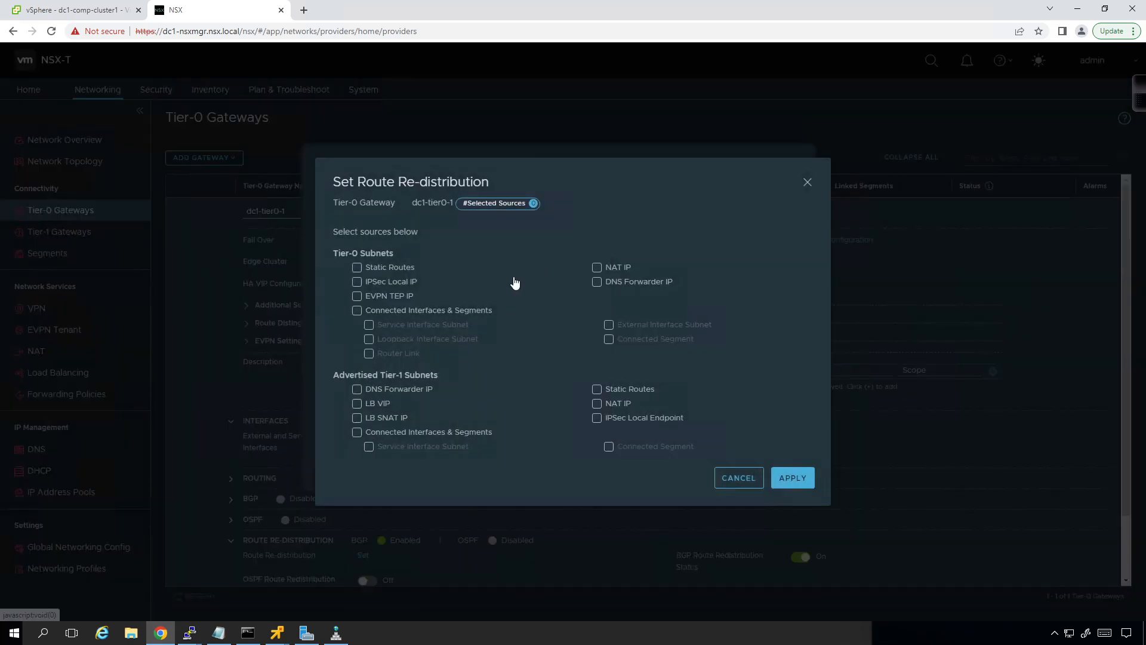
left_click(374, 313)
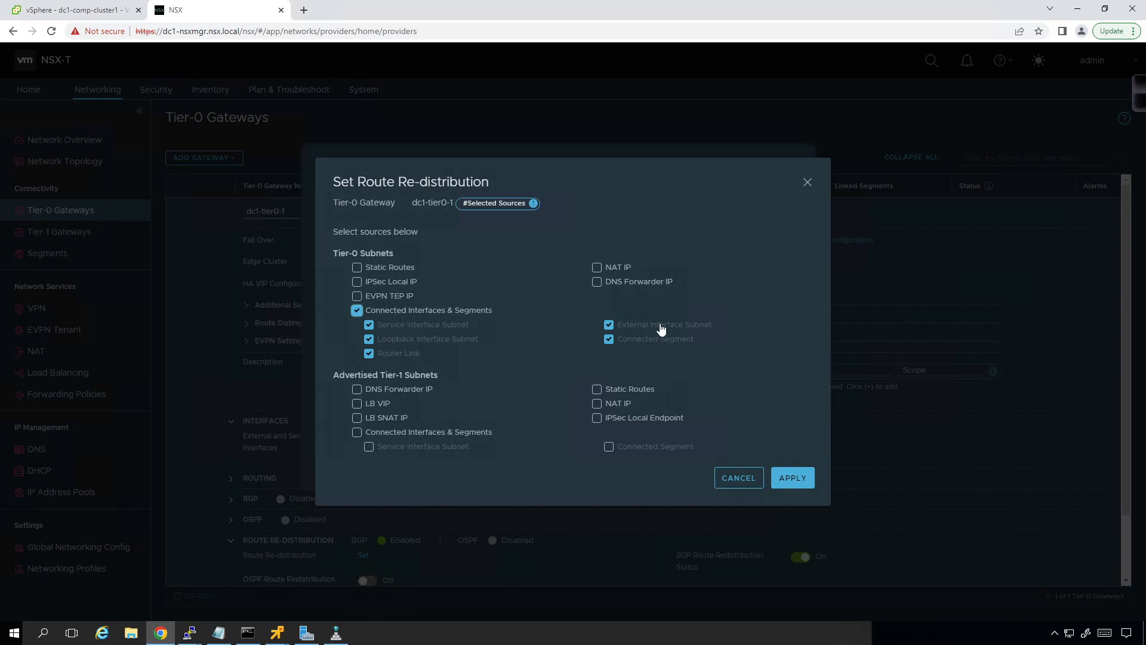
left_click(794, 488)
left_click(302, 264)
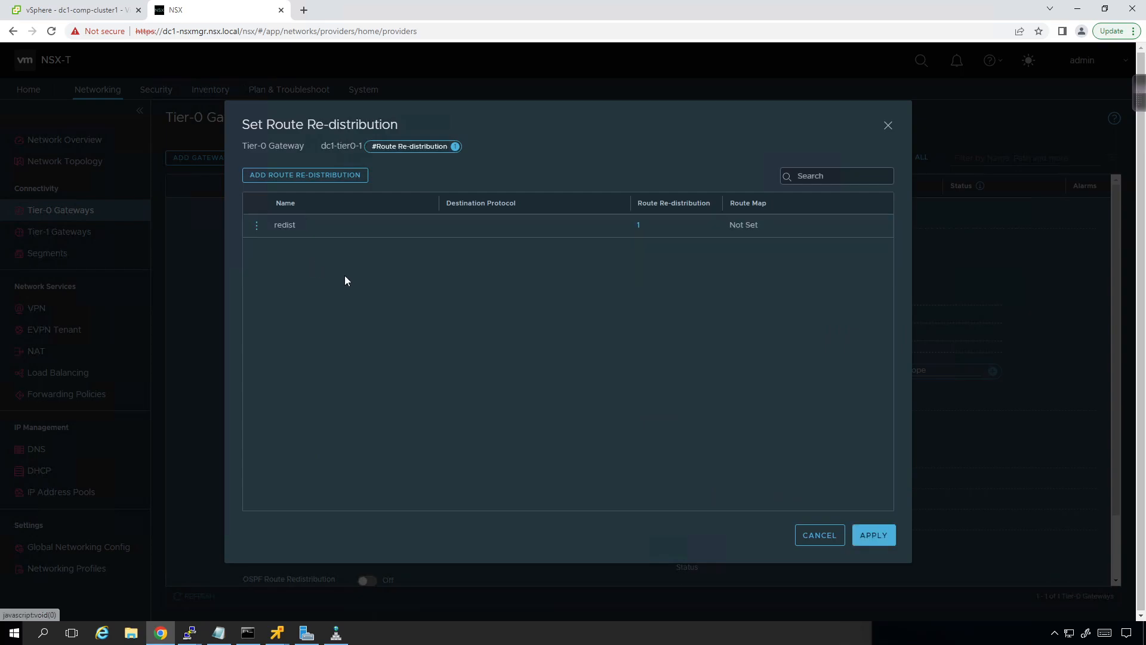
Step: Apply the route re-distribution rule, save the section and finish editing dc1-tier0-1
left_click(878, 535)
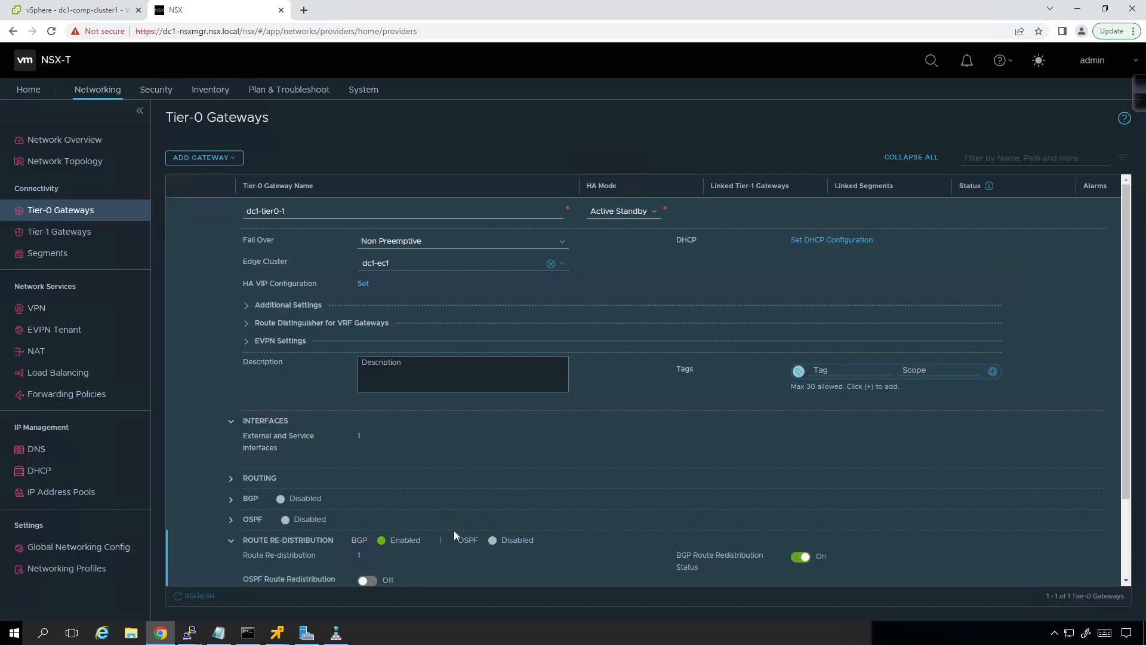
scroll(341, 531, "down", 2)
left_click(265, 522)
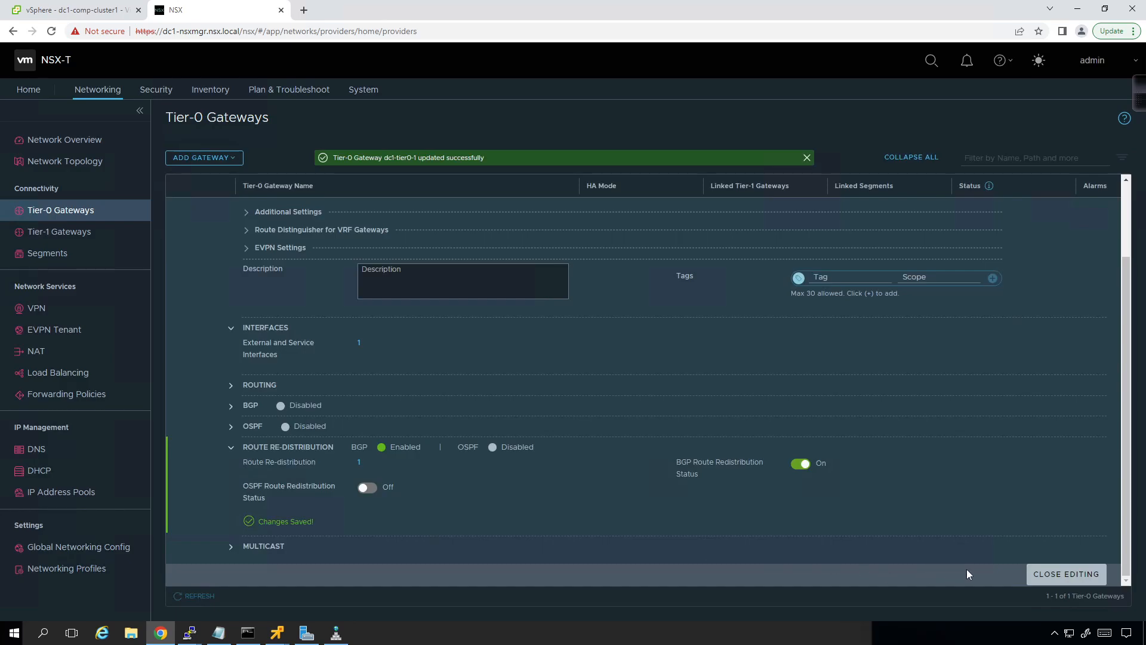
left_click(1086, 574)
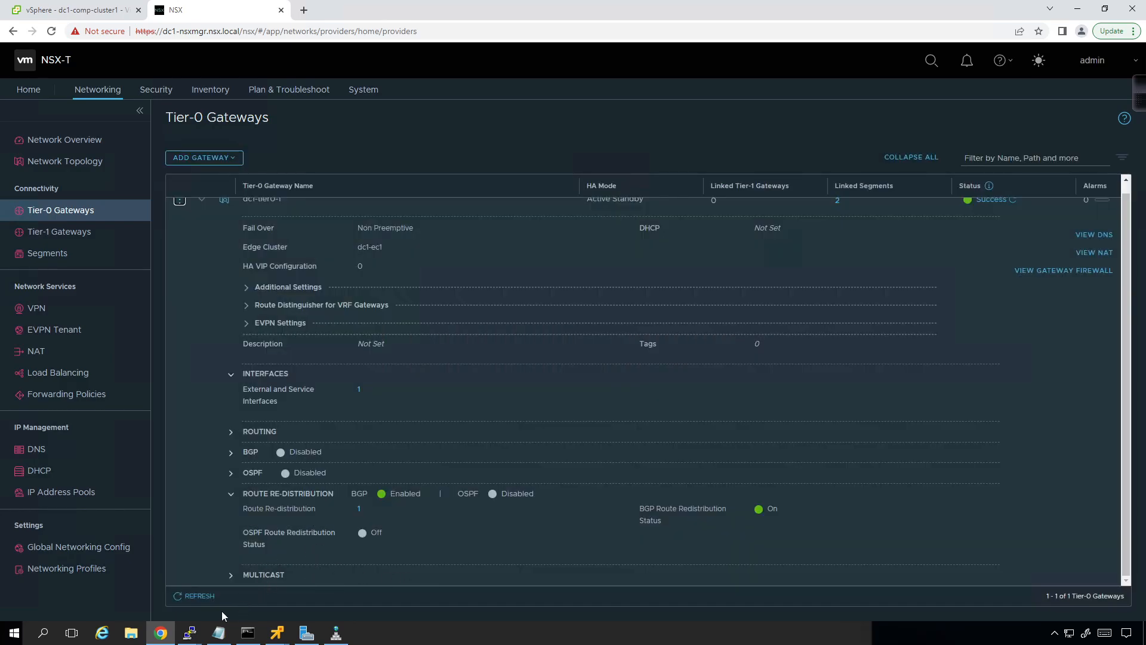
Step: Open a PuTTY session to dc1-en1, enter VRF 1 and display its forwarding table
right_click(189, 633)
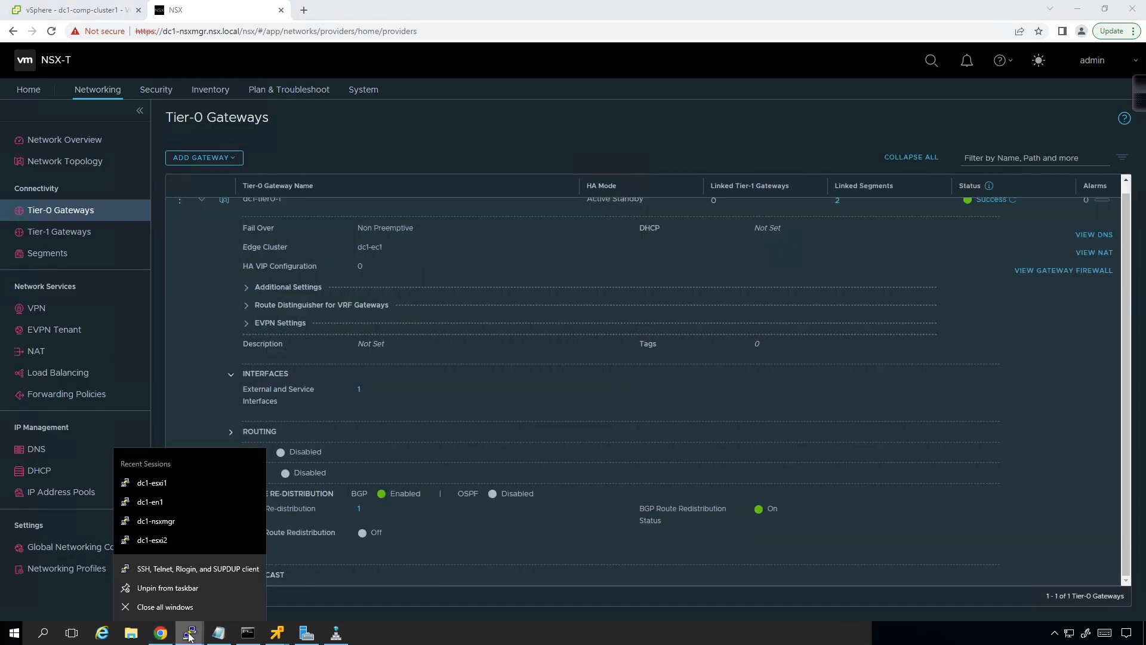
left_click(178, 499)
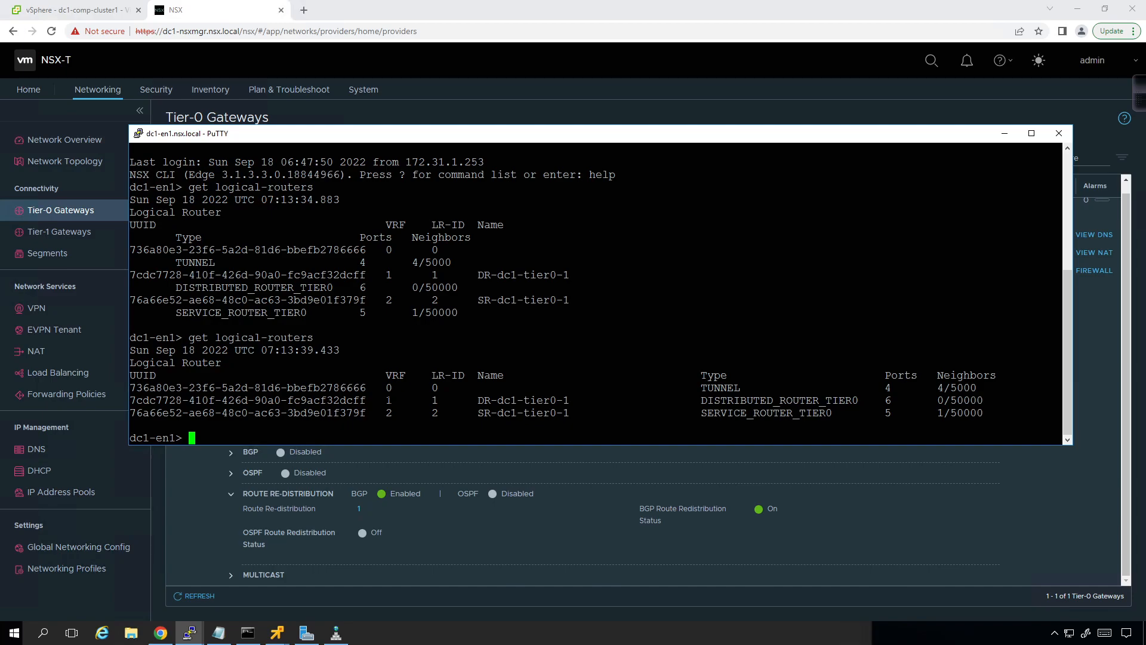
type("vrf 1")
key("Return")
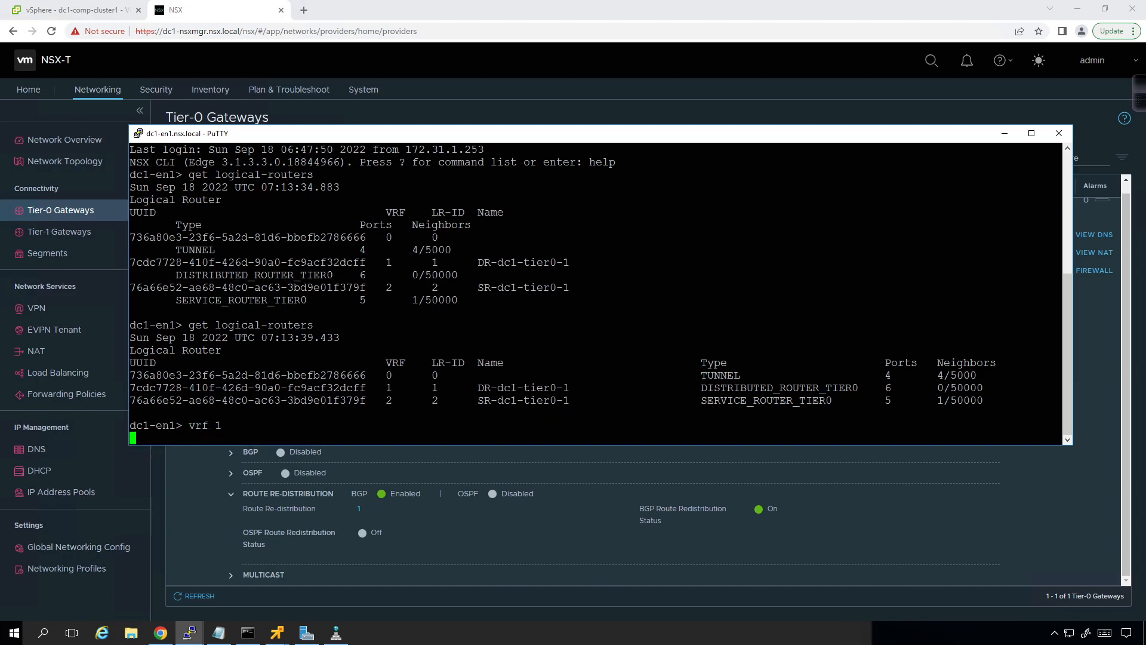
type("get forwarding")
key("Return")
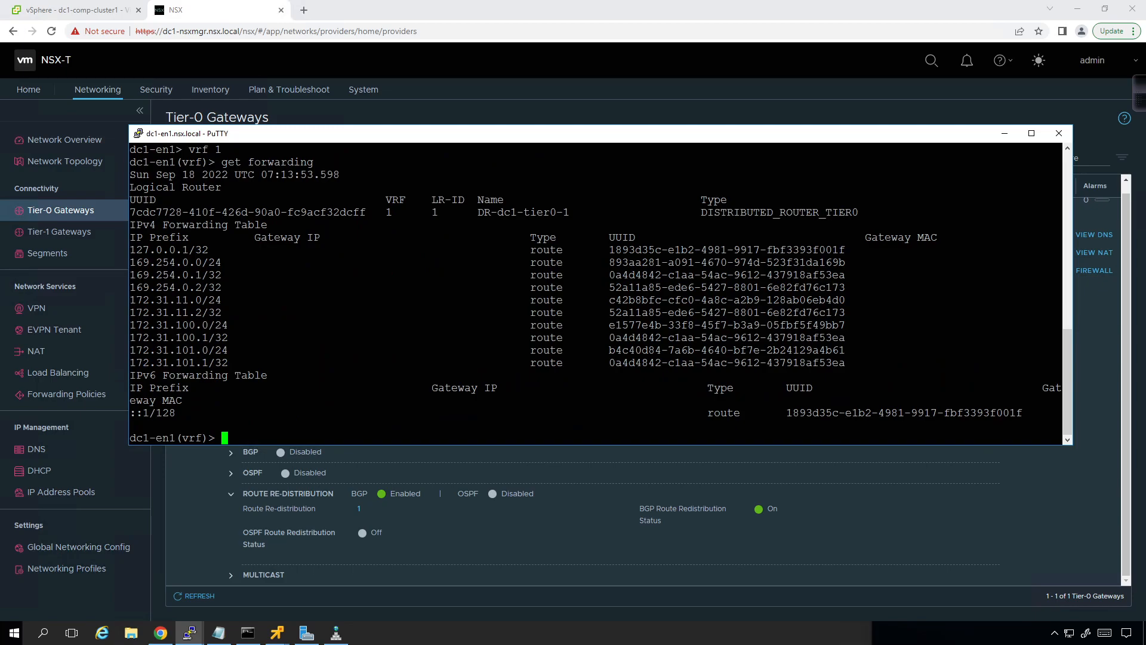
Step: Switch to the linux2 VM in VMware Remote Console and log in with the account password
left_click(276, 636)
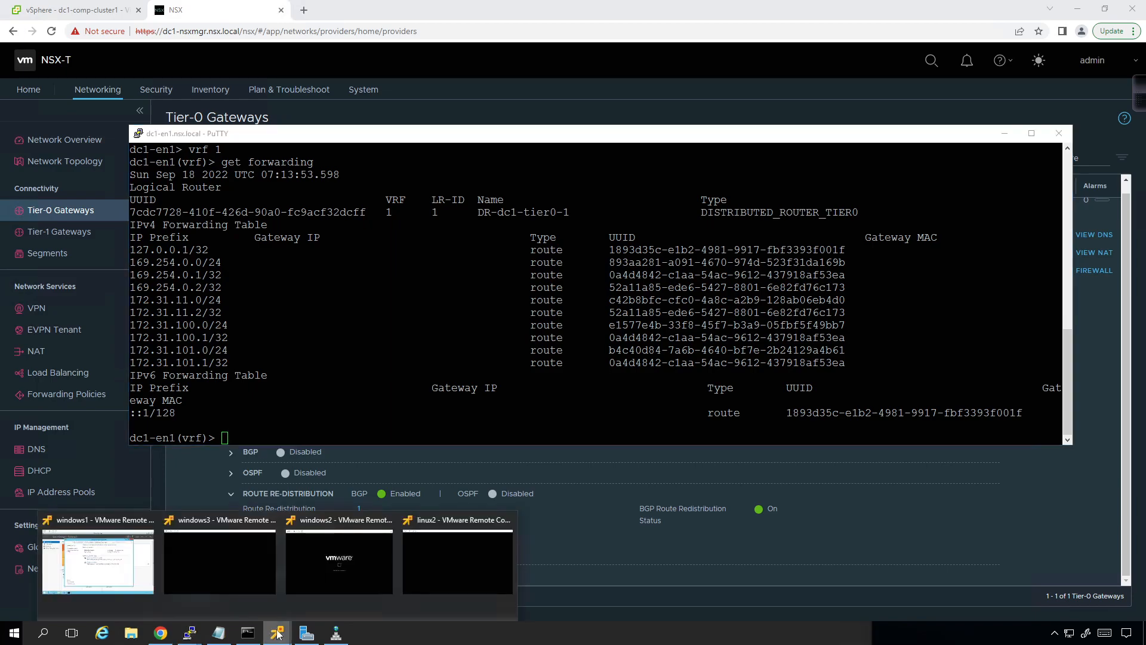
left_click(458, 559)
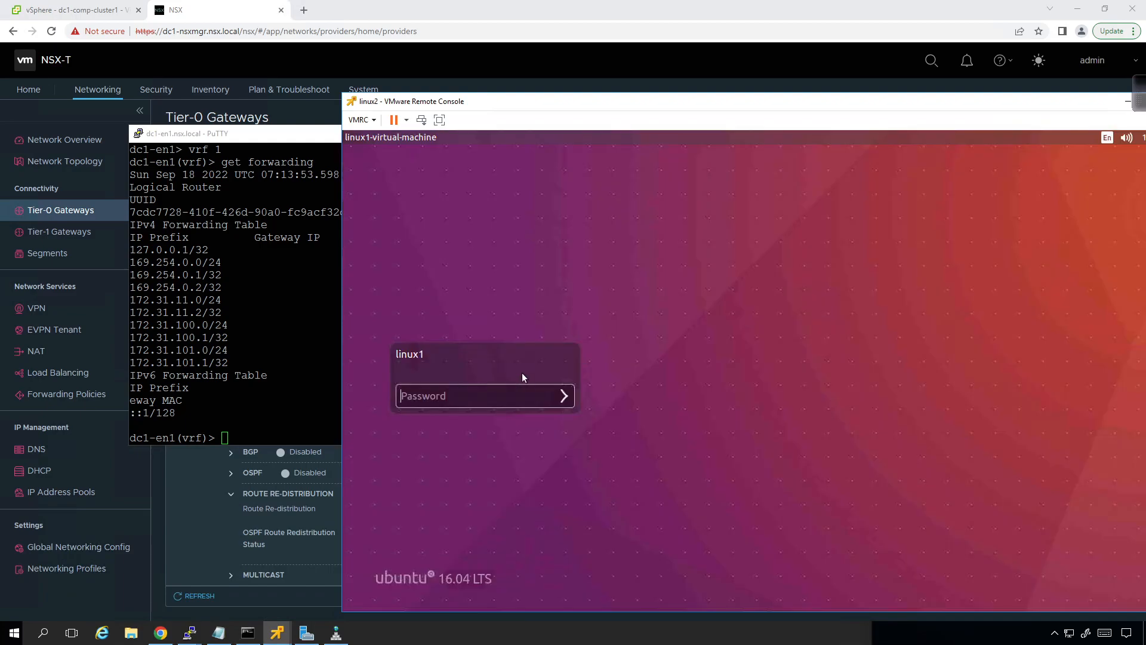
type("••••••••")
key("Return")
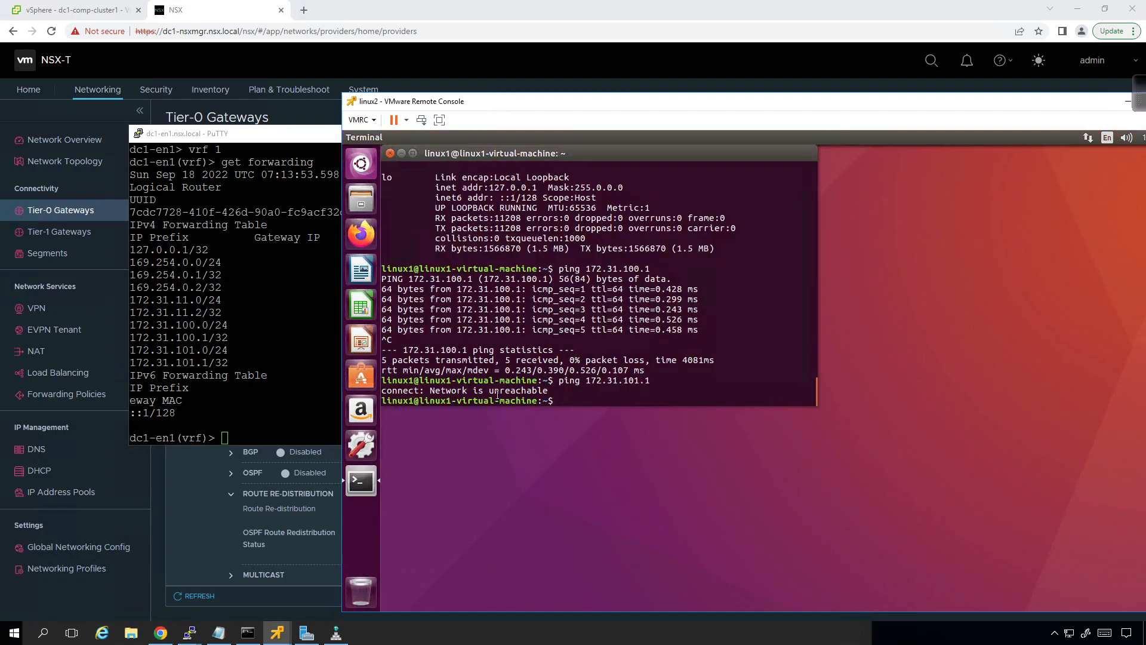
Step: Retry the ping to 172.31.101.1 twice from the linux2 terminal
key("Up")
key("Return")
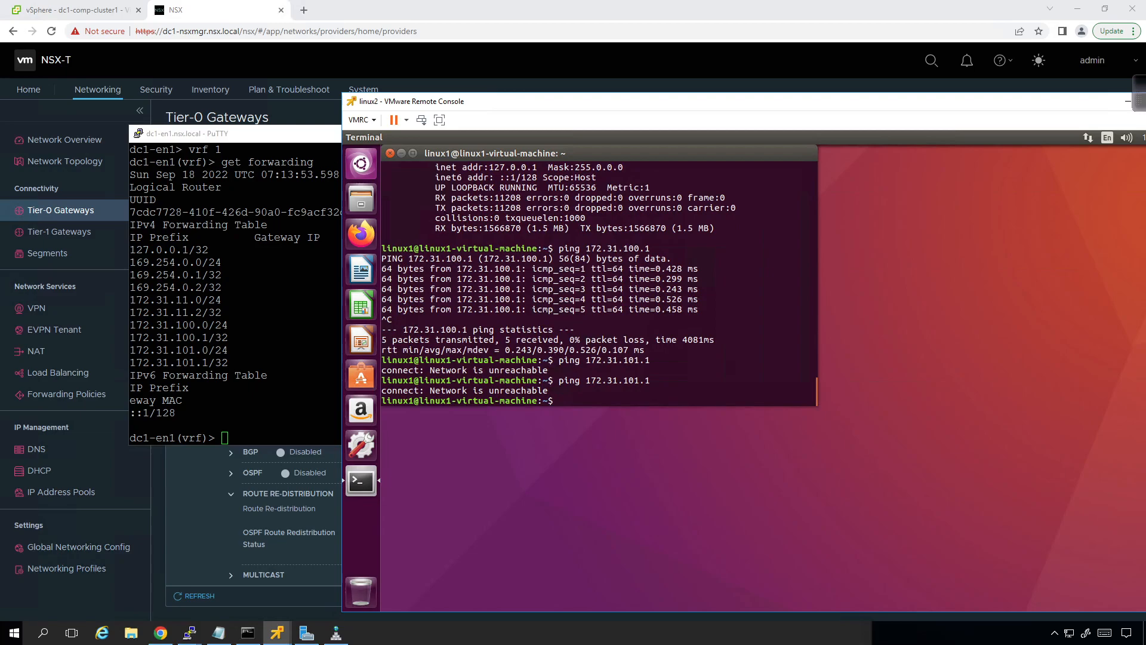
key("Up")
key("Return")
Step: Ping the gateway address 172.31.100.1 from linux2 and stop the ping after a few replies
key("Up")
key("Left")
key("Left")
key("BackSpace")
type("0")
key("Return")
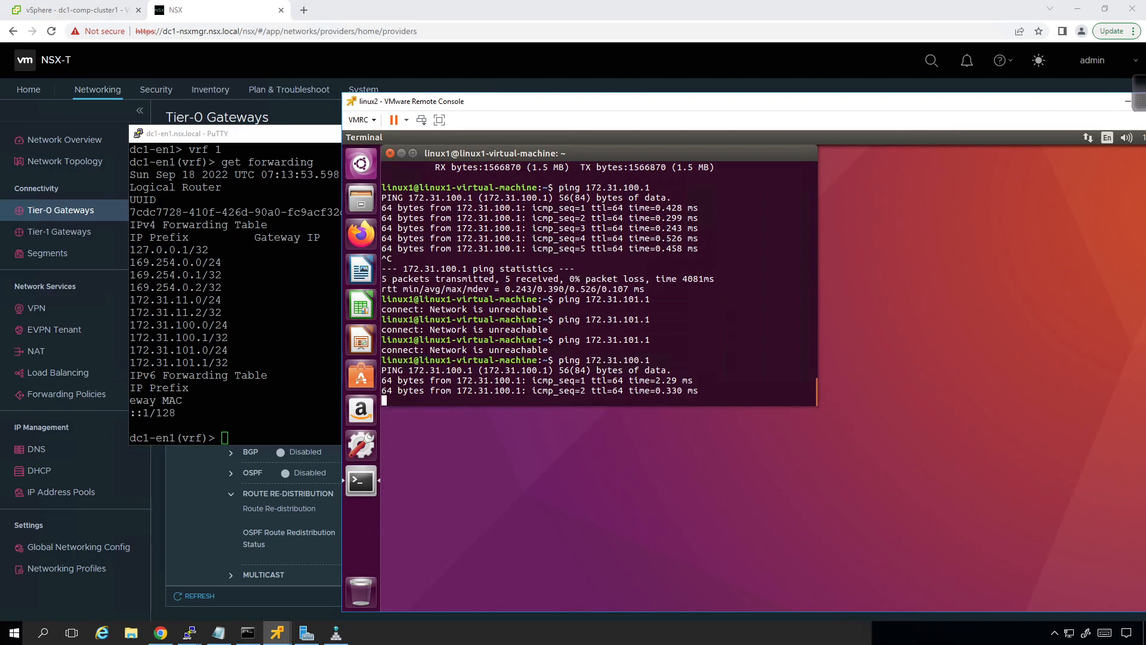
key("ctrl+c")
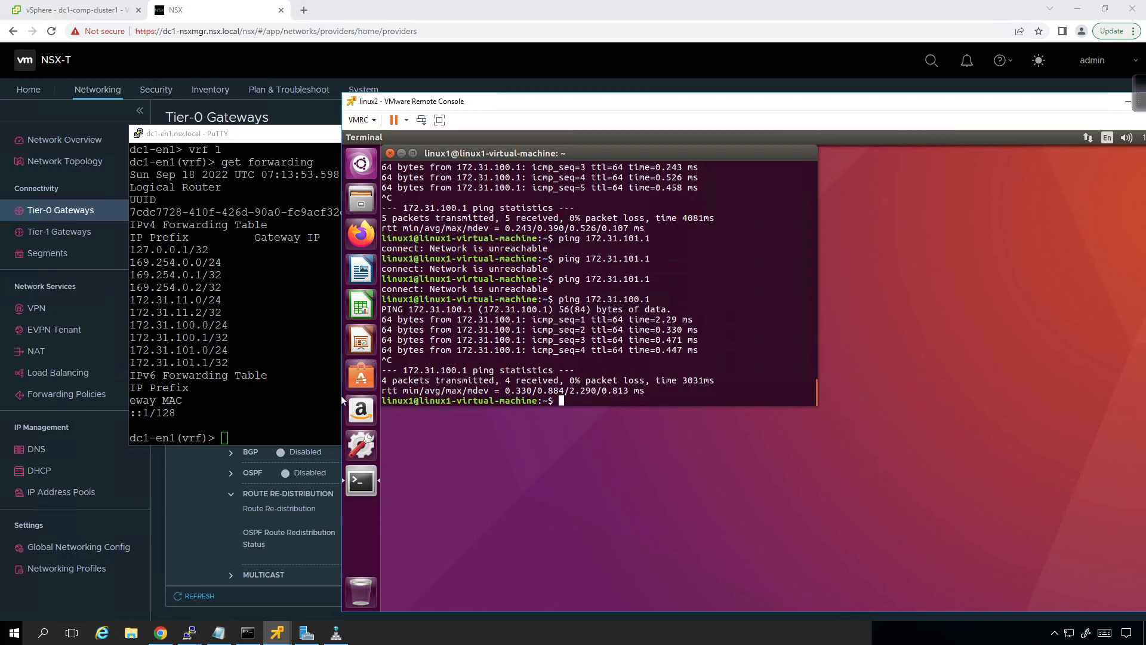
Step: Return to the dc1-en1 PuTTY session, exit VRF 1 and enter VRF 2 for the Tier-0 service router
left_click(287, 376)
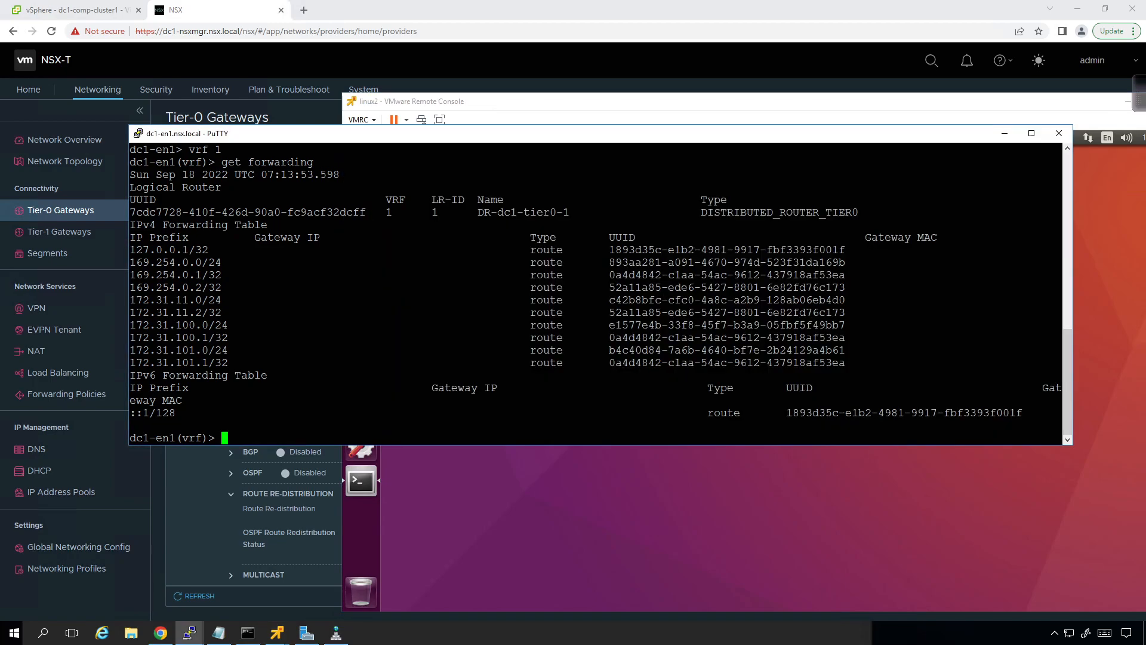
type("exit")
key("Return")
type("vrf")
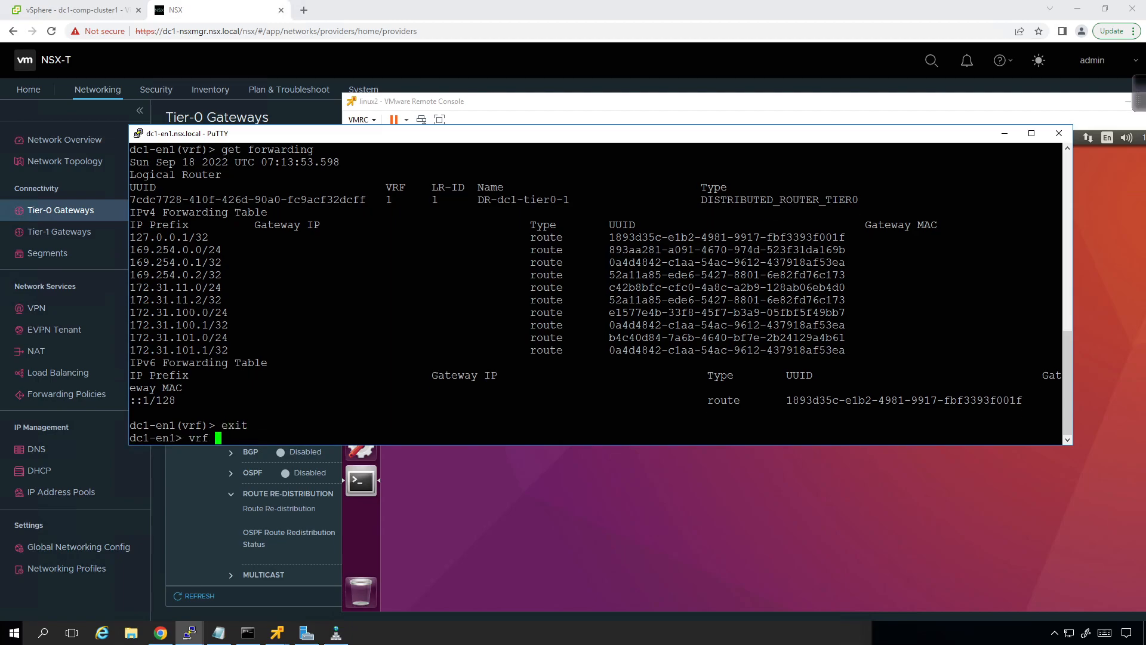
key("shift+Page_Up")
key("shift+Page_Down")
key("shift+Page_Up")
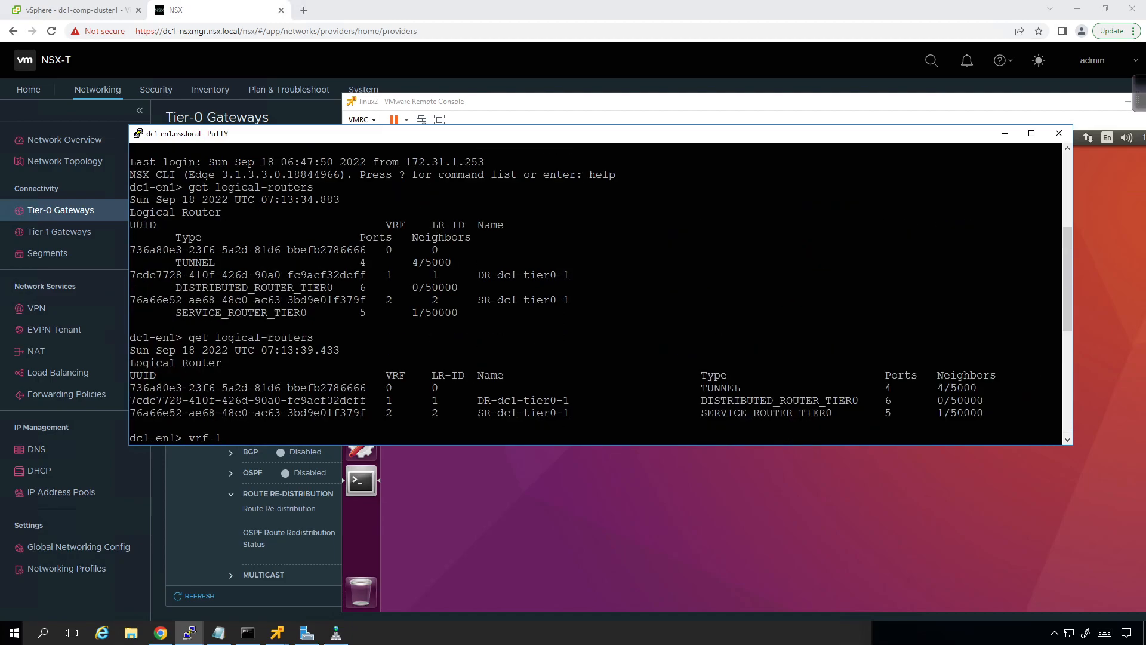
key("shift+Page_Down")
type("2")
key("Return")
Step: Display the service router's forwarding table with get forwarding
type("gge")
key("BackSpace")
key("BackSpace")
type("et forwarding")
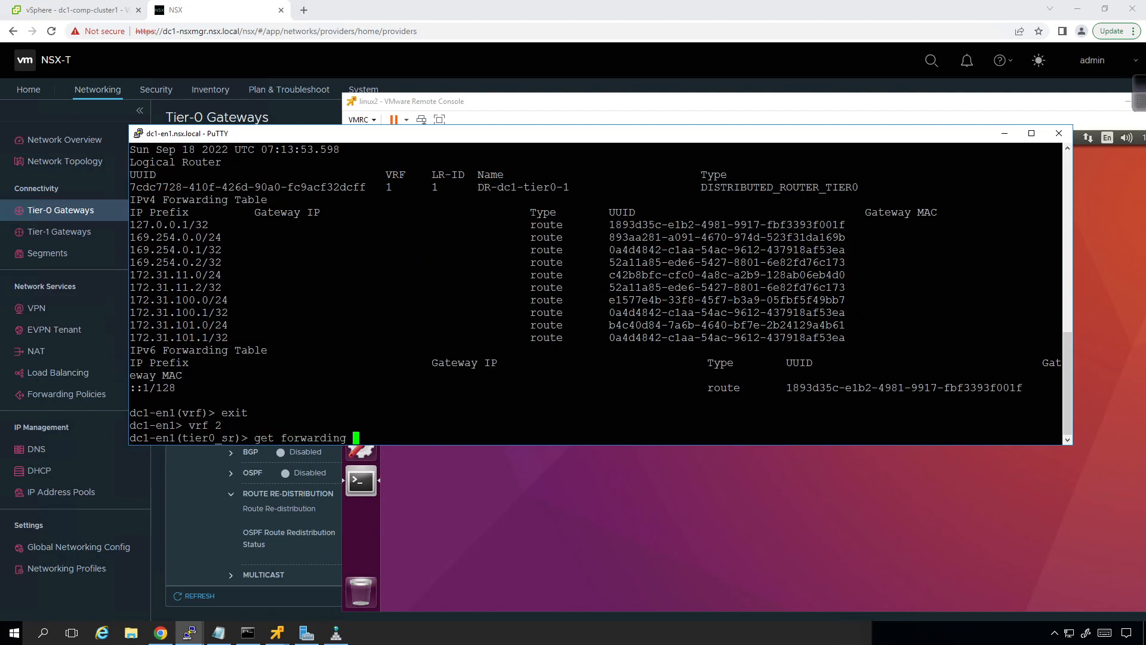
key("Return")
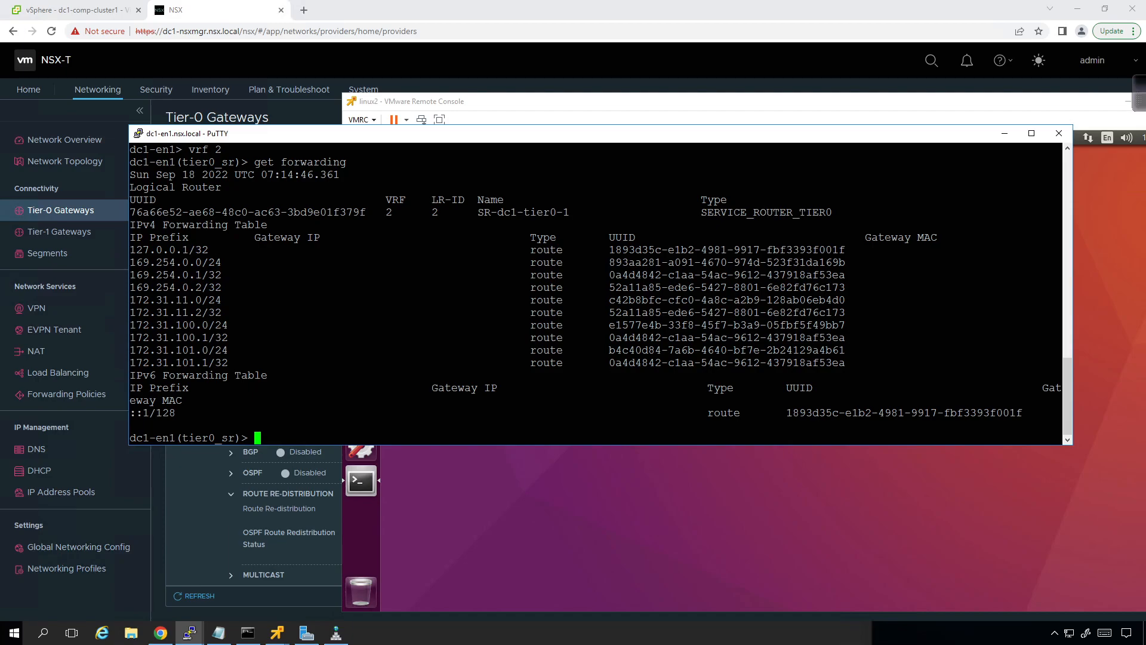
Step: Ping 172.31.100.12 from the Tier-0 service router on dc1-en1 and stop the ping
type("ping 172.31.100.12")
key("Return")
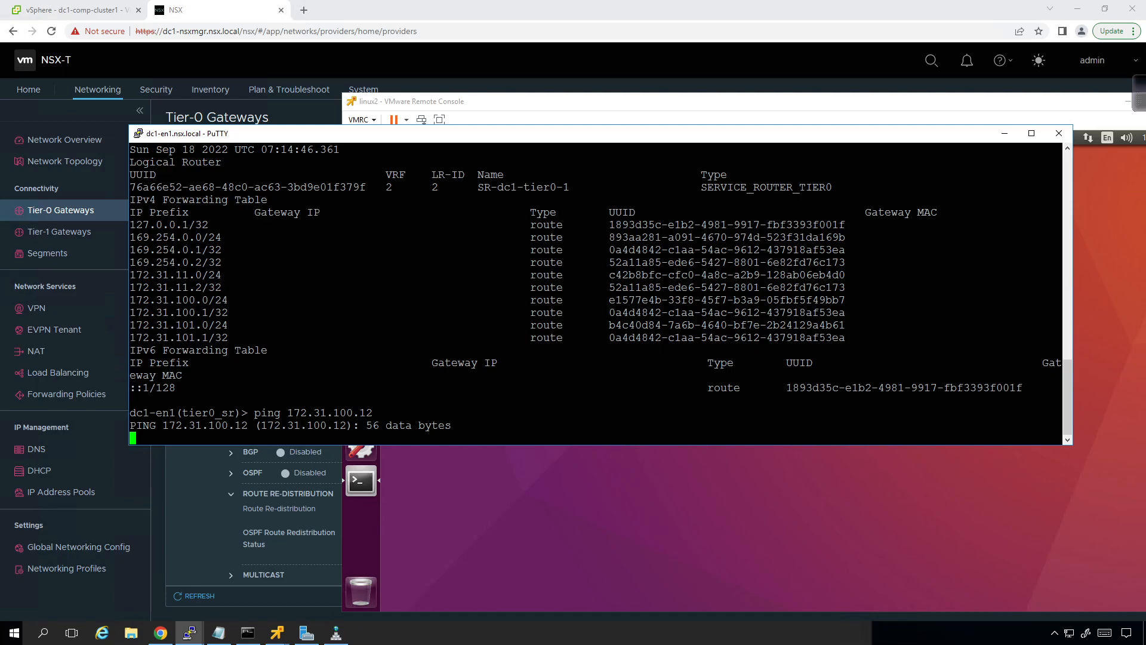
key("ctrl+c")
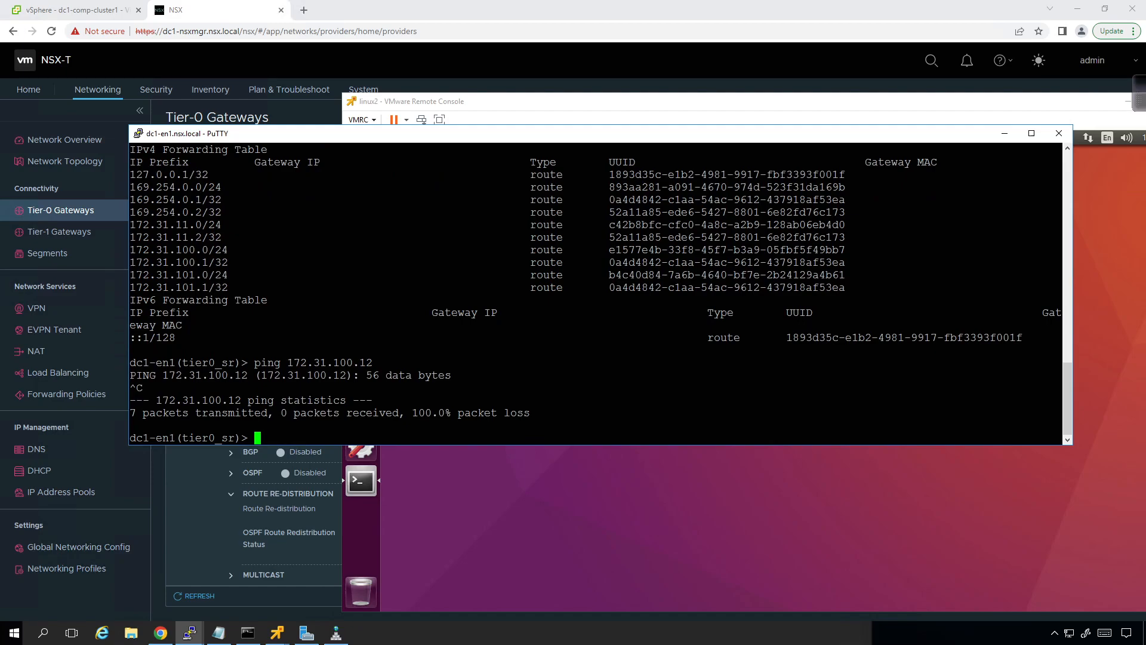
Step: Switch to NSX, open the Edge Transport Nodes list under the fabric nodes and refresh it
left_click(405, 59)
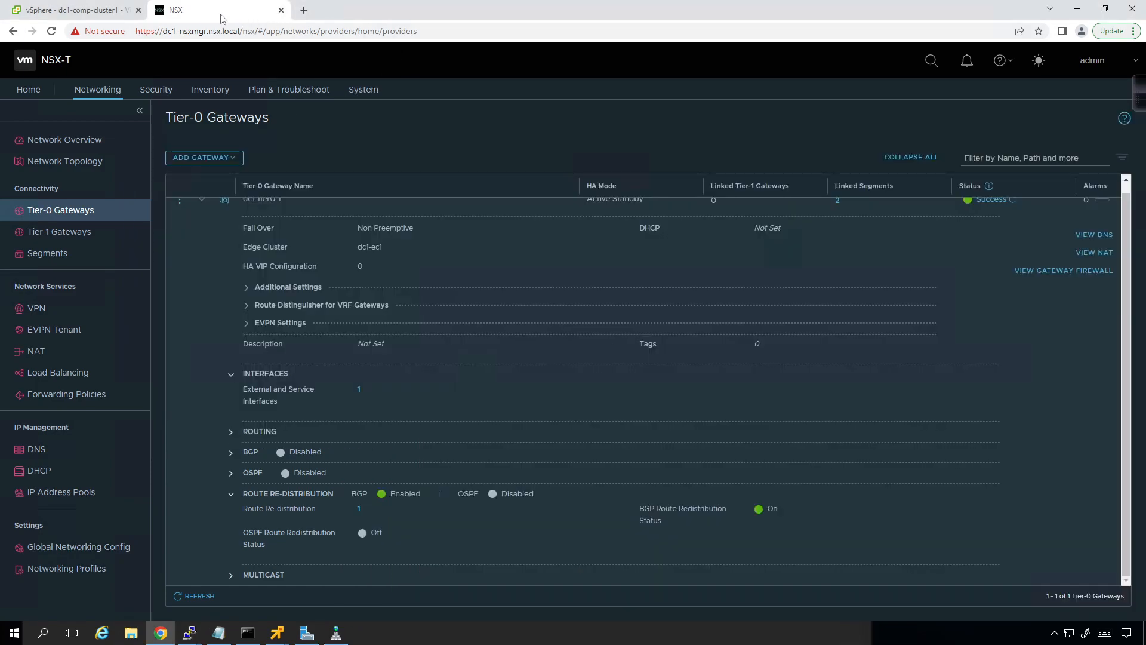
left_click(355, 90)
left_click(42, 254)
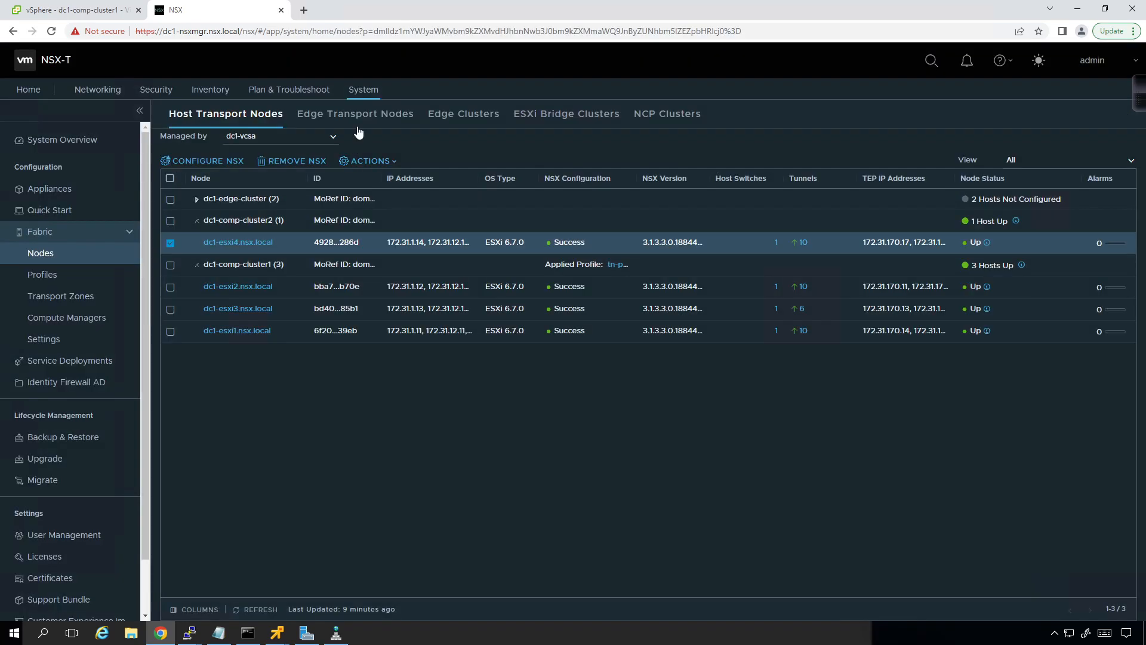
left_click(356, 116)
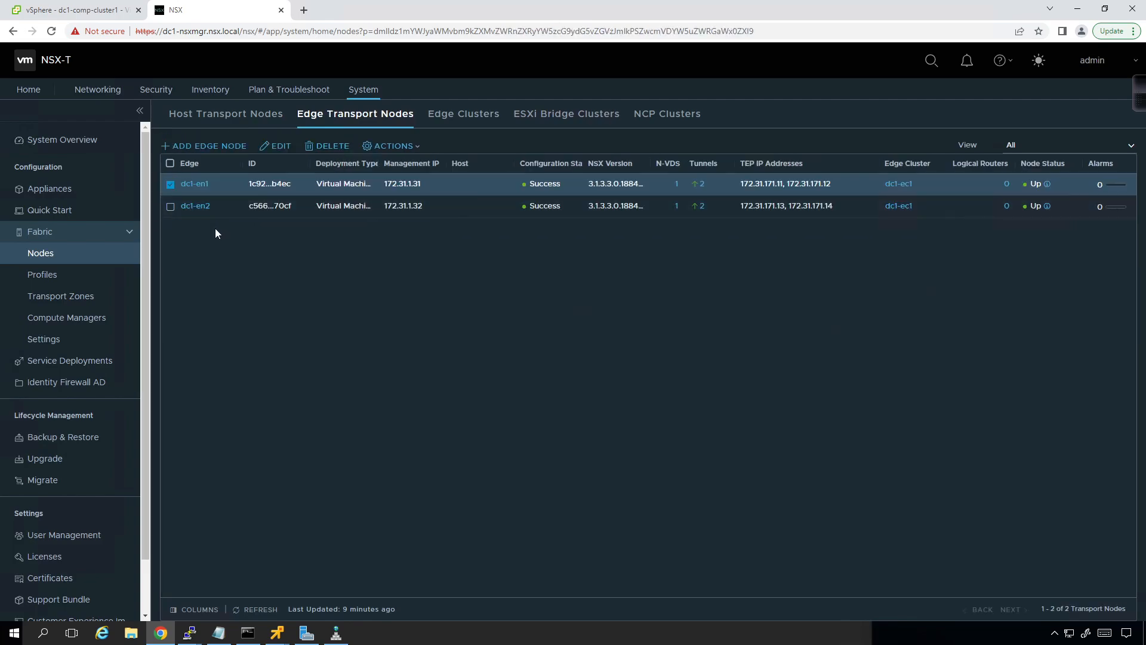
left_click(250, 615)
Step: Refresh the Host Transport Nodes list and open the down tunnels of dc1-esxi1.nsx.local for monitoring
left_click(244, 121)
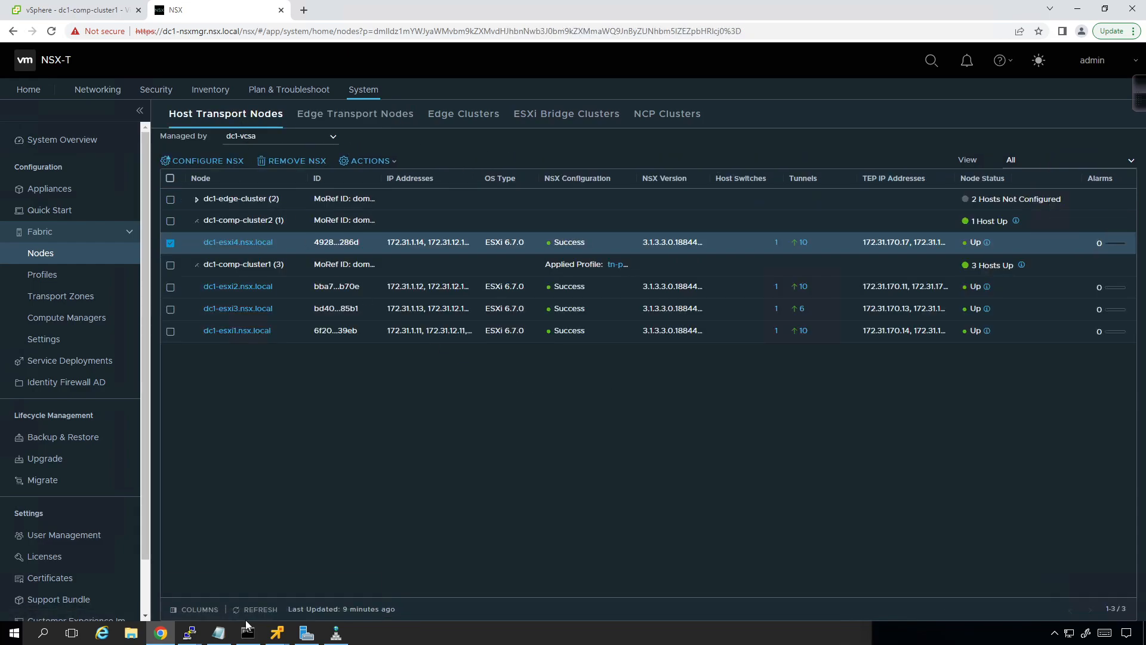
left_click(248, 611)
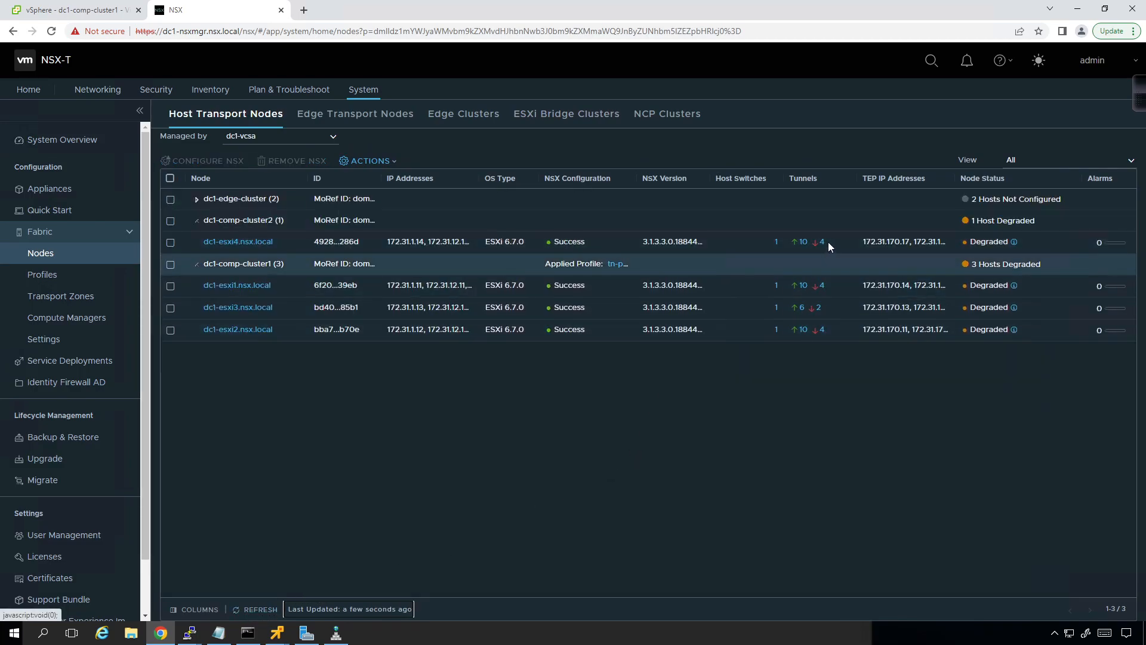
left_click(822, 287)
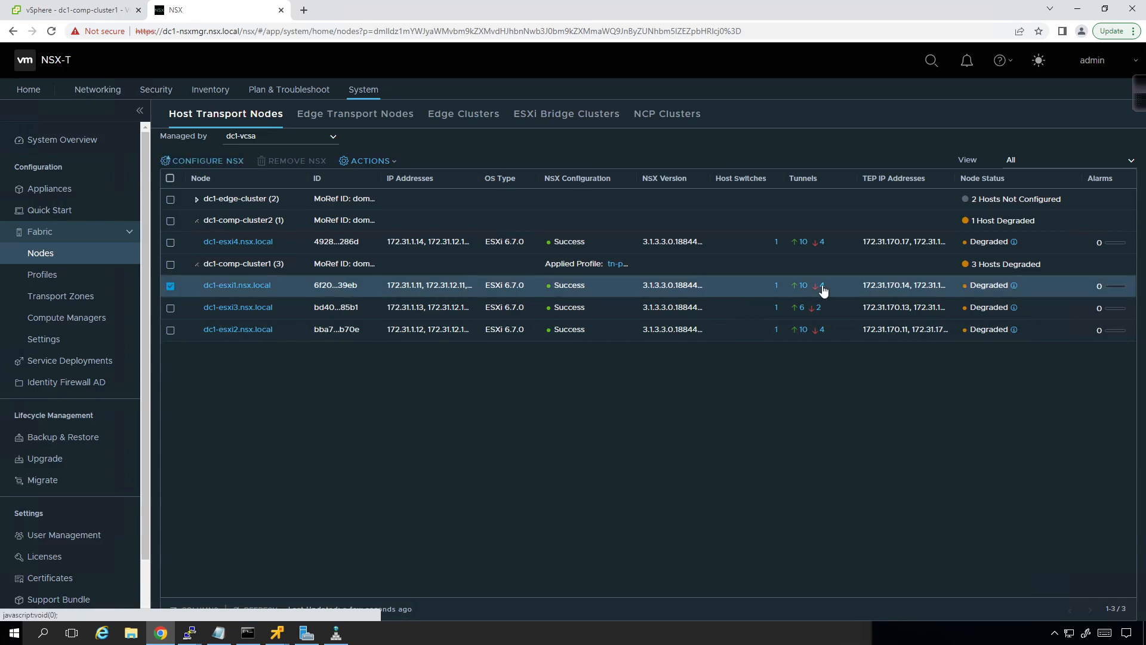
left_click(823, 285)
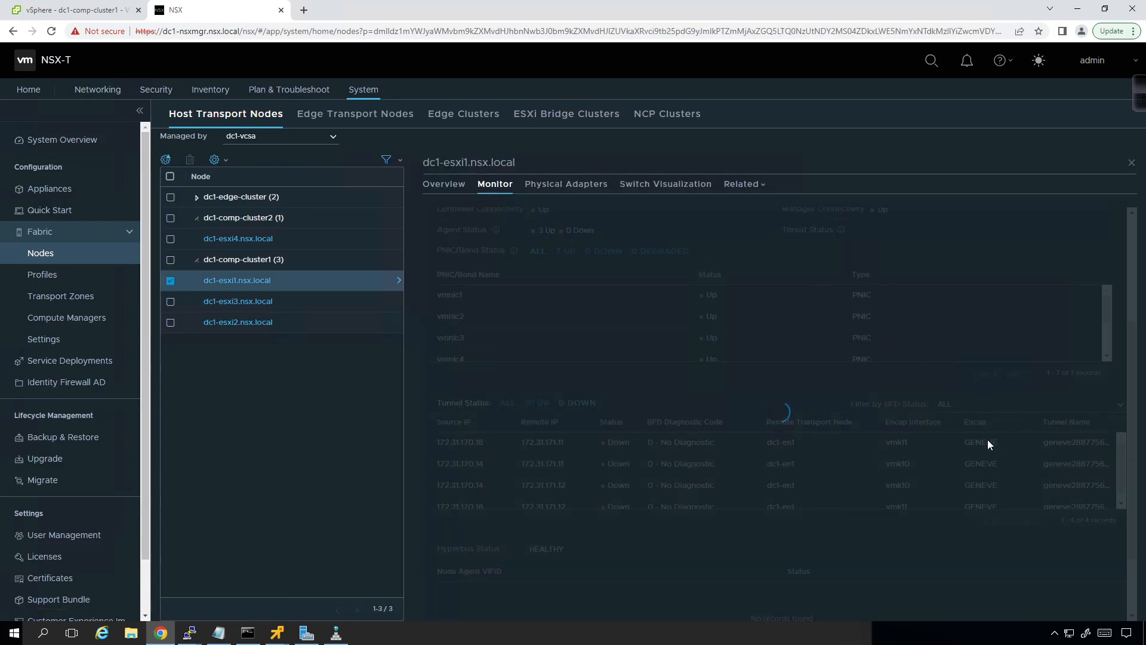
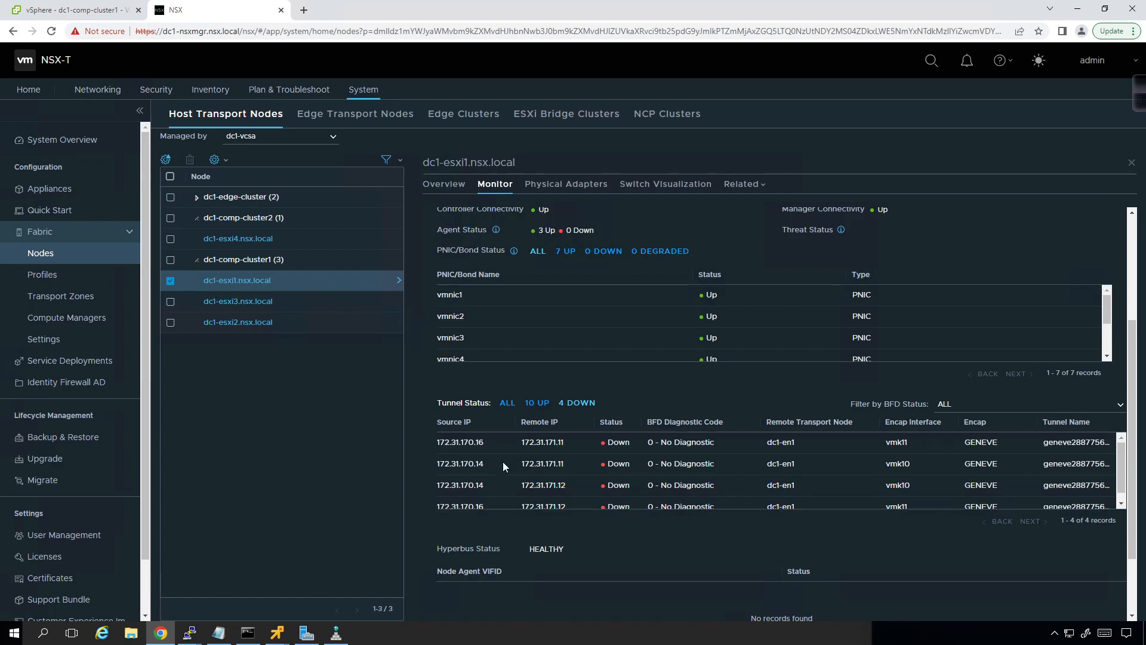
Step: Review the down tunnels, open en-pool under the networking IP address pools for editing and expand its subnet details
scroll(500, 460, "down", 1)
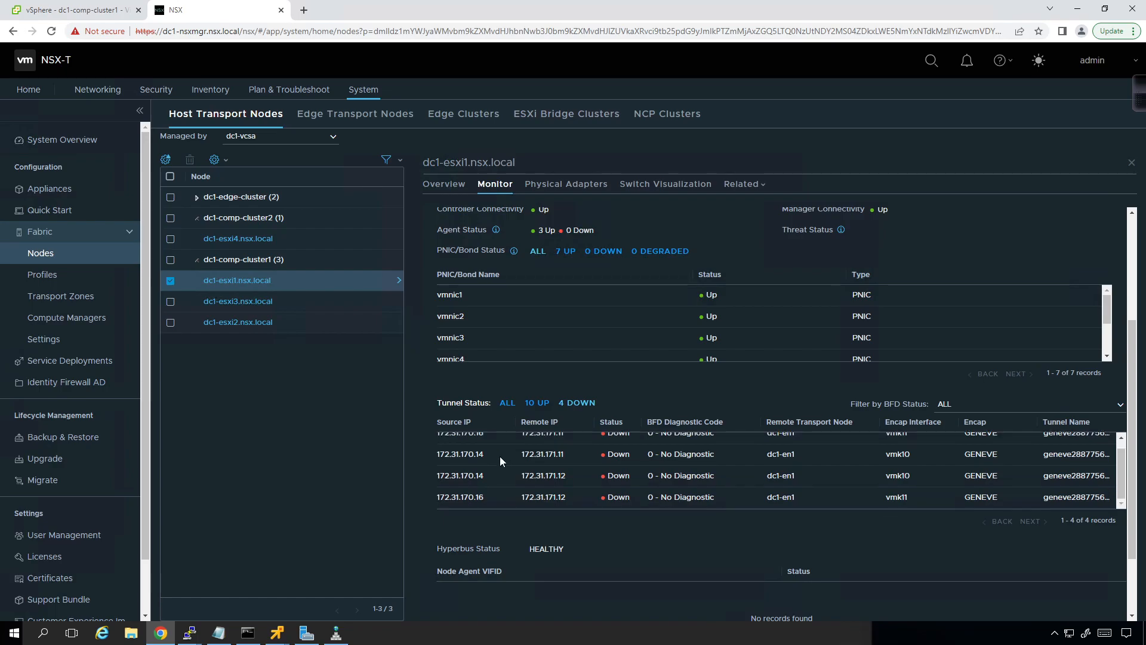
scroll(499, 462, "up", 1)
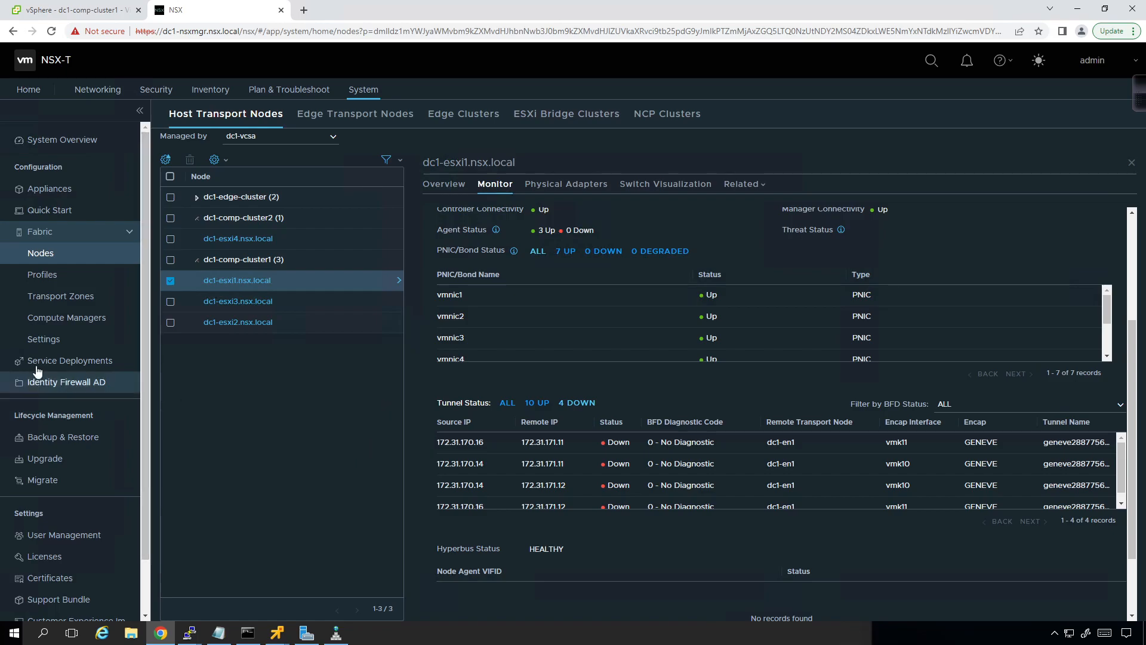
left_click(95, 91)
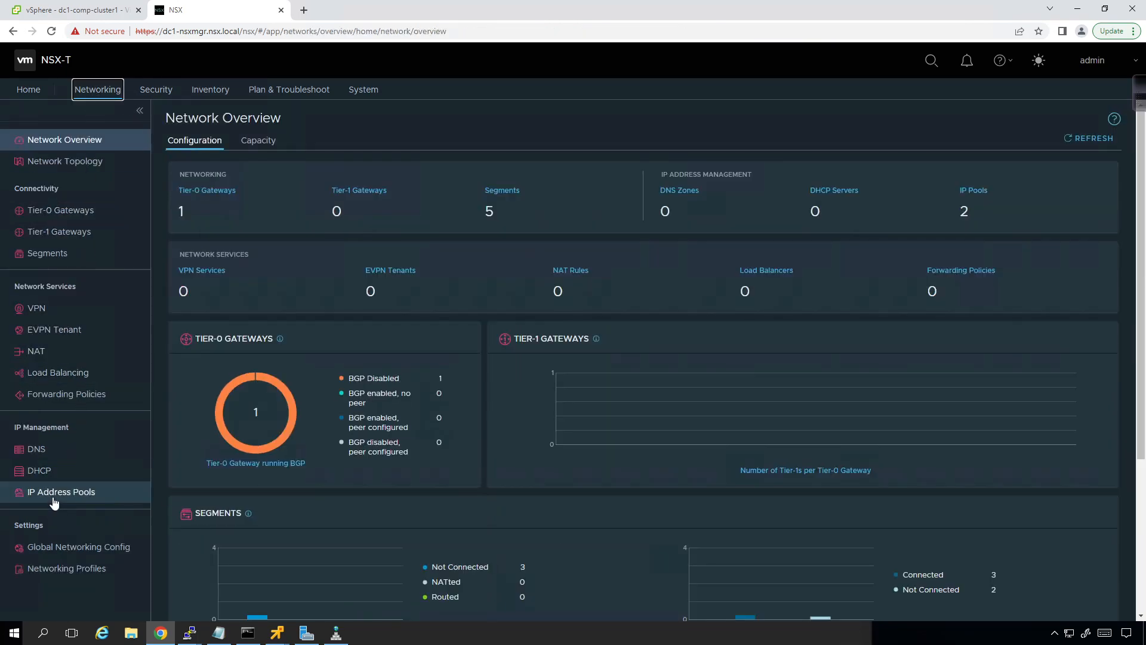
left_click(54, 501)
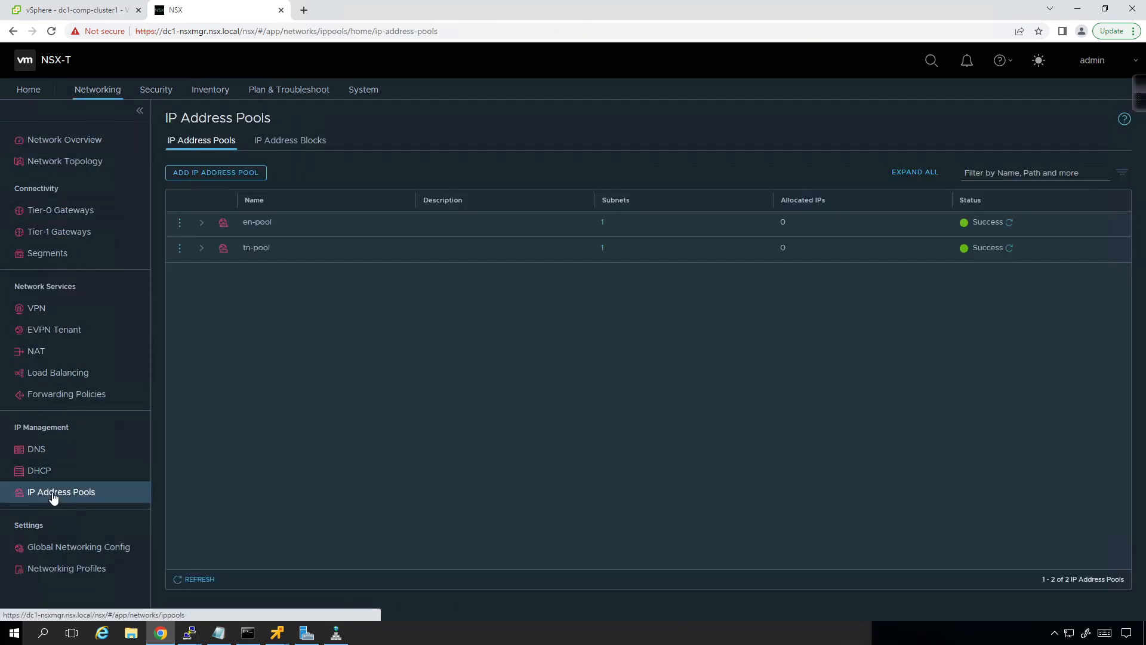
left_click(179, 226)
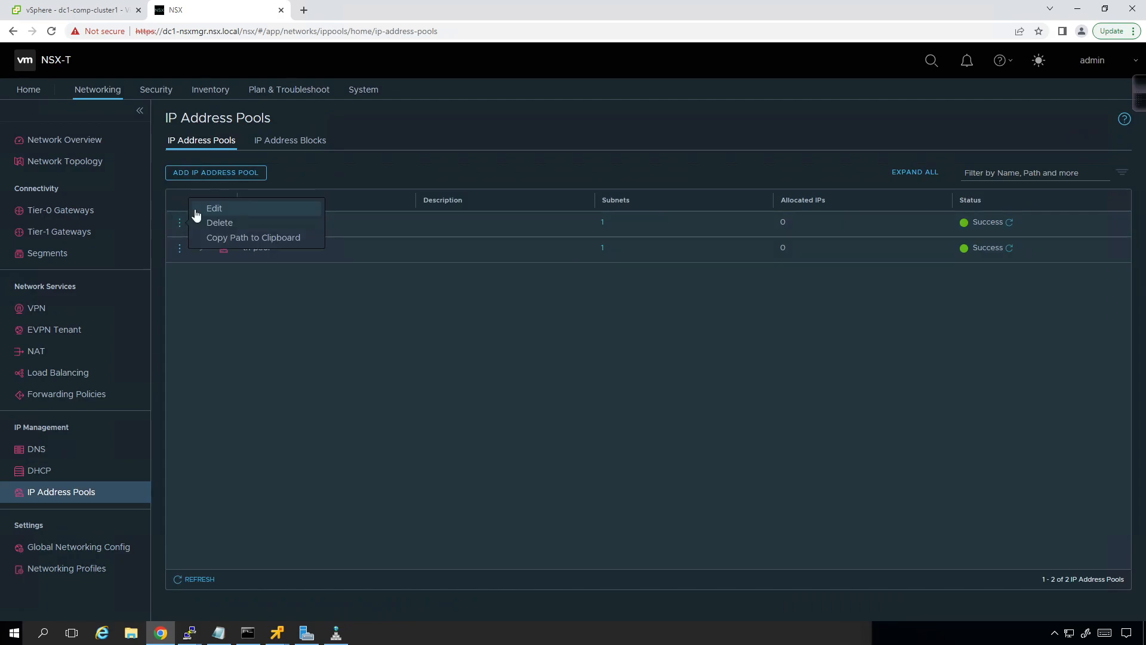
left_click(197, 212)
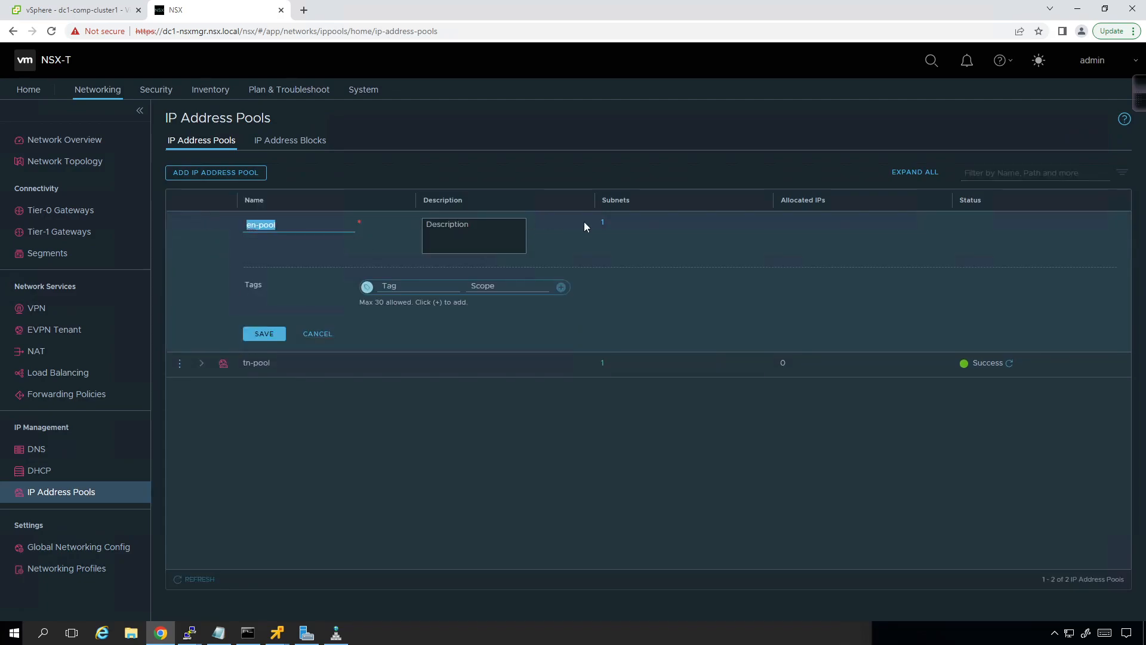
left_click(603, 225)
left_click(284, 240)
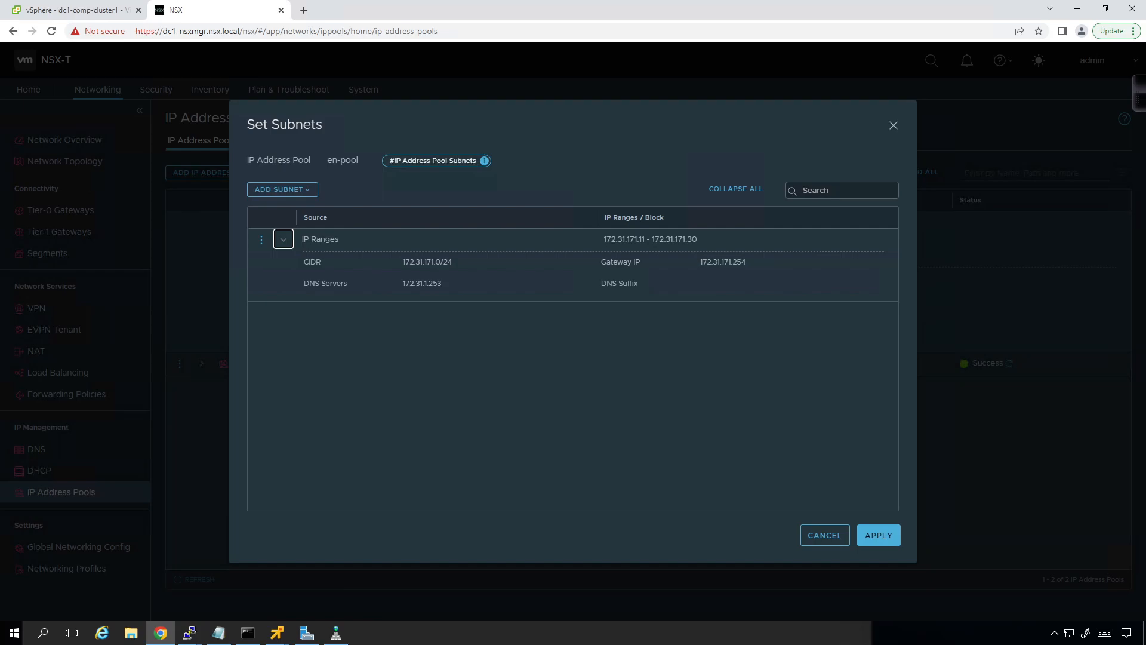
Step: Switch to the SecureCRT session of CSR1 and display the HSRP summary with show standby brief
key("alt+Tab")
type("show standb")
key("Tab")
type("bri")
key("Tab")
key("Return")
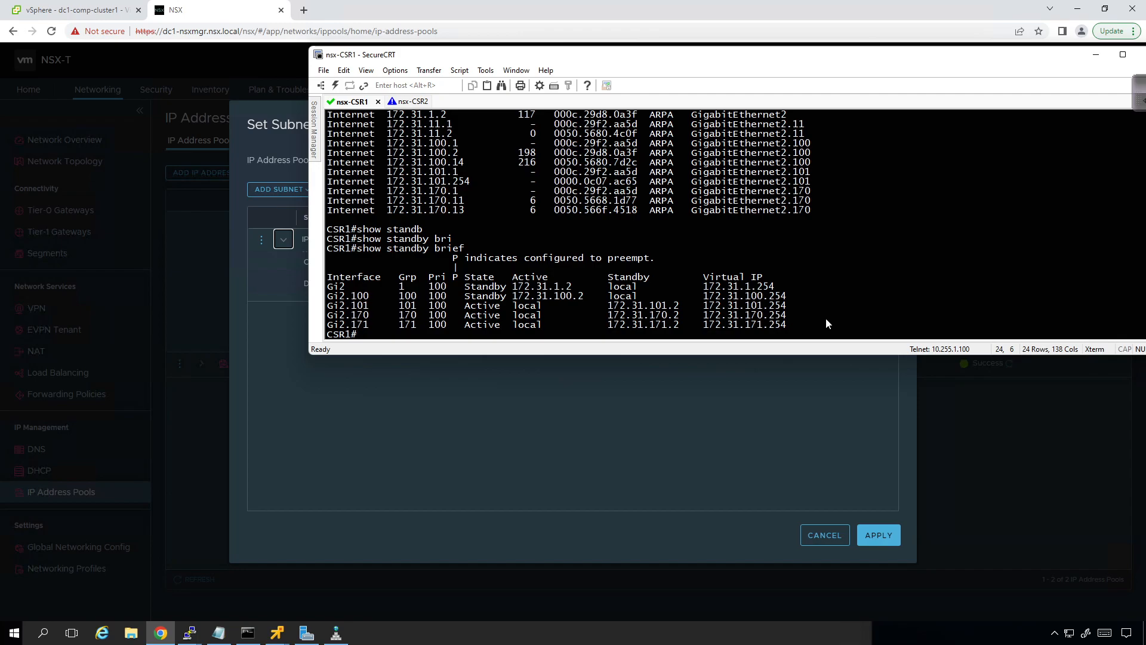
Step: Display the complete ARP table of CSR1 with show arp
type("show arp")
key("Return")
key("space")
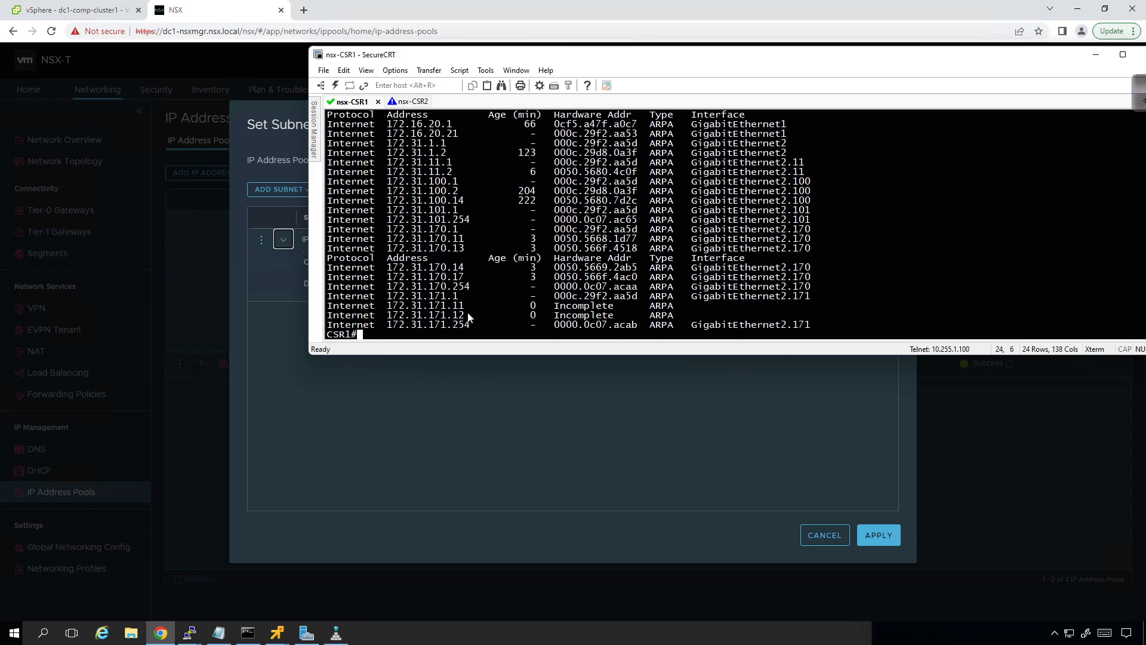
Step: Switch to the CSR2 session, enter privileged mode and run show standby brief
left_click(408, 105)
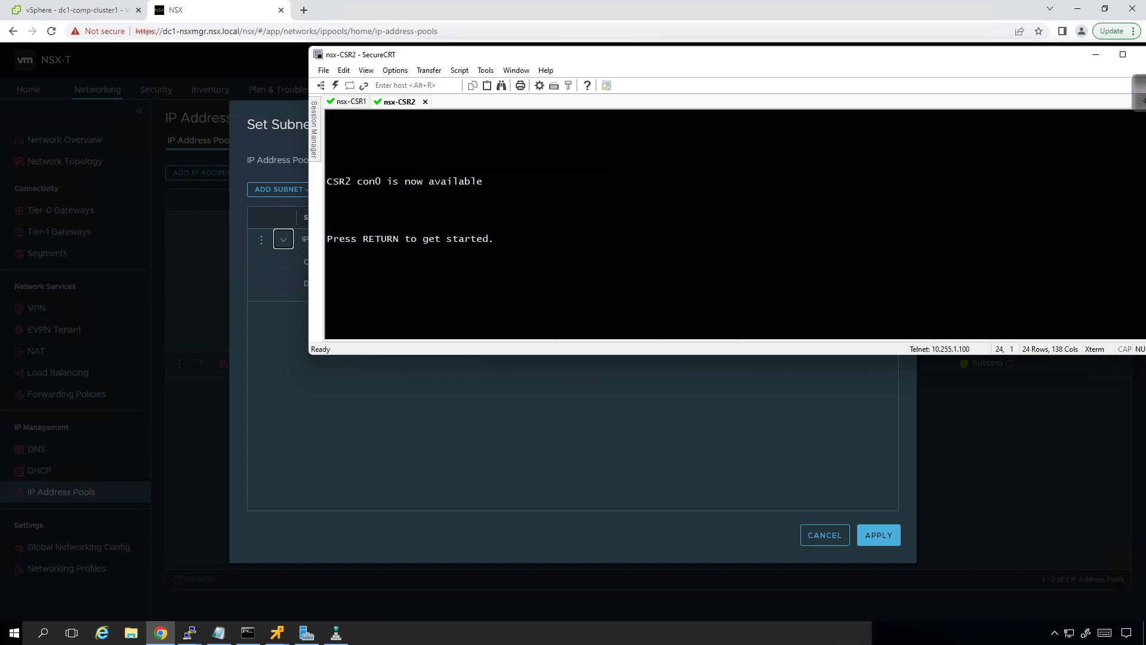
key("Return")
type("en")
key("Return")
type("show stan")
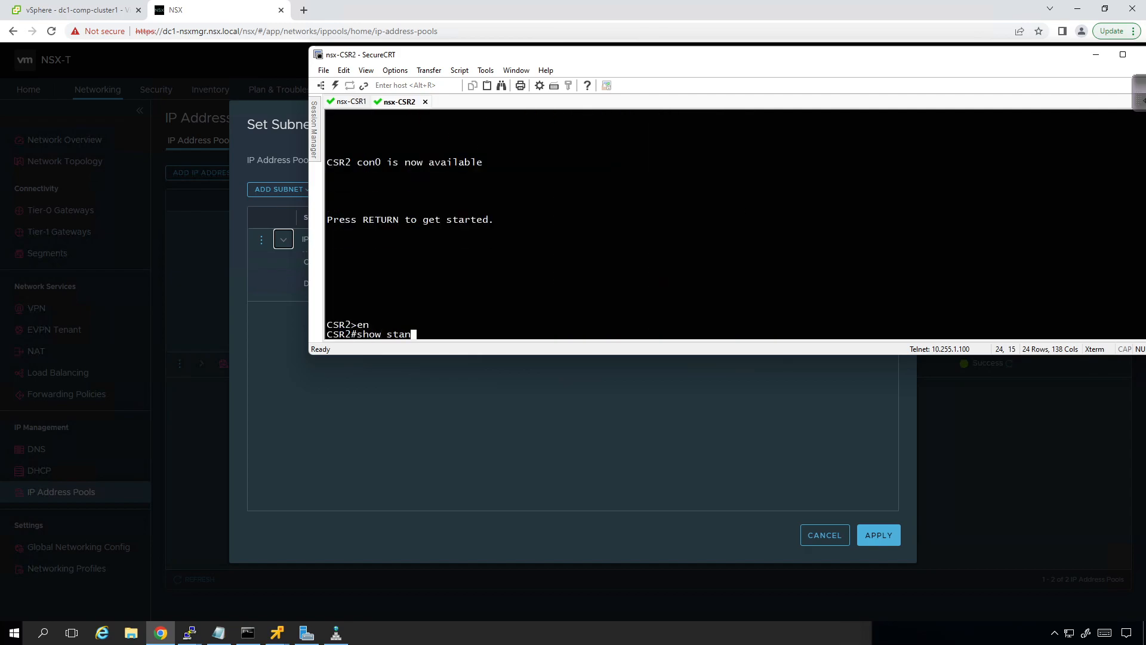
key("Tab")
type("bri")
key("Tab")
key("Return")
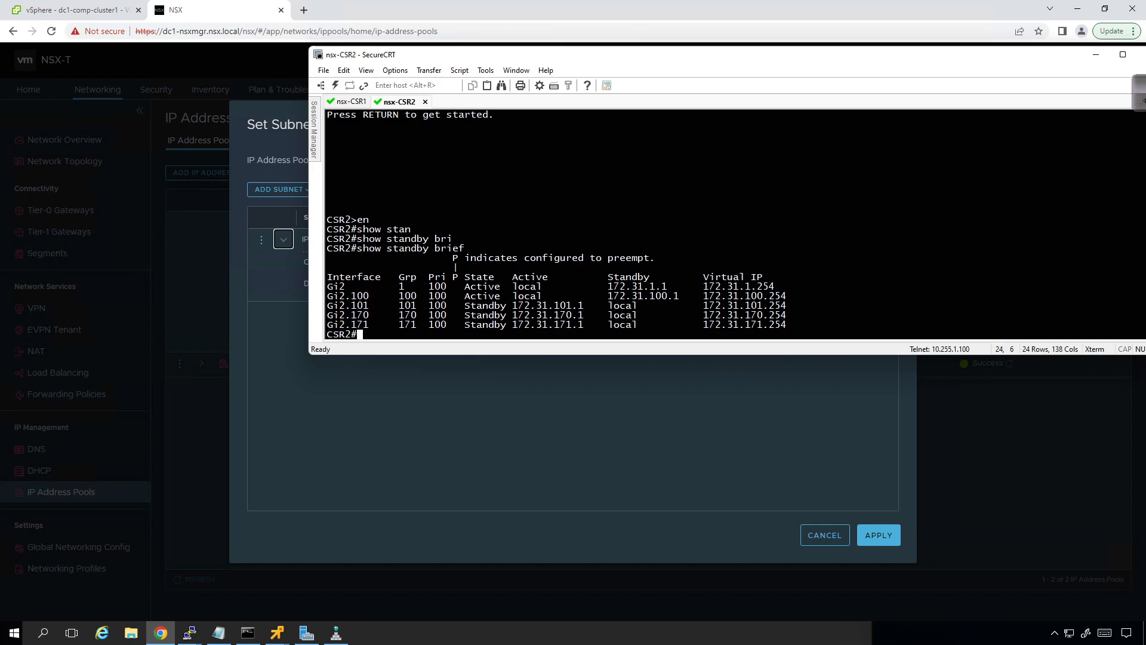
Step: Return to CSR1 and display the running configuration of interfaces g2.170 and g2.171
left_click(355, 102)
type("sh ru int ")
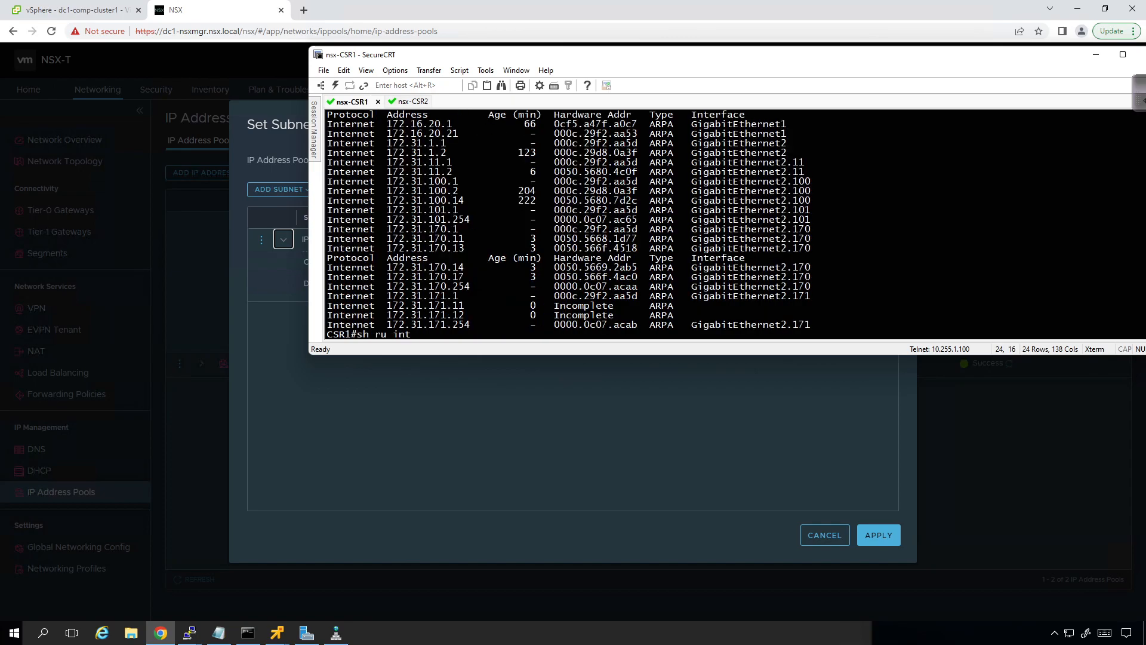
type("g2.170")
key("Return")
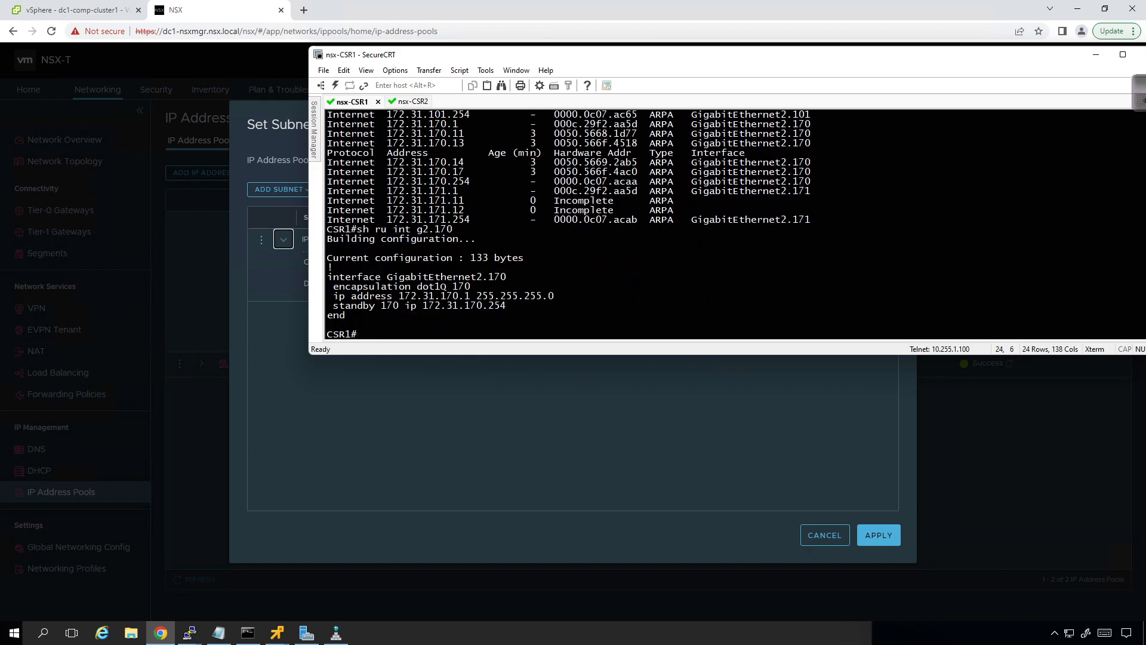
key("Up")
key("BackSpace")
type("171")
key("Return")
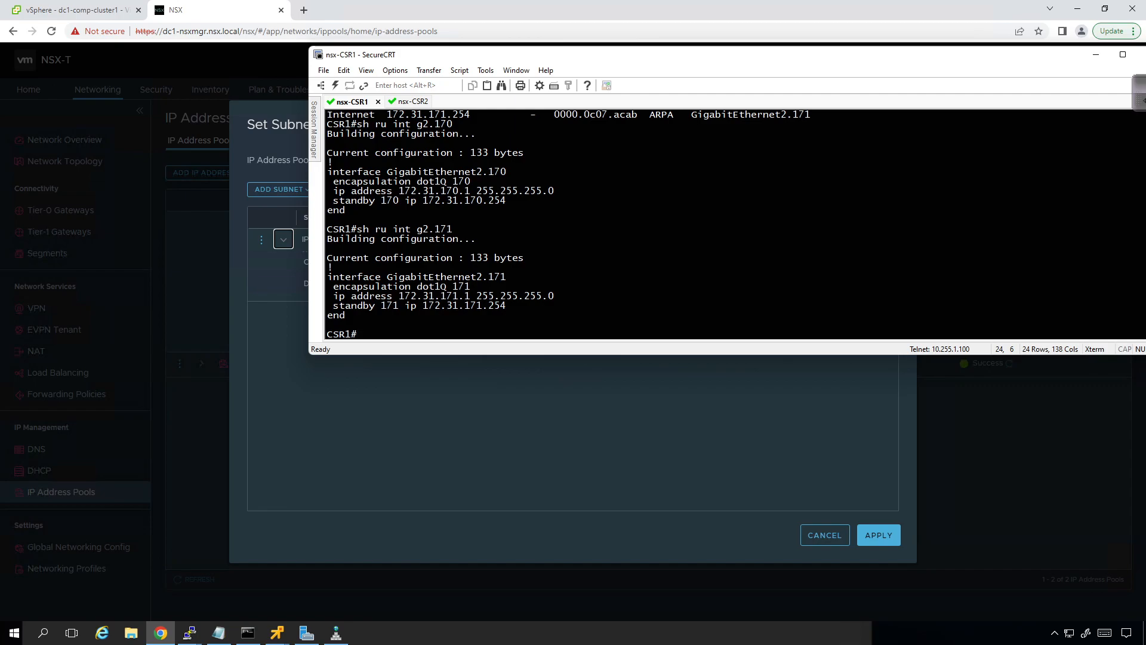
Step: Enter configuration mode on CSR2 and shut down interface g2
left_click(394, 388)
left_click(603, 253)
left_click(413, 102)
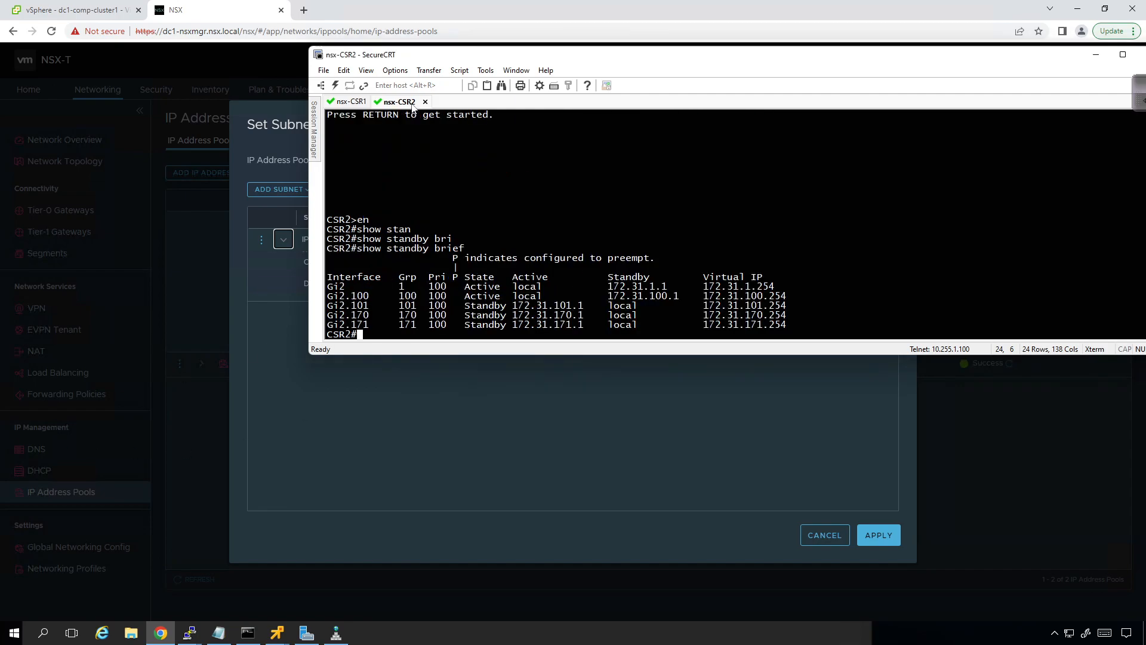
key("Return")
type("conf t")
key("Return")
type("int g2")
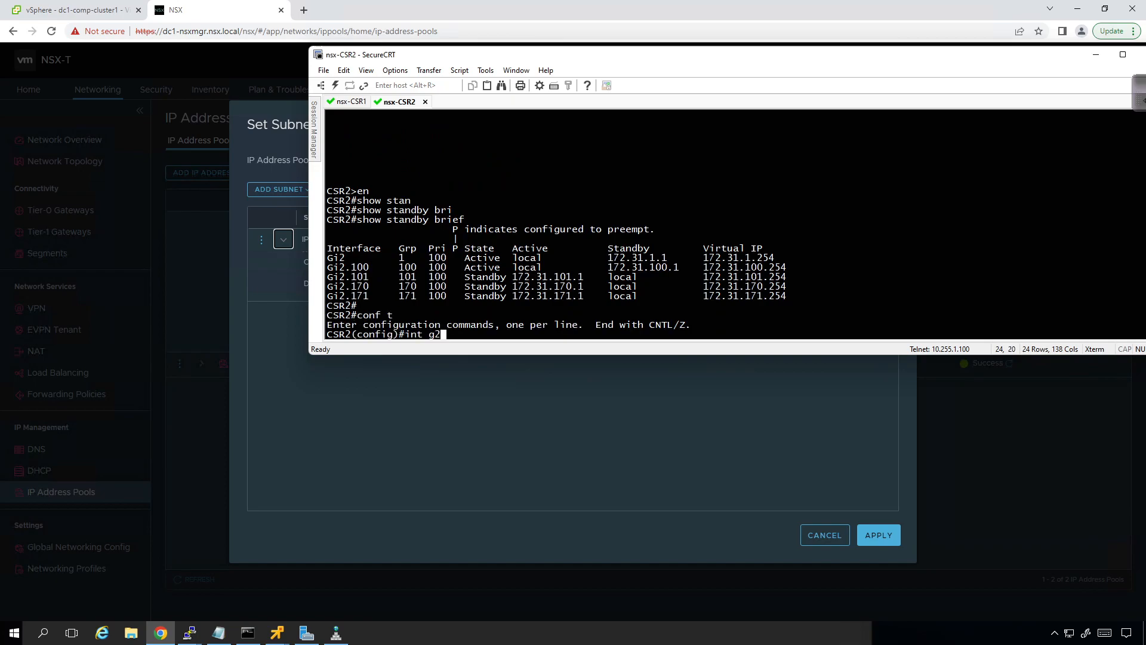
key("Return")
type("shut")
key("Return")
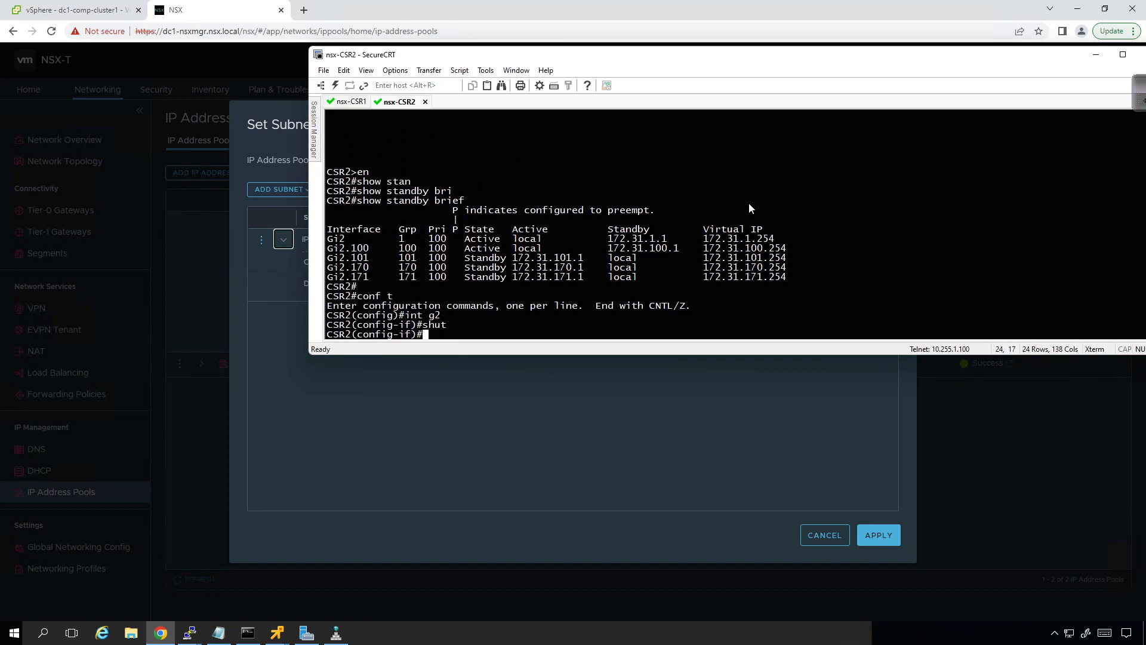
Step: Return to CSR1 and run show standby brief again to check the state of its HSRP groups
left_click(355, 102)
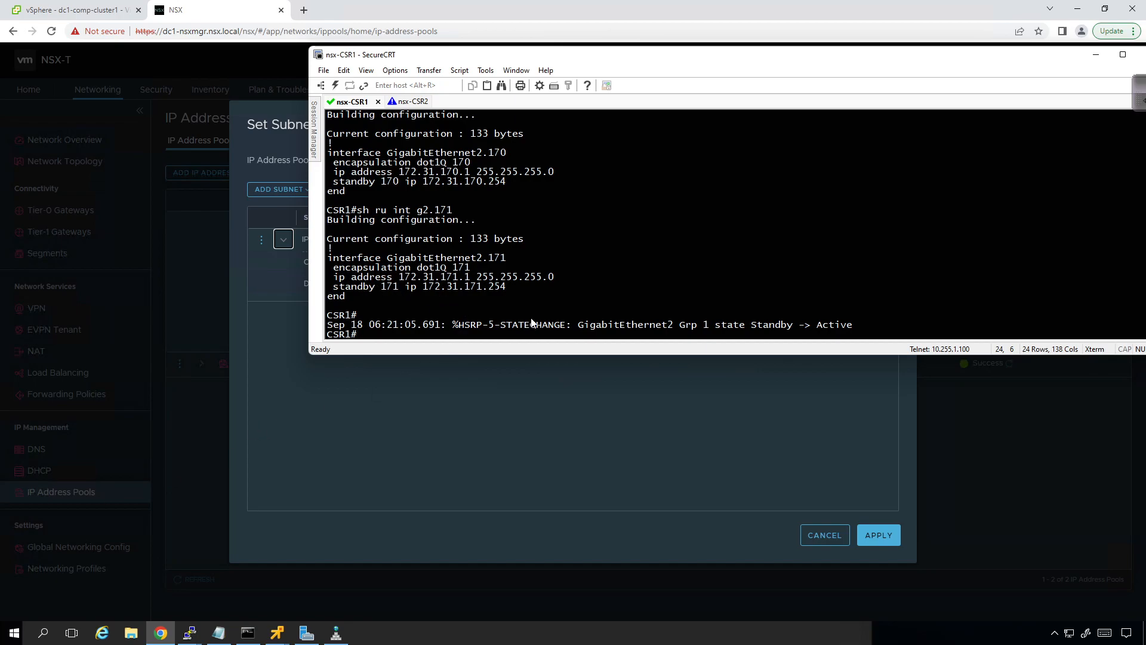
key("Return")
key("Up")
key("Up")
key("Up")
key("Up")
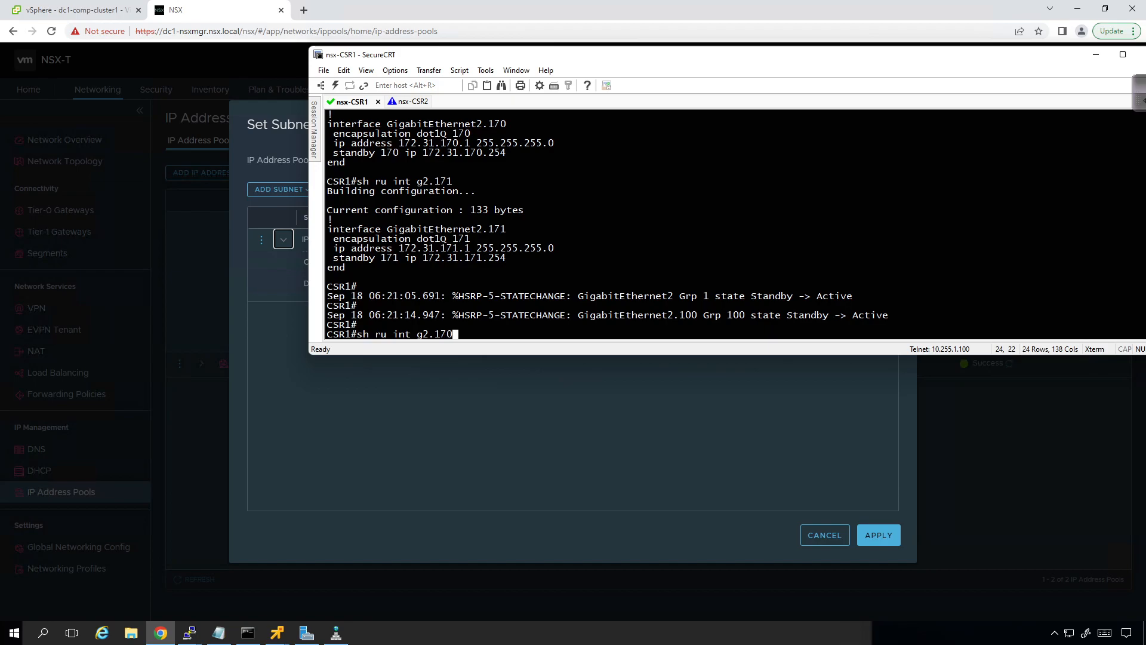
key("Return")
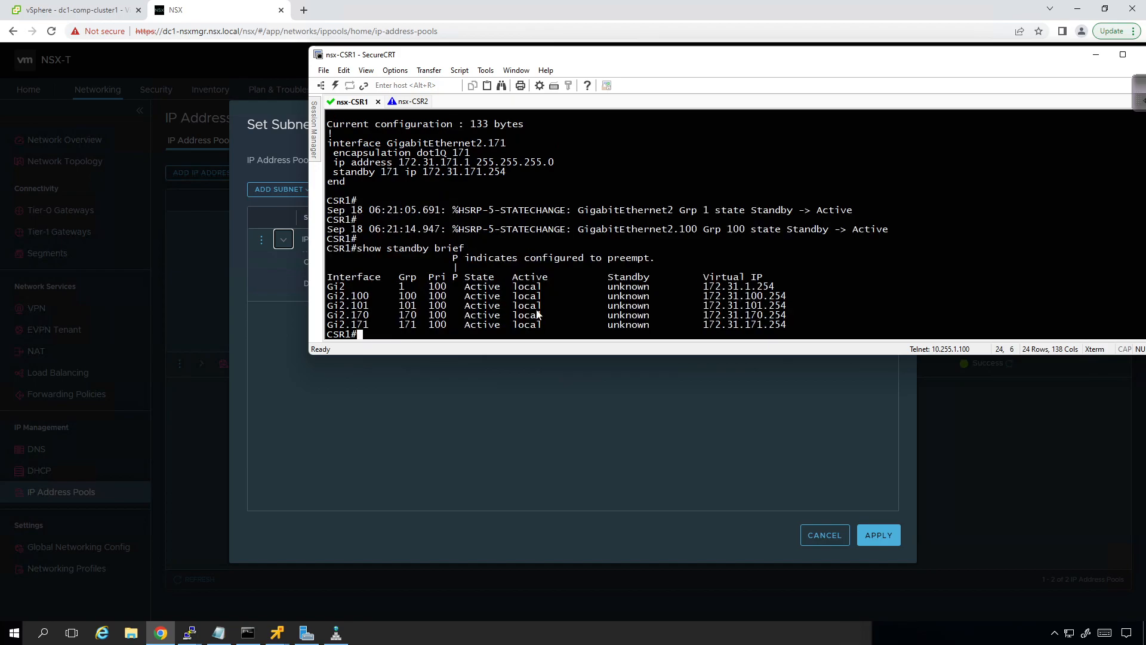
Step: Switch to NSX, close the en-pool subnets, examine tn-pool's subnet details and cancel editing en-pool
left_click(495, 393)
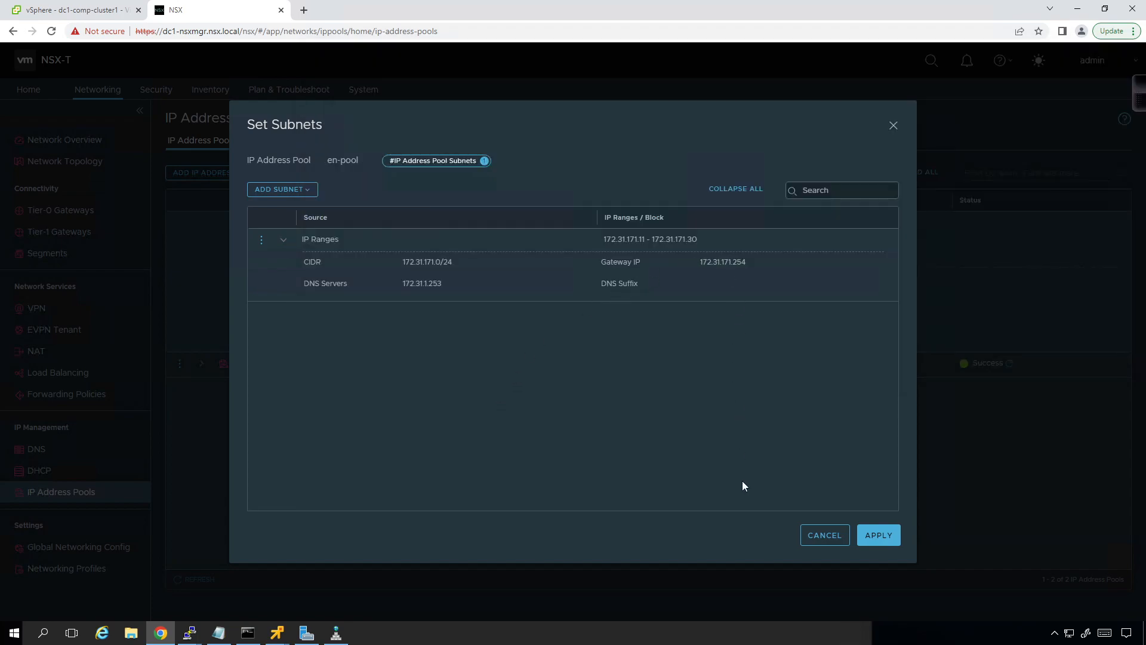
left_click(827, 538)
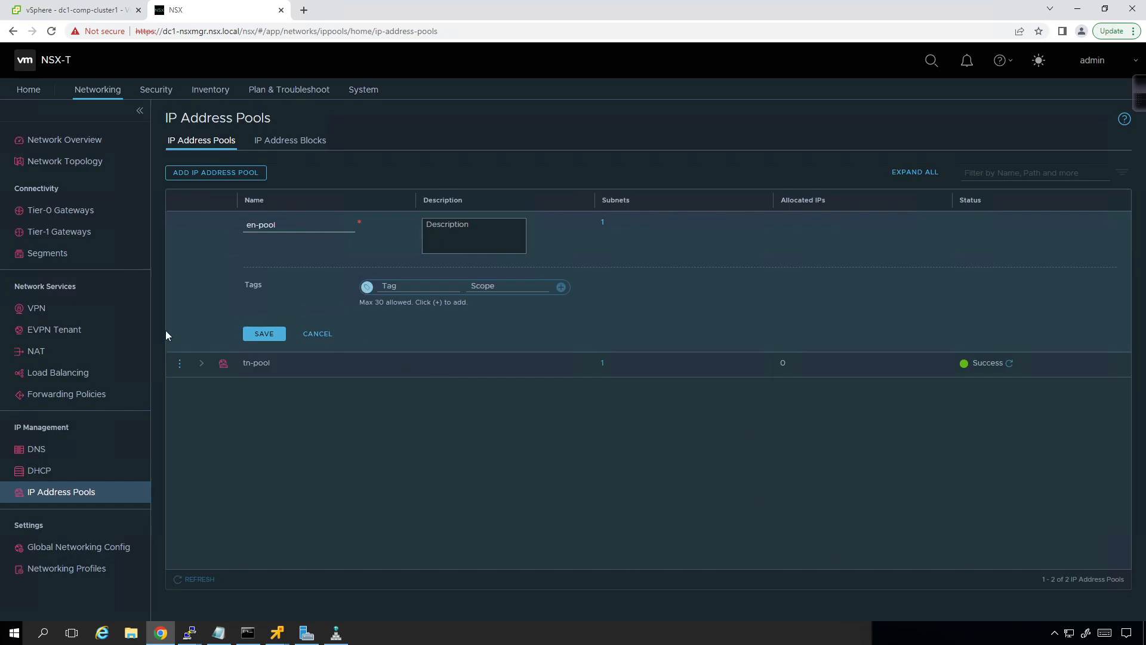
left_click(203, 366)
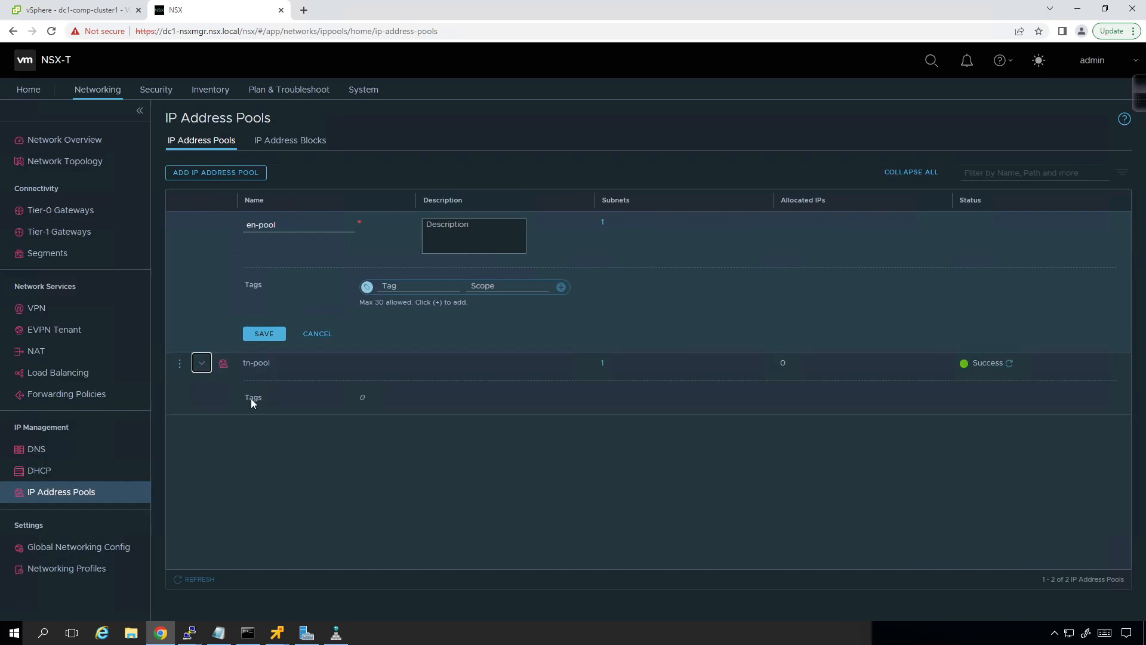
left_click(603, 365)
left_click(284, 284)
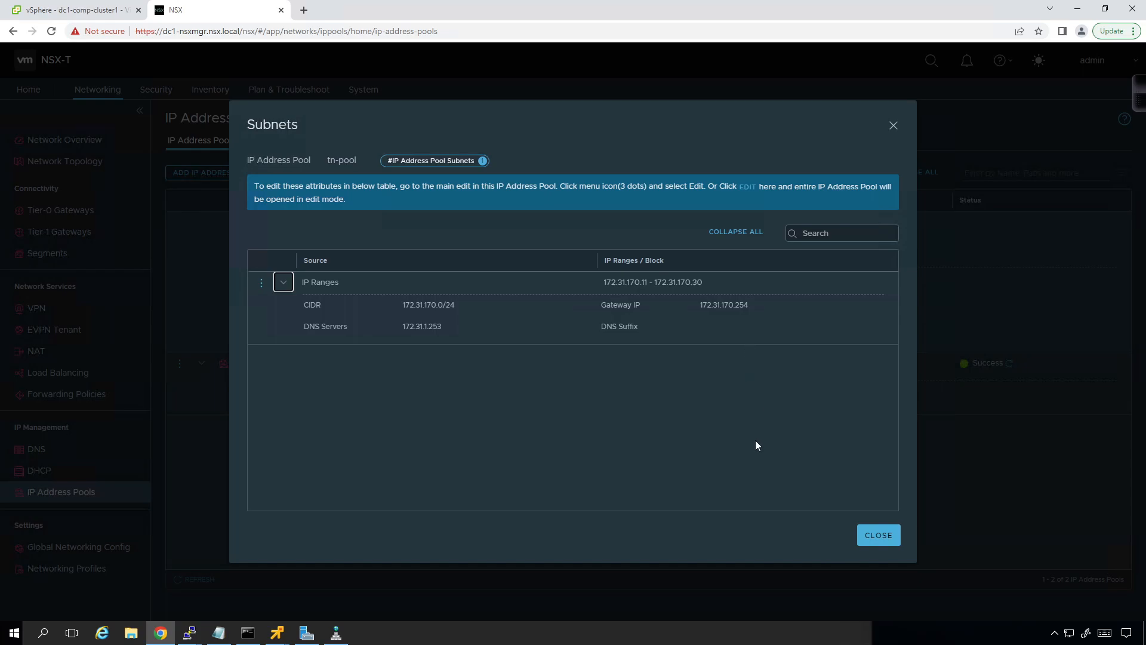
left_click(878, 535)
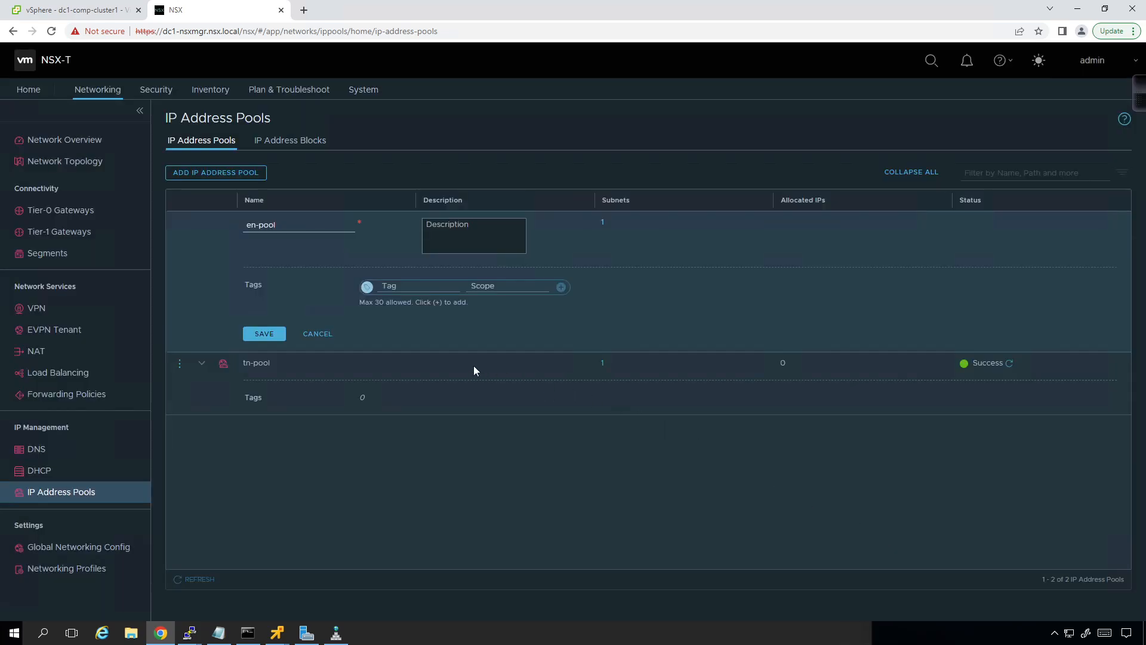
left_click(318, 335)
Step: Set the gateway IP of en-pool's subnet to 172.31.171.1, apply the change and save the pool
left_click(180, 226)
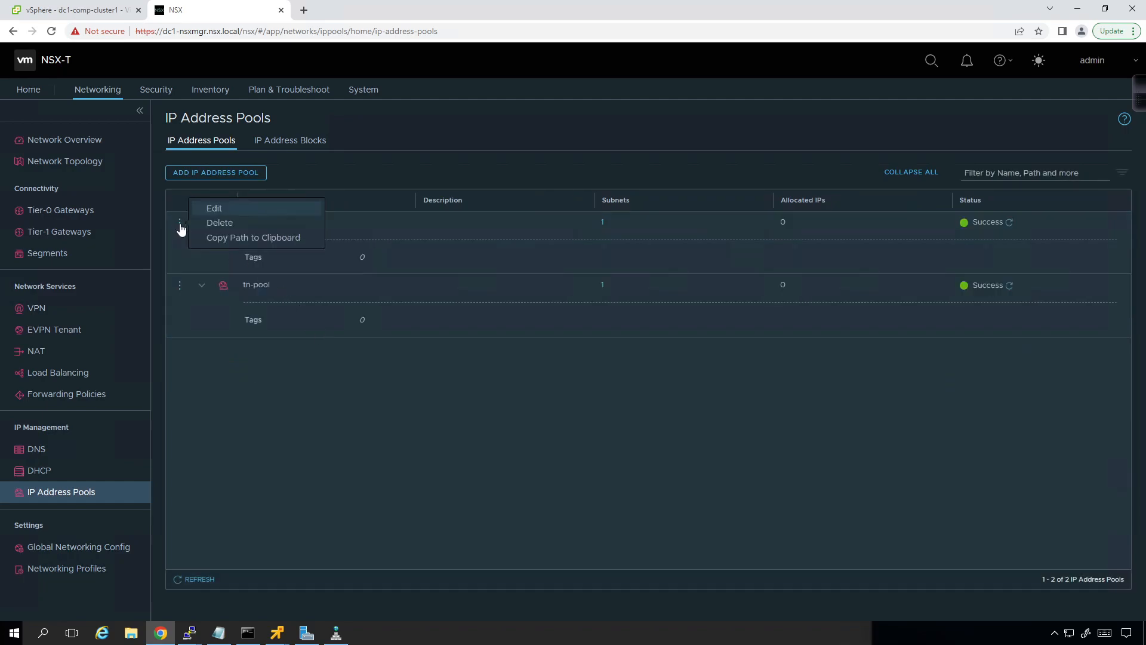
left_click(207, 209)
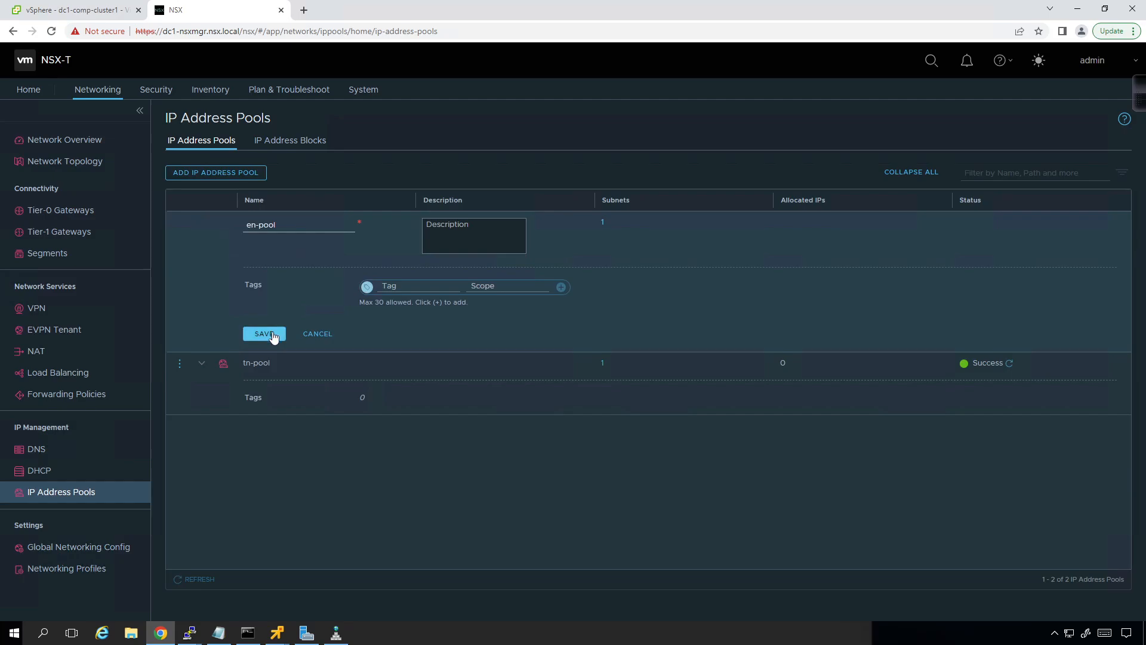
left_click(603, 223)
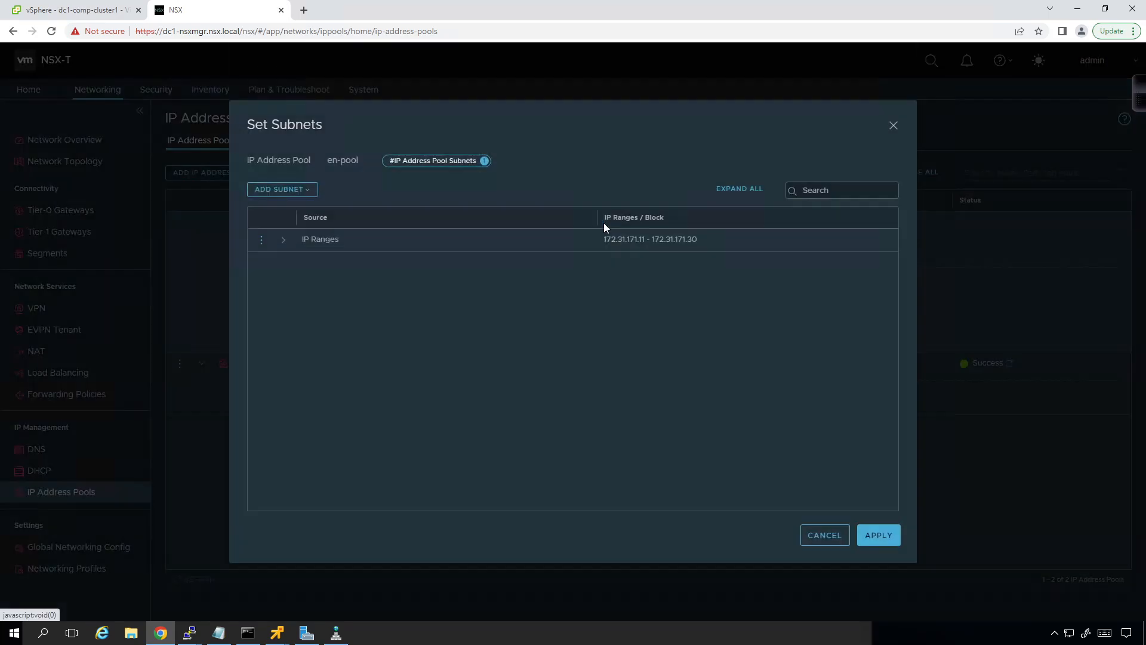
left_click(261, 241)
left_click(290, 230)
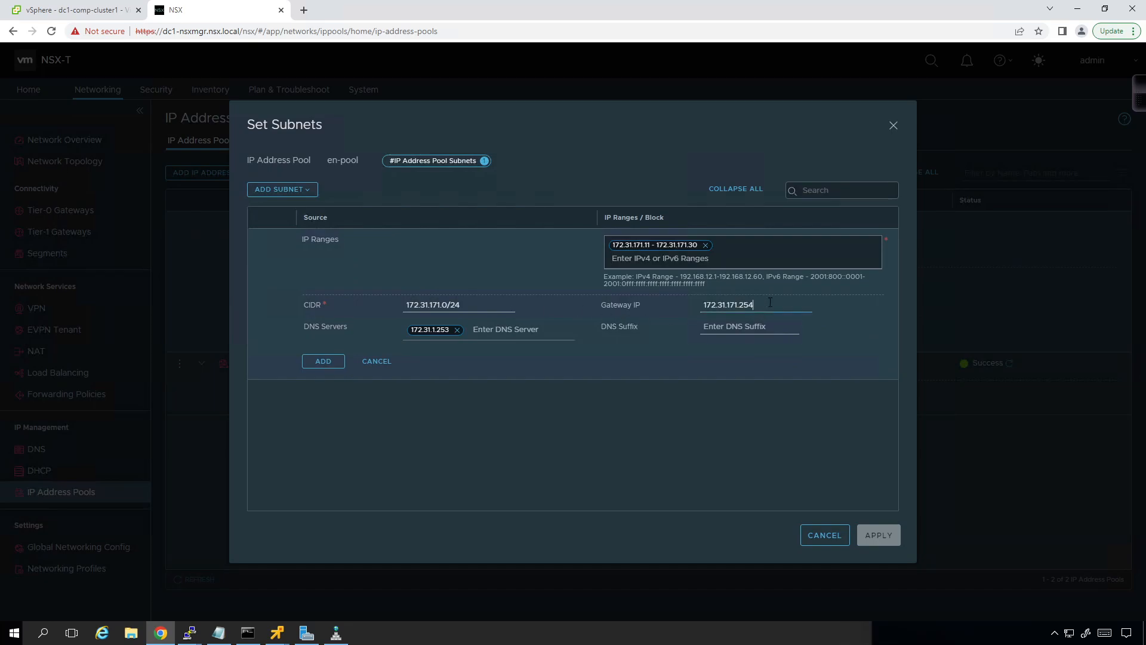
key("BackSpace")
key("BackSpace")
key("BackSpace")
left_click(323, 361)
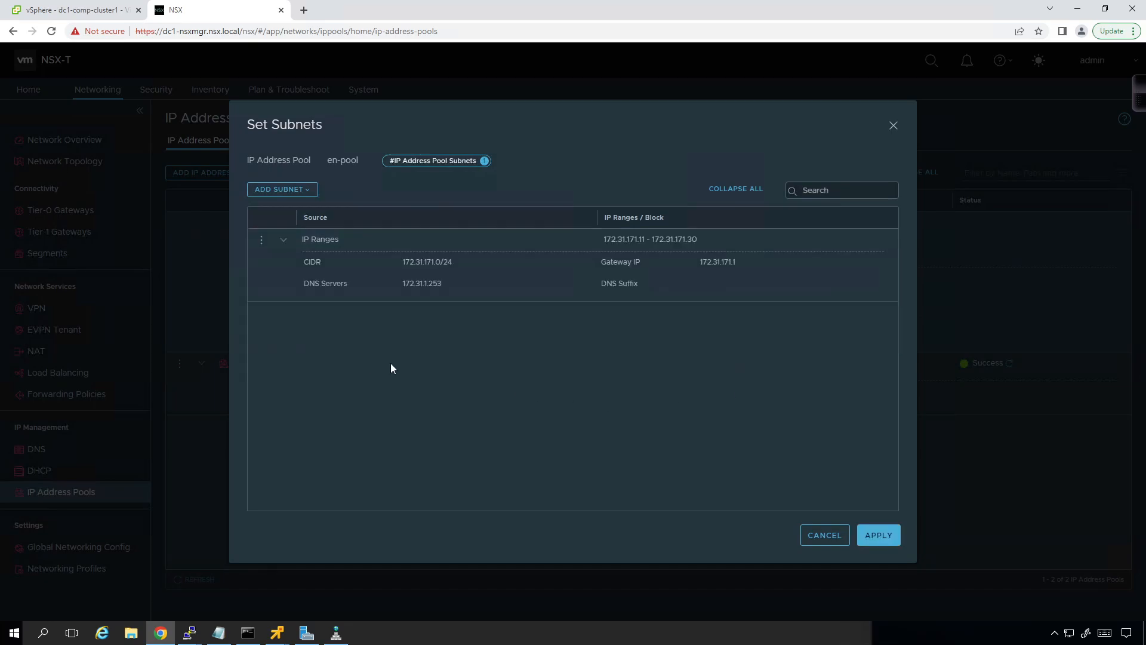
left_click(883, 536)
left_click(250, 333)
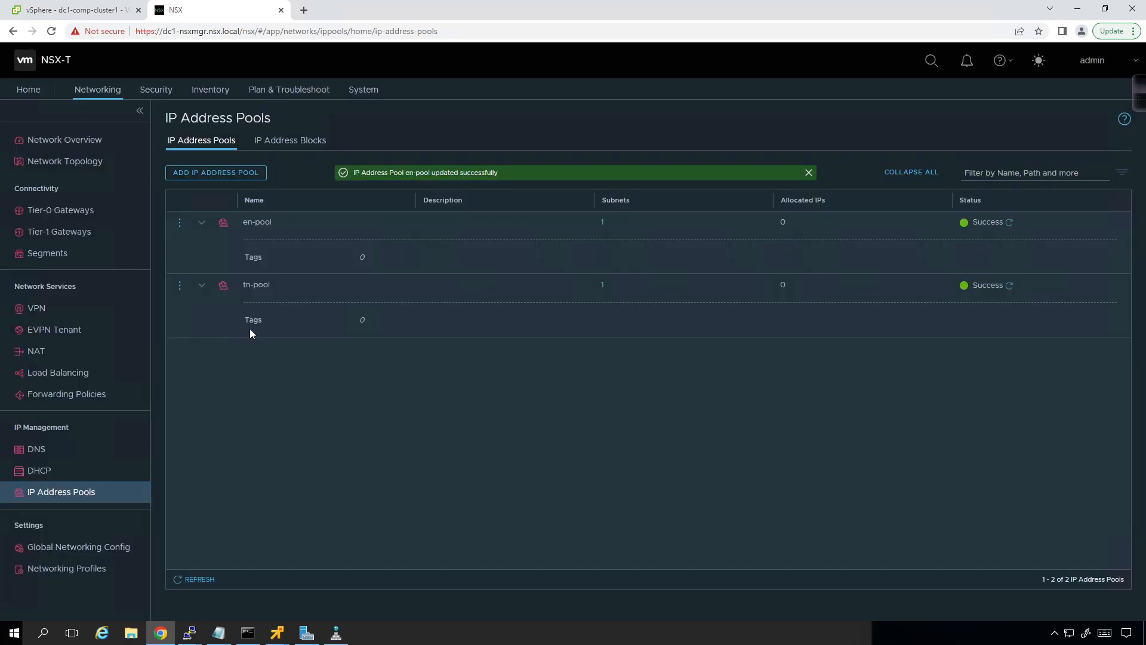
Step: Set the gateway IP of tn-pool's subnet to 172.31.170.1, apply the change and save the pool
left_click(179, 287)
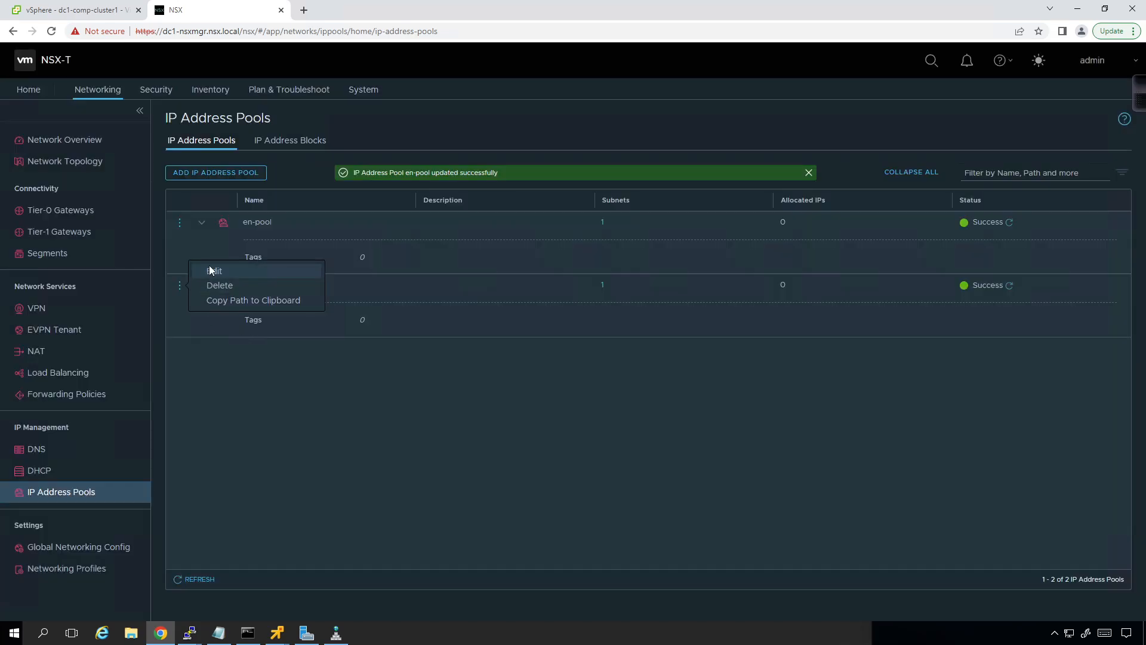
left_click(211, 269)
left_click(600, 287)
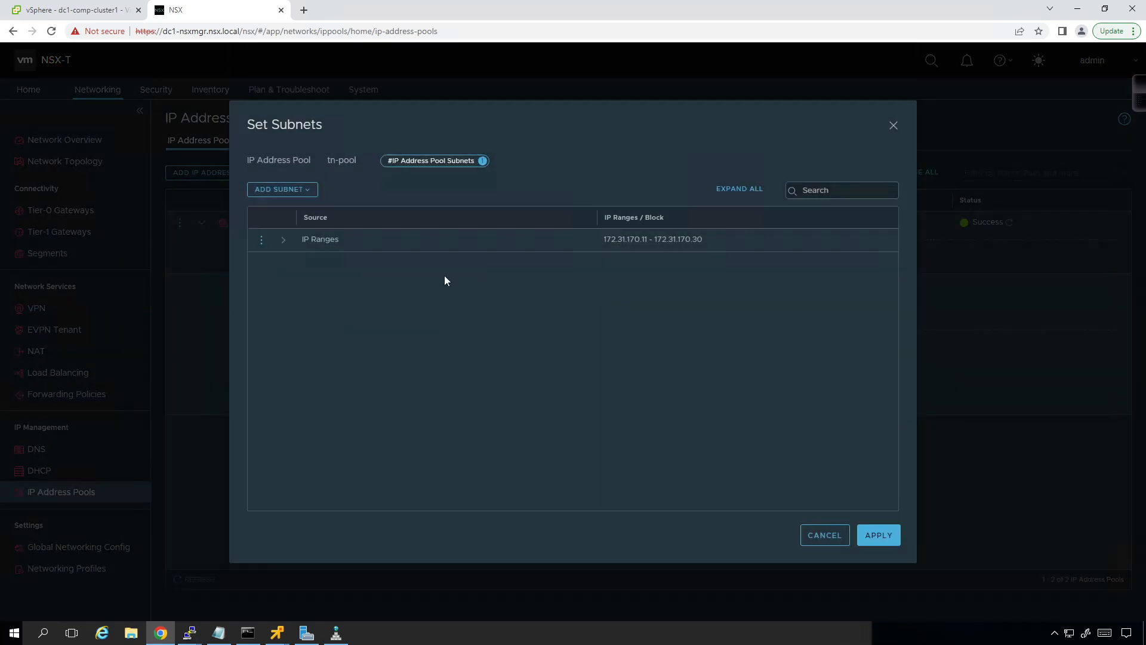
left_click(261, 240)
left_click(295, 227)
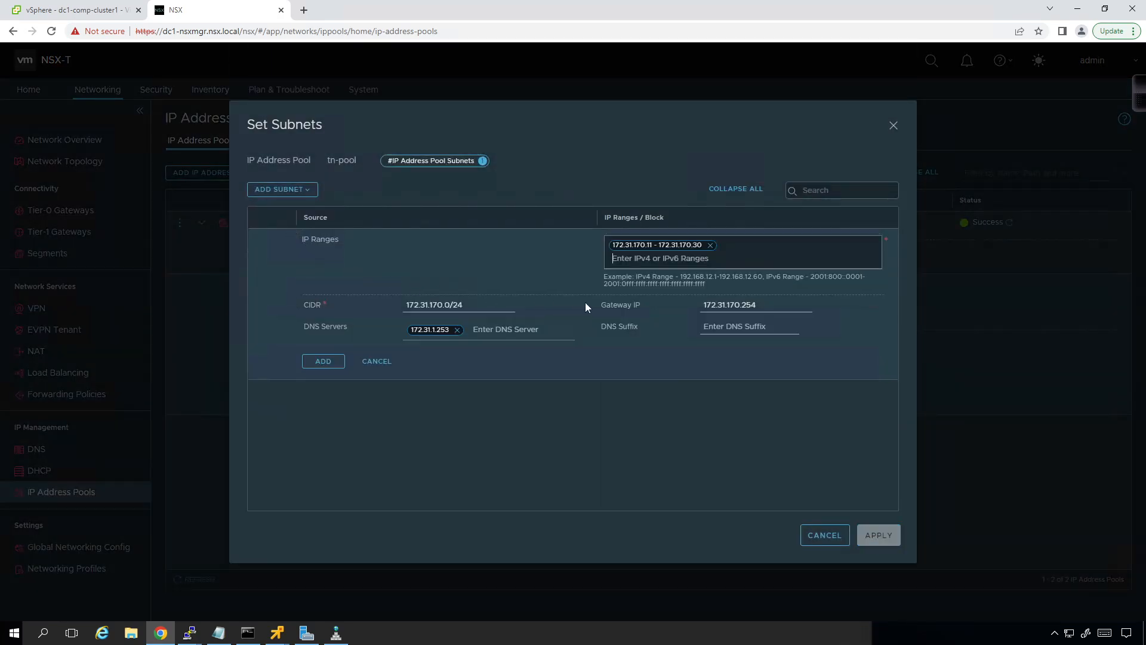
left_click(754, 315)
key("BackSpace")
key("BackSpace")
key("BackSpace")
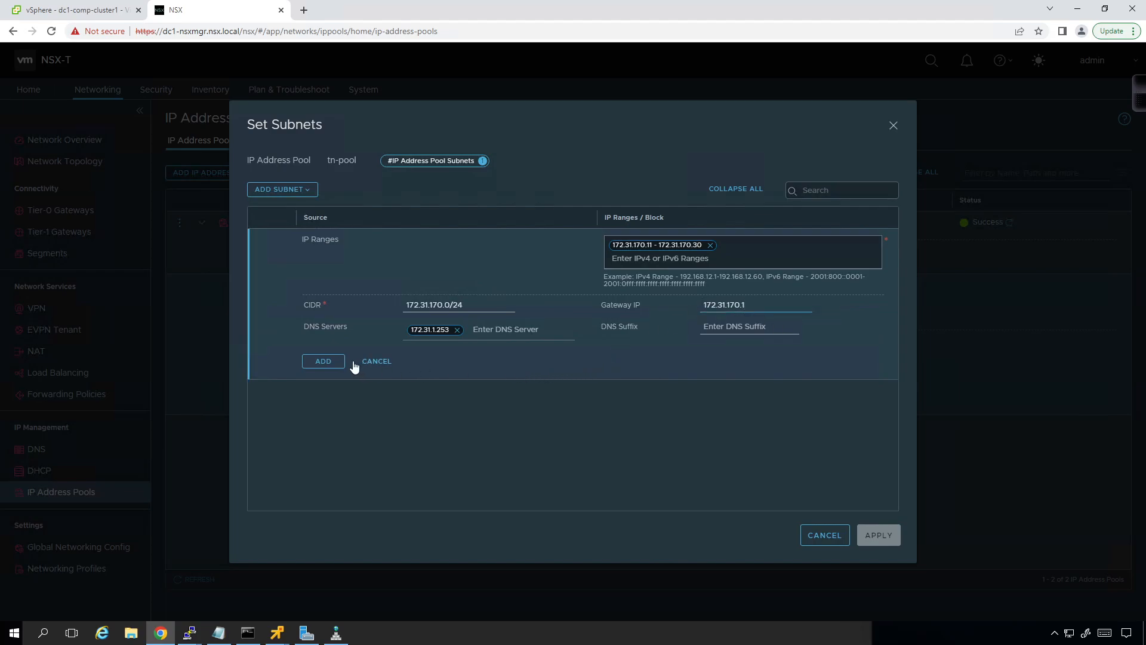
left_click(323, 362)
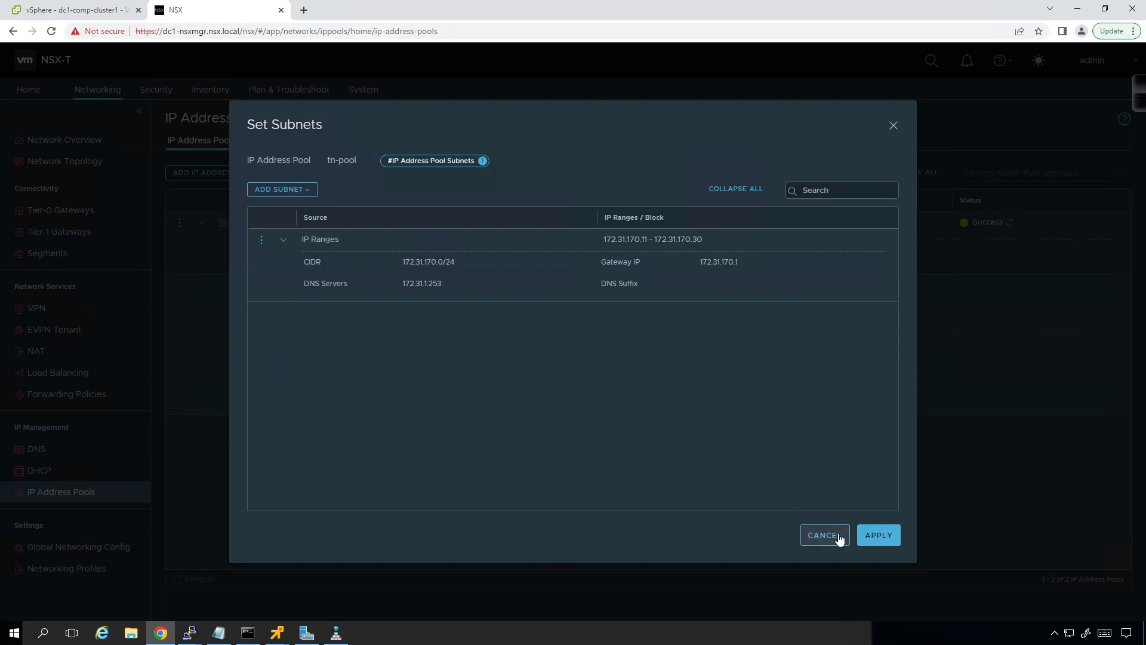
left_click(874, 535)
left_click(264, 397)
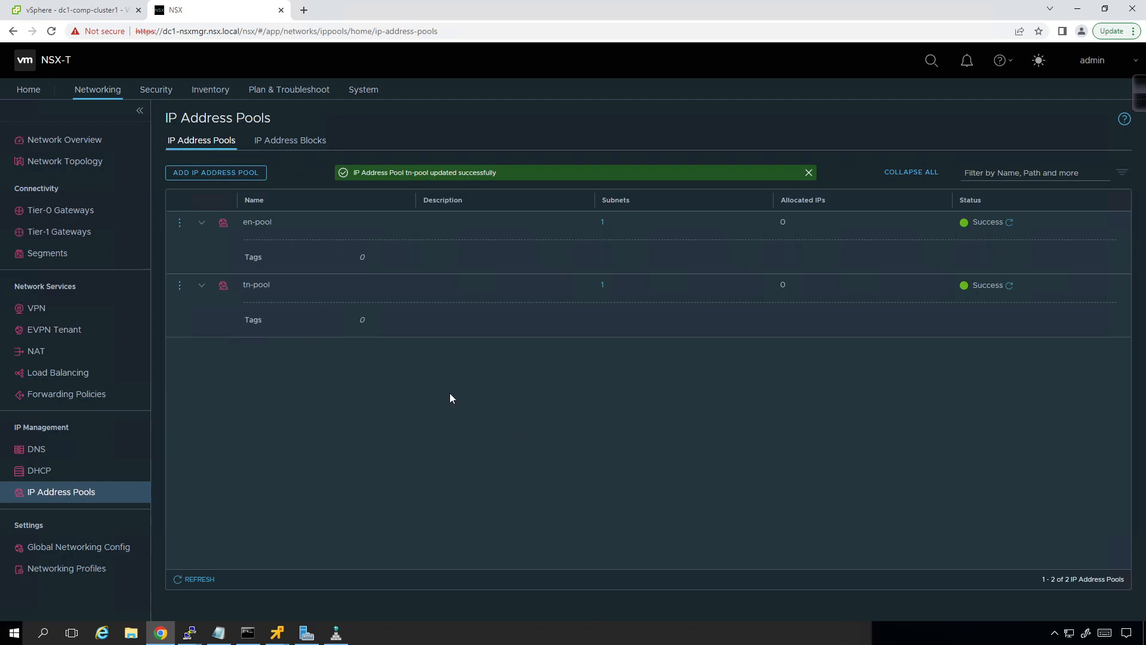
Step: Go to the host transport nodes in the system fabric and refresh the list to check their tunnels
left_click(375, 91)
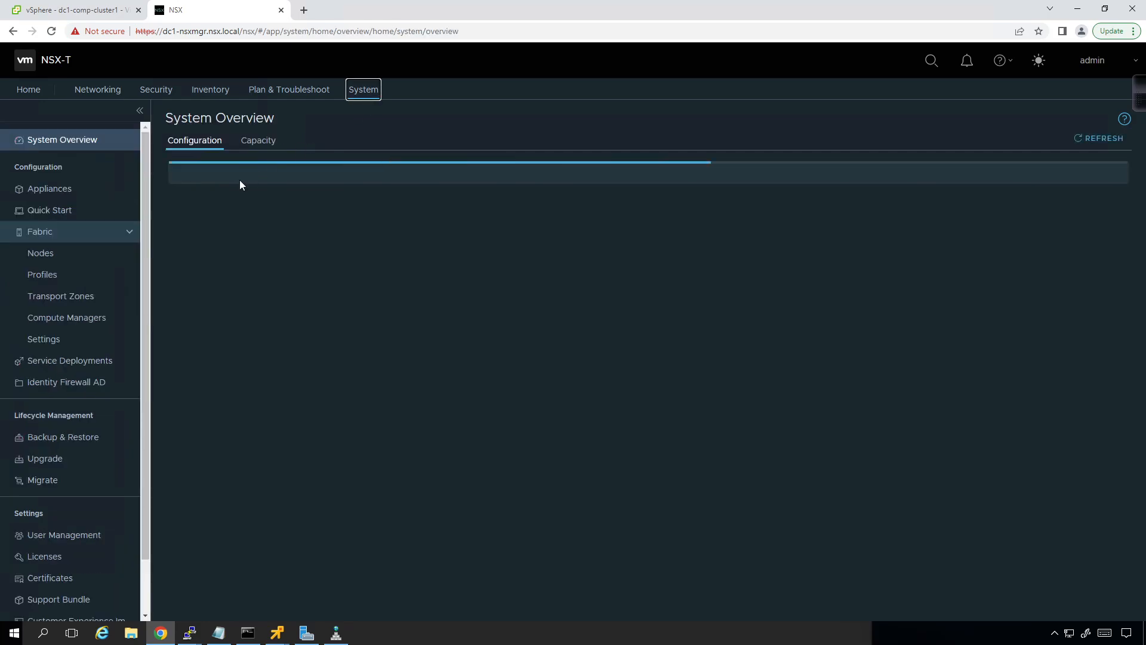
left_click(94, 257)
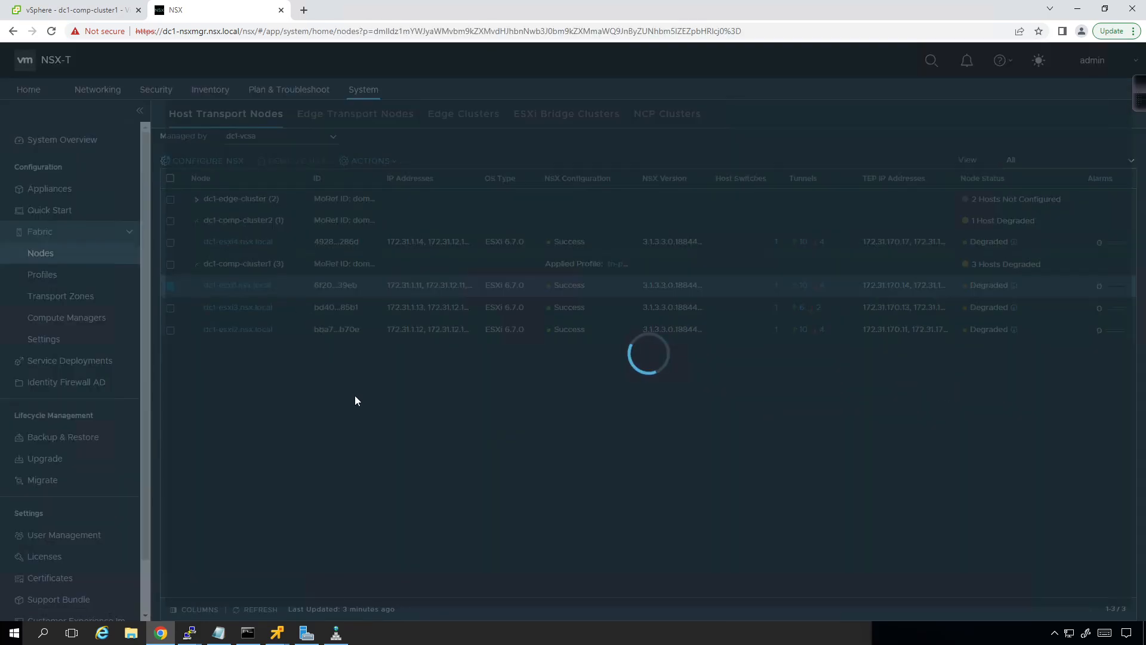
left_click(258, 613)
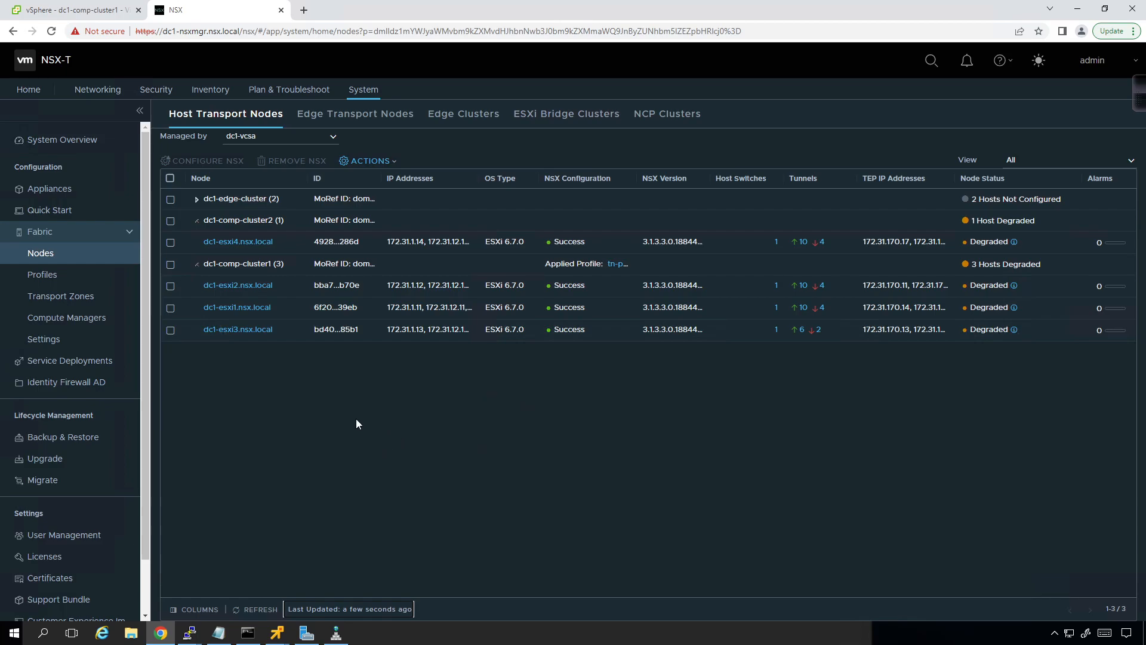
Step: Examine the overlay-tz transport zone's overview and the uplink profiles, widening the profile name column
left_click(89, 298)
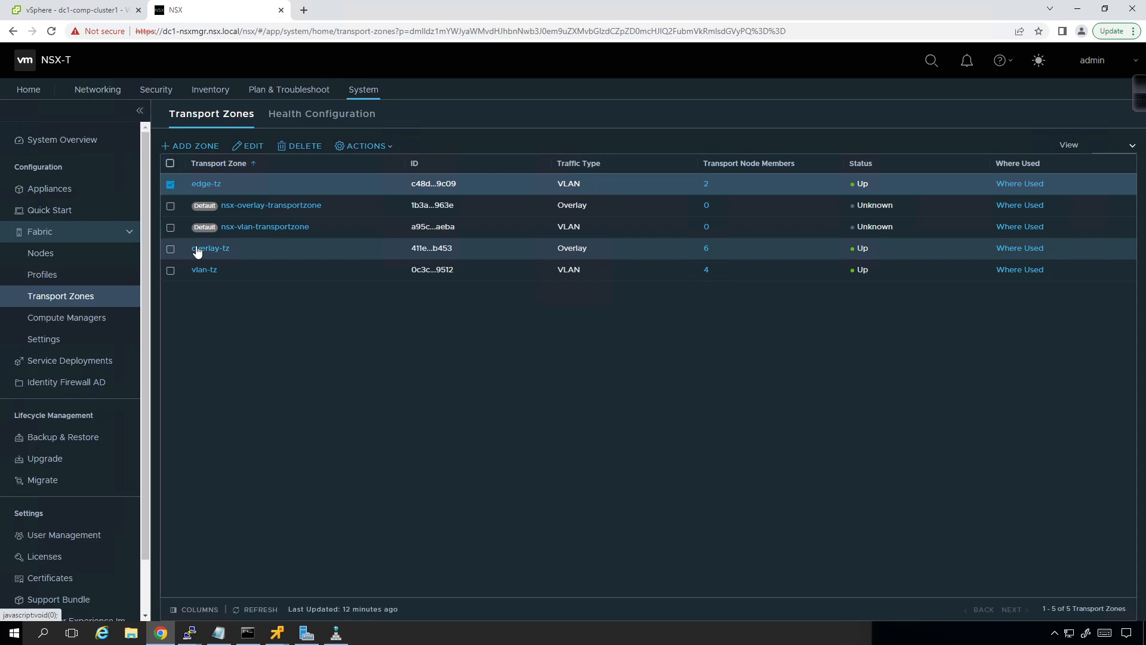
left_click(198, 252)
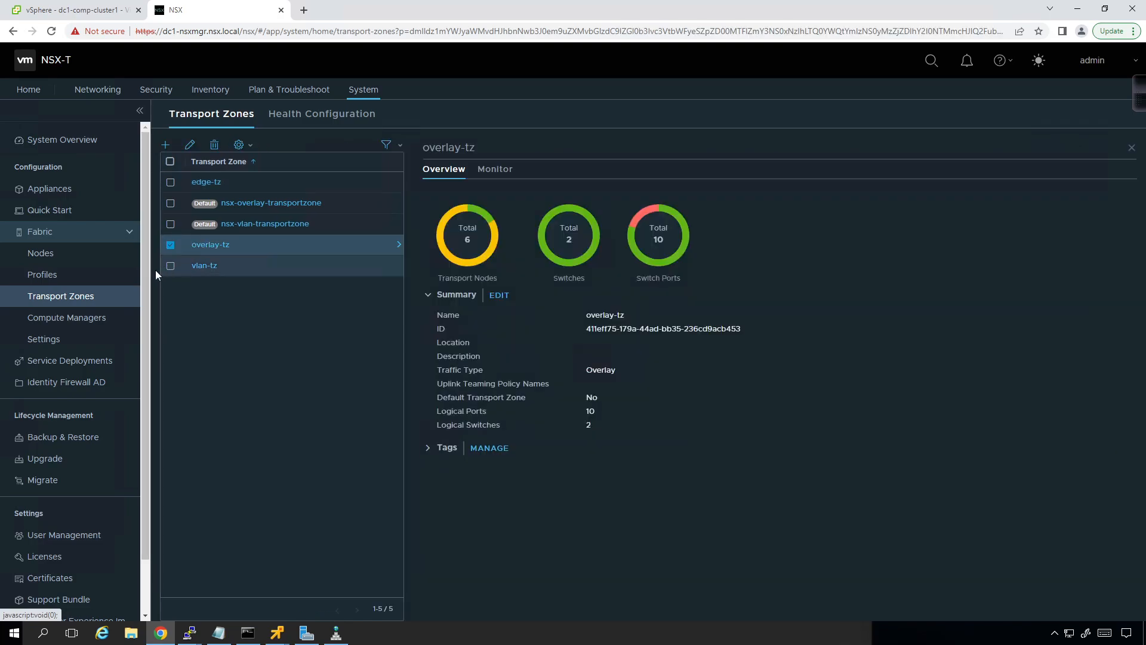
left_click(65, 278)
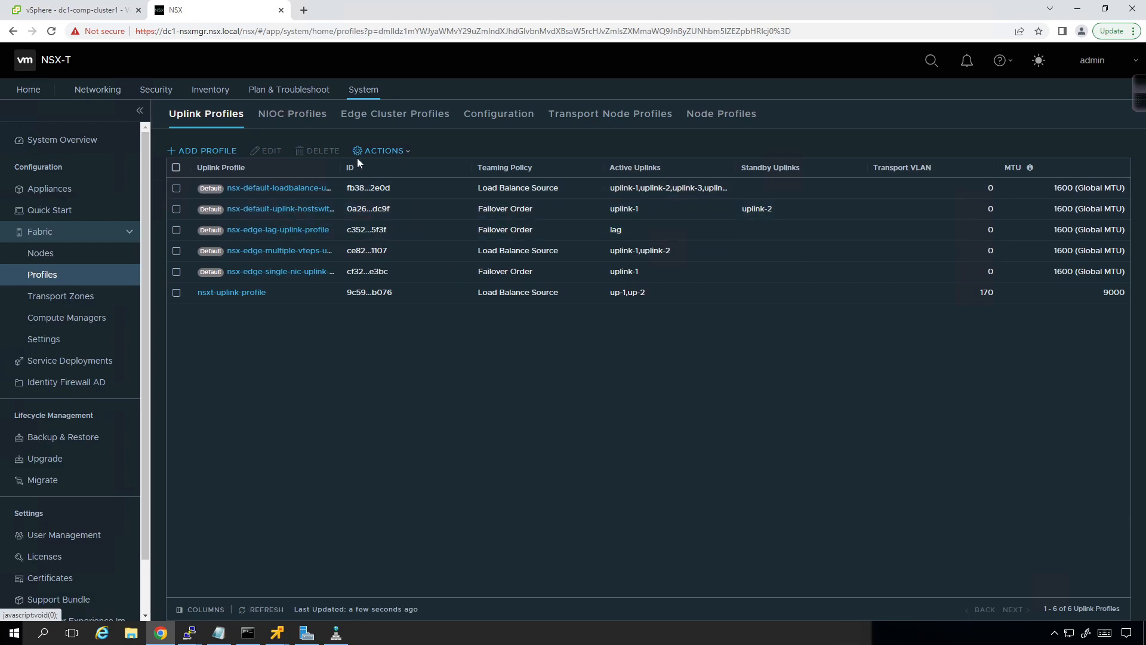
left_click_drag(344, 168, 405, 168)
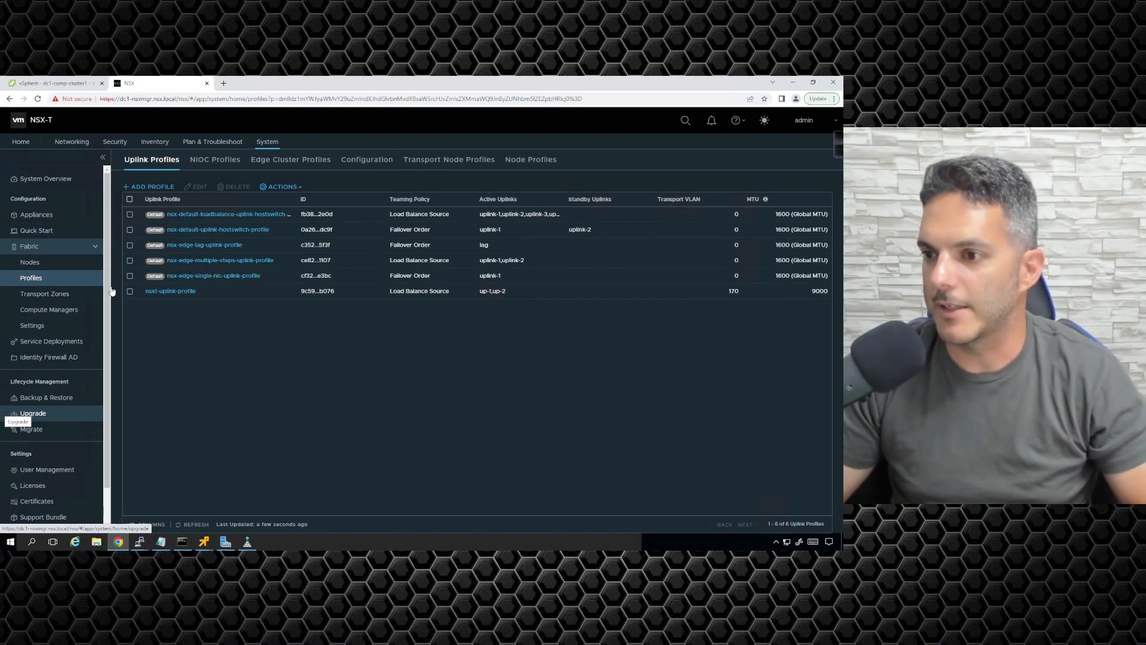
Step: Examine the uplink profile and IP pool settings of edge transport node dc1-en1, then cancel the edit
left_click(34, 263)
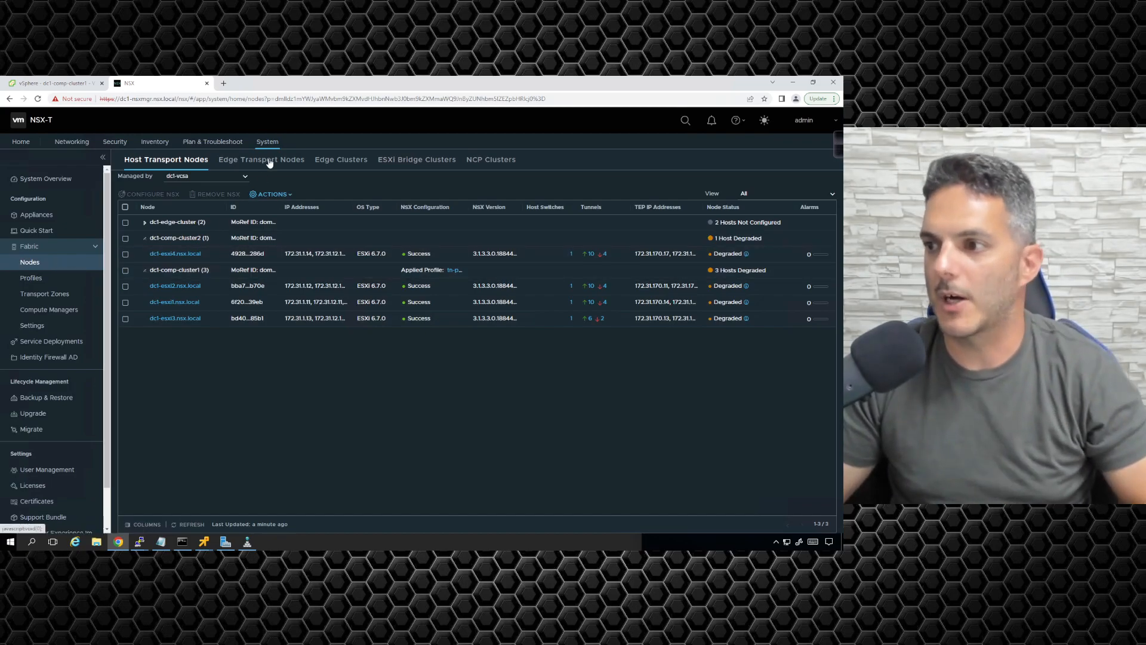
left_click(269, 161)
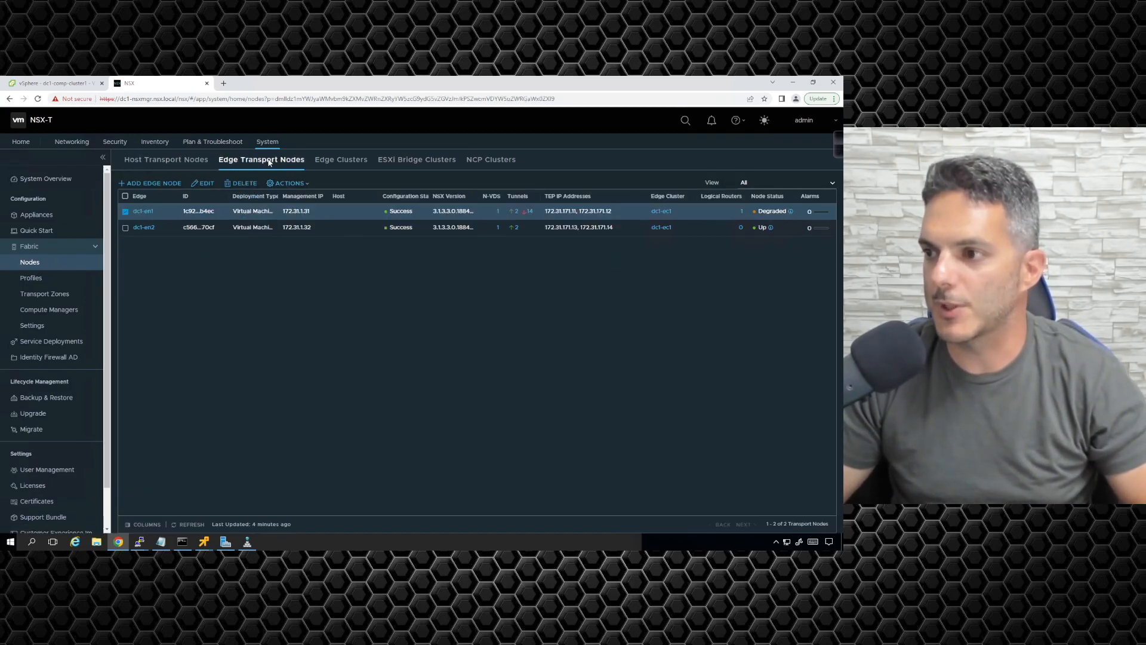
left_click(198, 185)
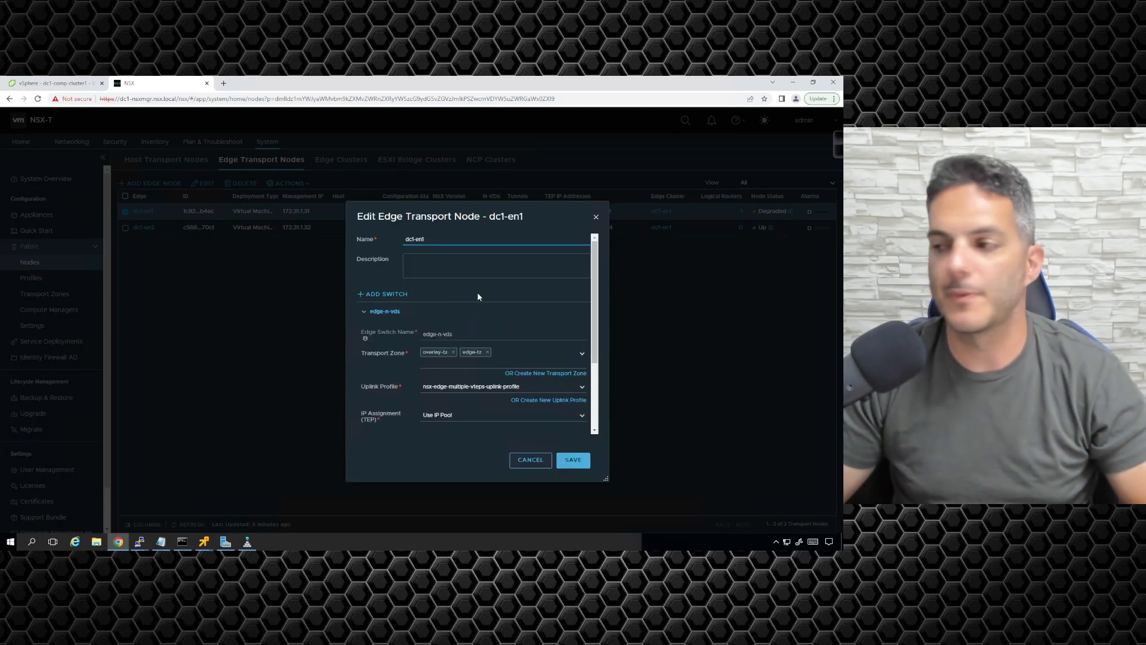
scroll(553, 330, "down", 1)
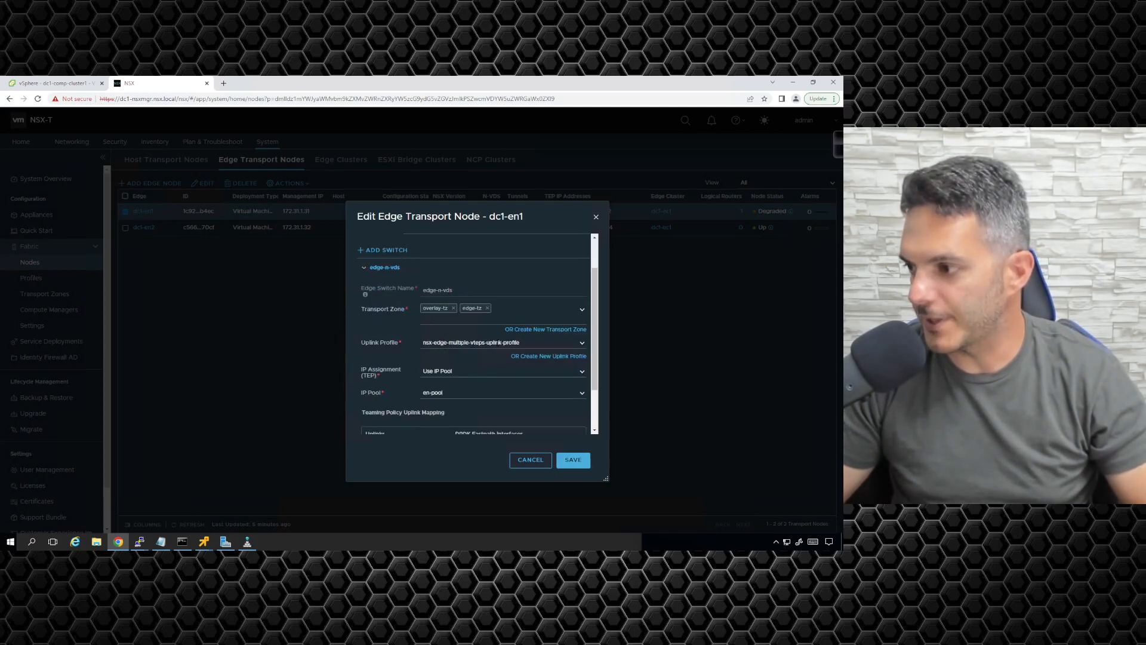
left_click(526, 459)
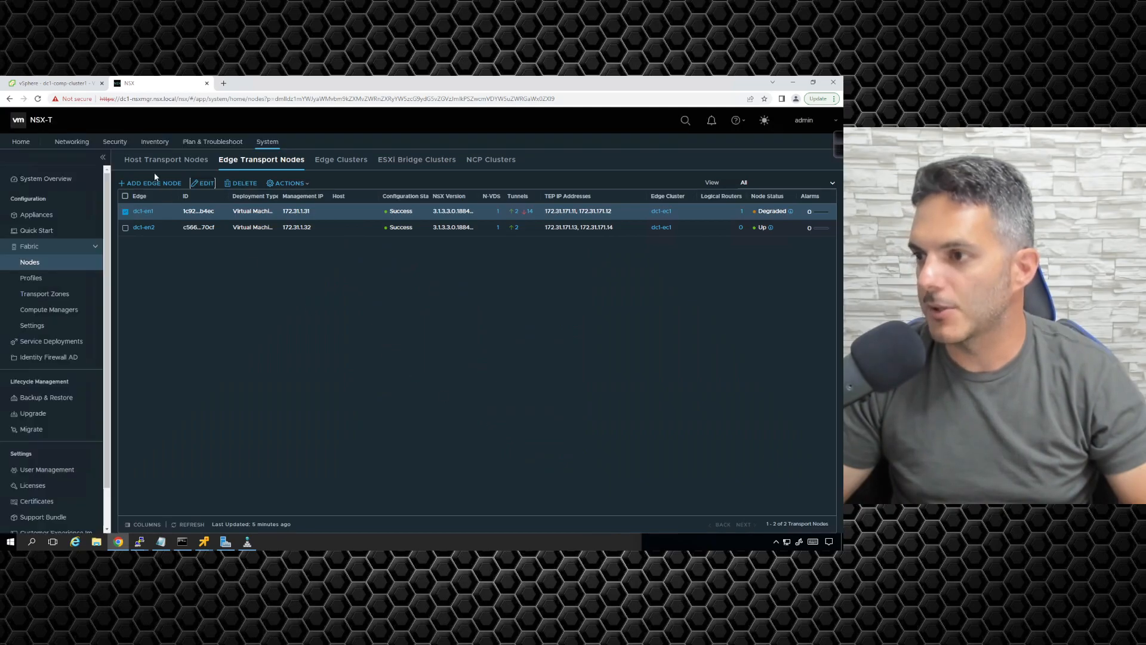
Step: Rename the uplink profile nsxt-uplink-profile to nsxt-tn-uplink-profile, copy the new name and save the profile
left_click(42, 278)
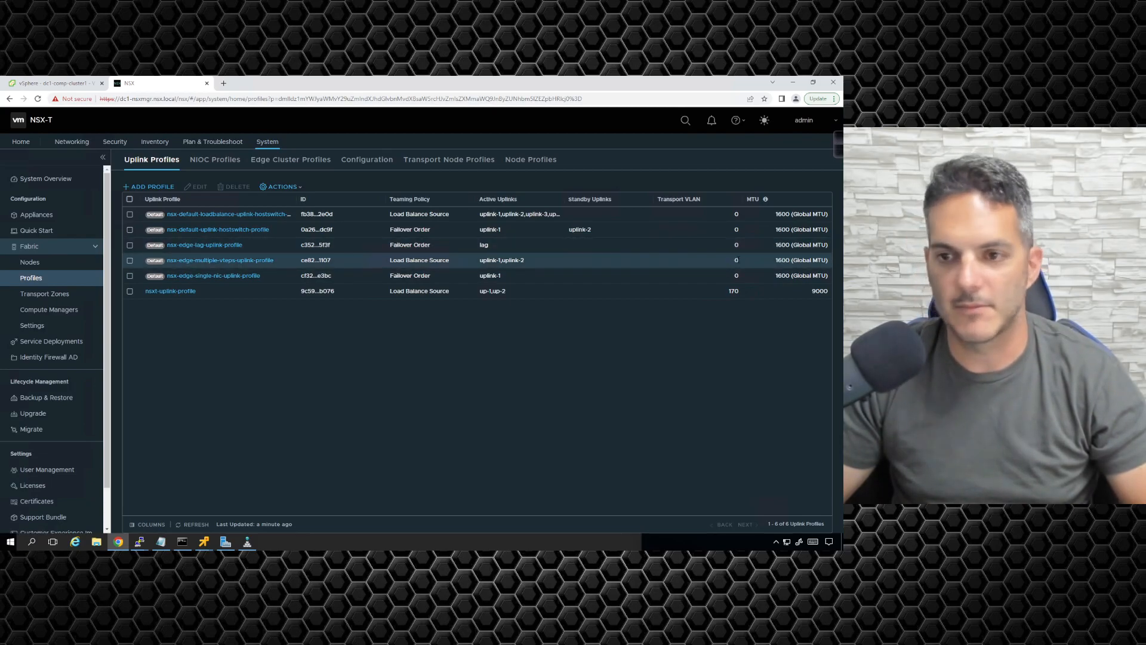
left_click(130, 260)
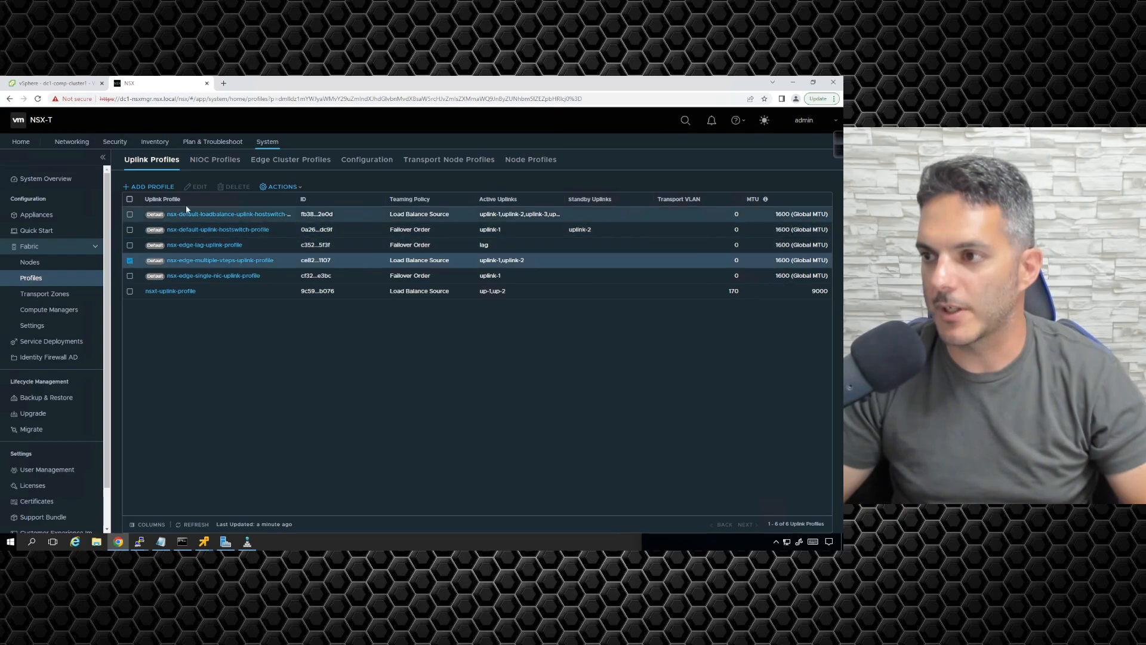
left_click(131, 261)
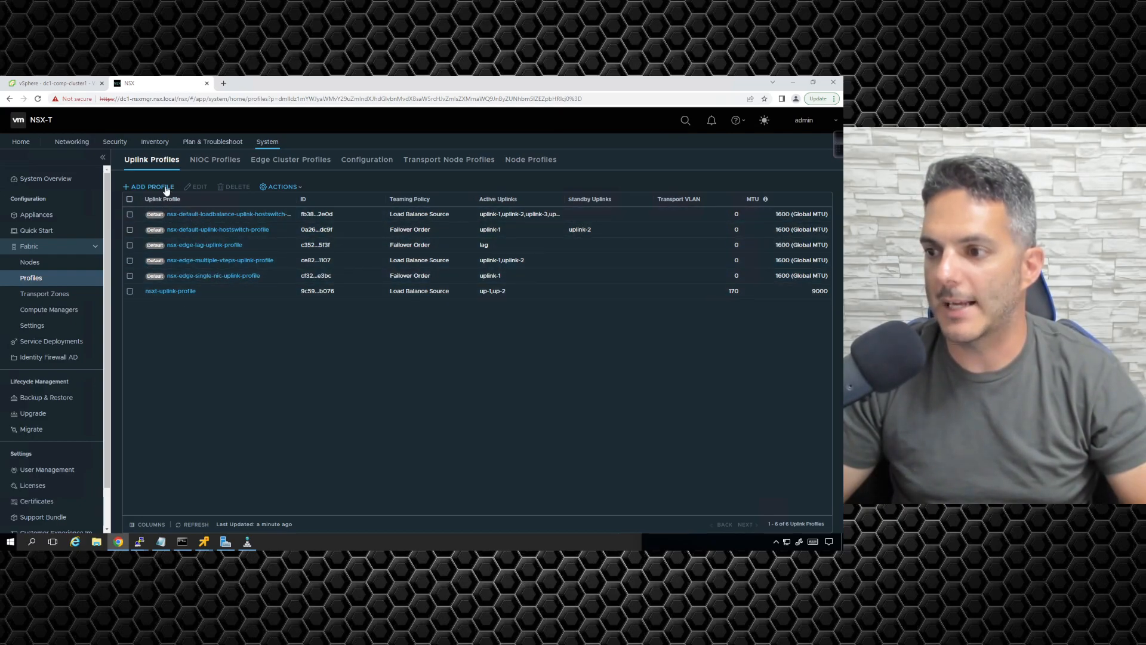
left_click(130, 292)
left_click(199, 187)
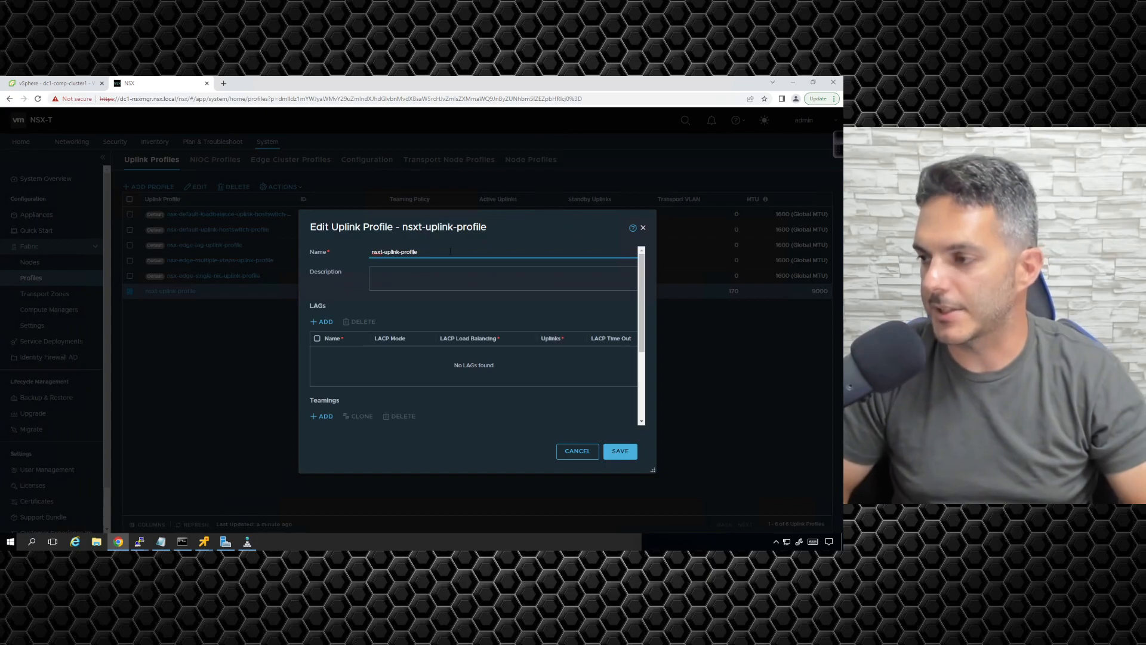
type("tn-")
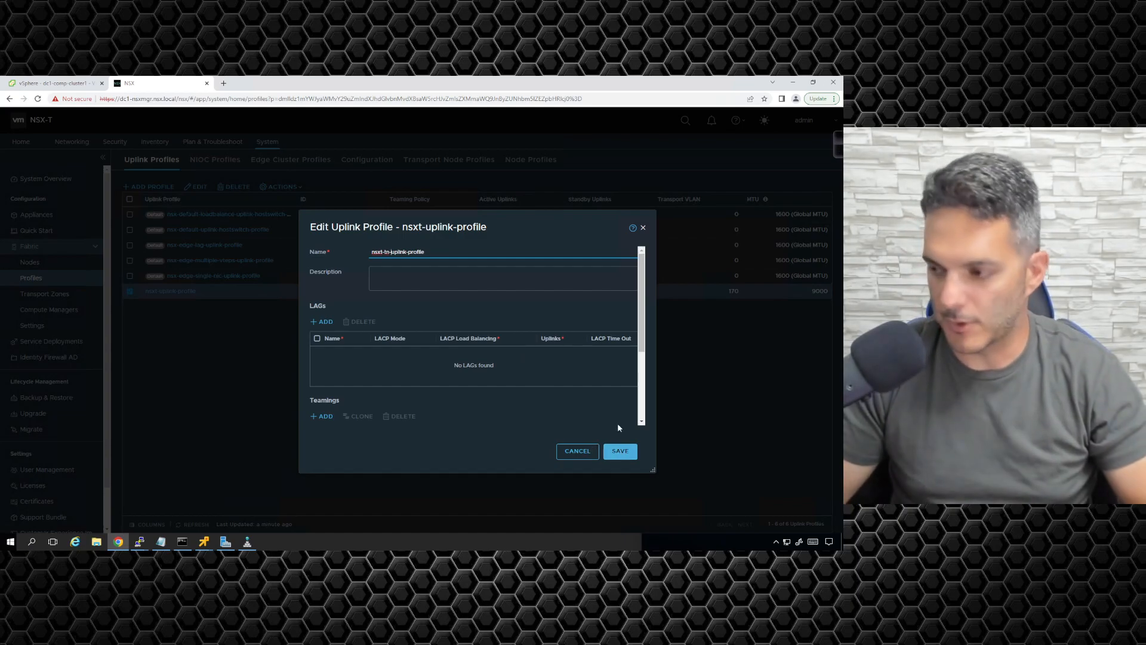
left_click_drag(425, 252, 352, 251)
key("ctrl+c")
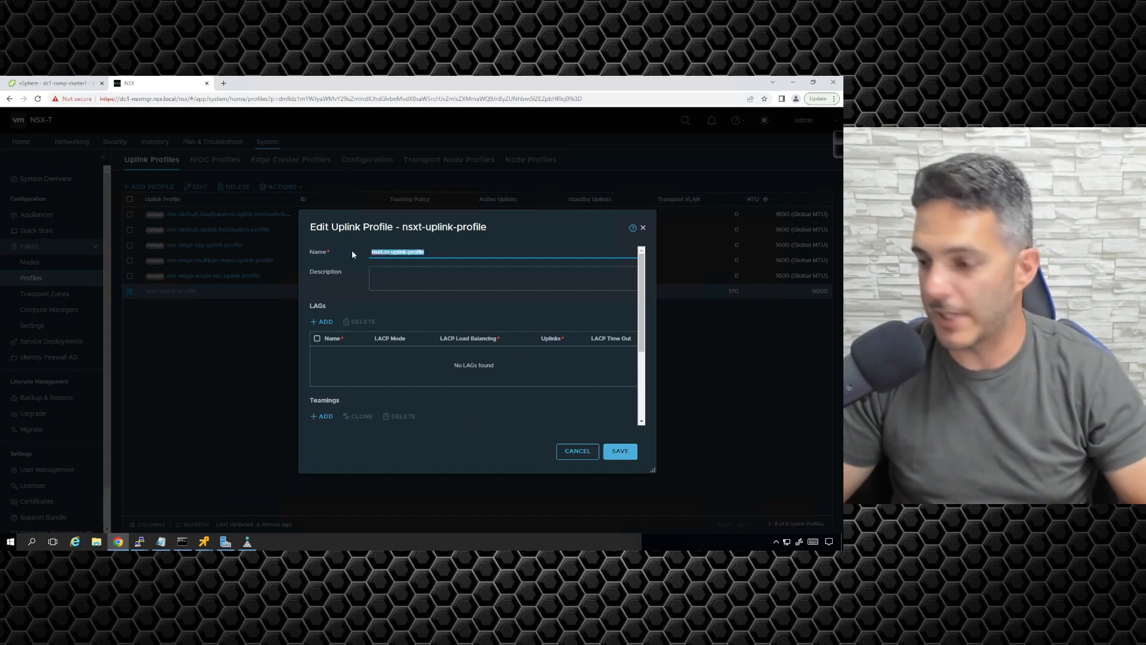
left_click(635, 451)
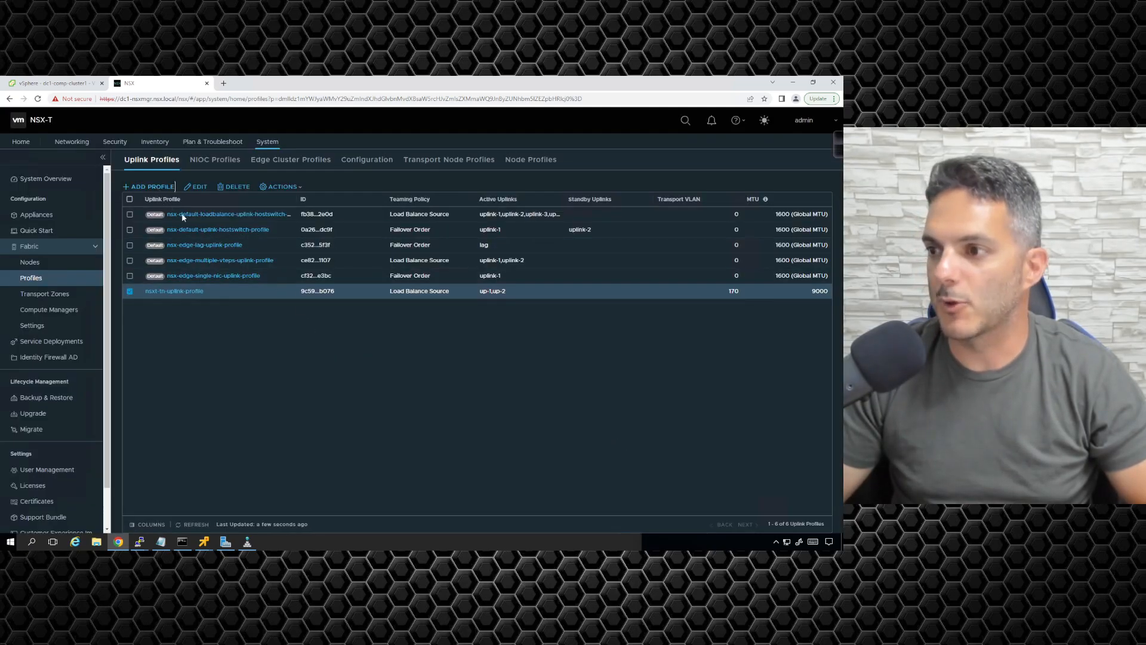
Step: Start a new uplink profile named nsxt-en-uplink-profile, reusing the copied transport node profile name
left_click(155, 187)
key("ctrl+v")
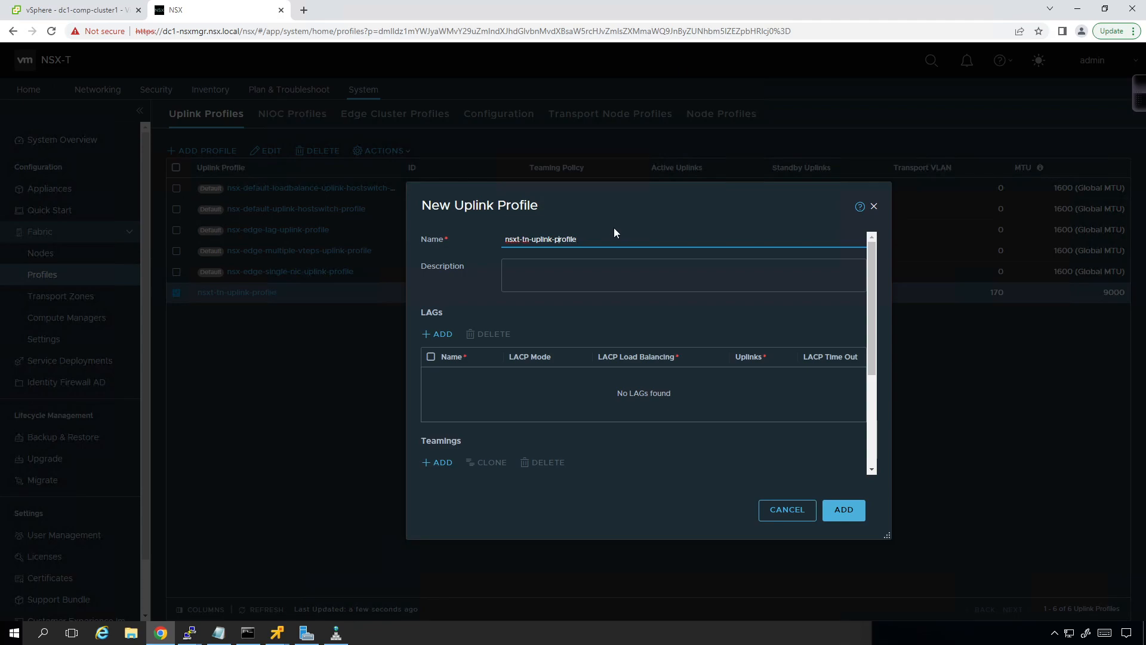
key("BackSpace")
type("w")
Step: Set the default teaming to Load Balance Source with active uplinks up-1 and up-2, and add the profile
scroll(589, 315, "down", 2)
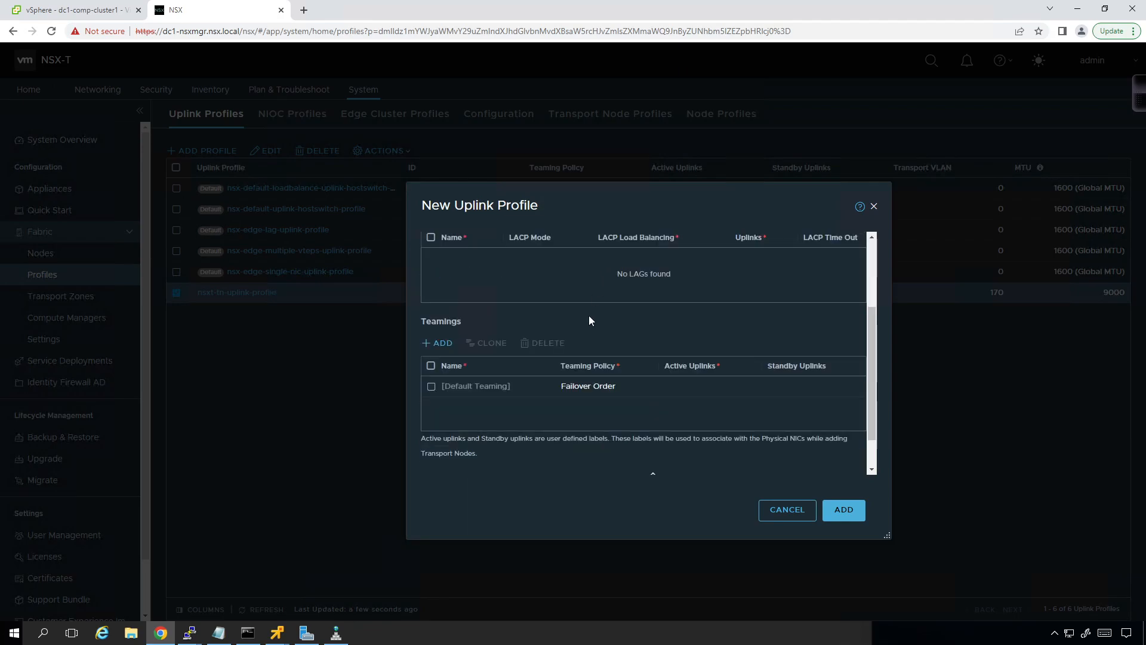
left_click(655, 391)
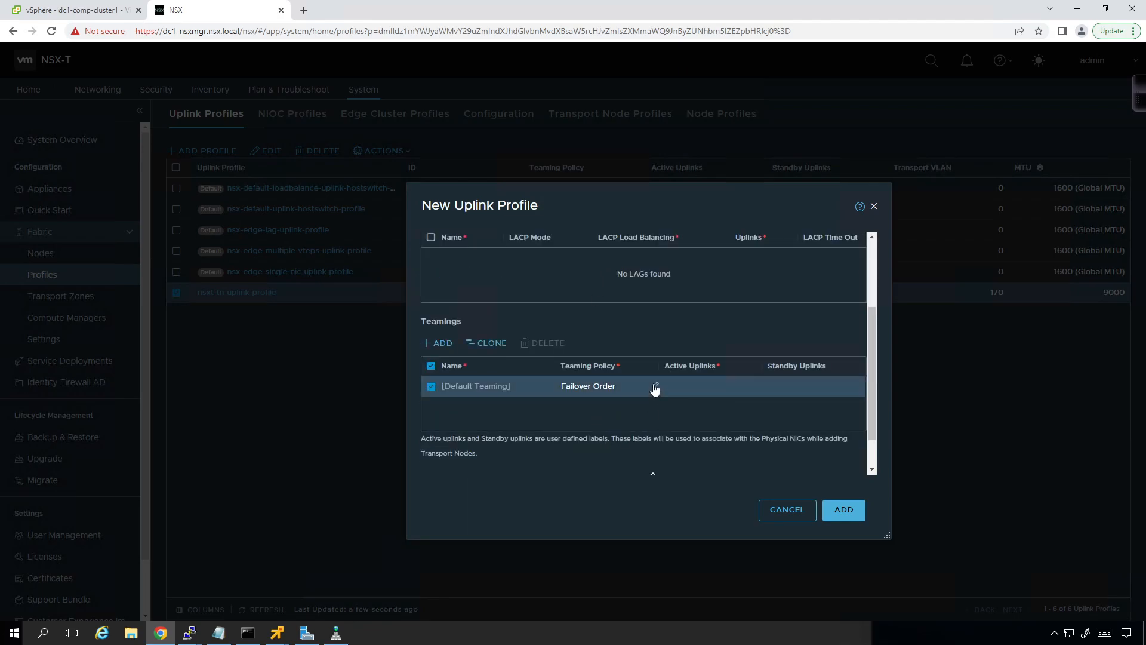
left_click(652, 394)
left_click(637, 416)
left_click(757, 387)
type("up-1, up-2")
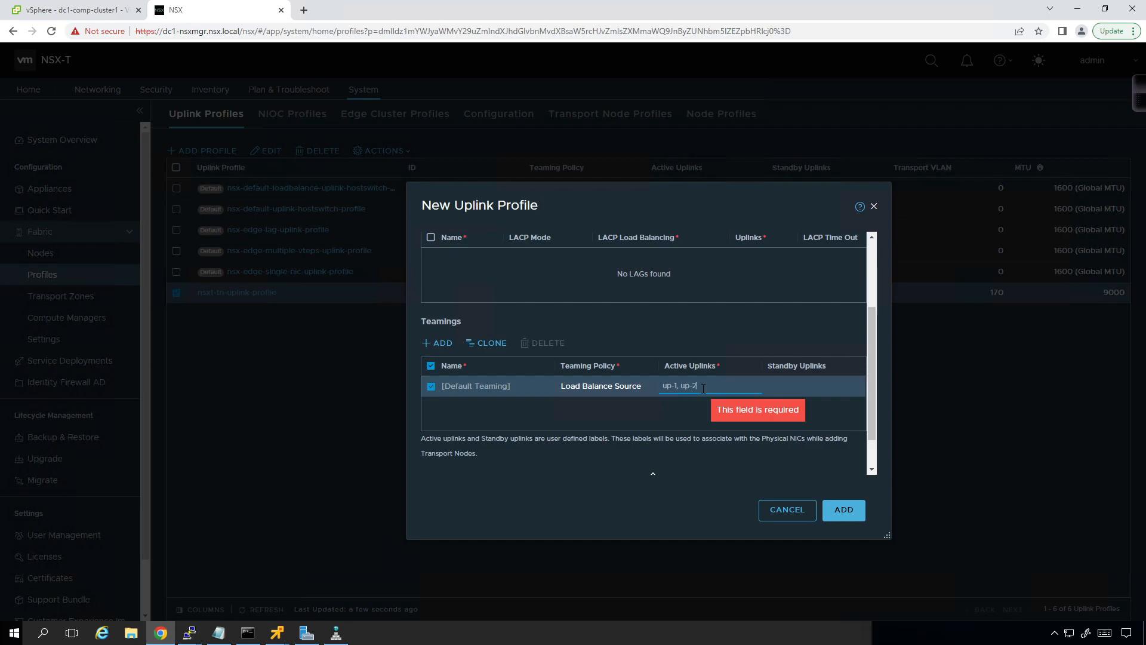
left_click(659, 411)
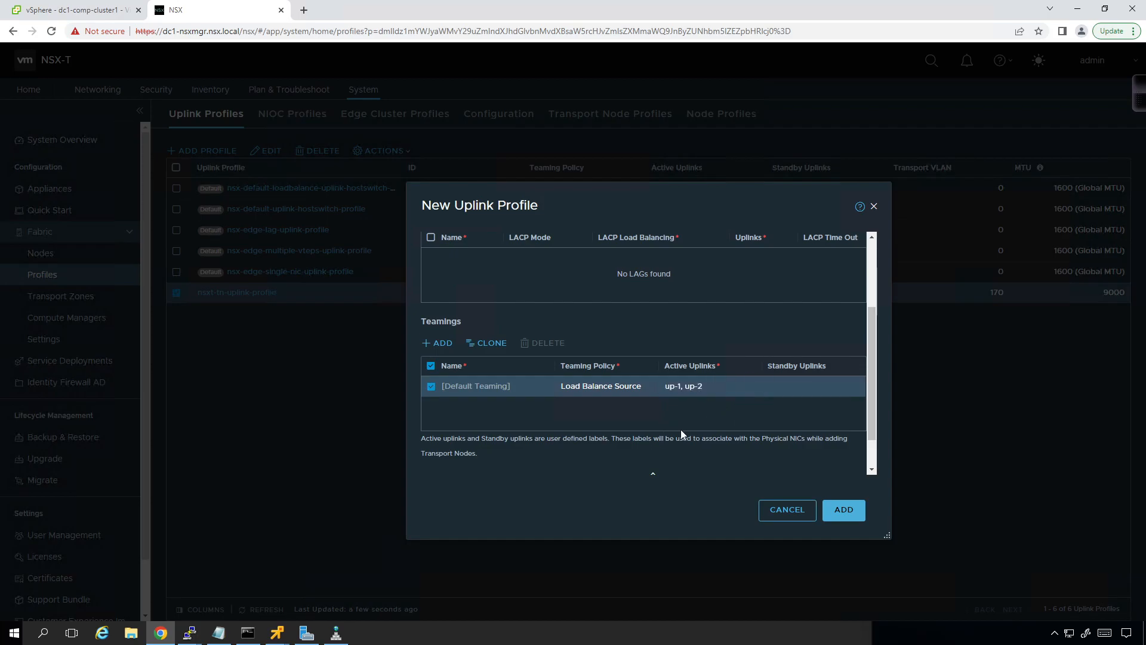
left_click(843, 511)
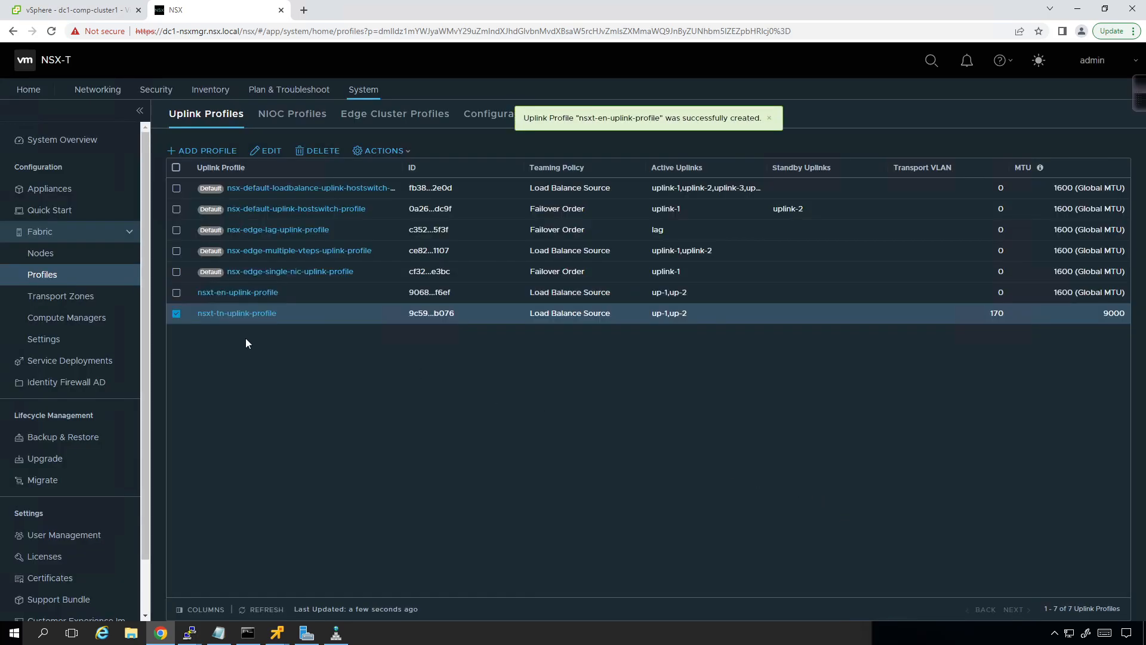
Step: Edit nsxt-en-uplink-profile to use transport VLAN 171 and an MTU of 9000, and save it
left_click(176, 314)
left_click(176, 292)
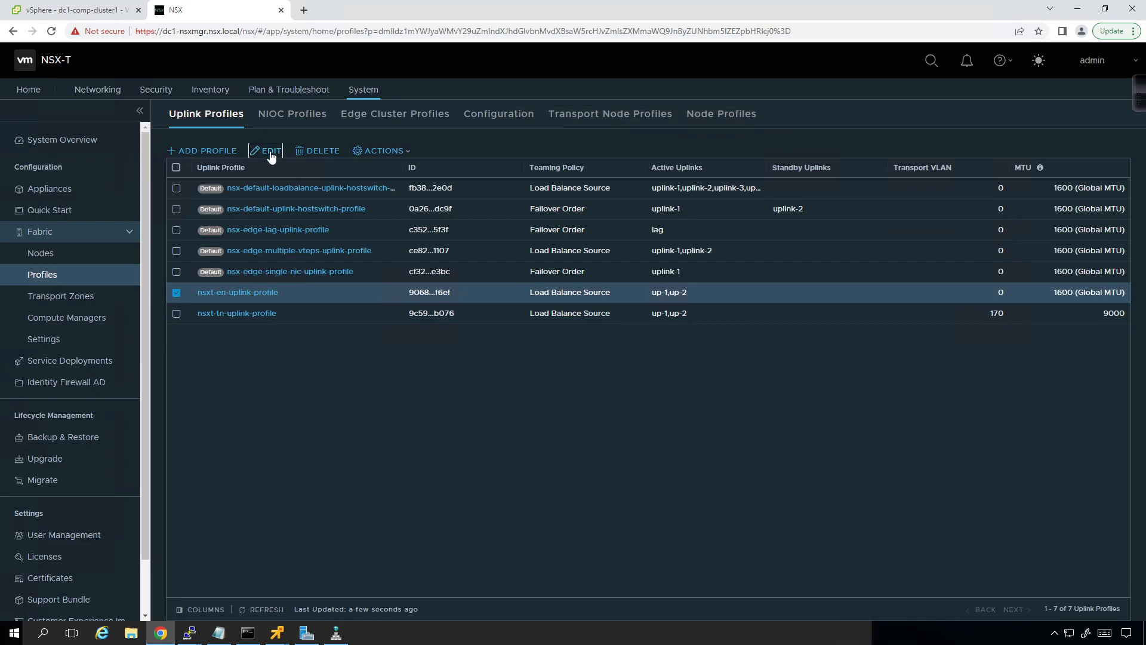
left_click(266, 151)
scroll(519, 314, "down", 3)
left_click(542, 434)
key("BackSpace")
type("171")
key("Tab")
type("9000")
left_click(830, 509)
Step: Edit edge transport node dc1-en1 to use nsxt-en-uplink-profile as its uplink profile
left_click(44, 255)
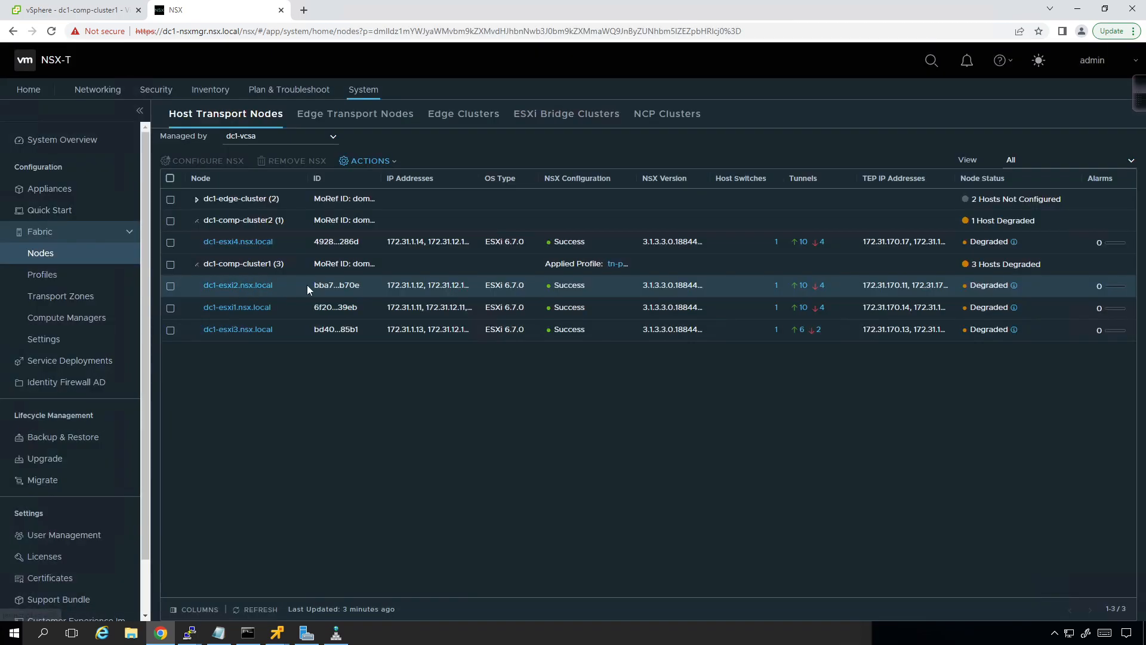
left_click(366, 124)
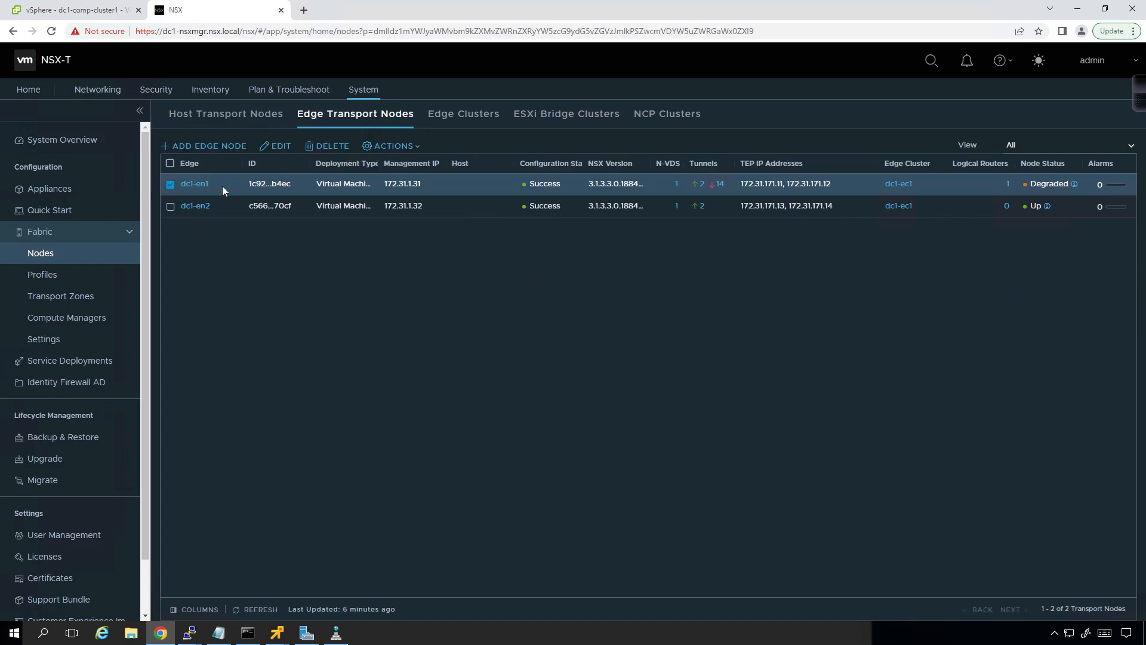
left_click(278, 146)
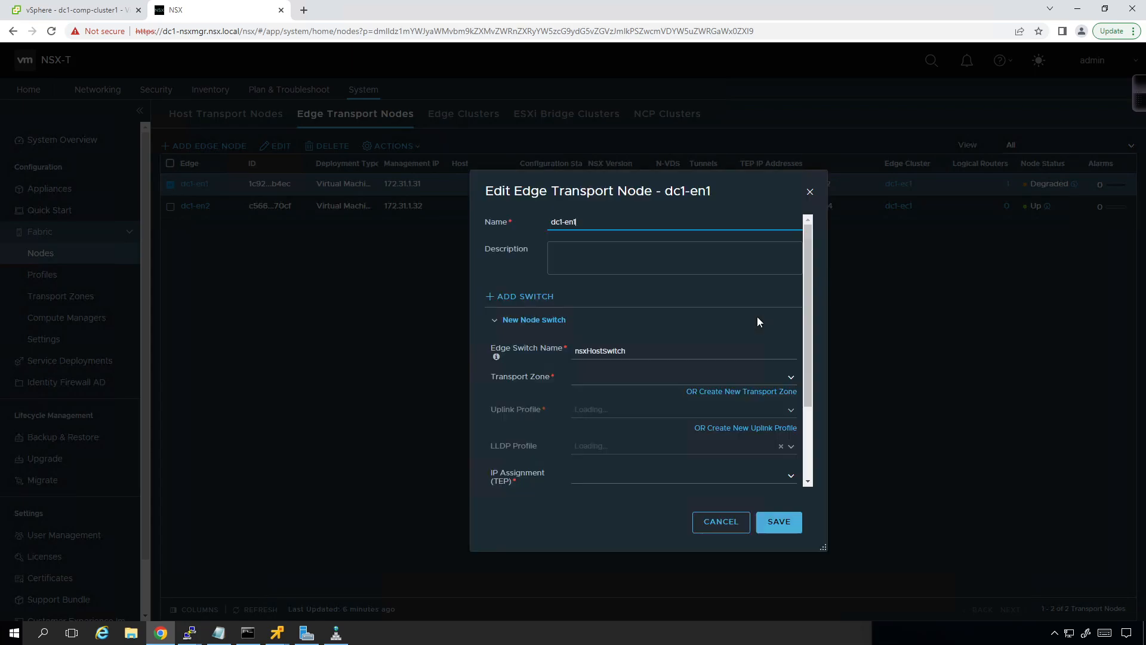
scroll(737, 342, "down", 2)
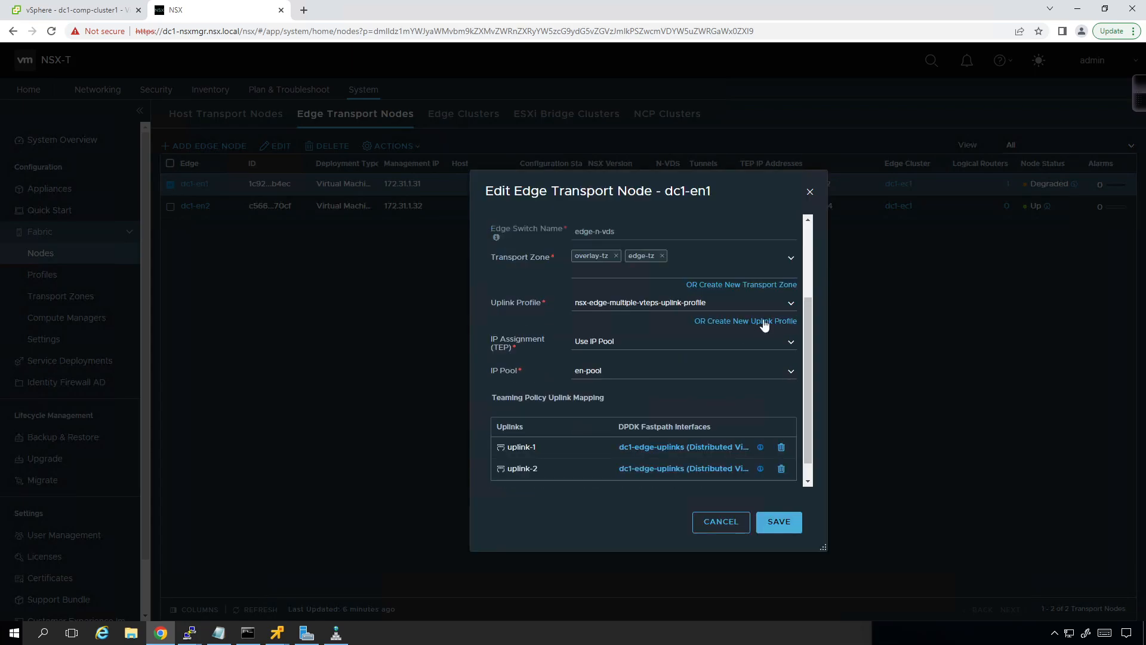
left_click(792, 304)
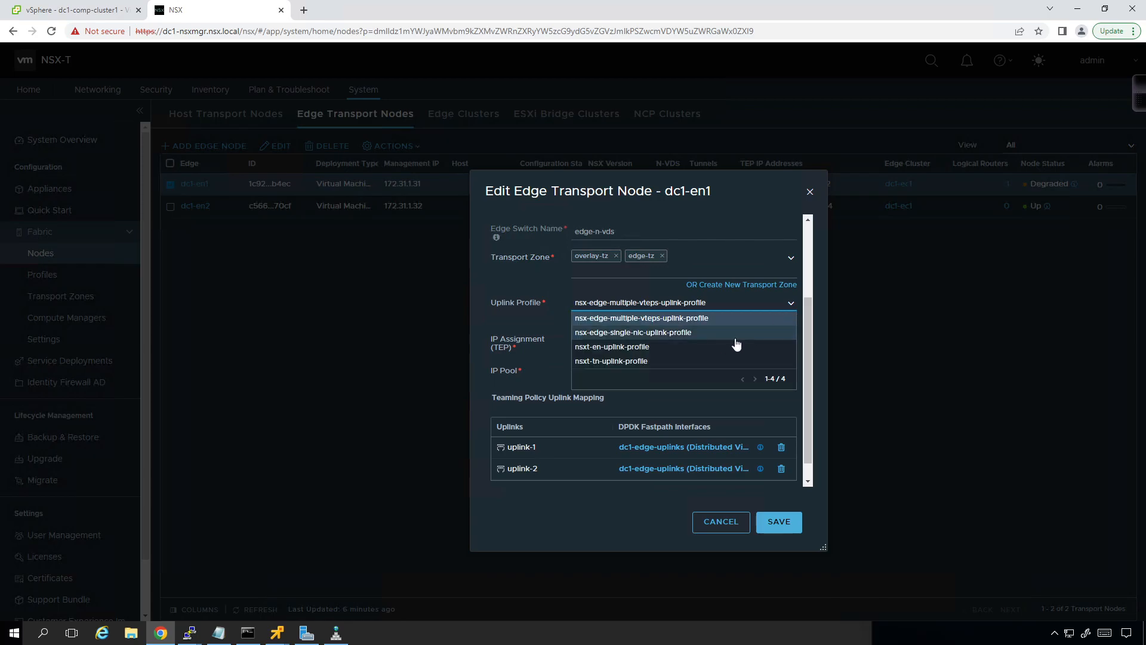
left_click(697, 350)
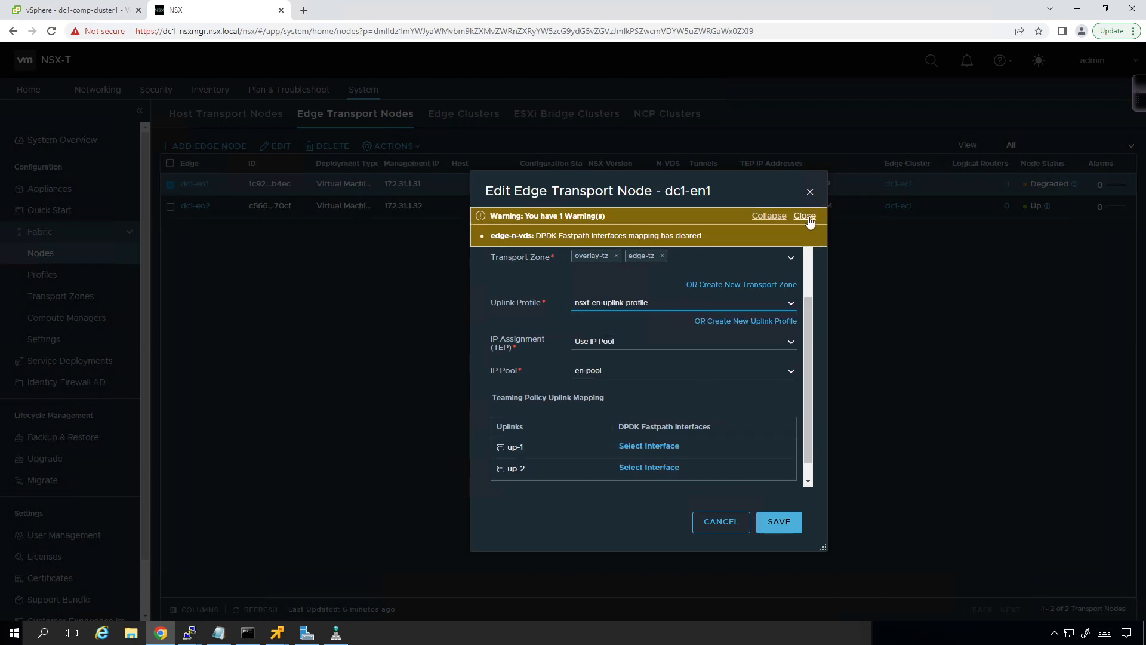
left_click(805, 216)
Step: Map uplinks up-1 and up-2 of dc1-en1 to the dc1-edge-uplinks portgroup and save the edge node
left_click(691, 446)
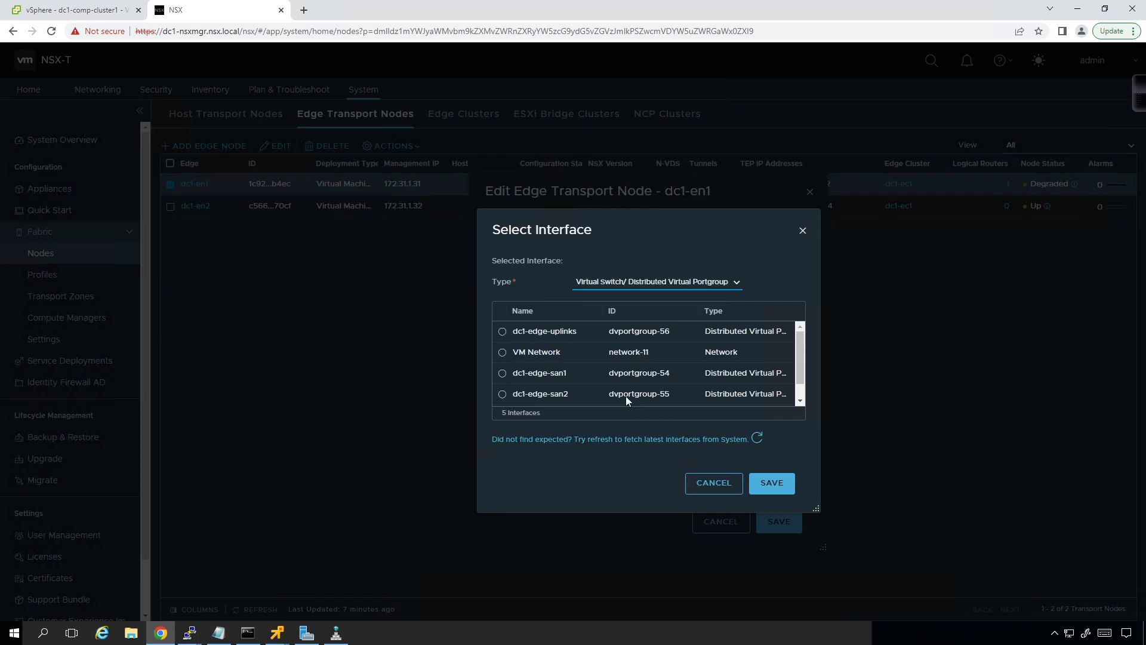
left_click(506, 332)
left_click(760, 489)
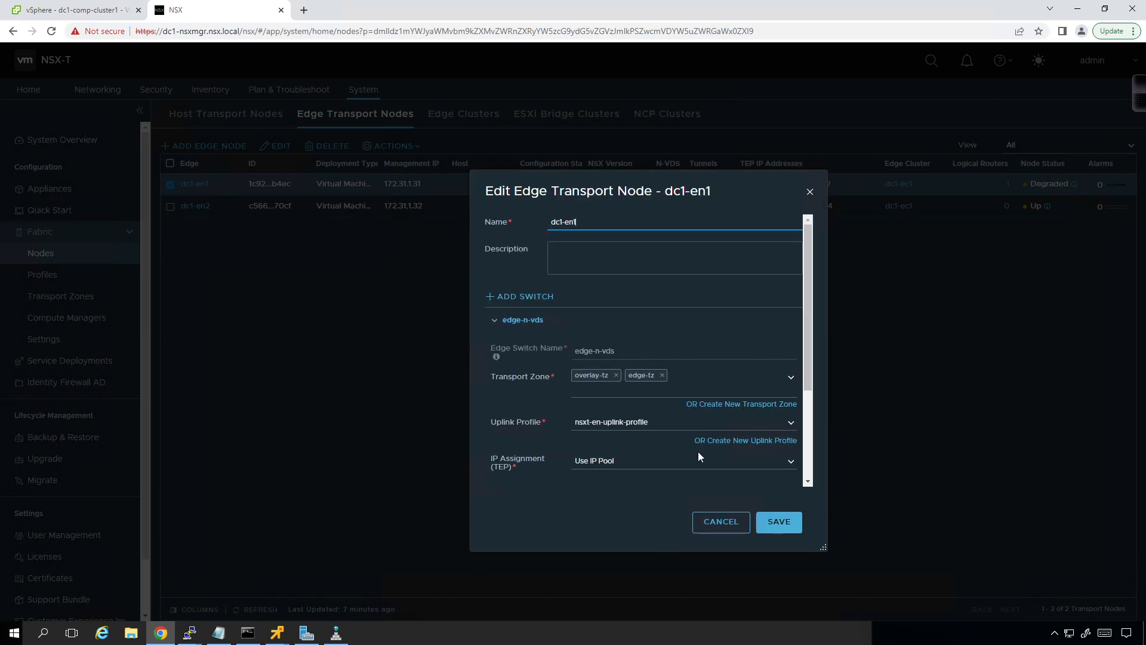
scroll(741, 412, "down", 5)
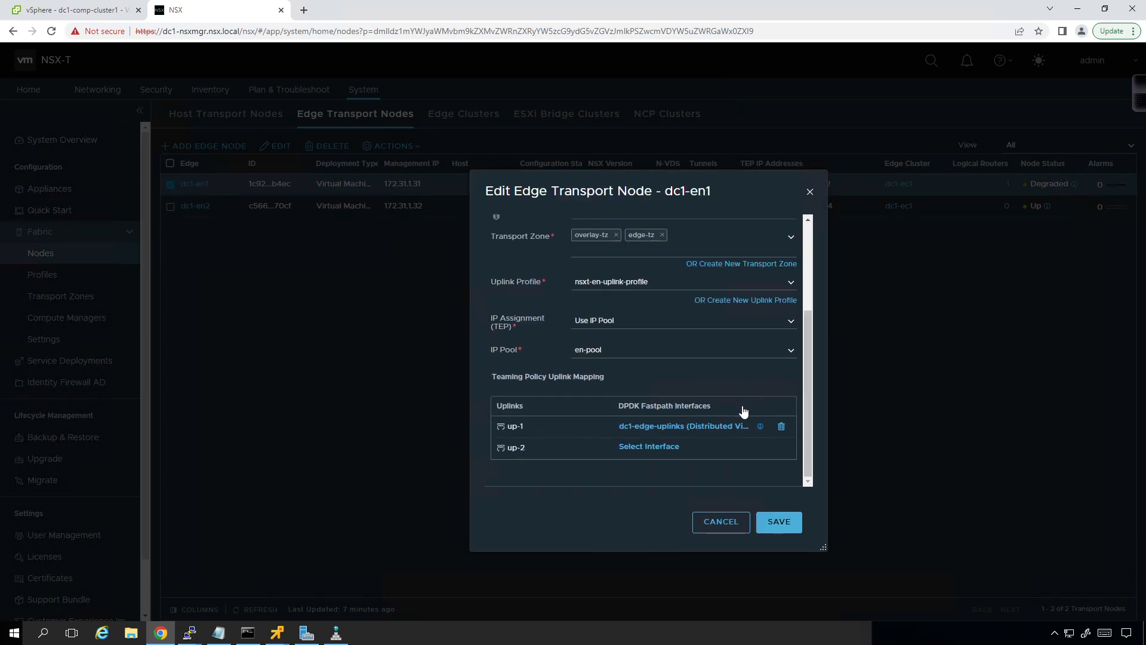
left_click(645, 453)
left_click(543, 337)
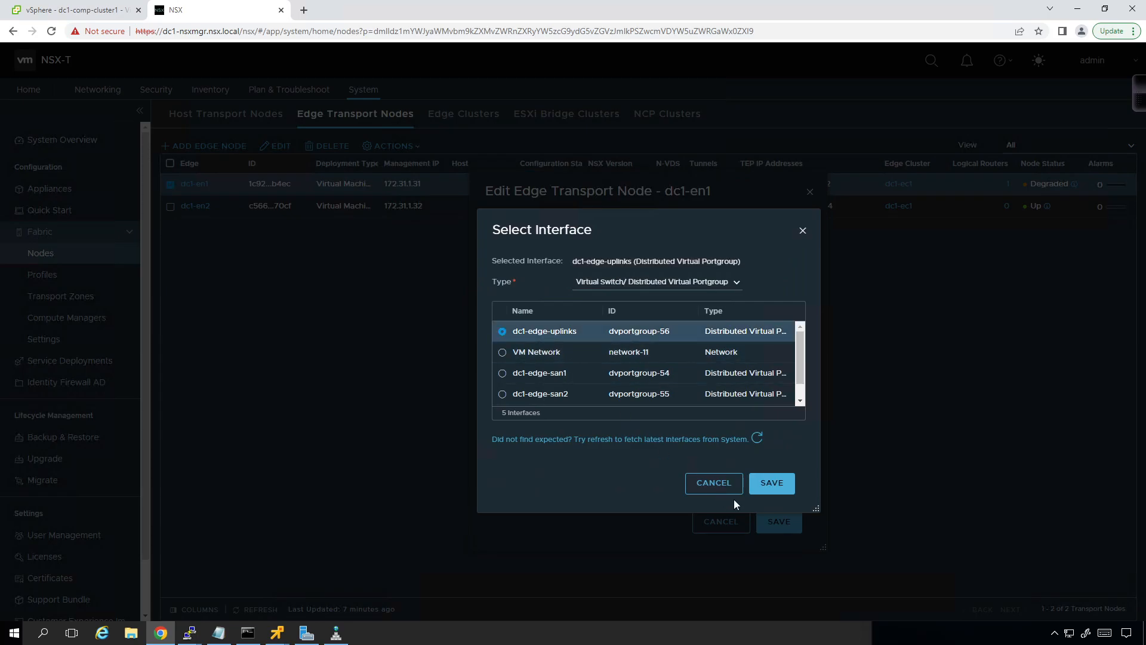
left_click(766, 483)
left_click(777, 523)
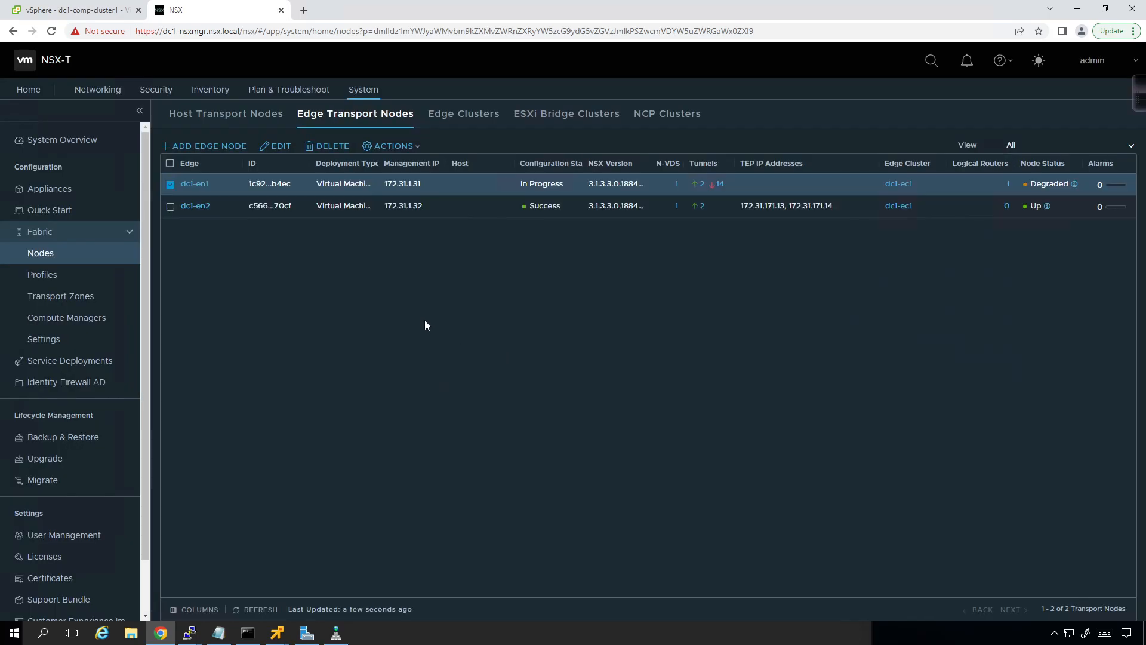
Step: Edit edge transport node dc1-en2 instead of dc1-en1 and switch its uplink profile to nsxt-en-uplink-profile
left_click(170, 184)
left_click(171, 207)
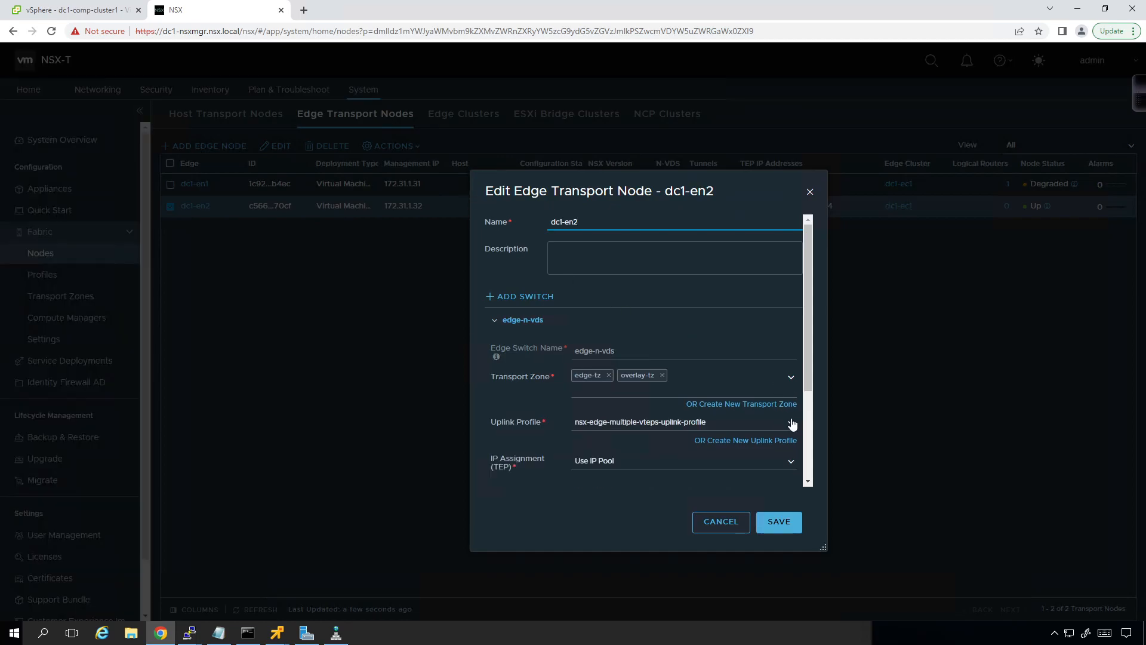
left_click(782, 423)
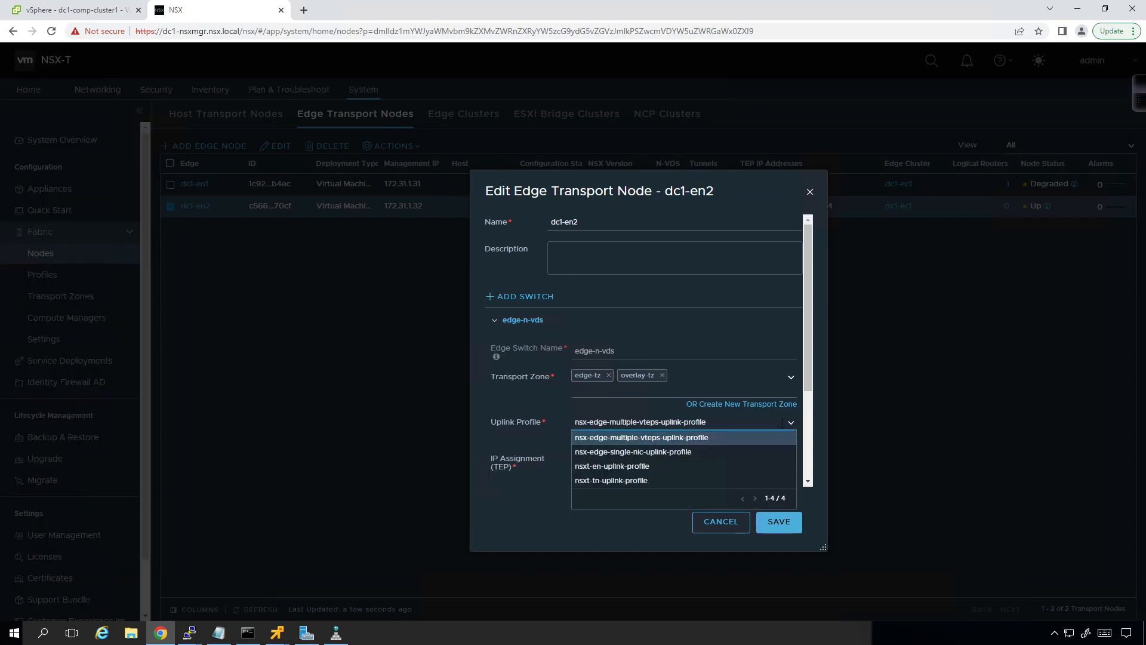
left_click(739, 466)
left_click(804, 216)
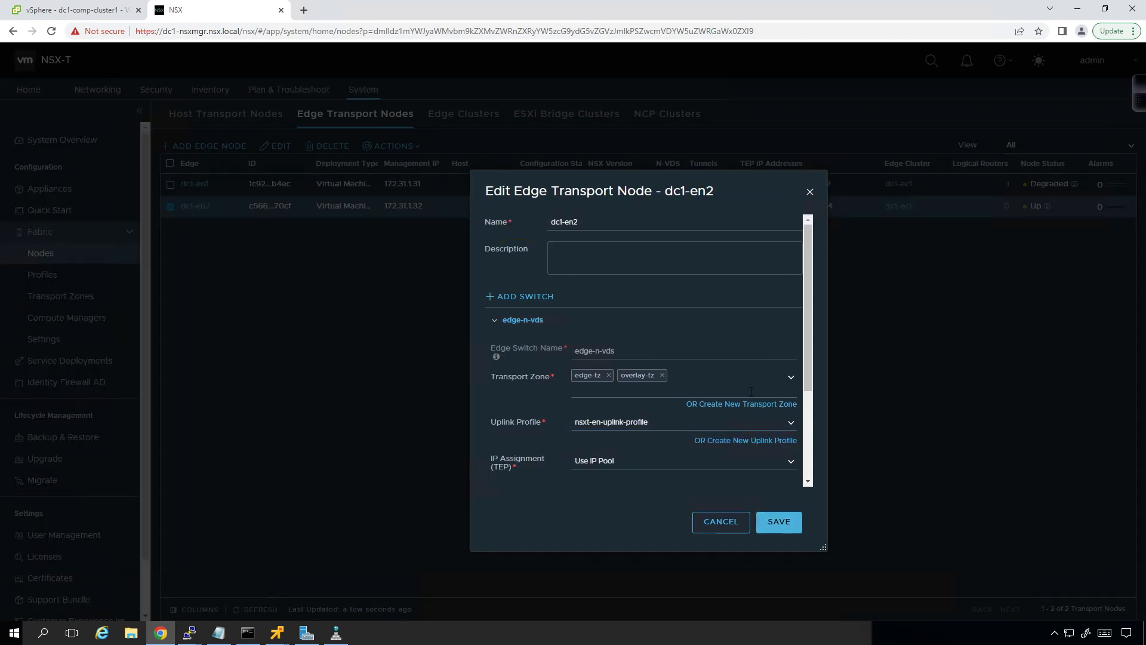
Step: Assign virtual NIC fp-eth0 to up-1 and fp-eth1 to up-2 on dc1-en2, and save the edge node
scroll(754, 382, "down", 2)
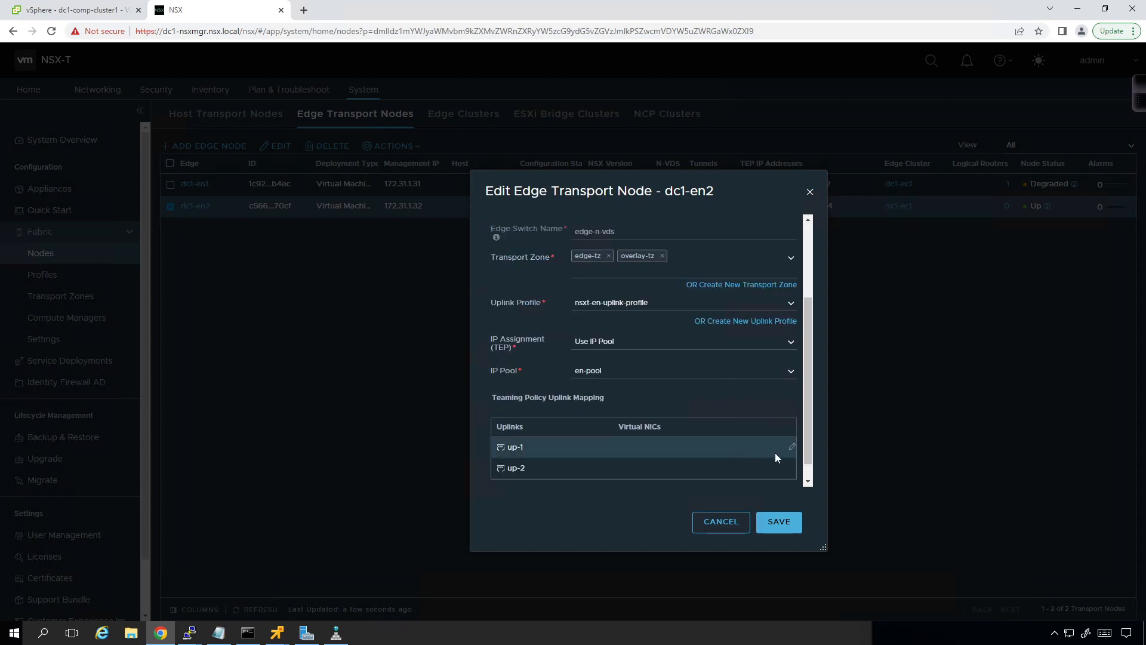
left_click(791, 448)
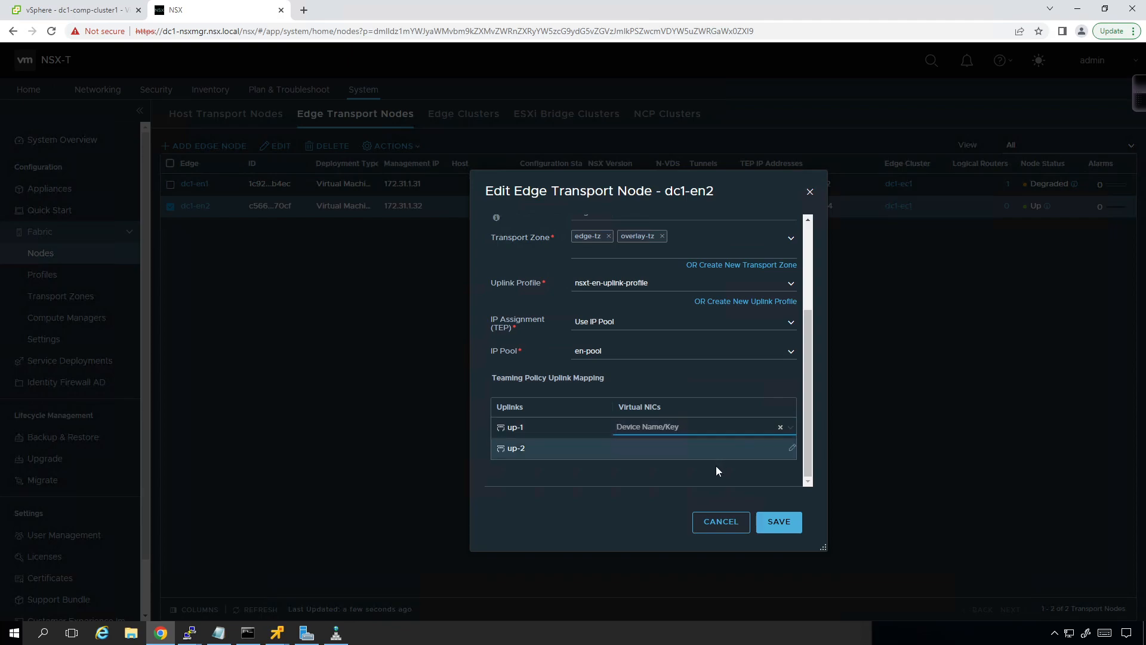
left_click(794, 431)
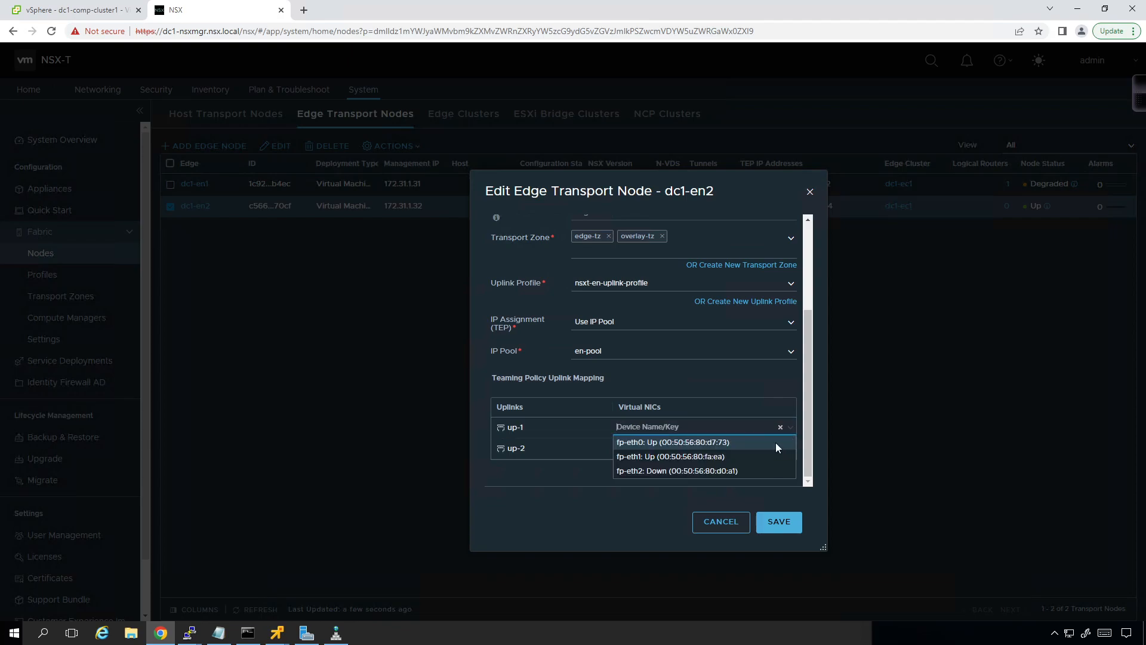
left_click(776, 444)
left_click(785, 451)
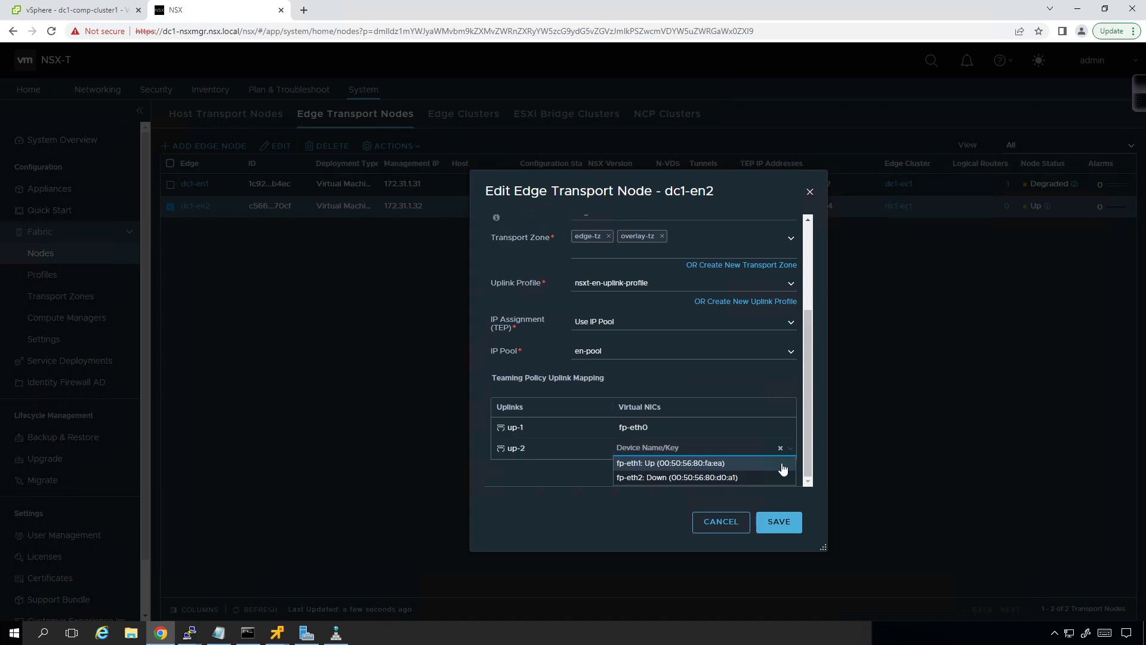
left_click(782, 464)
left_click(771, 521)
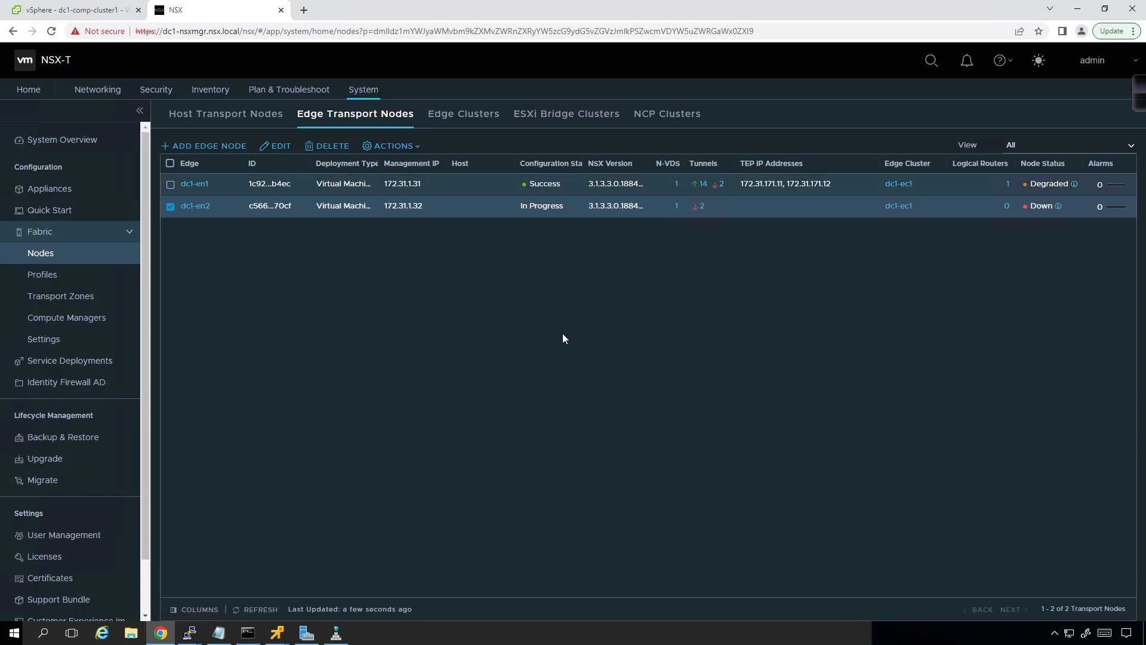
Step: Refresh the edge transport nodes and the host transport nodes to check their tunnel and node status
left_click(258, 612)
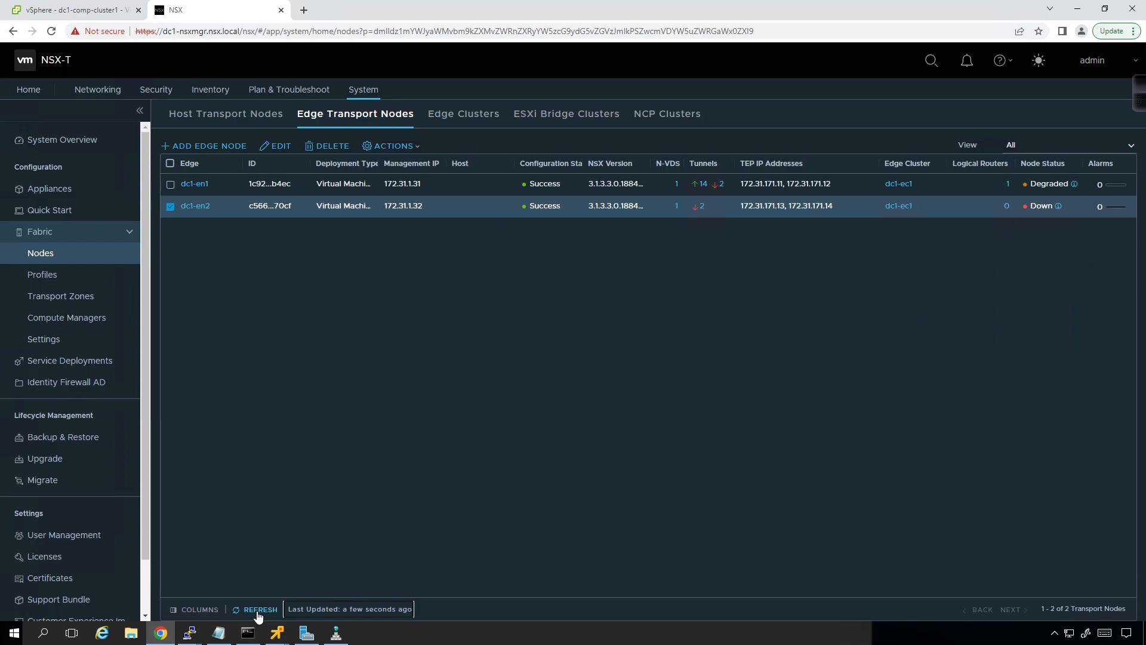
left_click(260, 611)
left_click(242, 120)
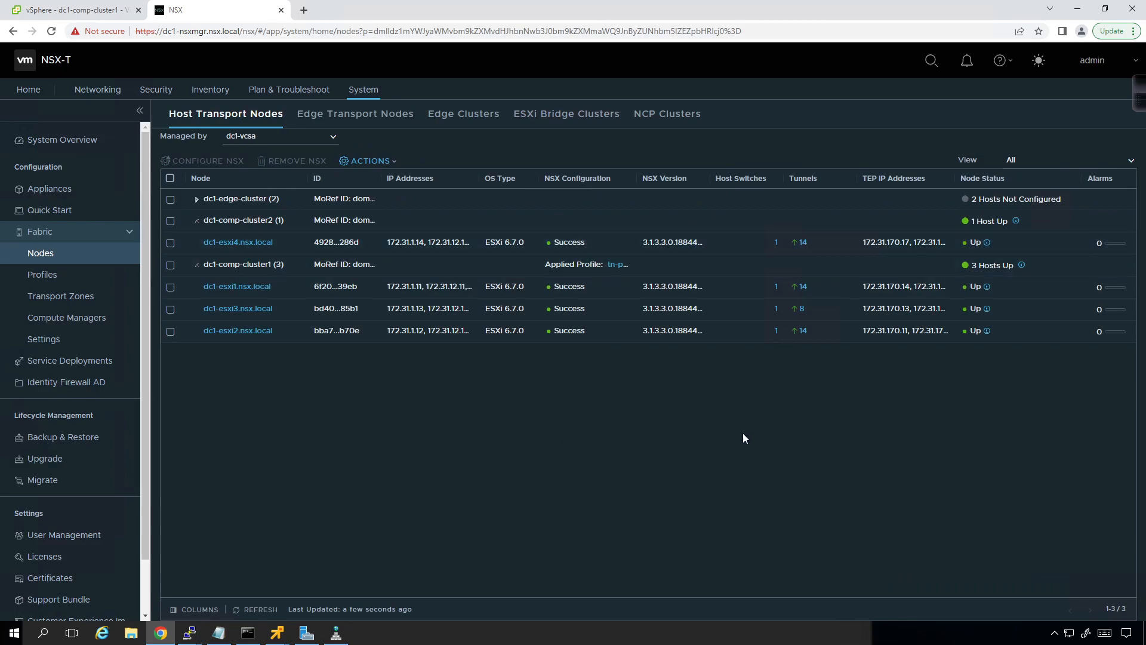
left_click(261, 609)
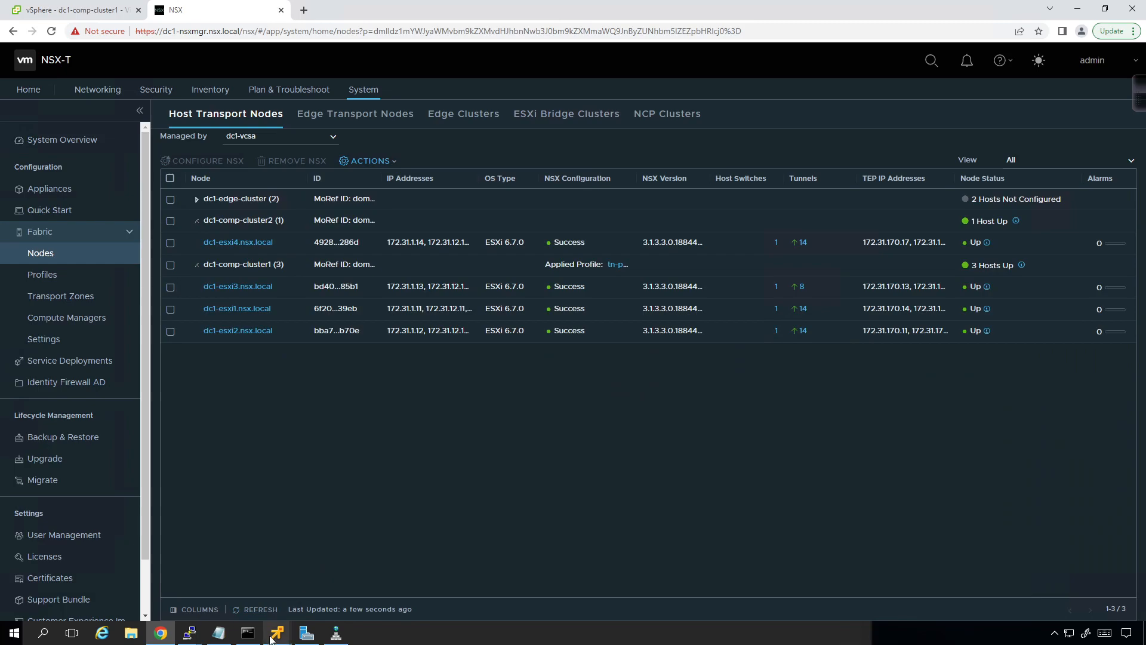
Step: Switch to the windows1 VM's remote console and ping the gateway 172.31.100.1 from its command prompt
mouse_move(271, 639)
left_click(467, 554)
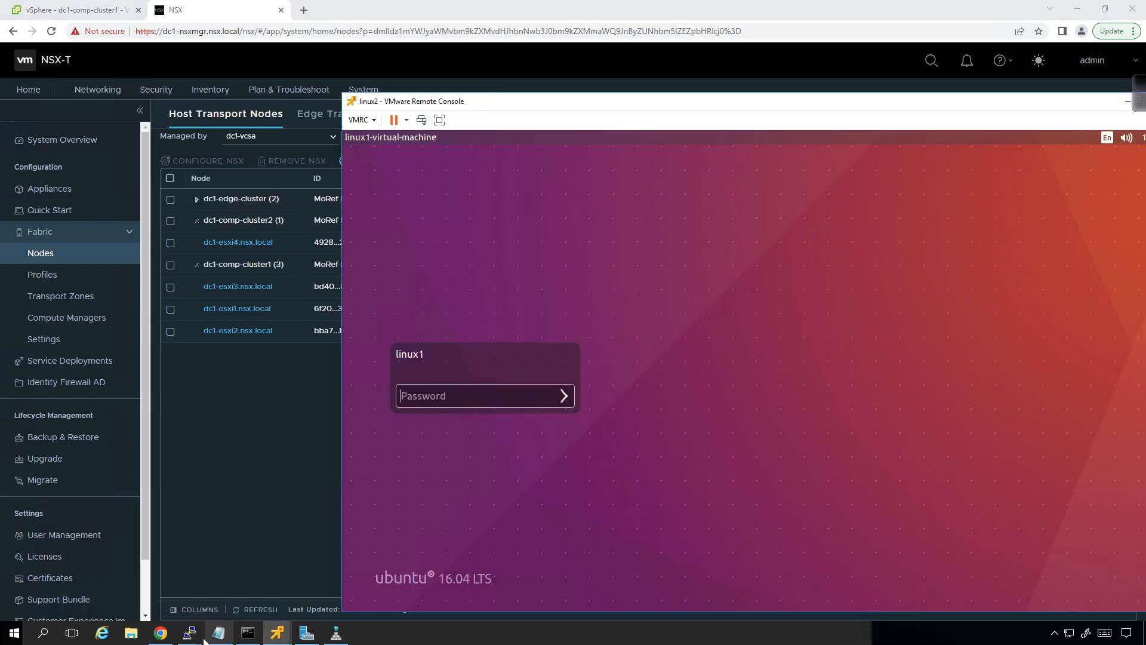
left_click(276, 632)
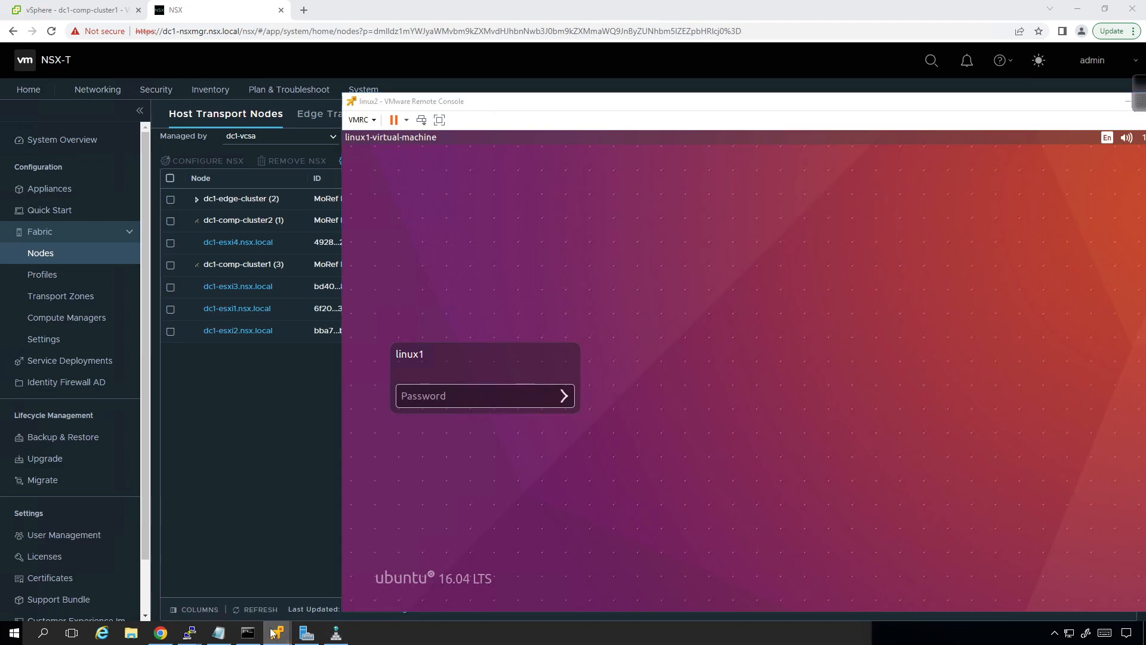
left_click(107, 560)
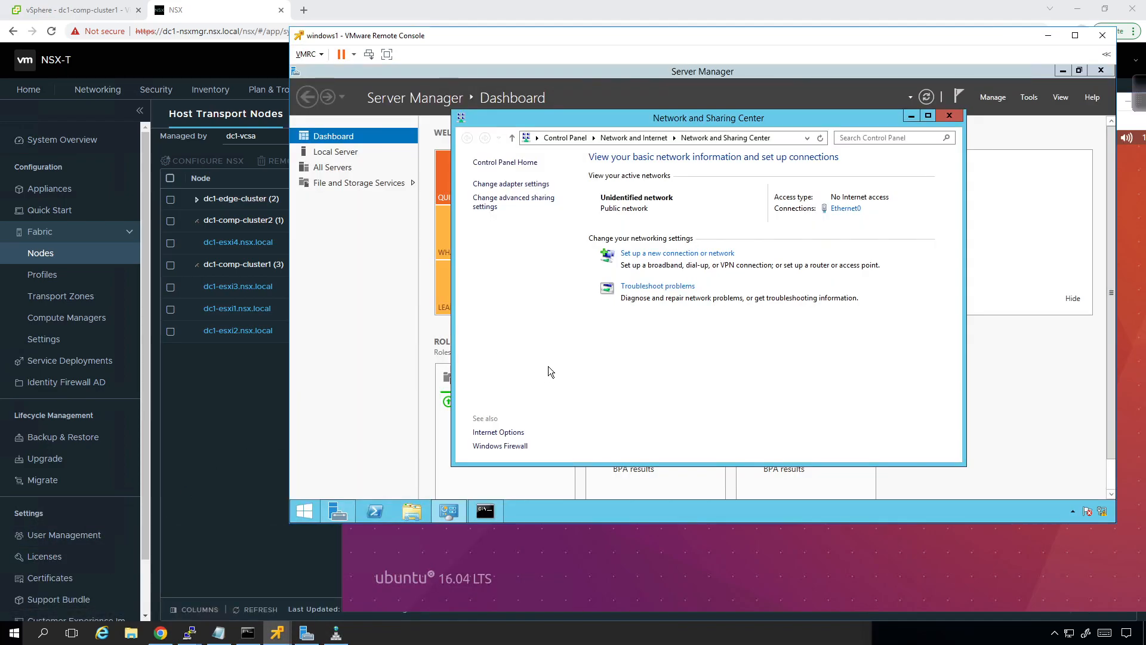
left_click(485, 513)
key("Up")
key("Up")
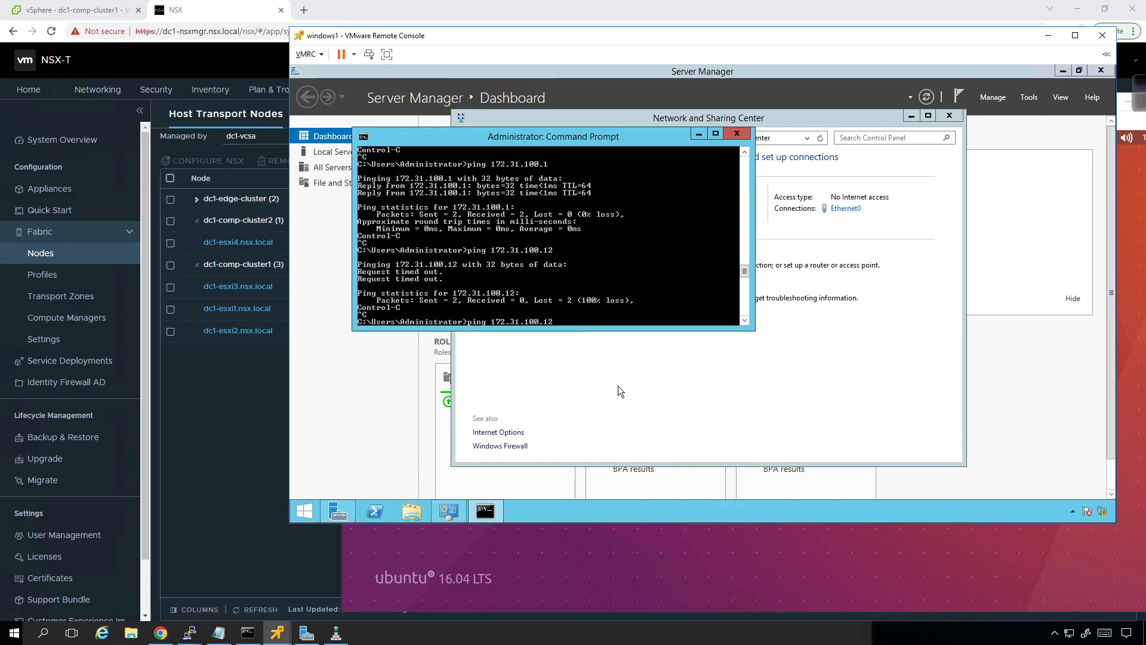
key("Return")
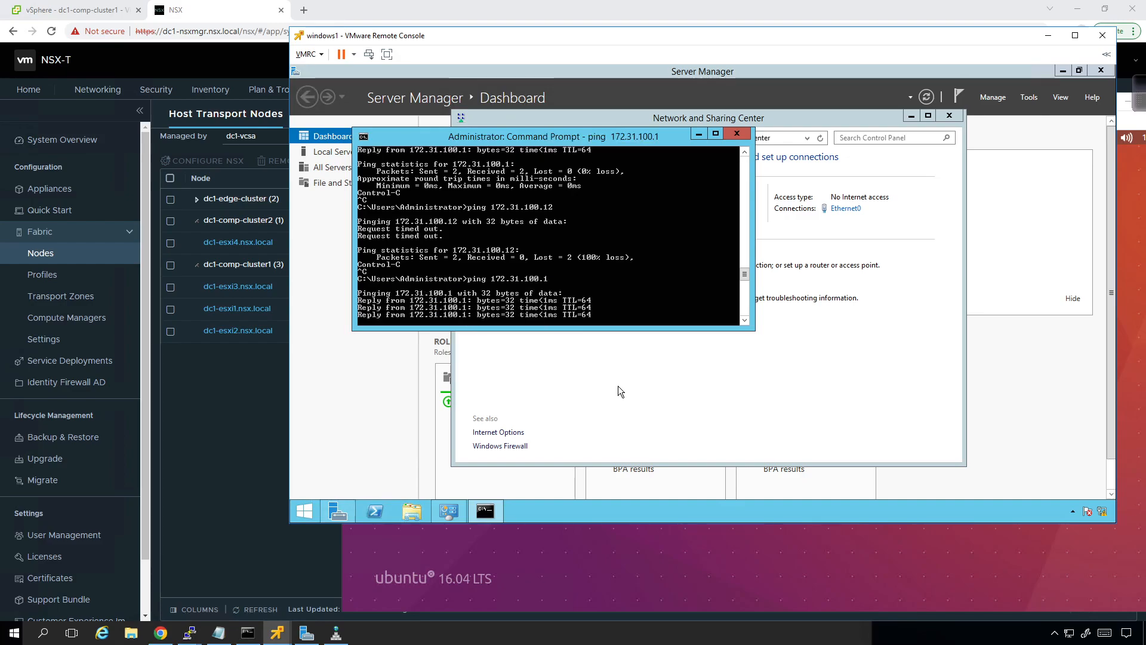
Step: Ping 172.31.100.12 from the windows1 command prompt
key("Up")
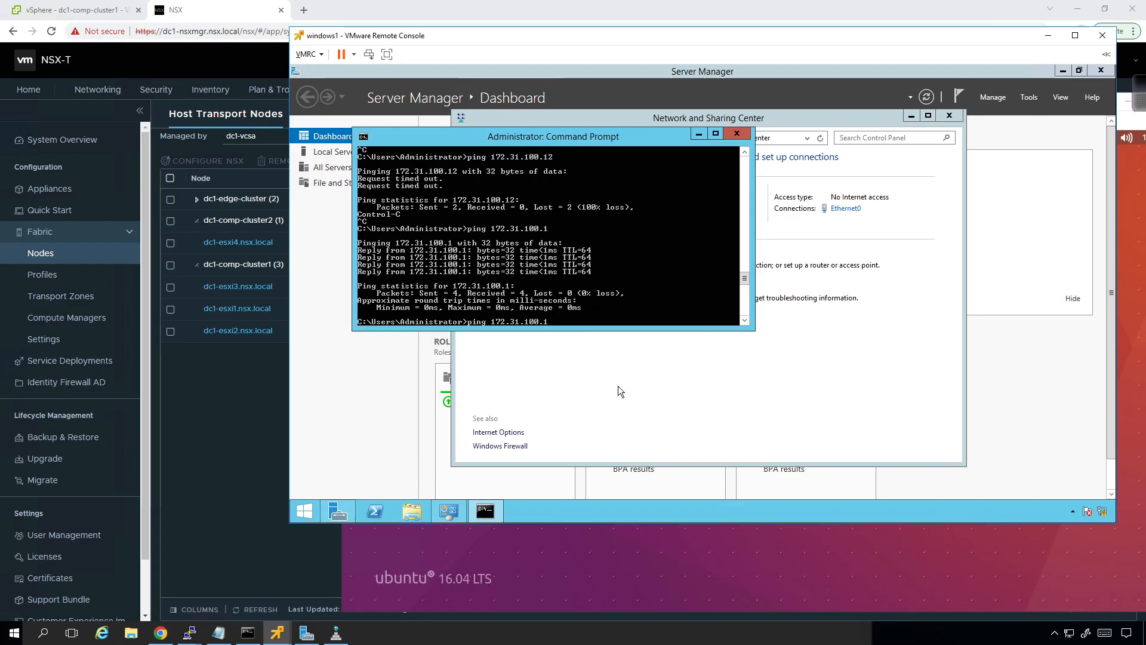
type("12")
key("Return")
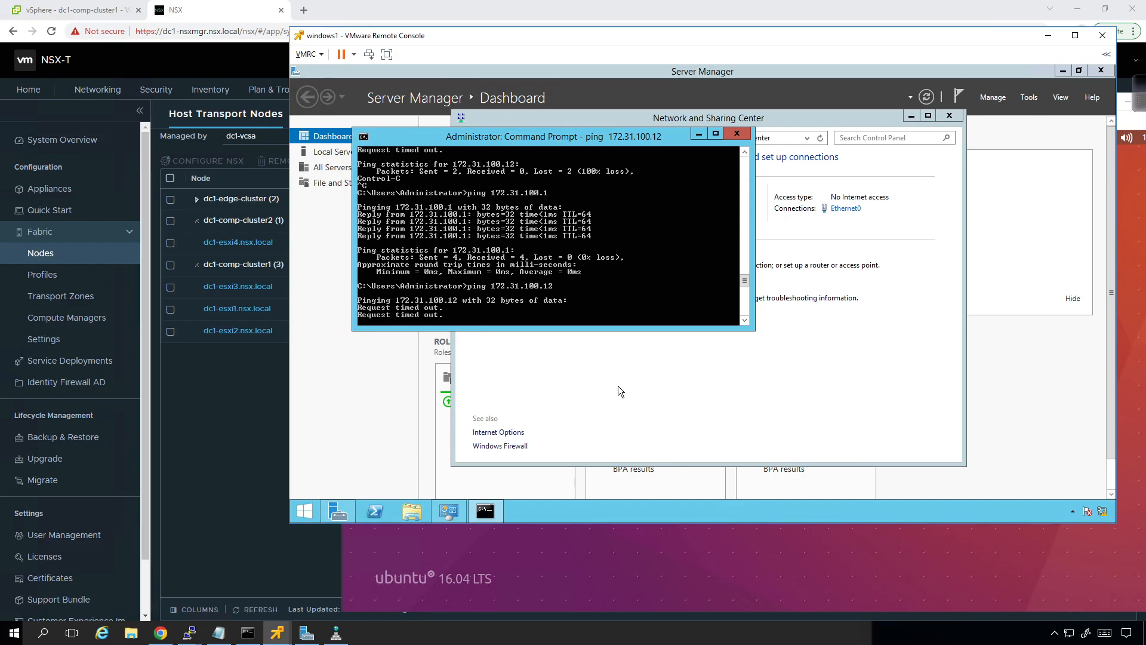
Step: Return to NSX Manager and recheck the tunnel status of the host and edge transport nodes
left_click(231, 436)
left_click(256, 610)
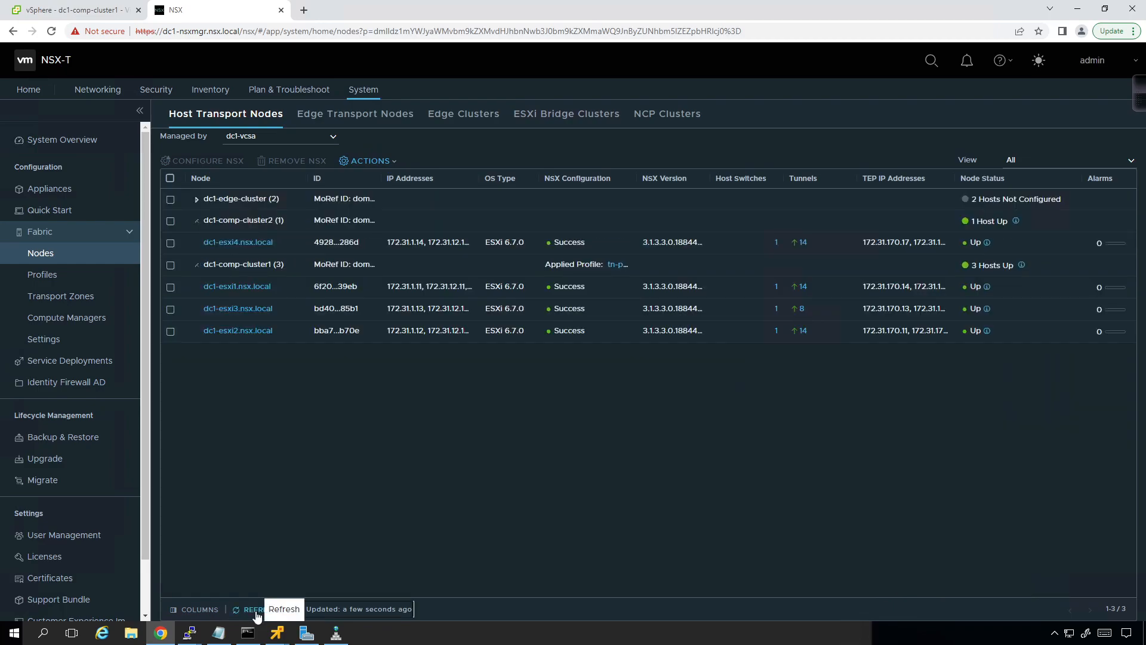
left_click(355, 114)
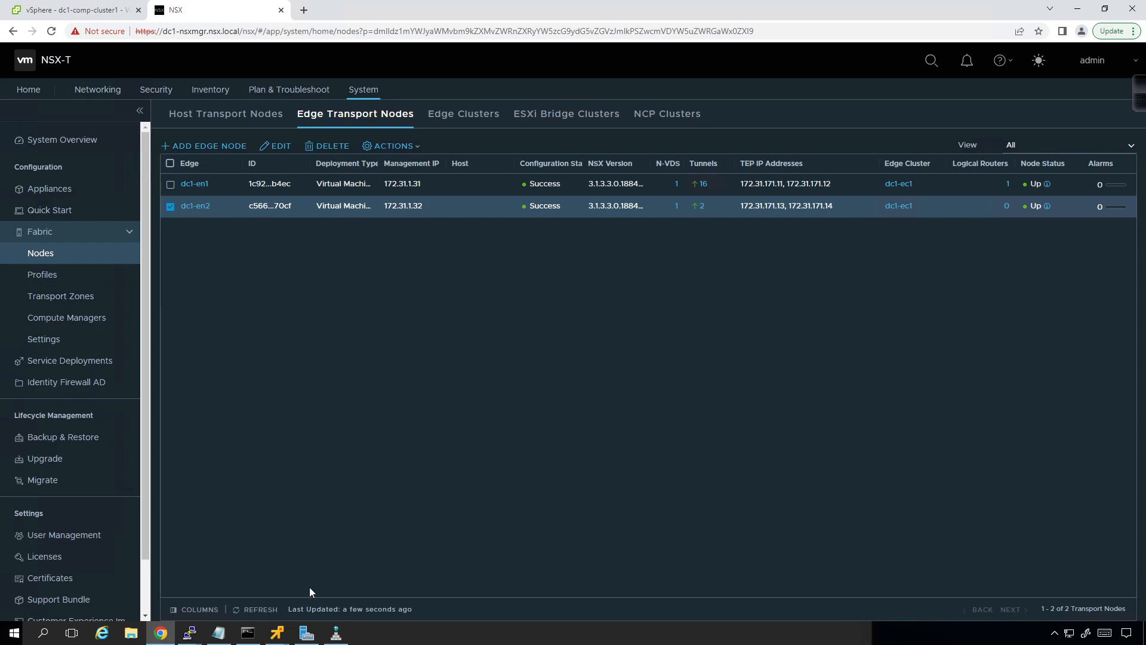
Step: Switch to the windows1 remote console and open the inbound rules in Windows Firewall with Advanced Security
mouse_move(276, 633)
left_click(107, 573)
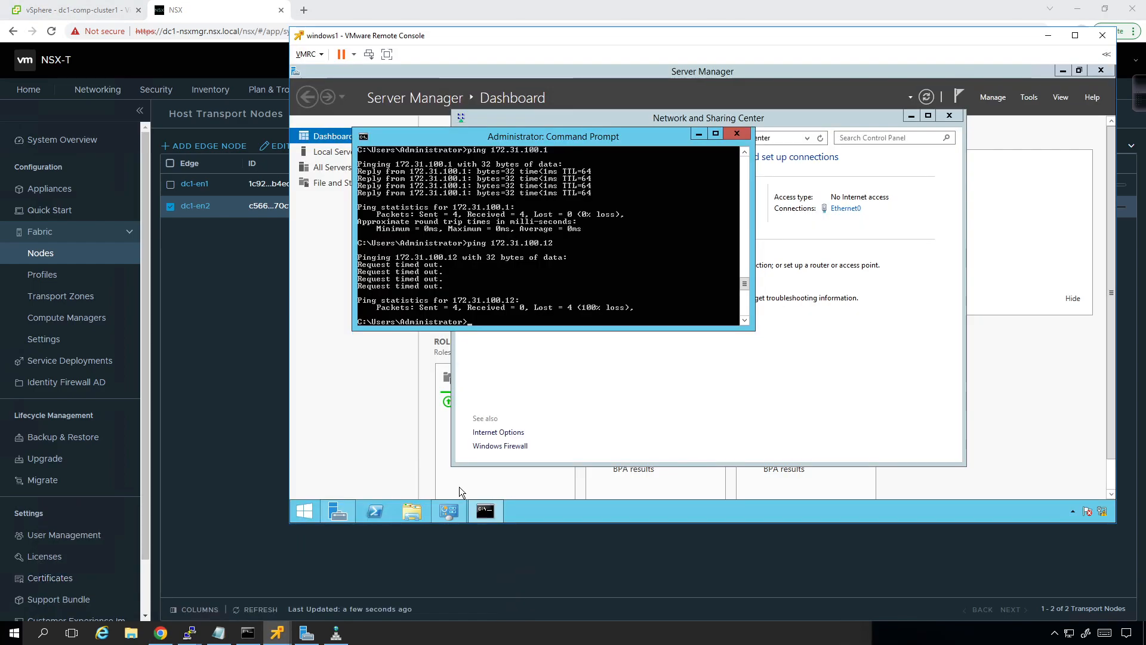
left_click(807, 382)
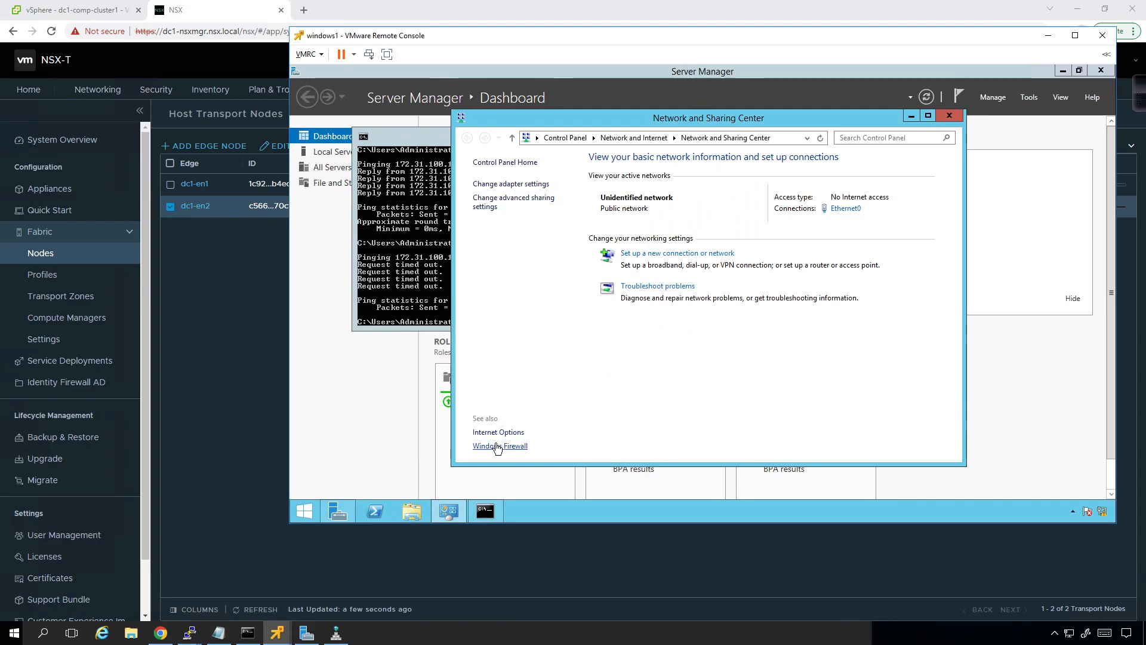
left_click(495, 446)
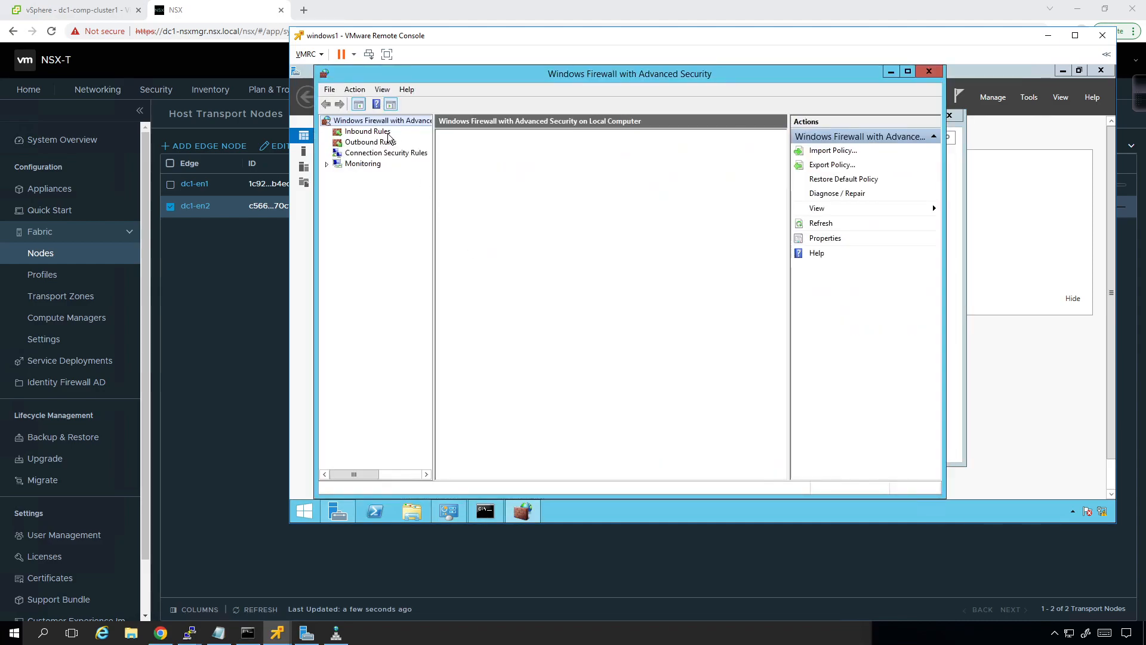
left_click(382, 132)
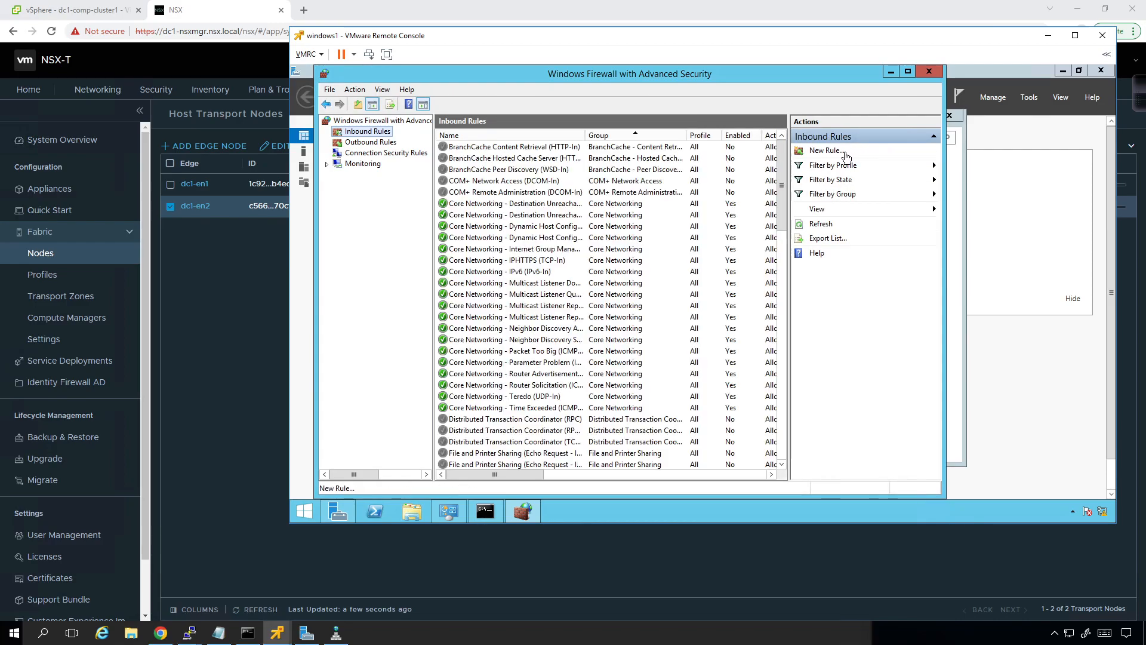
Step: Start a new custom inbound rule that applies to all programs and set its protocol type to ICMPv4
left_click(845, 154)
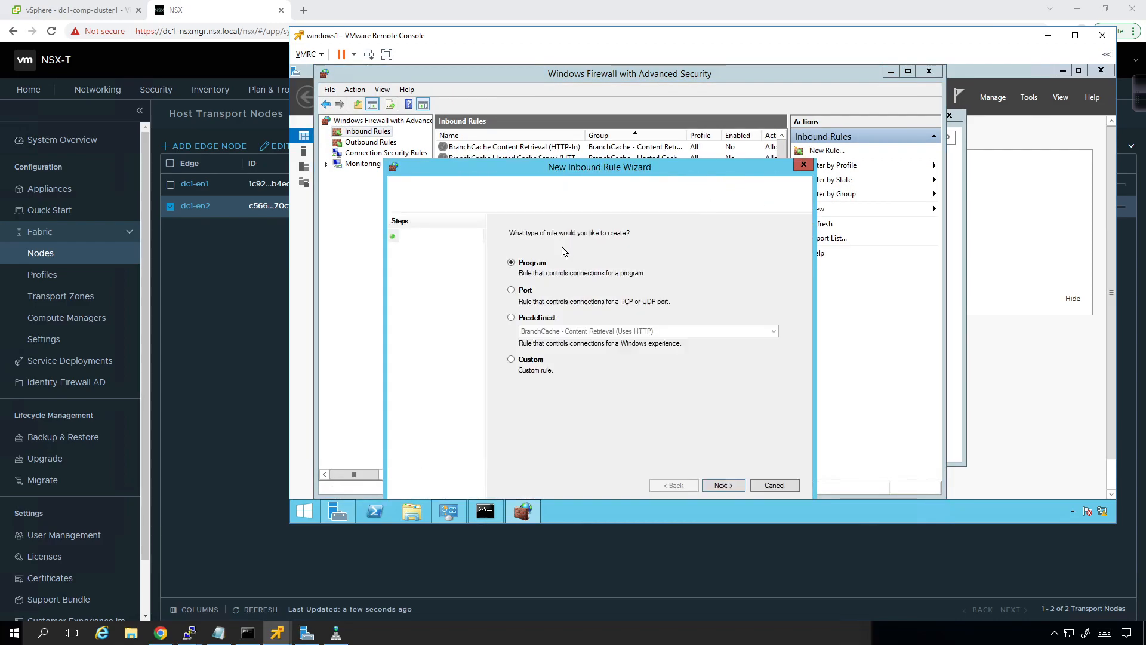
left_click(531, 363)
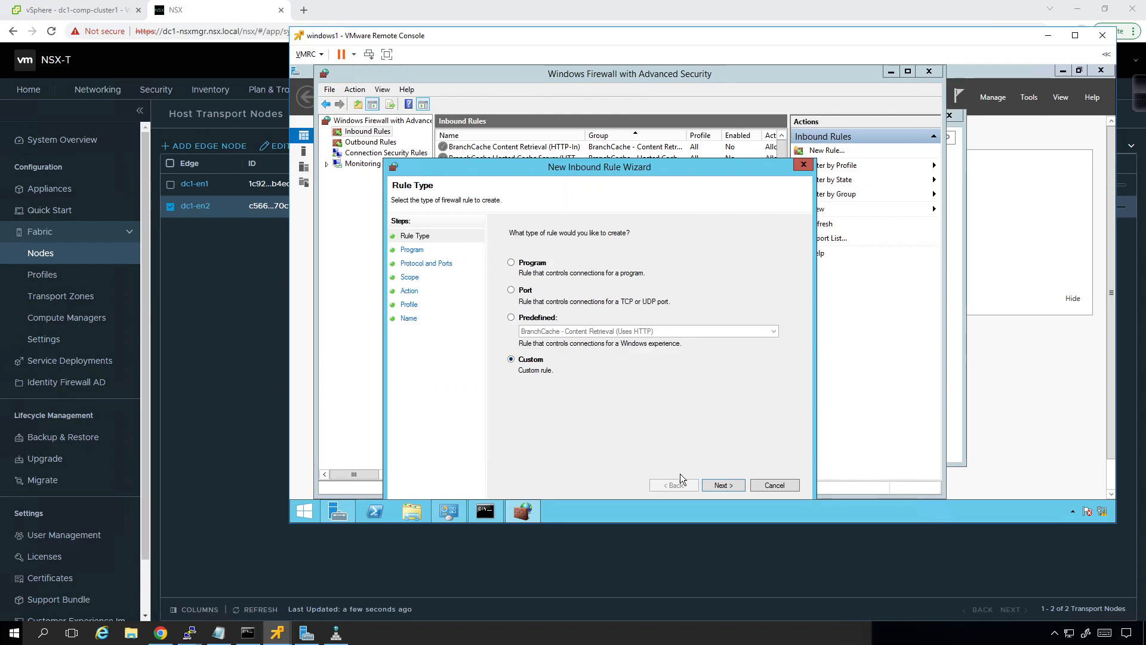
left_click(732, 486)
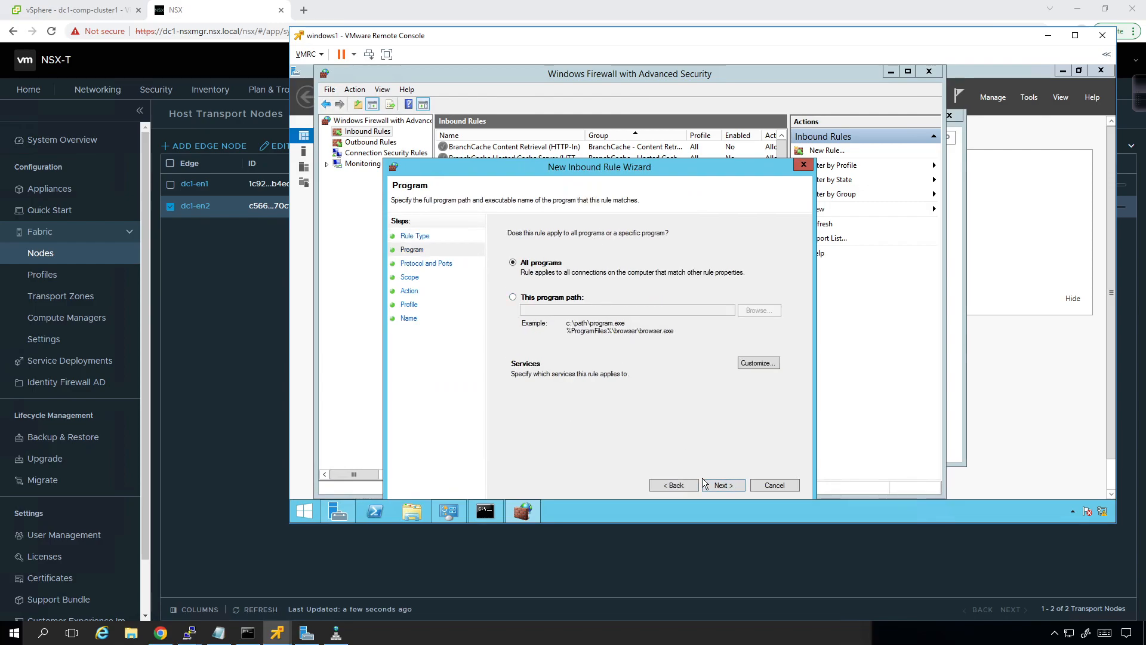
left_click(723, 485)
left_click(630, 266)
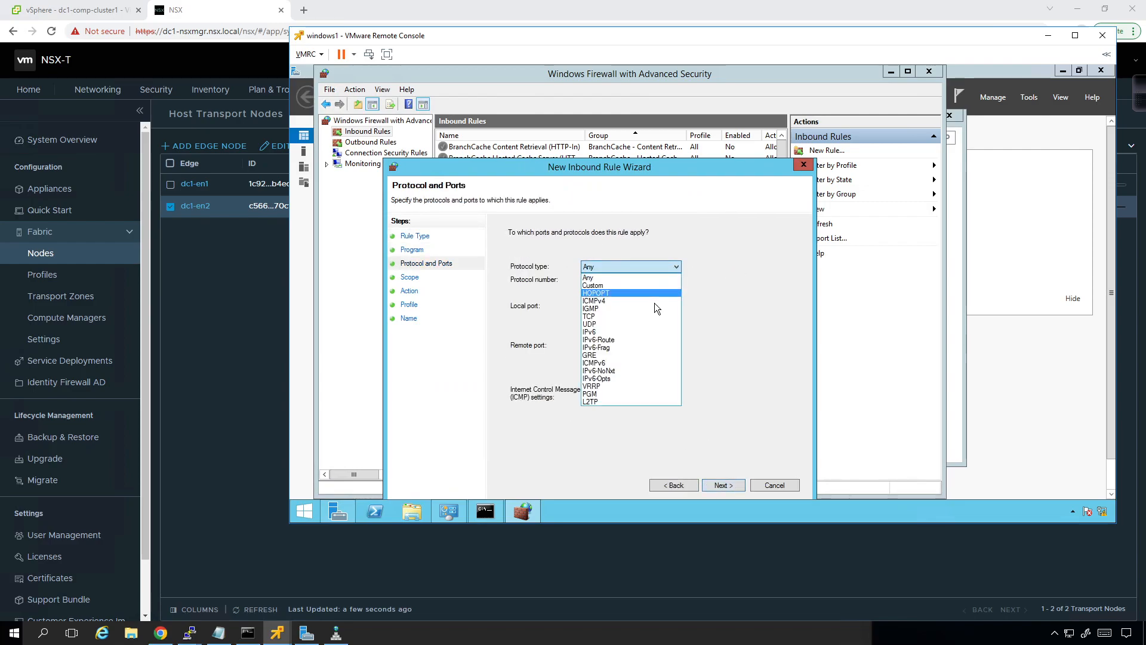
key("Escape")
left_click(721, 485)
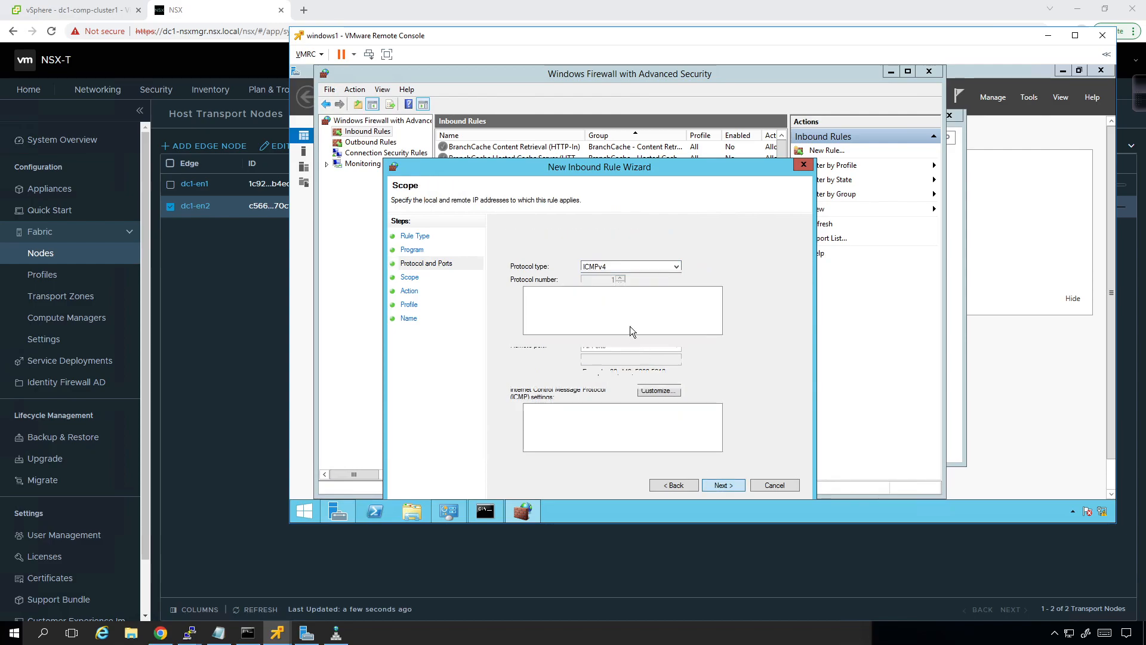
Step: Allow the connection on the Domain, Private and Public profiles, name the rule ICMP_IN and finish it
left_click(723, 486)
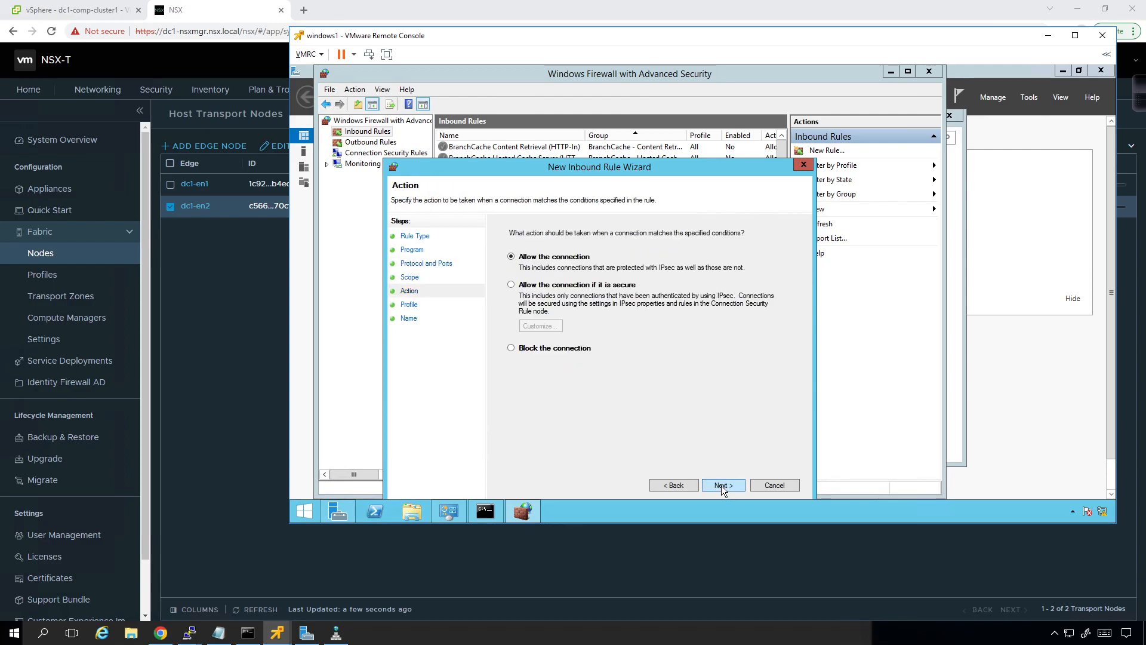
left_click(722, 486)
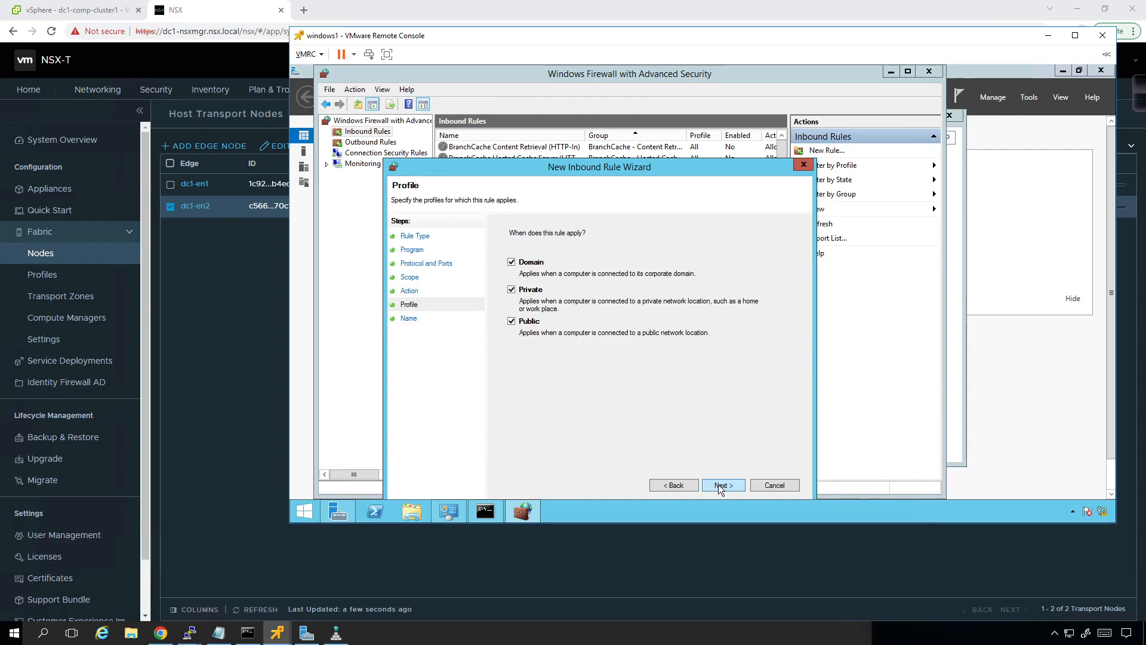
left_click(720, 485)
type("ICMP_IN")
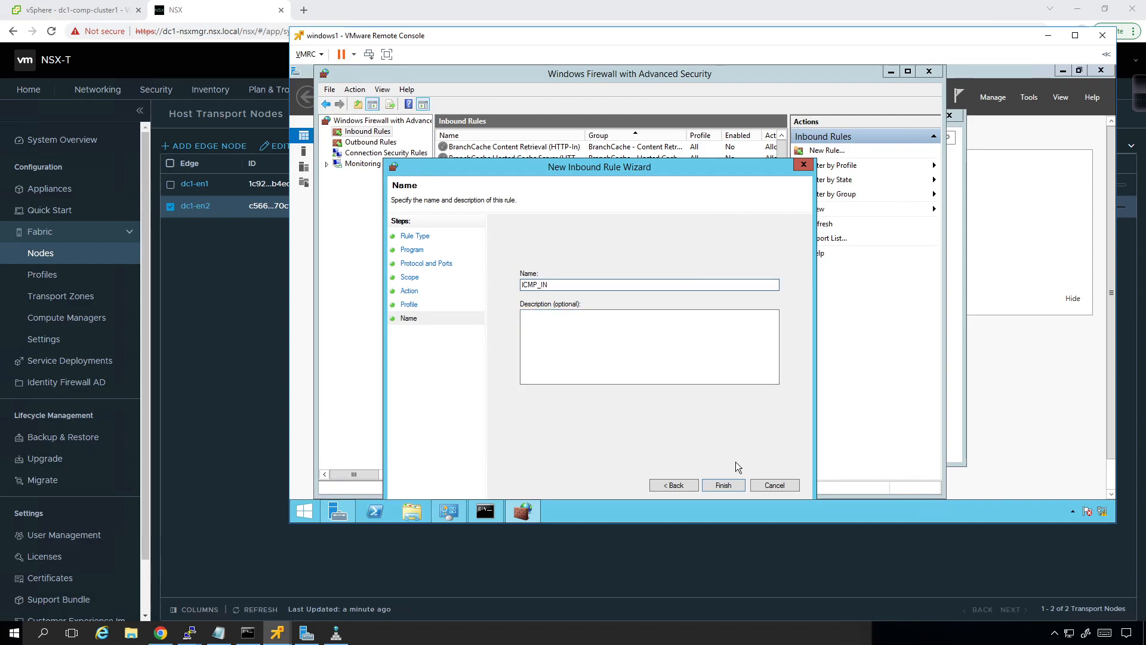
left_click(730, 485)
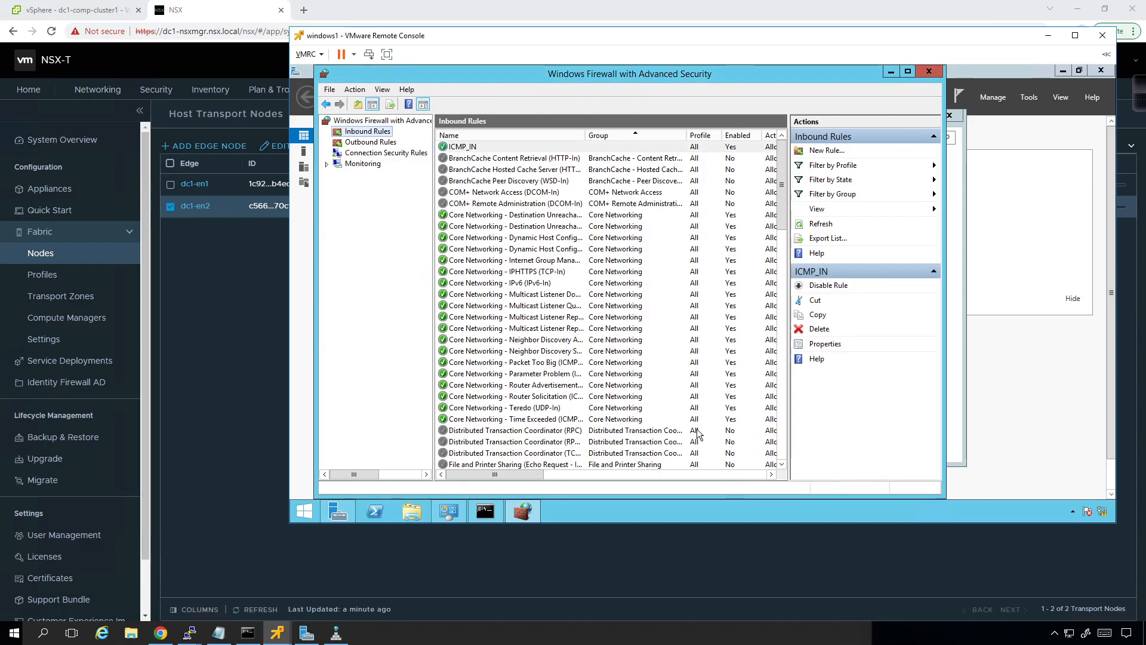
Step: Switch to the linux2 VM's remote console and unlock it with the account password
mouse_move(277, 631)
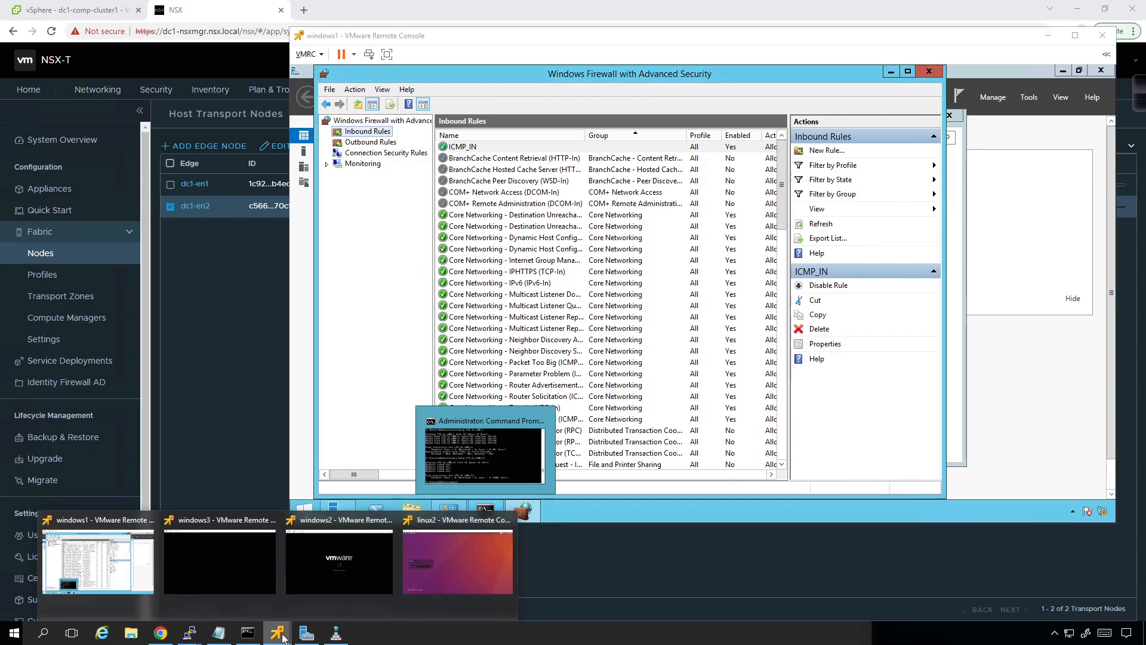
left_click(448, 570)
type("********")
key("Return")
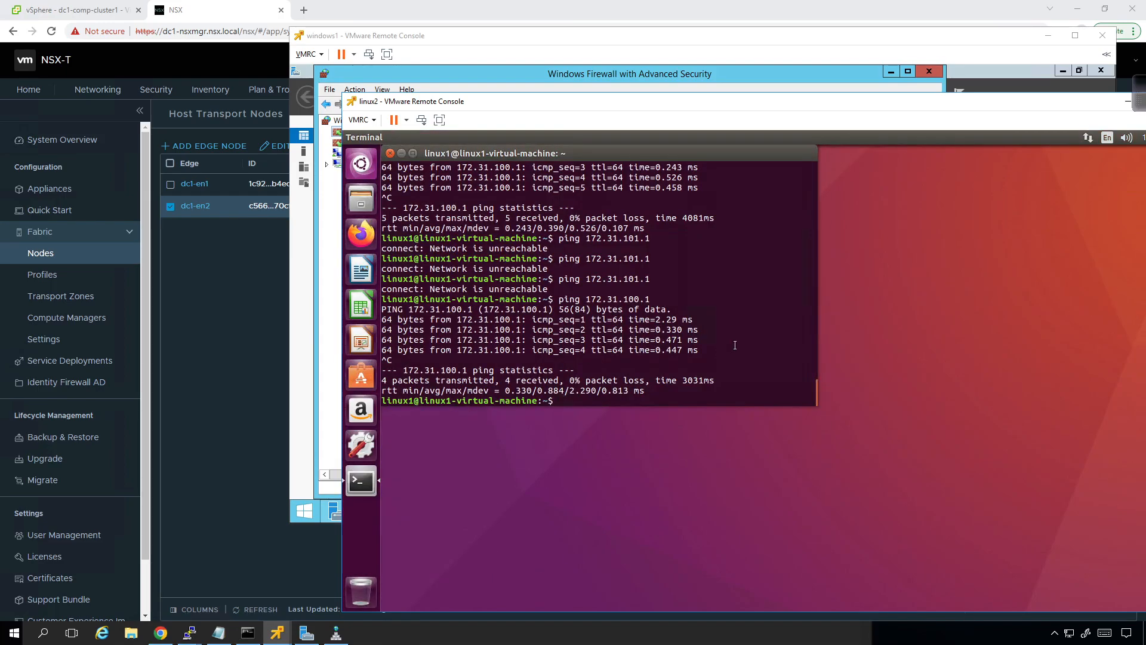
Step: Ping 172.31.101.1 from the linux2 terminal and move the console window so it is fully in view
key("Up")
key("BackSpace")
key("BackSpace")
key("BackSpace")
type("1.1")
key("Return")
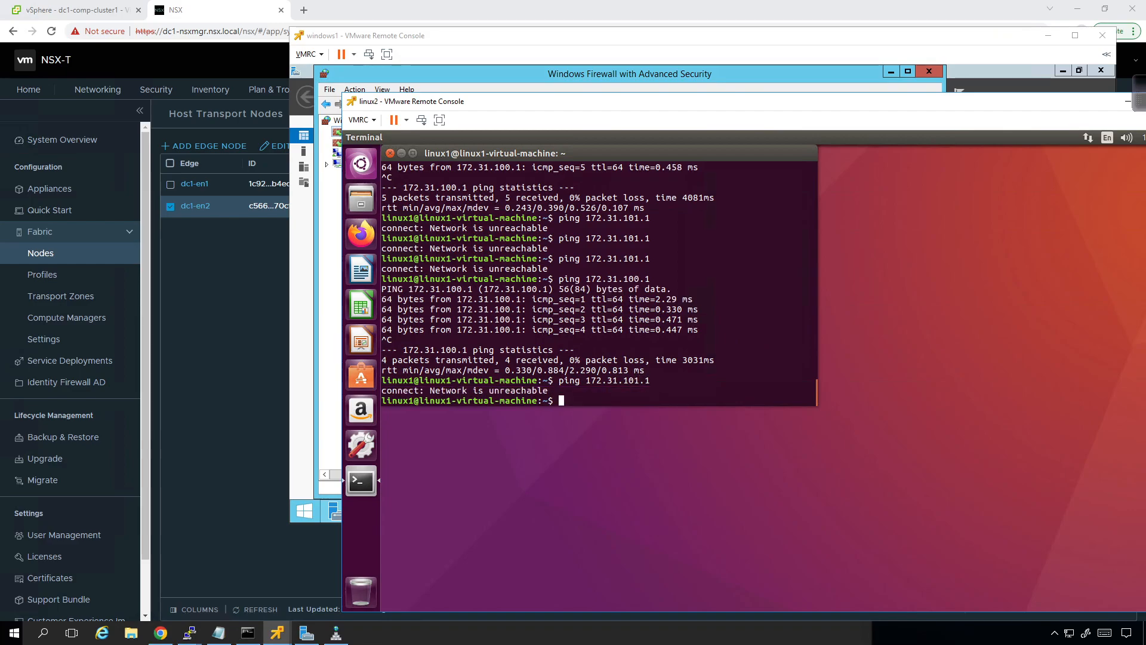
mouse_move(722, 135)
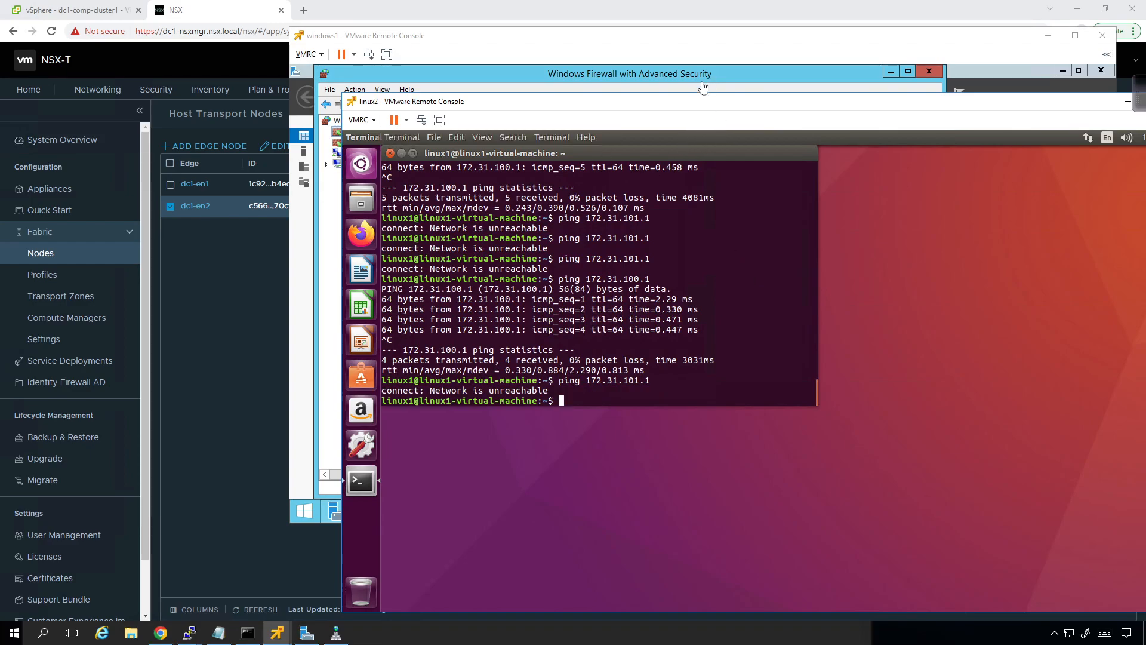
left_click_drag(700, 102, 557, 75)
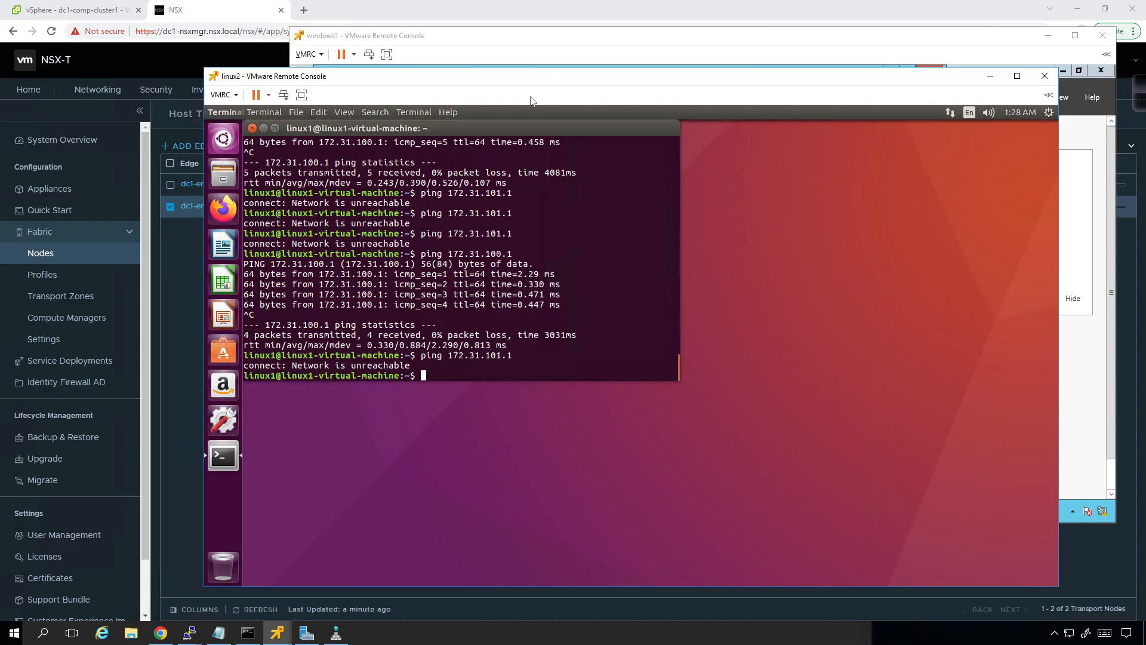
Step: Return to NSX Manager, refresh the edge transport nodes, and open the Tier-0 gateway dc1-tier0-1 for editing
left_click(172, 286)
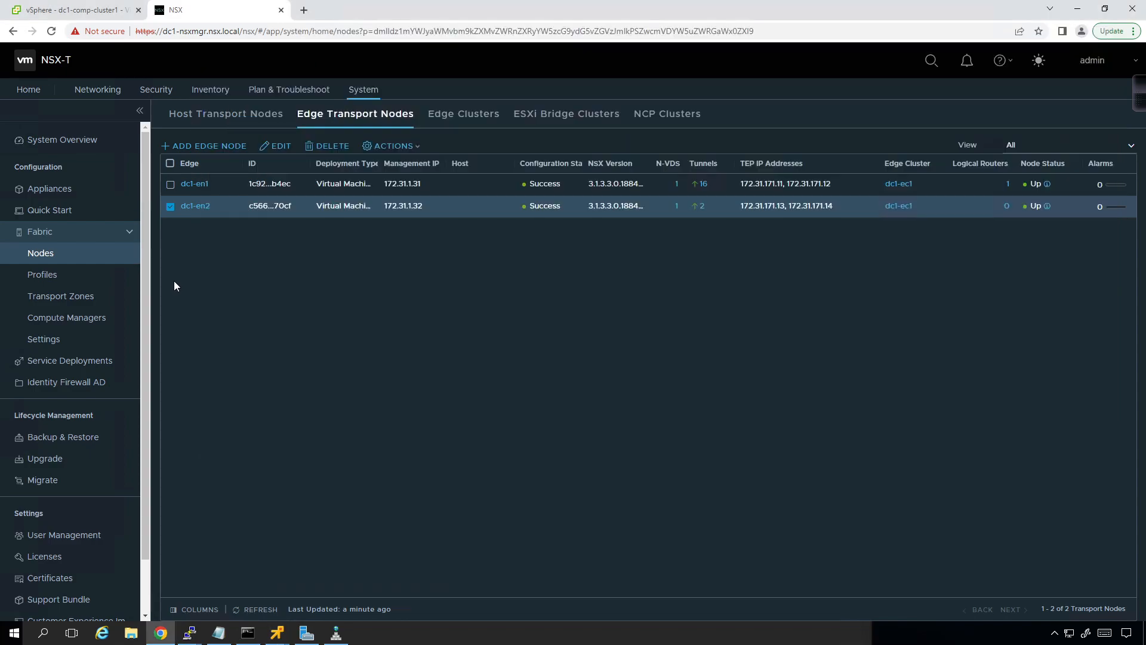
left_click(239, 610)
left_click(96, 90)
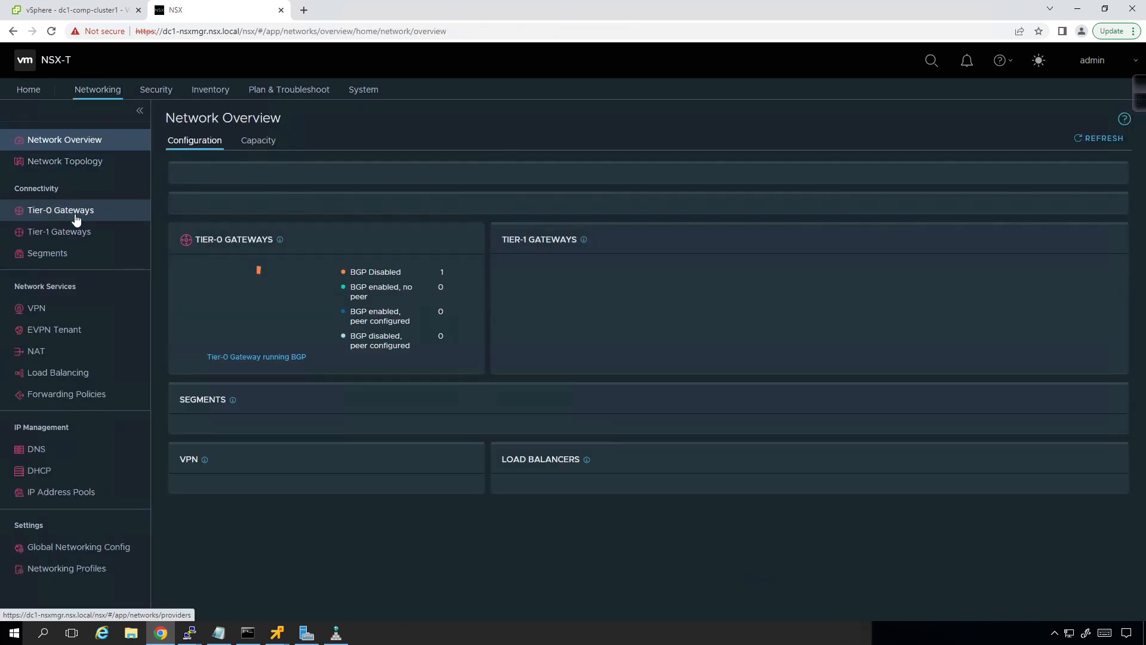
left_click(75, 219)
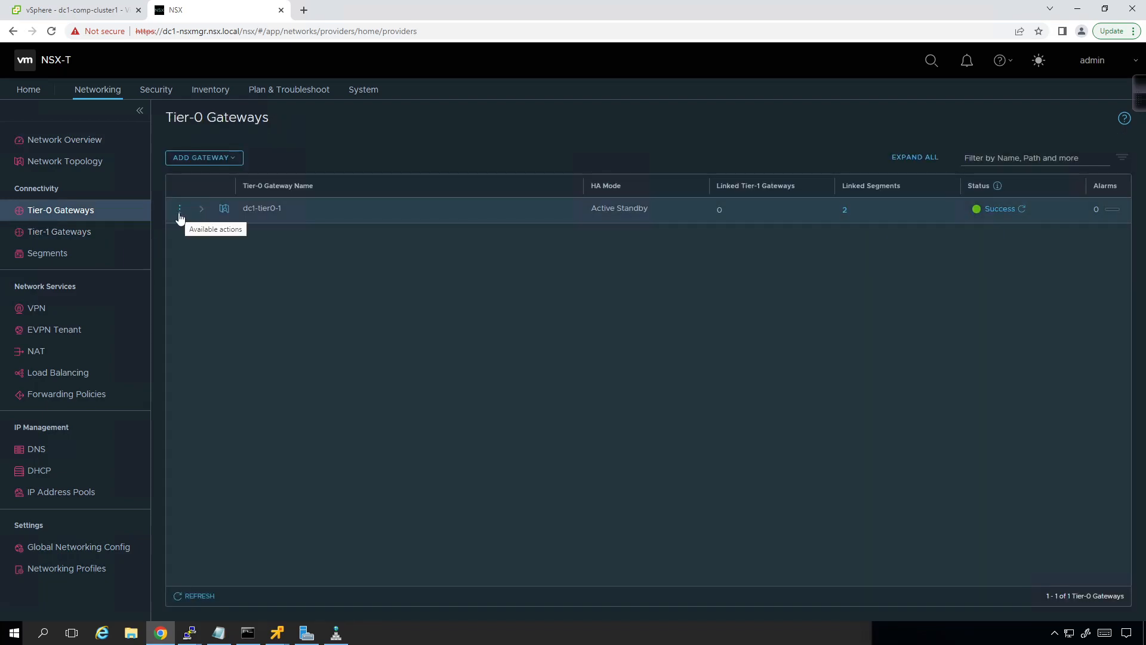
left_click(179, 209)
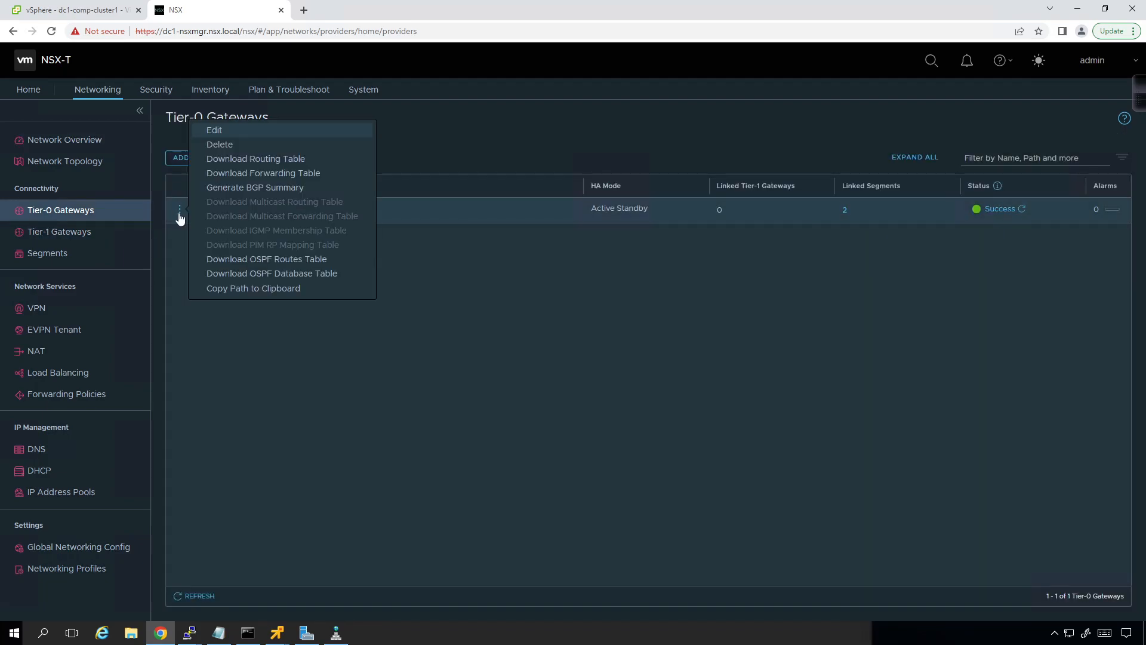
left_click(238, 131)
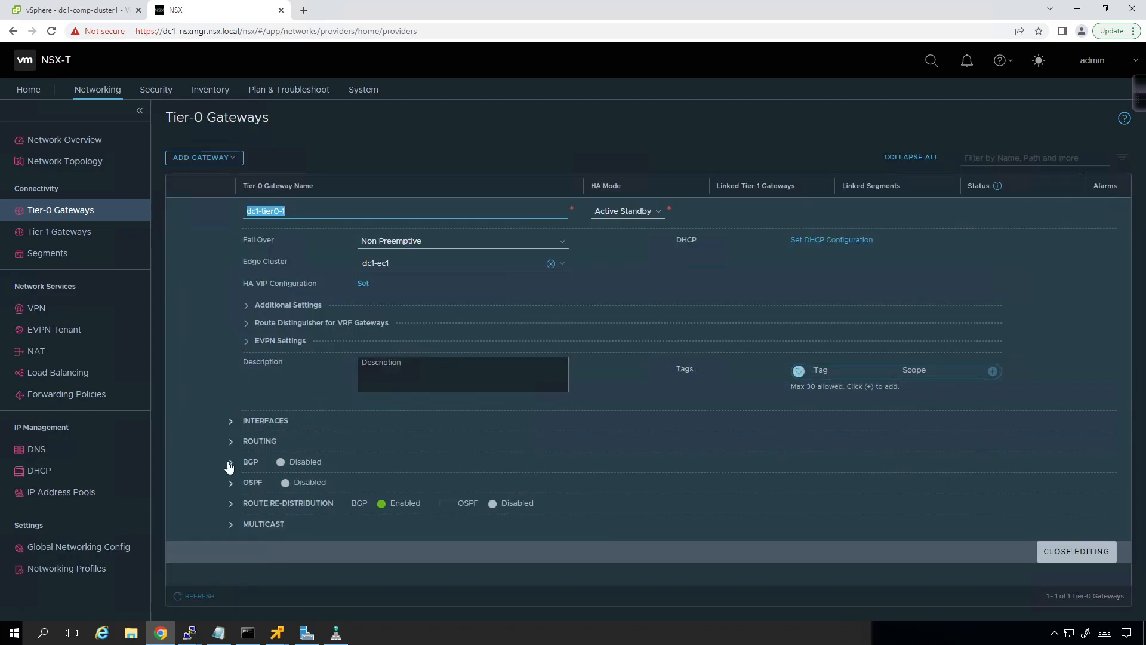
Step: Delete the redist rule from the gateway's route re-distribution, apply the change and save it
left_click(233, 504)
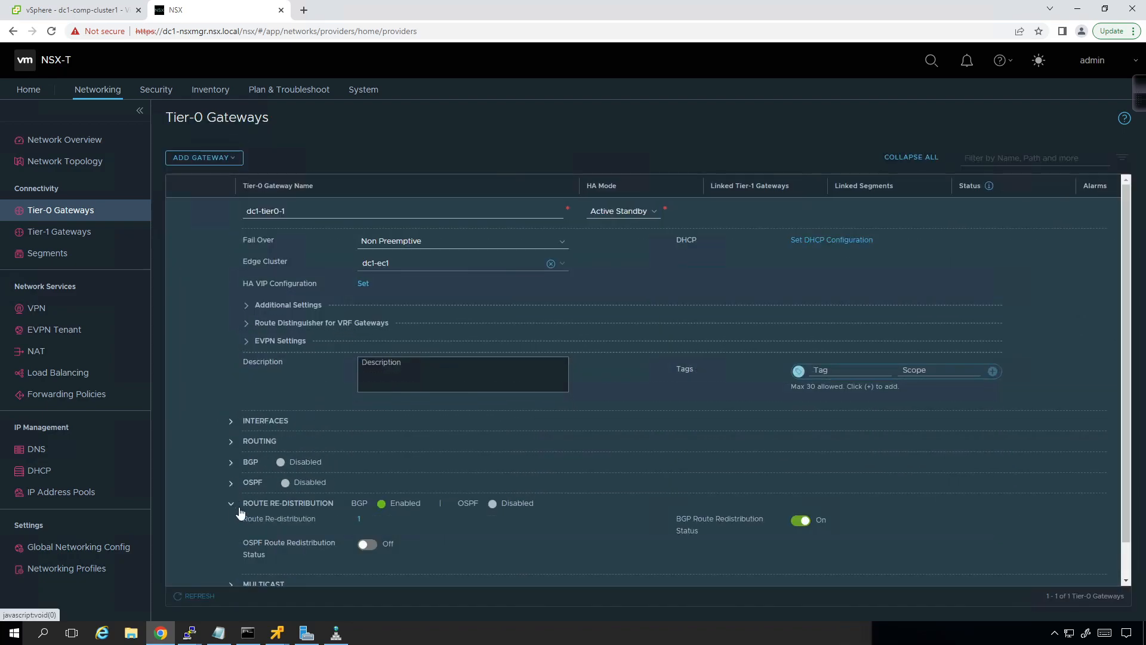
left_click(359, 519)
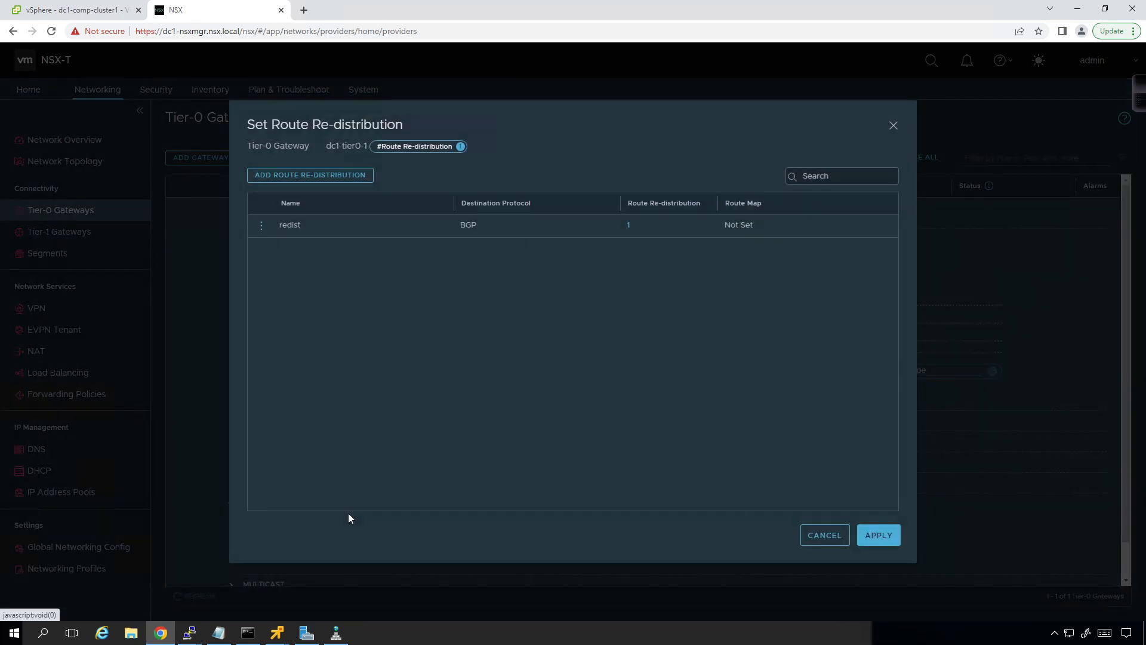
left_click(263, 227)
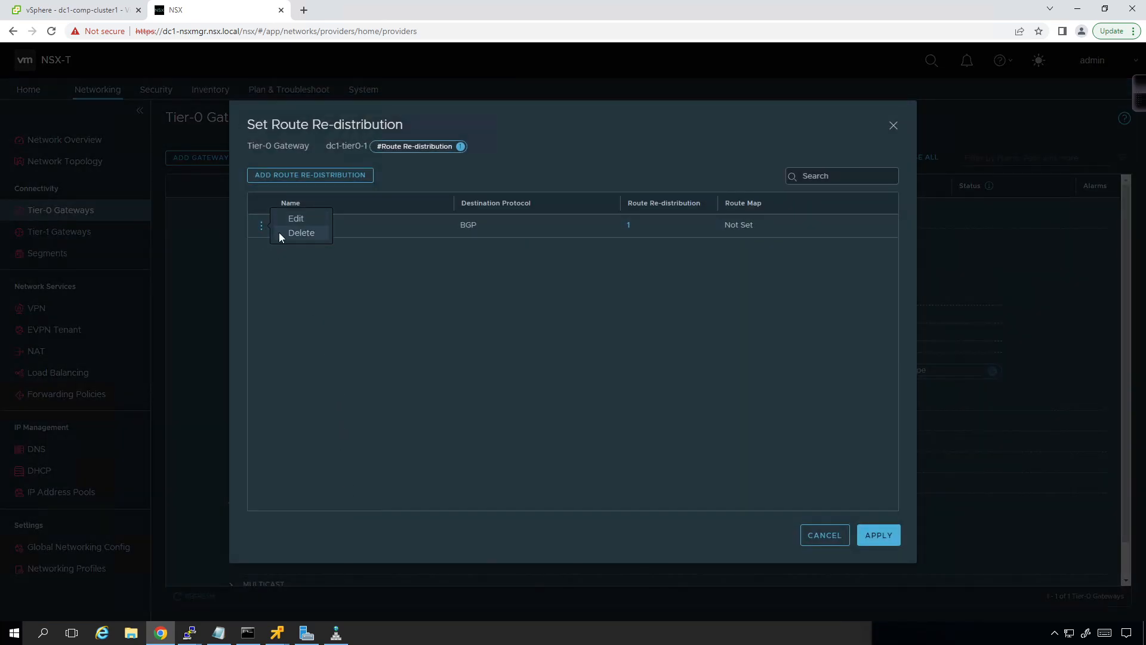
left_click(283, 235)
left_click(702, 372)
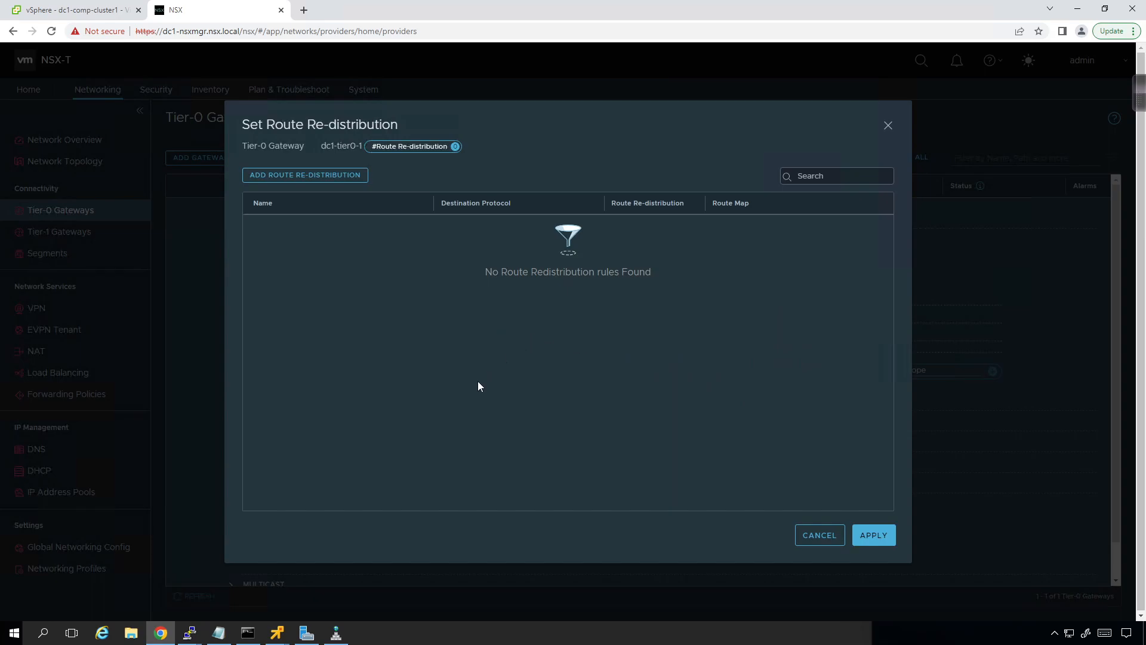
left_click(874, 536)
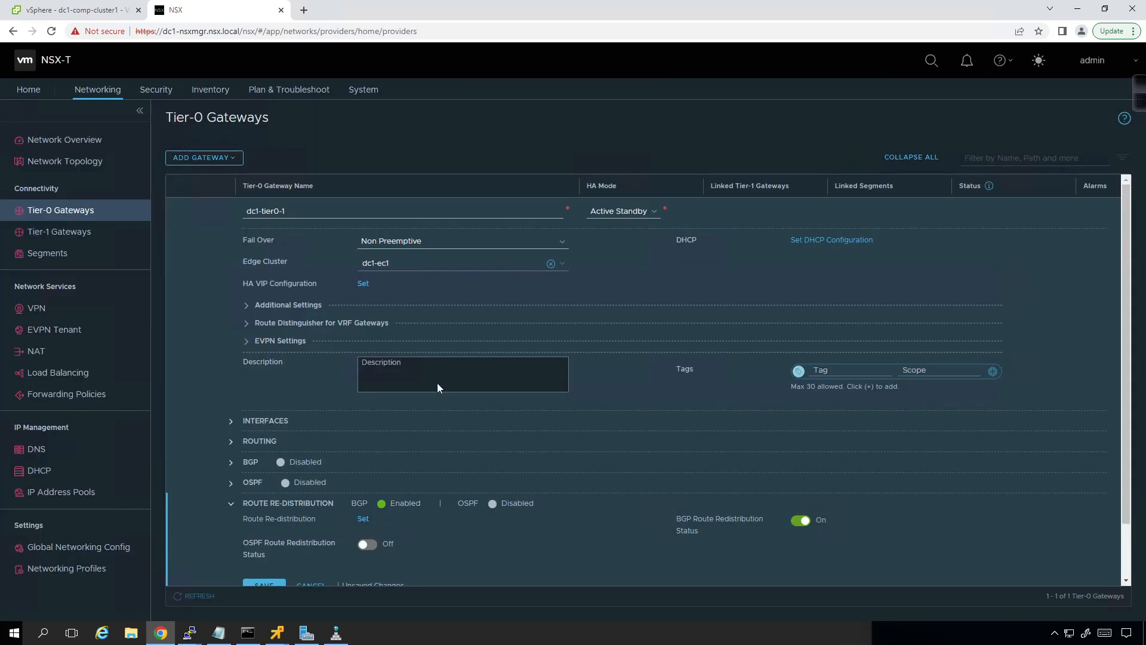
left_click(268, 585)
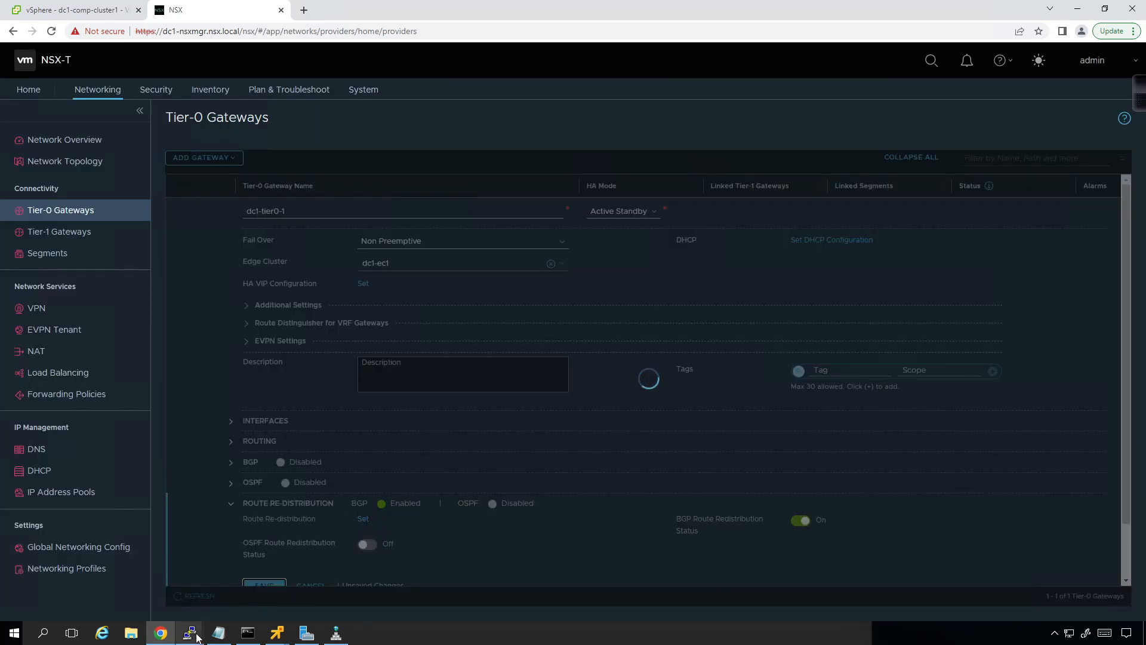
Step: Bring up the dc1-en2 PuTTY session, dismiss its connection error and close the window
mouse_move(196, 637)
left_click(313, 589)
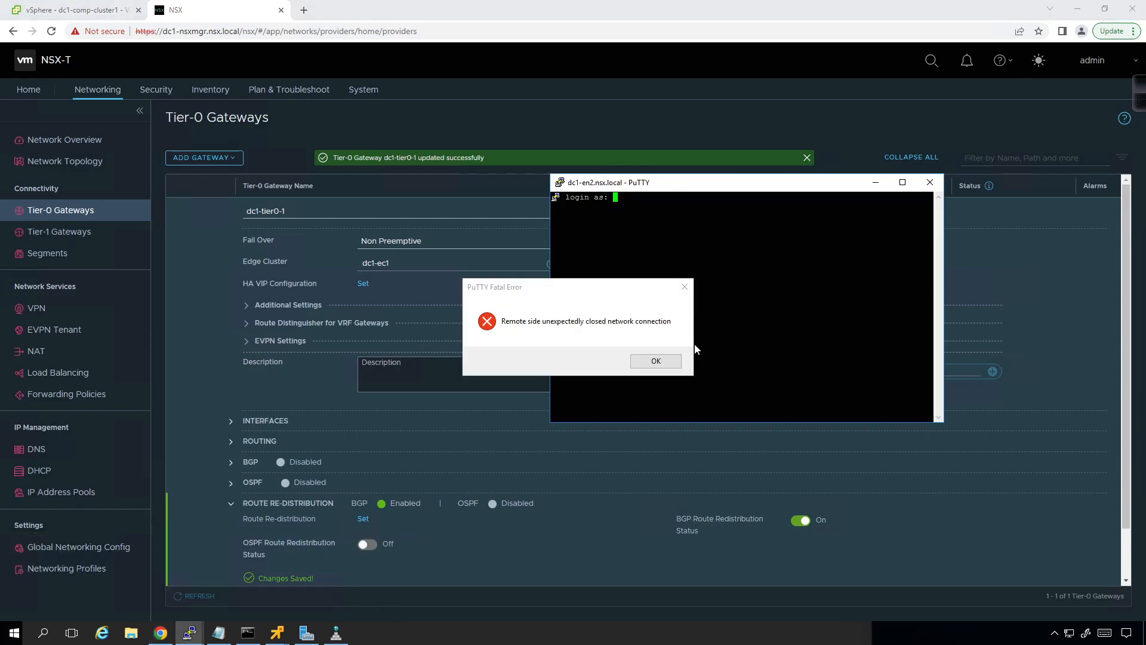
left_click(656, 360)
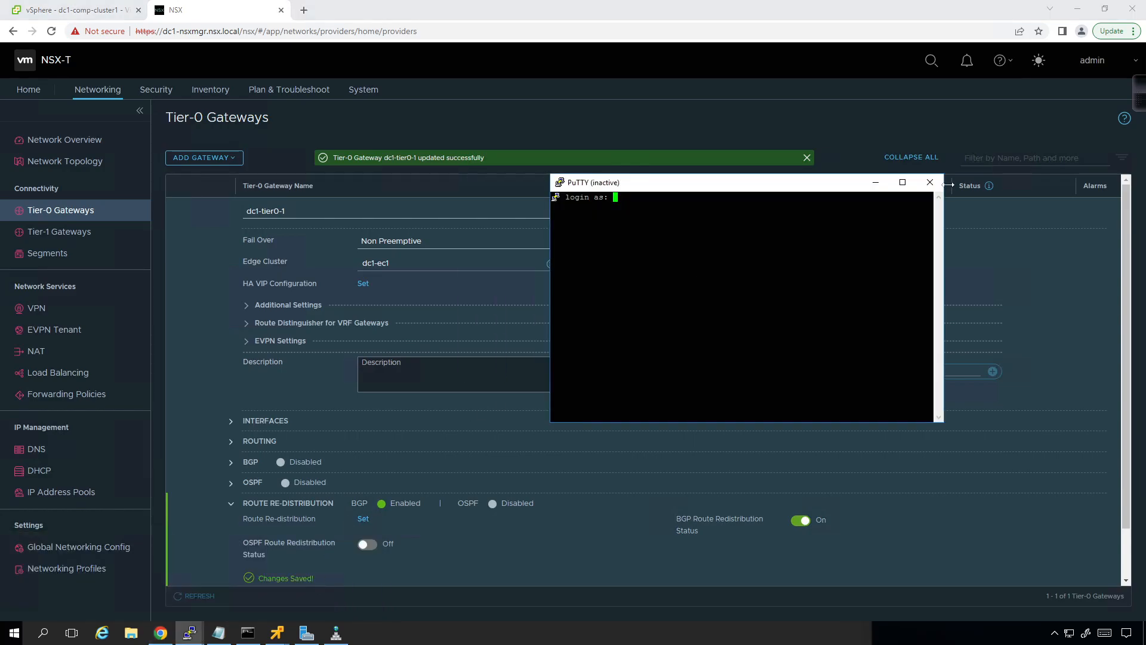
left_click(930, 182)
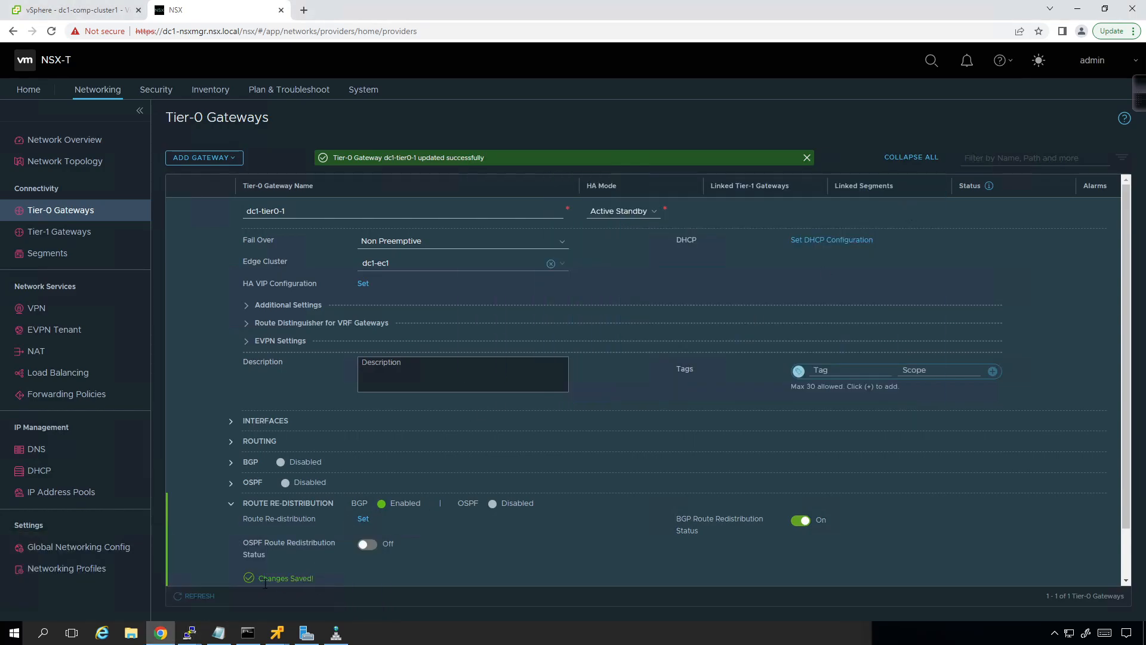
Step: Start the saved dc1-en1 PuTTY session, log in as admin with the account password, and move and widen the terminal window
right_click(189, 635)
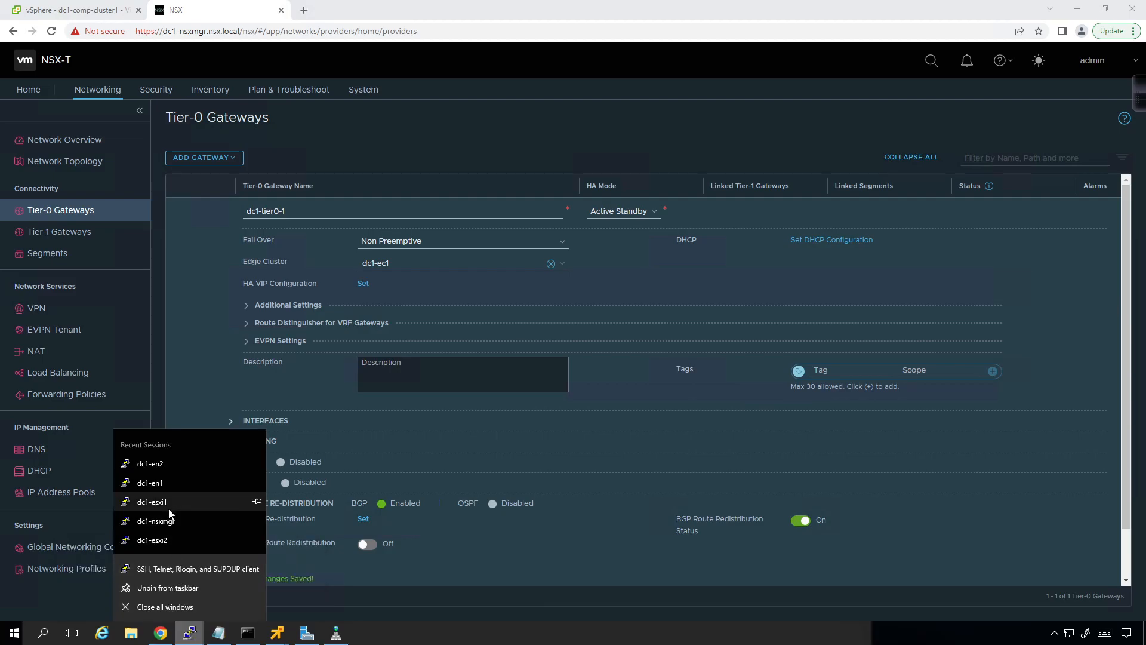
left_click(174, 476)
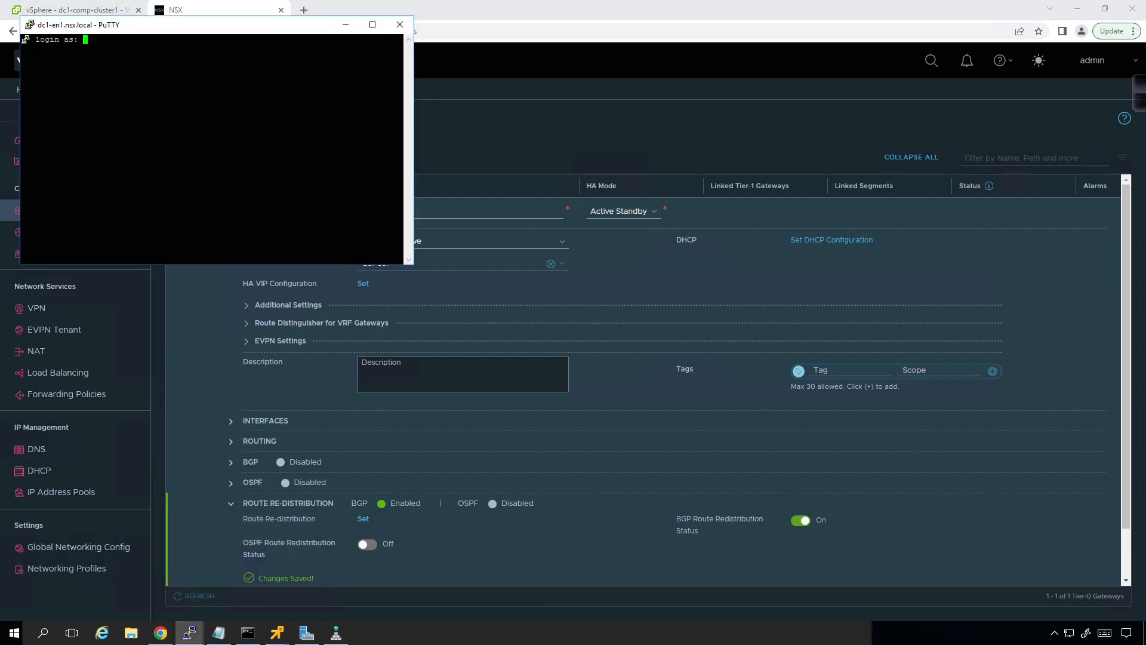
type("admin")
key("Return")
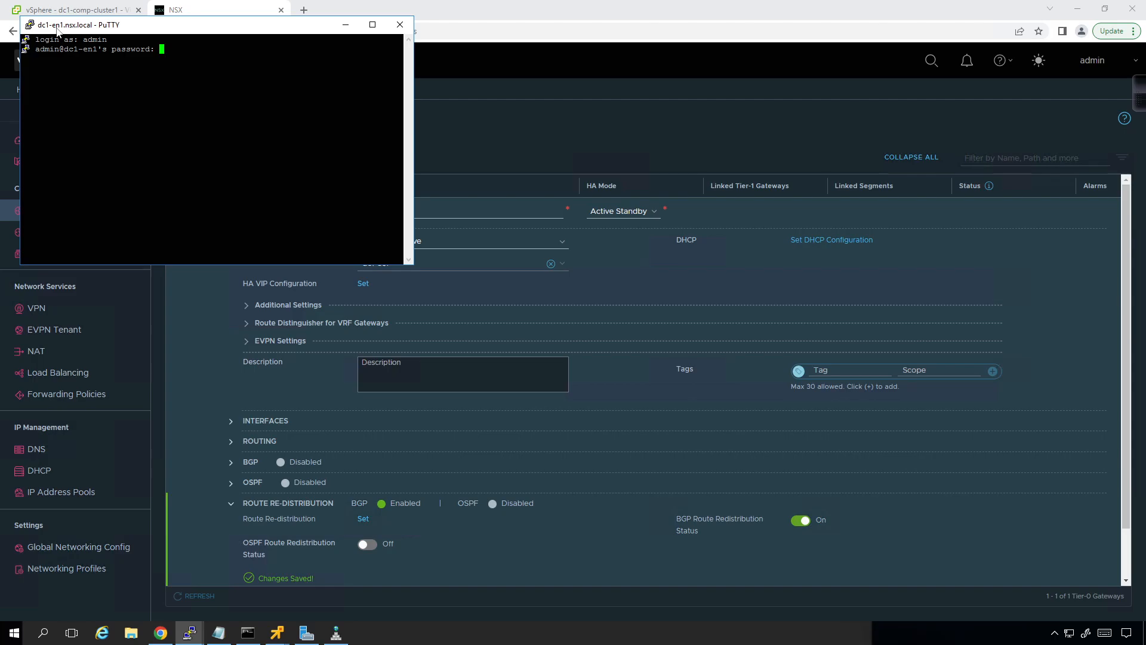
key("Return")
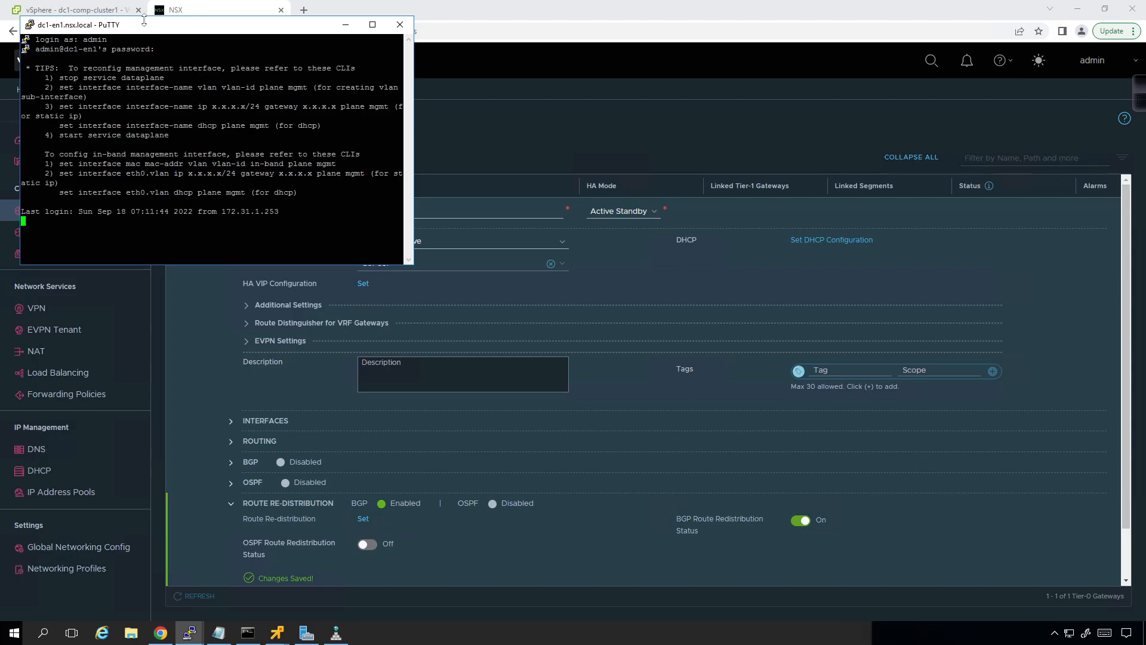
left_click_drag(144, 30, 231, 139)
left_click_drag(501, 252, 828, 222)
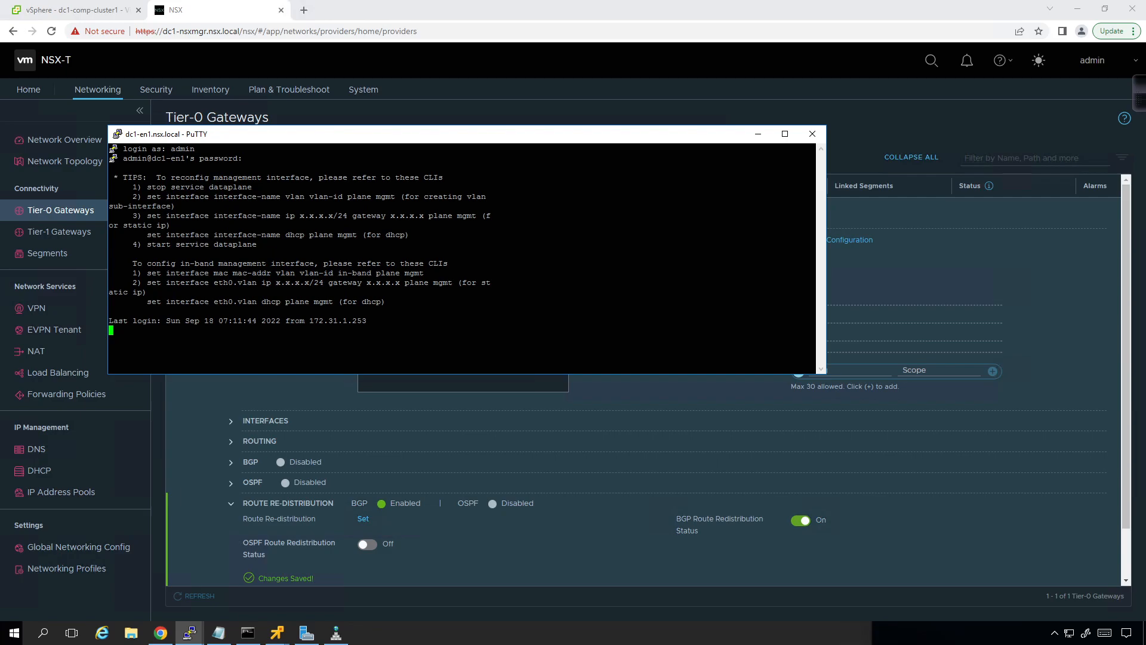
Step: List the logical routers on dc1-en1 with get logical-routers
type("get log")
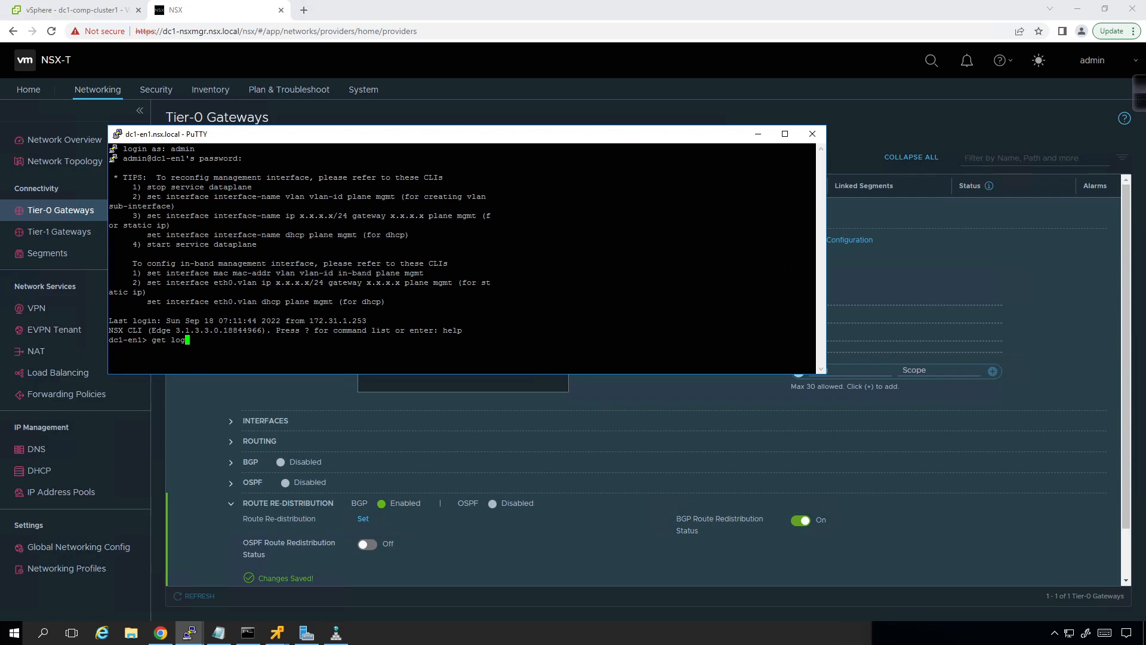
type("ical-routers")
key("Return")
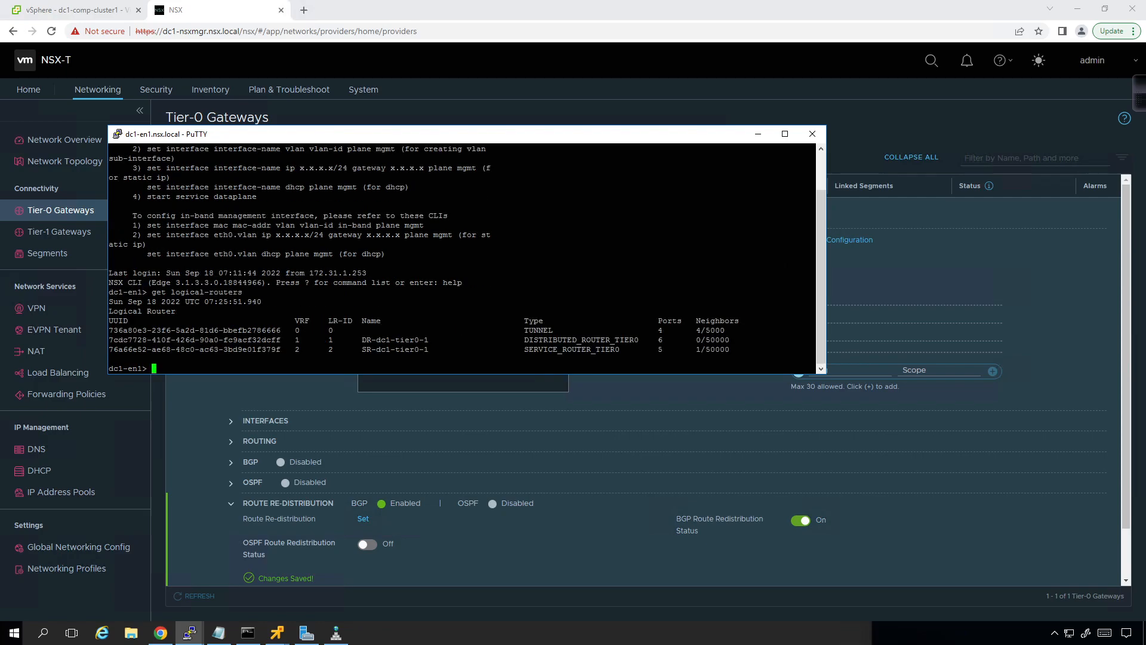
Step: Enter VRF 1 on dc1-en1 and show its forwarding table with get forwarding
key("Up")
key("BackSpace")
key("BackSpace")
key("BackSpace")
key("BackSpace")
key("BackSpace")
key("BackSpace")
key("BackSpace")
key("BackSpace")
key("BackSpace")
key("BackSpace")
key("BackSpace")
key("BackSpace")
key("BackSpace")
key("BackSpace")
key("BackSpace")
key("BackSpace")
key("BackSpace")
key("BackSpace")
key("BackSpace")
type("vrf 1")
key("Return")
type("get")
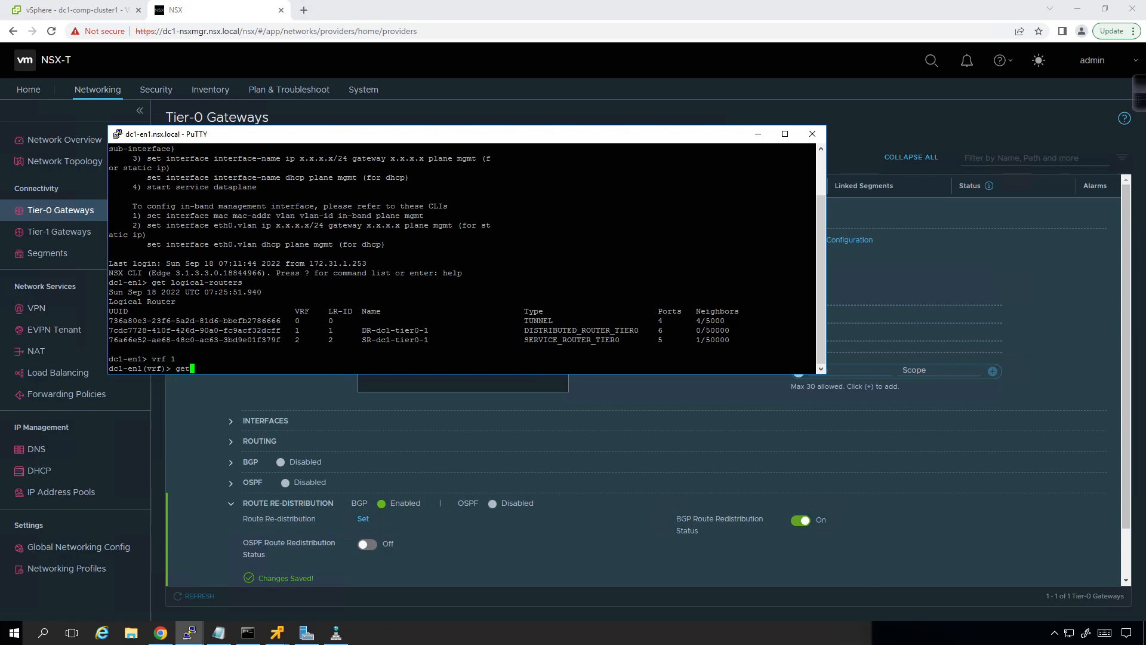
type(" forwarding")
key("Return")
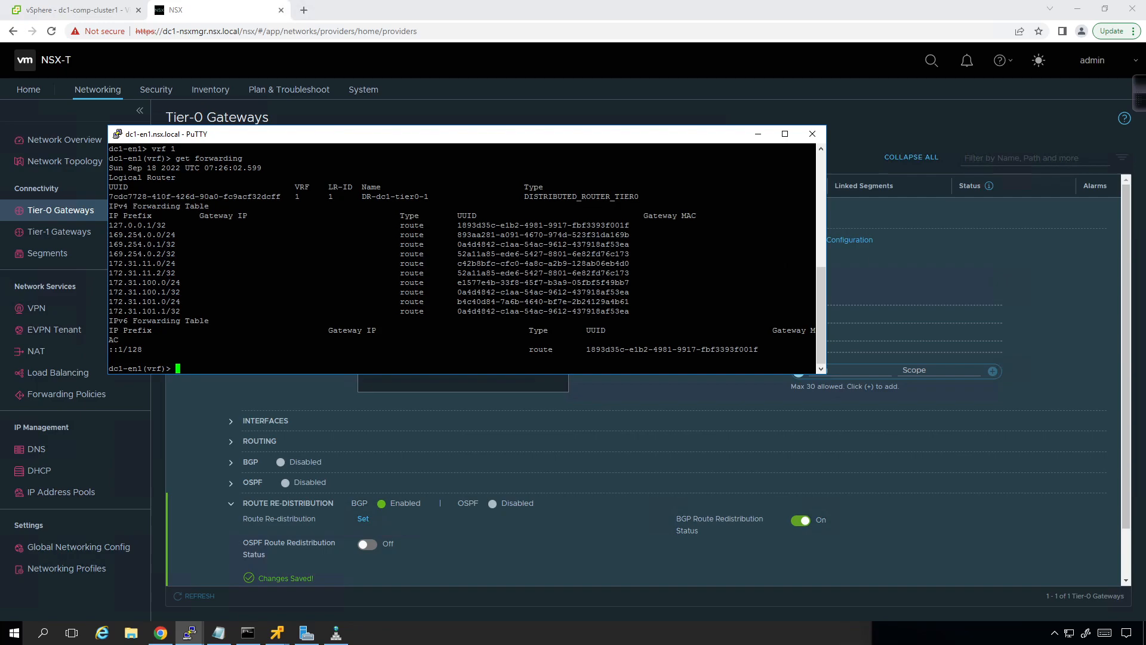
Step: Exit the VRF 1 context, enter VRF 2 and show the service router's forwarding table with get forwarding
key("Up")
key("Up")
key("BackSpace")
type("2")
key("Return")
type("exit")
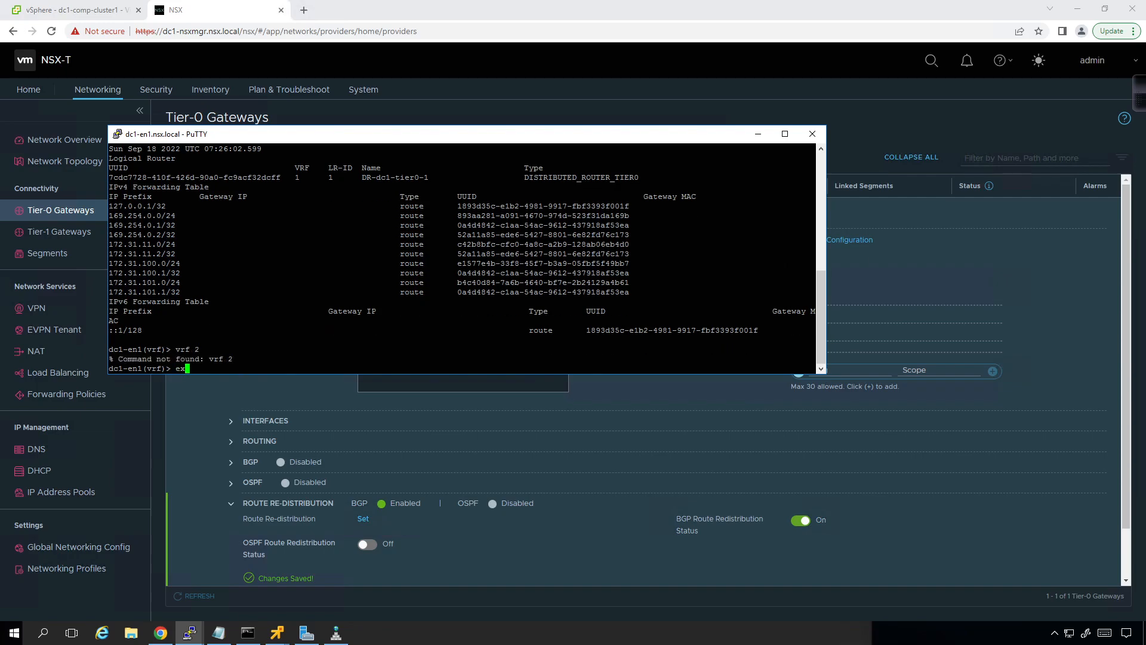
key("Return")
type("vrf 2")
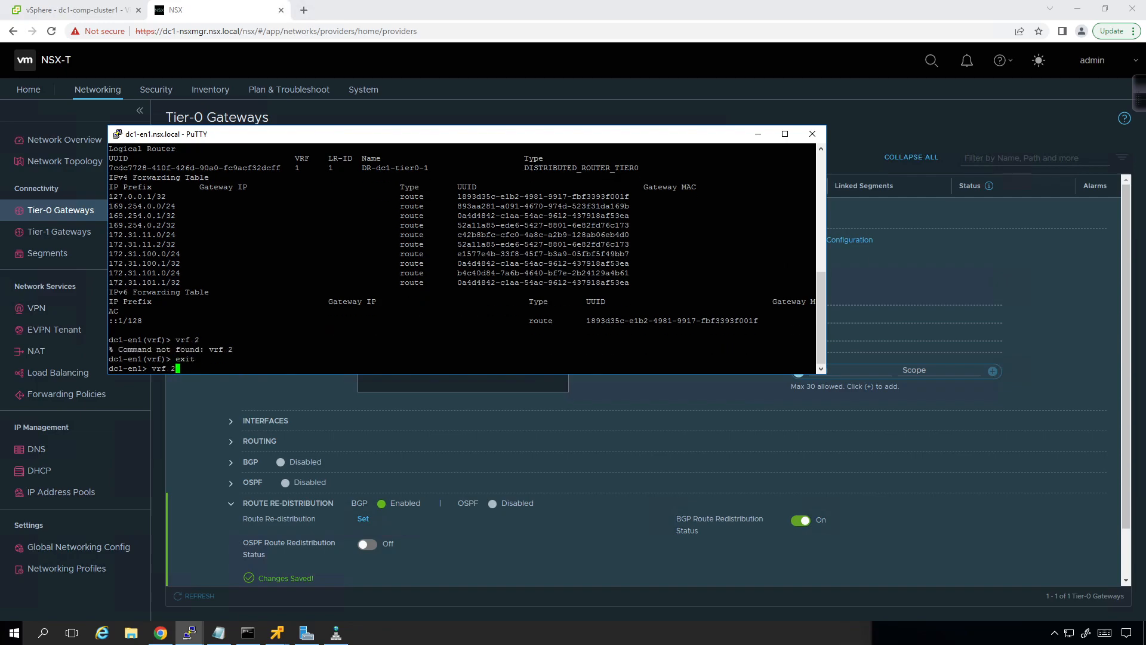
key("Return")
type("get forwarding")
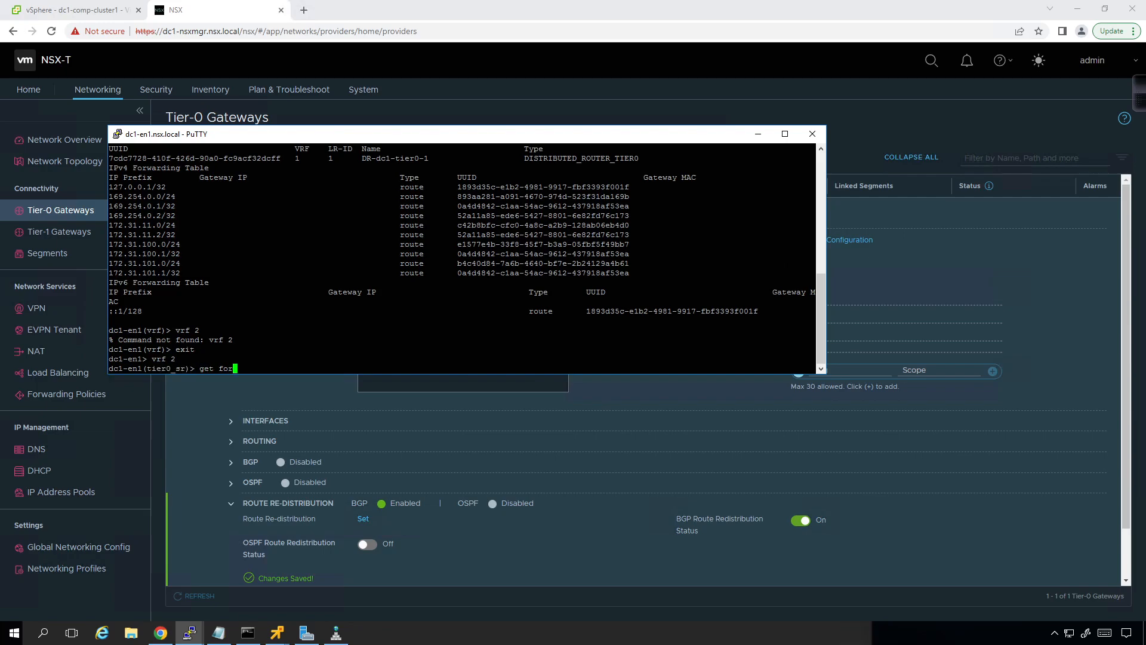
key("Return")
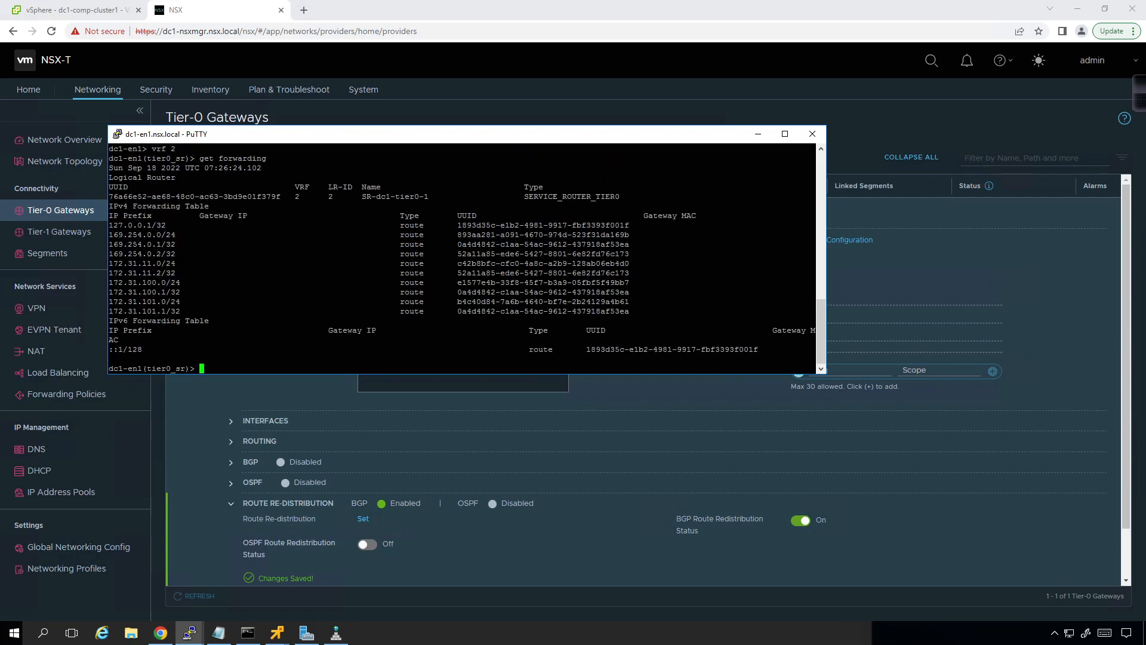
Step: List the get subcommands available in the VRF 2 context and read through them
type("get")
key("question")
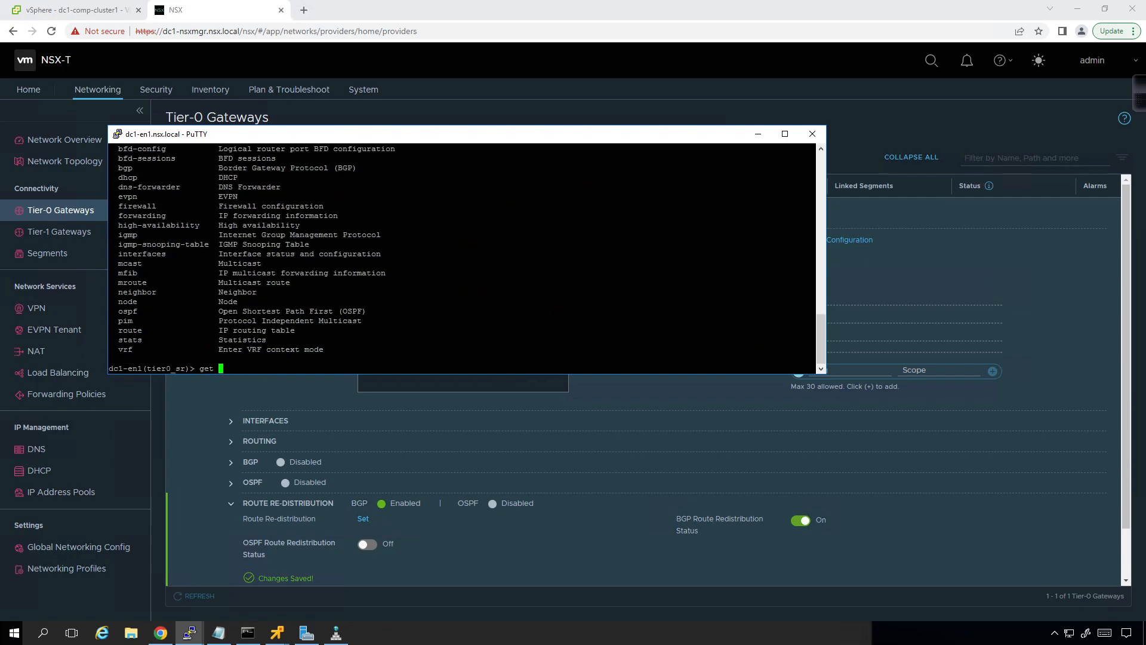
scroll(462, 257, "up", 4)
scroll(463, 257, "down", 4)
Step: Return to NSX Manager, close editing of the Tier-0 gateway dc1-tier0-1, collapse it and show the Segments list
left_click(189, 459)
scroll(589, 557, "down", 1)
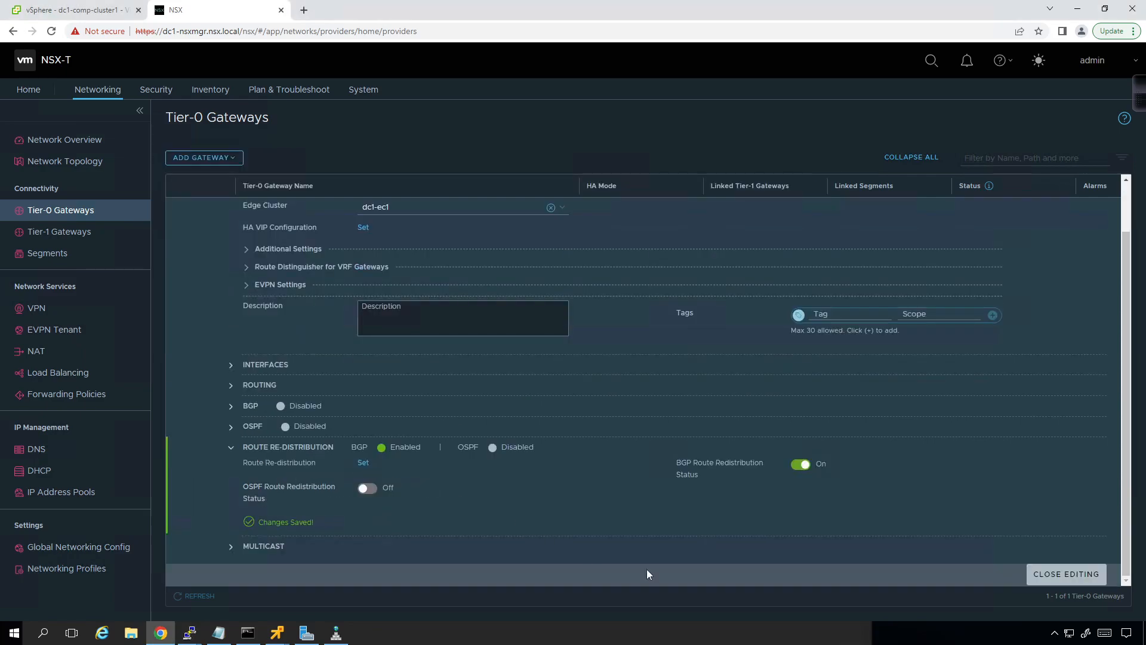
left_click(1066, 574)
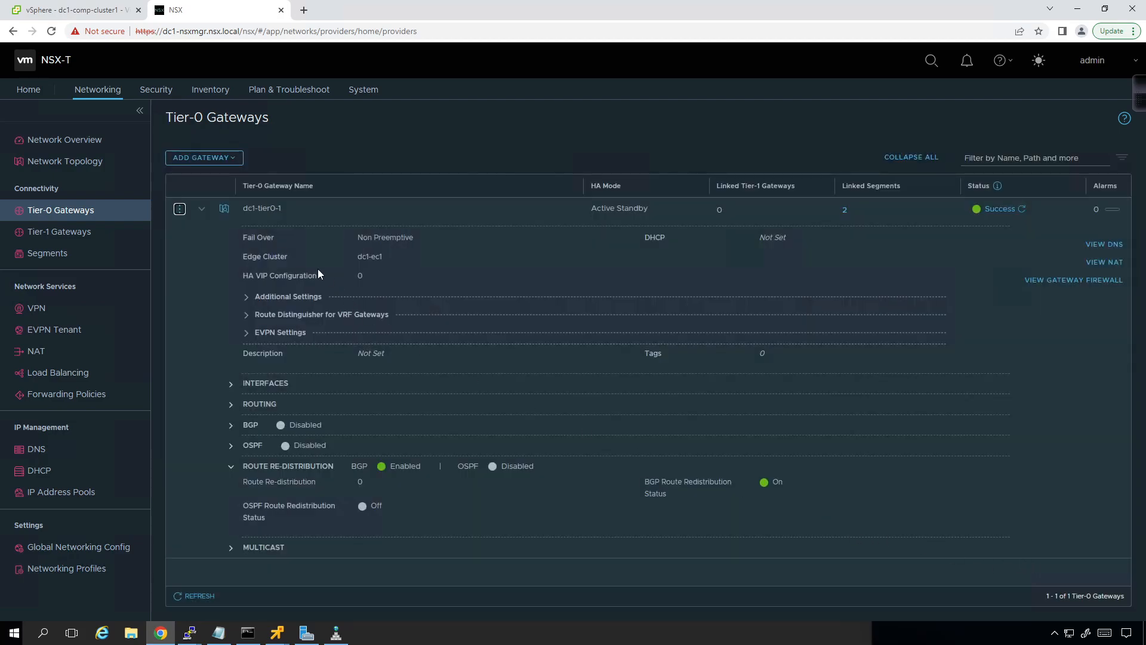
left_click(202, 209)
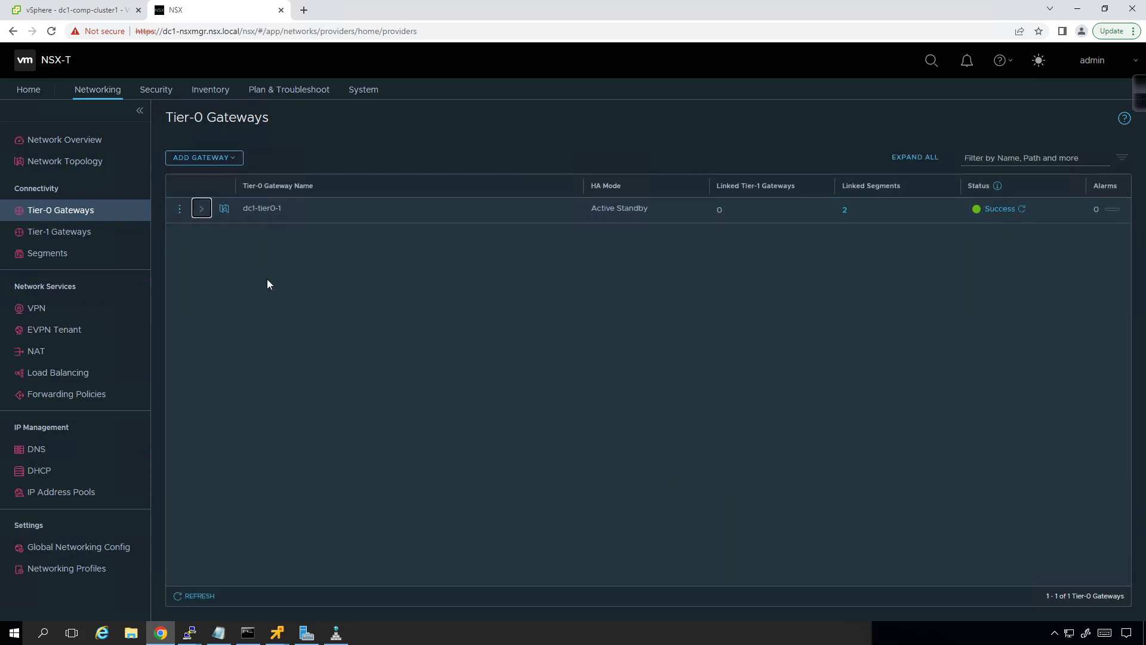
left_click(55, 262)
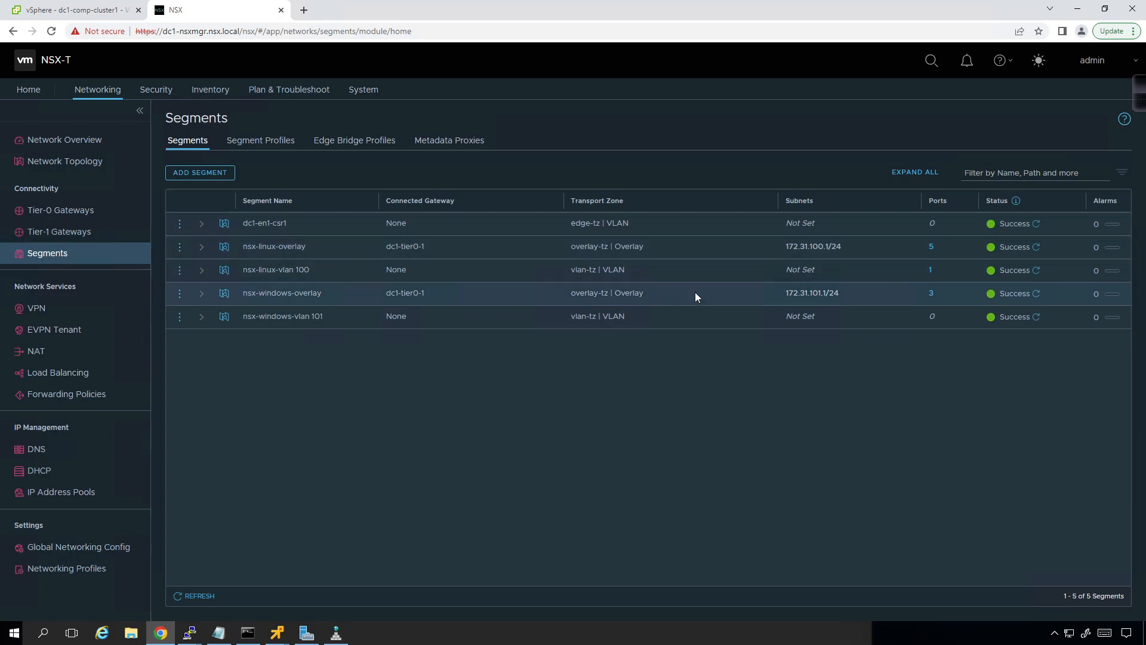
Step: Switch to the windows1 console and check its IP configuration with ipconfig in the Command Prompt
left_click(275, 636)
left_click(94, 561)
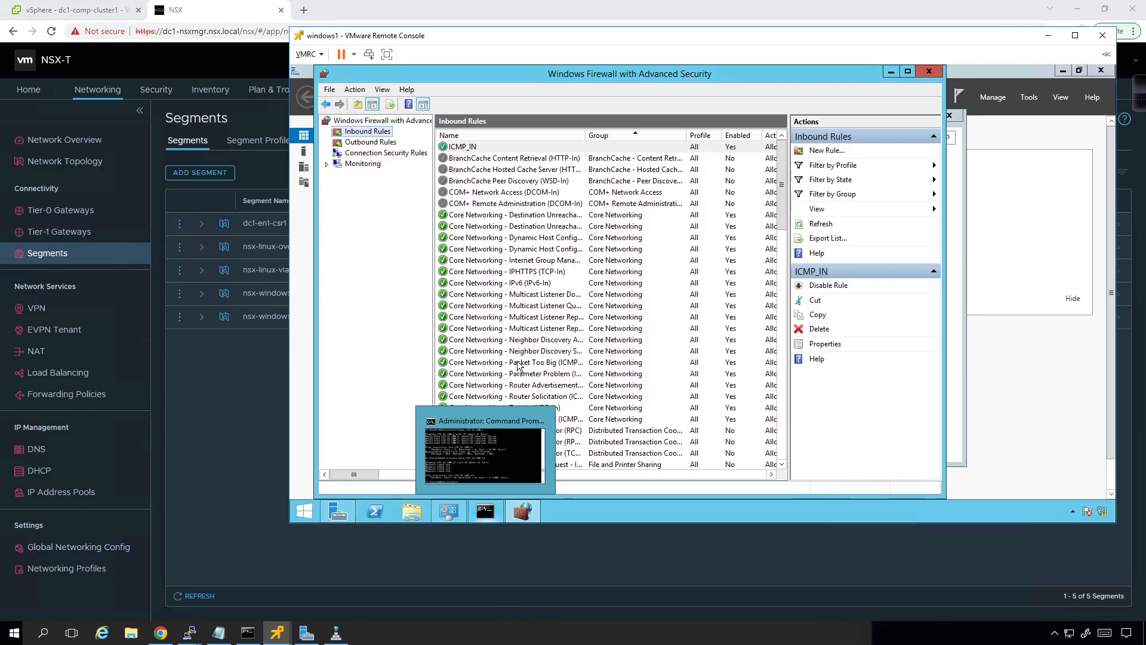
left_click(485, 511)
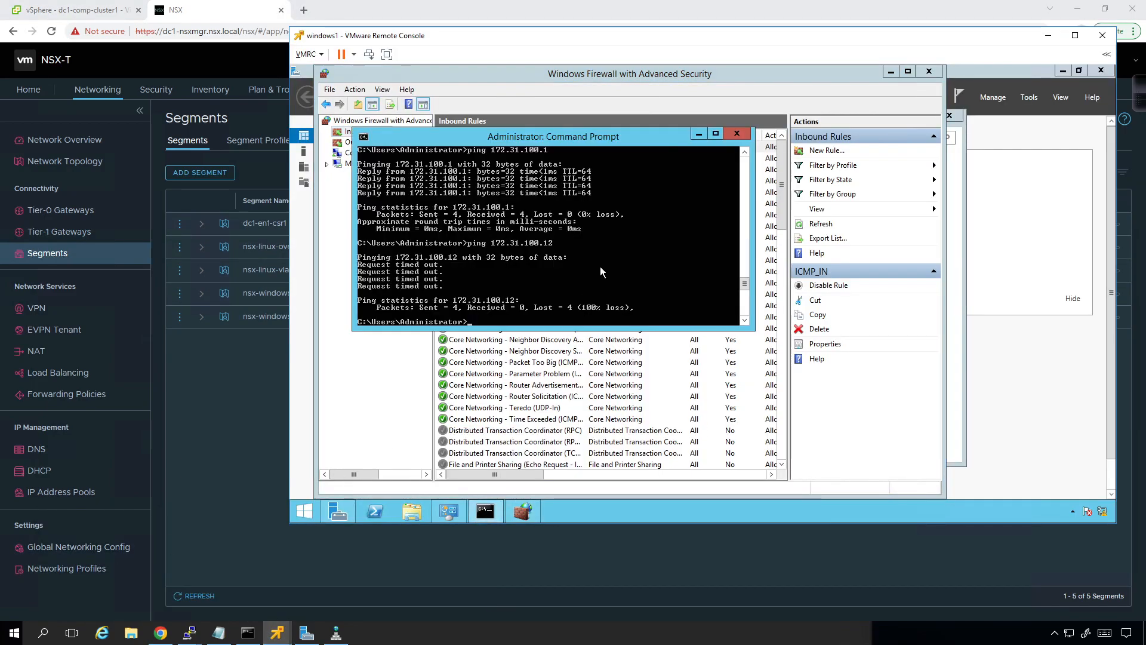
type("ipconfig")
key("Return")
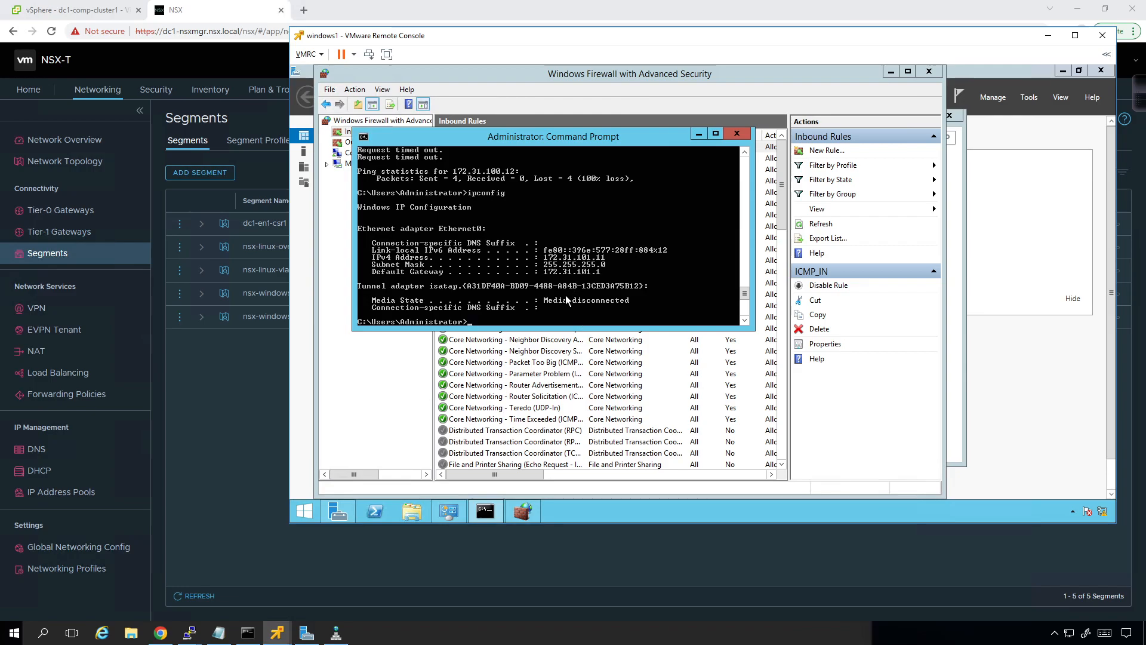
Step: Return to NSX Manager, show the edge transport nodes and review the actions available for dc1-en1 without running one
left_click(196, 381)
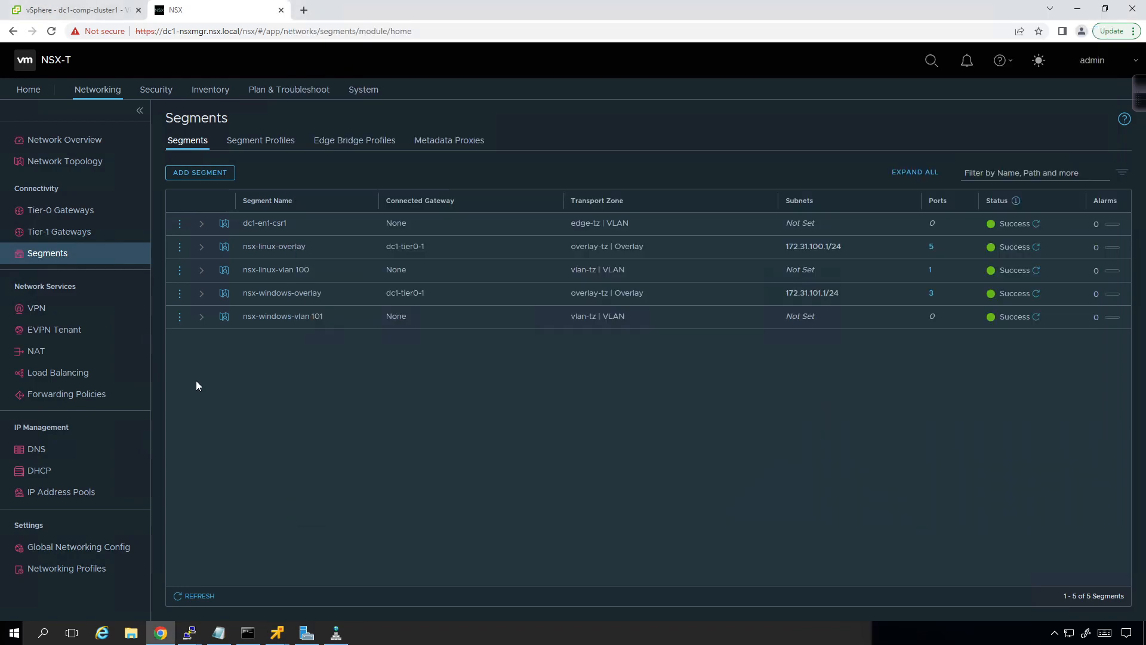
left_click(363, 89)
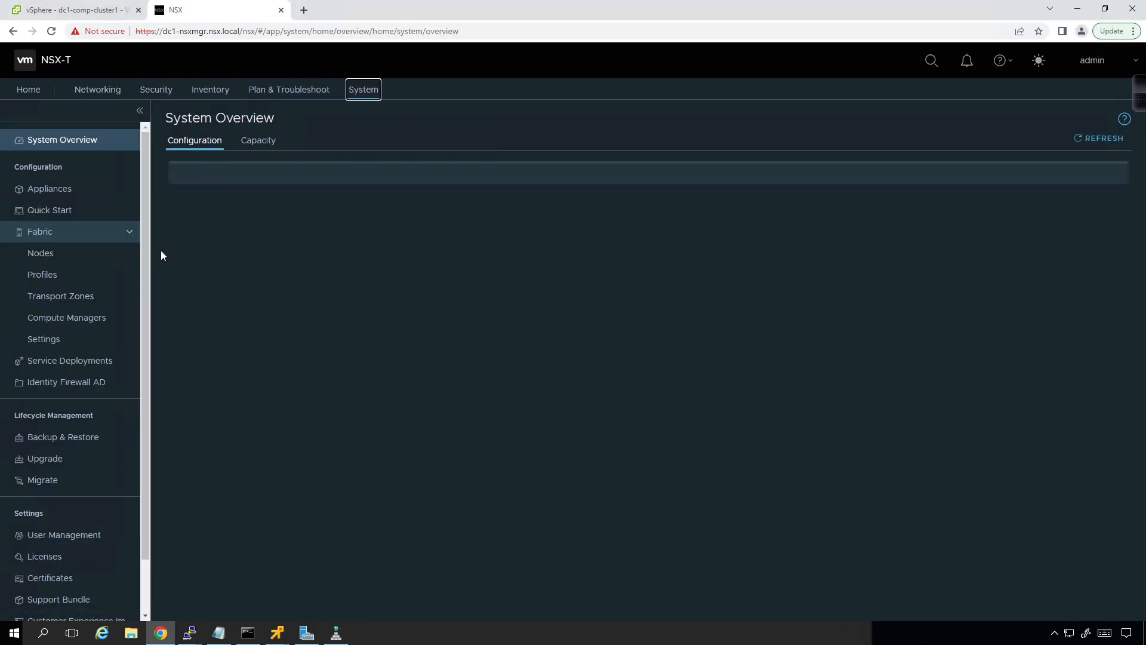
left_click(71, 257)
left_click(359, 114)
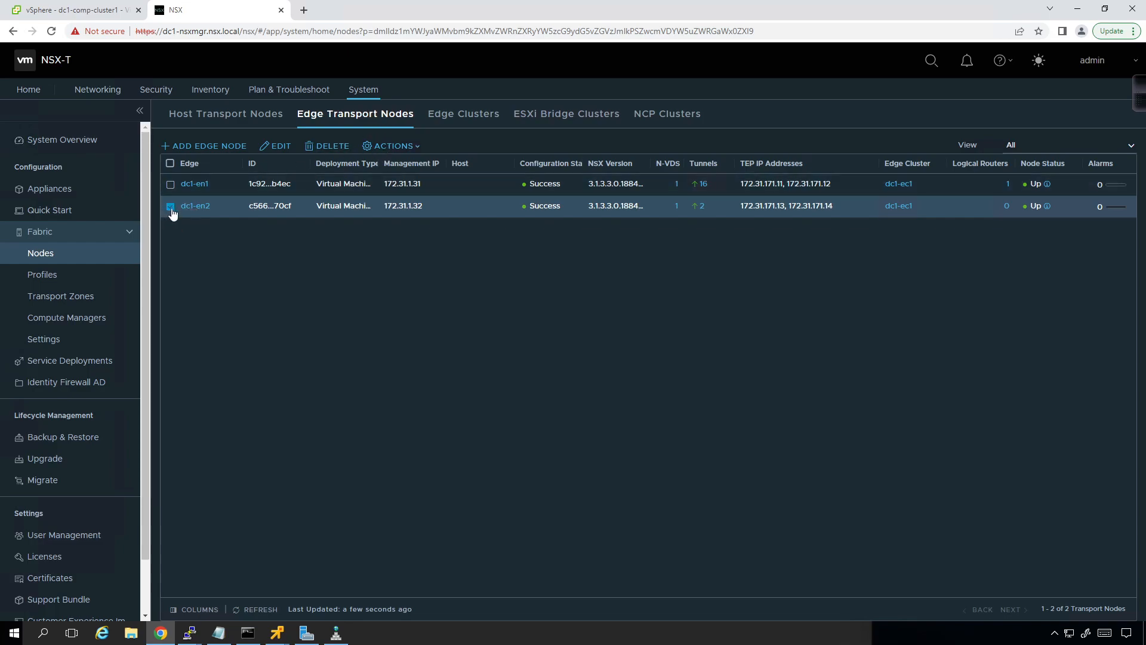
left_click(170, 185)
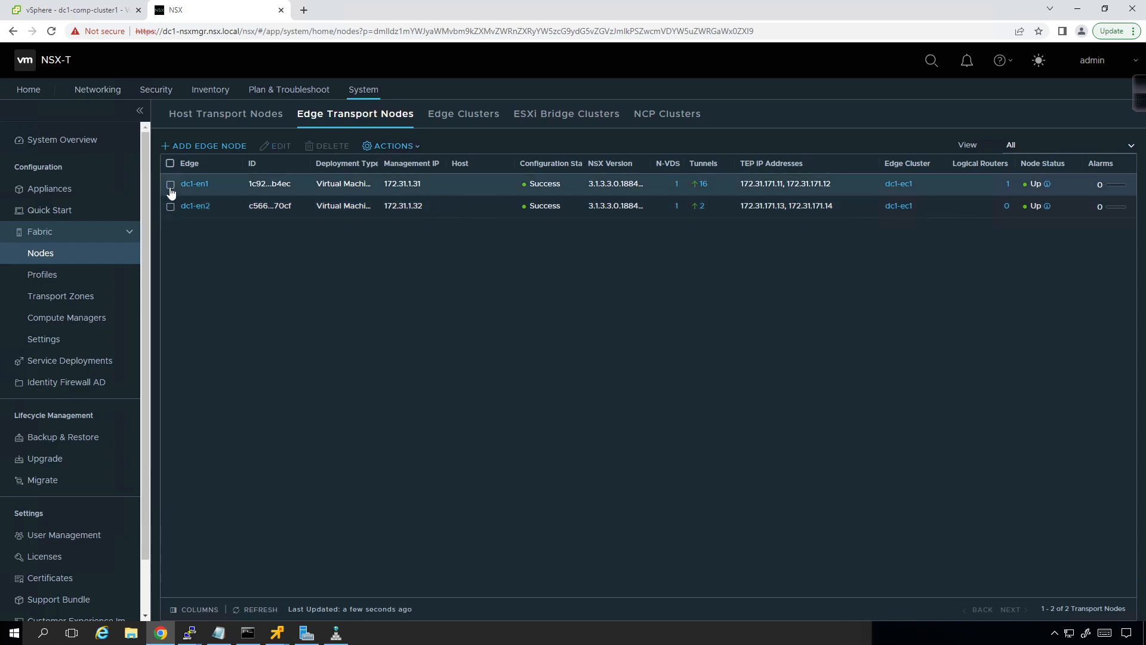
left_click(381, 147)
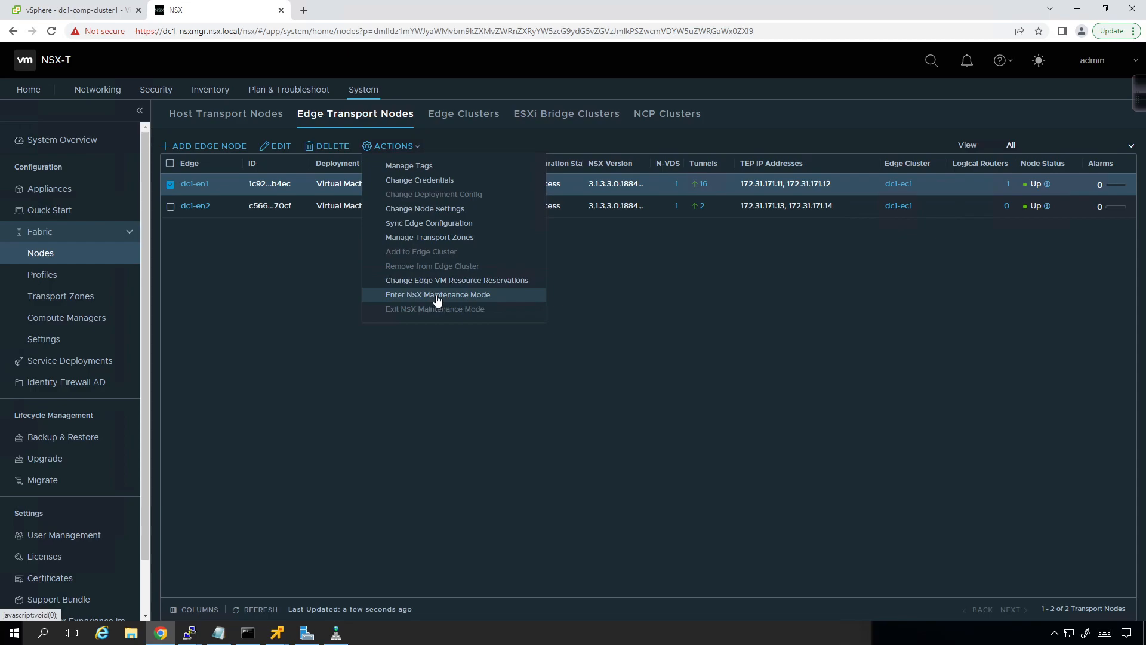
left_click(284, 246)
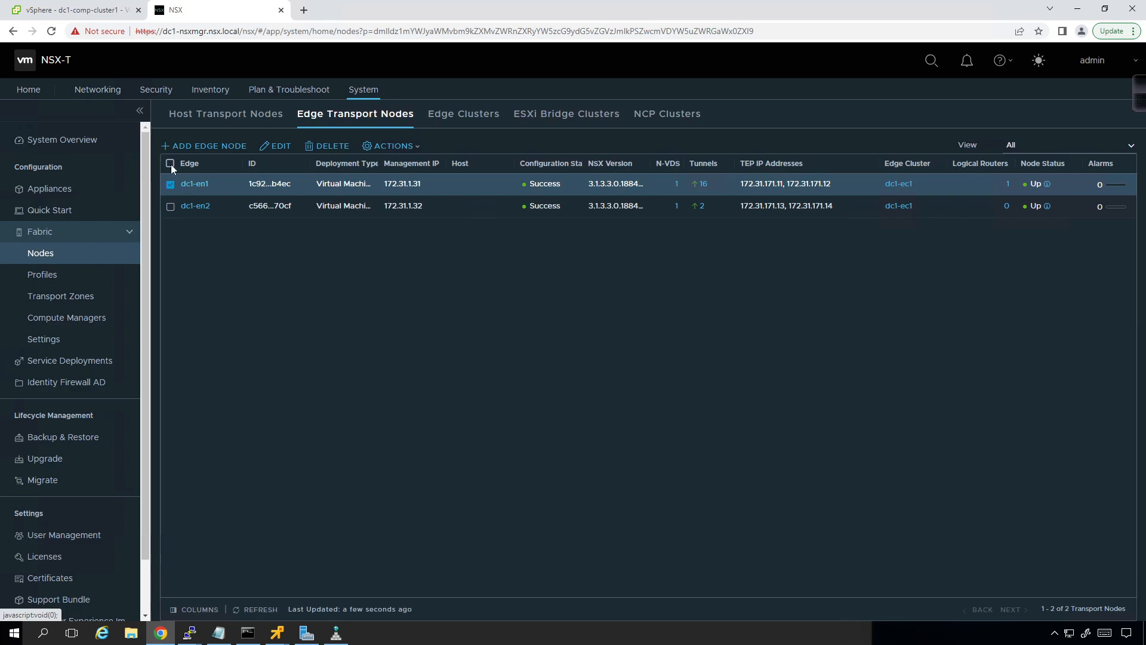
Step: Switch to the vSphere Client and review dc1-en1's IP addresses and network adapter settings, leaving the settings without saving
left_click(112, 14)
left_click(117, 409)
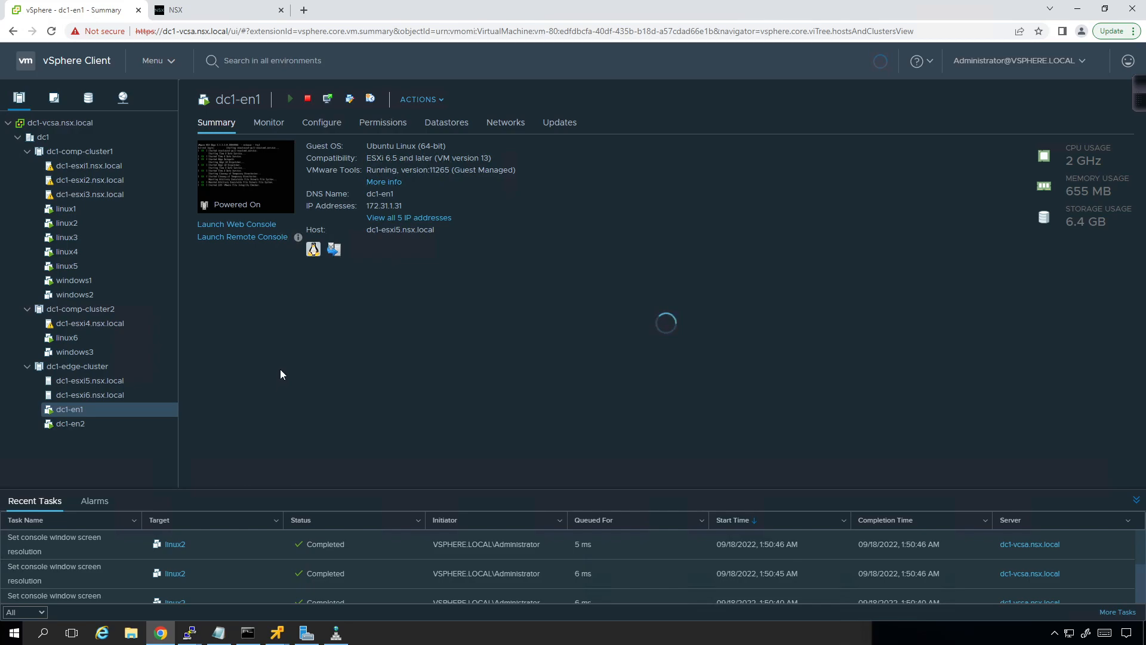
left_click(412, 218)
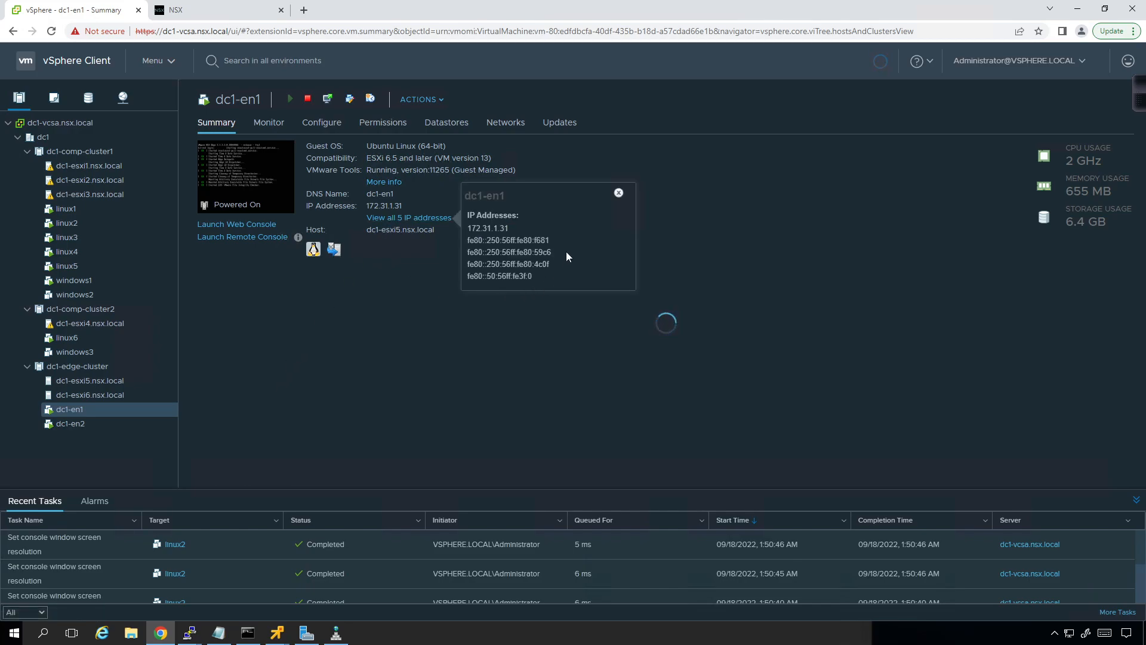
left_click(619, 192)
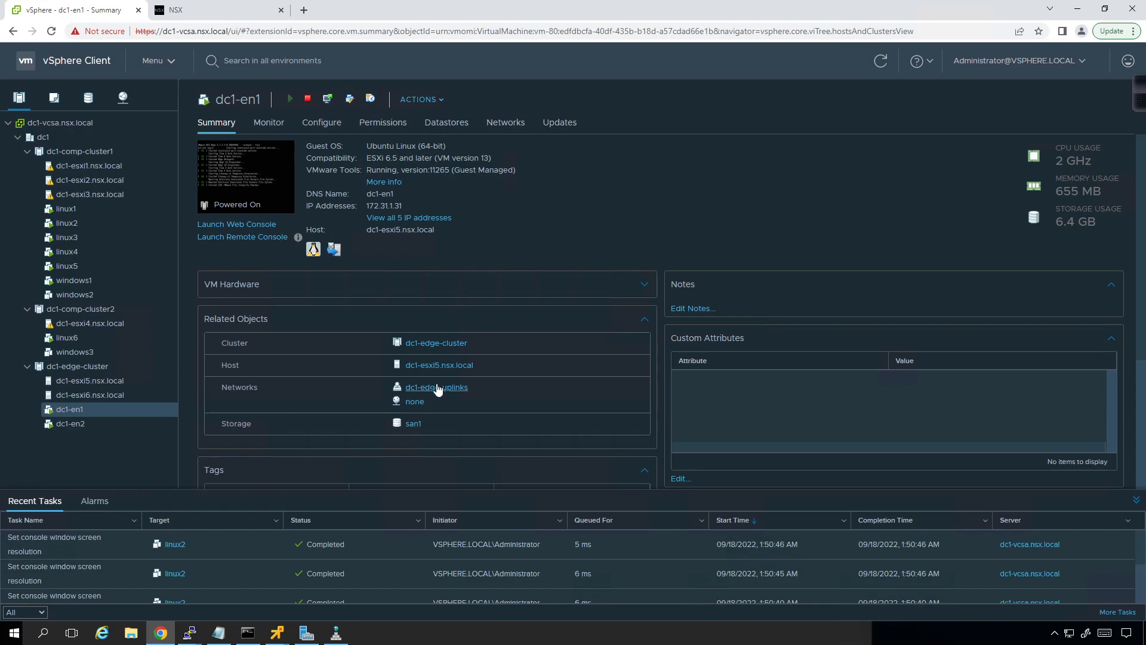
left_click(432, 102)
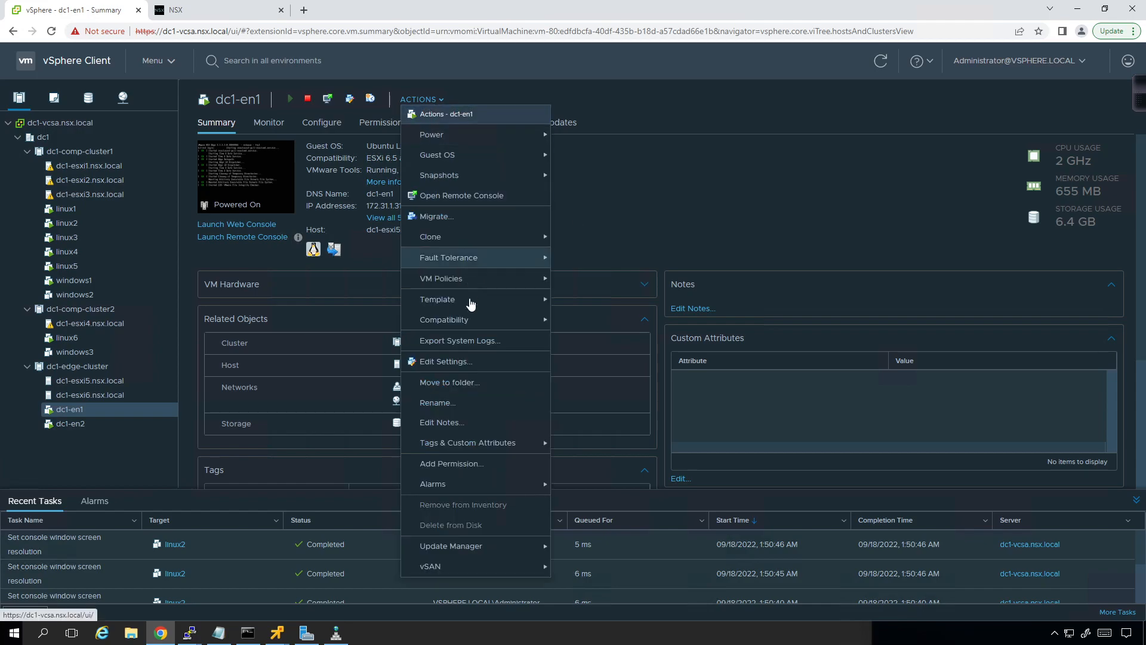
left_click(456, 361)
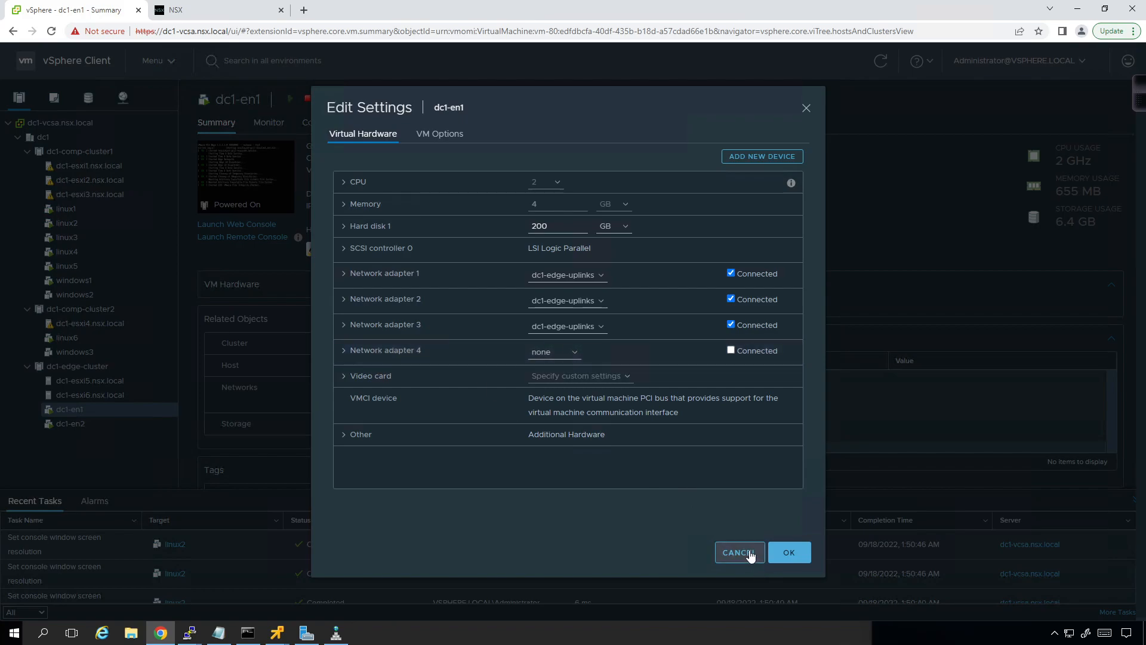
left_click(751, 554)
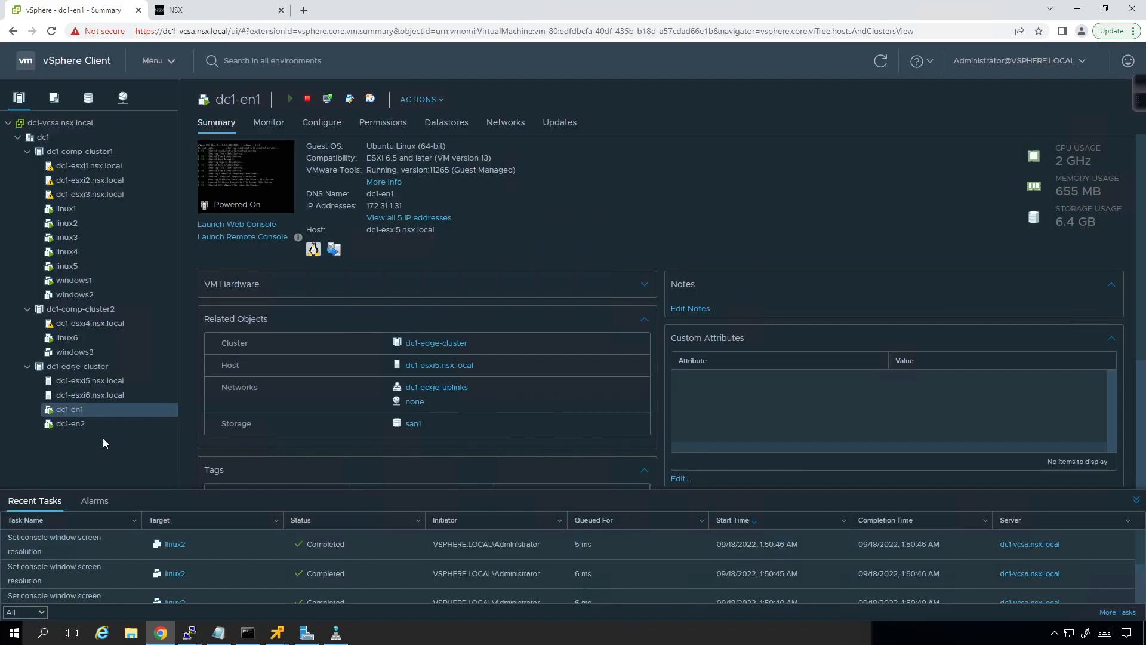
Step: View dc1-en2's summary, check the edge node host records in DNS Manager and minimize that window
left_click(81, 425)
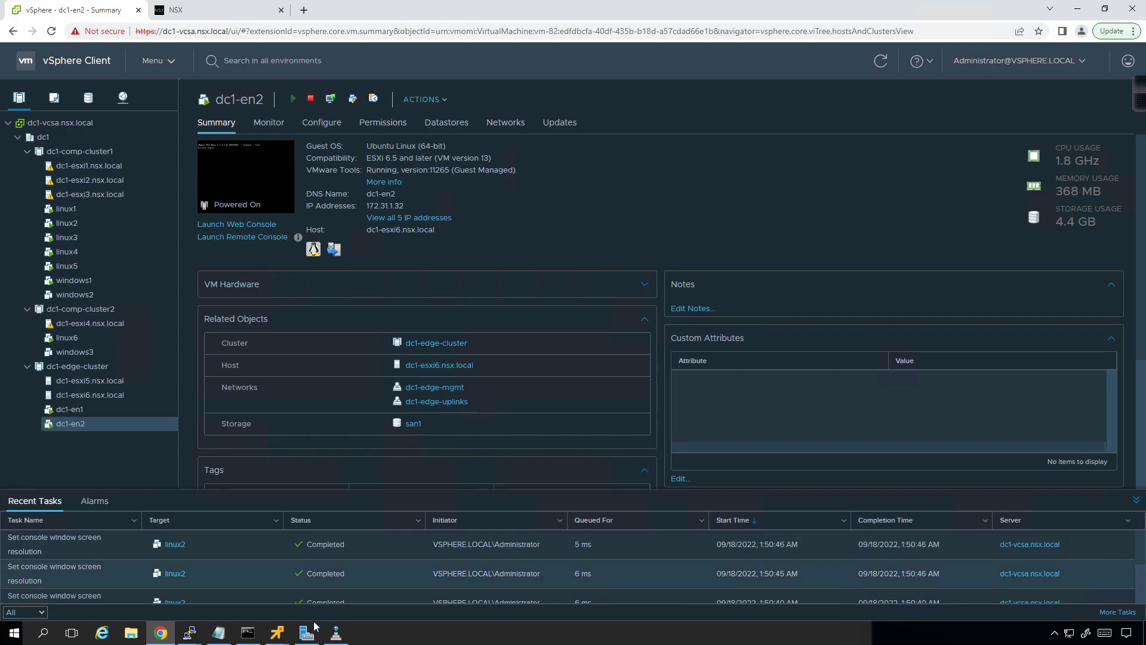
left_click(336, 633)
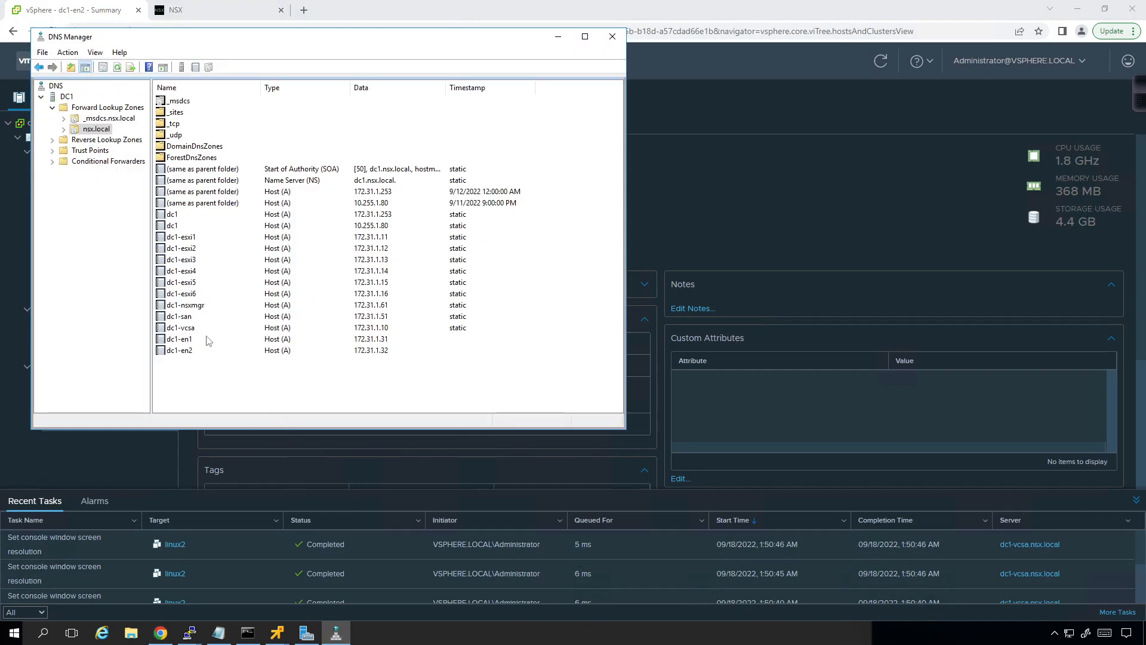
left_click(559, 37)
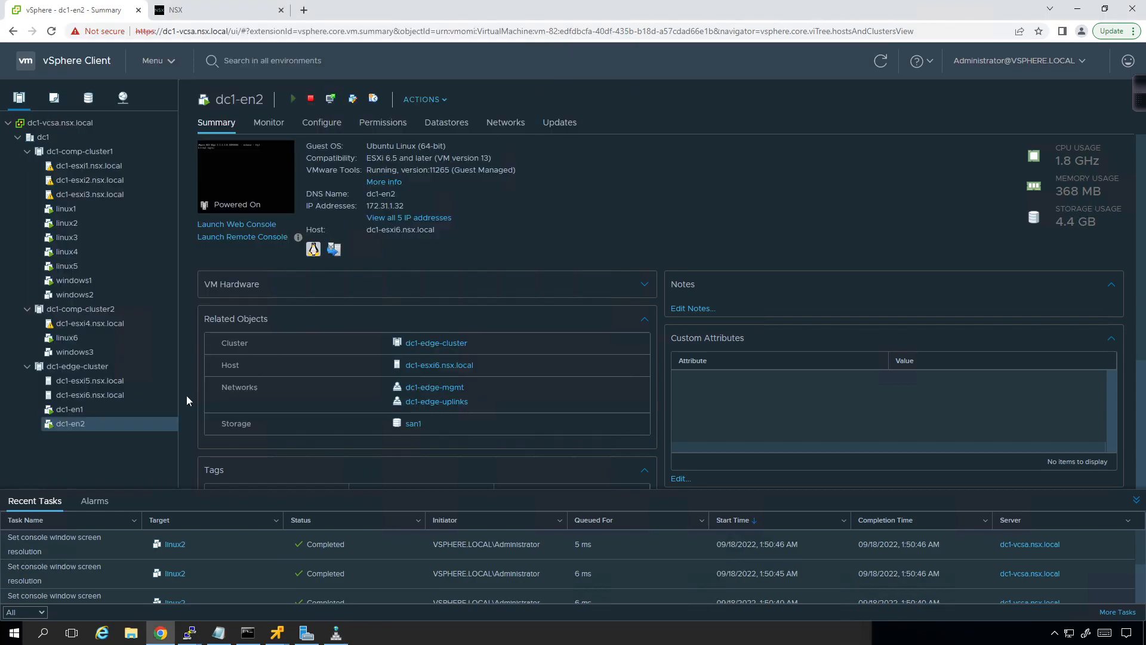
Step: Restart the guest OS of the dc1-en1 virtual machine and confirm the restart
left_click(77, 411)
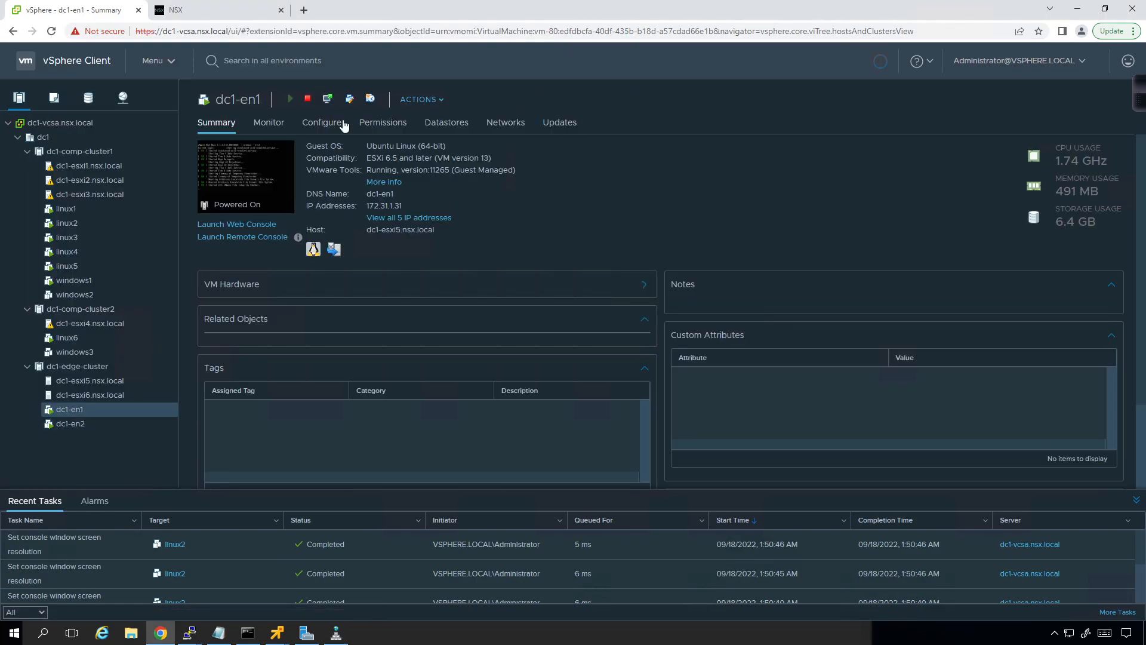
left_click(421, 100)
mouse_move(454, 135)
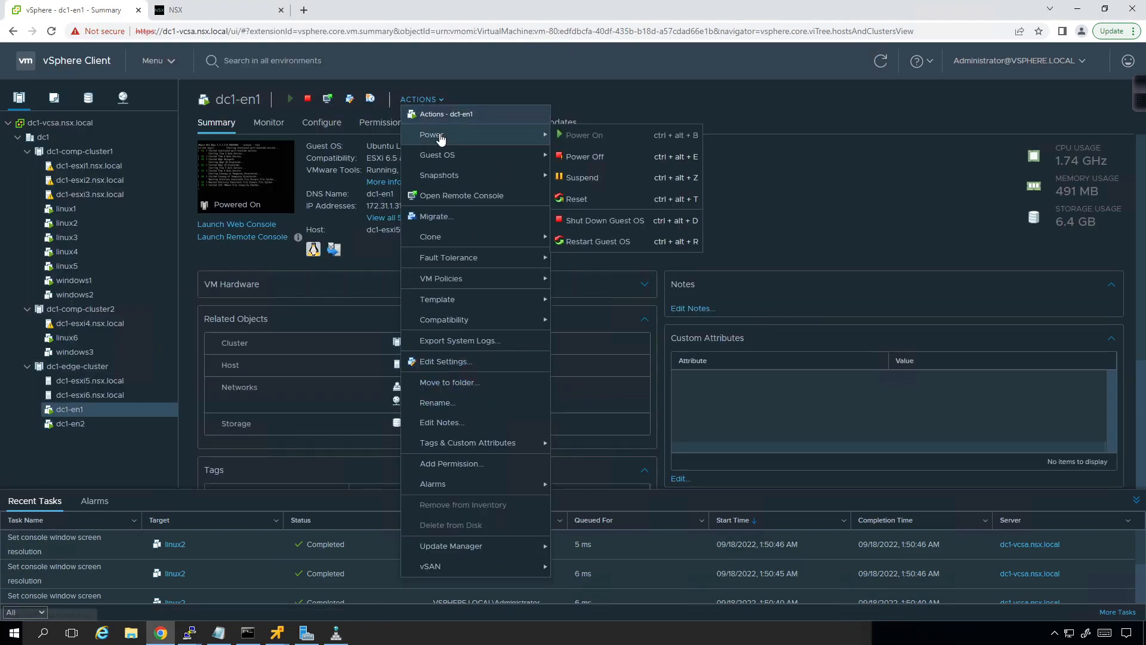
left_click(609, 240)
left_click(697, 369)
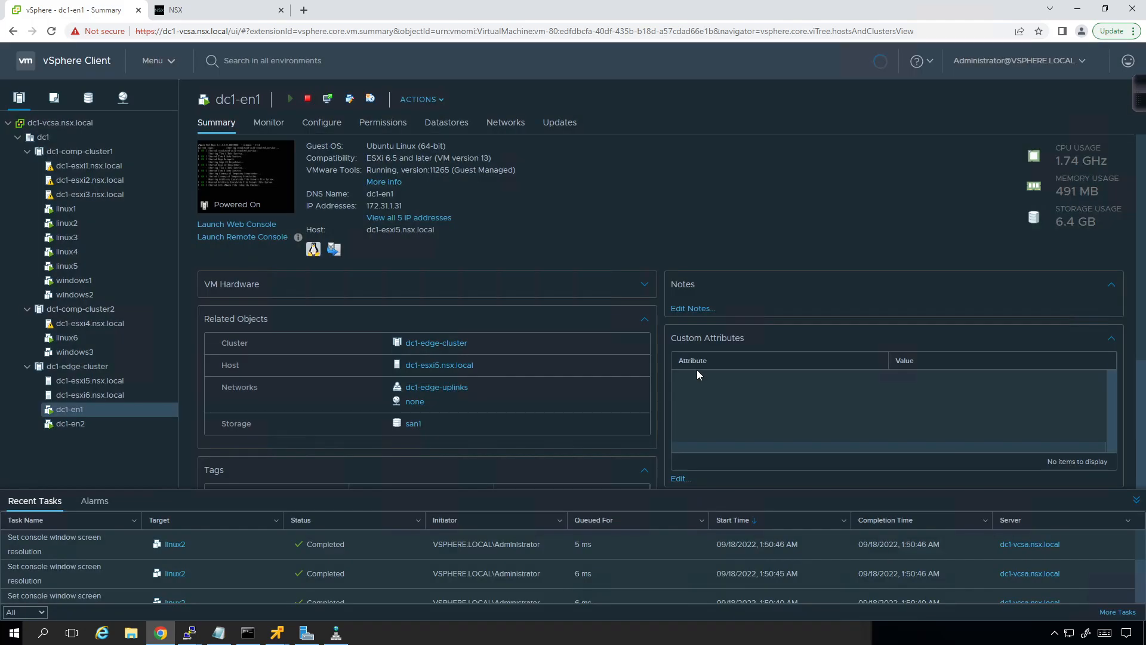